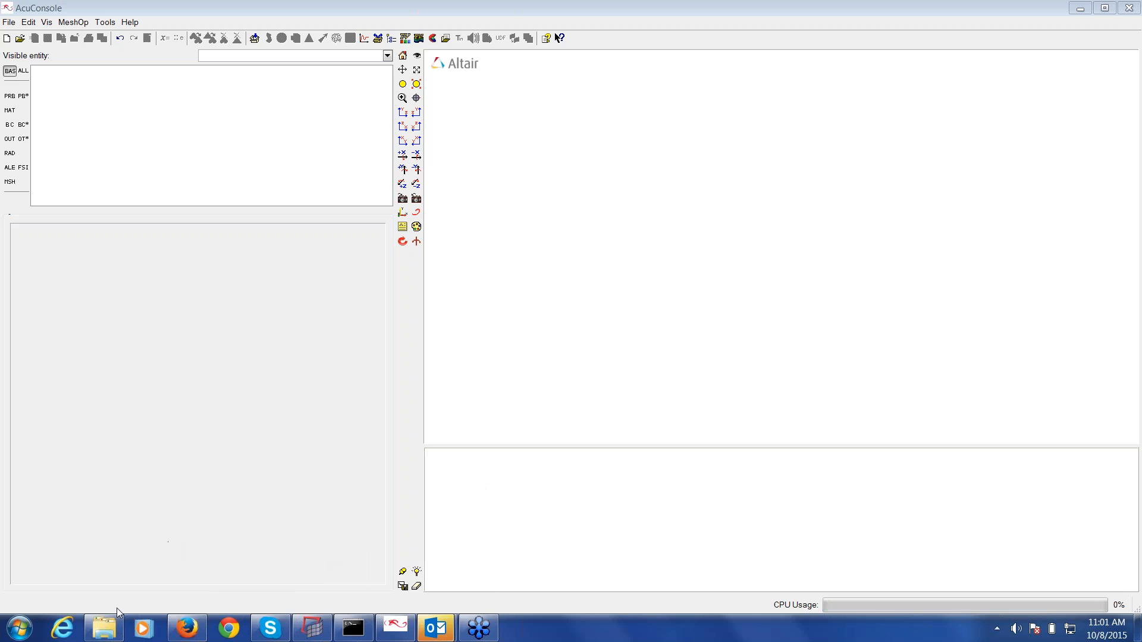
- In the file explorer, copy the pipe.x_t geometry file from the AcuSolve intro training material into the Demo folder
click(100, 634)
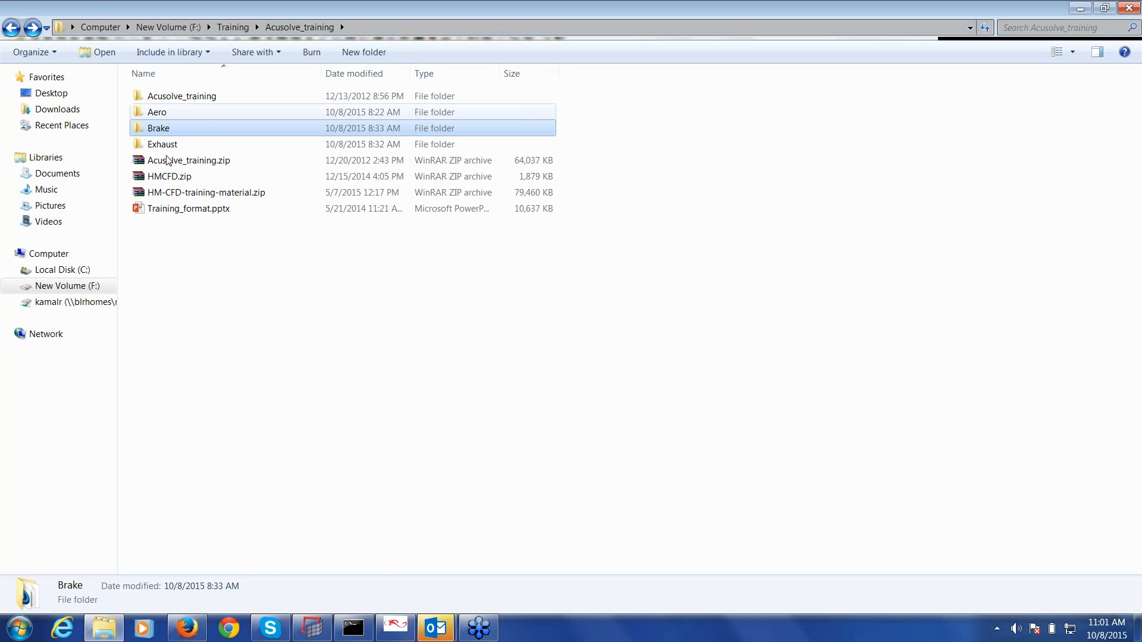
double_click(197, 97)
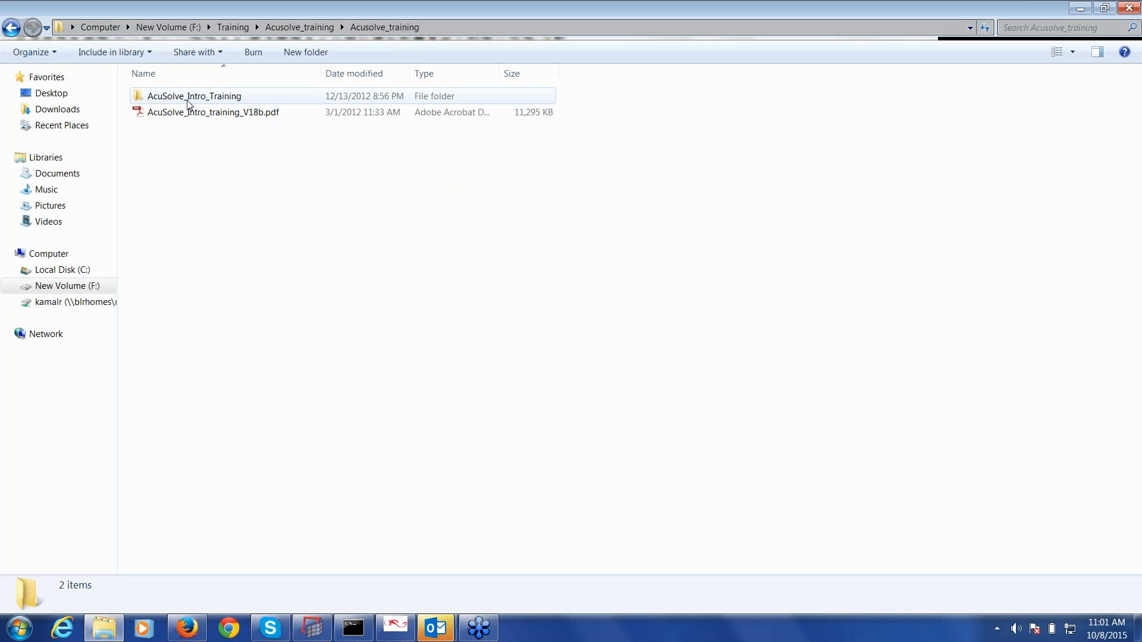
click(187, 101)
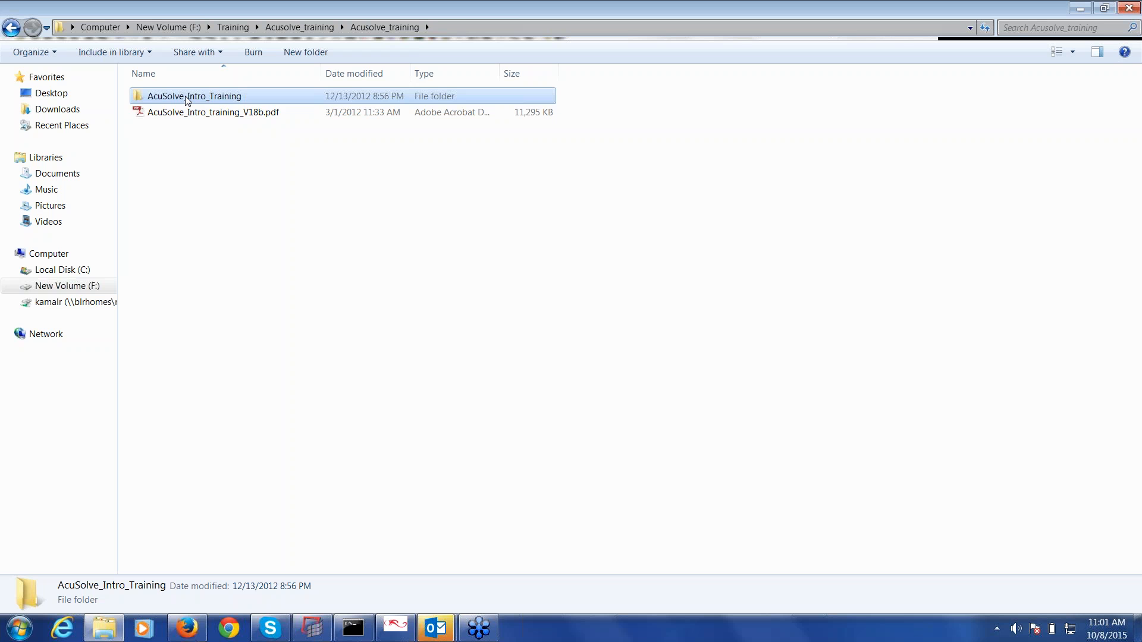
drag(162, 450, 154, 332)
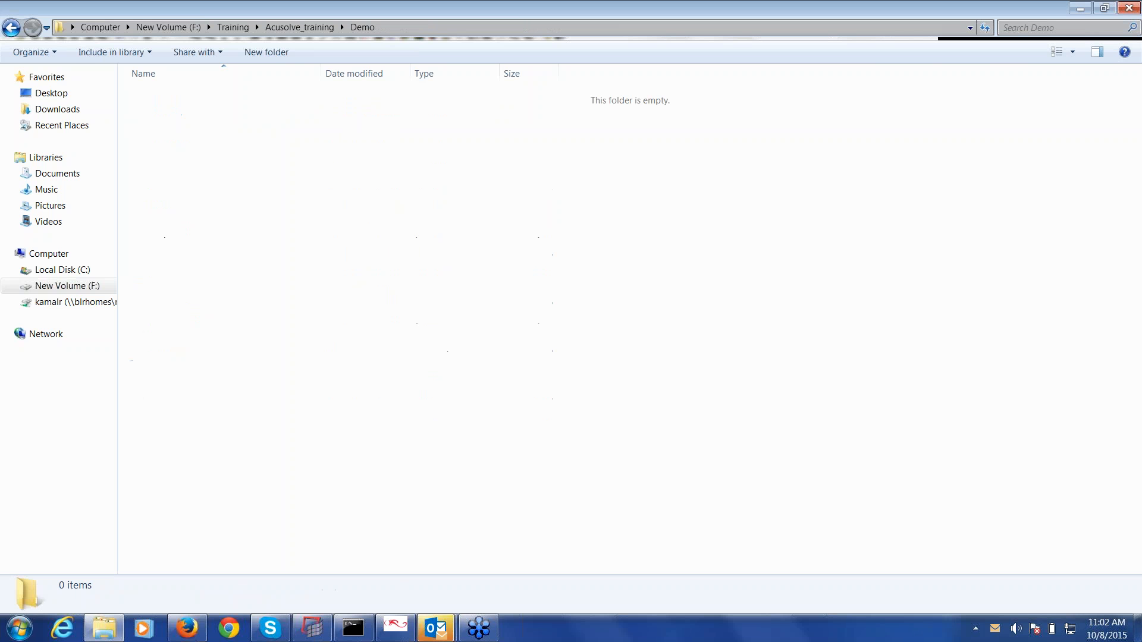
key(ctrl+v)
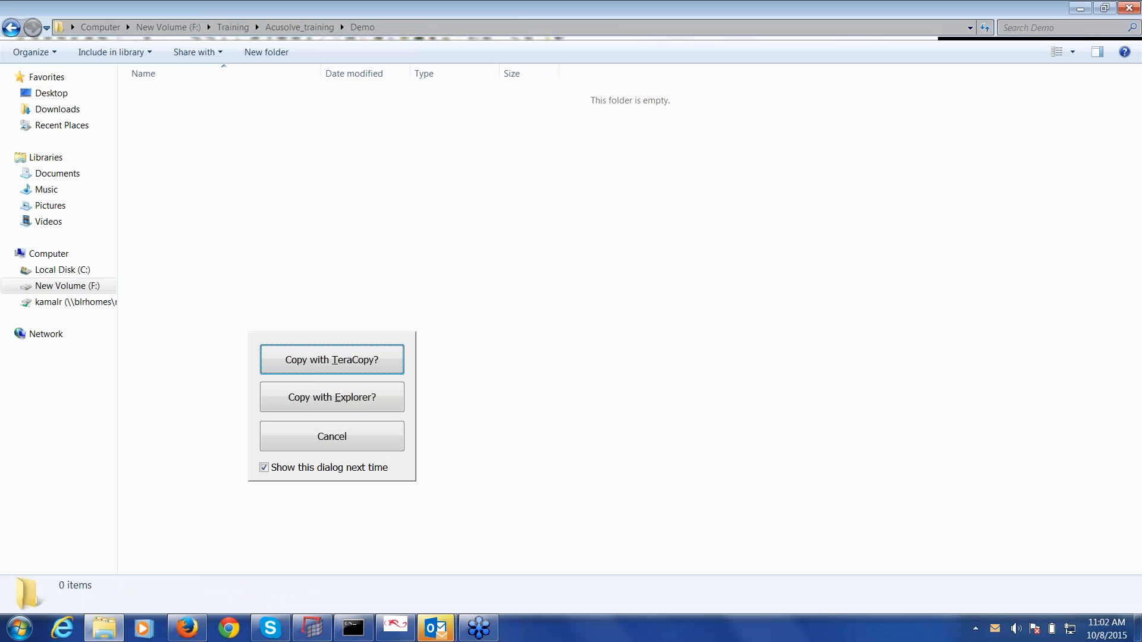
key(Return)
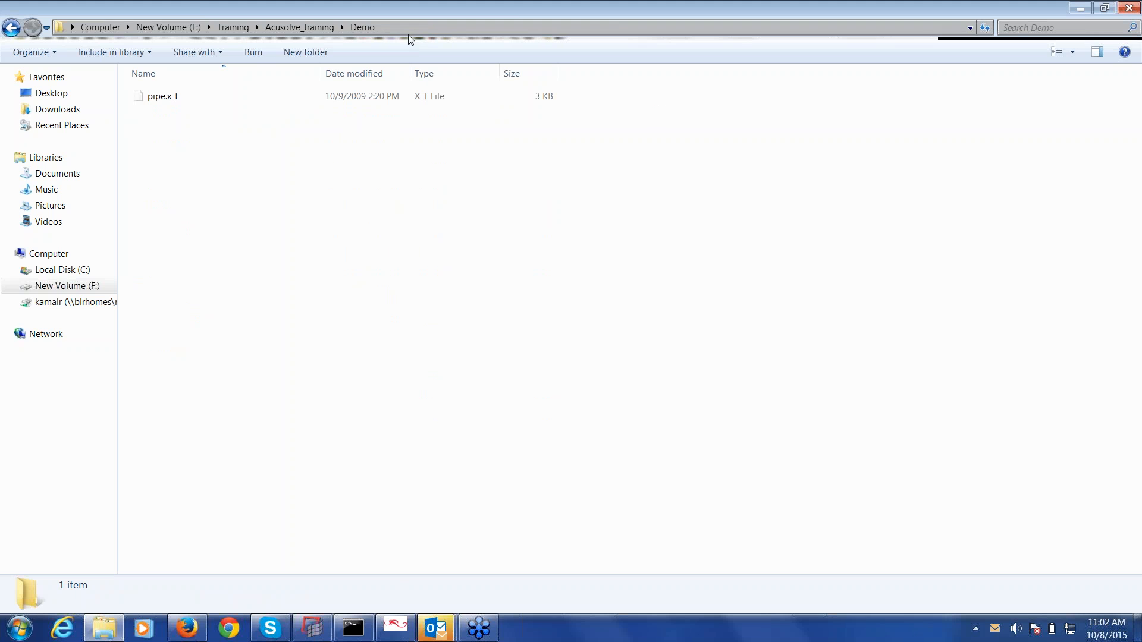
- Copy the Demo folder's path, switch to AcuConsole and create a new database named pipe in F:\Training\Acusolve_training\Demo
click(408, 27)
key(ctrl+c)
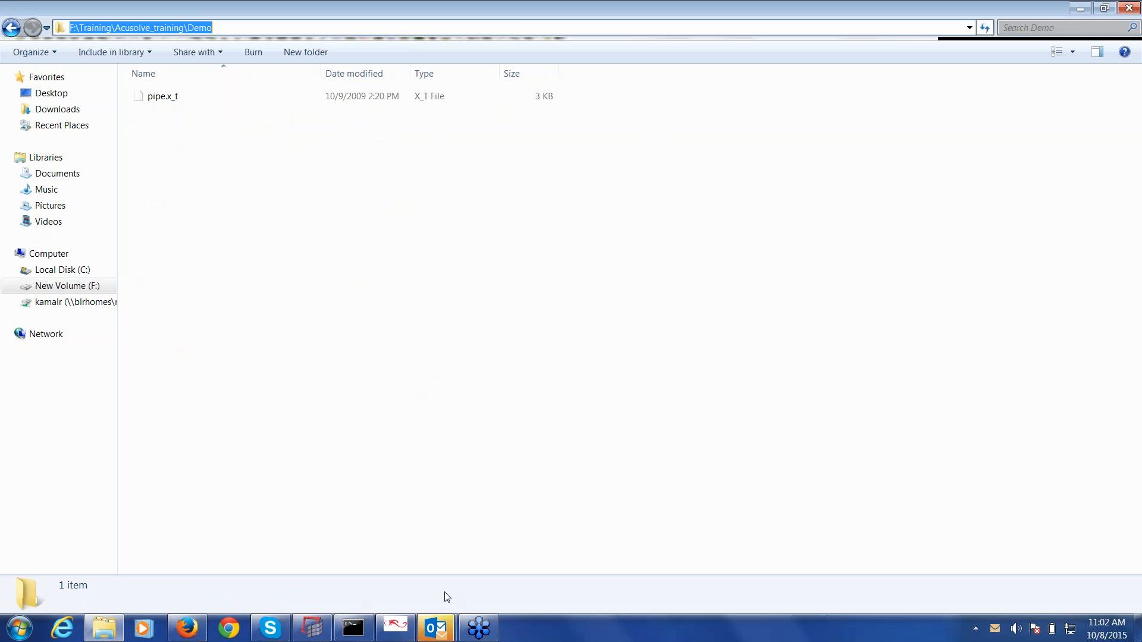
click(397, 629)
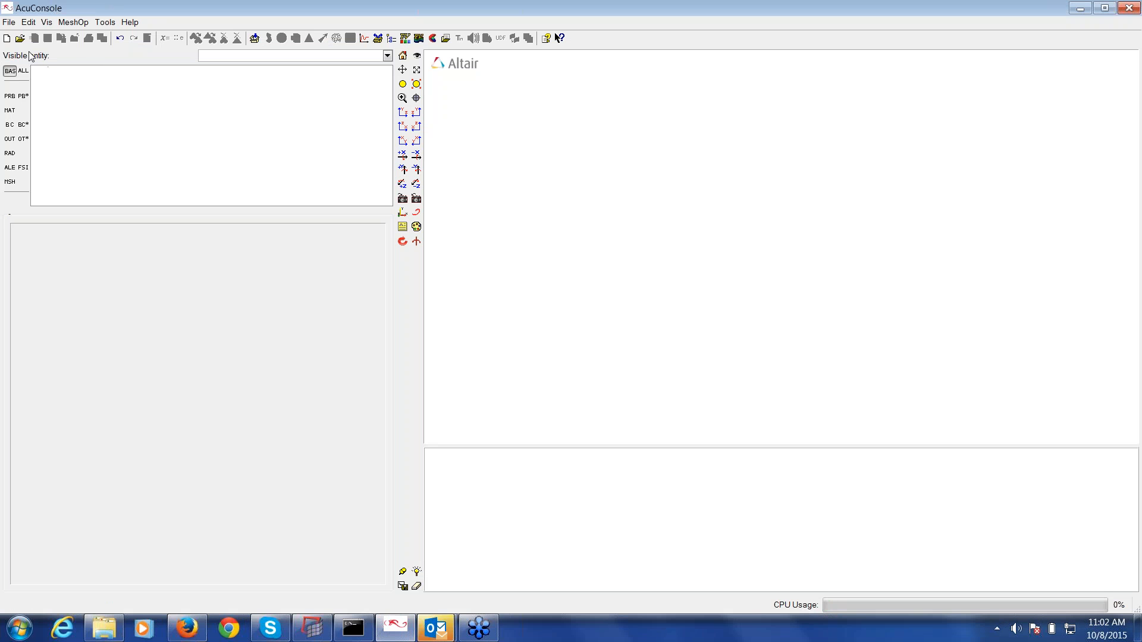
click(9, 24)
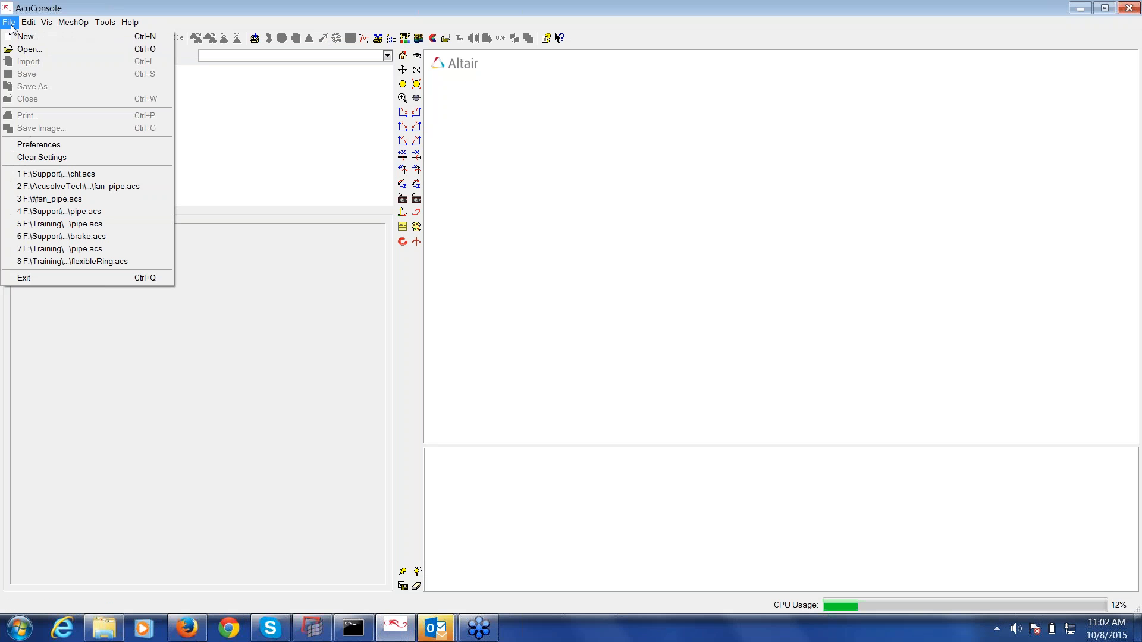
click(30, 41)
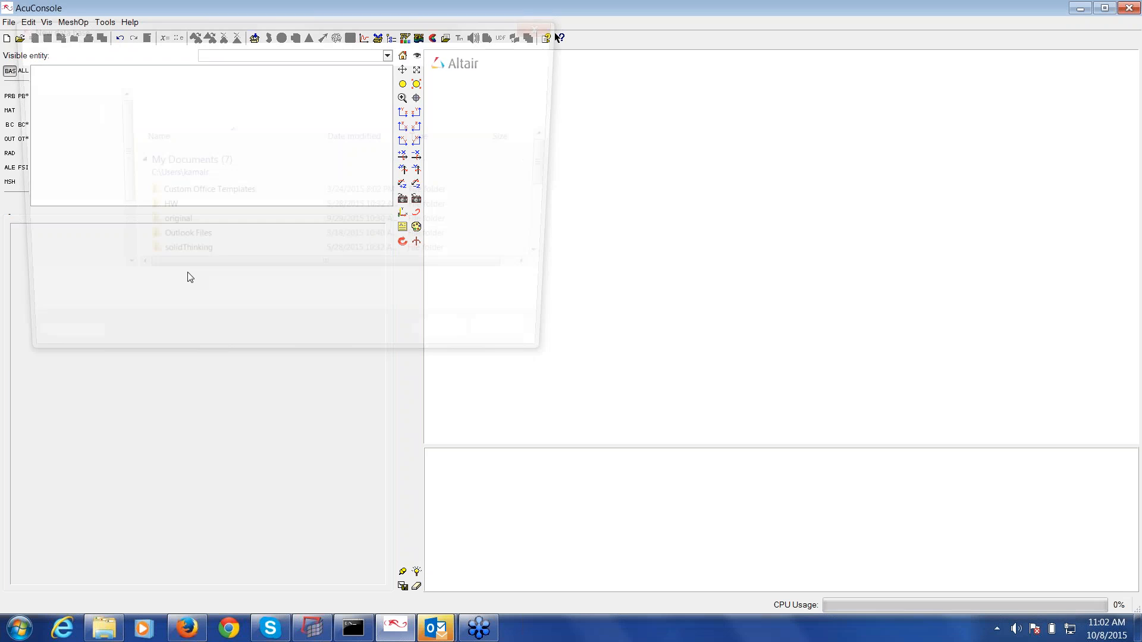
key(ctrl+v)
key(Return)
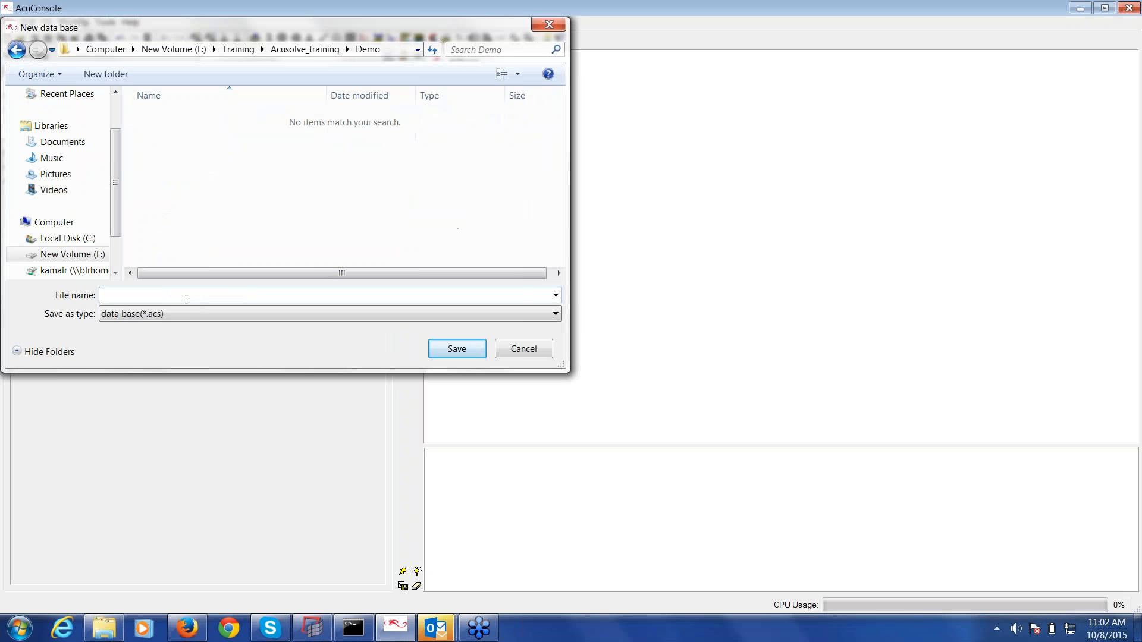
text(pipr)
key(BackSpace)
text(e)
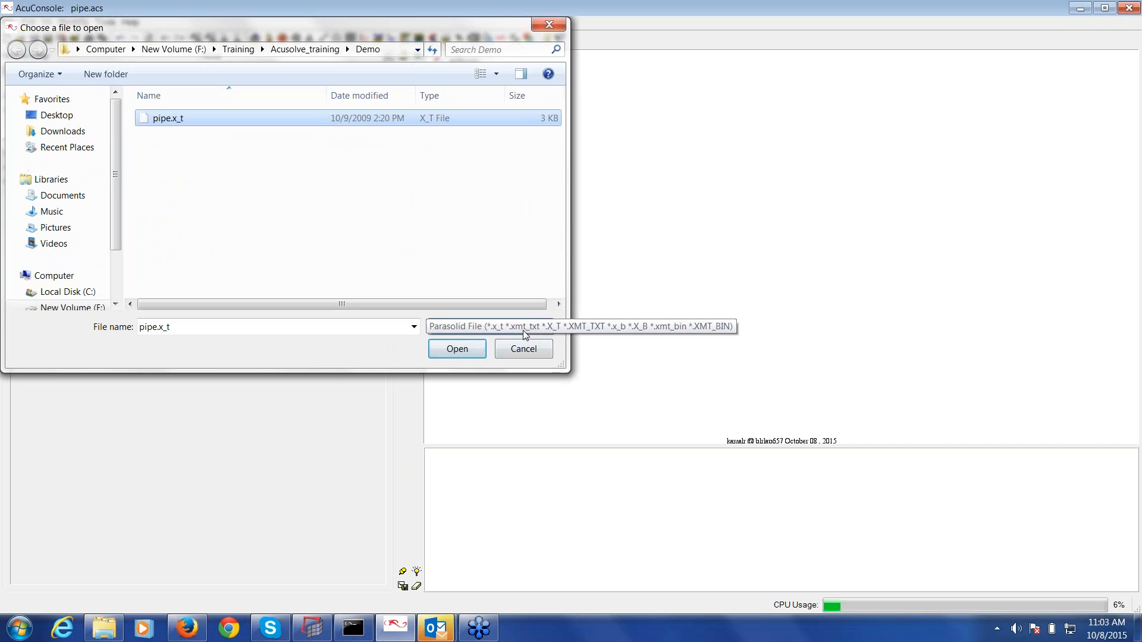
- Import the pipe.x_t geometry from the Demo folder as a Parasolid file
click(490, 327)
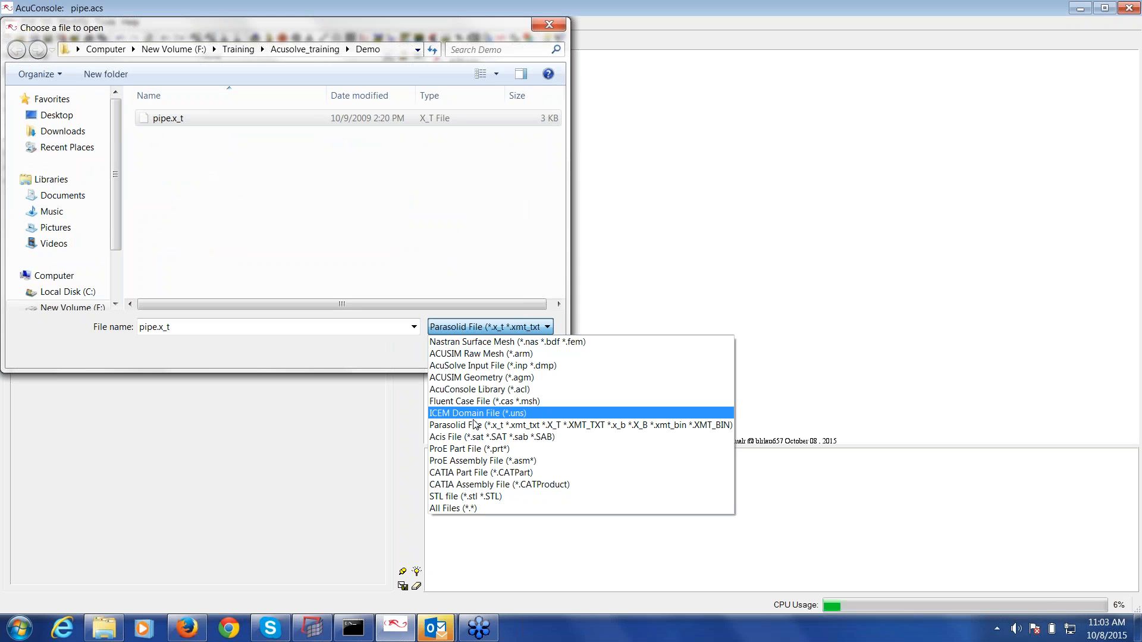
click(475, 425)
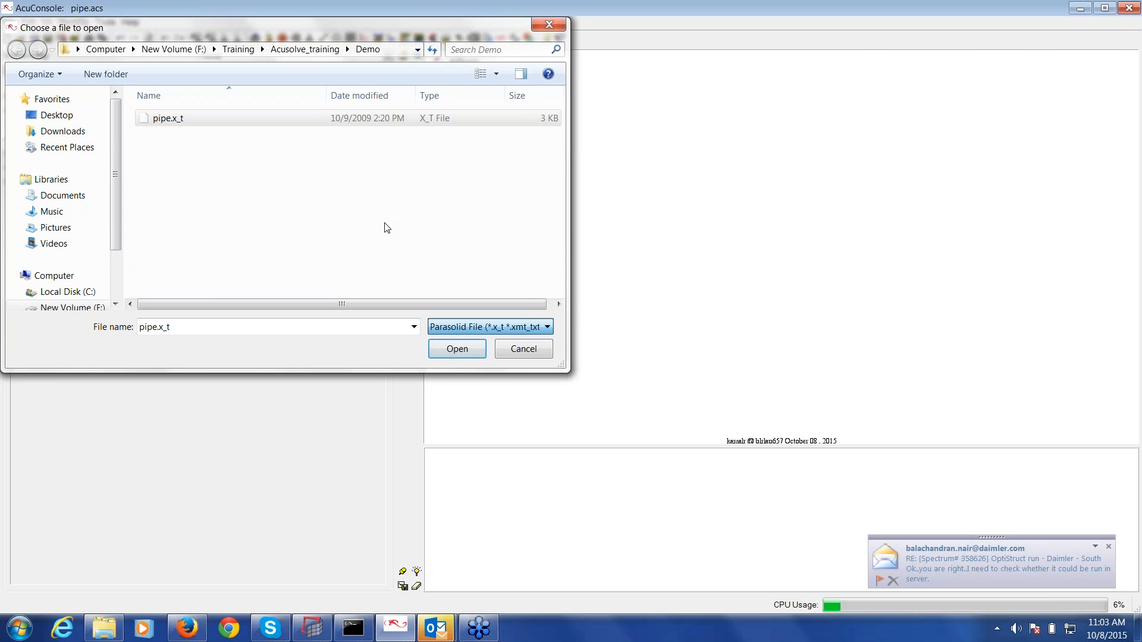
click(452, 349)
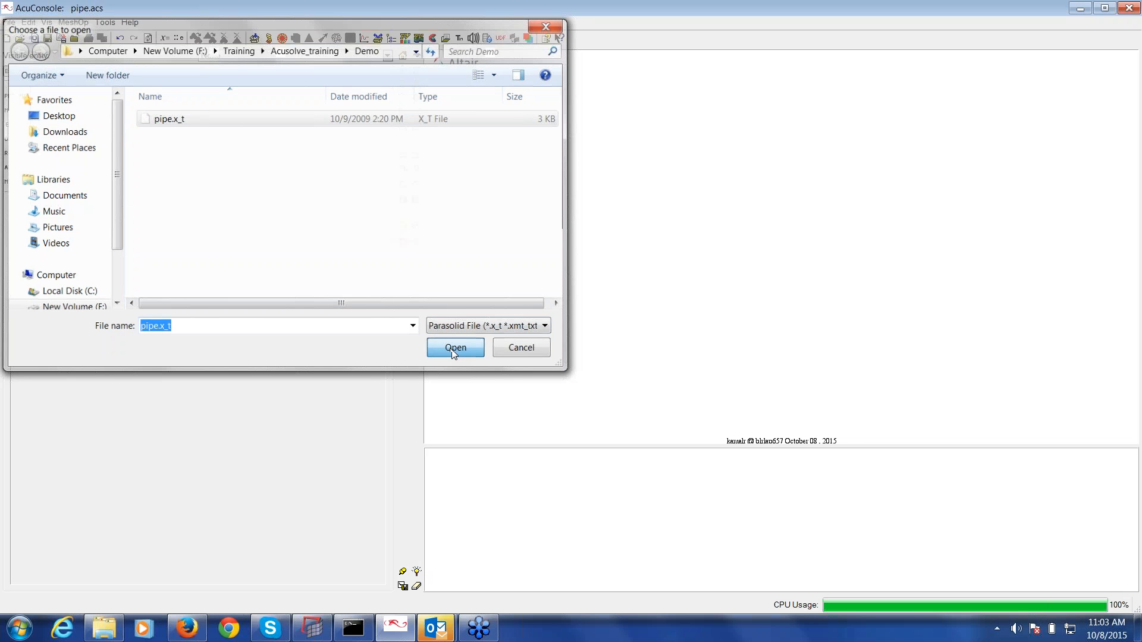
- Expand the model's volumes and surfaces and purge the model of its empty default groups
drag(710, 245, 765, 287)
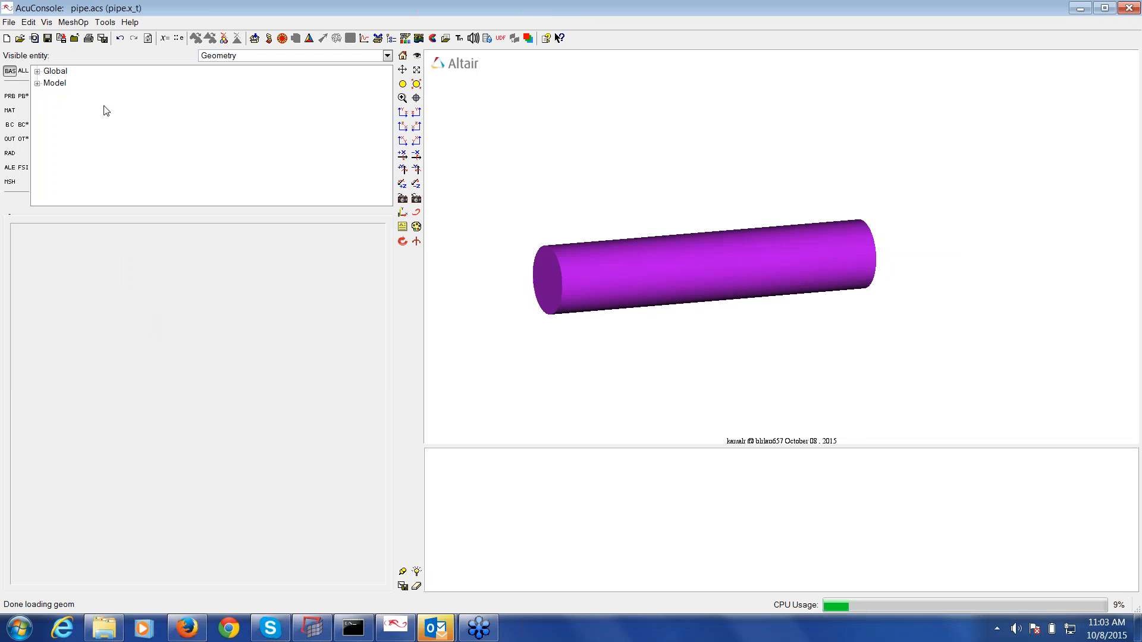
click(37, 84)
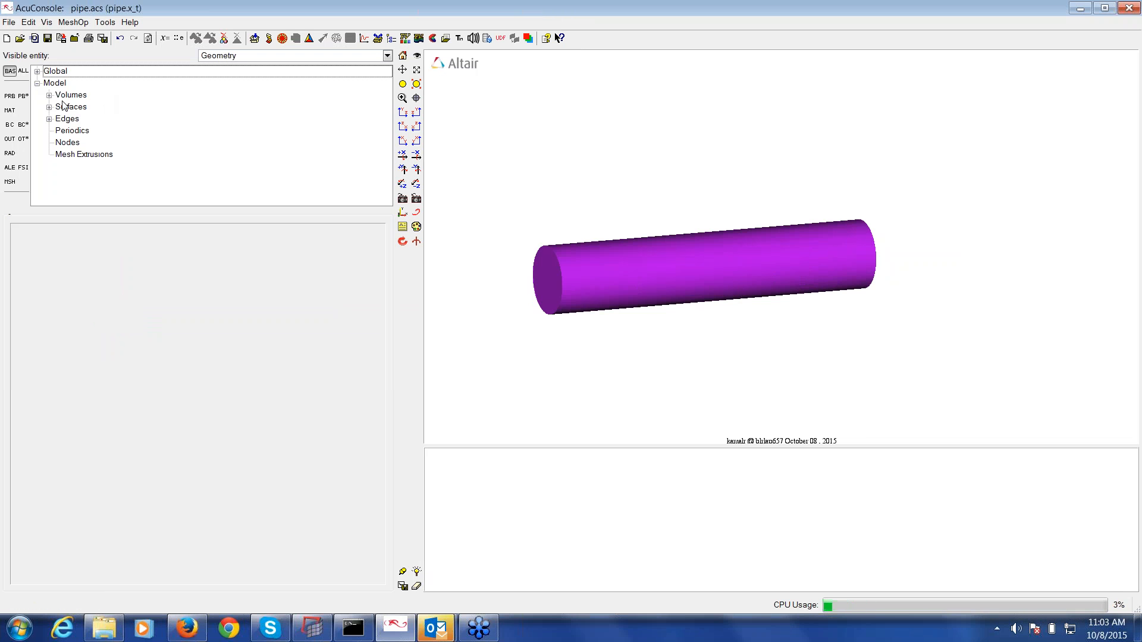
click(38, 84)
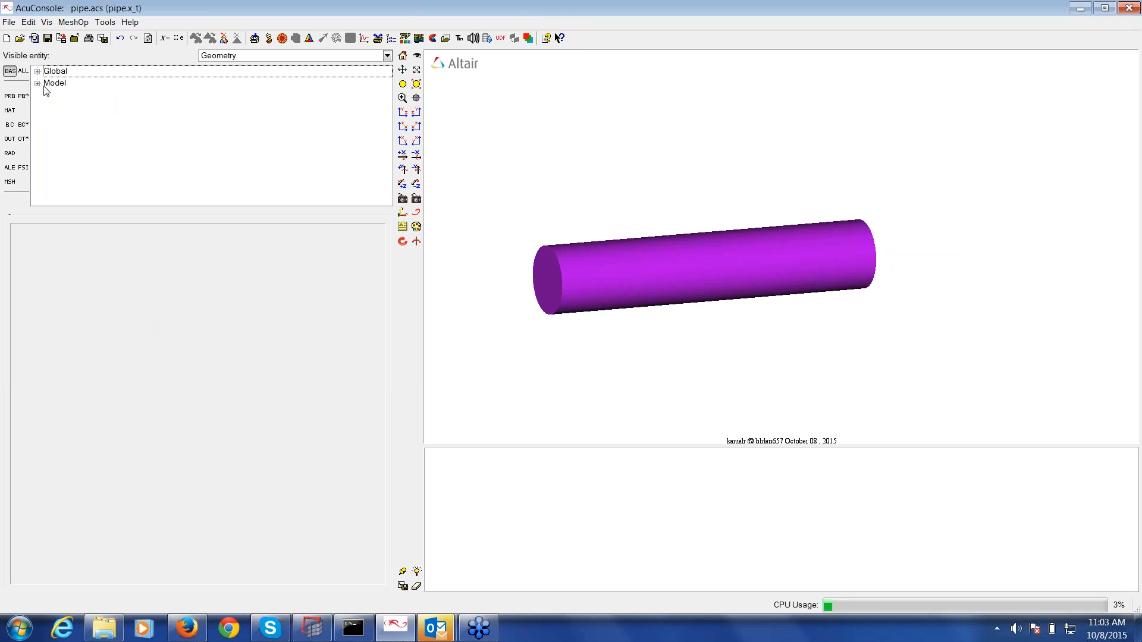
click(37, 84)
click(49, 95)
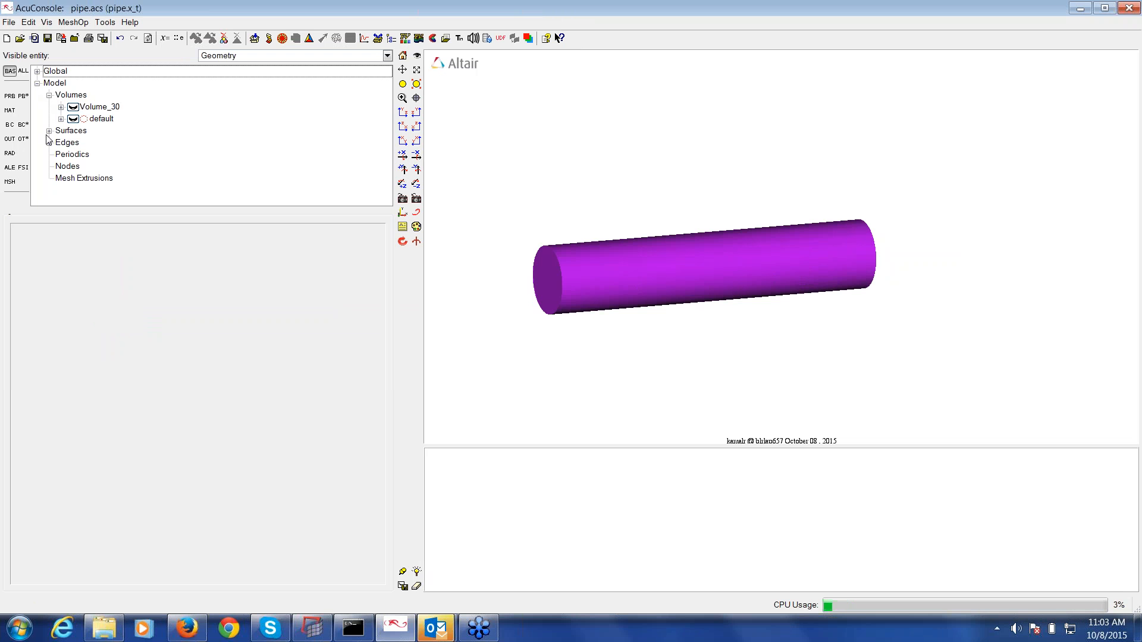
click(49, 131)
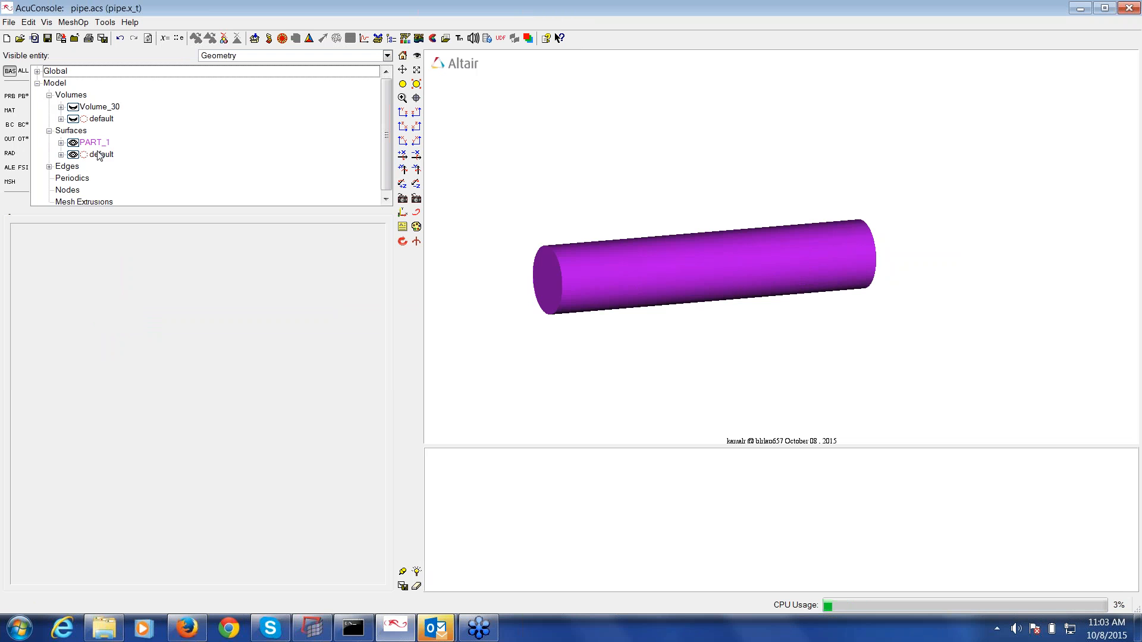
click(107, 120)
ctrl+click(105, 156)
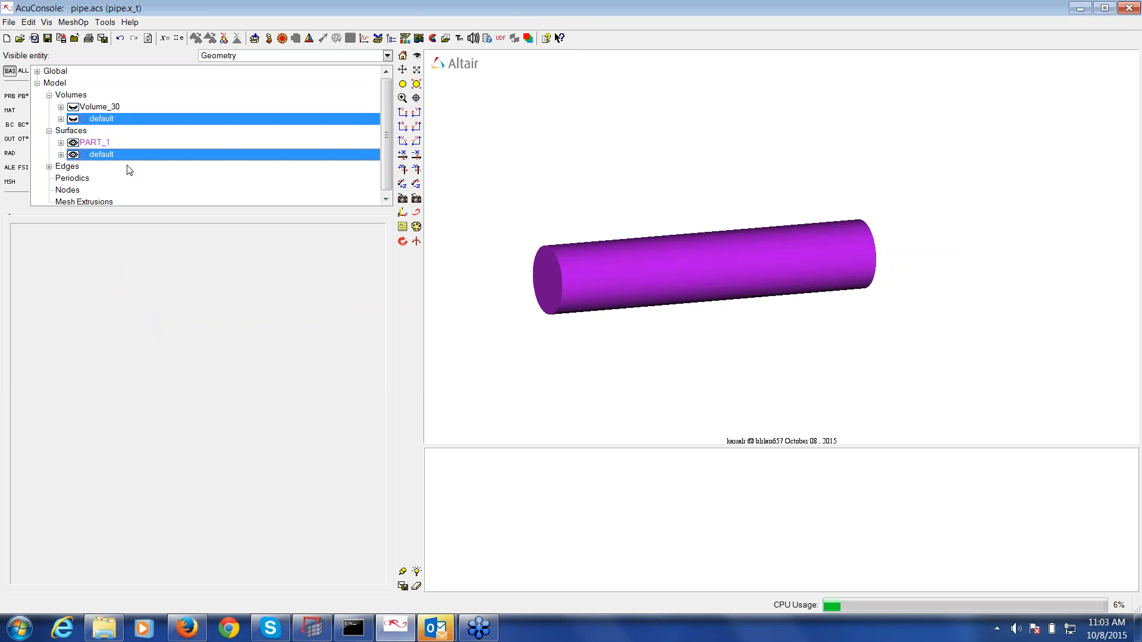
right_click(62, 84)
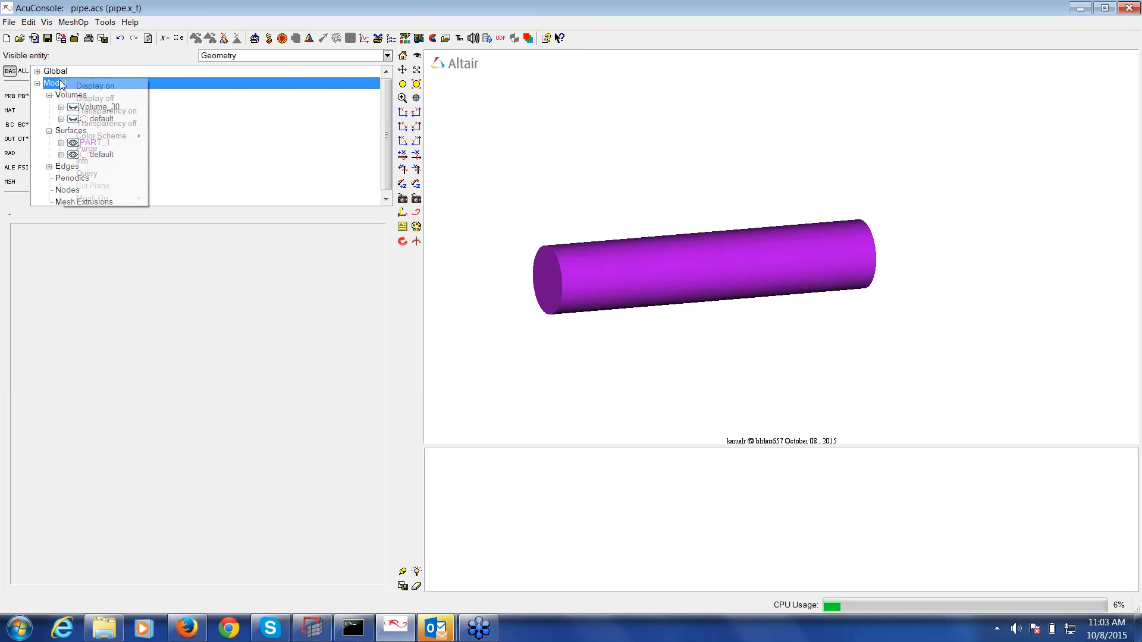
click(94, 150)
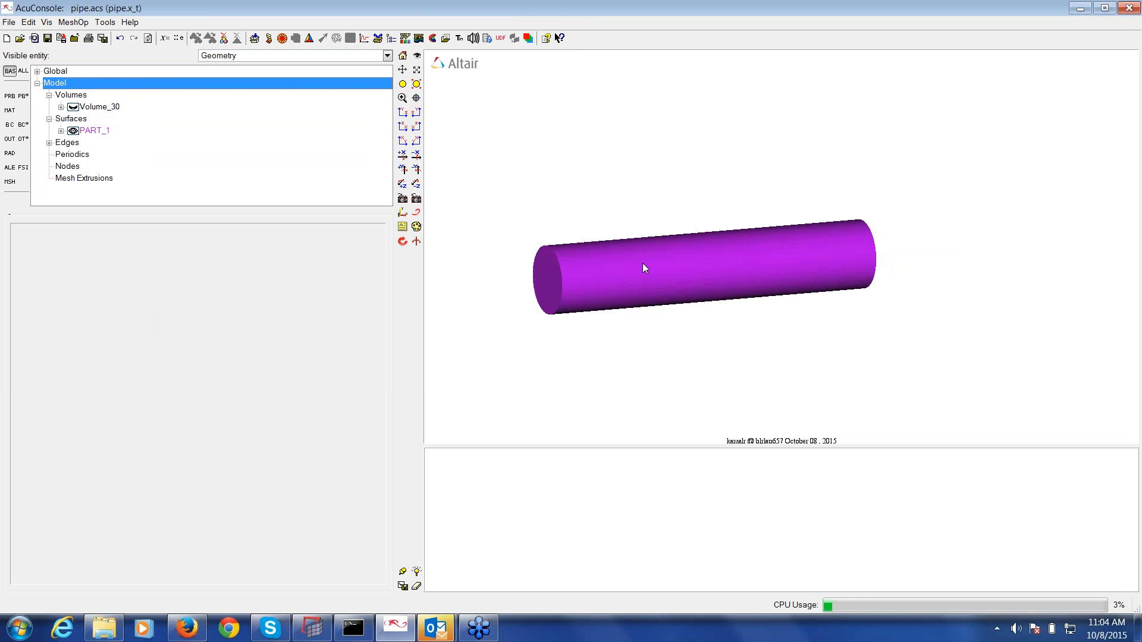
- Add two new surface groups to the model's surfaces
drag(643, 269, 688, 271)
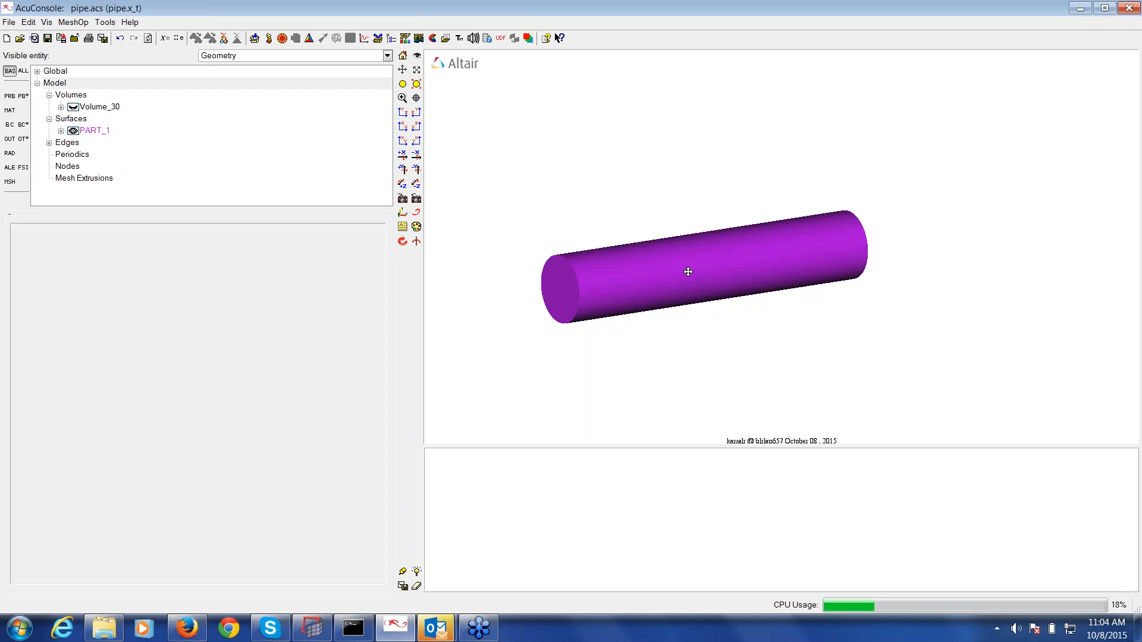
middle_drag(688, 272, 725, 228)
mouse_move(725, 227)
right_down()
mouse_move(744, 345)
mouse_move(734, 229)
right_up()
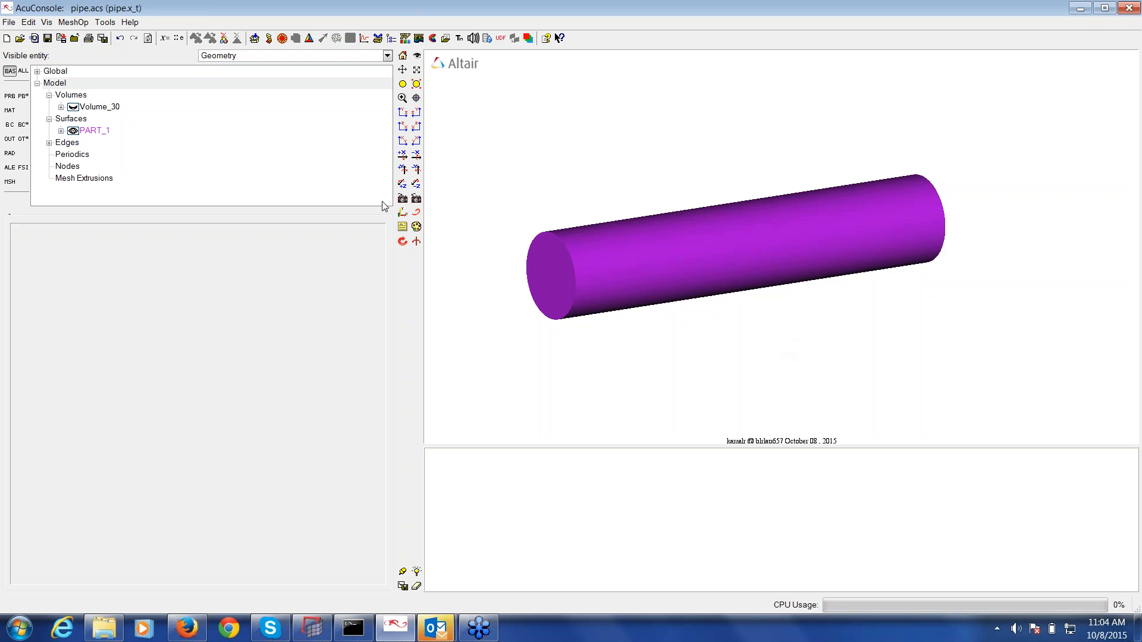
right_click(87, 121)
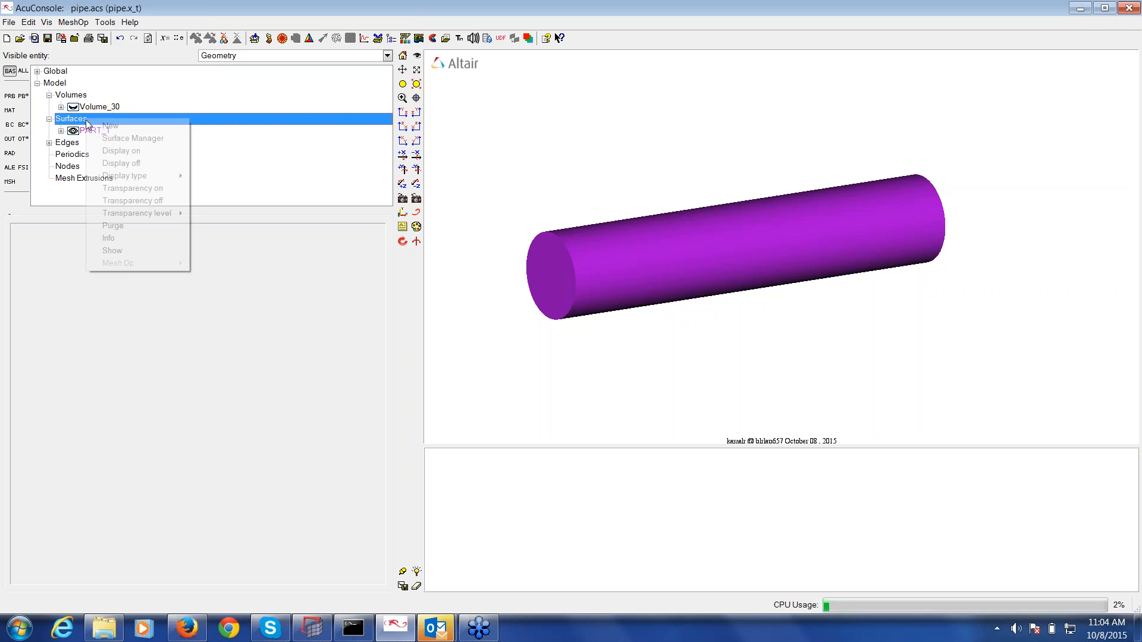
click(103, 129)
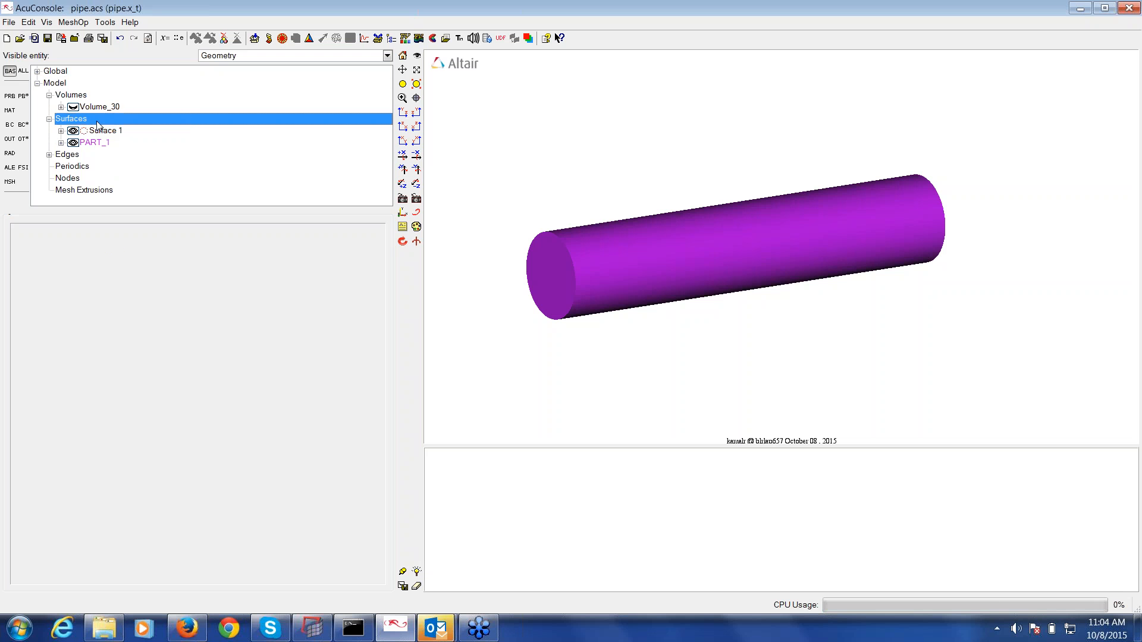
right_click(98, 125)
click(122, 128)
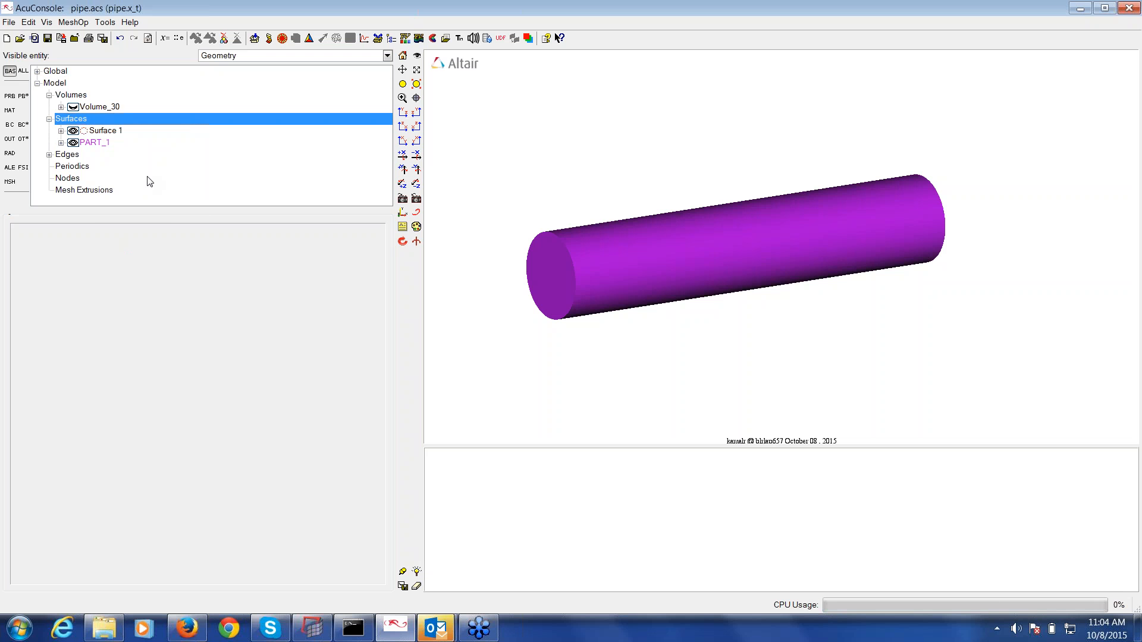
- Rename the Surface 2 group as Inlet
right_click(122, 133)
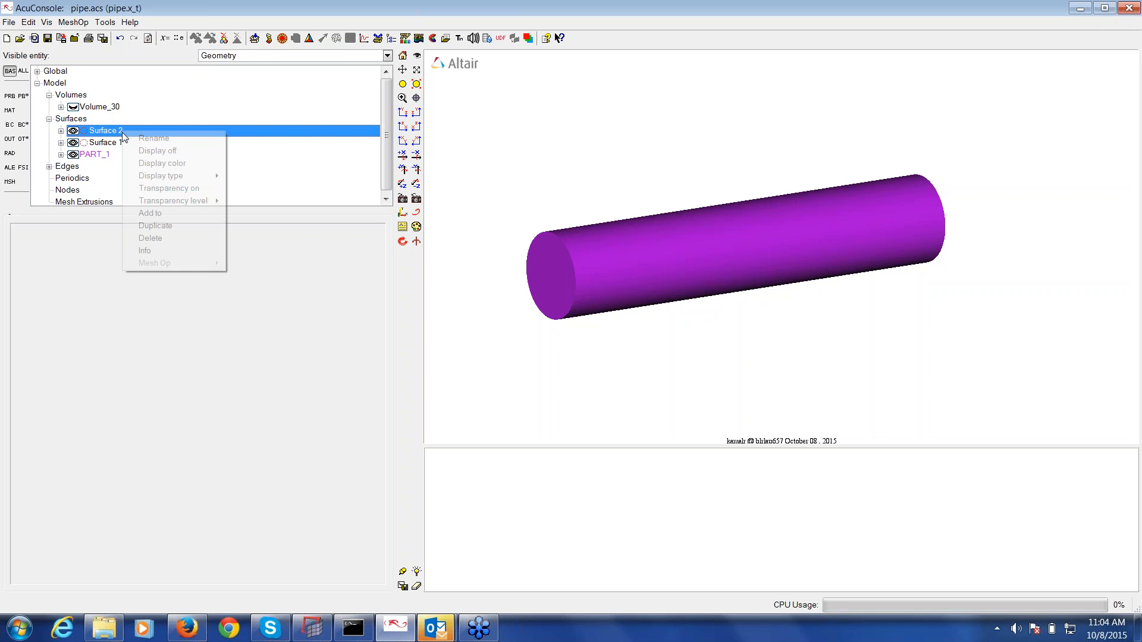
click(135, 138)
text(Inlet)
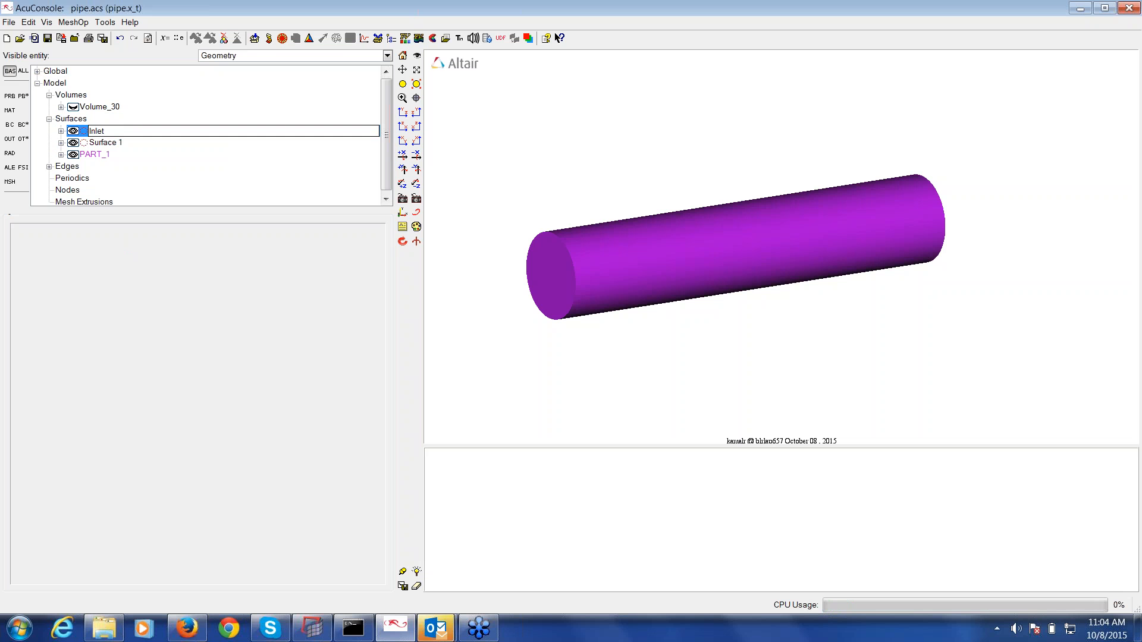
key(Return)
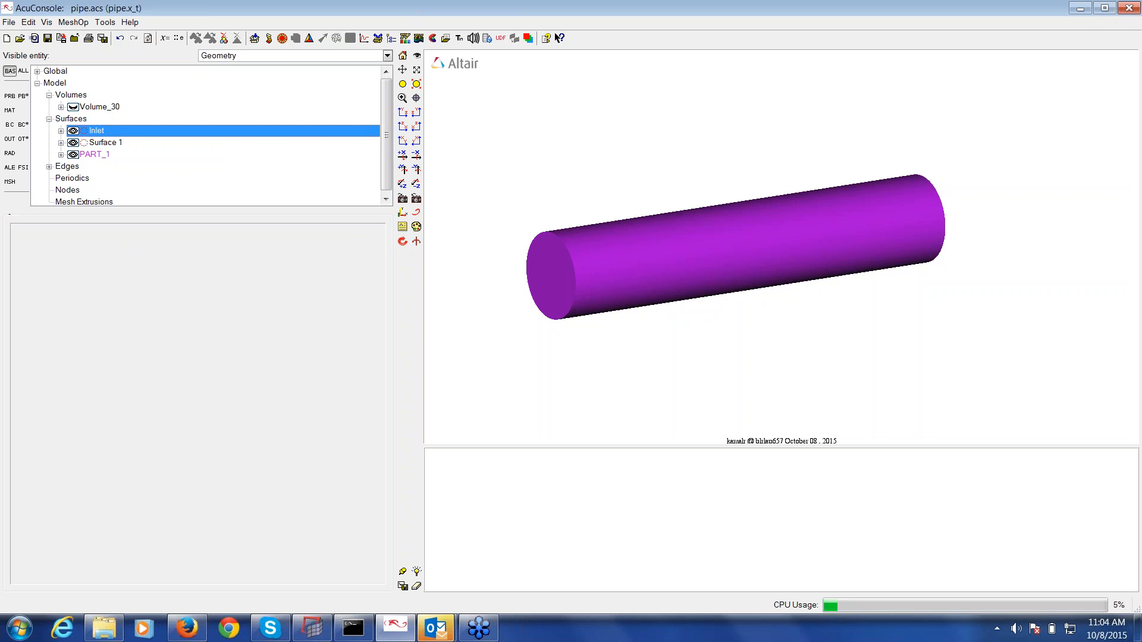
- Rename the Surface 1 group as outlet
right_click(92, 141)
click(107, 148)
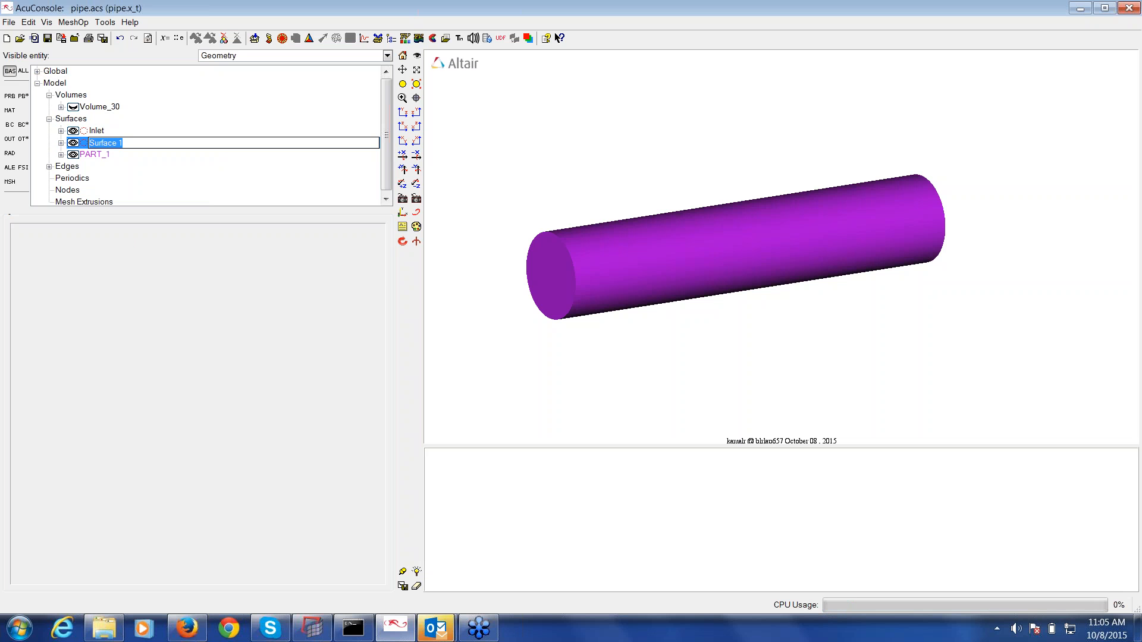
text(outlet)
key(Return)
- Rename the PART_1 surface group as wall
click(107, 155)
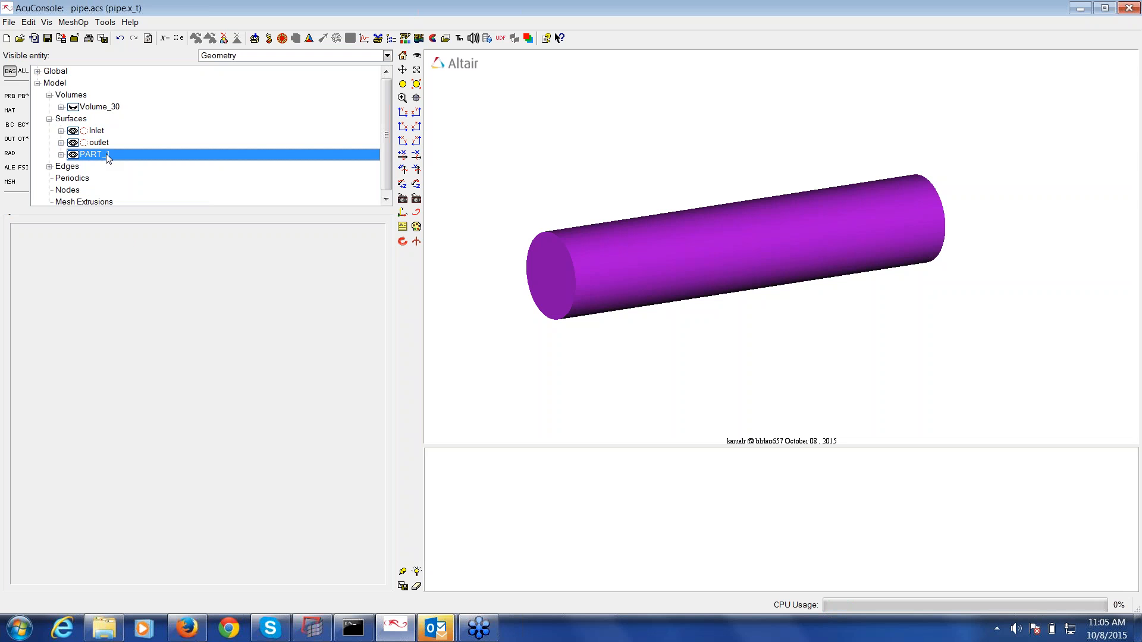
right_click(106, 154)
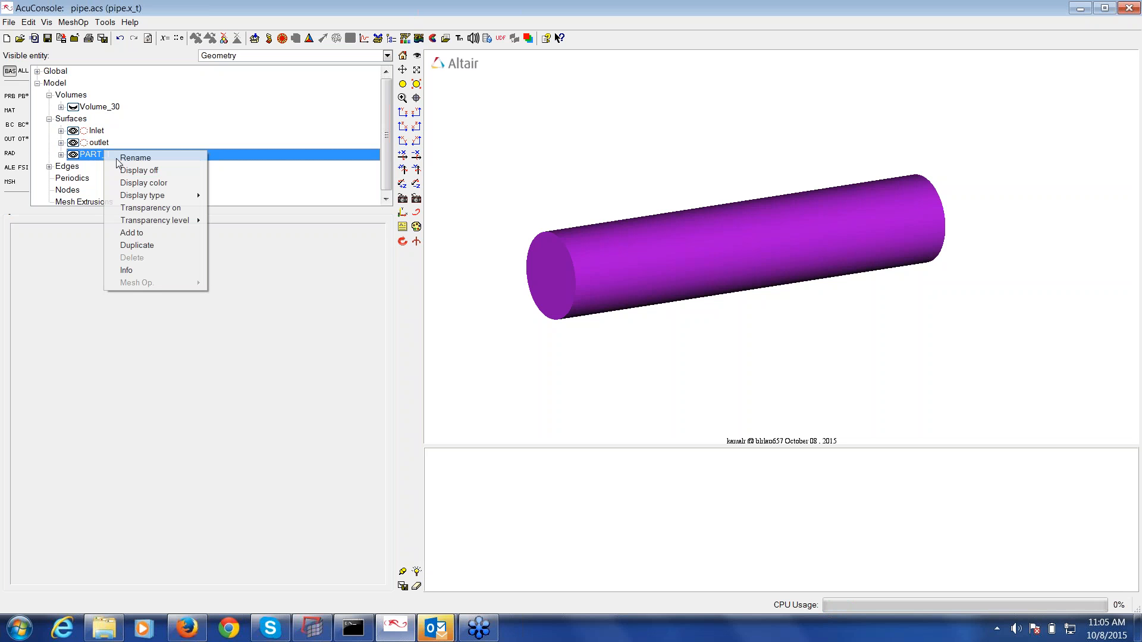
click(135, 158)
text(wall)
key(Return)
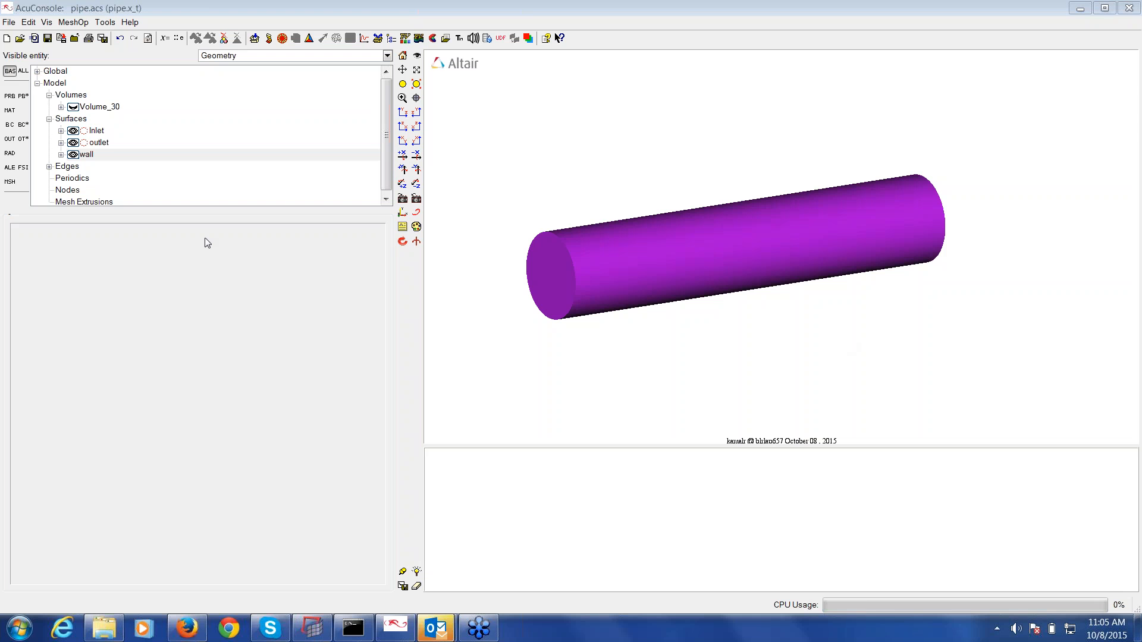
- Add the circular end face at the pipe's near end to the Inlet surface group
right_click(108, 133)
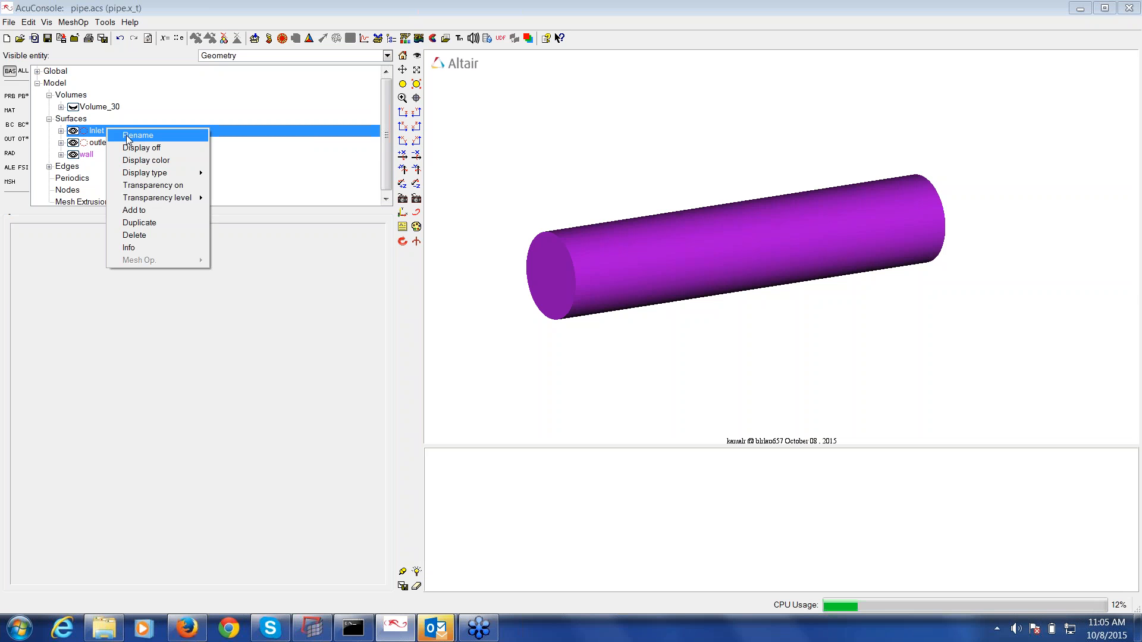
click(551, 274)
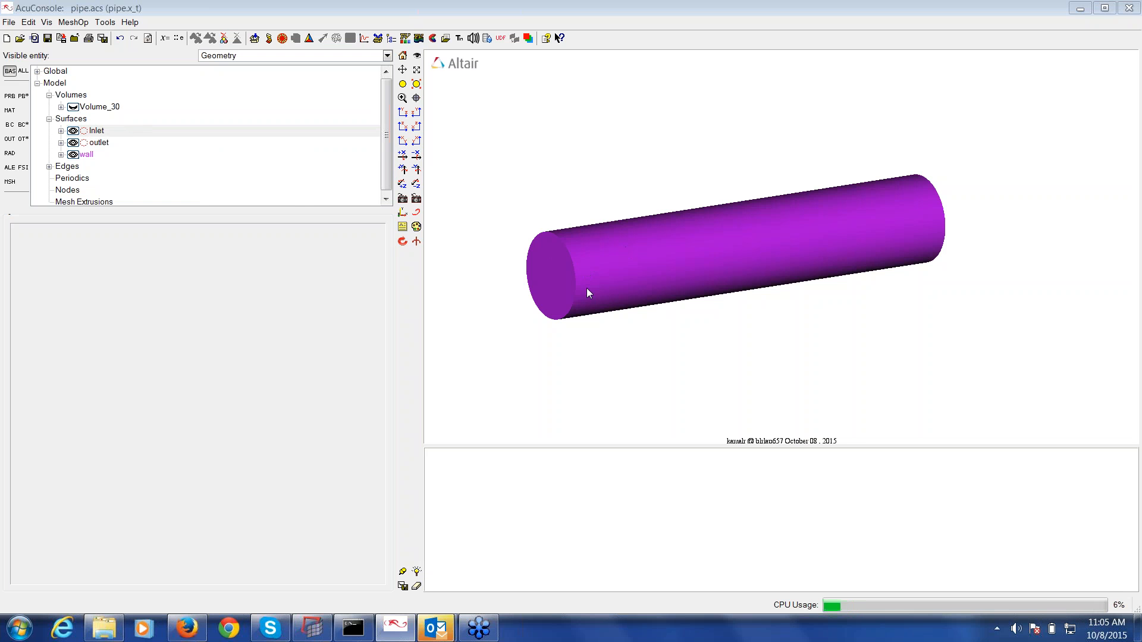
click(94, 131)
right_click(93, 131)
click(137, 213)
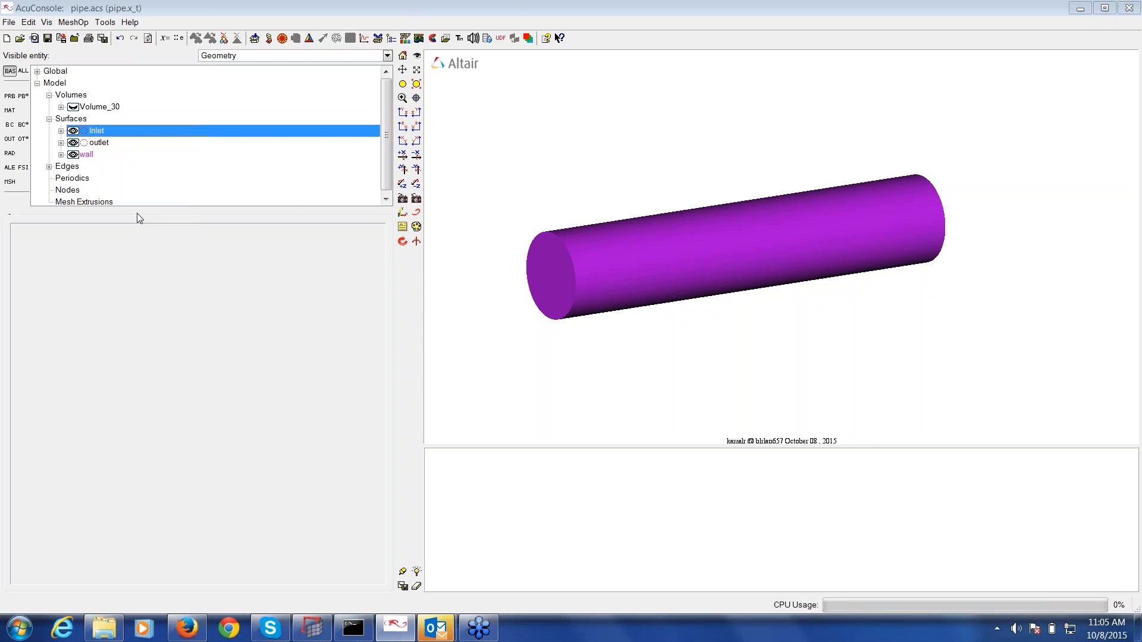
click(552, 286)
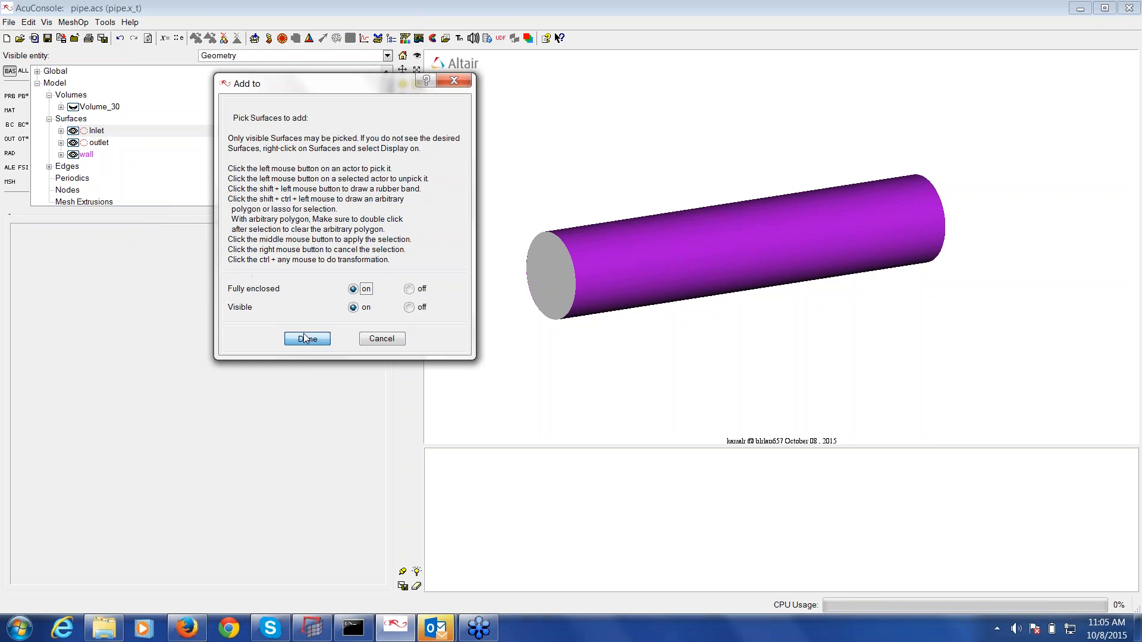
click(307, 334)
- Add the pipe's opposite circular end face to the outlet surface group
drag(797, 280, 613, 279)
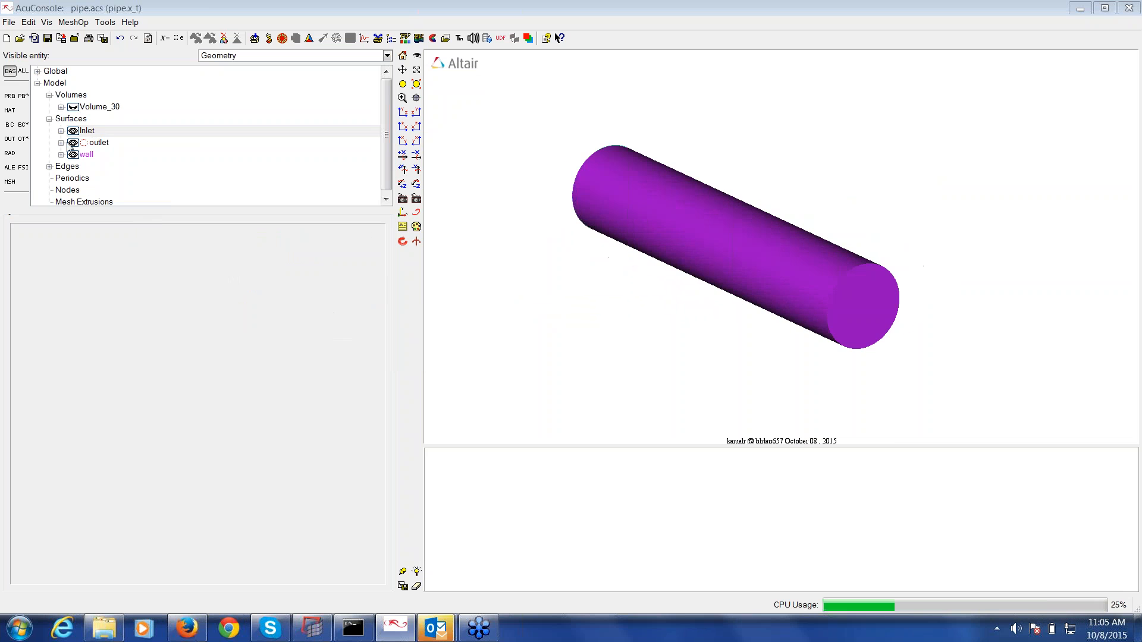
click(102, 144)
right_click(102, 144)
click(181, 222)
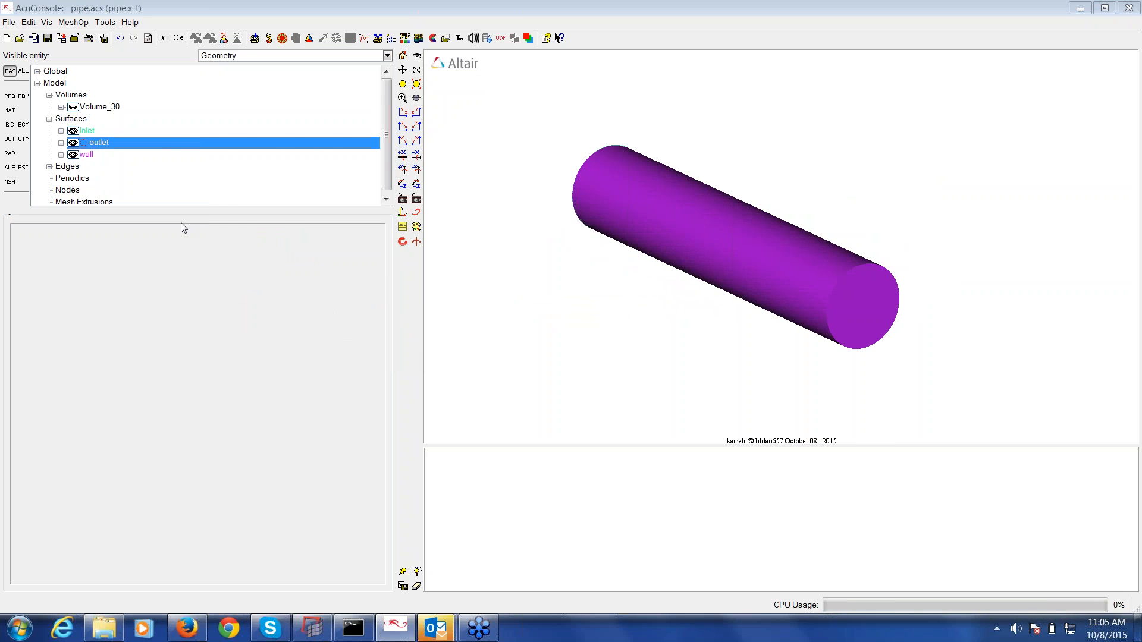
click(880, 321)
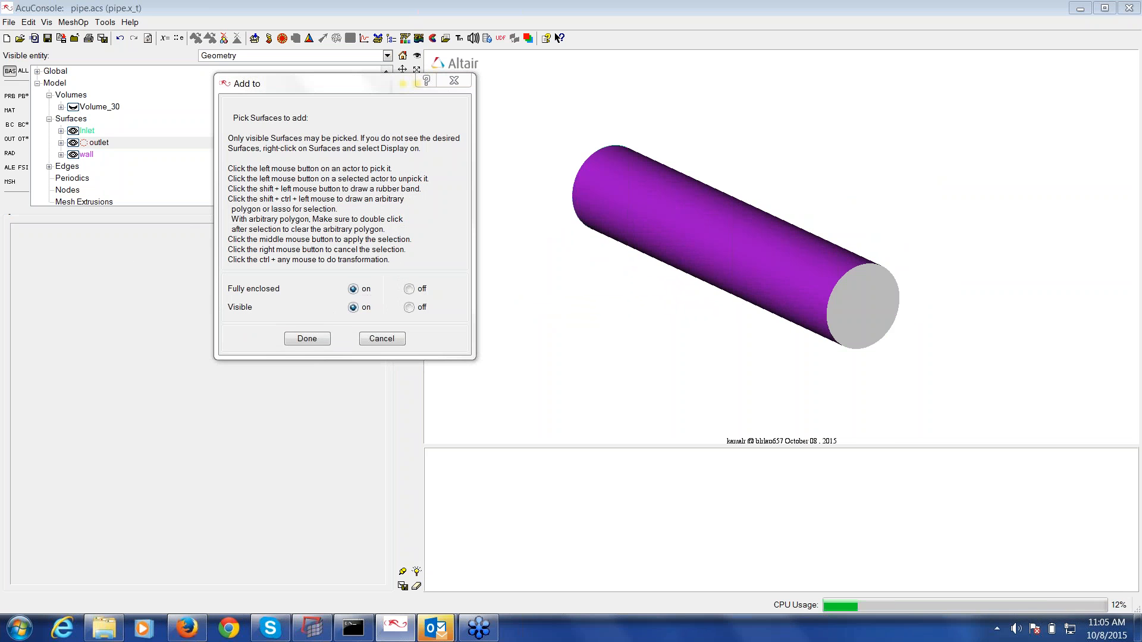
click(307, 339)
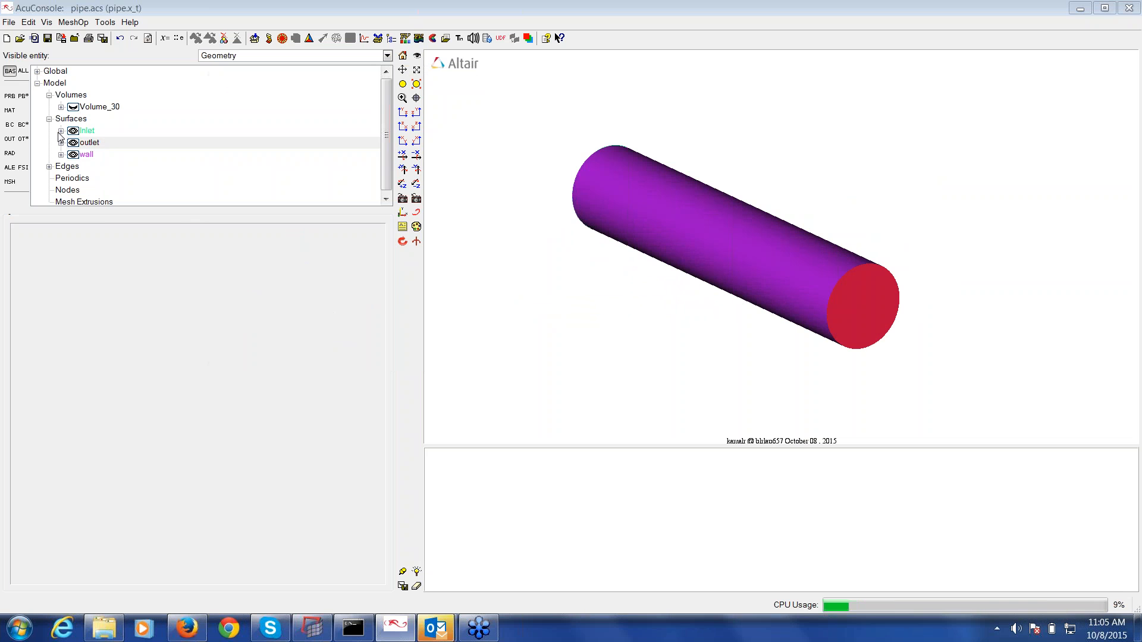
- Set the Inlet's simple boundary condition to Inflow with the Mass Flux inflow type and a mass flux of 2.0 kg/sec
click(61, 131)
click(139, 142)
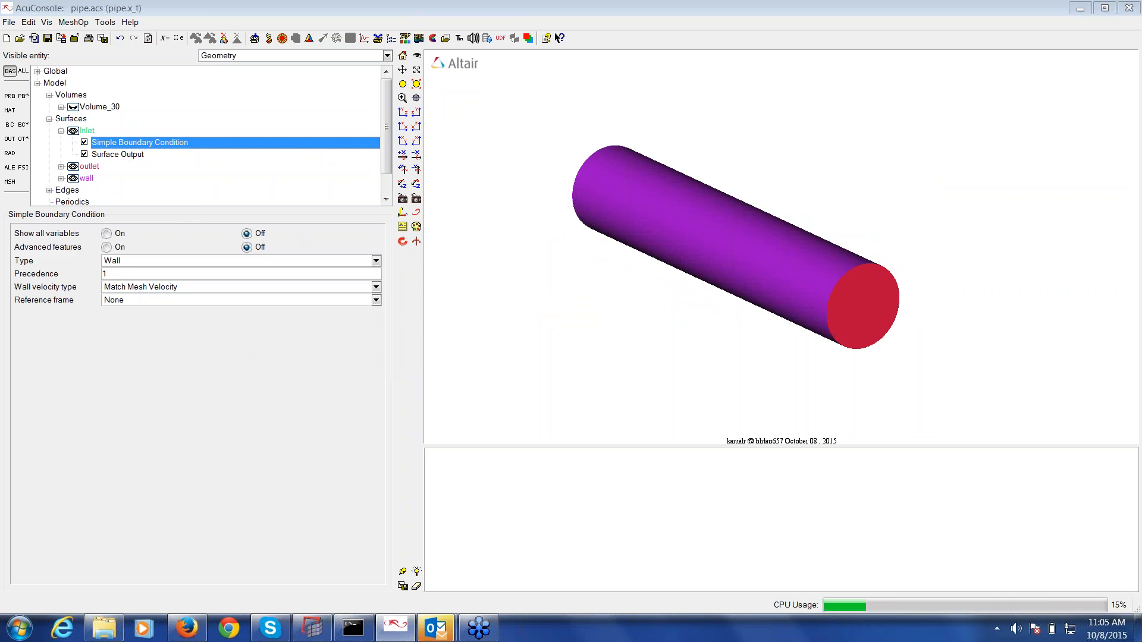
click(116, 262)
click(115, 284)
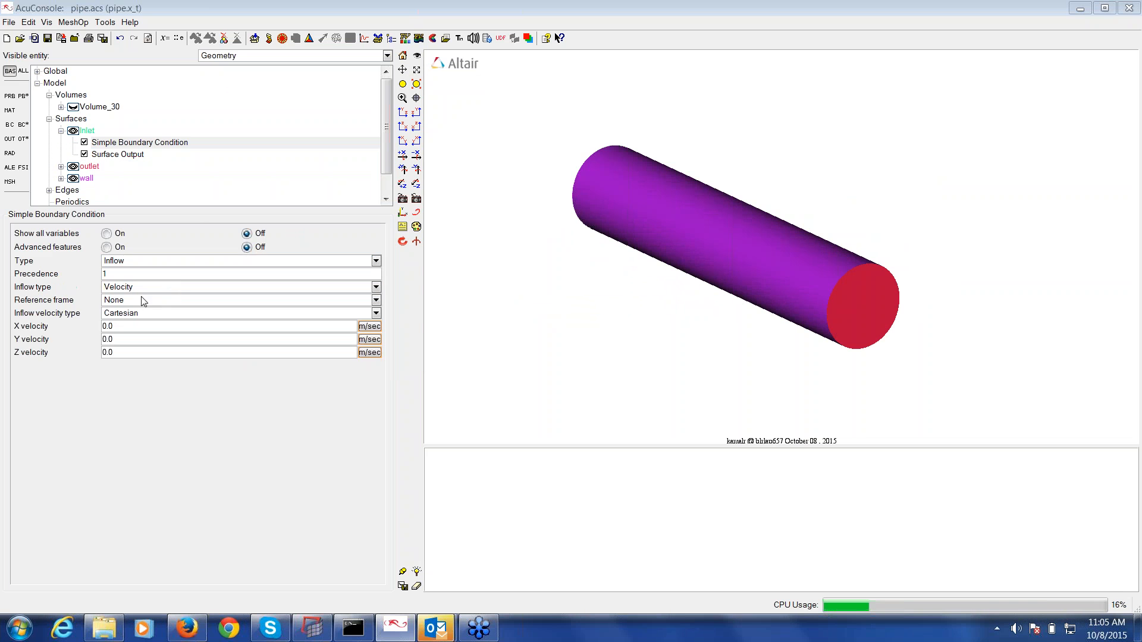
click(131, 288)
click(122, 333)
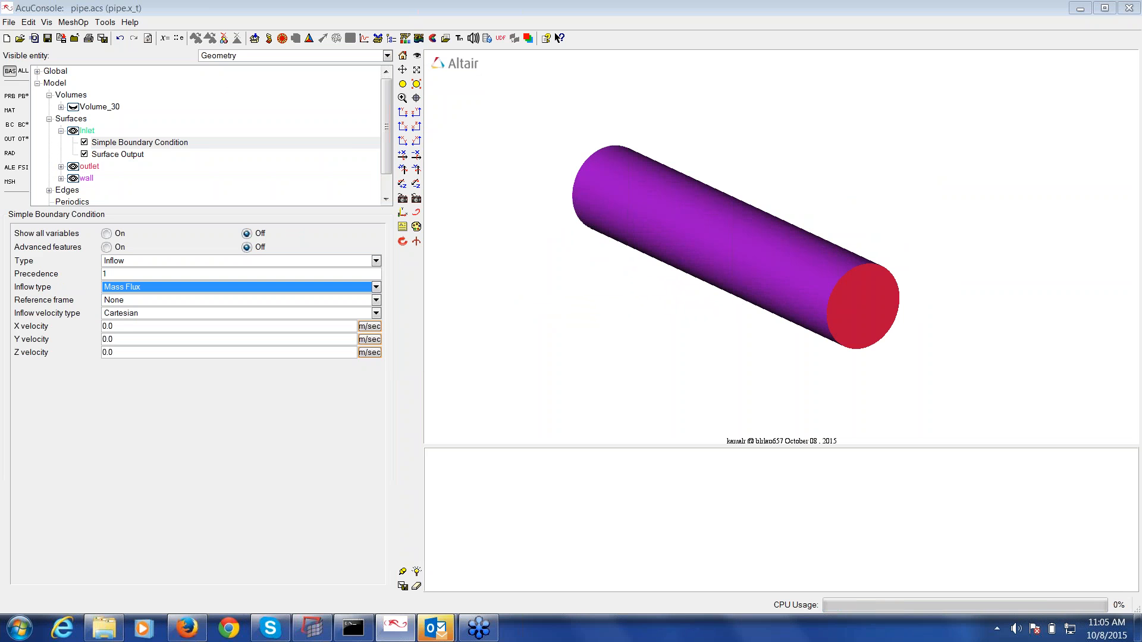
text(2.0)
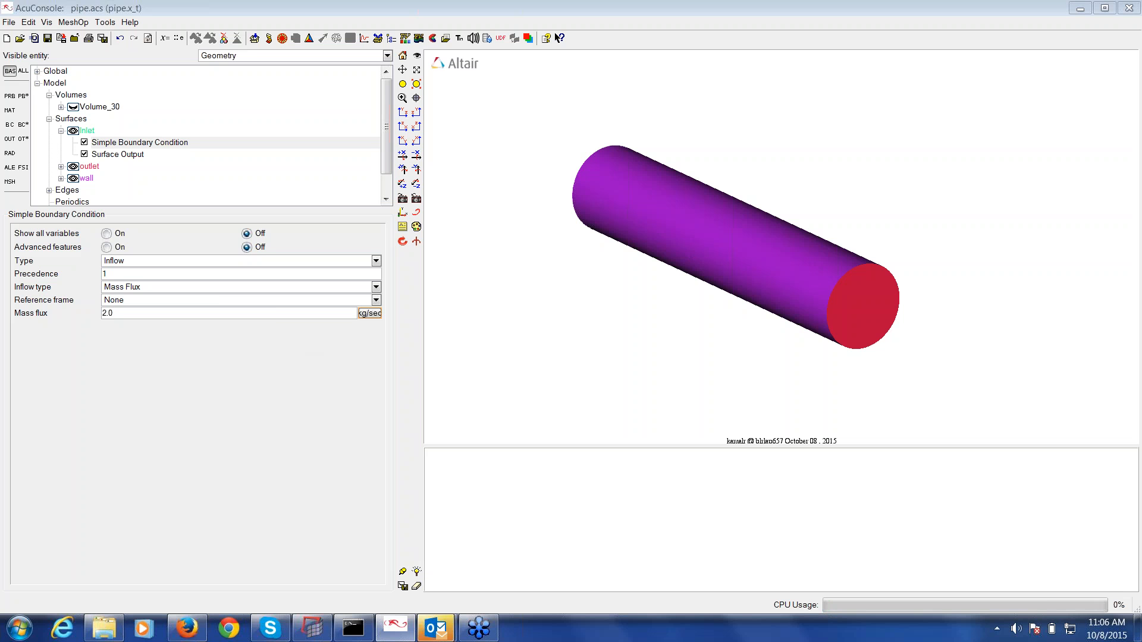
- Set the outlet's simple boundary condition type to Outflow
drag(693, 253, 793, 301)
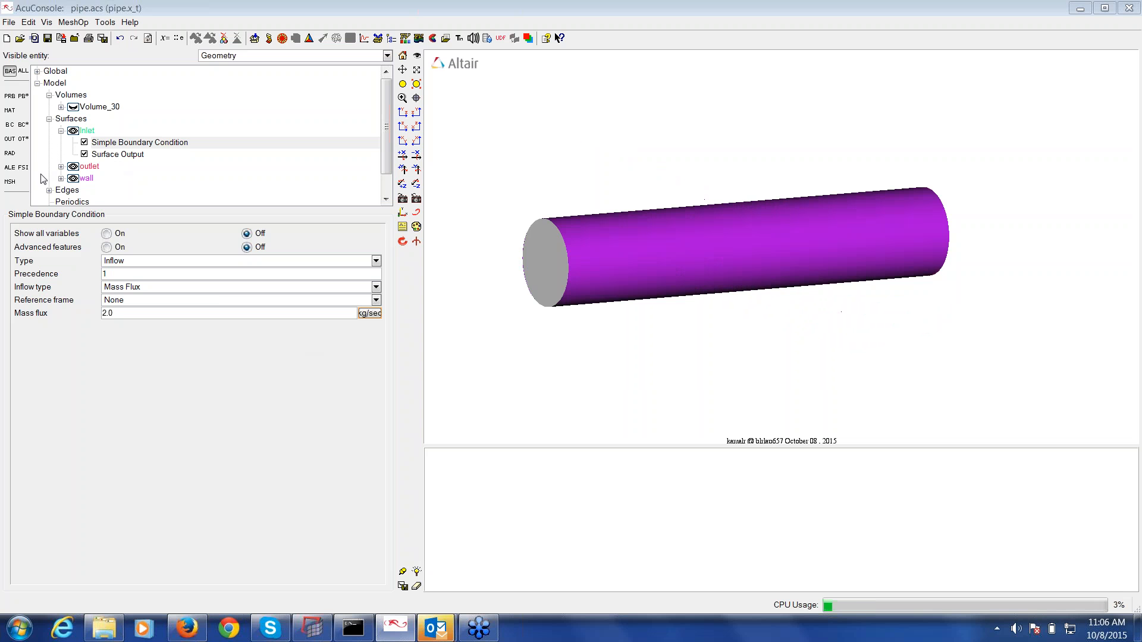
click(60, 166)
click(115, 179)
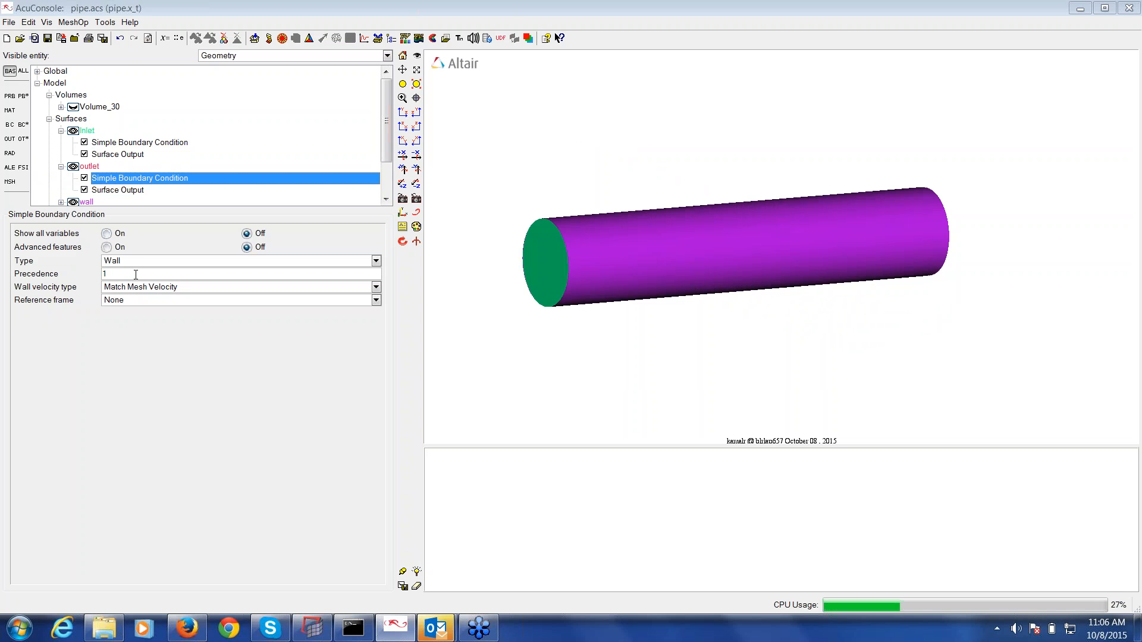
click(132, 262)
click(124, 298)
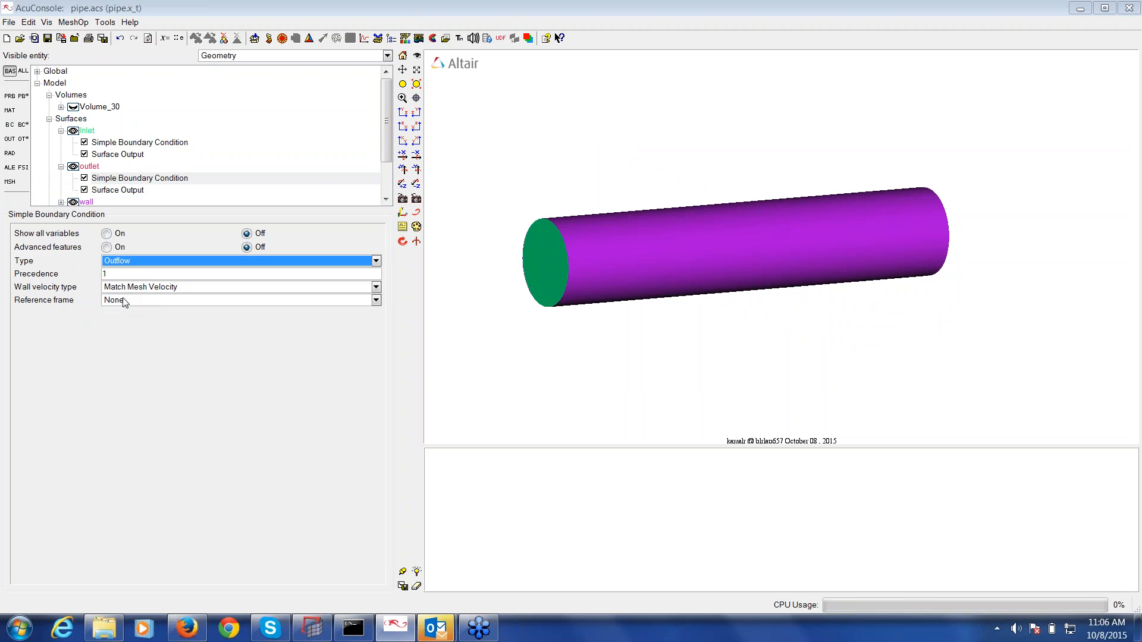
- Review the wall group's simple boundary condition and inspect both ends of the pipe
drag(385, 150, 385, 177)
double_click(95, 153)
click(126, 164)
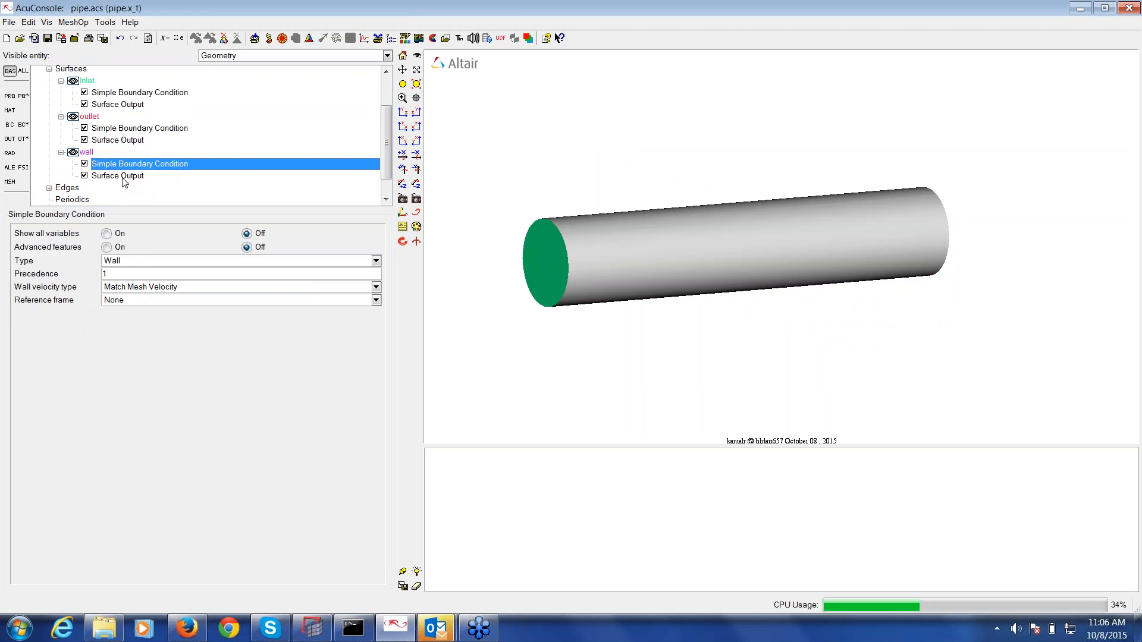
scroll(122, 137, up, 2)
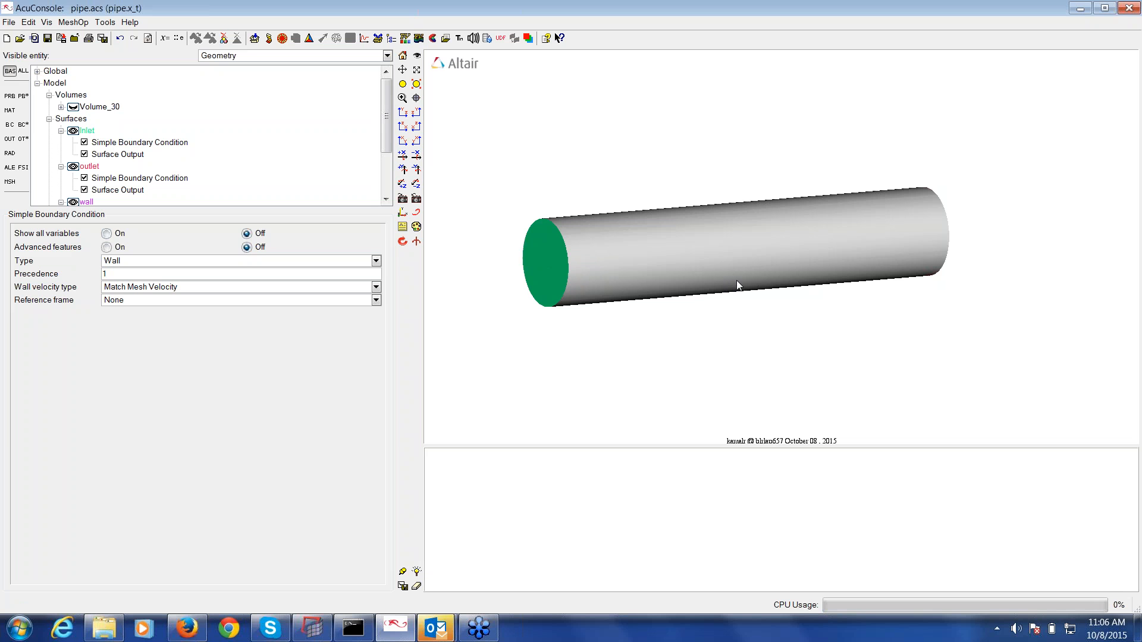
drag(894, 269, 943, 288)
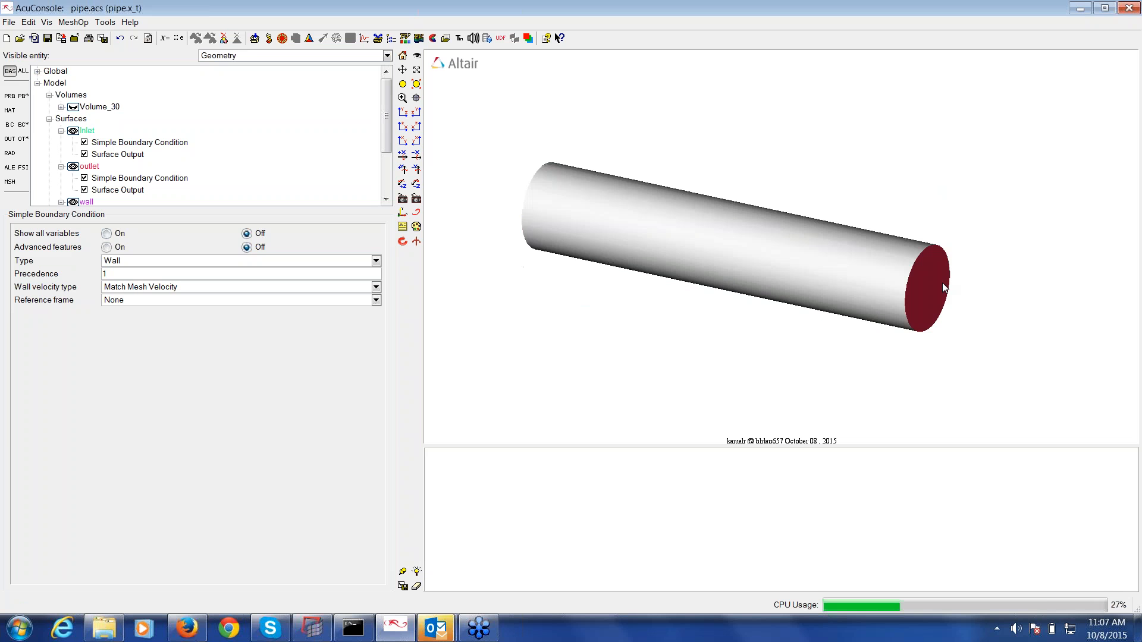
drag(654, 283, 537, 245)
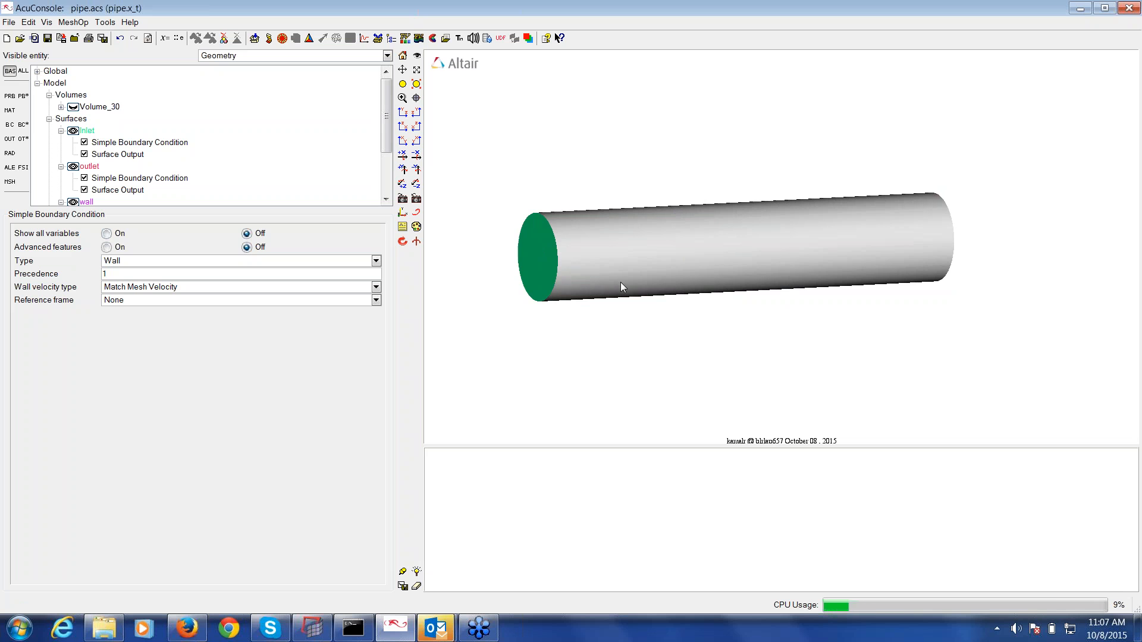
- Rename the Volume_30 volume group as water
right_click(111, 108)
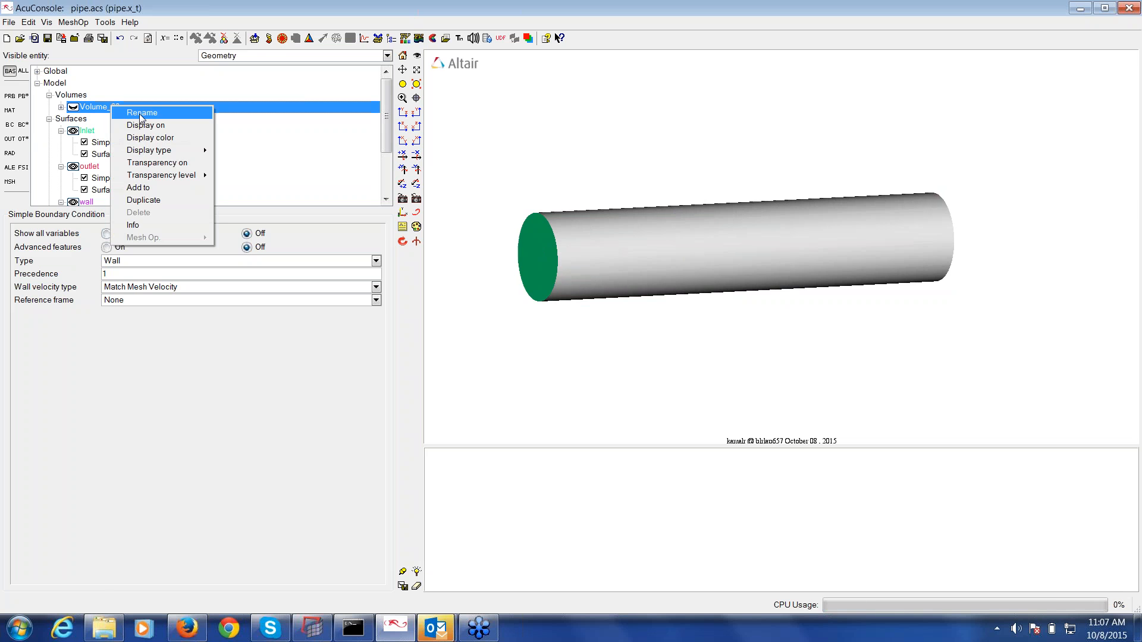
click(139, 113)
text(water)
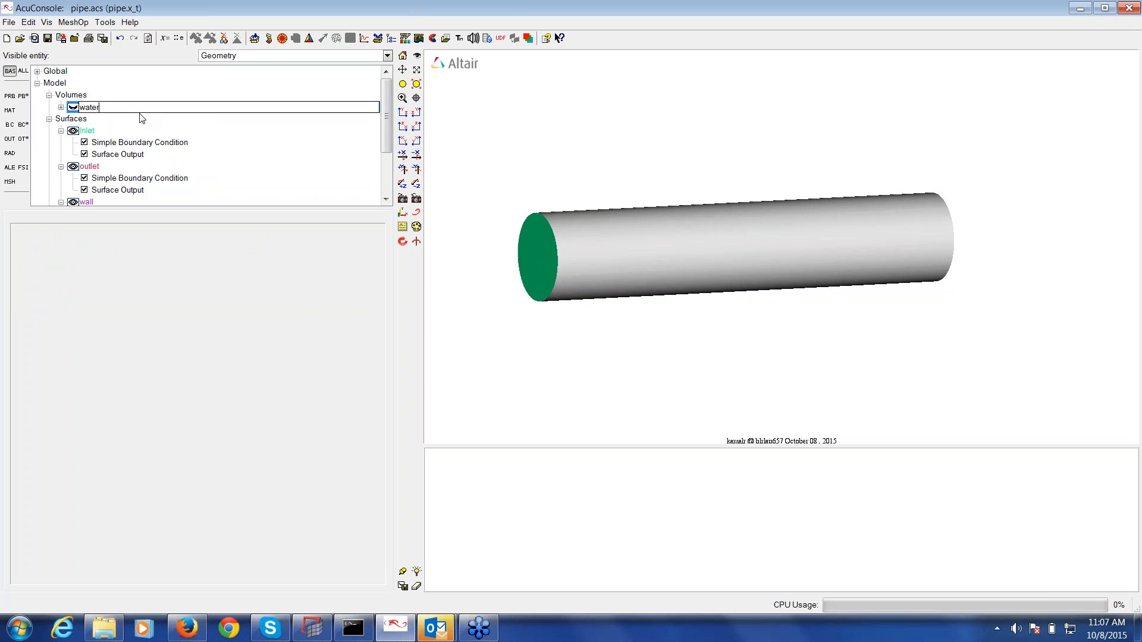
key(Return)
- Hide the Inlet, outlet and wall surfaces and display only the water volume
click(76, 132)
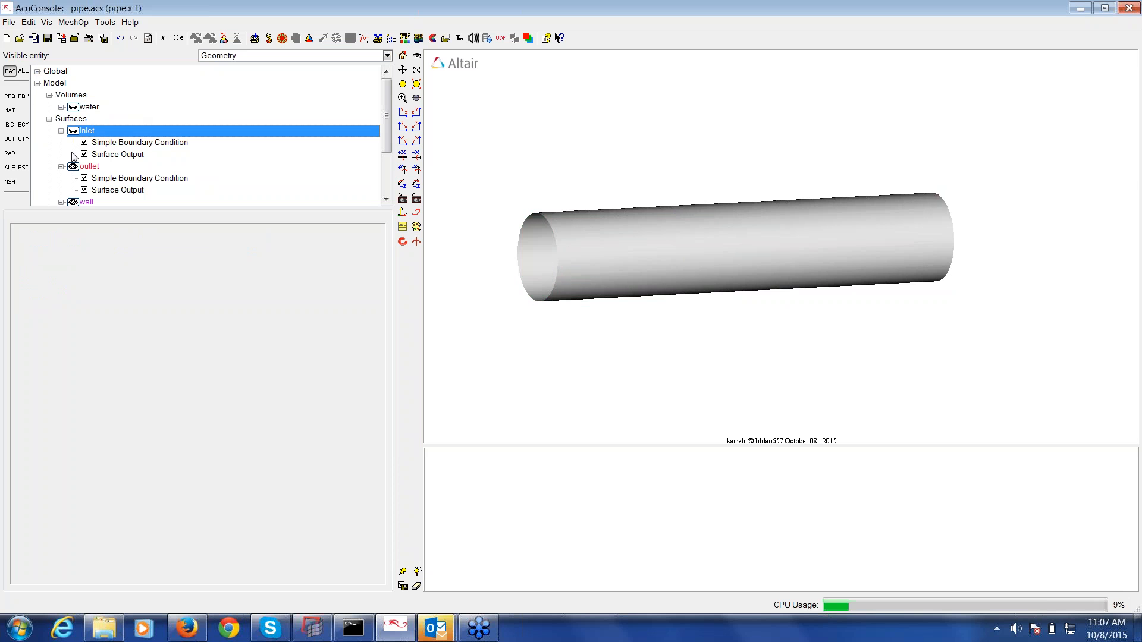
click(73, 168)
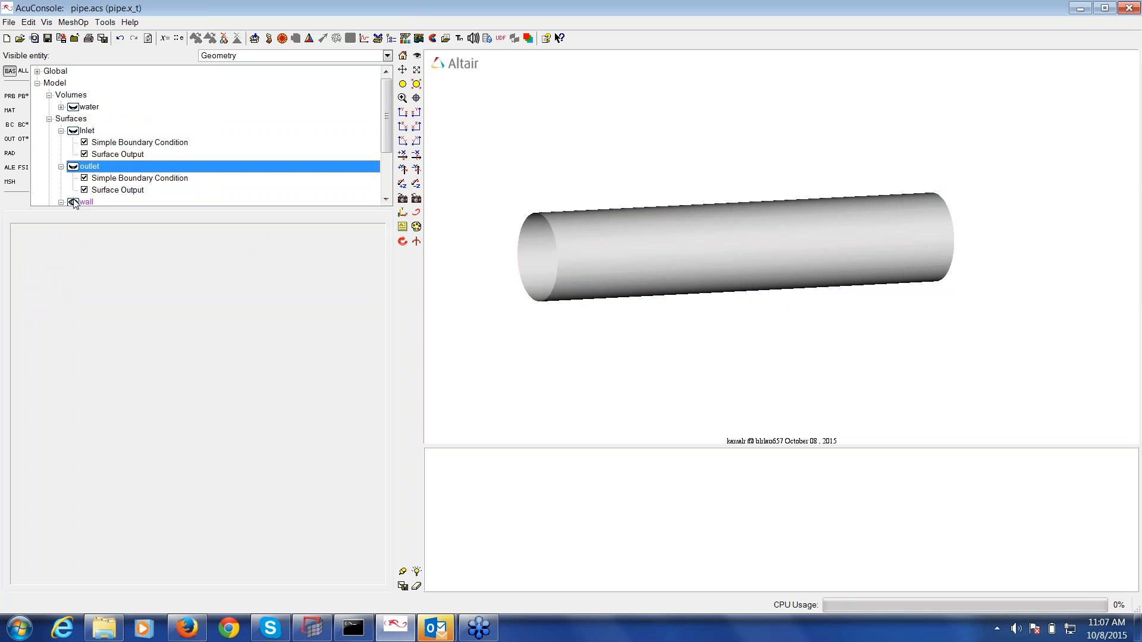
click(74, 201)
click(75, 108)
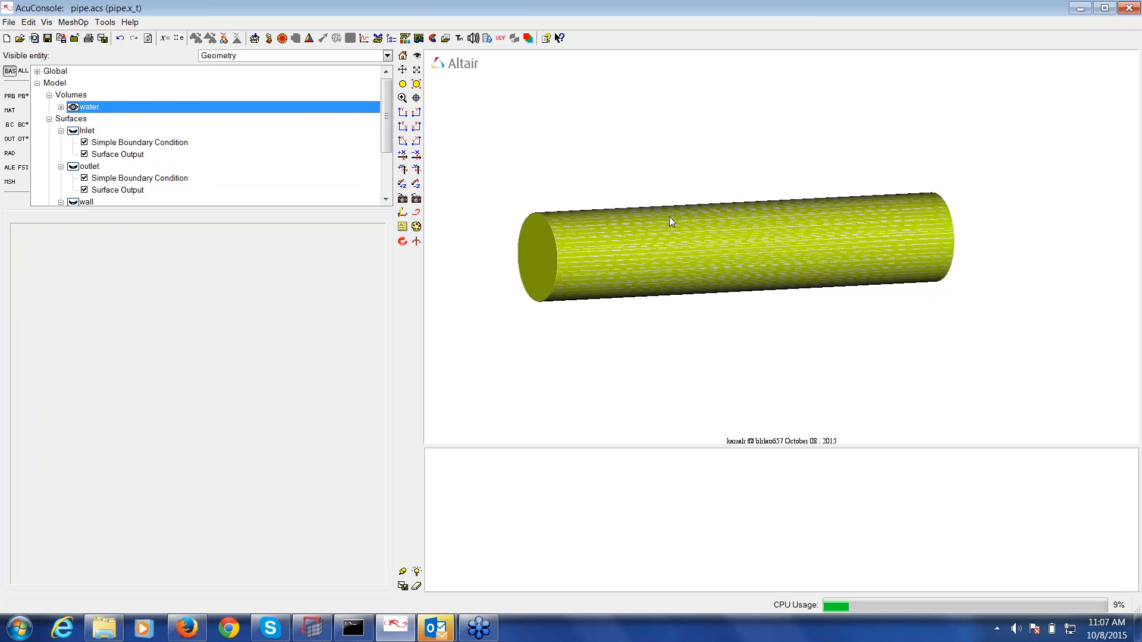
click(670, 217)
drag(670, 217, 759, 266)
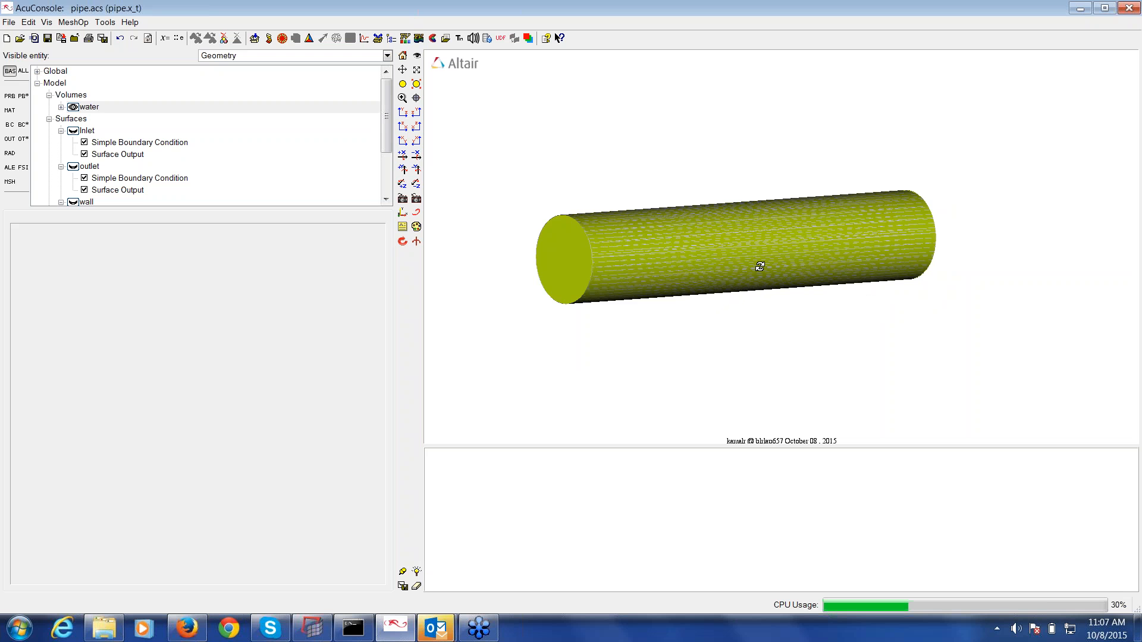
drag(760, 266, 765, 242)
- Assign the Water material model to the water volume's element set
click(60, 107)
click(123, 118)
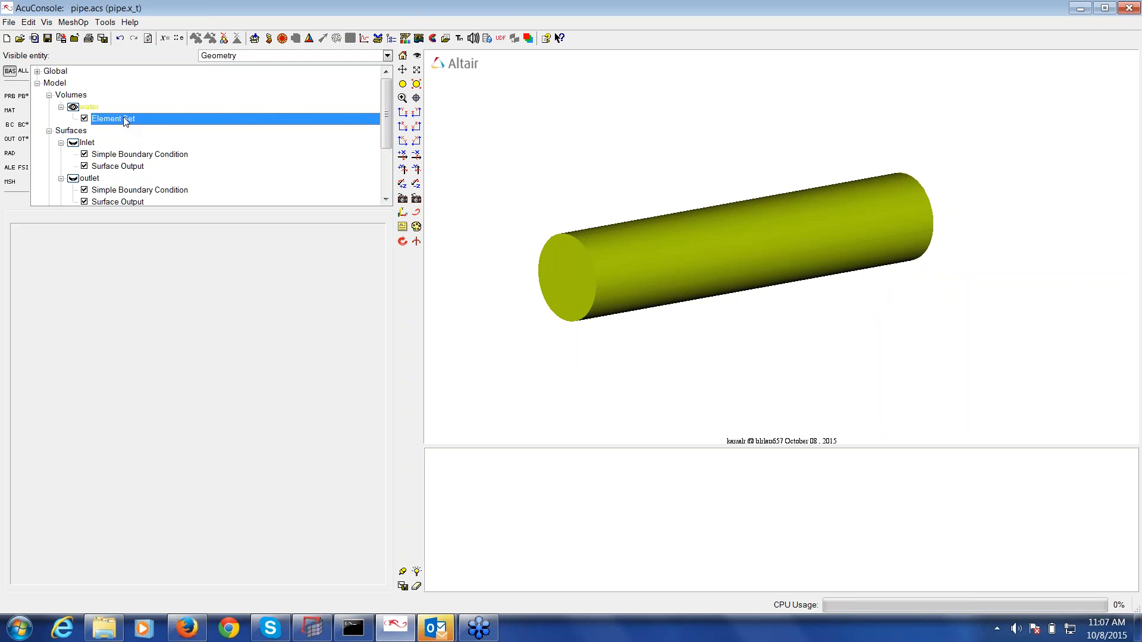
click(116, 260)
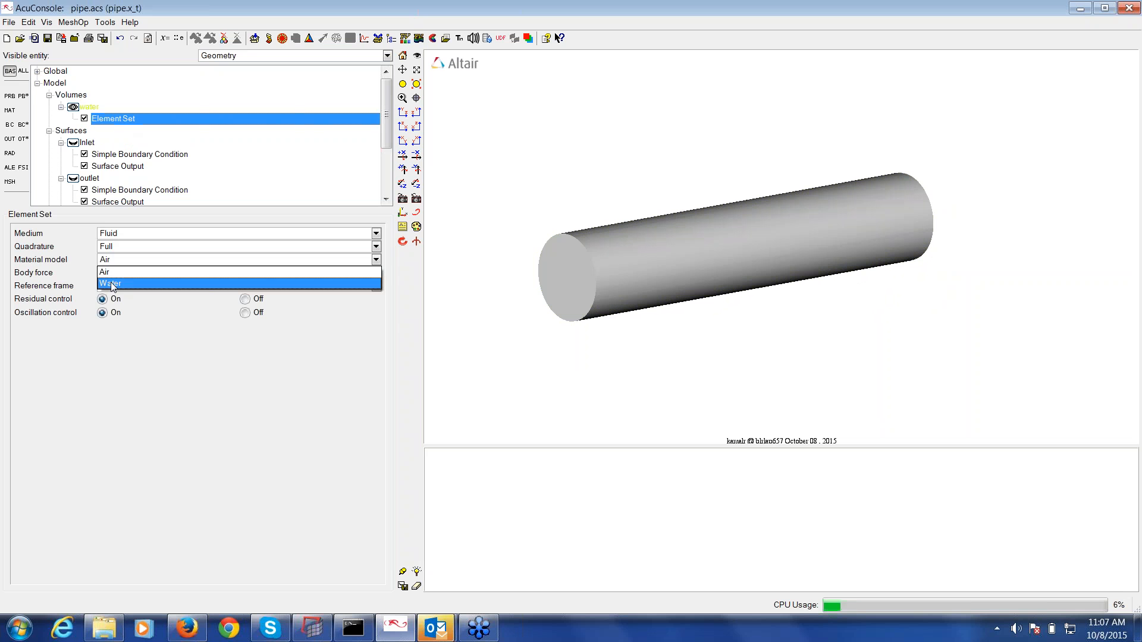
click(133, 328)
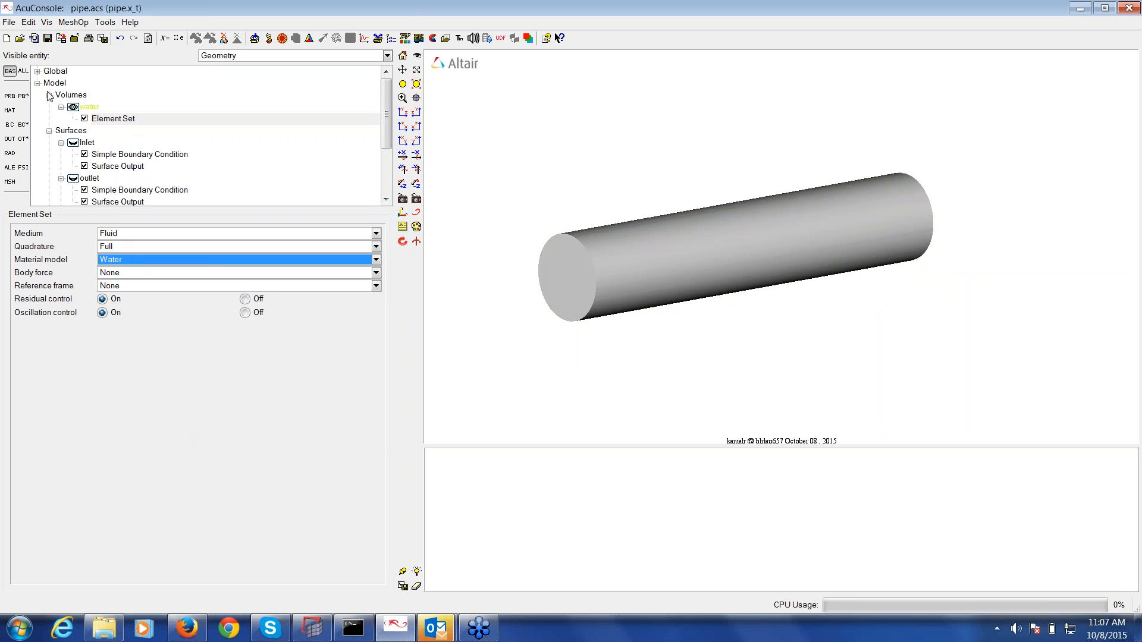
- Examine the global Water material model's density, specific heat, viscosity, conductivity and viscoelastic properties
click(37, 72)
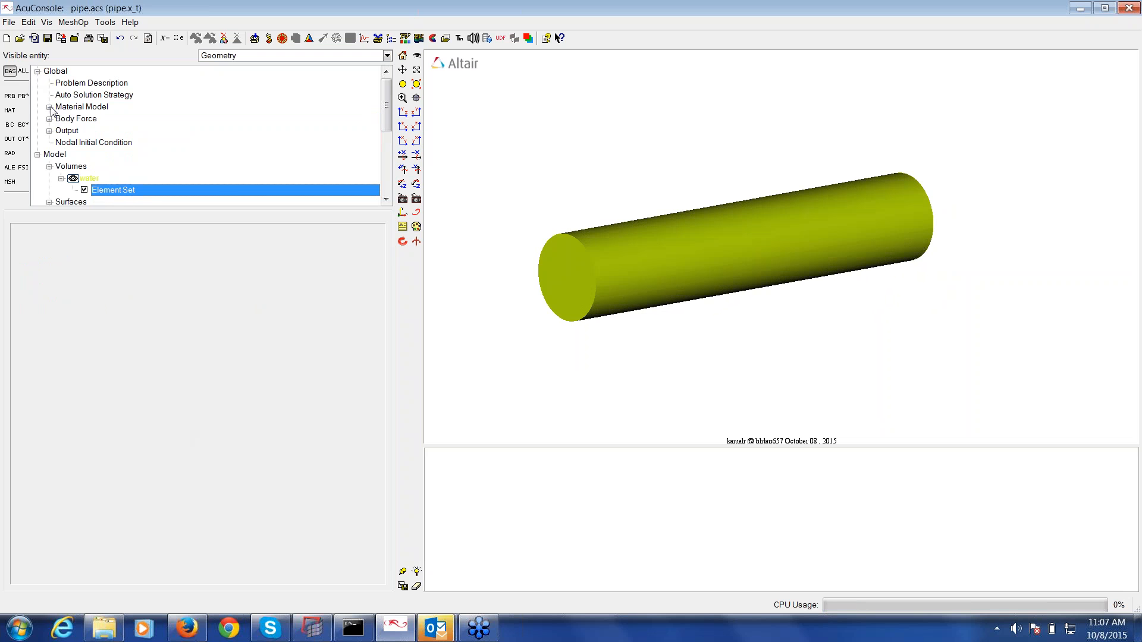
click(49, 107)
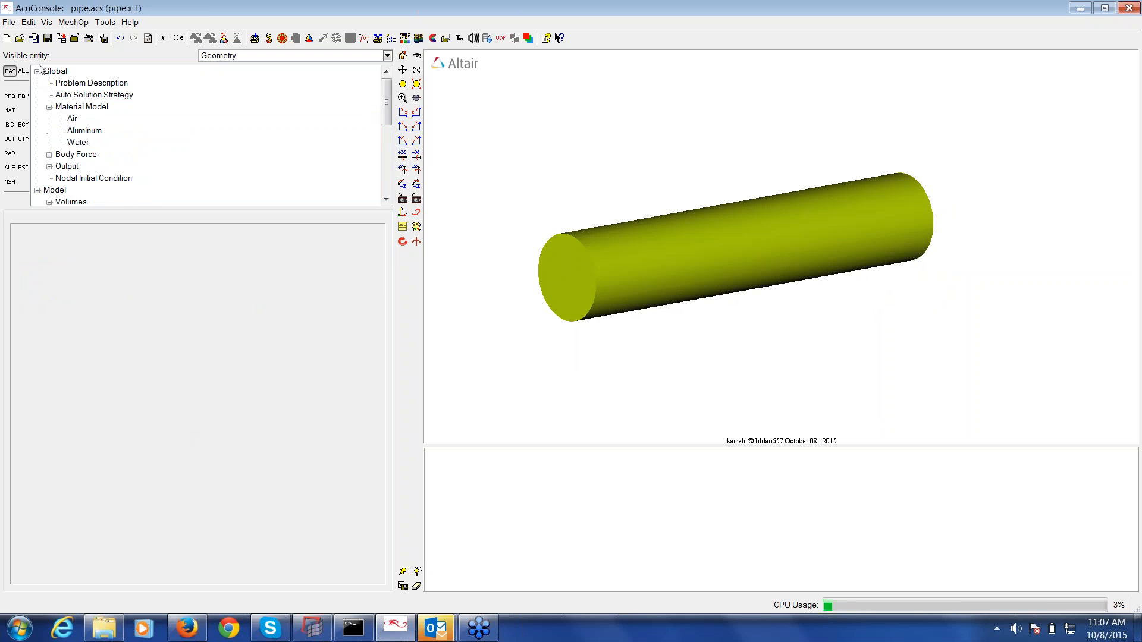
click(87, 145)
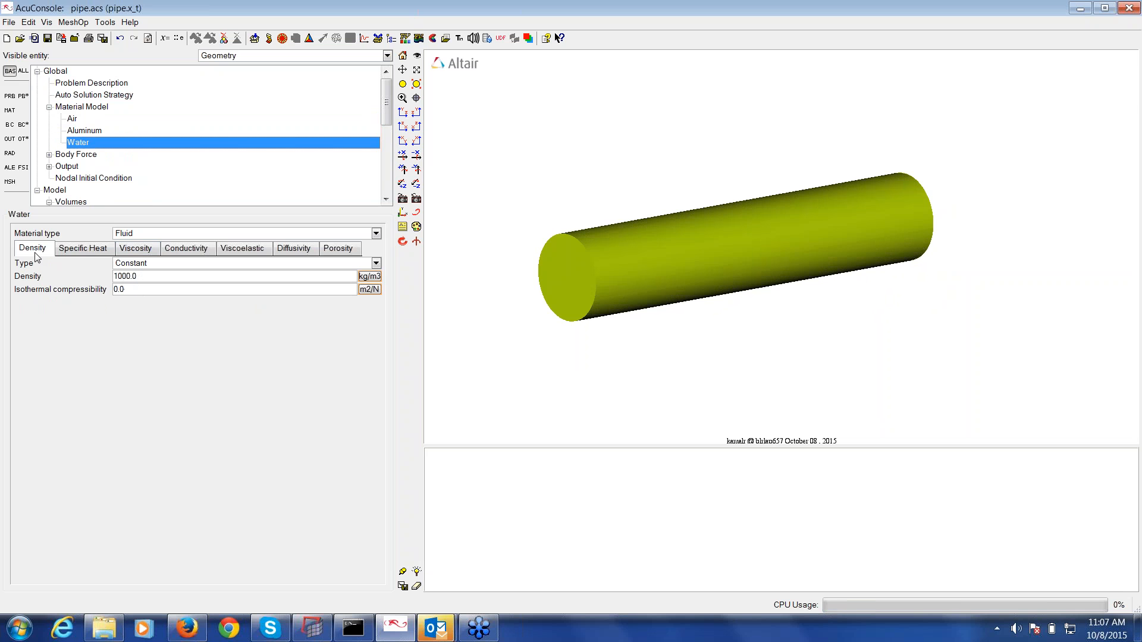
click(84, 249)
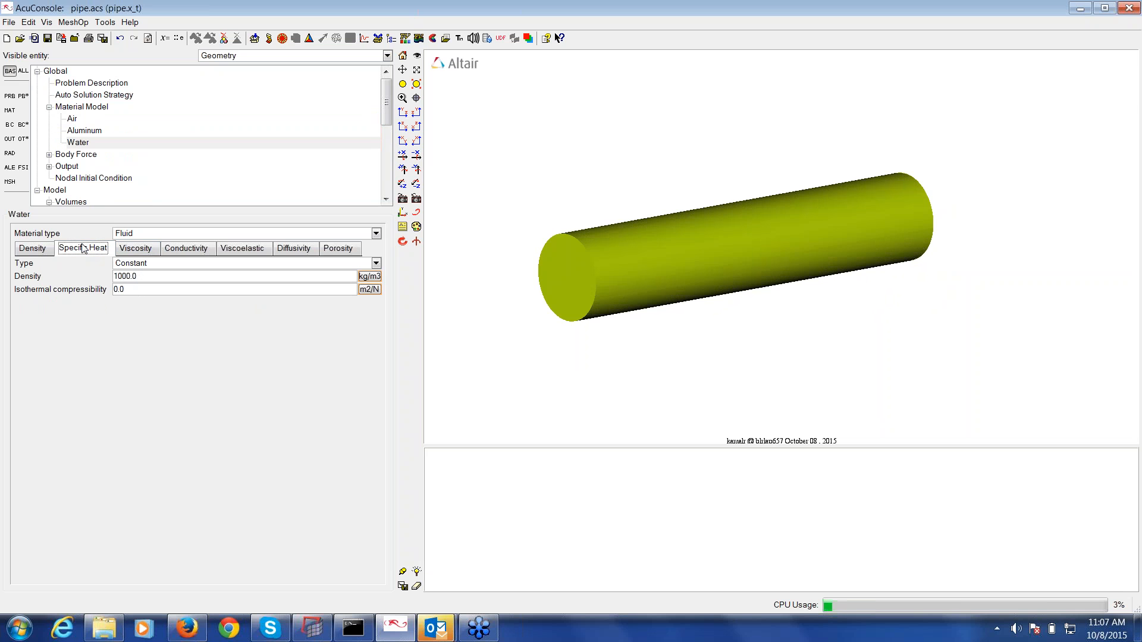
click(135, 248)
click(189, 250)
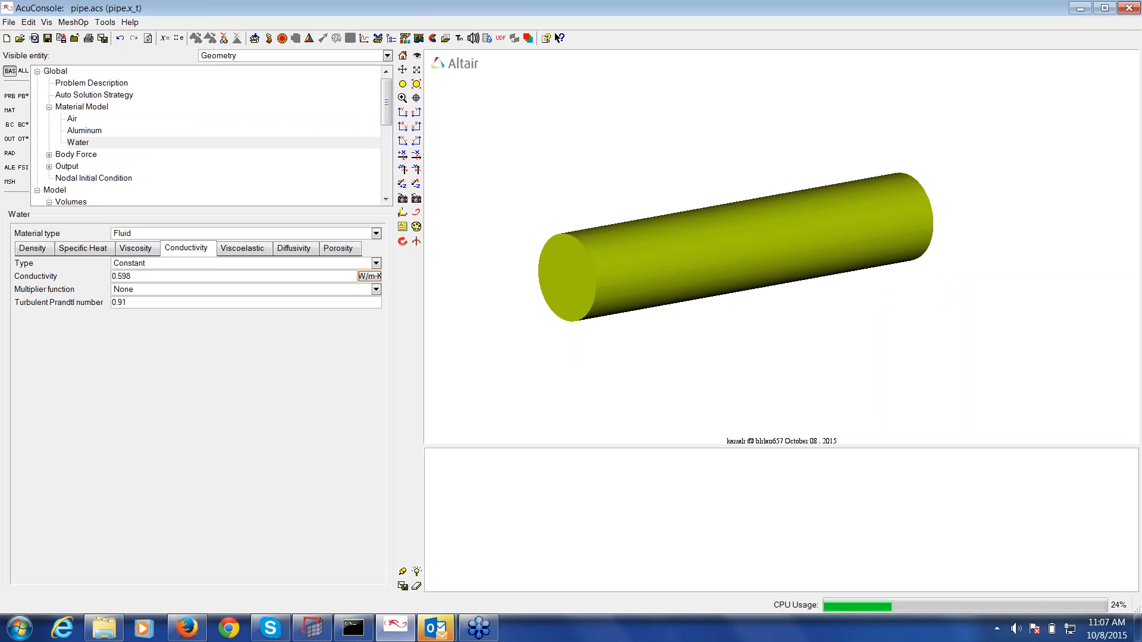
click(242, 249)
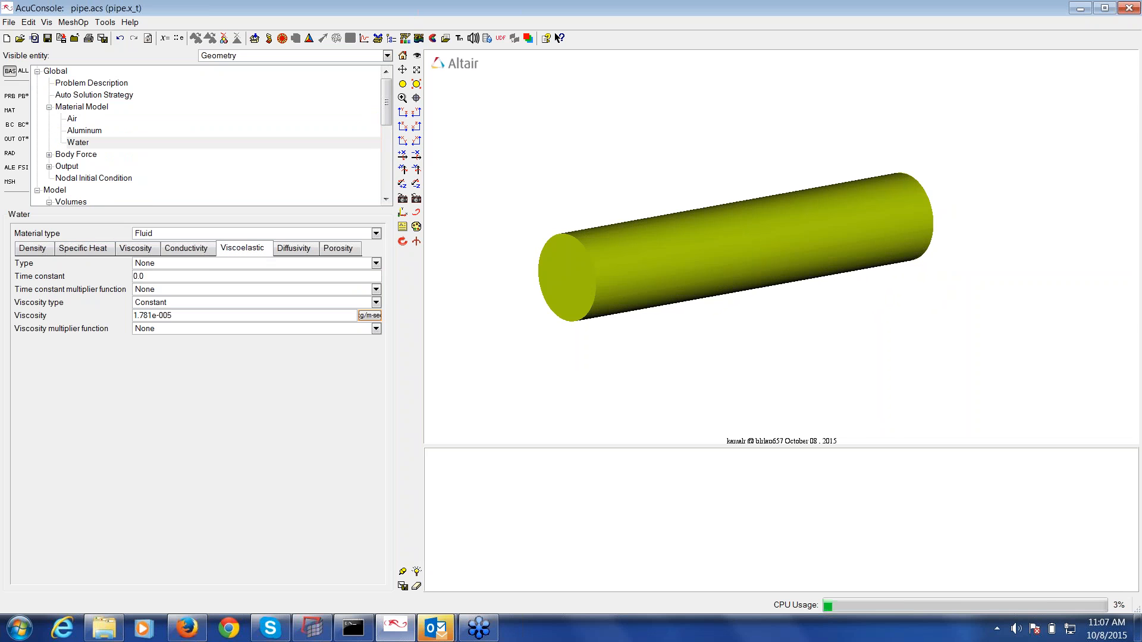
click(86, 147)
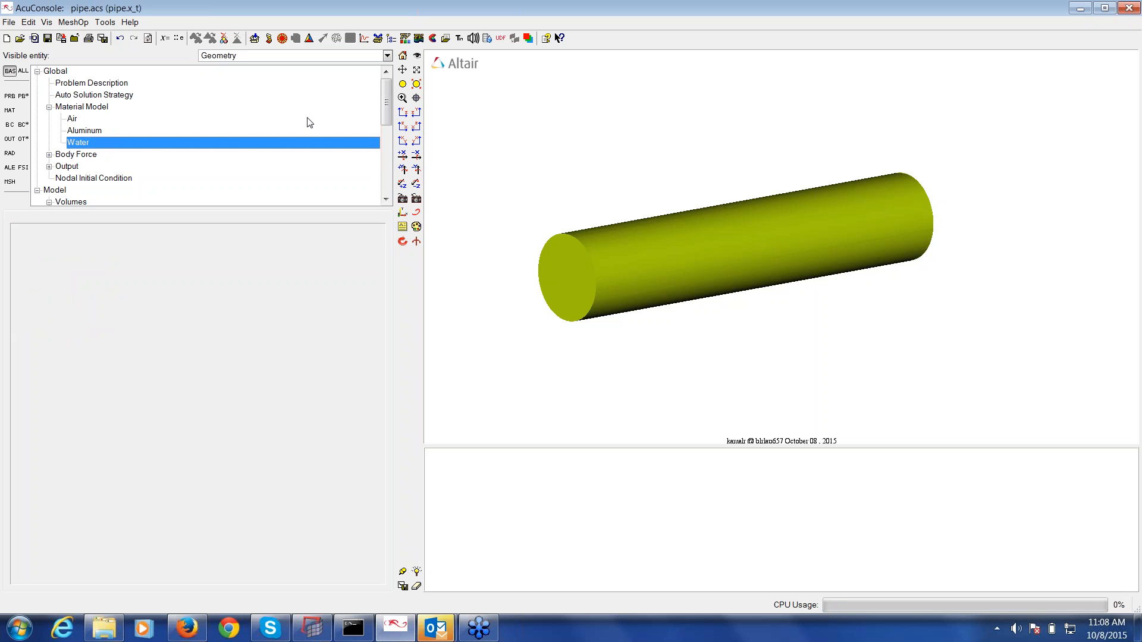
- Browse the Material Models library and examine the properties of Freon
click(109, 24)
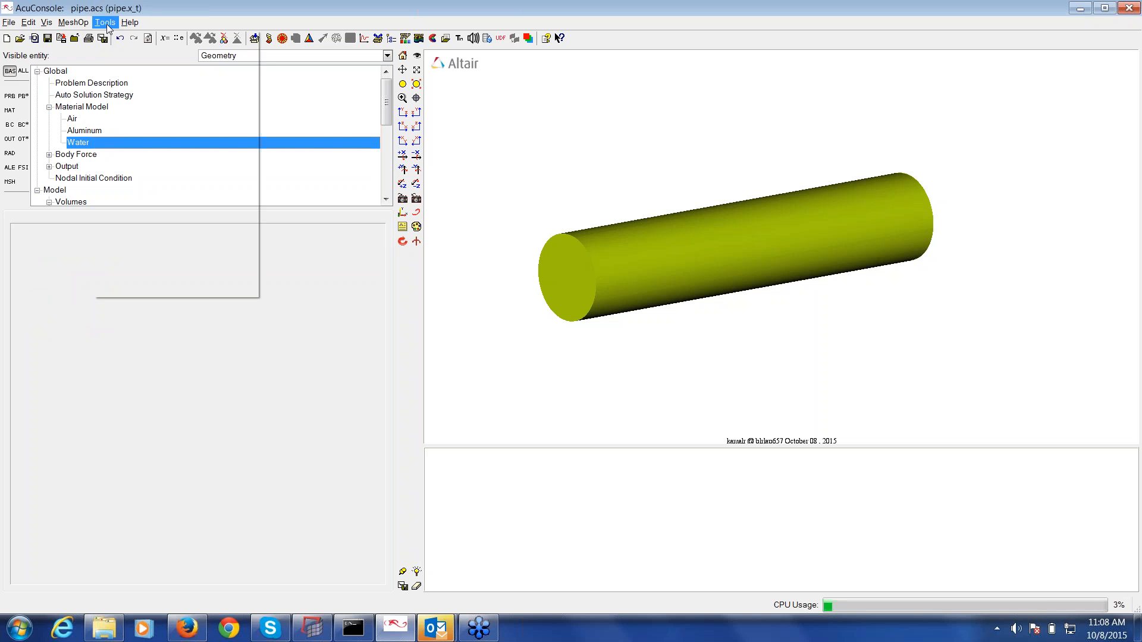
click(164, 252)
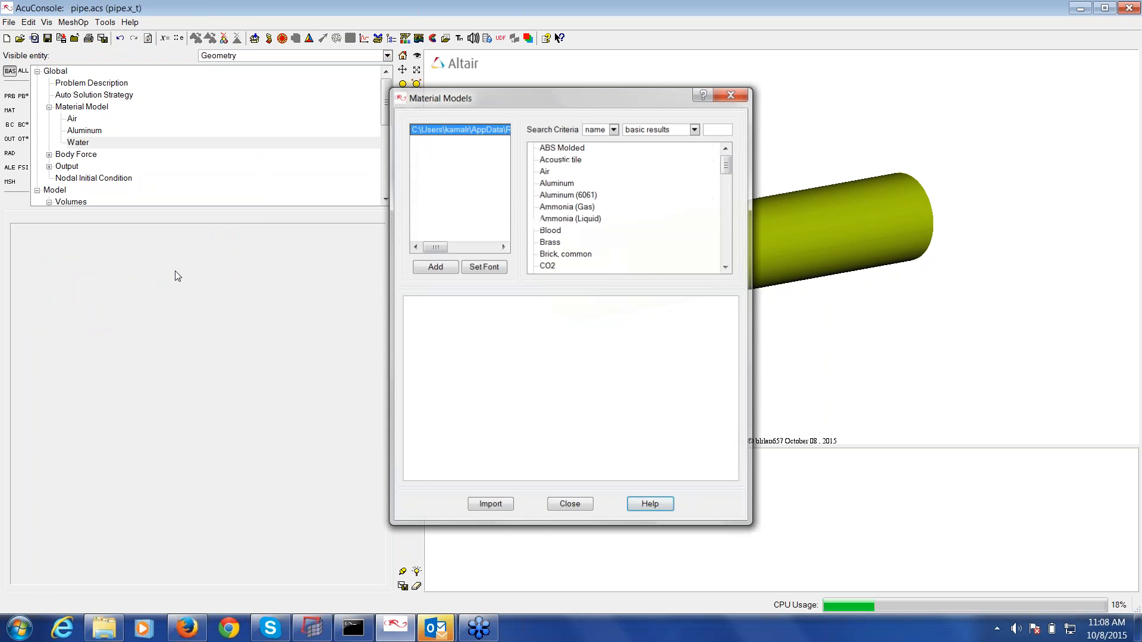
click(728, 268)
scroll(728, 269, down, 7)
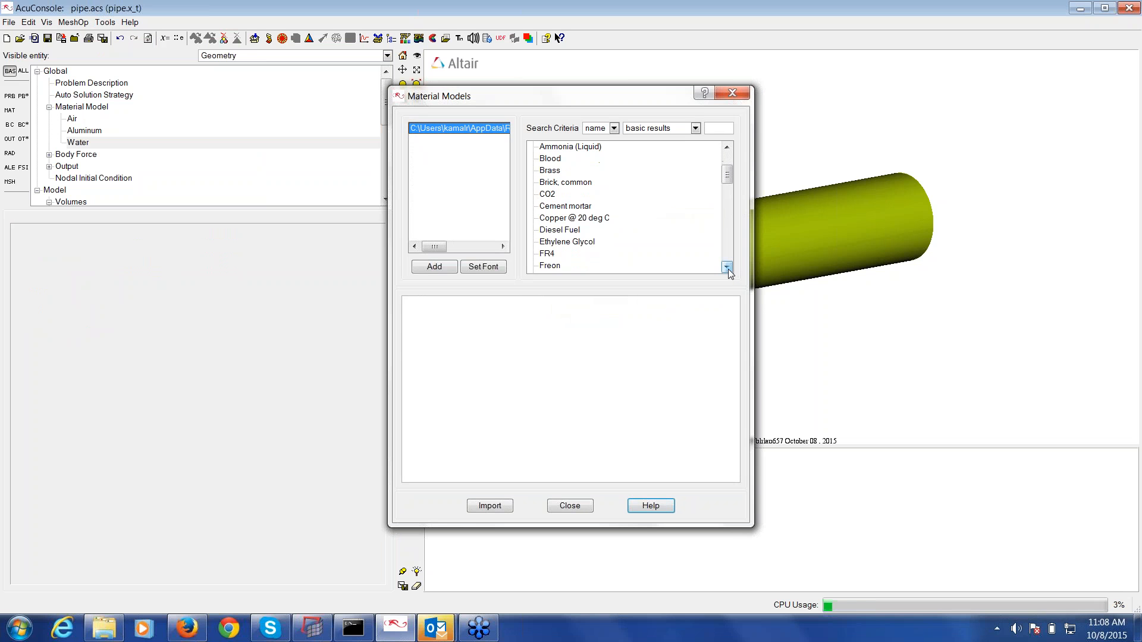
click(559, 243)
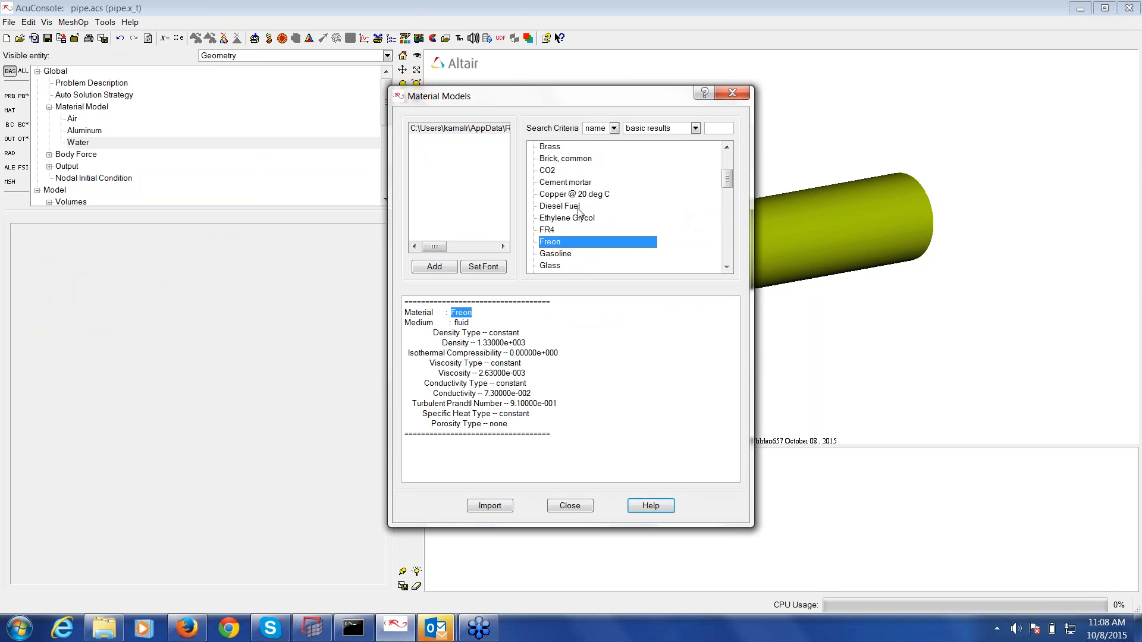
scroll(577, 209, up, 1)
click(557, 171)
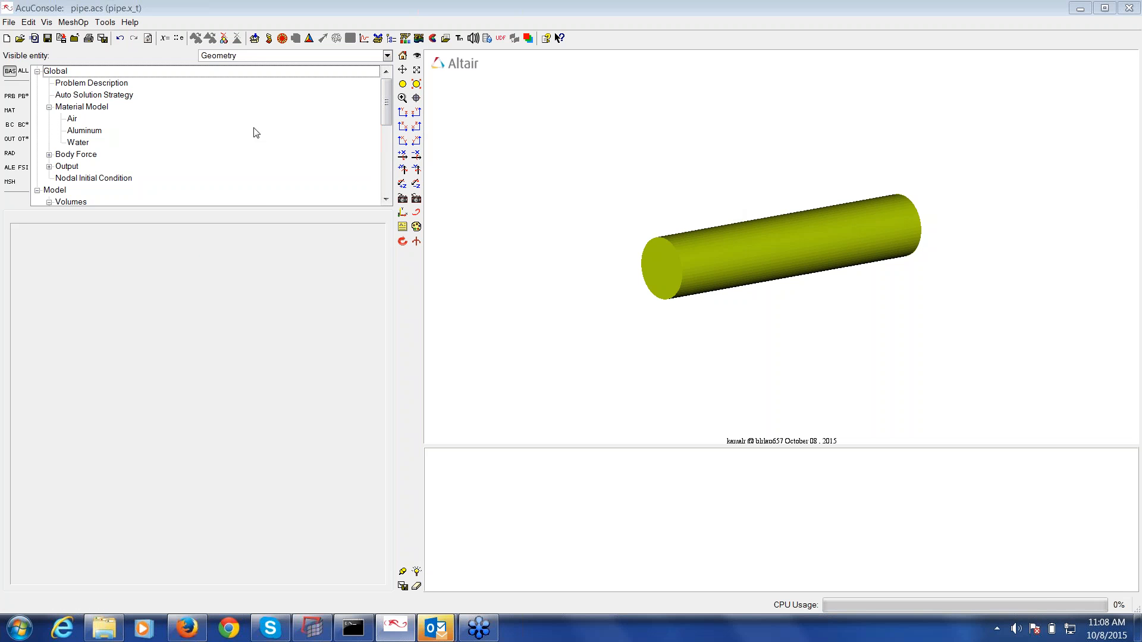
- Add a new material model to the global material models and open its density settings
click(105, 109)
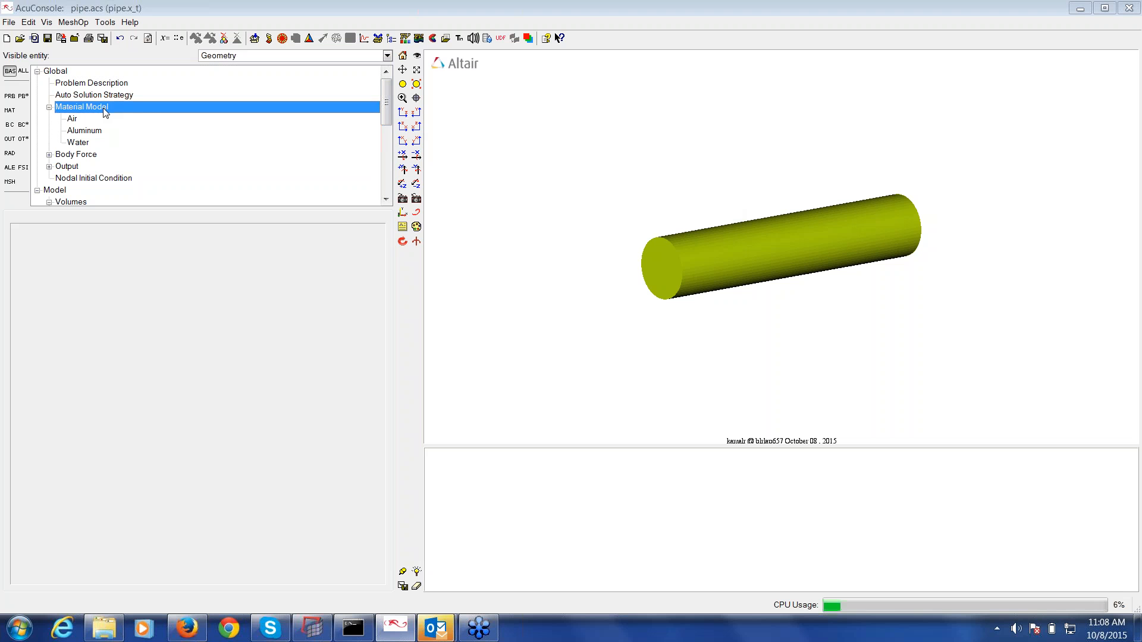
right_click(105, 109)
click(121, 113)
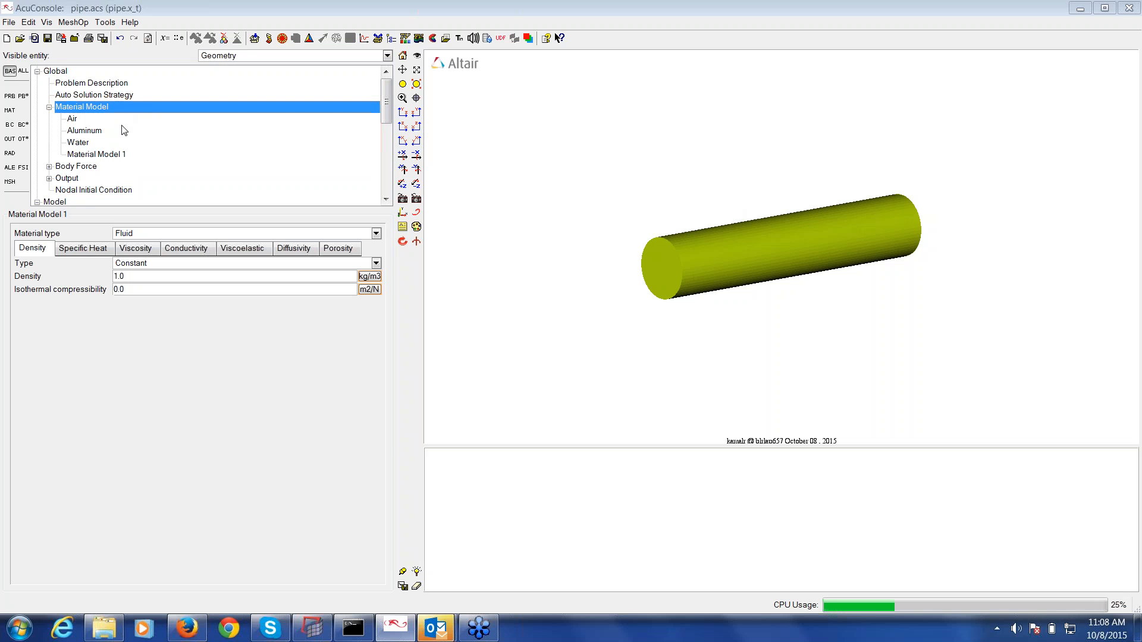
click(119, 154)
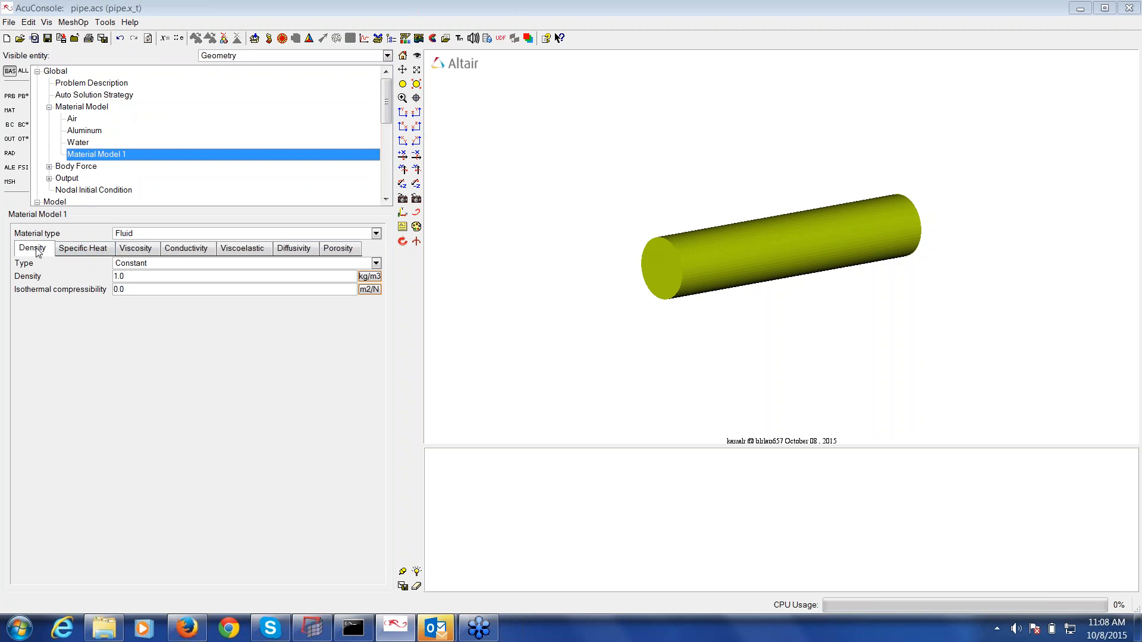
- Delete the newly added Material Model 1 from the global material models
right_click(131, 158)
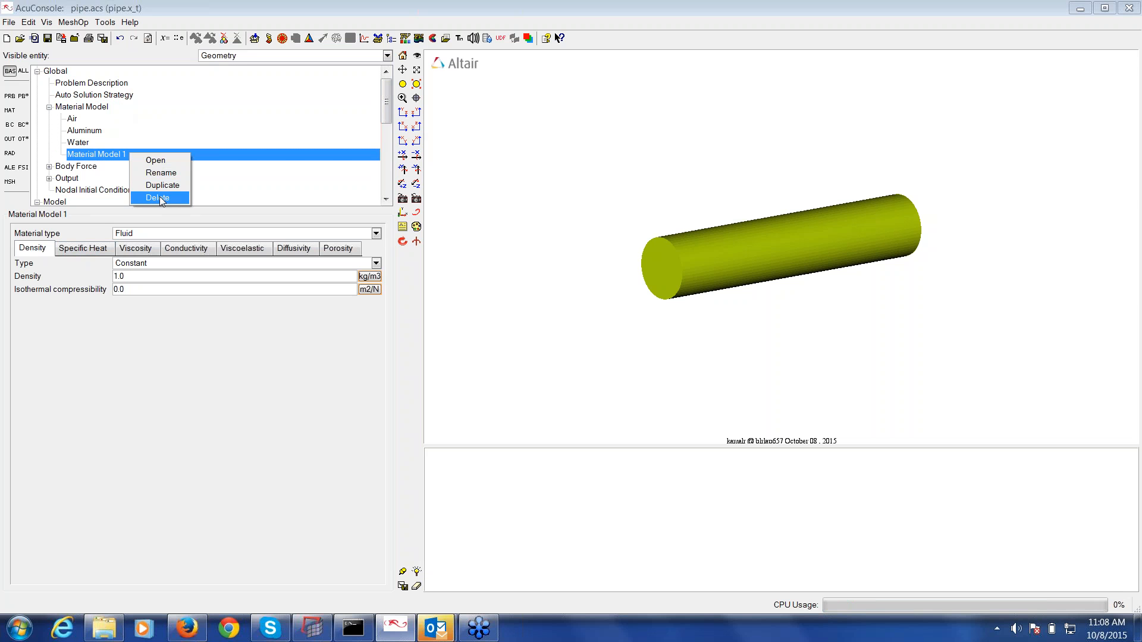
click(149, 202)
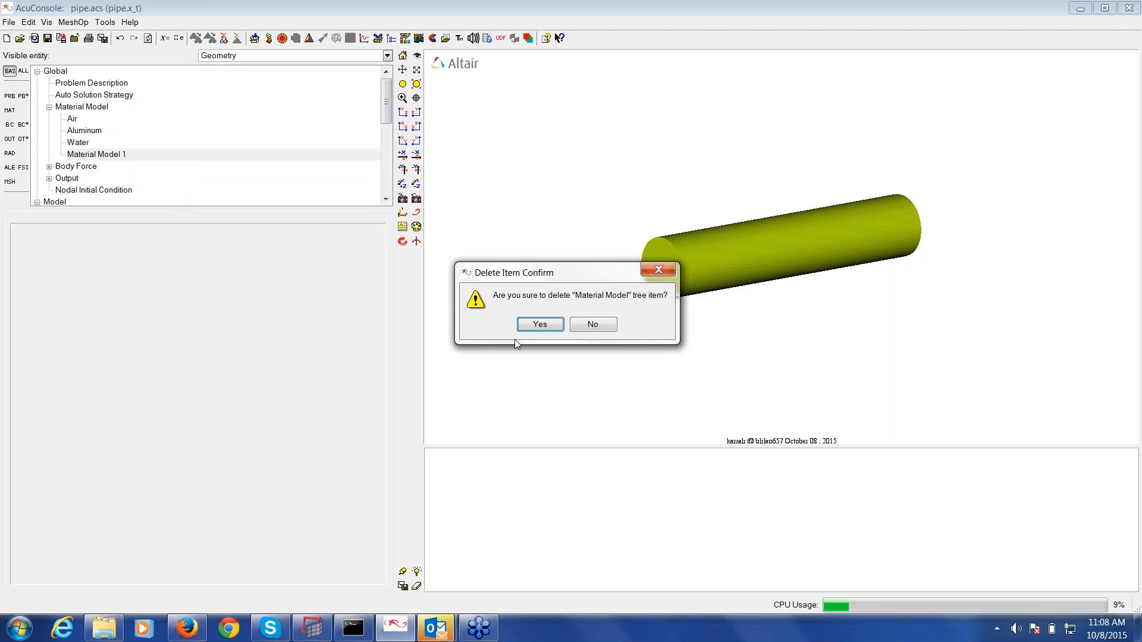
click(540, 325)
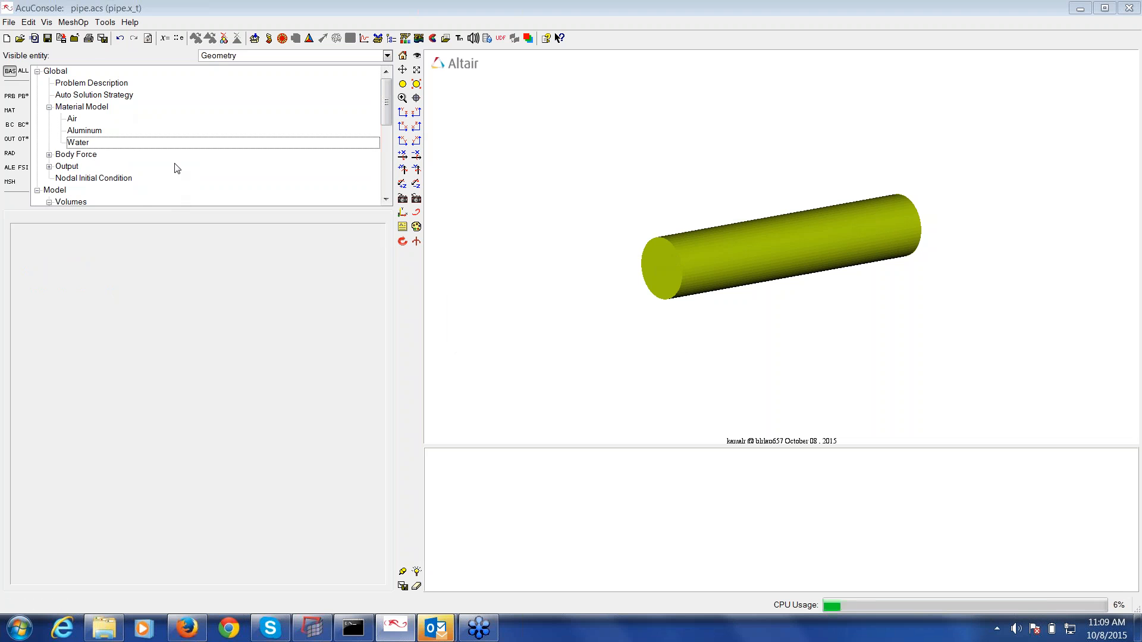
- Display the Inlet surface instead of the water volume and review its simple boundary condition
scroll(177, 169, down, 2)
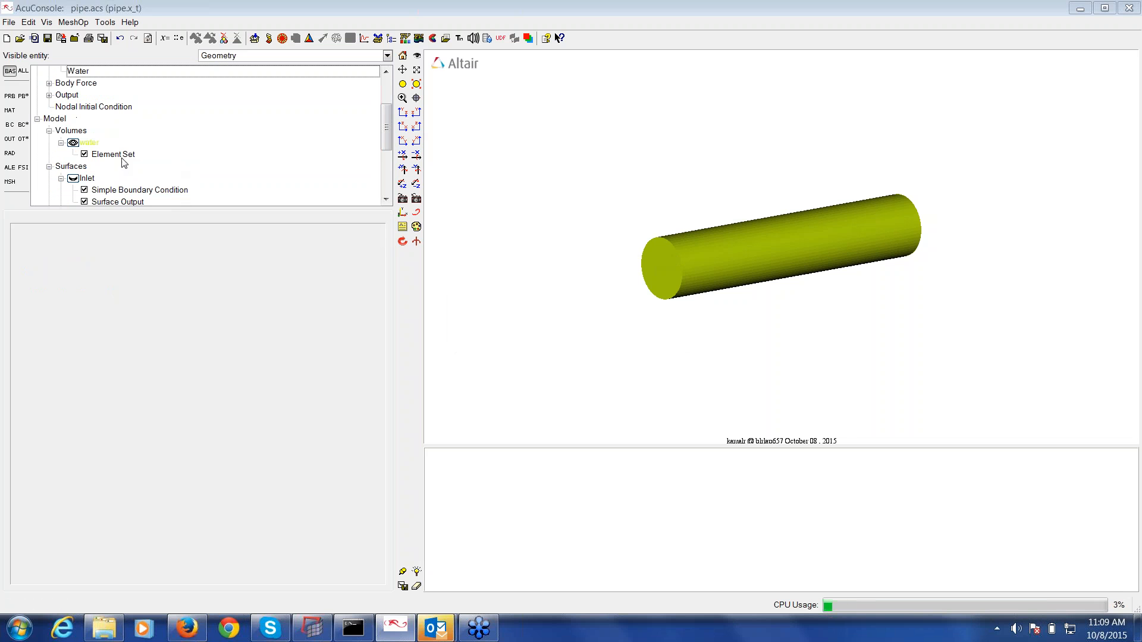
click(74, 143)
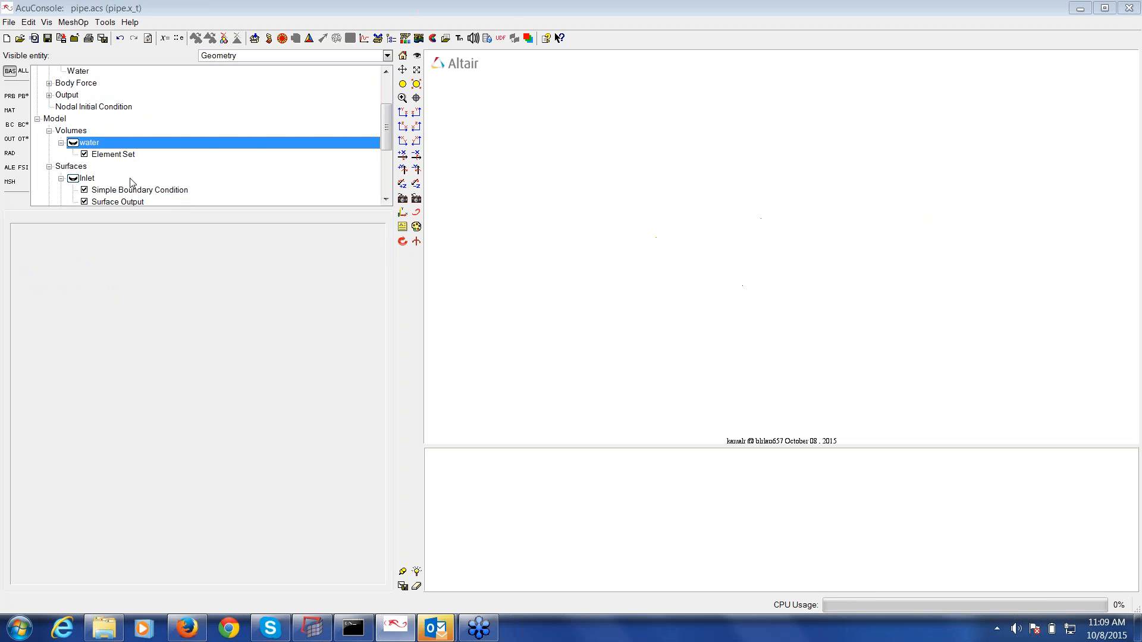
scroll(130, 181, down, 2)
click(73, 107)
drag(607, 286, 648, 298)
right_drag(648, 298, 648, 256)
middle_drag(562, 300, 656, 290)
right_drag(656, 237, 670, 332)
middle_drag(619, 306, 685, 302)
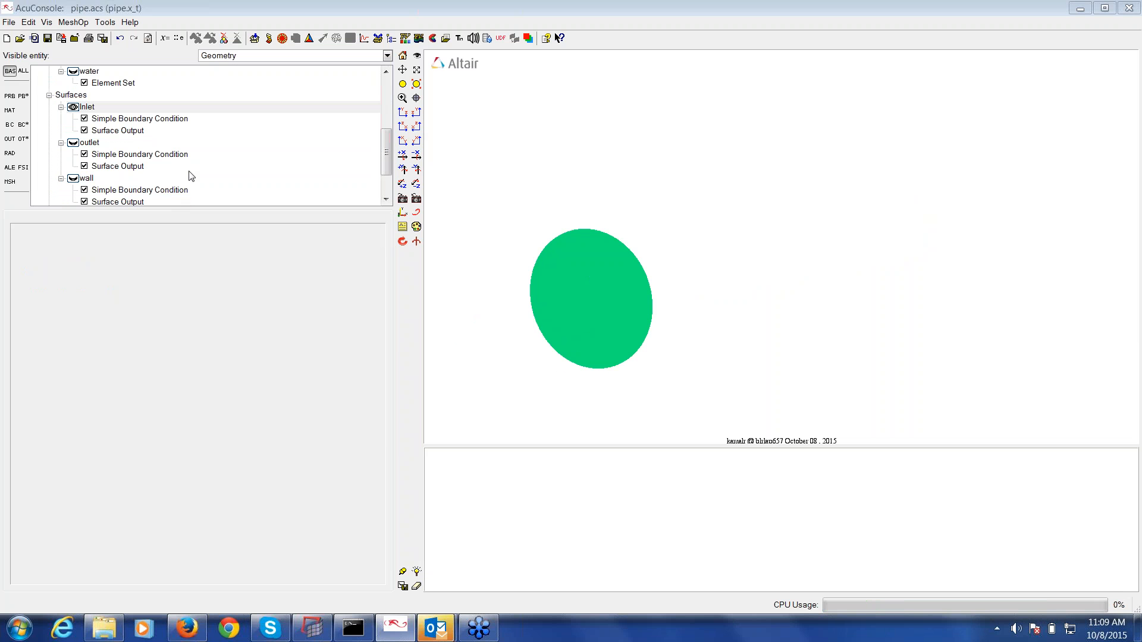
click(110, 119)
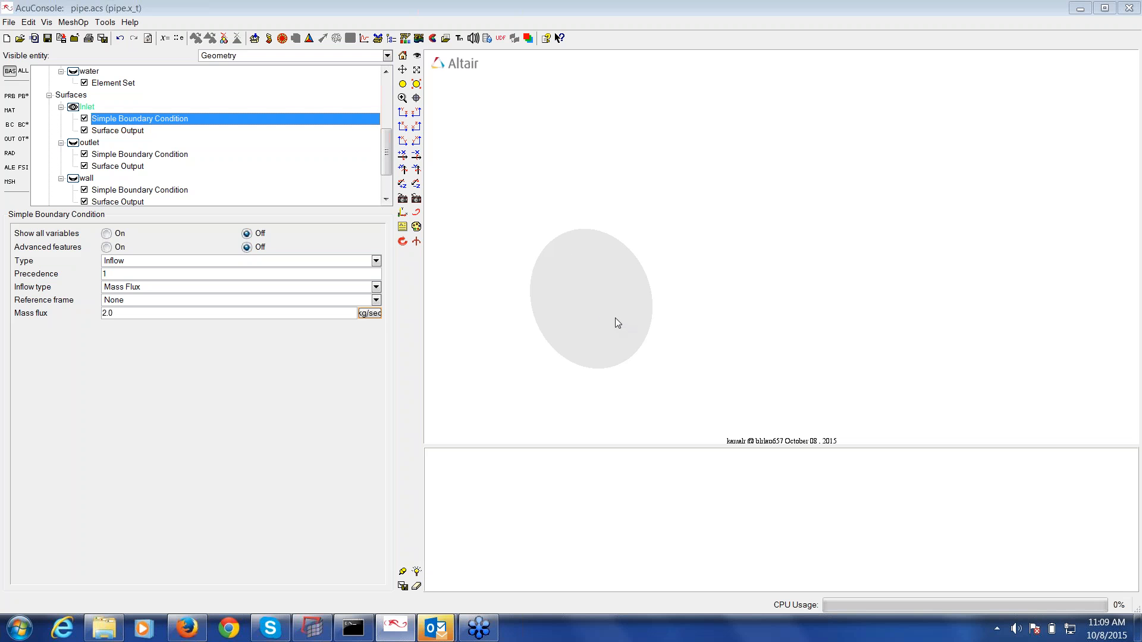
- Display the outlet and wall surfaces as well and review the simple boundary condition of each
click(73, 143)
drag(684, 194, 648, 208)
click(74, 95)
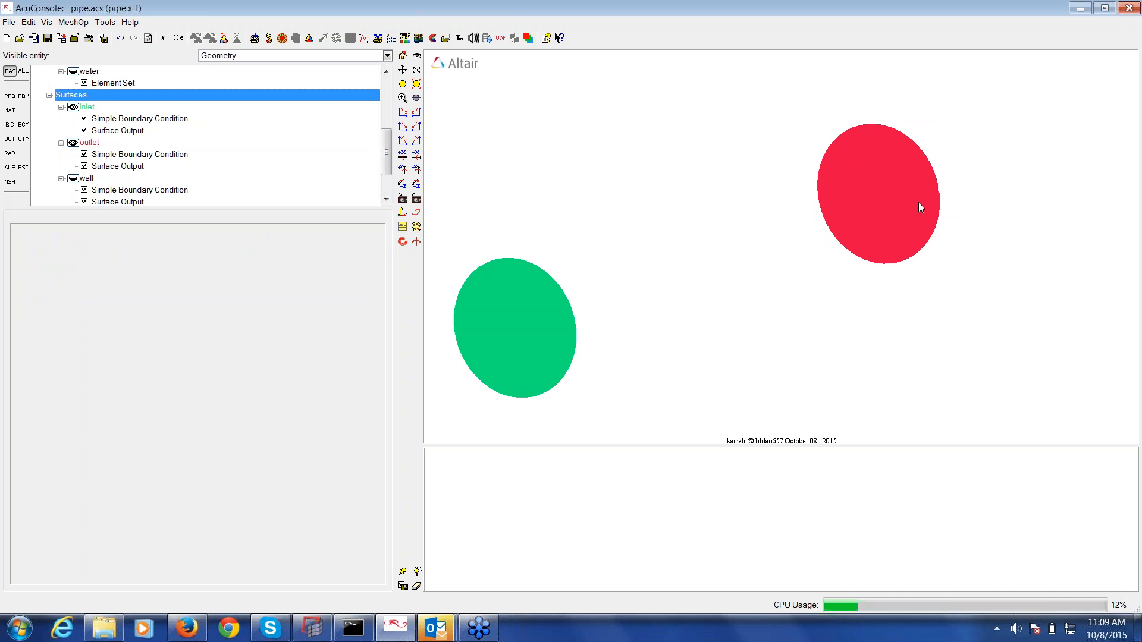
click(170, 156)
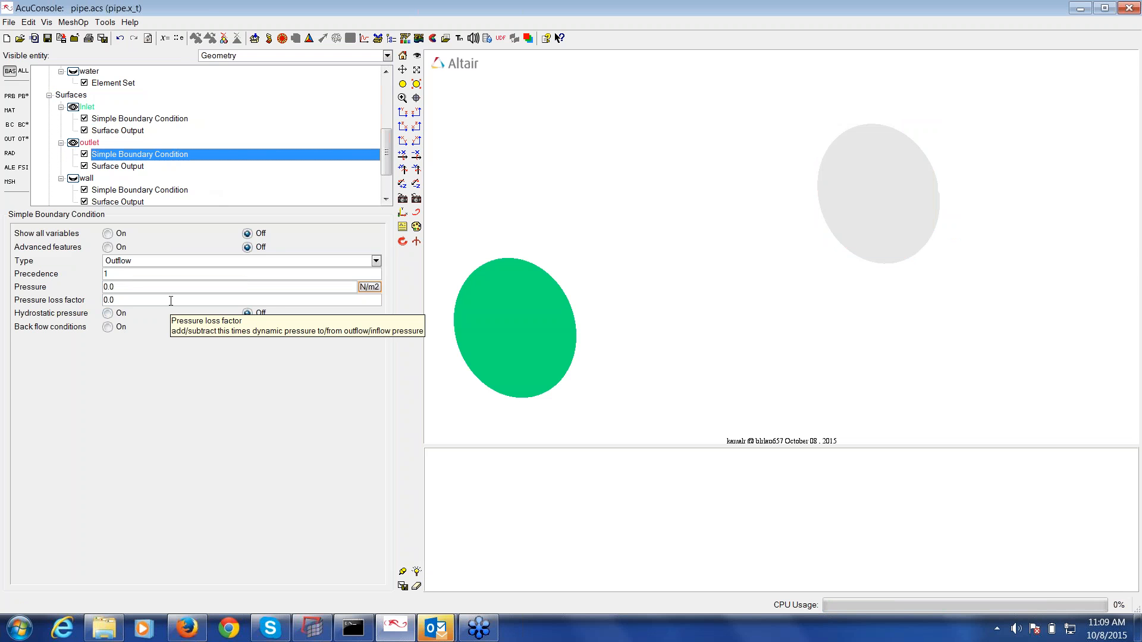
click(72, 178)
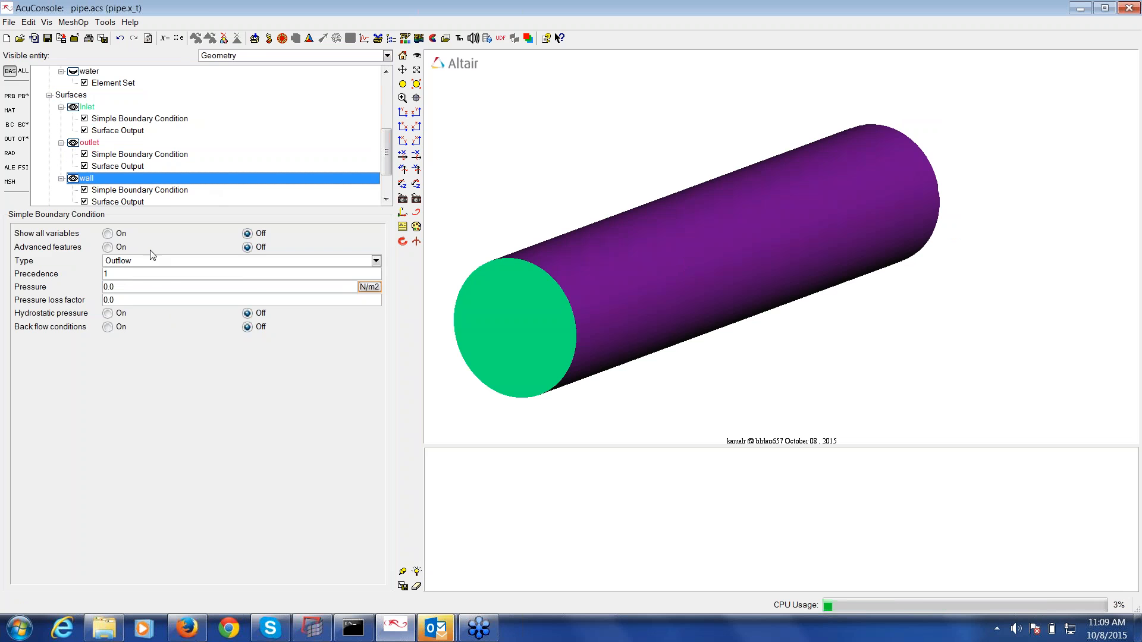
click(148, 190)
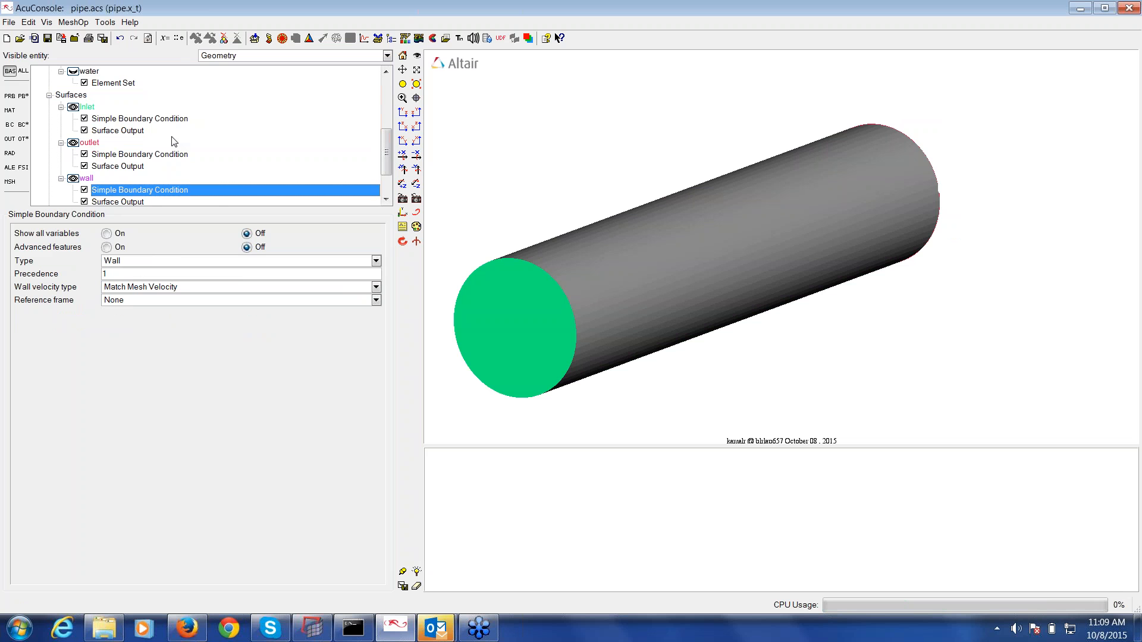
- Set the turbulence equation in the Problem Description to Spalart Allmaras
scroll(173, 141, up, 4)
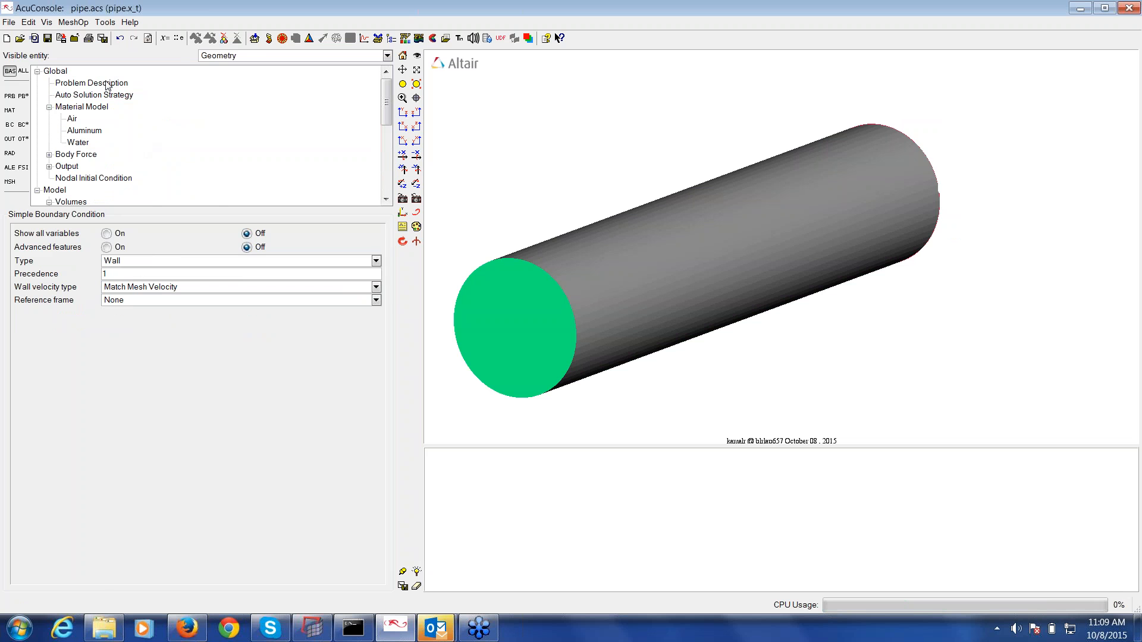
click(107, 84)
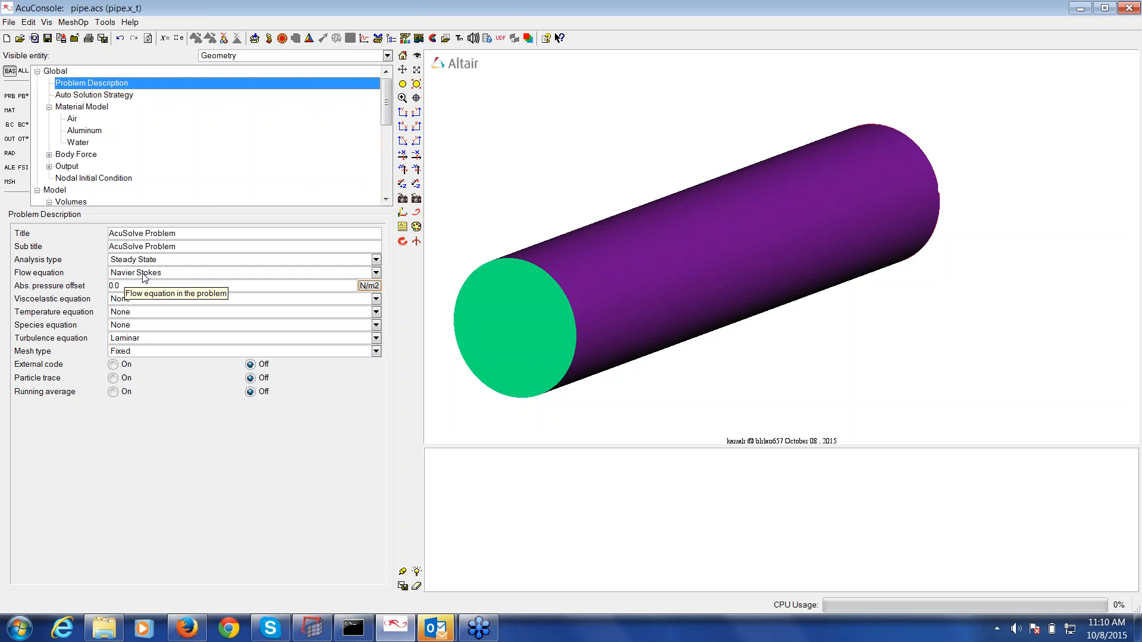
click(144, 340)
click(136, 353)
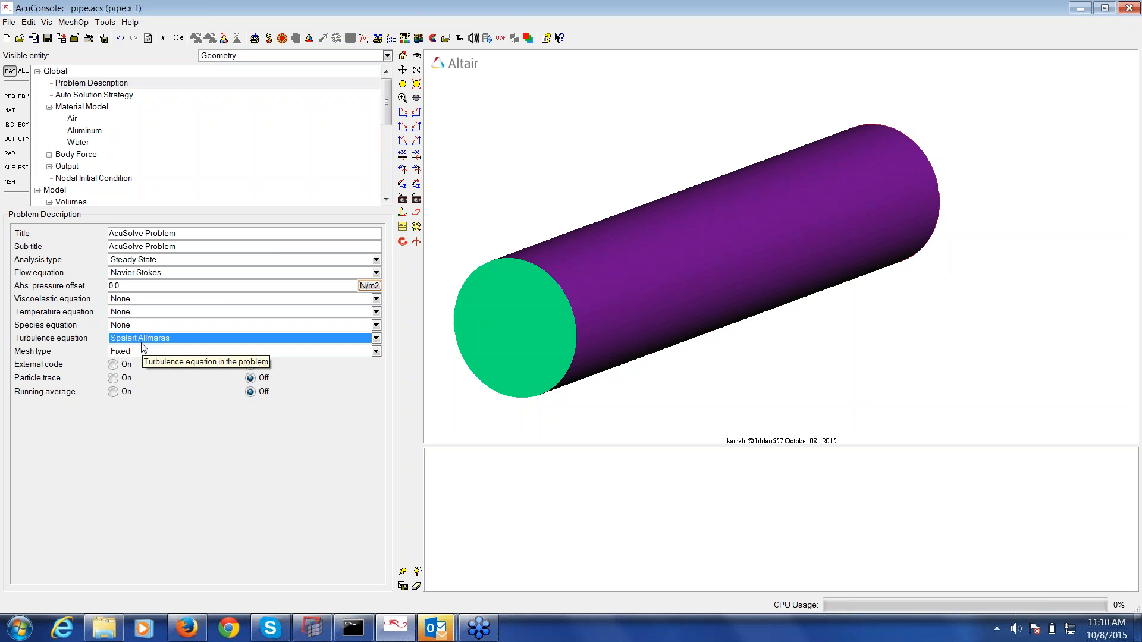
click(145, 342)
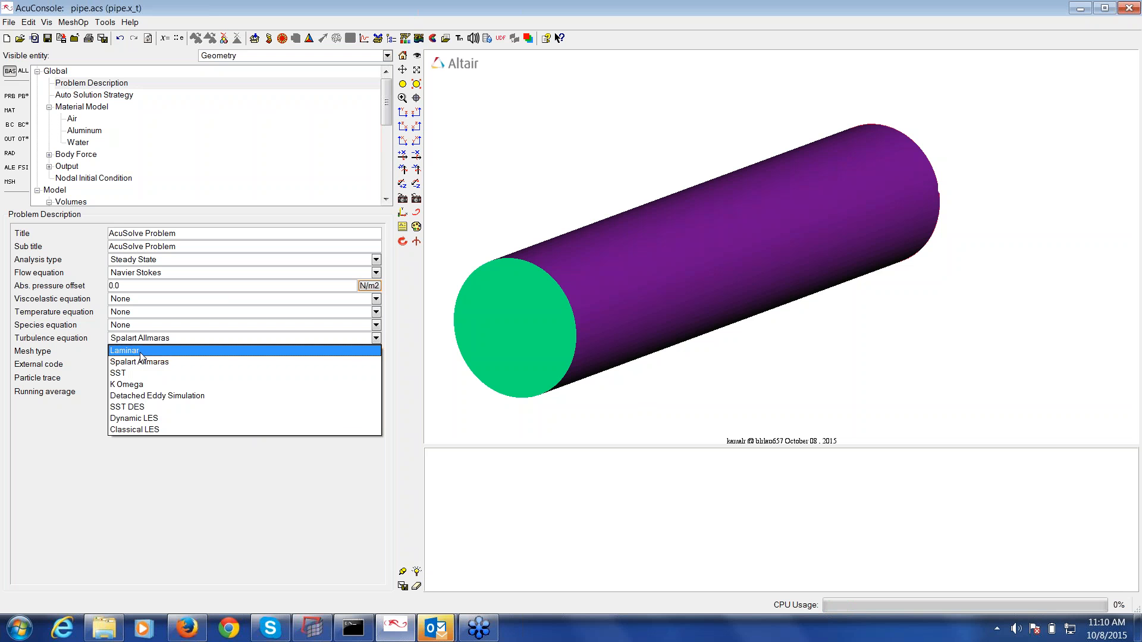
click(139, 362)
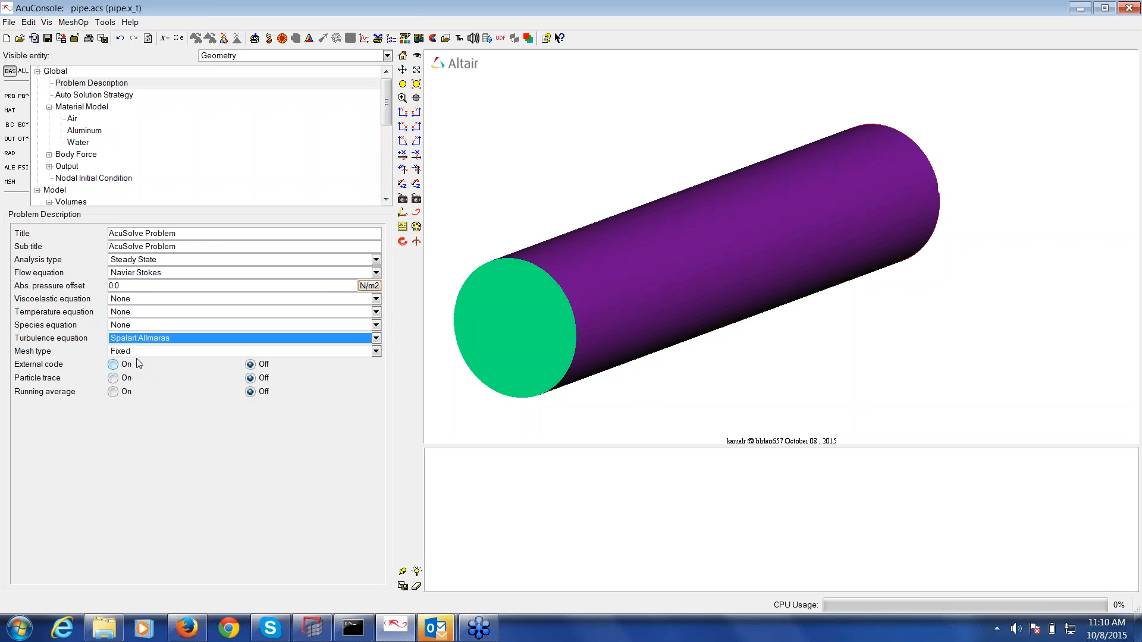
- Set the turbulence equation in the Problem Description to Laminar
click(136, 339)
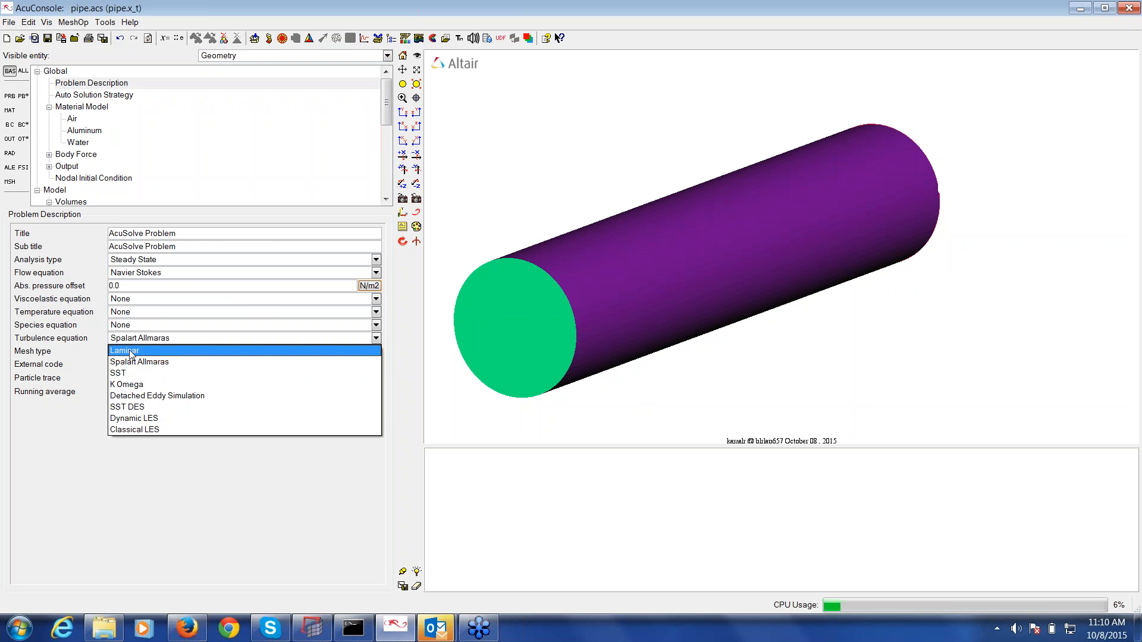
click(135, 351)
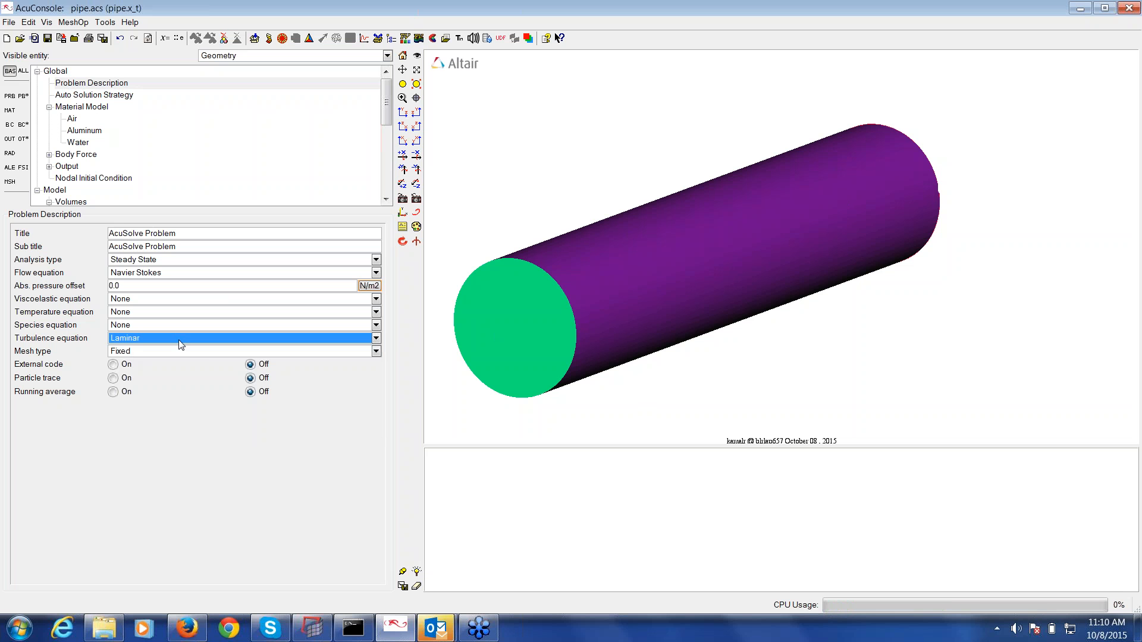
- Review the Auto Solution Strategy settings, including the maximum time steps and convergence tolerance
click(89, 97)
click(89, 98)
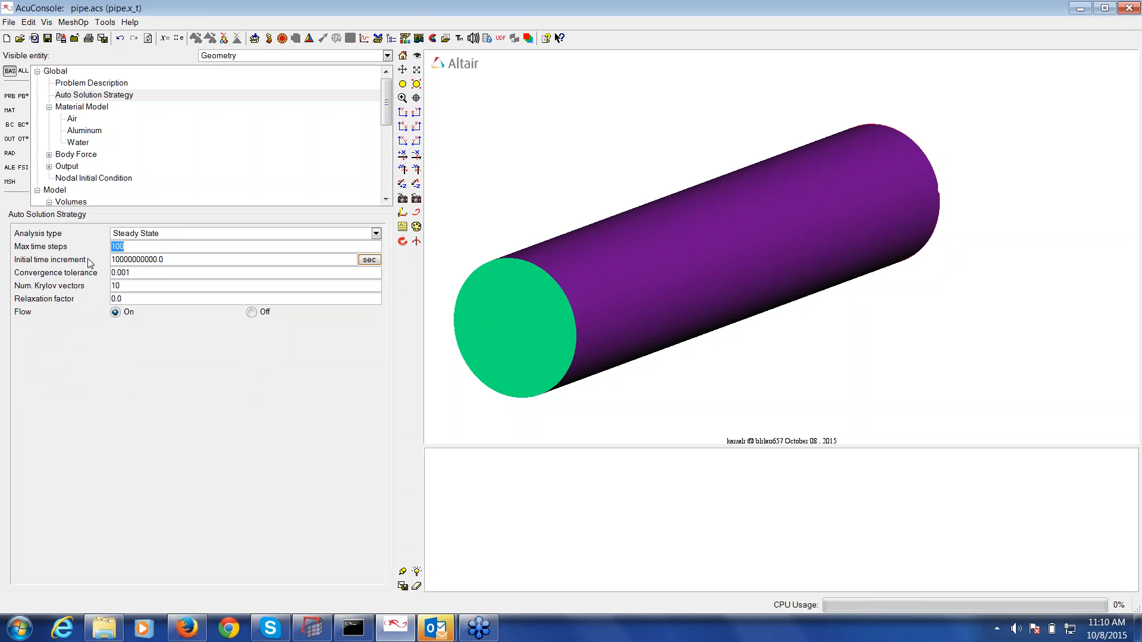
click(133, 272)
- Enlarge the model tree, show the mesh generation parameters and set the global relative mesh size to 0.03
drag(172, 208, 176, 295)
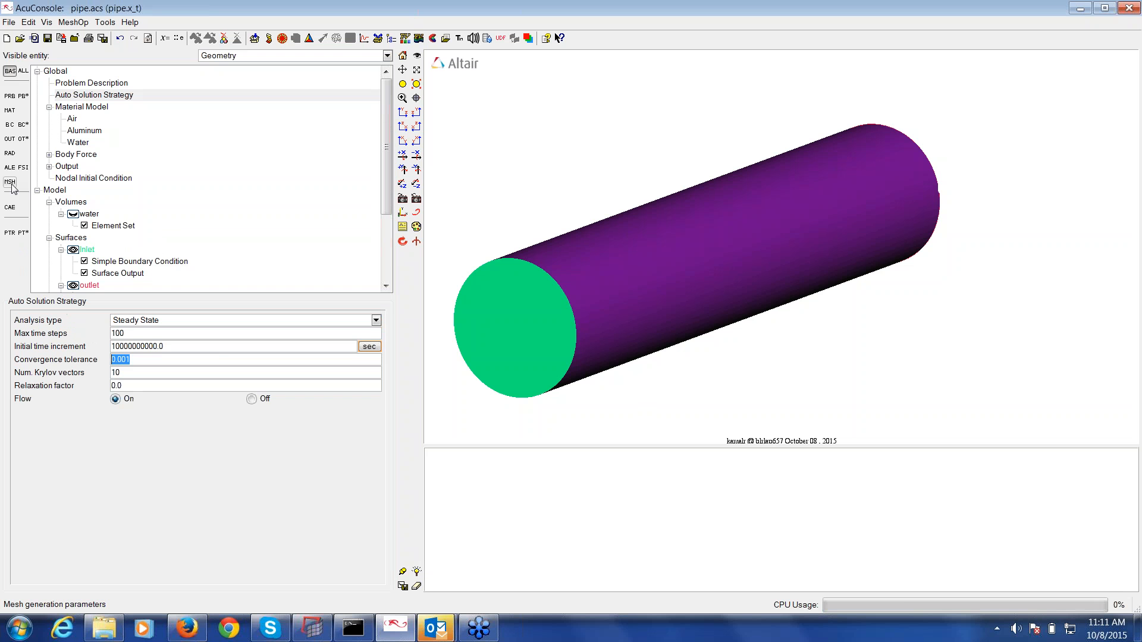
click(11, 185)
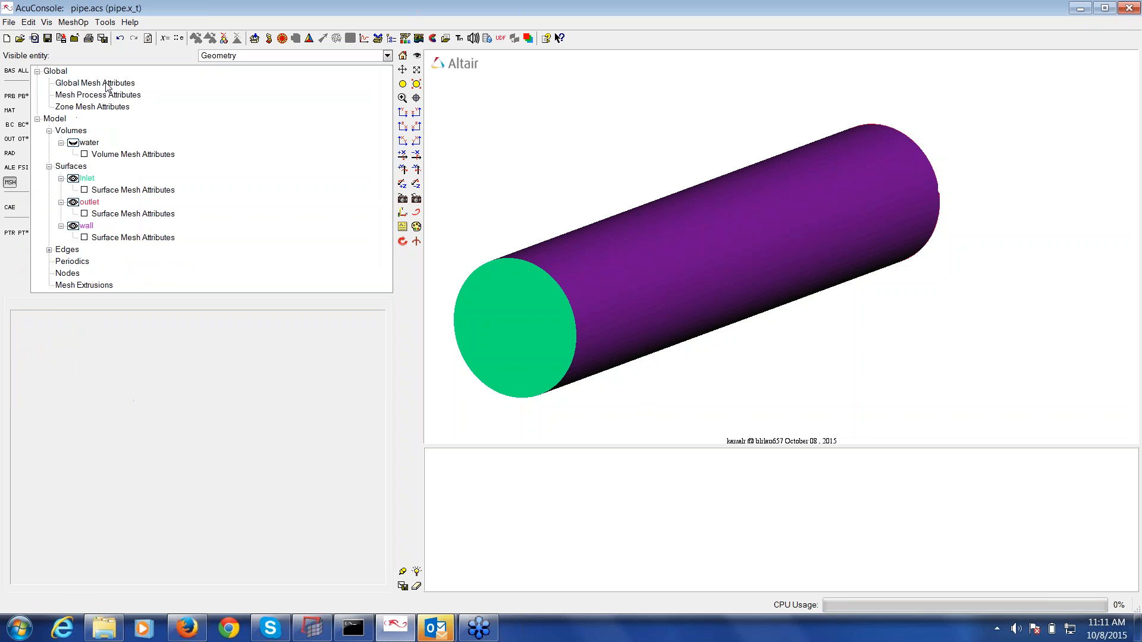
click(108, 84)
click(150, 335)
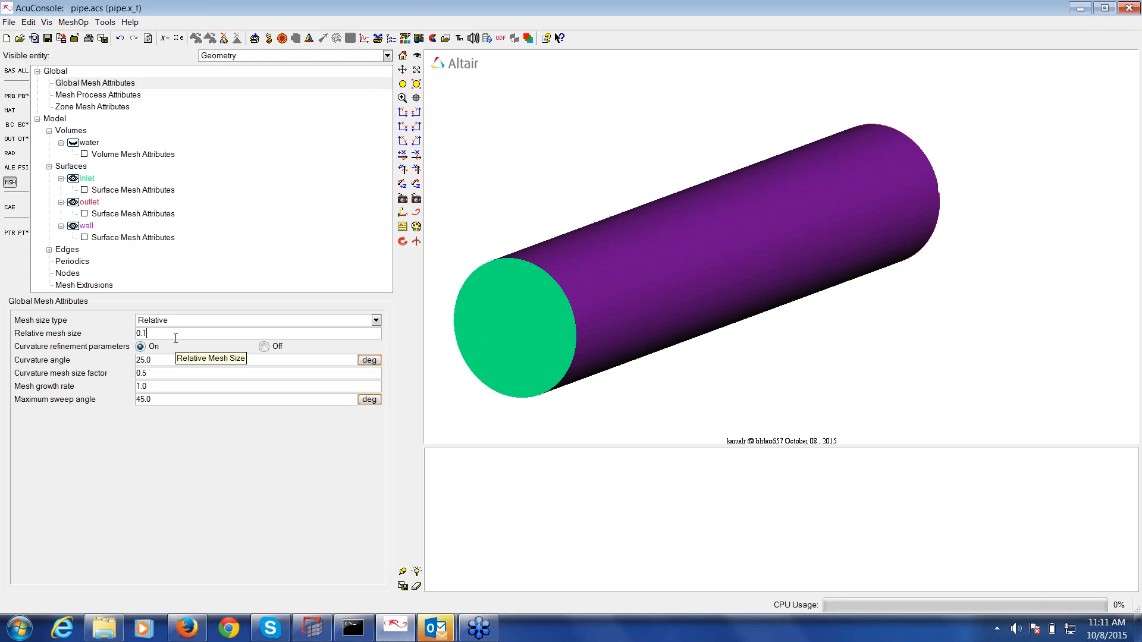
key(BackSpace)
text(03)
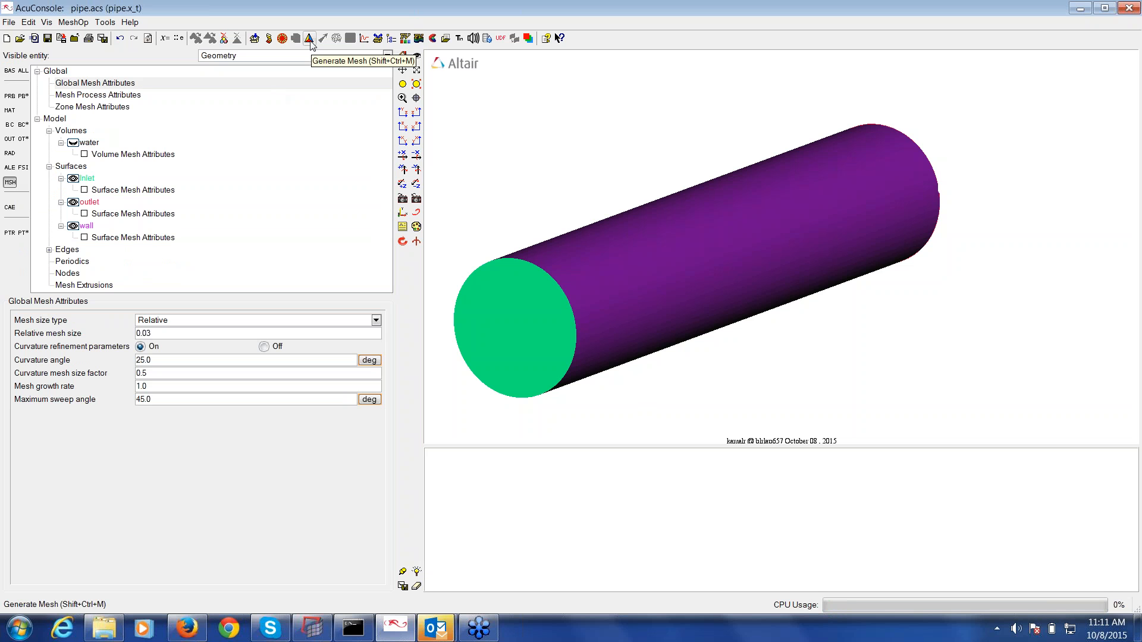
- Generate the mesh for the pipe model using the current mesh attributes
click(106, 23)
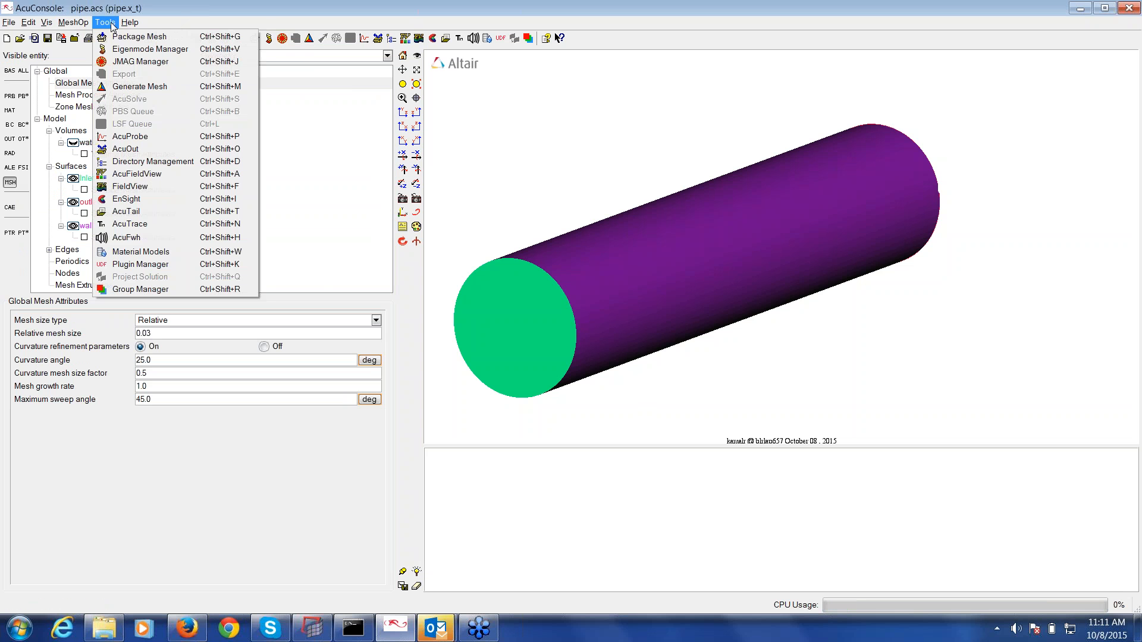
click(131, 87)
click(266, 398)
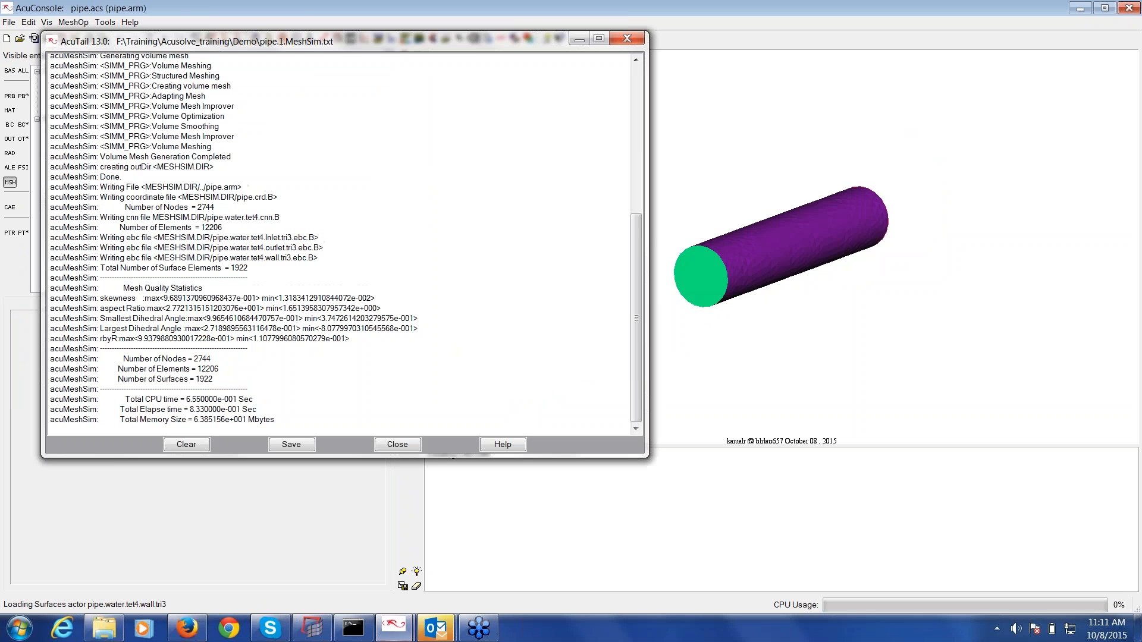
- Turn on the display of the whole model and set the volumes' display type to solid & wire
right_click(65, 119)
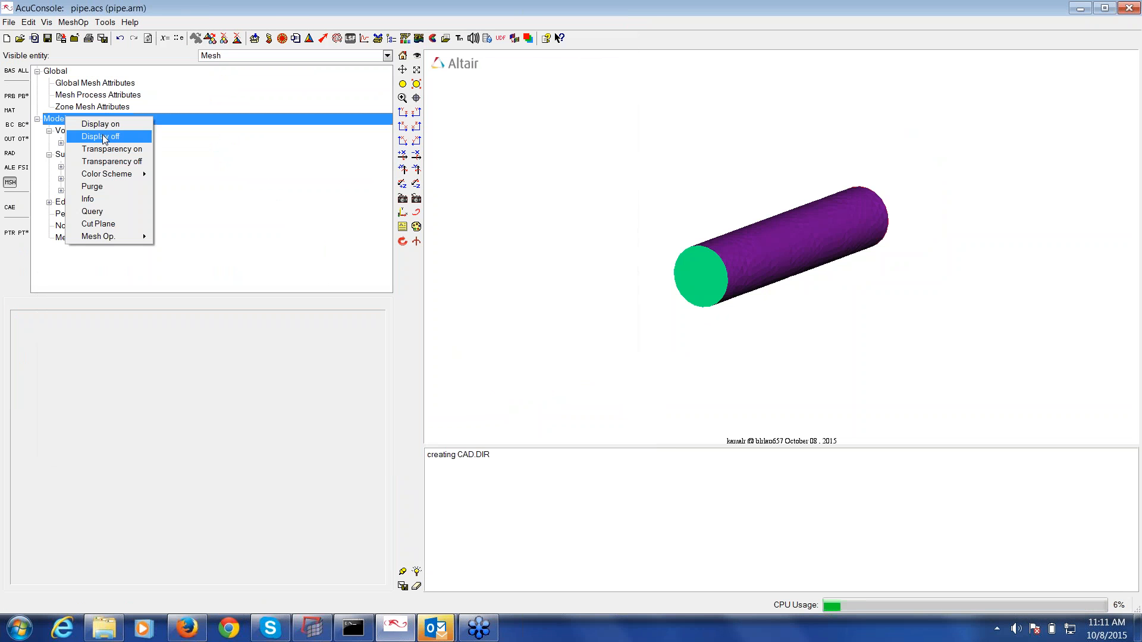
click(107, 128)
right_click(76, 130)
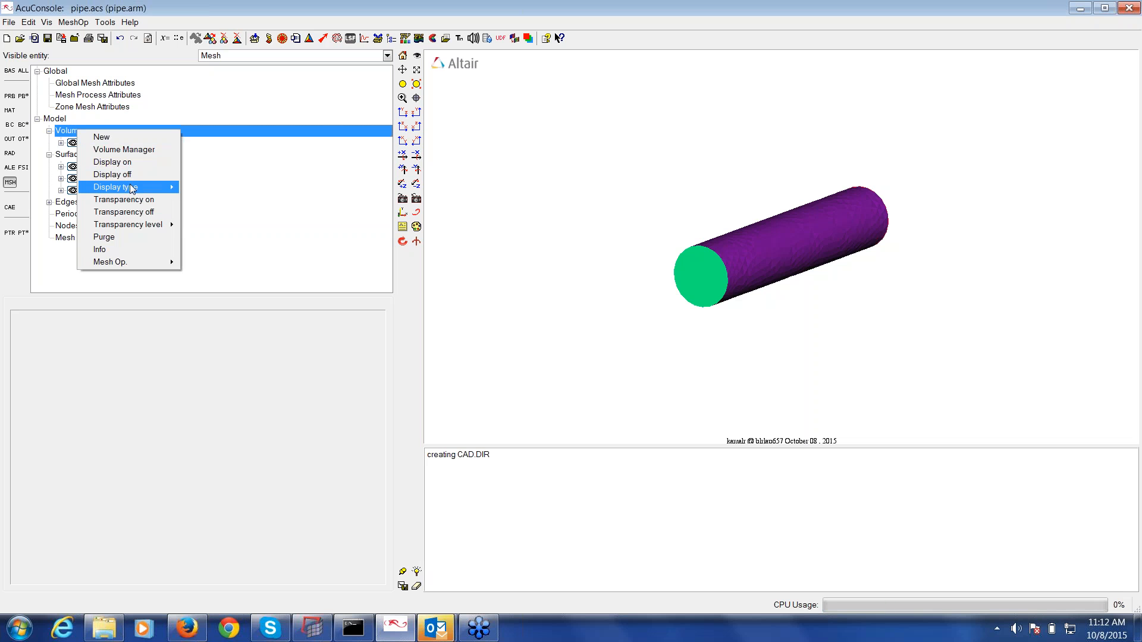
mouse_move(131, 186)
click(213, 240)
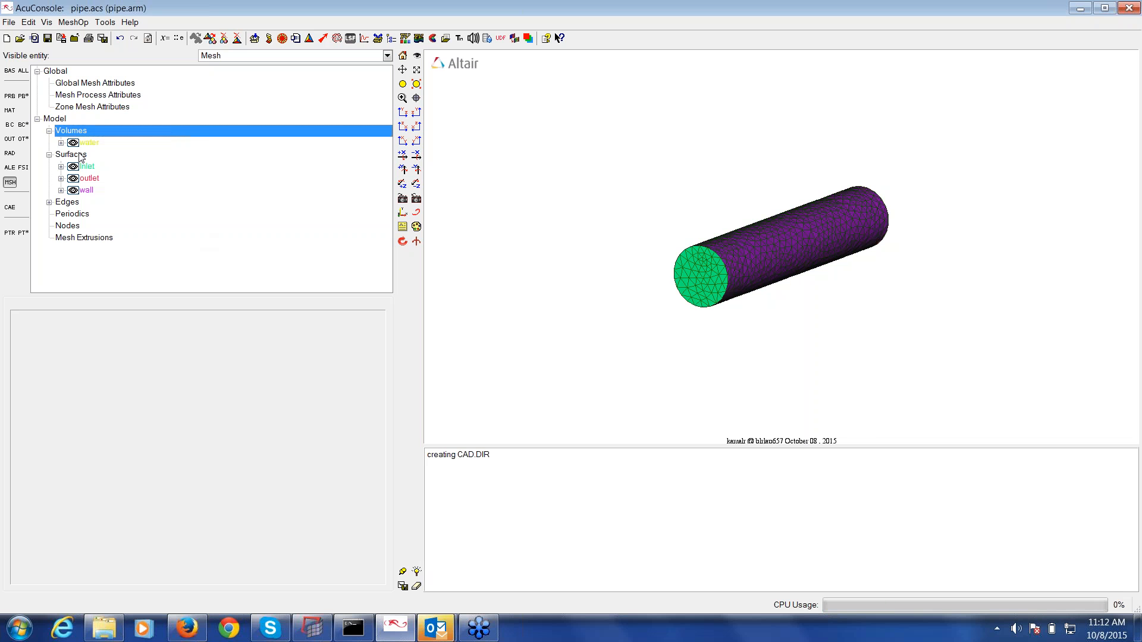
- Set the display type of all surfaces to solid & wire to inspect the pipe's surface mesh up close
right_click(81, 156)
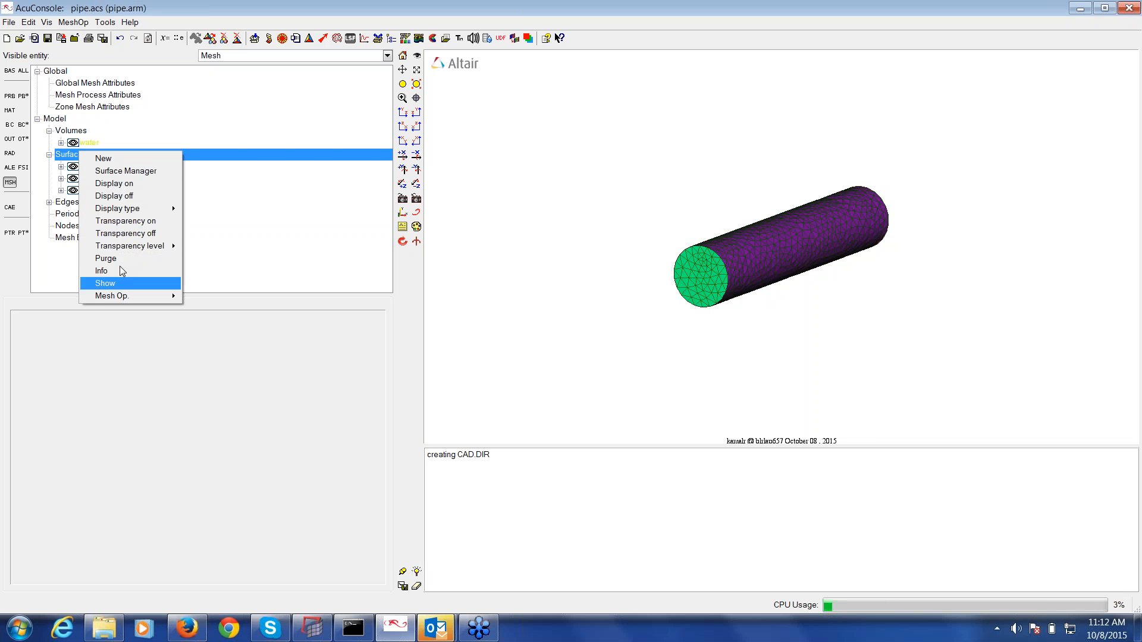
mouse_move(132, 208)
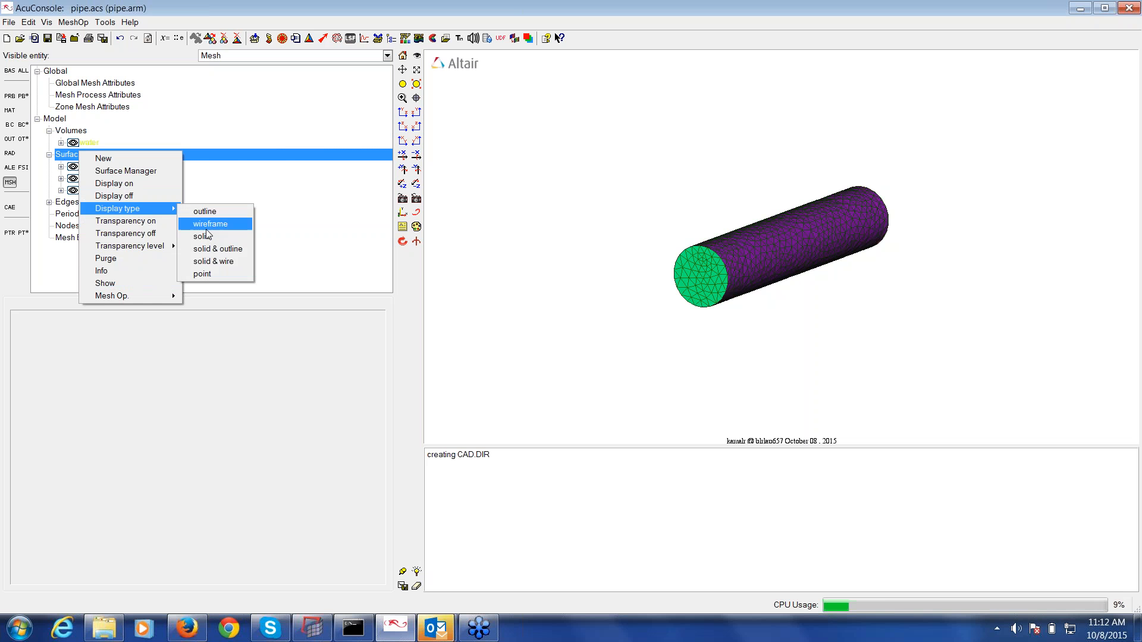
click(220, 261)
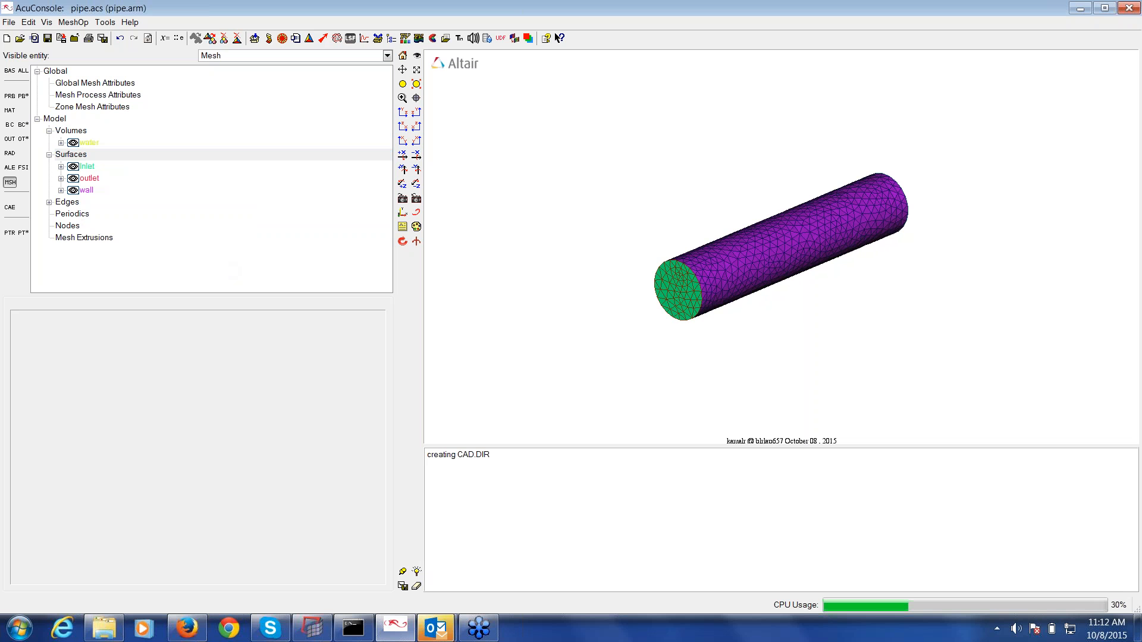
drag(731, 260, 672, 281)
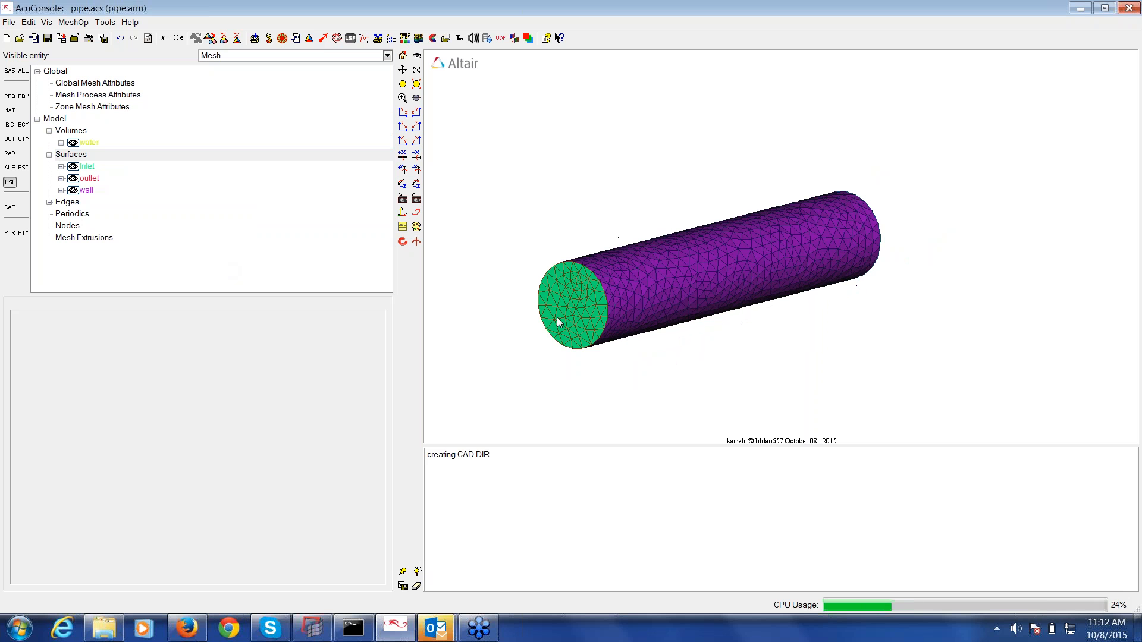
- Launch AcuSolve for the pipe problem with 8 processors and input file generation on, and bring up the solver log
click(322, 40)
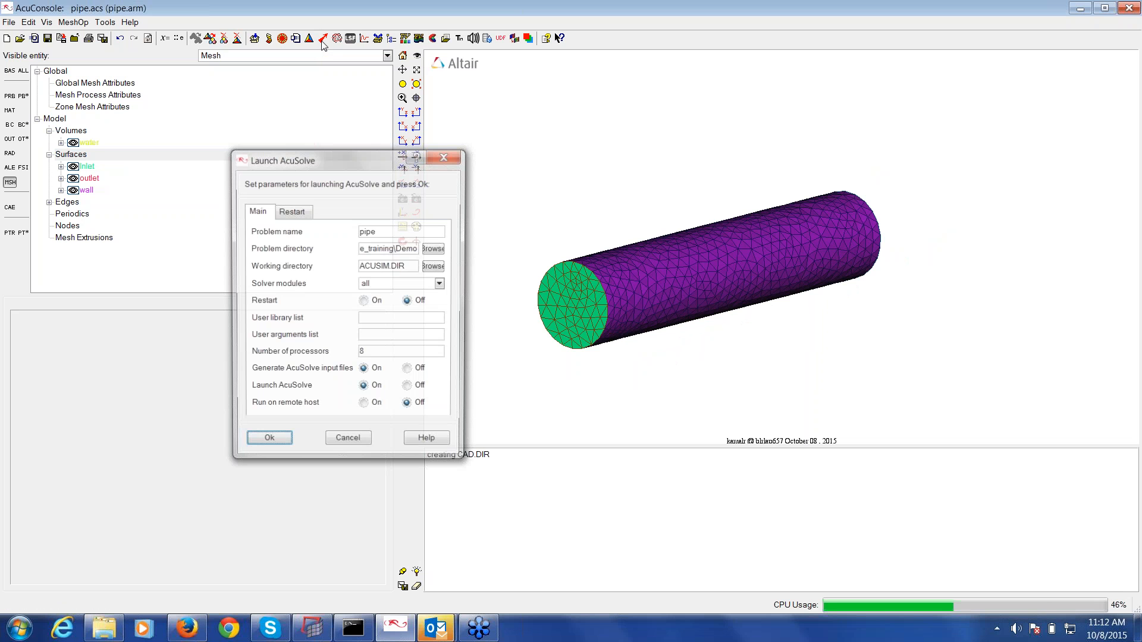
click(268, 444)
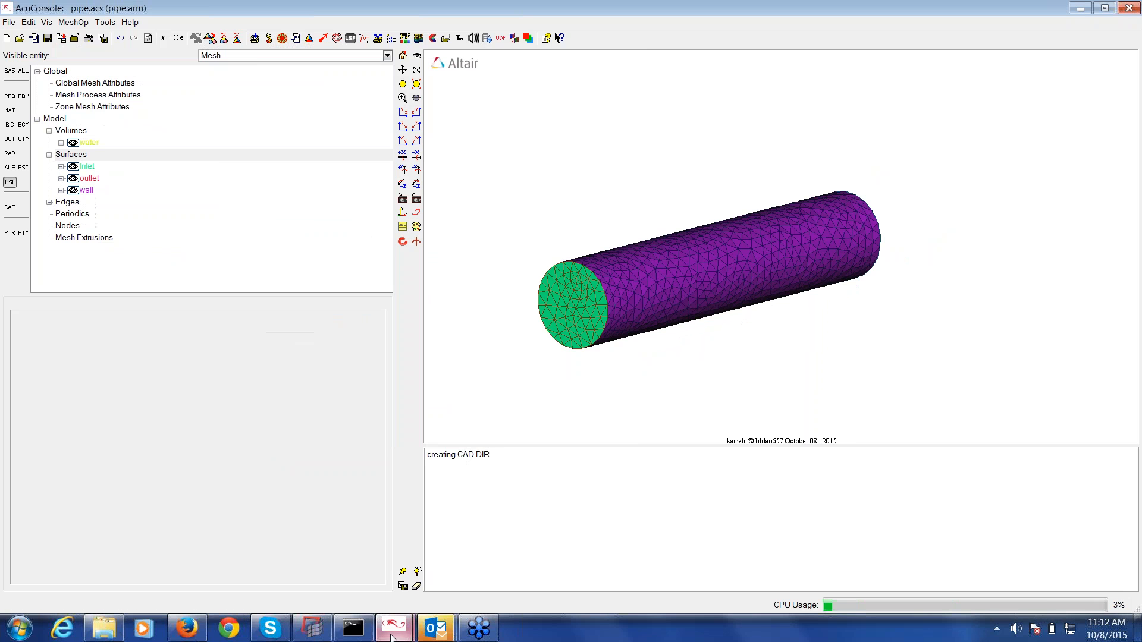
mouse_move(390, 636)
click(479, 564)
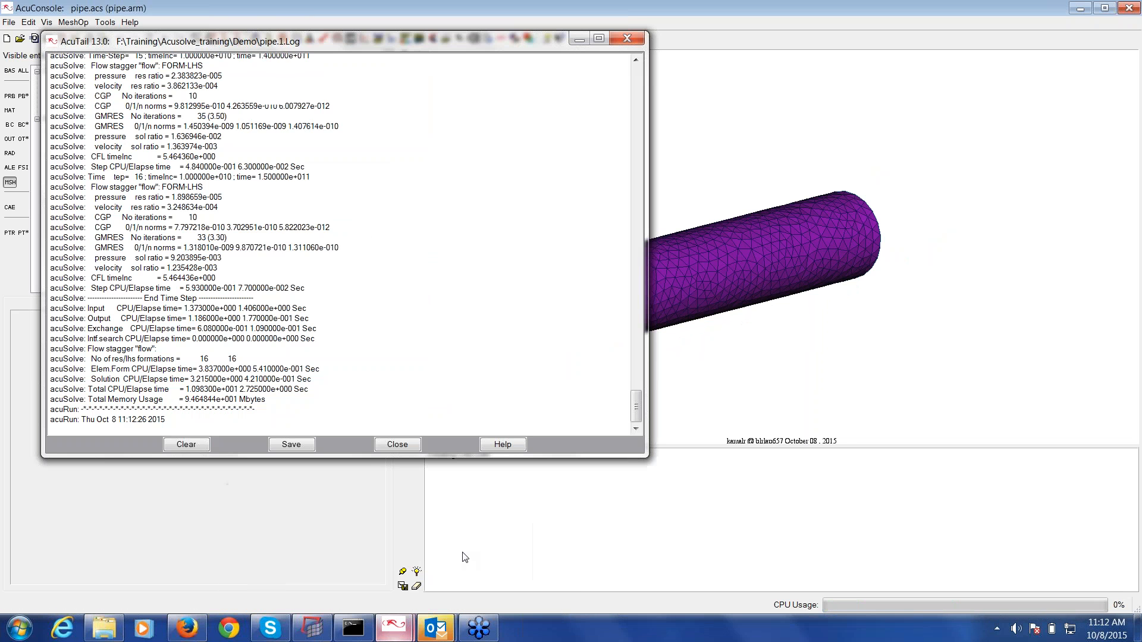
- Check the last time step and the end-of-run section in the solver log, and close the log
double_click(138, 213)
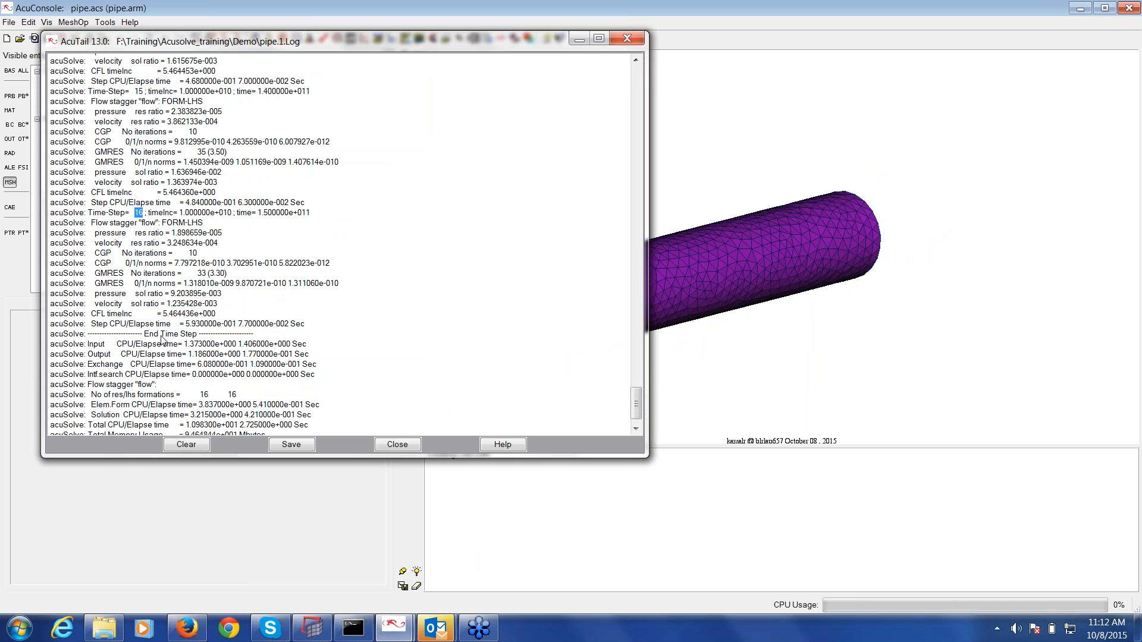
drag(145, 334, 204, 347)
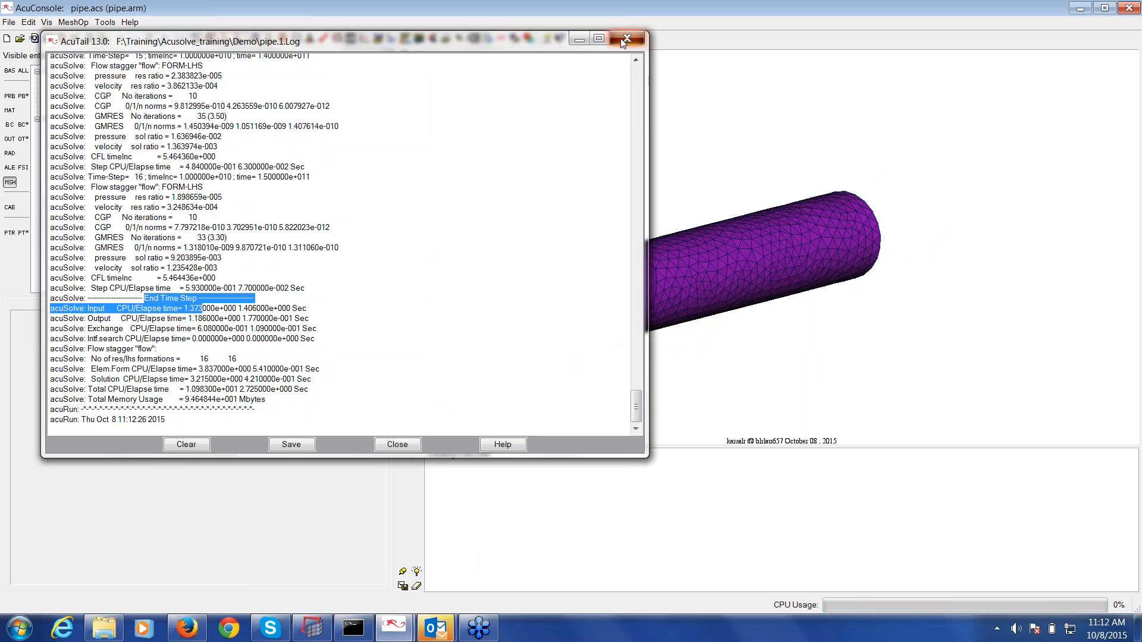
click(626, 39)
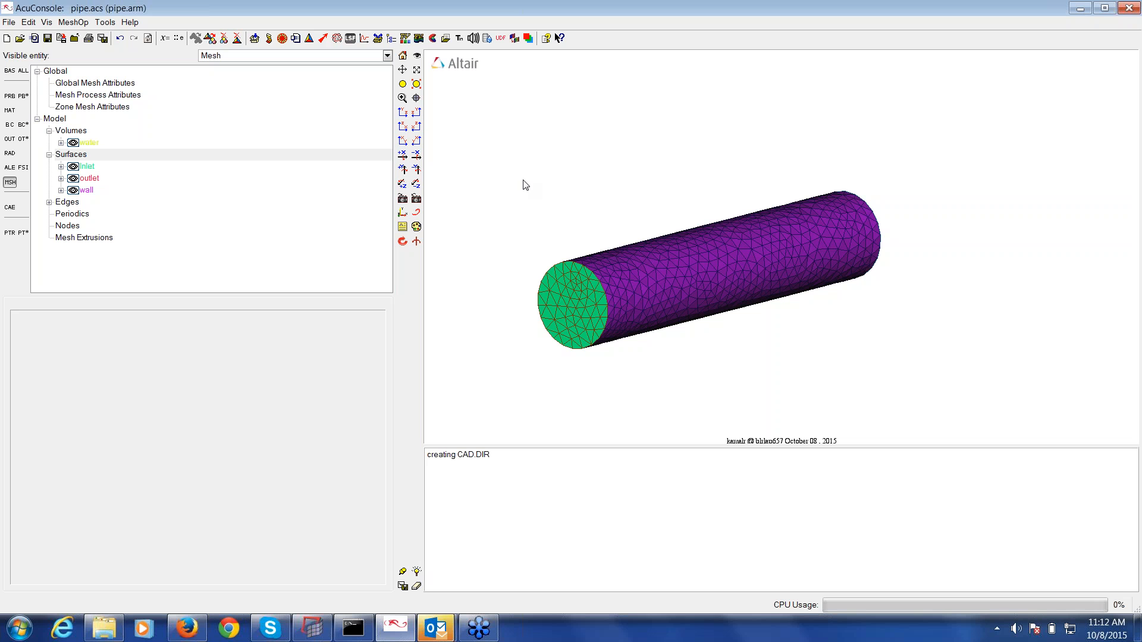
- Open AcuProbe and plot the final residual ratios of pressure and velocity against time step
click(364, 39)
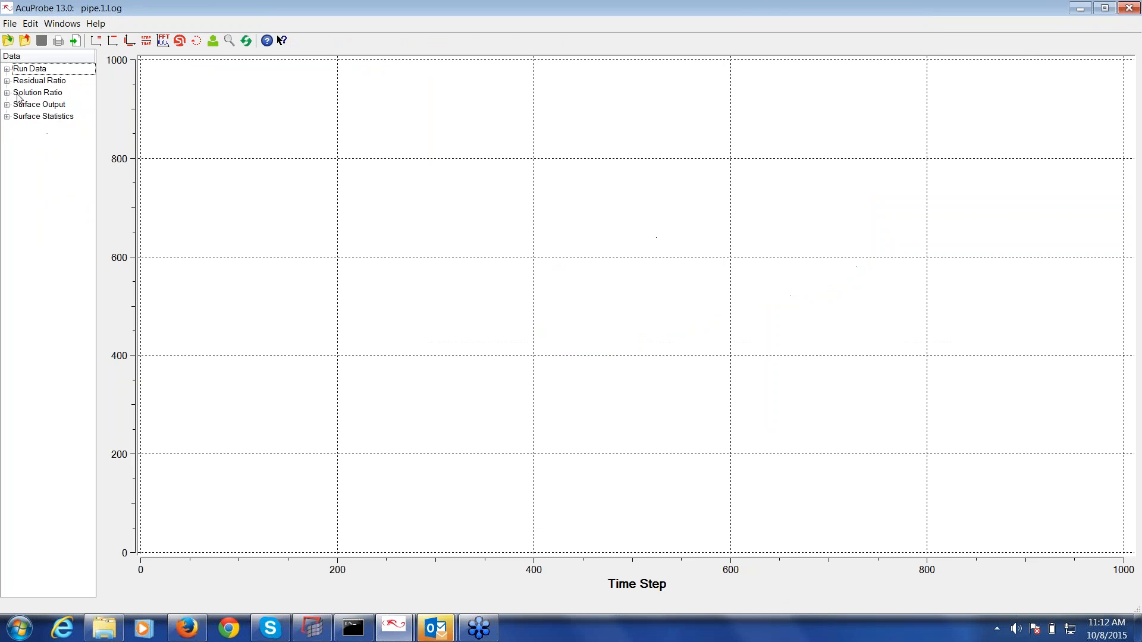
click(7, 81)
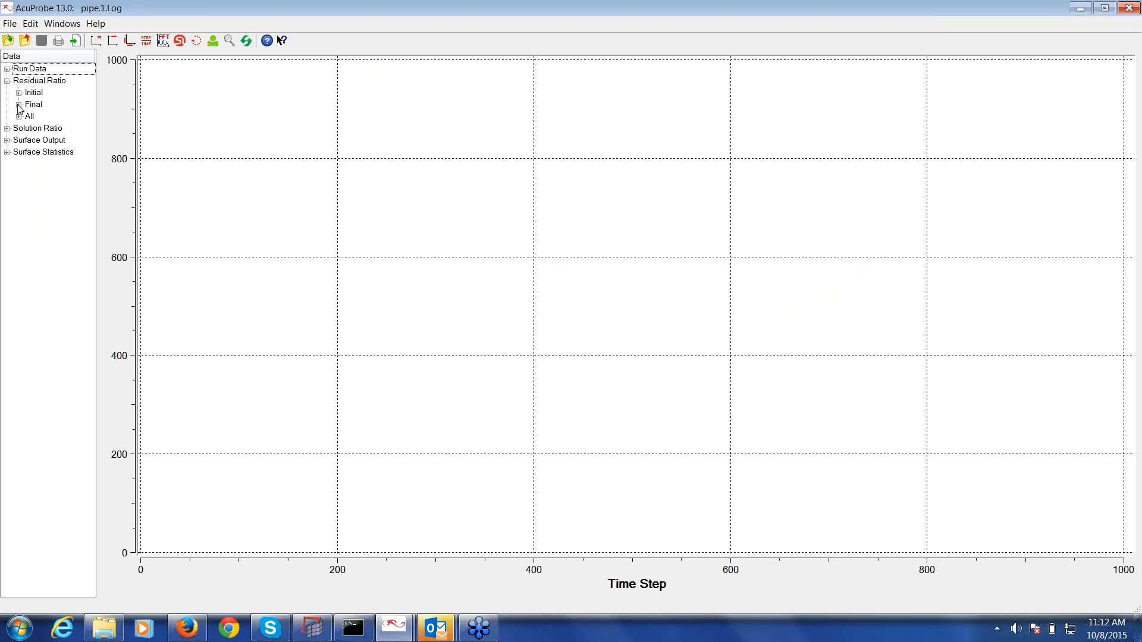
click(18, 104)
right_click(52, 115)
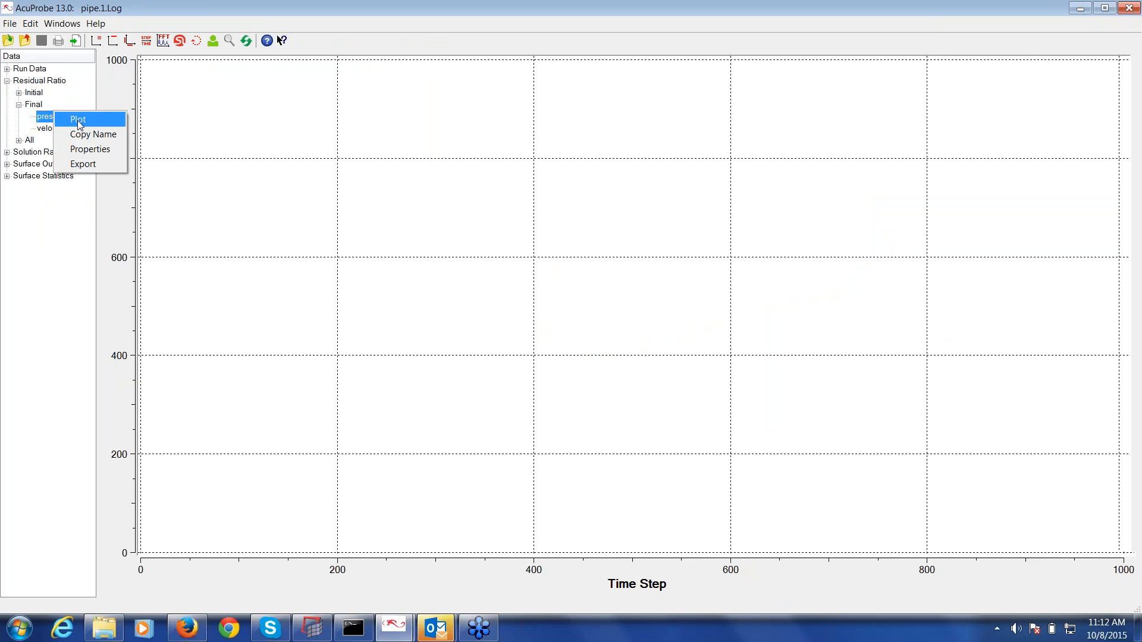
click(77, 120)
right_click(55, 127)
click(87, 132)
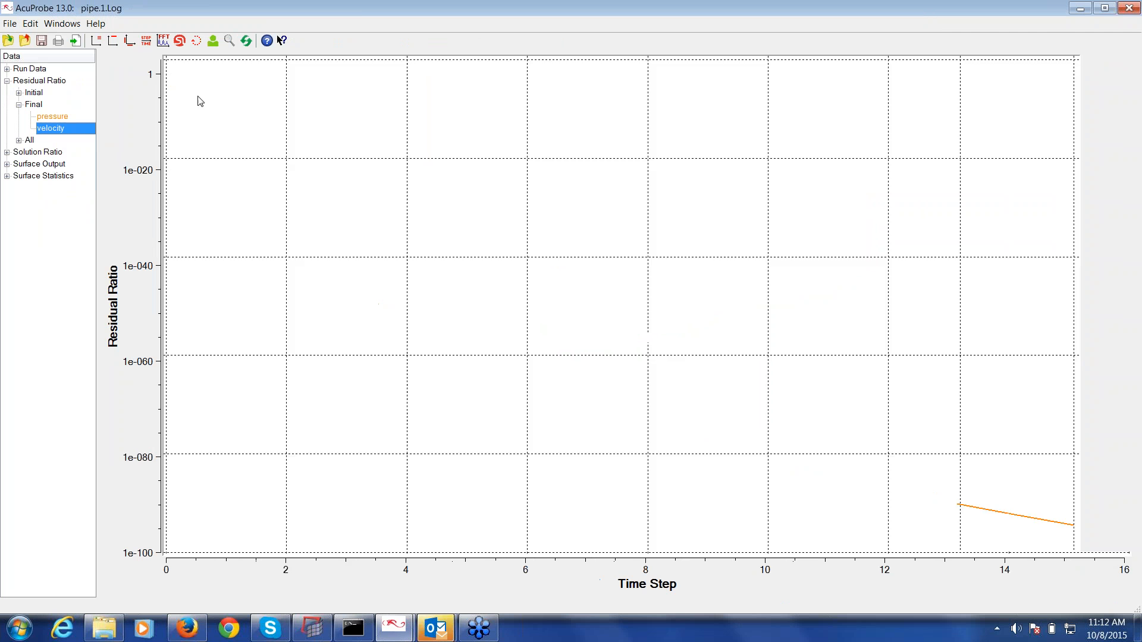
click(245, 43)
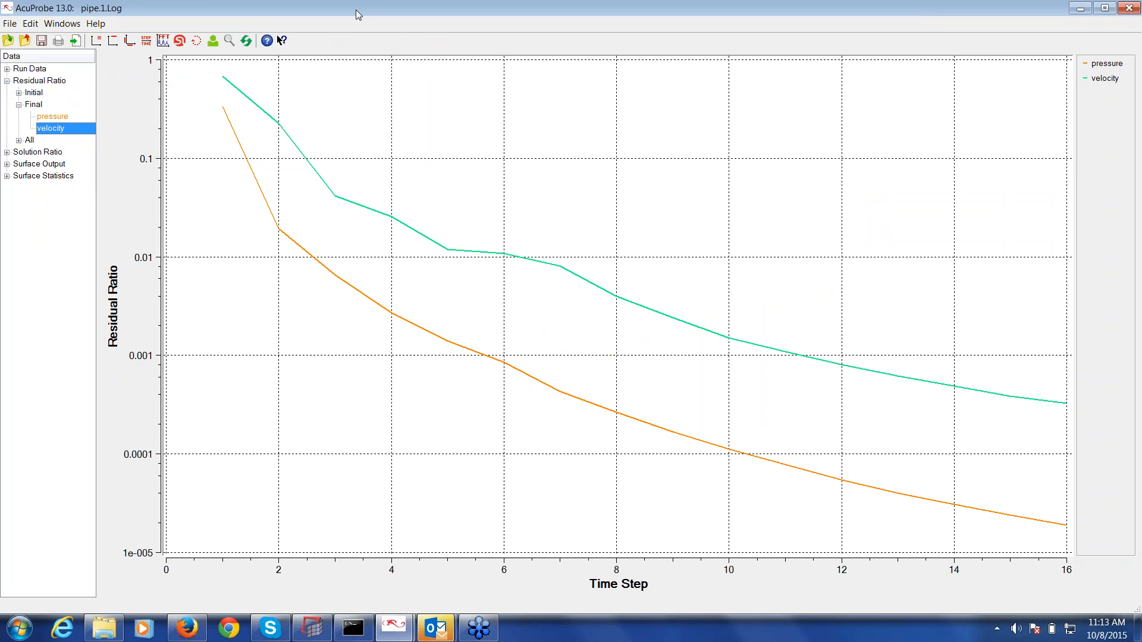
double_click(356, 10)
double_click(409, 11)
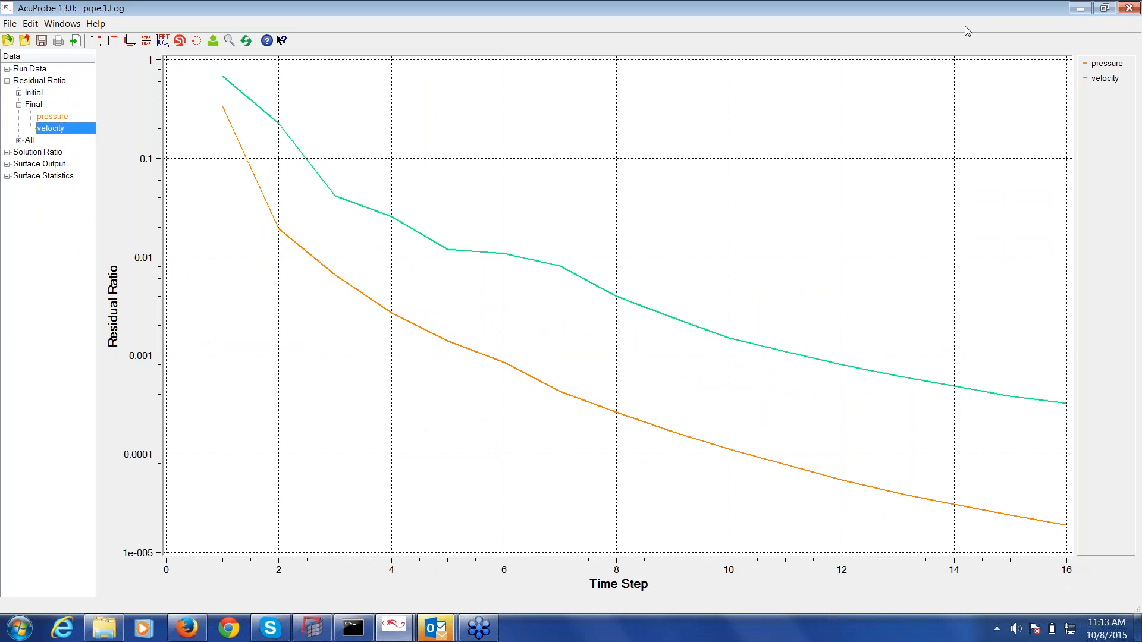
click(965, 41)
click(1076, 555)
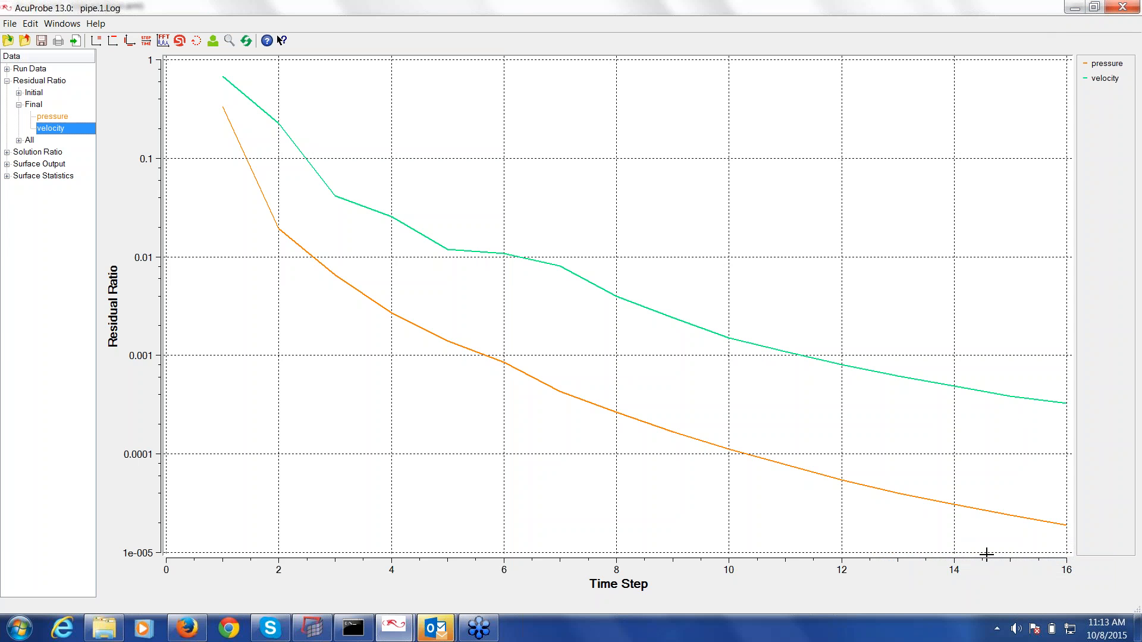
- Close AcuProbe and load the results from pipe.1.Log into AcuFieldView
click(1122, 7)
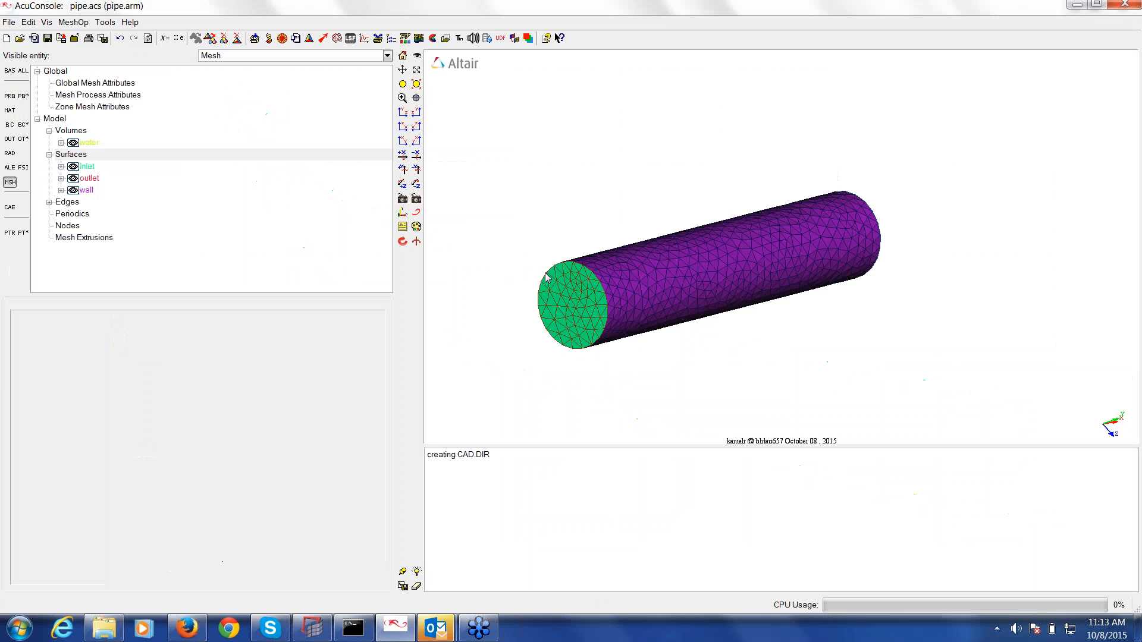
click(405, 39)
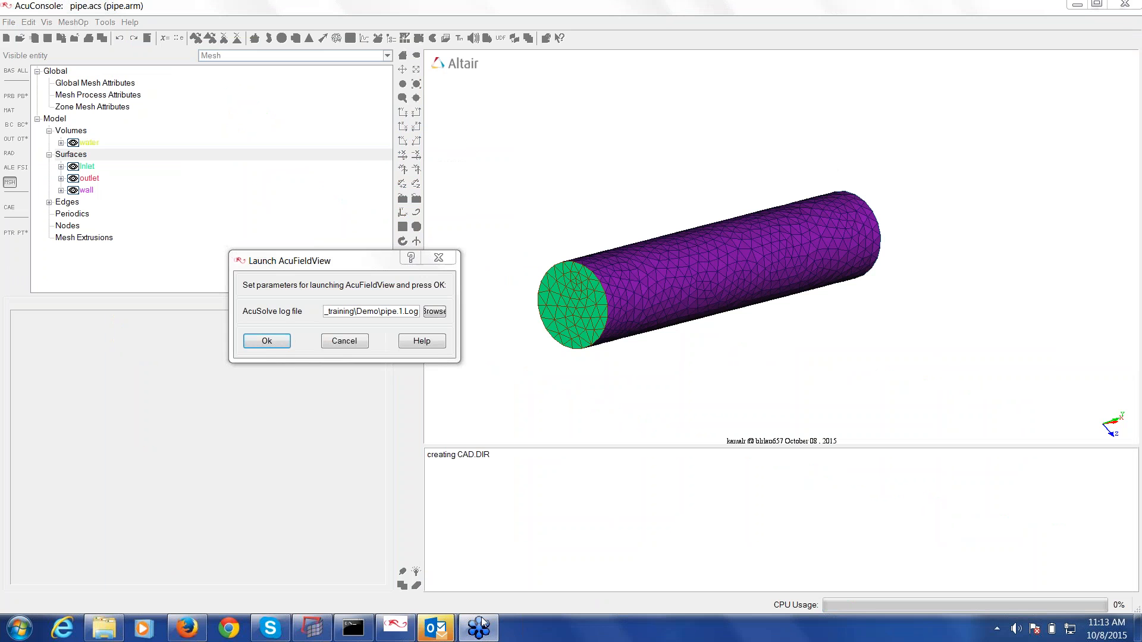
click(270, 343)
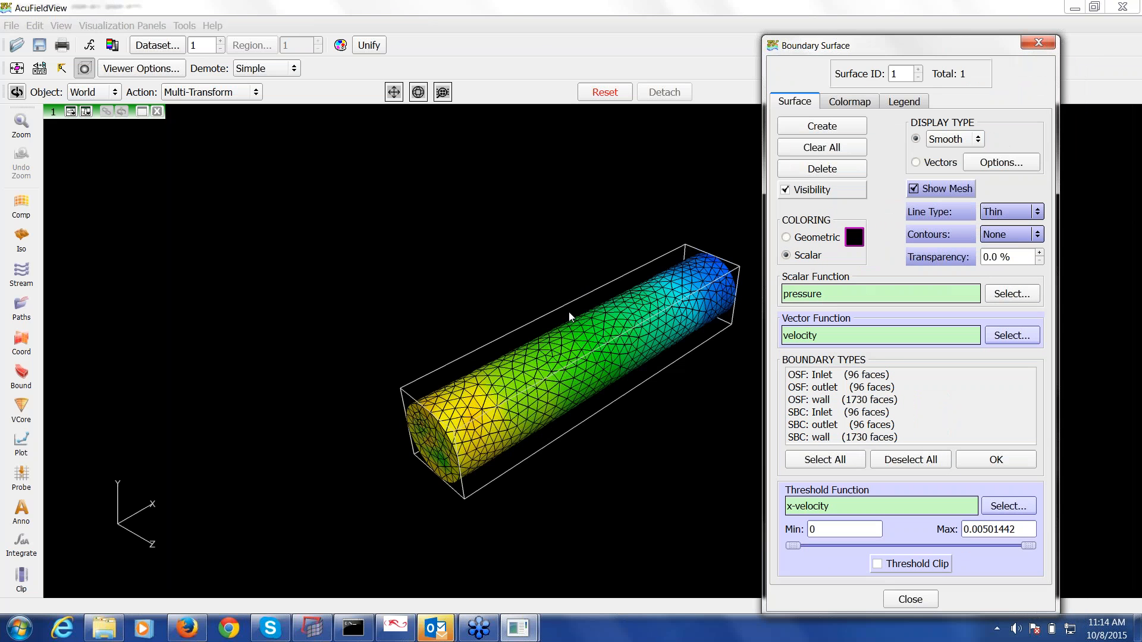
- Hide the mesh on the boundary surface and give it geometric coloring in light grey
drag(573, 319, 598, 293)
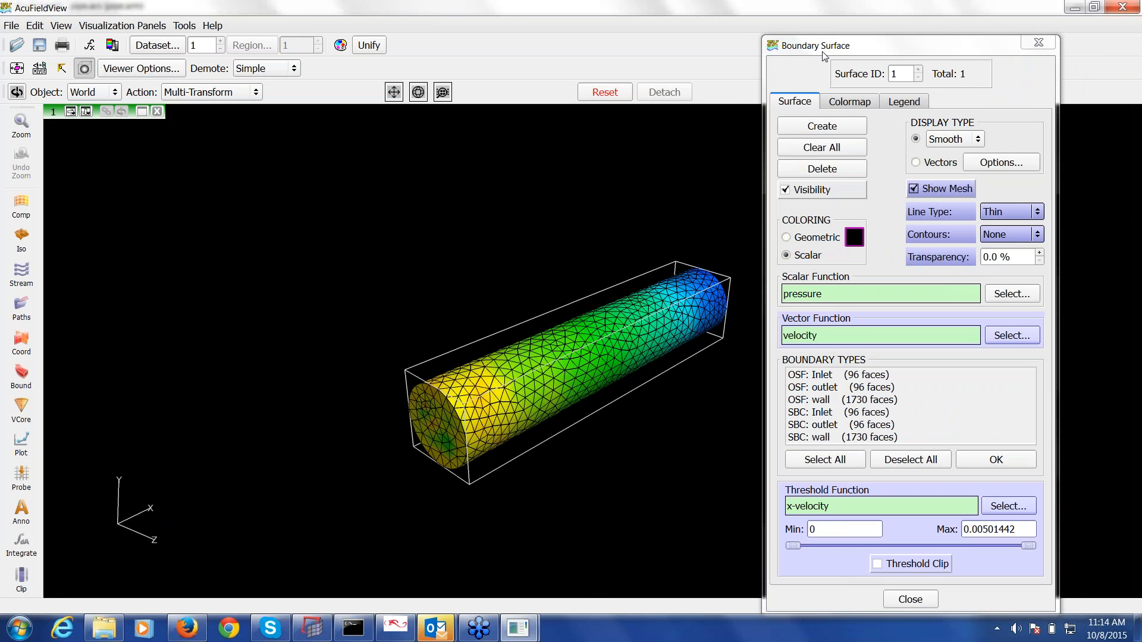
drag(782, 52, 669, 50)
click(809, 186)
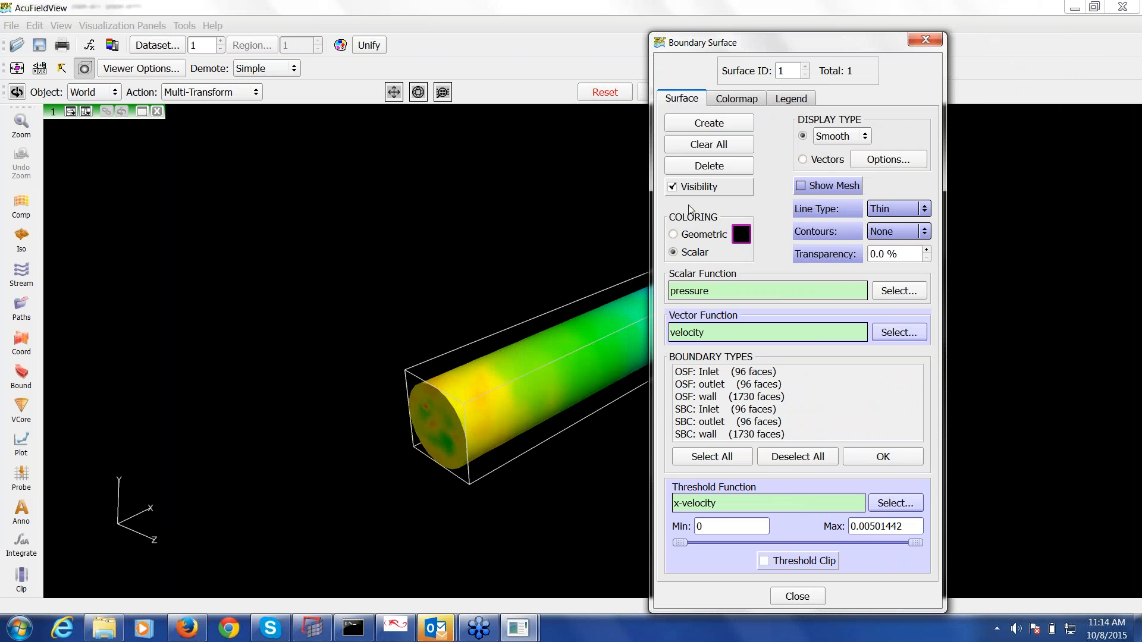
click(699, 234)
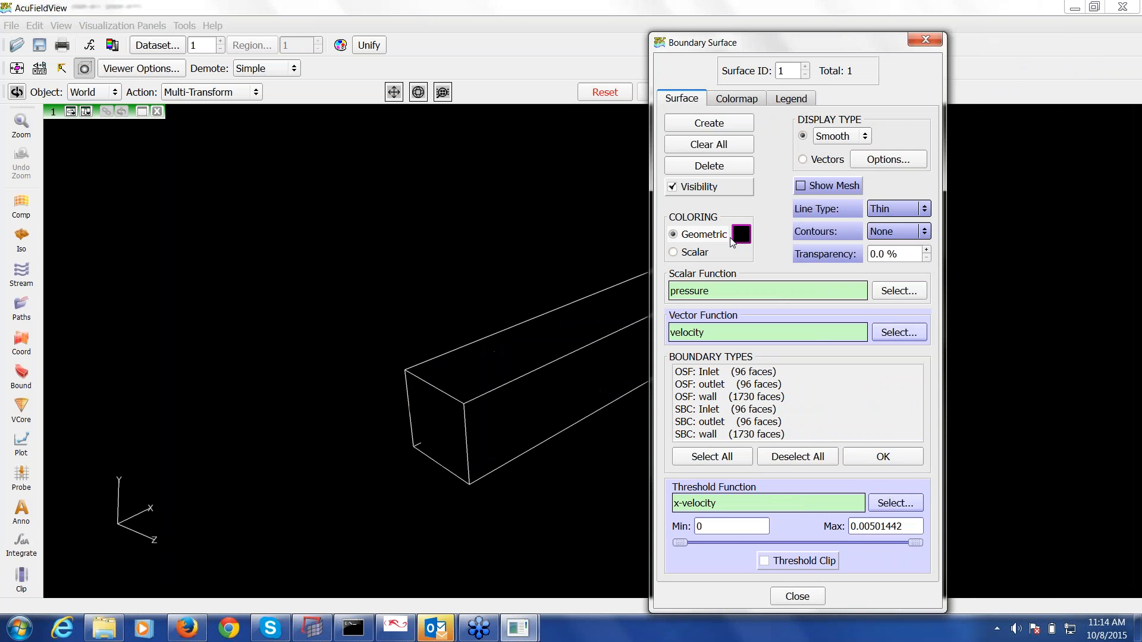
click(735, 238)
click(603, 147)
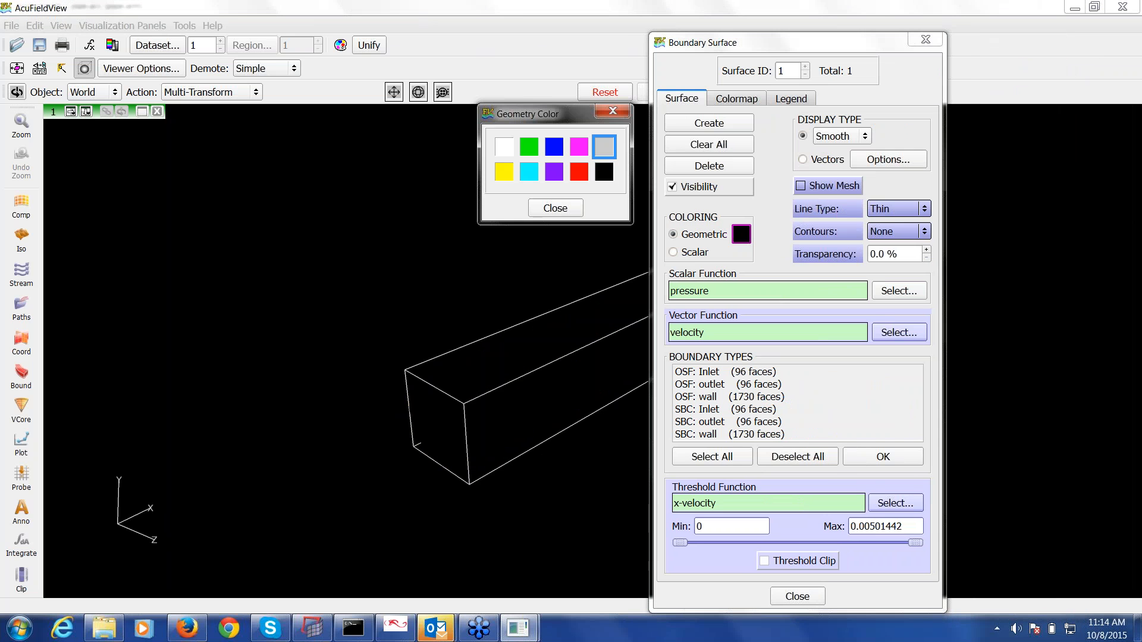
click(574, 211)
- Set the boundary surface's transparency to 75% and hide the bounding outline around the pipe
click(926, 250)
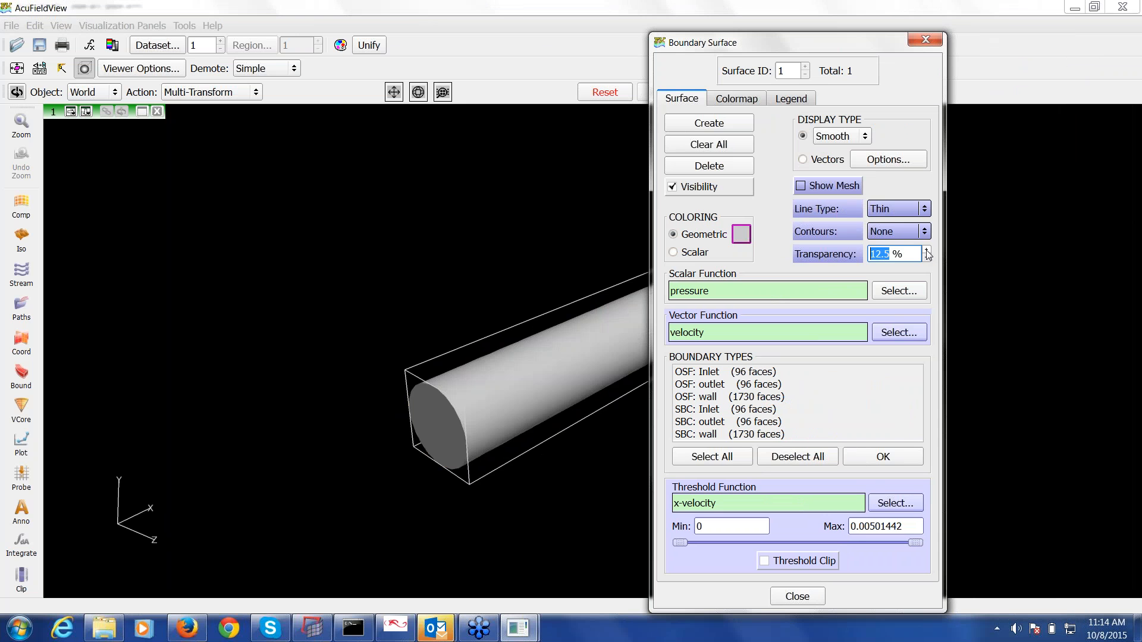
click(926, 250)
click(927, 250)
click(926, 250)
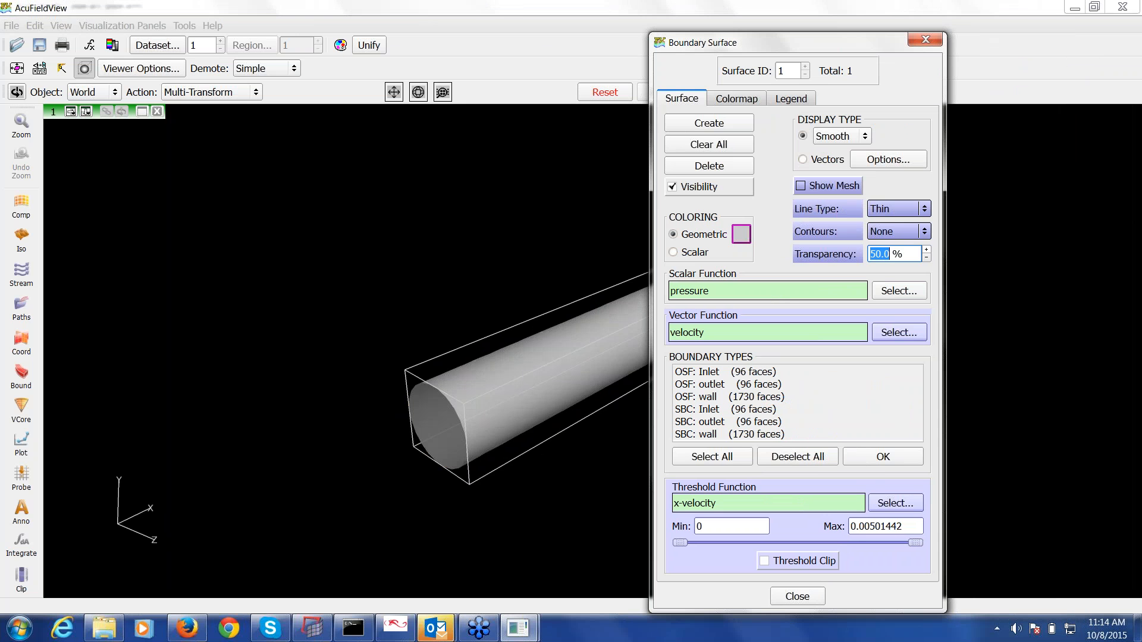
click(926, 249)
click(926, 250)
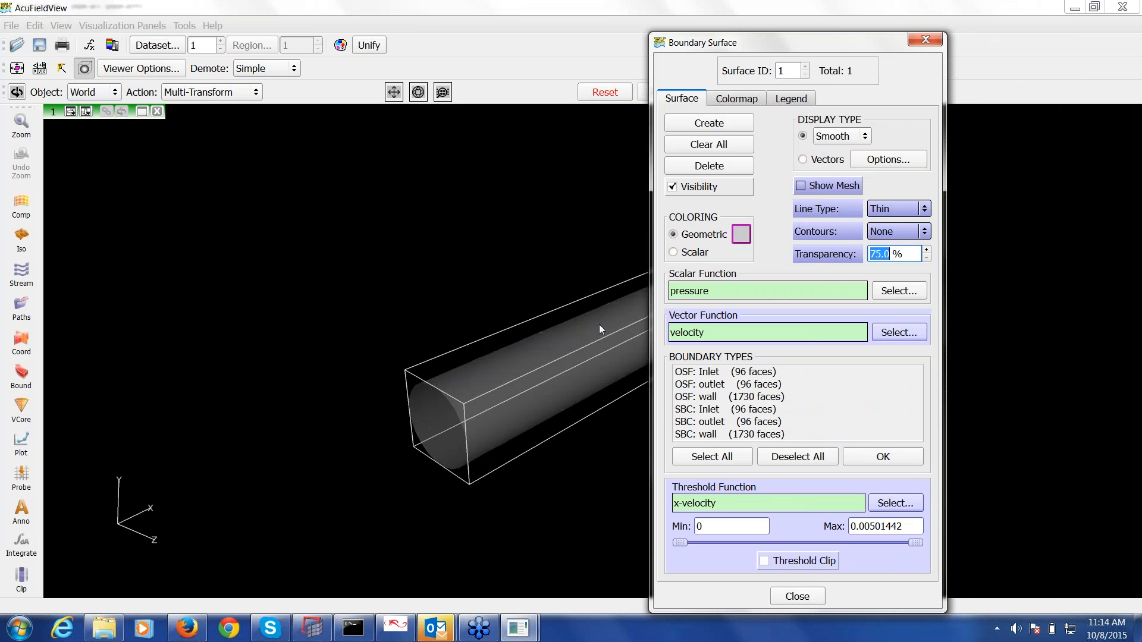
click(84, 68)
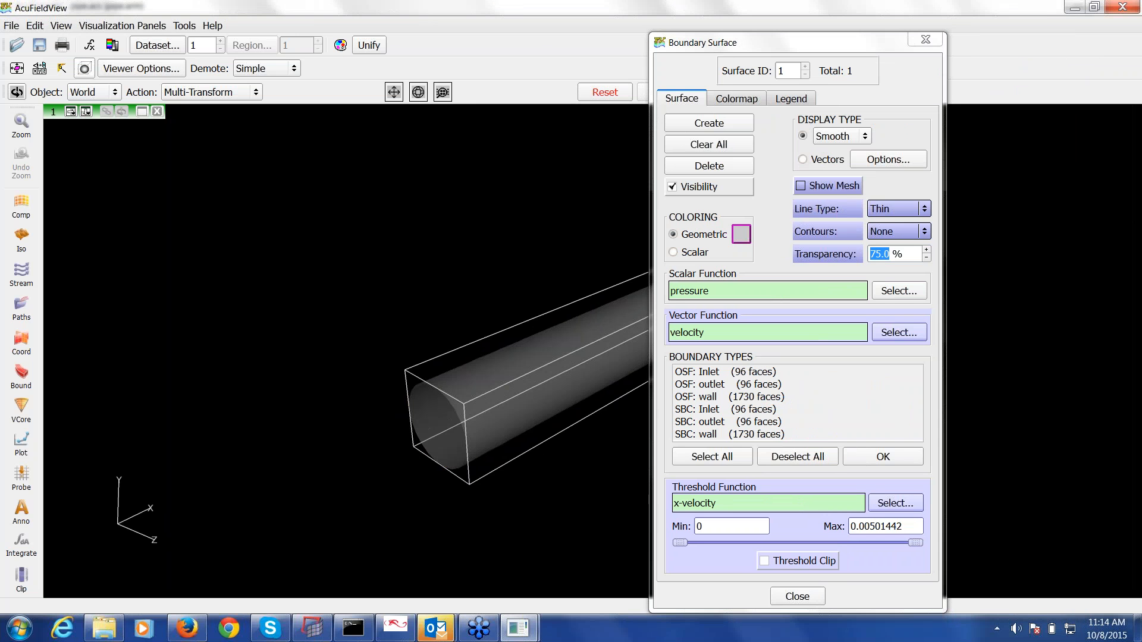
- Create a coordinate surface across the pipe on the X plane with scalar coloring and the Constant display type
click(24, 349)
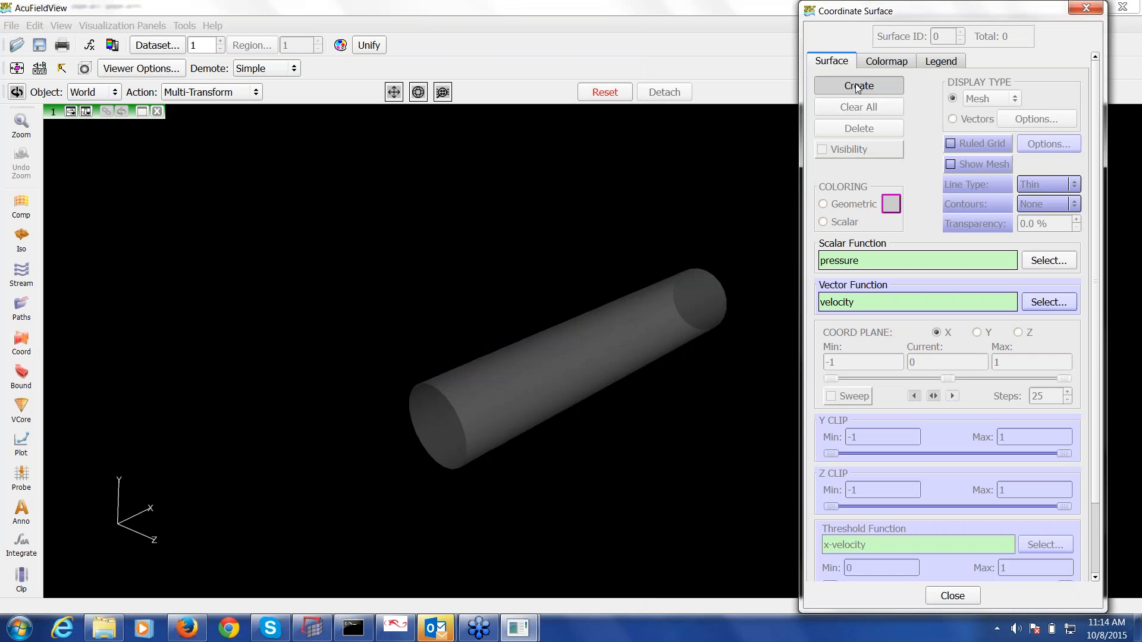
click(859, 86)
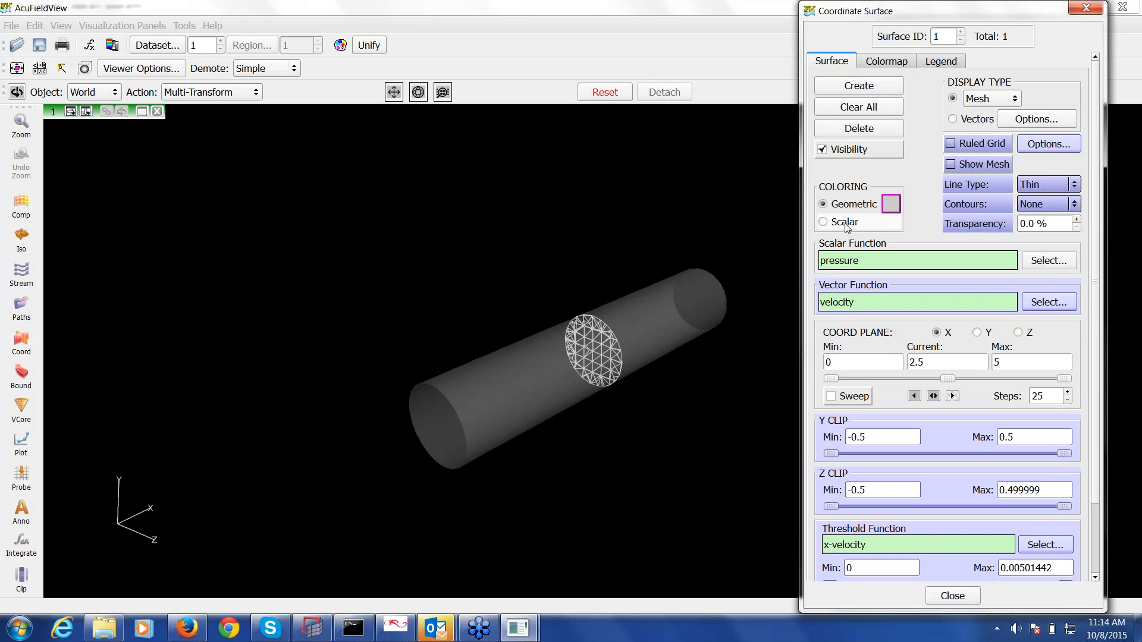
click(846, 224)
drag(897, 14, 714, 56)
click(806, 140)
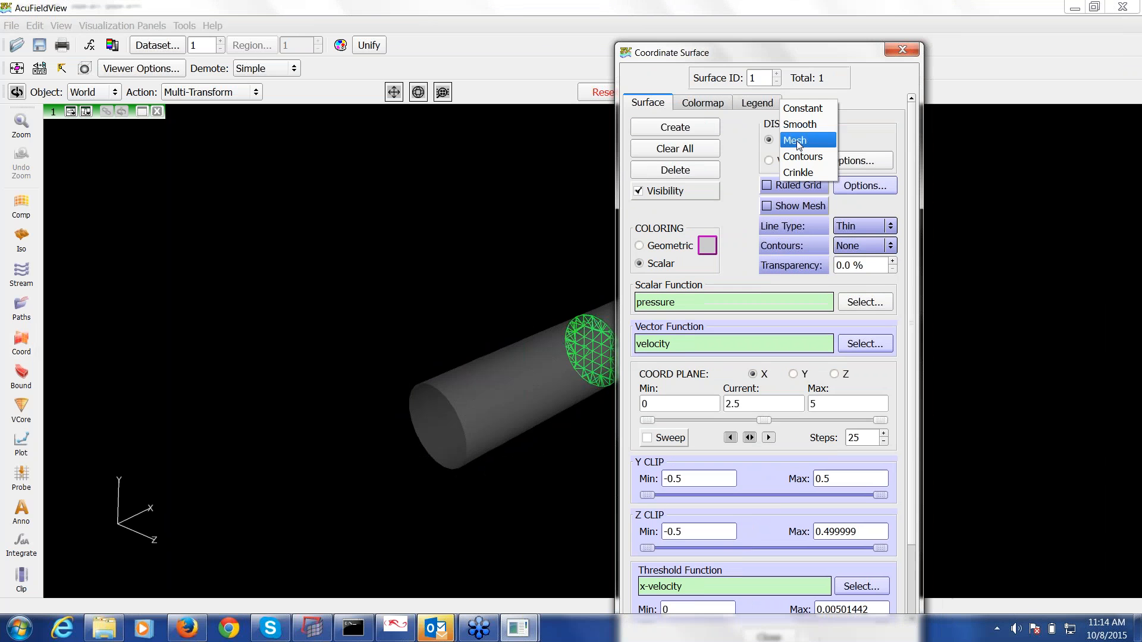
click(807, 110)
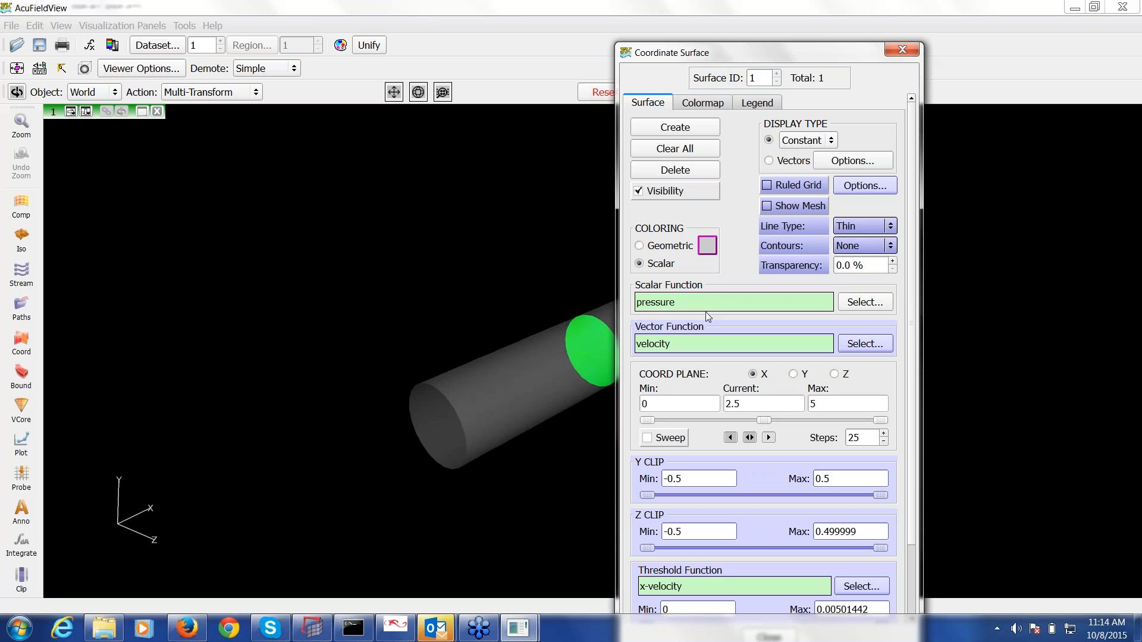
- Set the coordinate surface's scalar function to velocity_magnitude
click(848, 303)
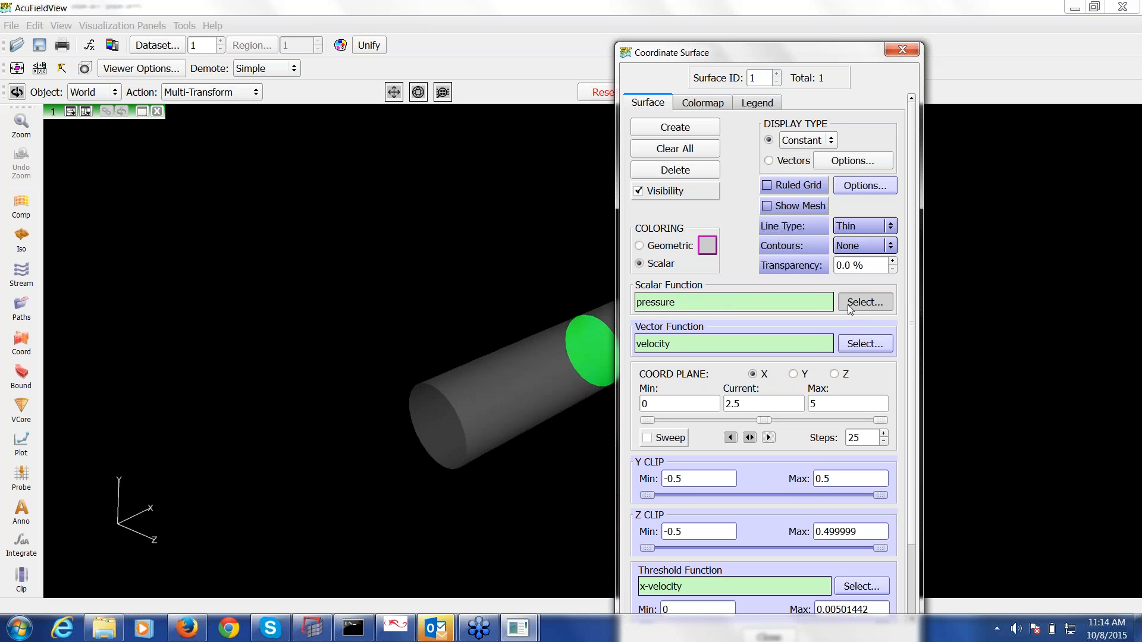
click(679, 439)
click(683, 478)
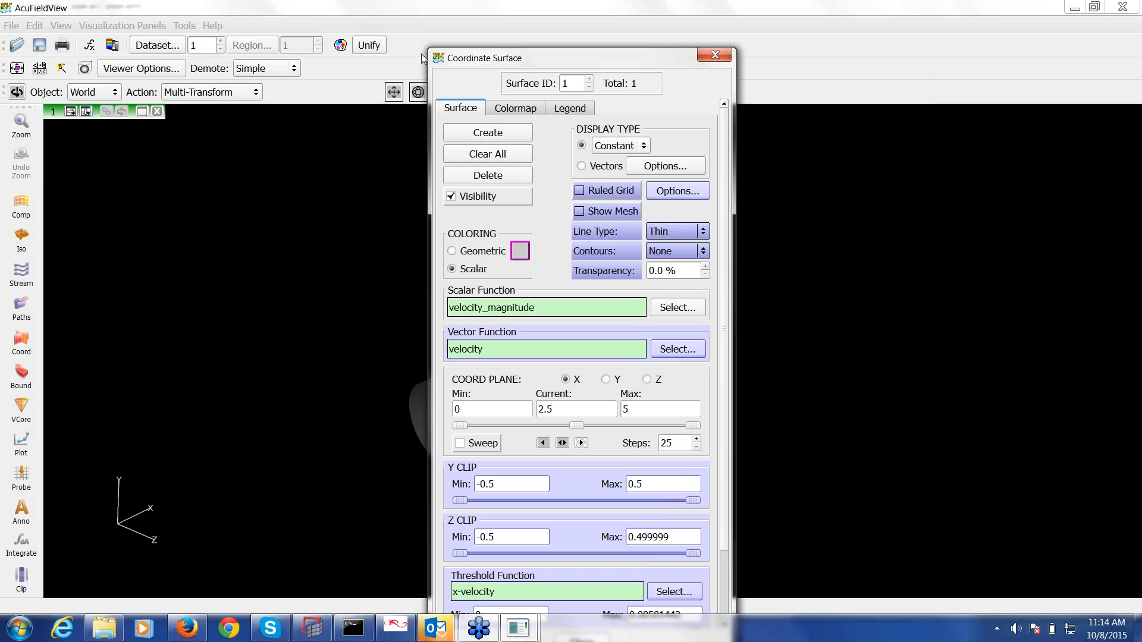
drag(765, 49, 180, 29)
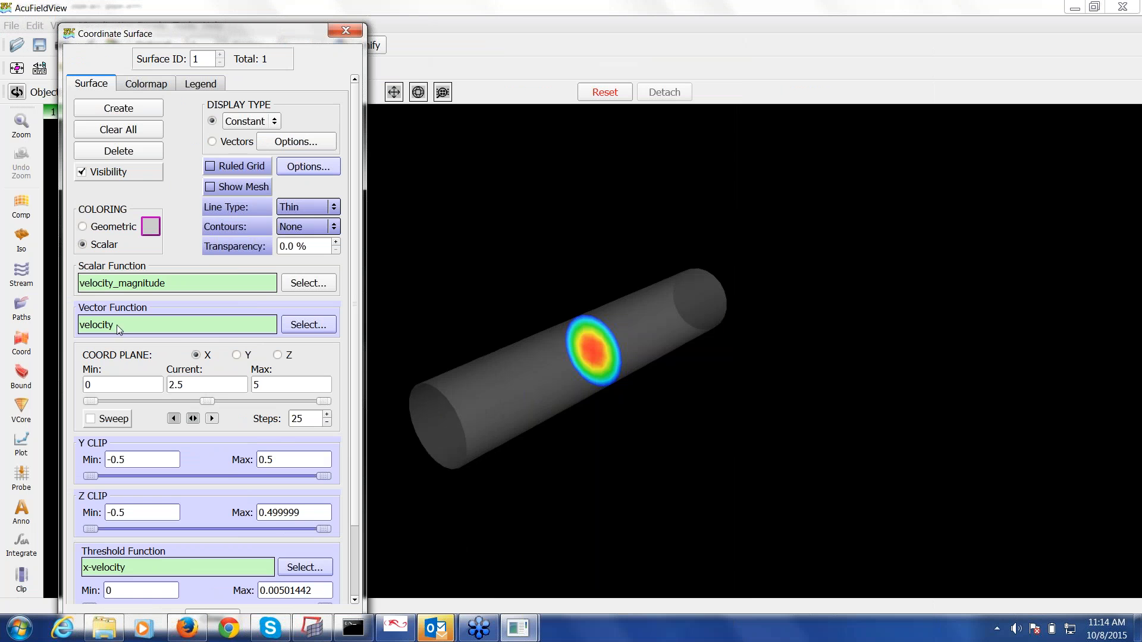
- Use the local range for the coordinate surface's colormap and show its legend near the far end of the pipe
click(141, 87)
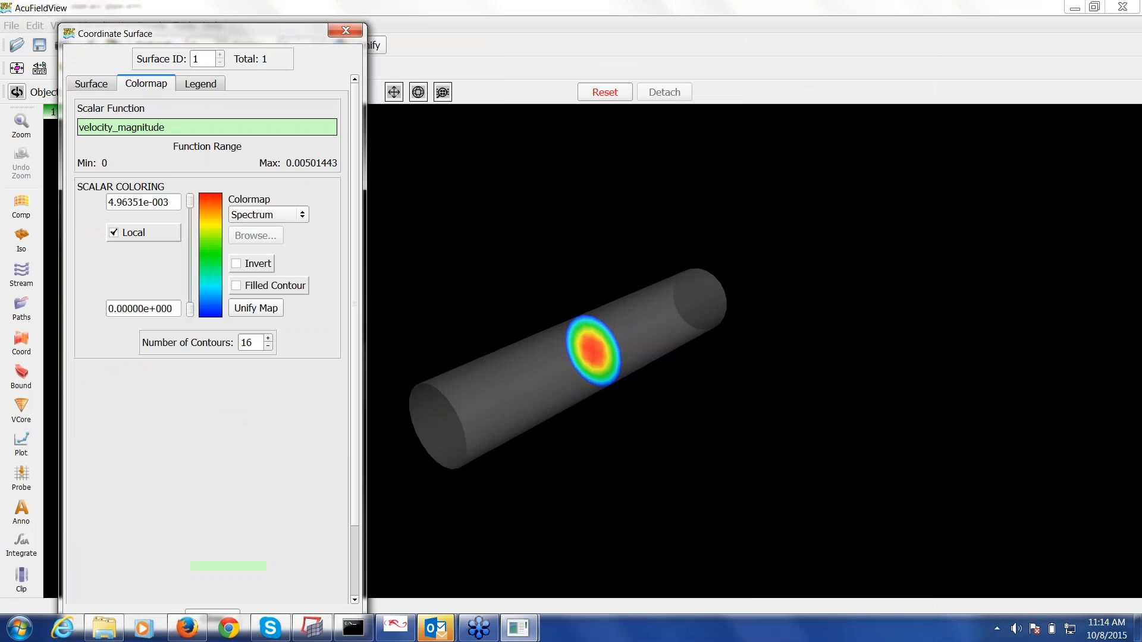
click(196, 84)
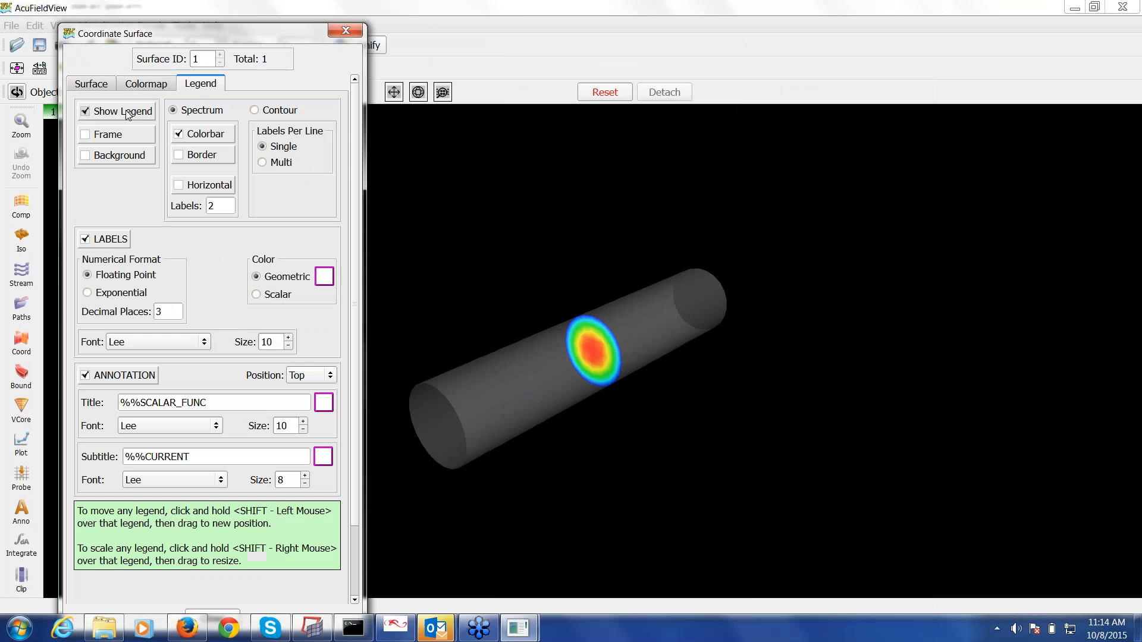
click(85, 111)
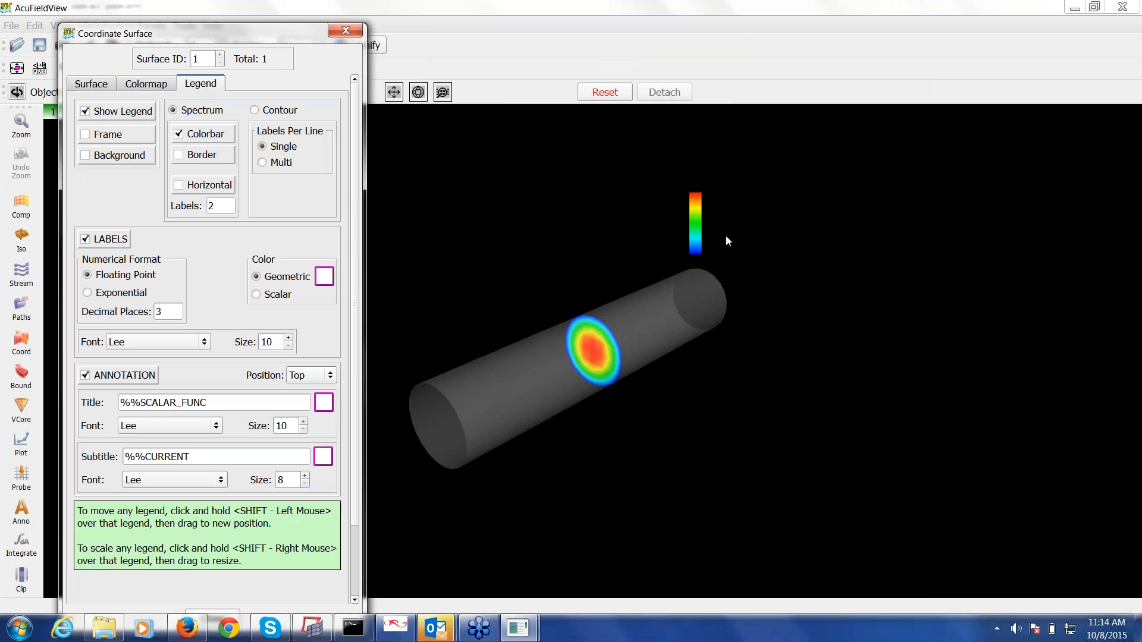
shift+click(697, 233)
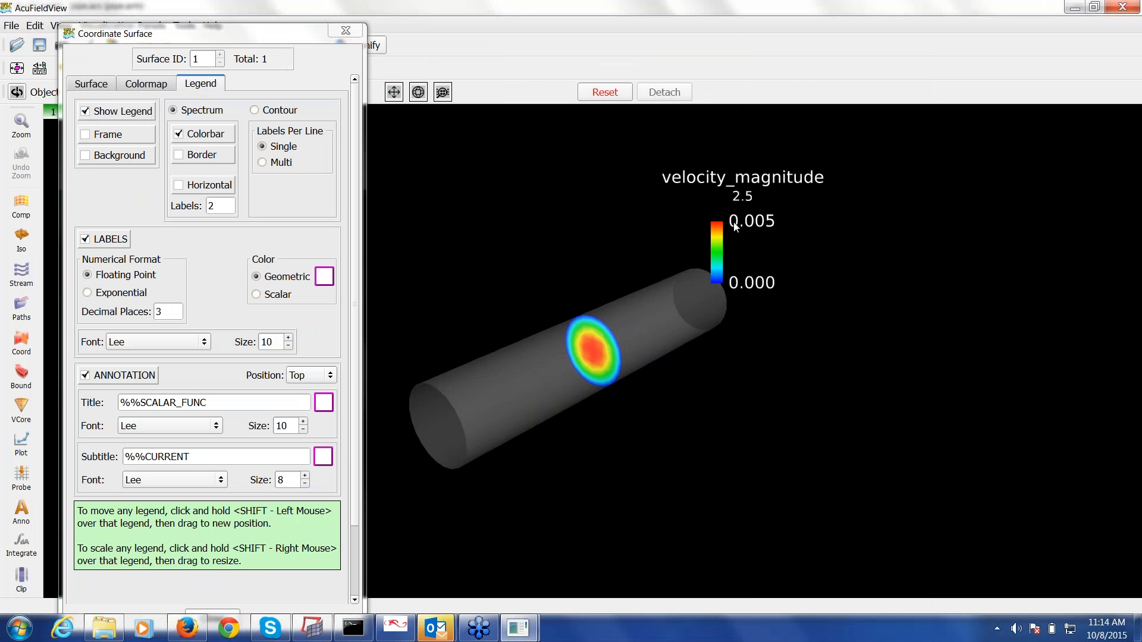
- Switch the coordinate surface to the Z plane to view the lengthwise velocity, and delete the surface
click(94, 83)
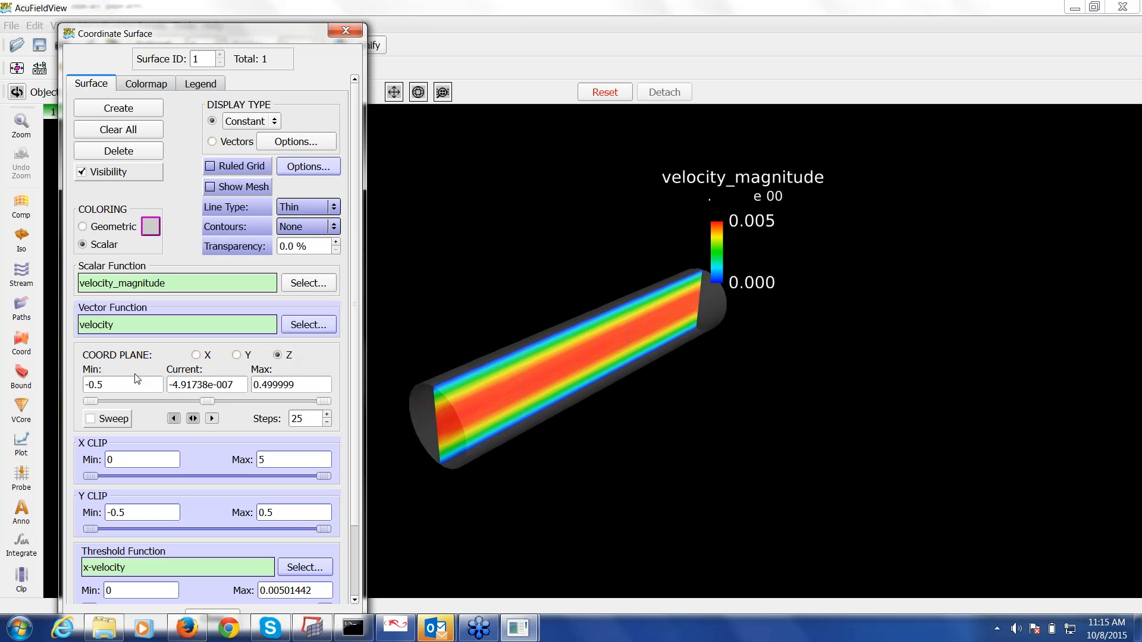
click(128, 152)
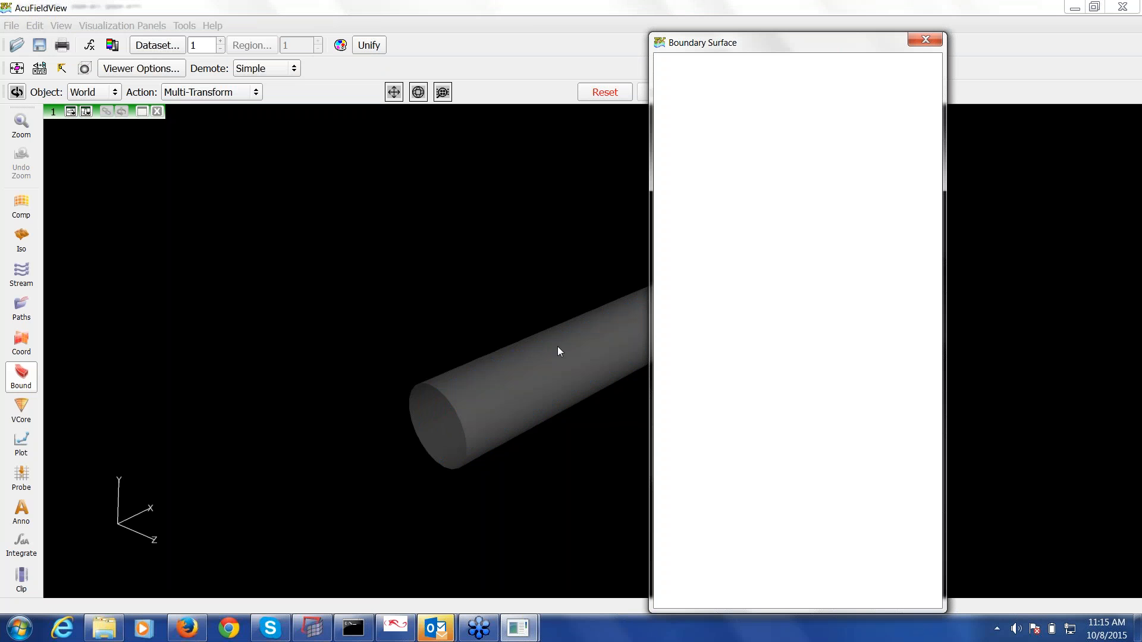
drag(722, 371, 722, 410)
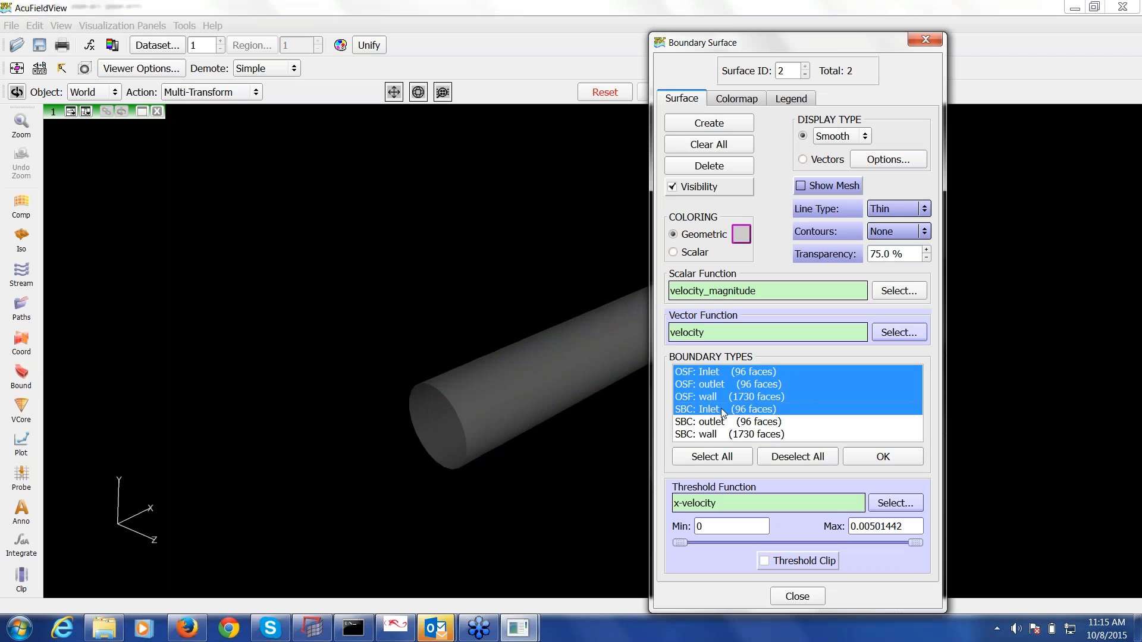
click(722, 410)
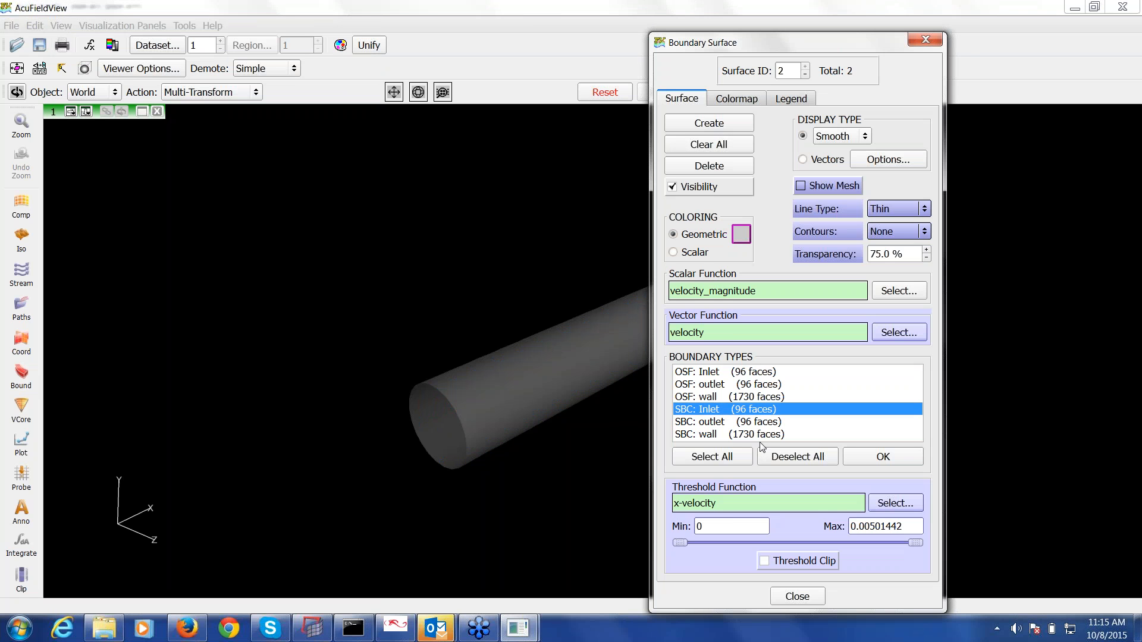
click(674, 253)
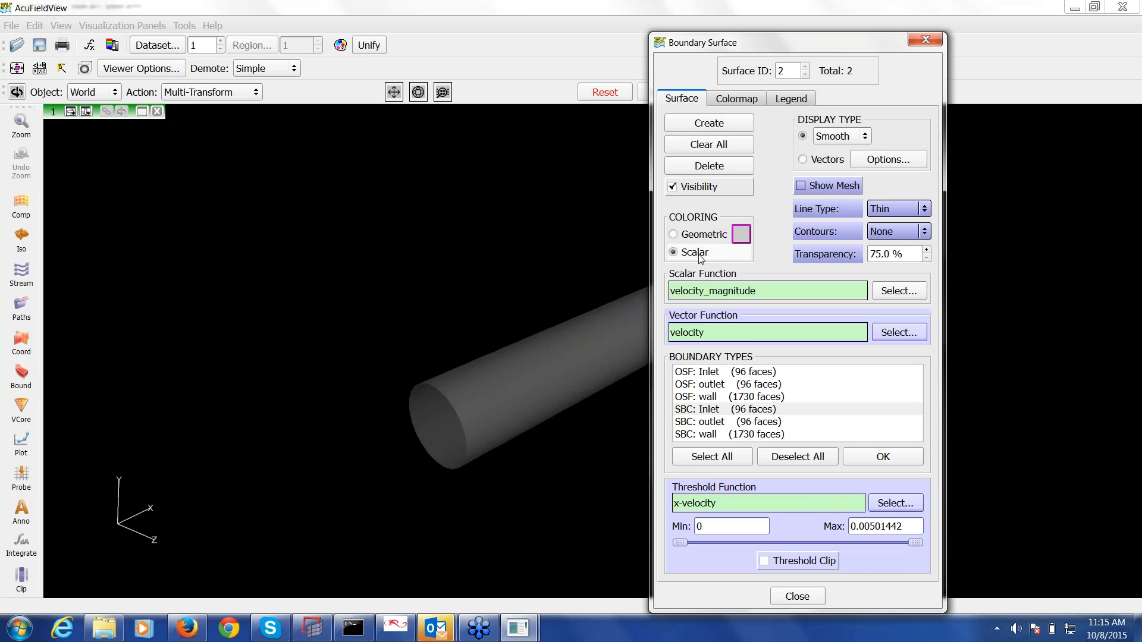
click(706, 170)
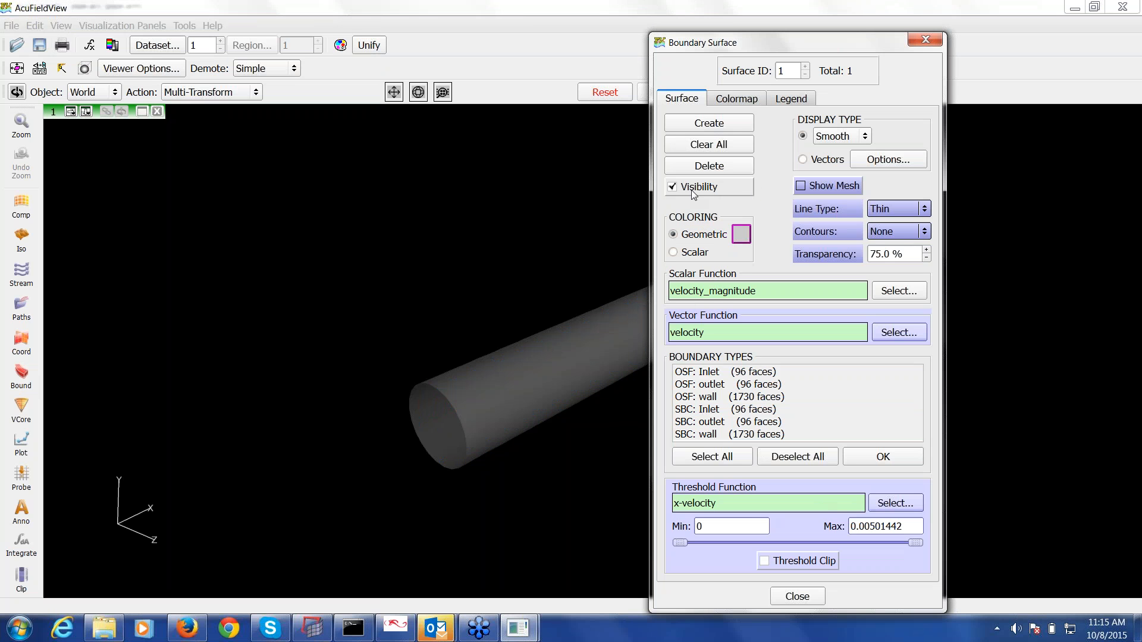
- Hide the pipe's boundary surface and create a second, visible boundary surface on OSF: Inlet with scalar coloring
click(693, 191)
click(708, 125)
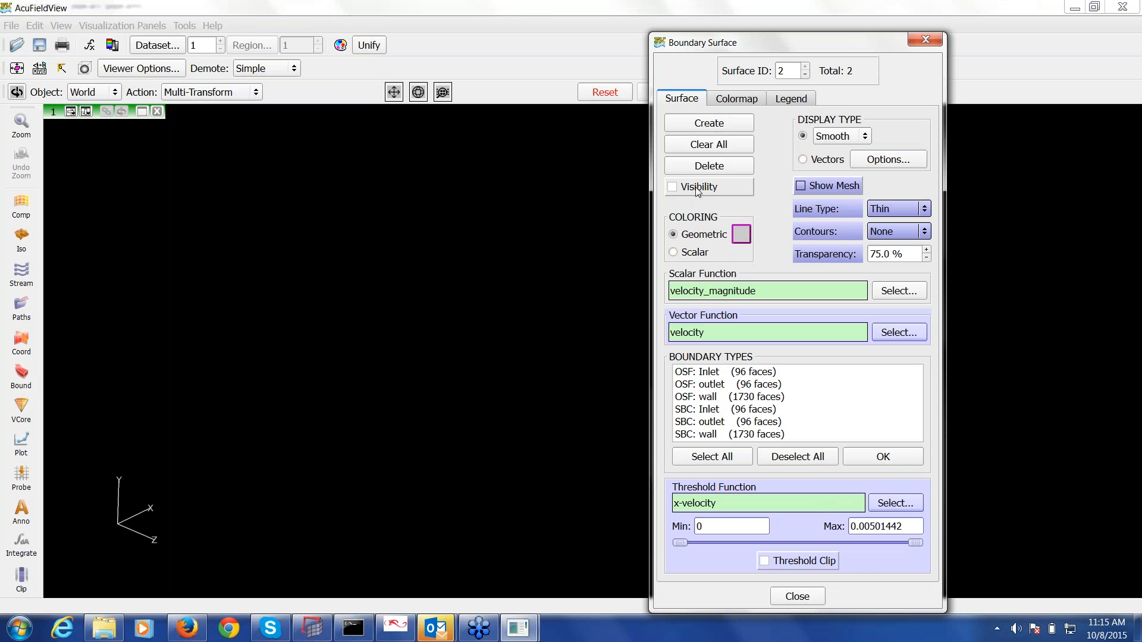
click(699, 190)
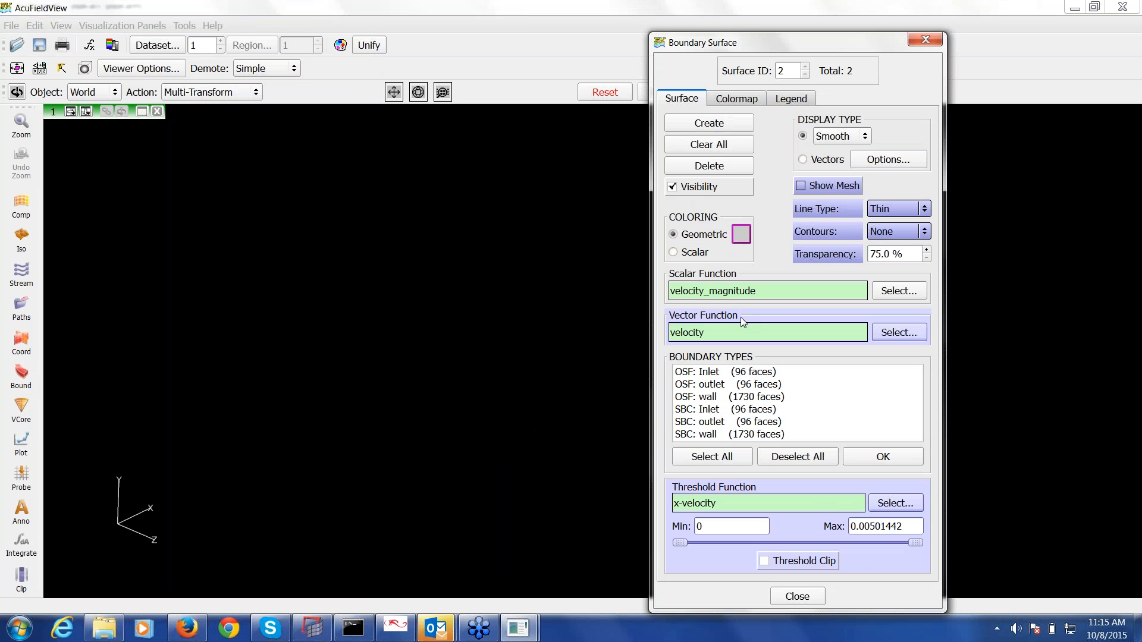
click(723, 373)
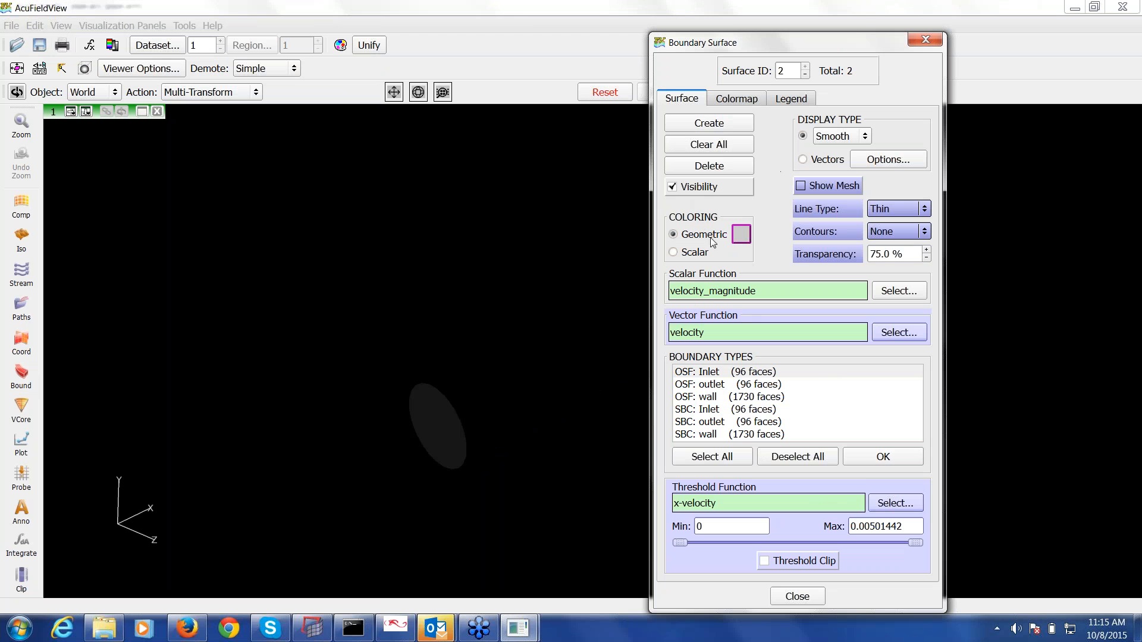
click(690, 258)
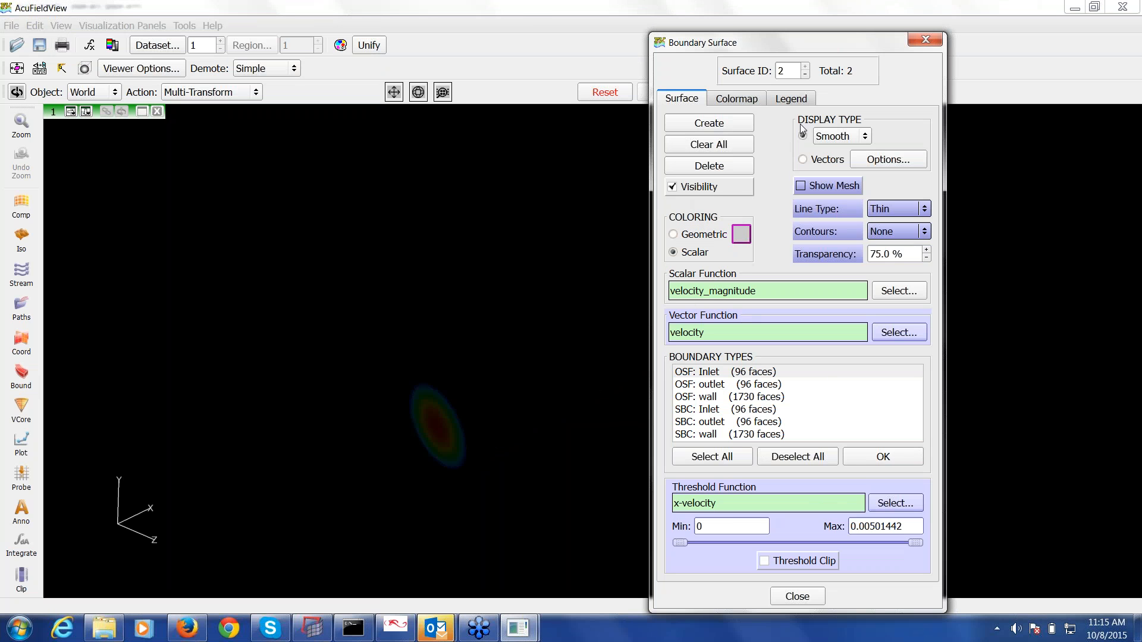
- Set the inlet boundary surface's transparency to 0% and its display type to Constant
drag(904, 256, 821, 252)
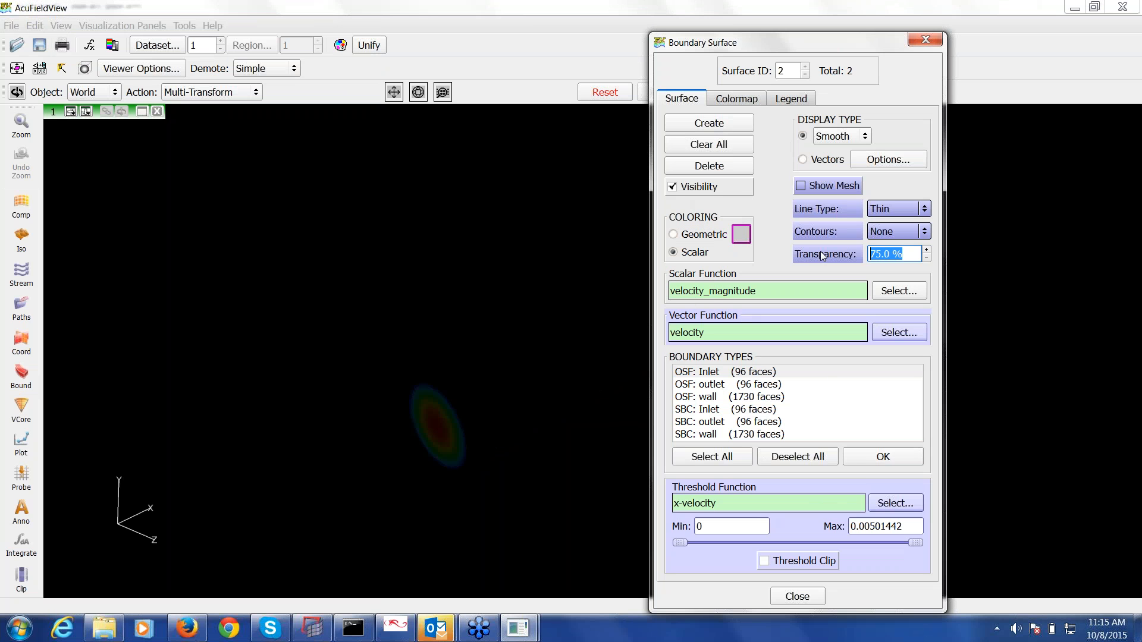
text(0)
key(Return)
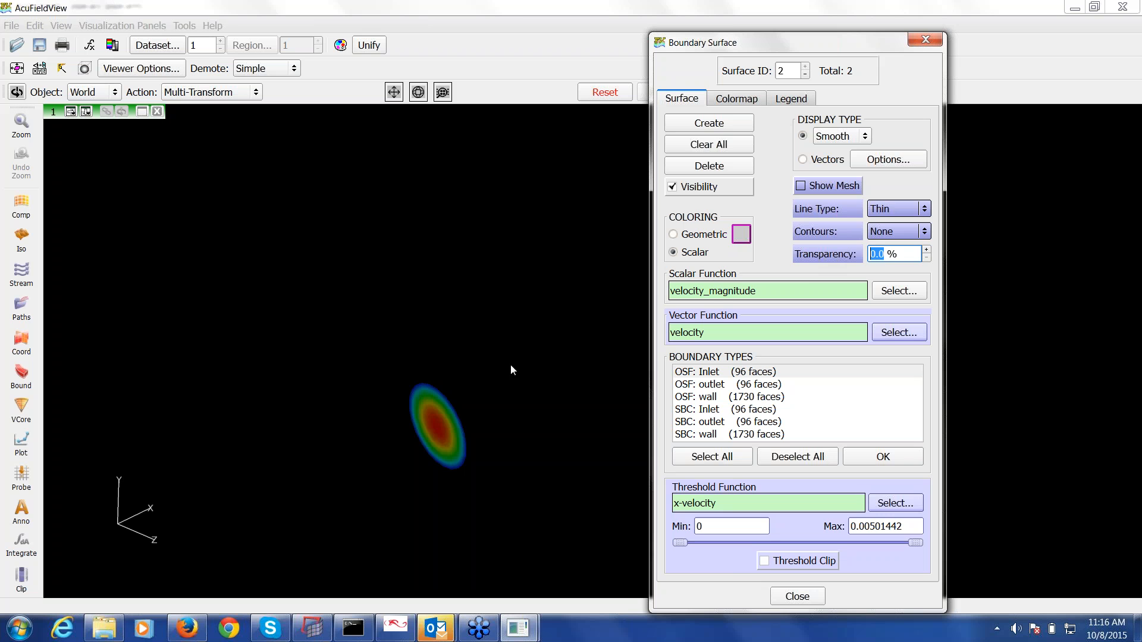
click(828, 138)
click(838, 103)
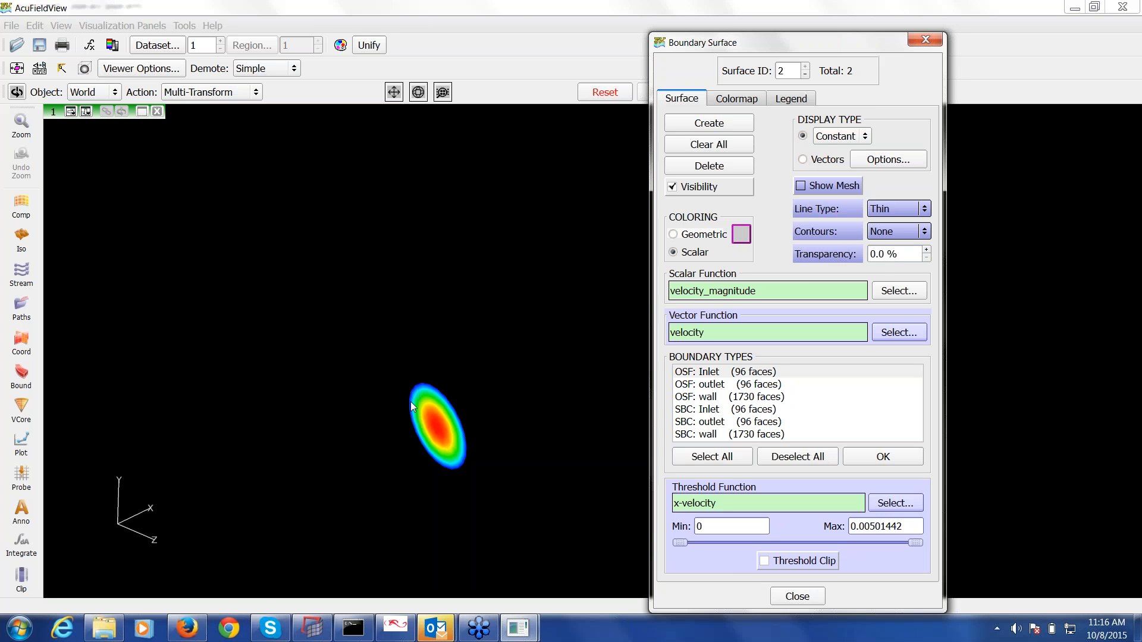
- Make the first boundary surface, the transparent grey pipe, visible again
middle_drag(411, 401, 393, 370)
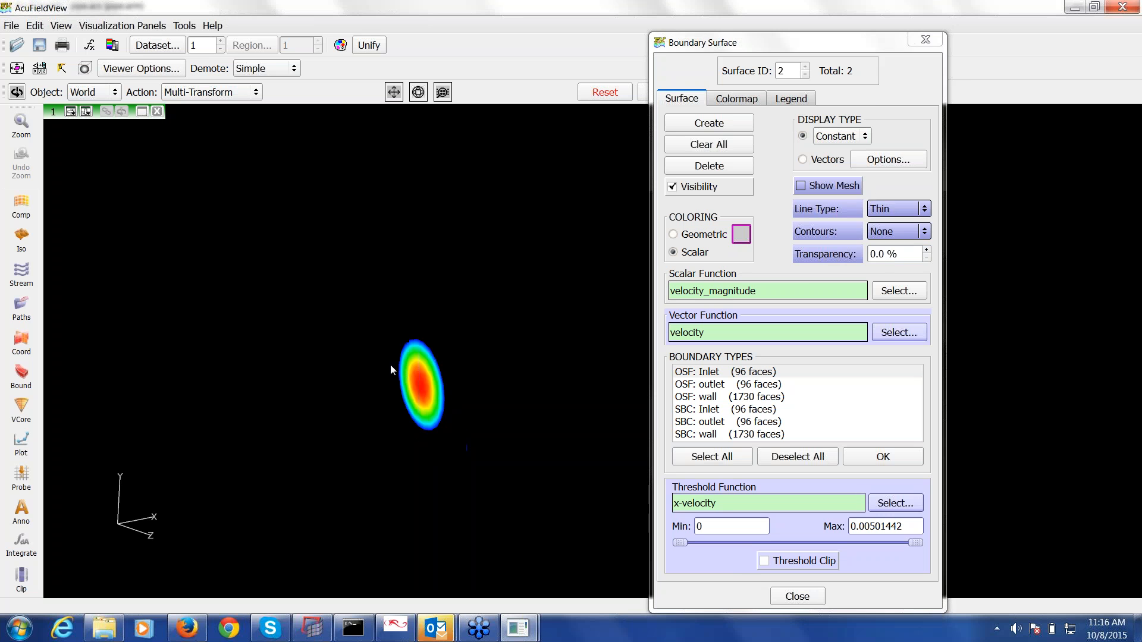
drag(392, 369, 242, 405)
click(805, 75)
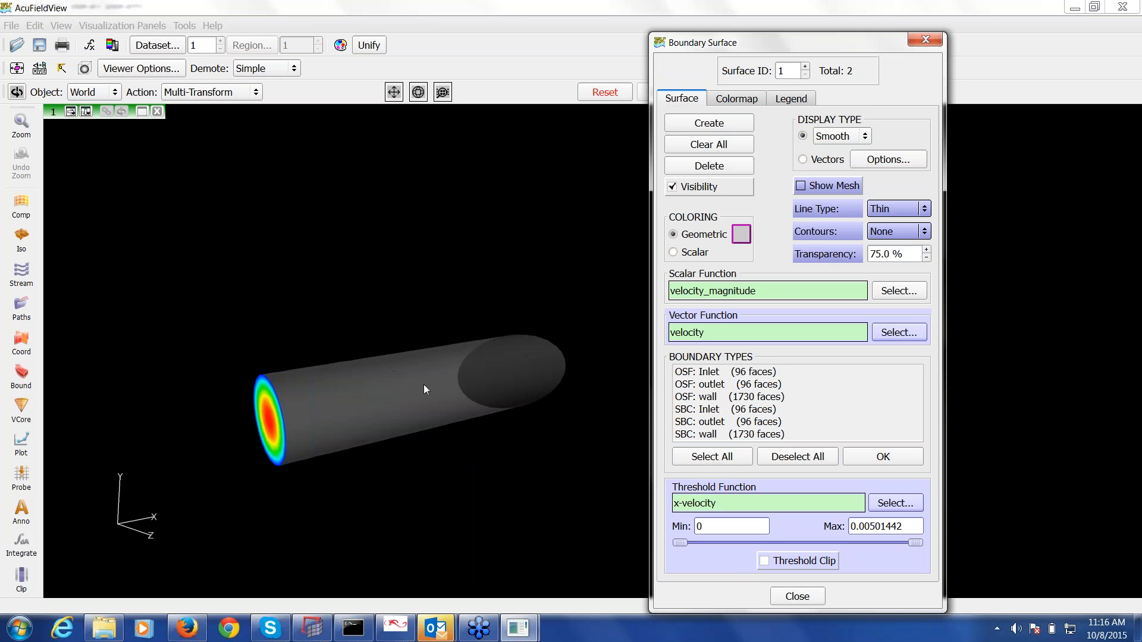
- Turn off the perspective display and close the boundary surface settings
middle_drag(443, 386, 431, 333)
click(60, 24)
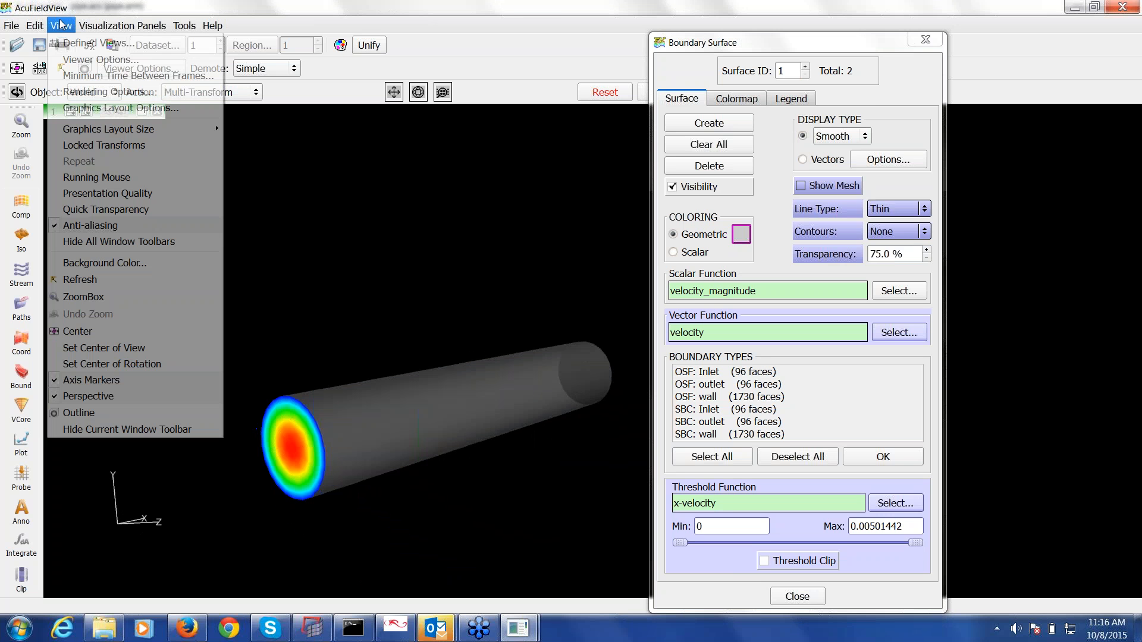
click(88, 397)
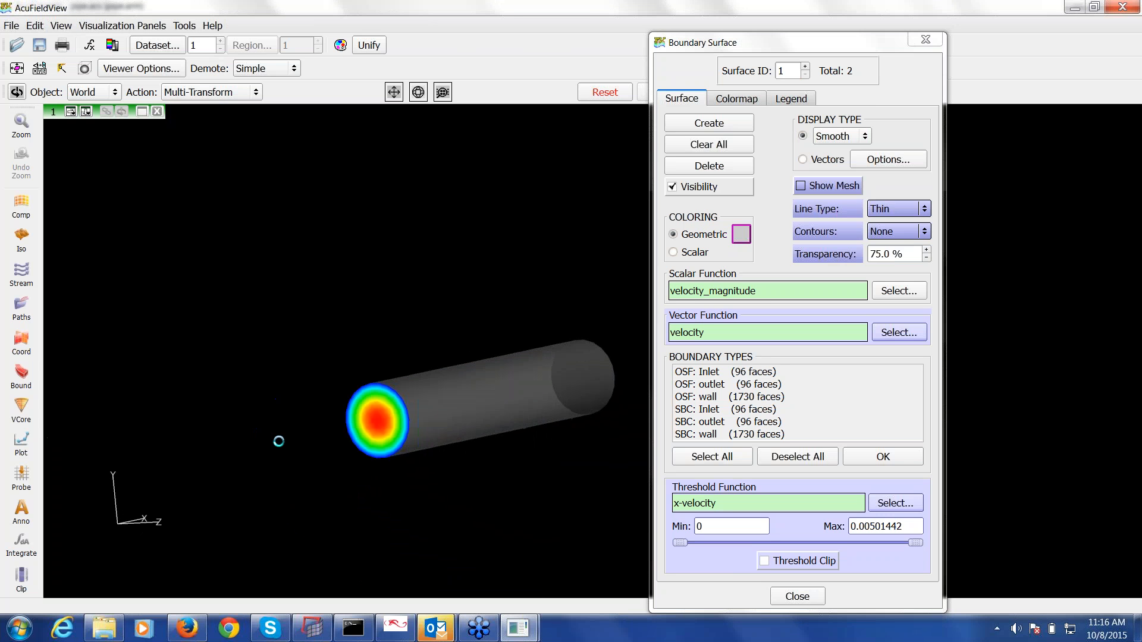
middle_drag(279, 441, 744, 386)
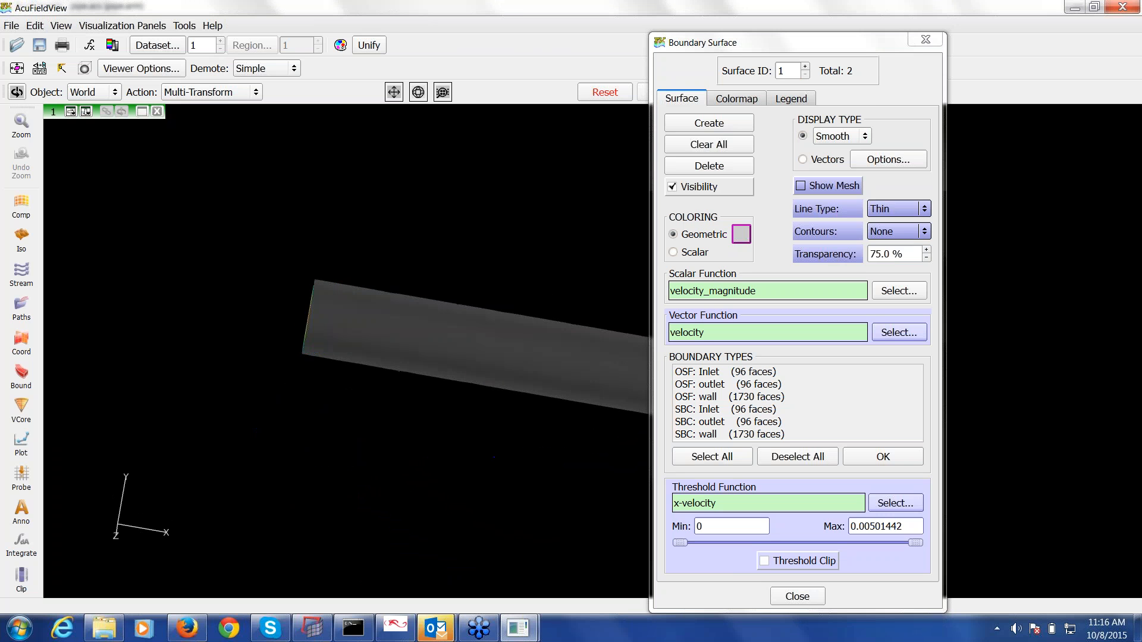
middle_drag(494, 457, 405, 505)
right_drag(456, 454, 914, 39)
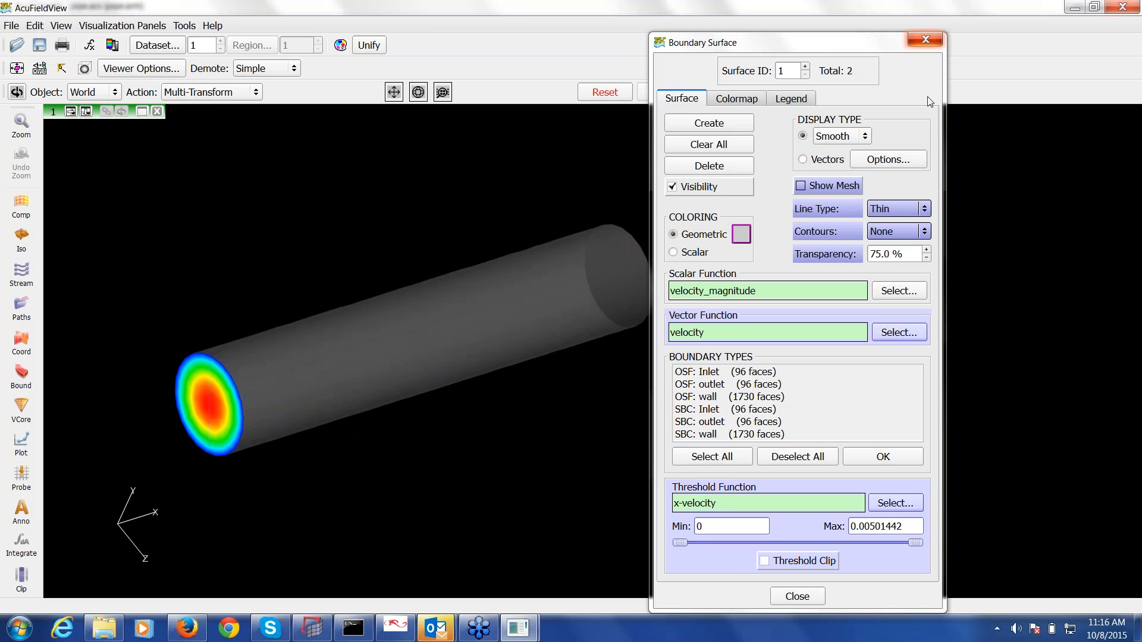
click(925, 39)
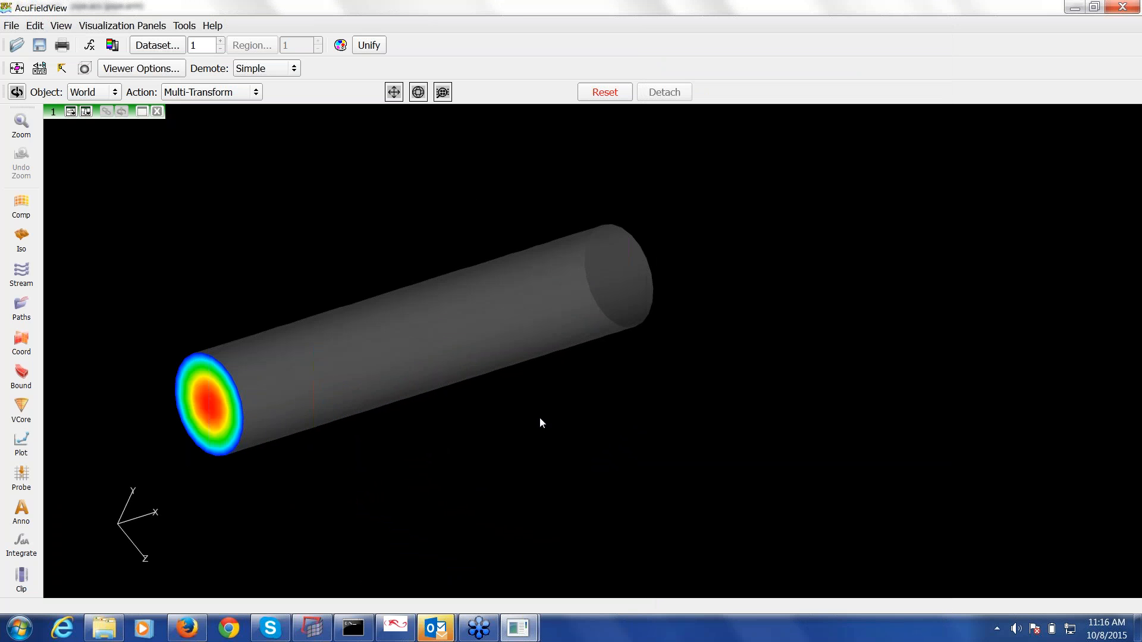
- Create a streamline rake in Seed a Surface mode with 1000 seeds on the pipe's inlet surface
click(24, 284)
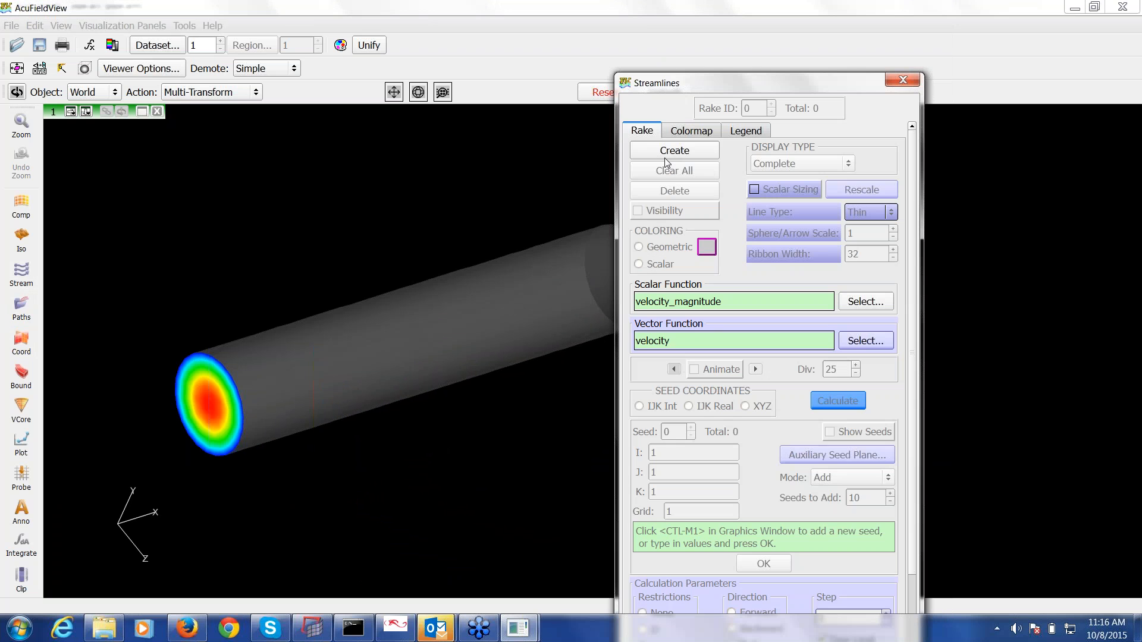
click(666, 155)
click(856, 481)
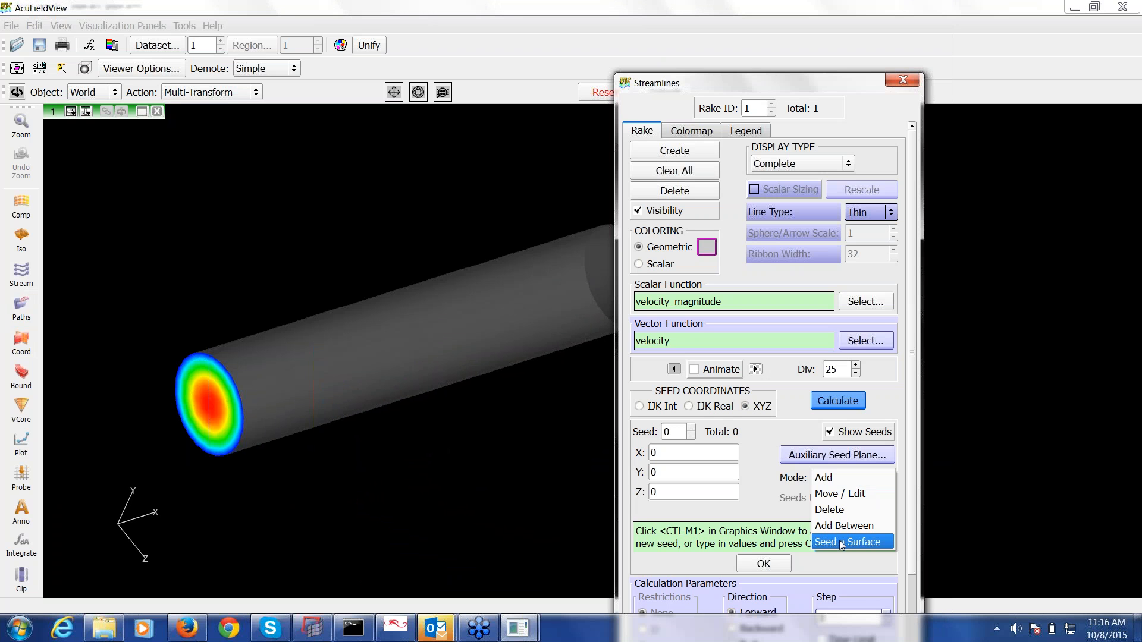
click(848, 542)
double_click(859, 497)
text(1000)
key(Return)
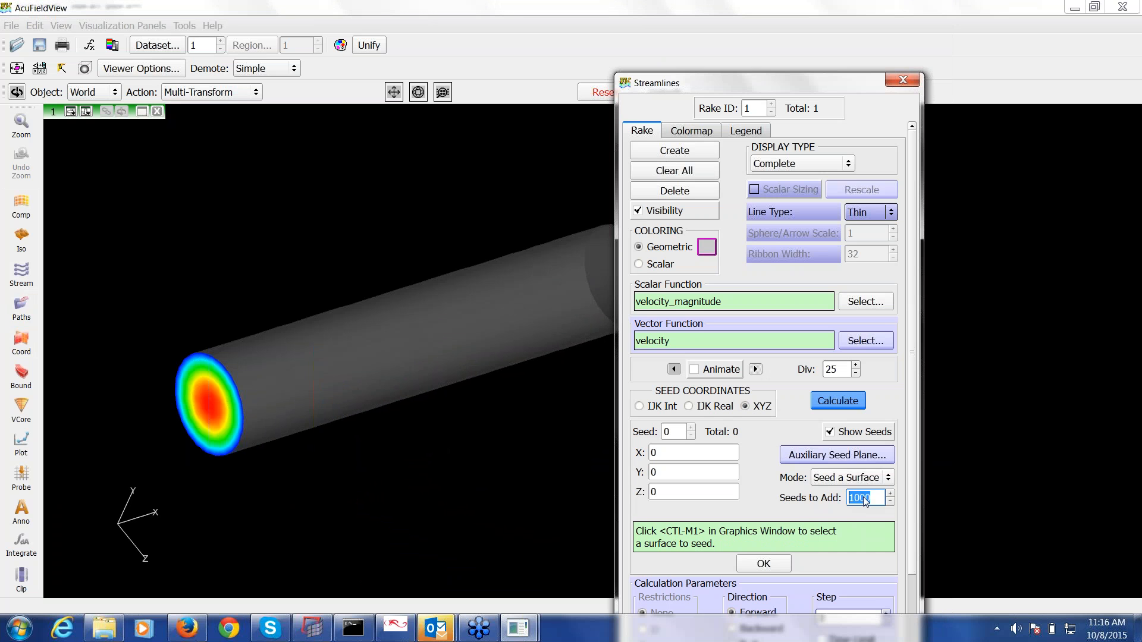
ctrl+click(212, 409)
click(763, 564)
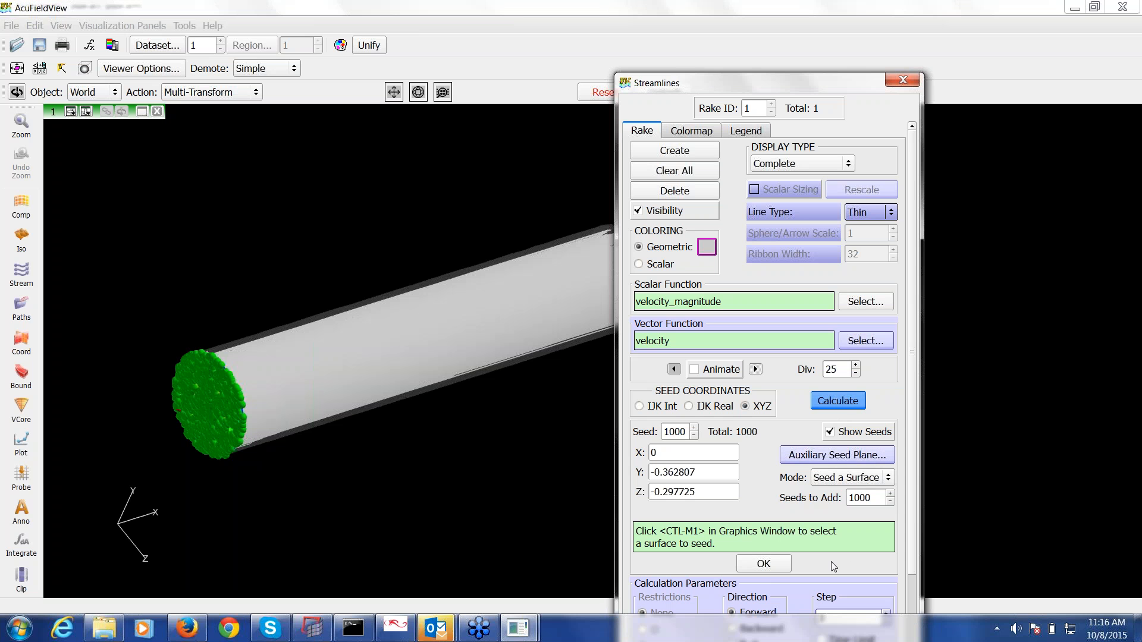
- Hide the streamline seeds and give the streamlines scalar coloring
click(830, 432)
click(660, 265)
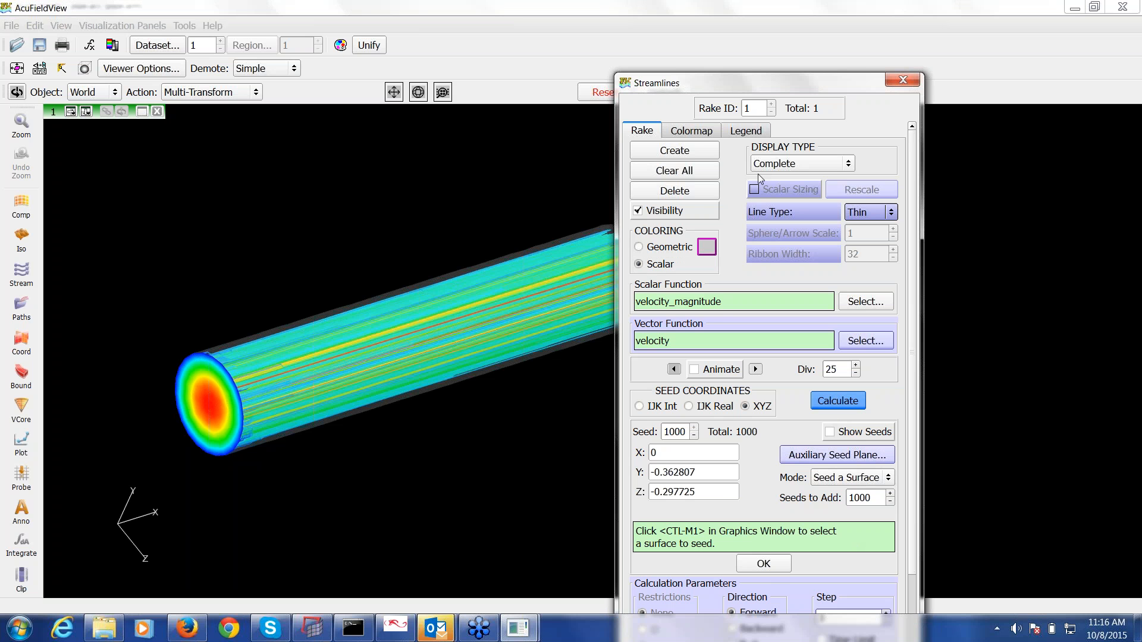
drag(769, 96, 802, 108)
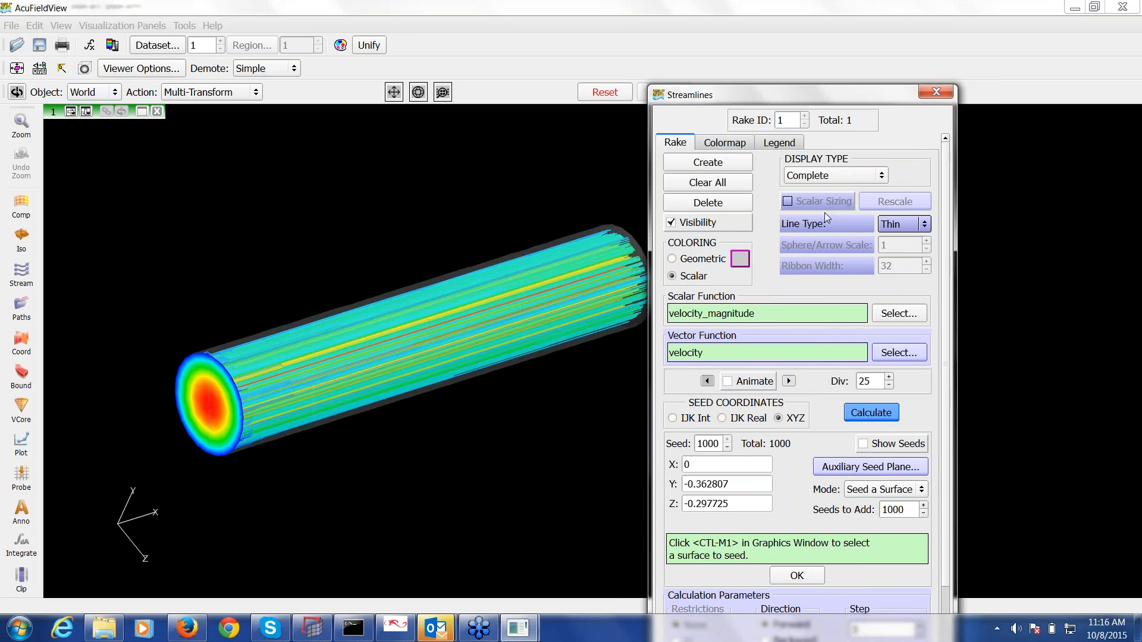
- Set the streamlines' display type to Filament & Arrows
click(833, 175)
click(833, 191)
click(833, 175)
click(833, 194)
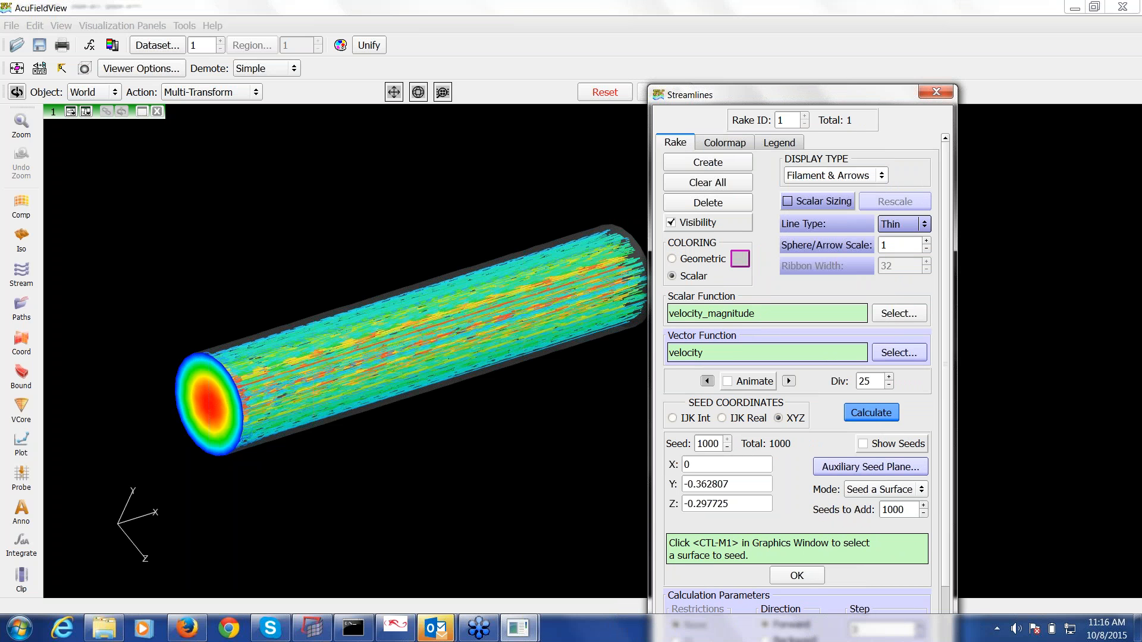
click(833, 175)
click(821, 191)
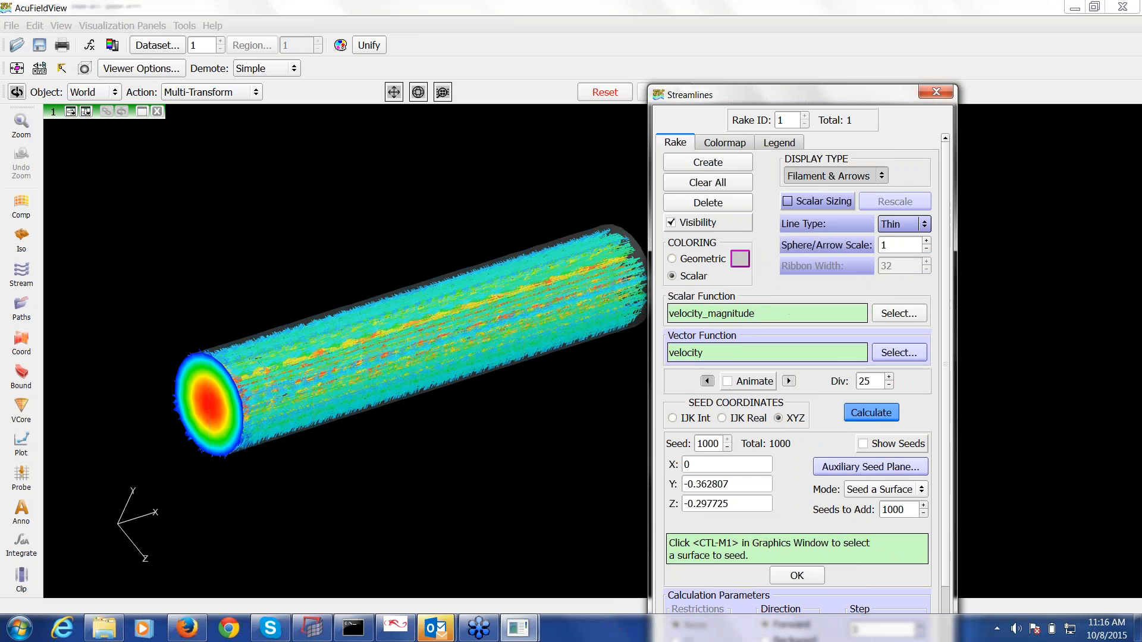
- Set the streamlines' display type to Growing and animate them
click(813, 174)
click(821, 191)
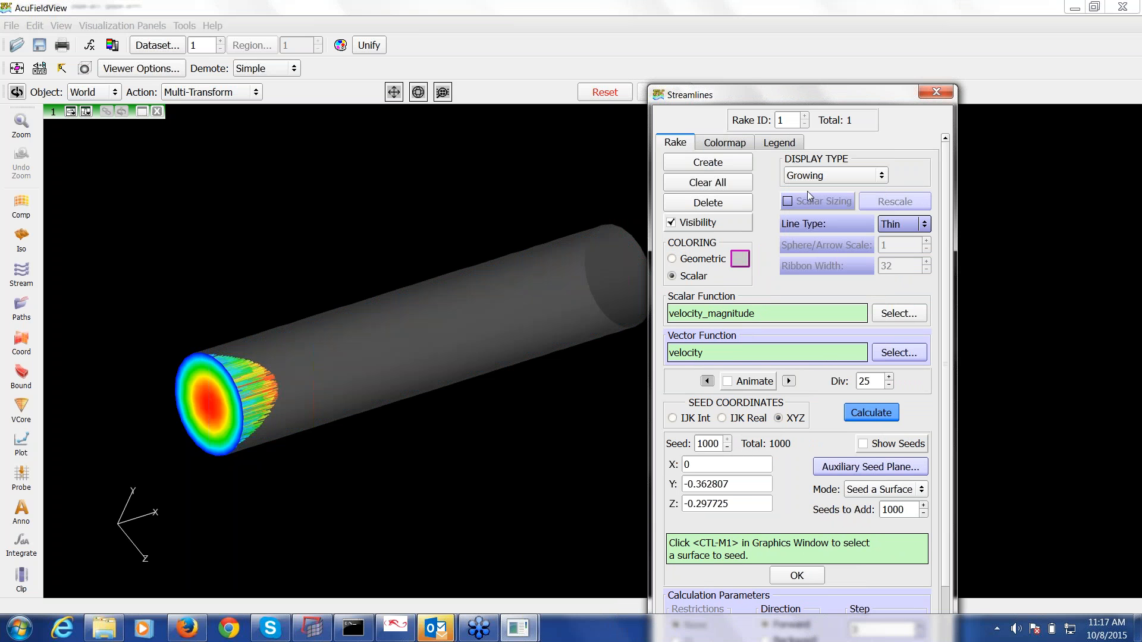
click(739, 382)
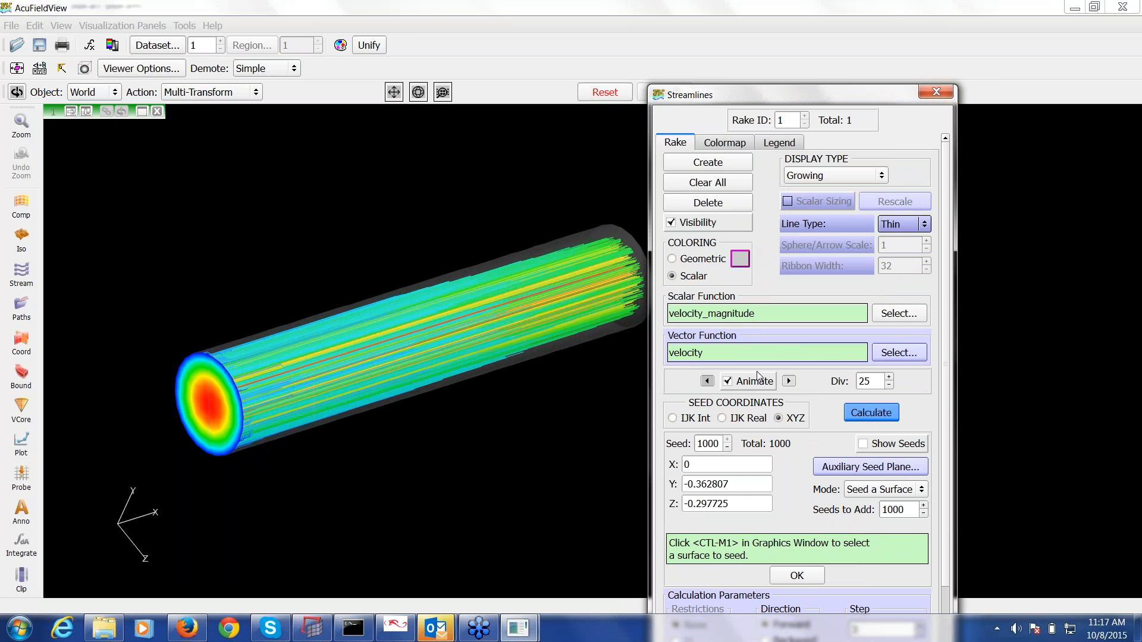
- Change the animated streamlines' display type to Spheres & Lines, Spheres and finally Lines of Spheres
click(827, 176)
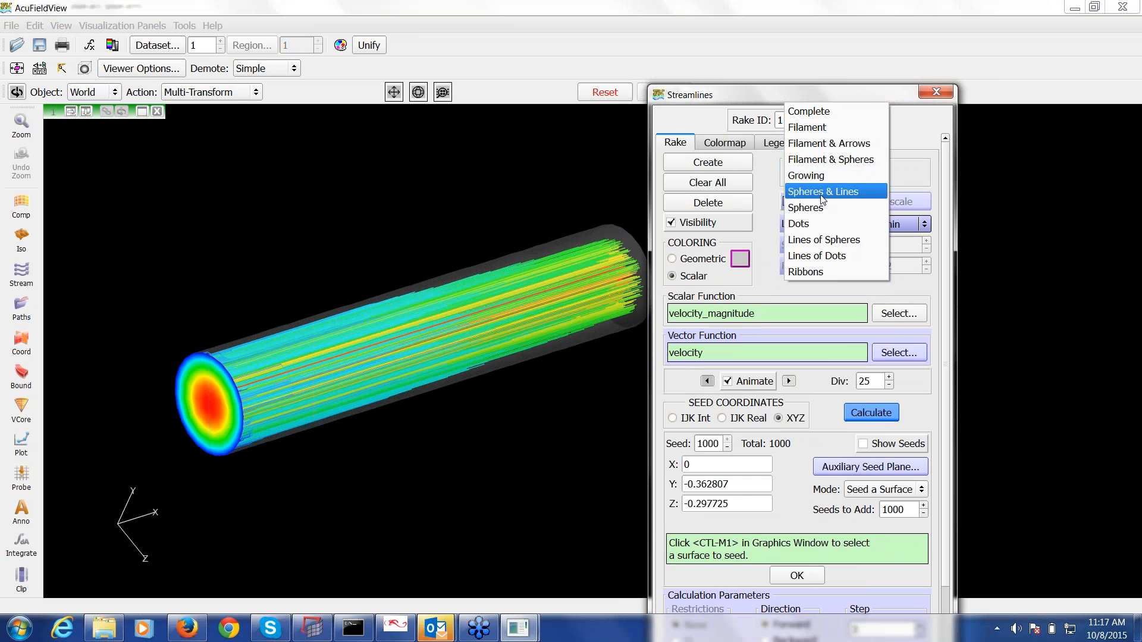
click(822, 191)
click(821, 175)
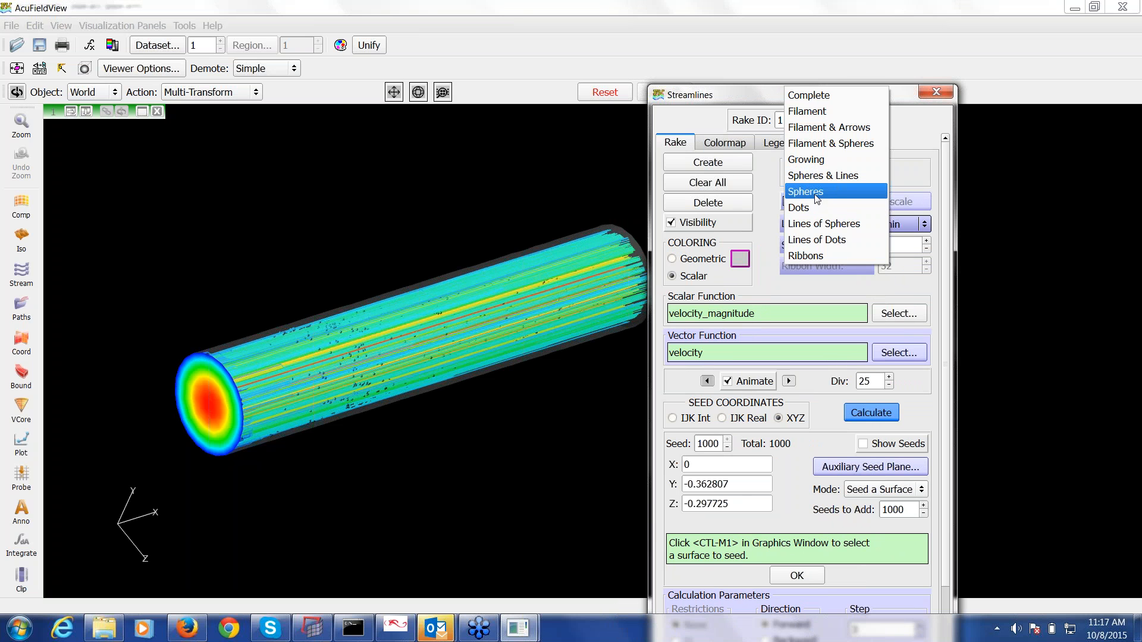
click(817, 191)
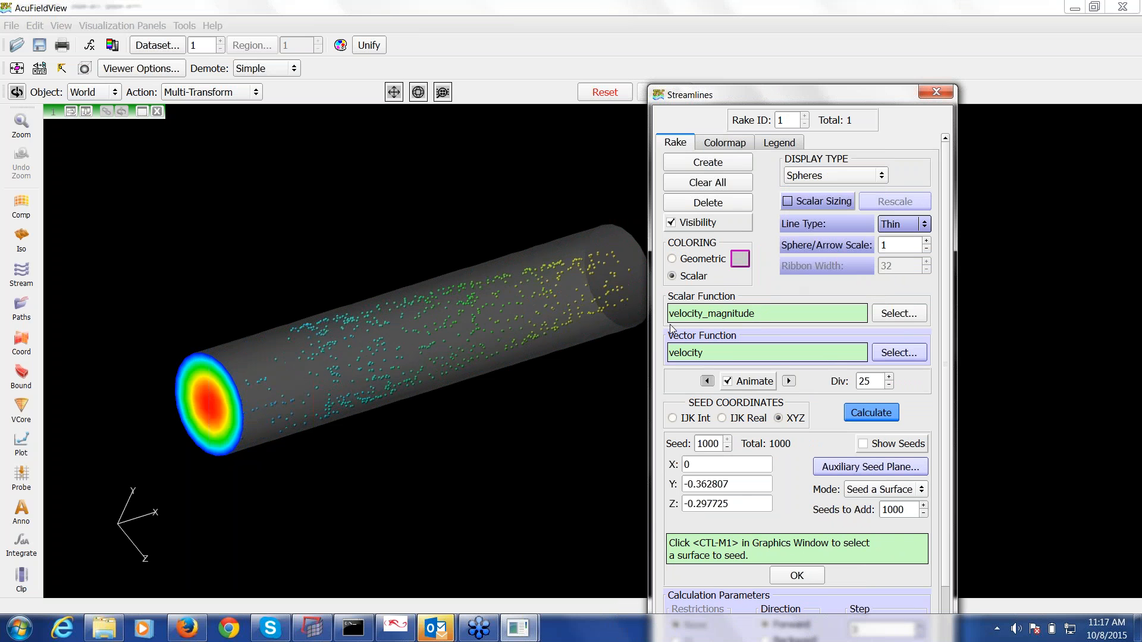
click(833, 176)
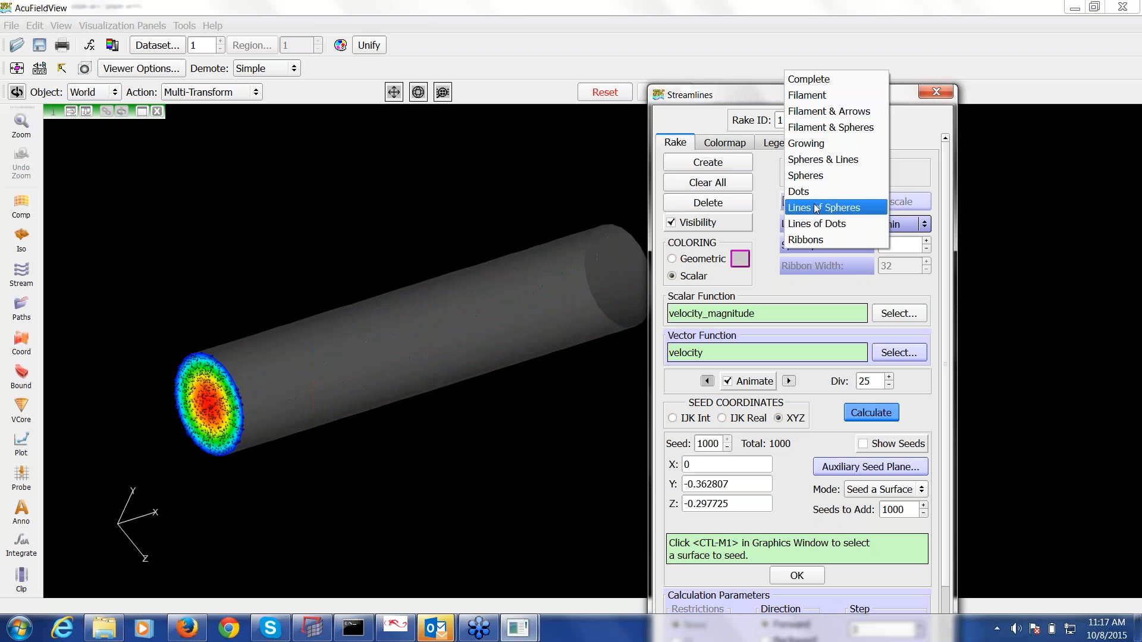
click(818, 207)
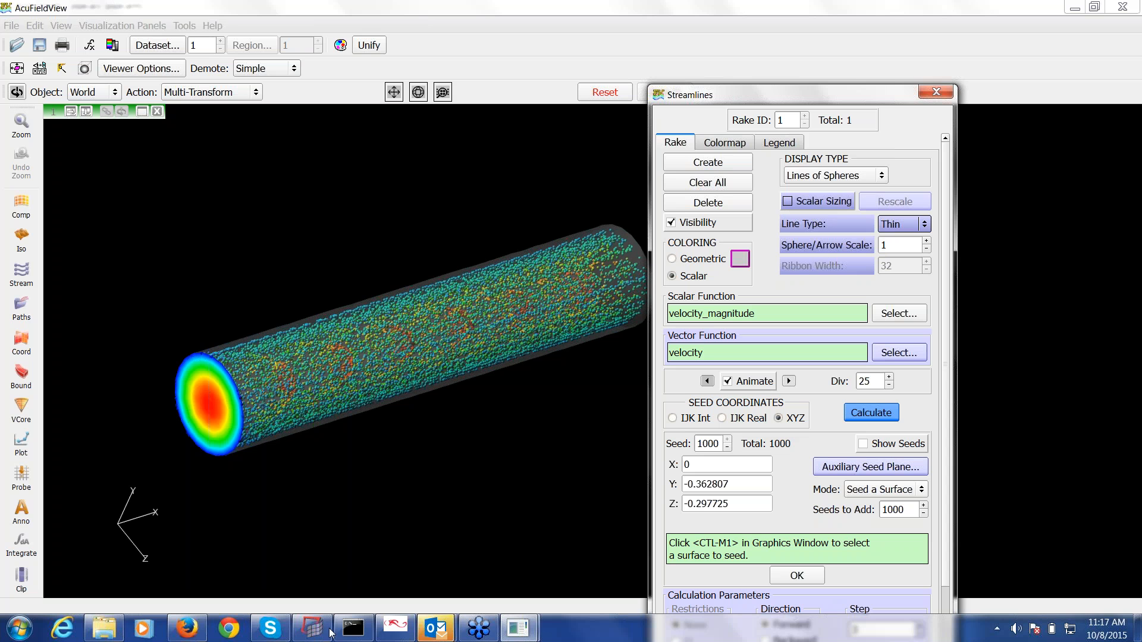
- Dismiss the AcuProbe window and switch back to the streamline animation in AcuFieldView
click(395, 634)
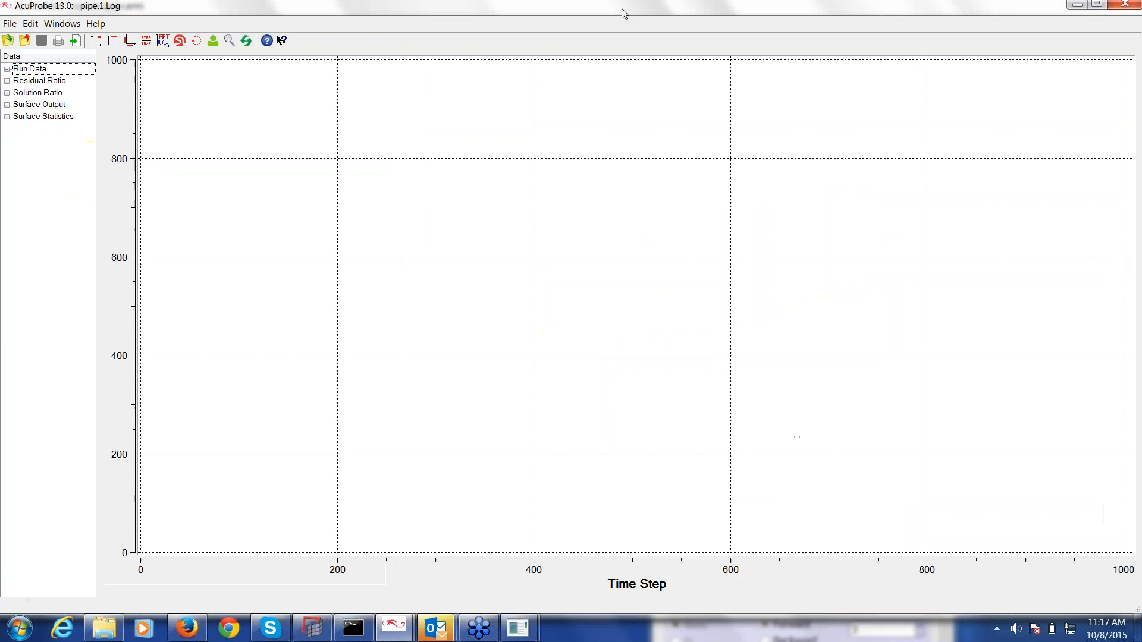
drag(622, 11, 457, 170)
click(952, 168)
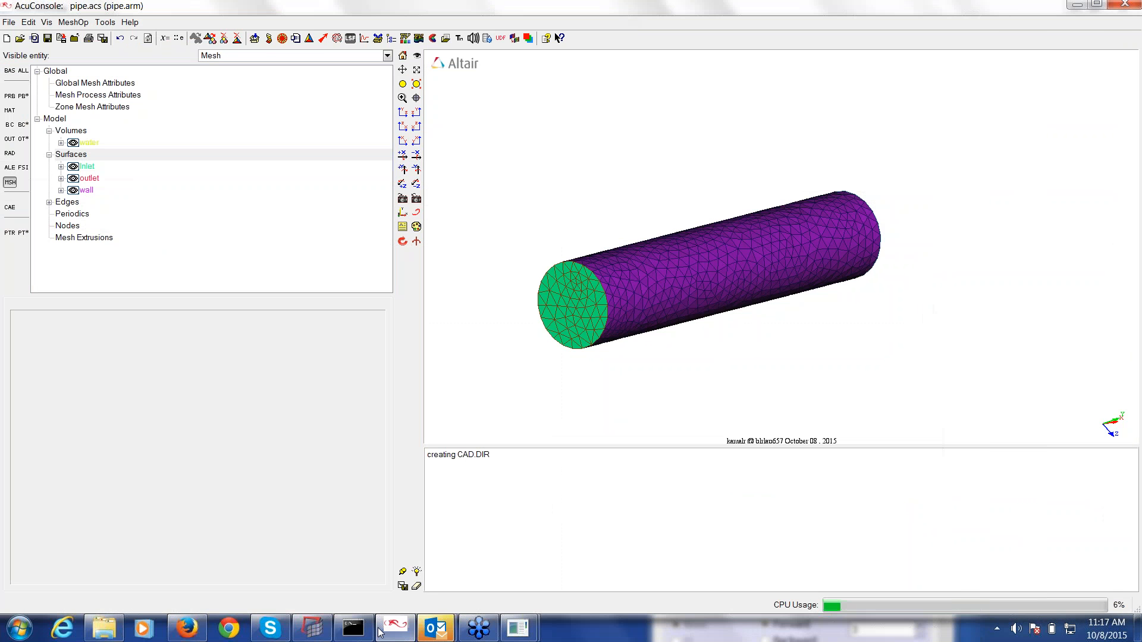
mouse_move(520, 631)
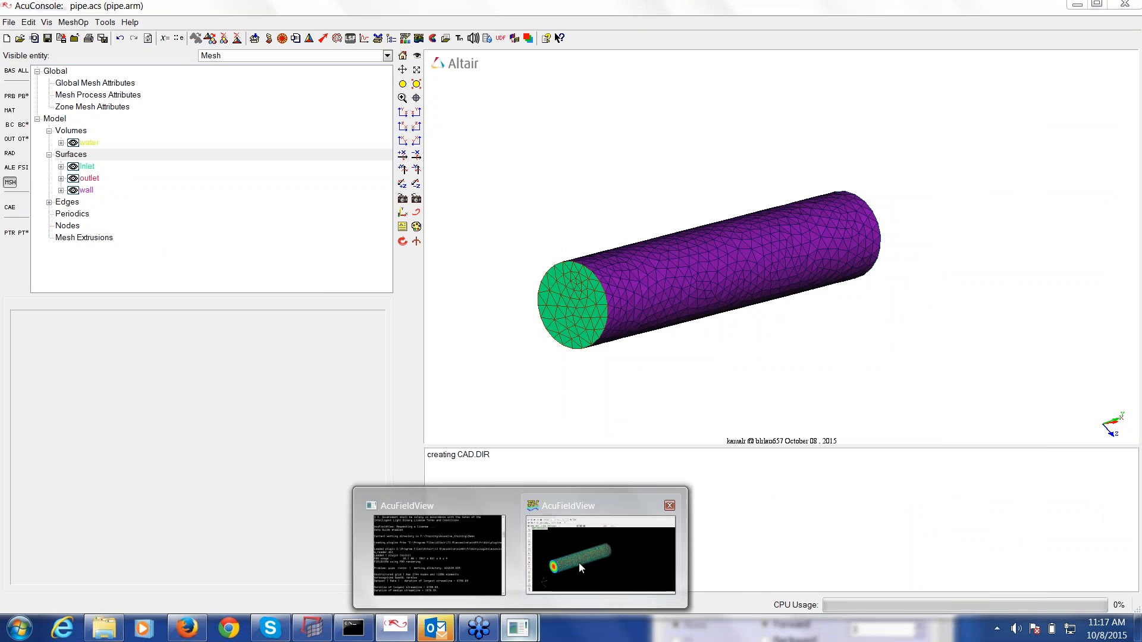
click(579, 559)
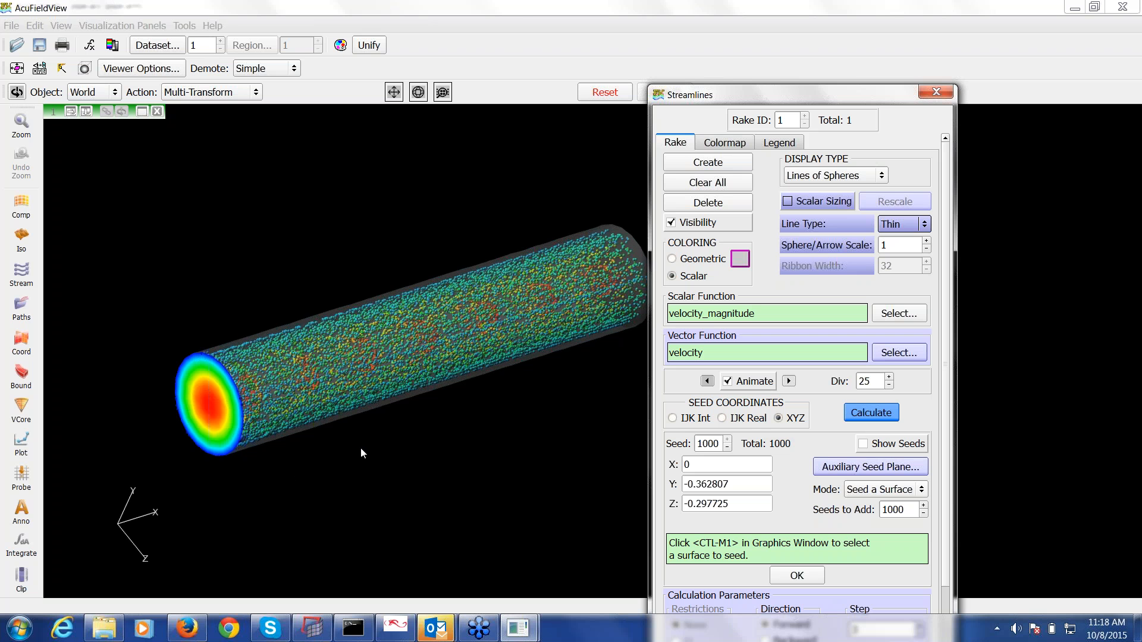
- Open 01_external_aero_intro.pptx from the Acusolve_training Aero folder and start its slide show from the beginning
click(105, 628)
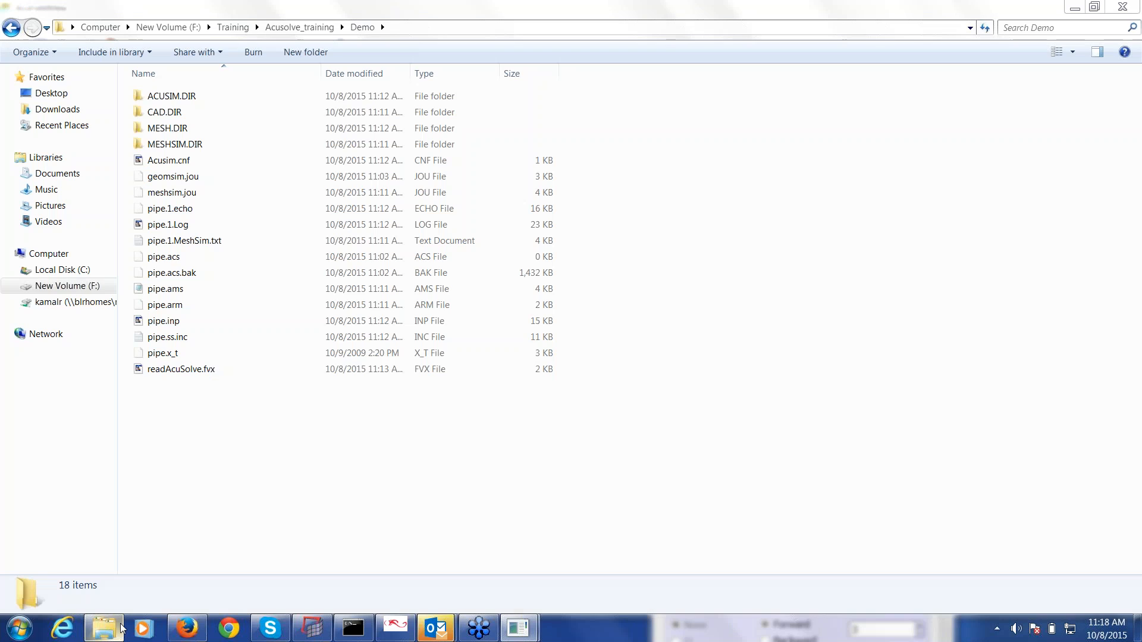
click(11, 27)
double_click(156, 112)
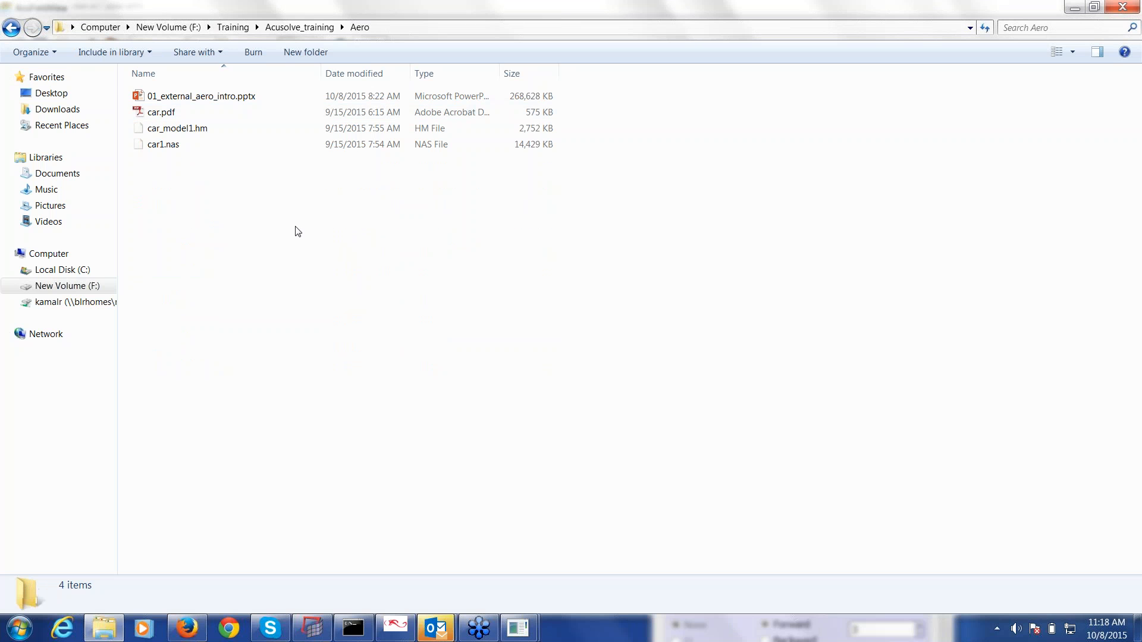
double_click(245, 103)
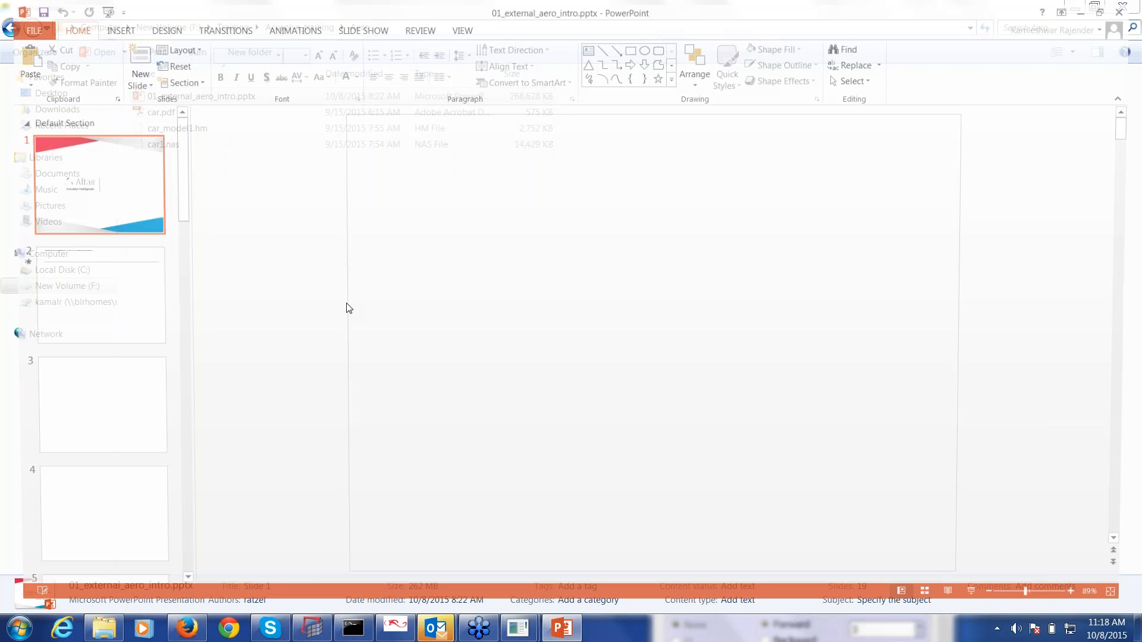
key(F5)
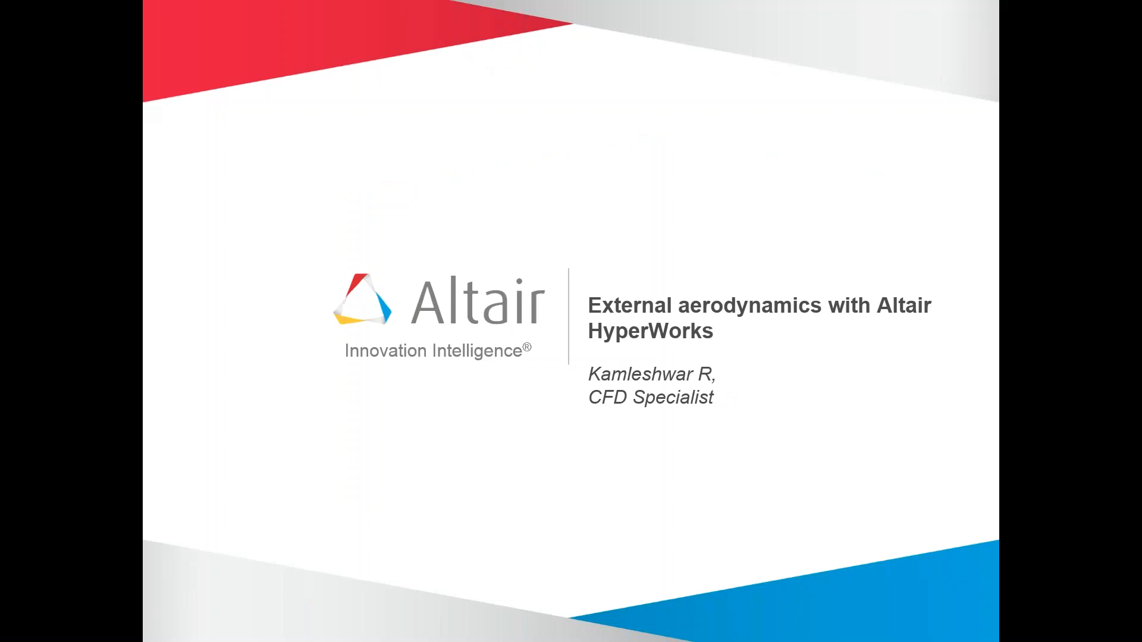
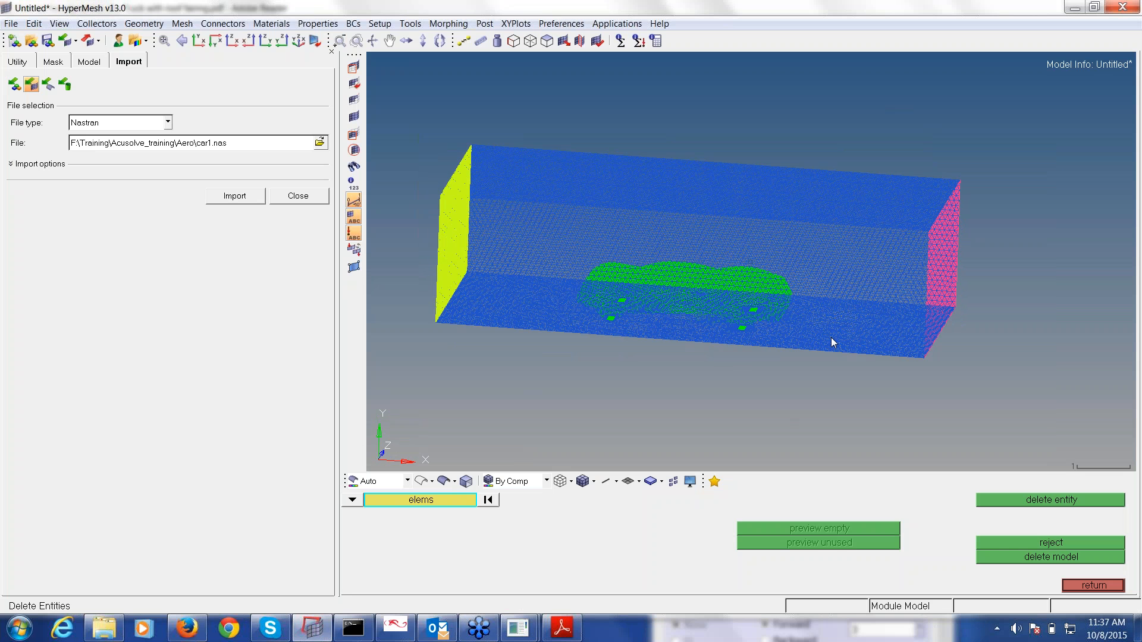
- Check the fluid domain dimensions in Figure 3 of the truck aerodynamics PDF in Adobe Reader, and return to HyperMesh
ctrl+drag(821, 388, 751, 258)
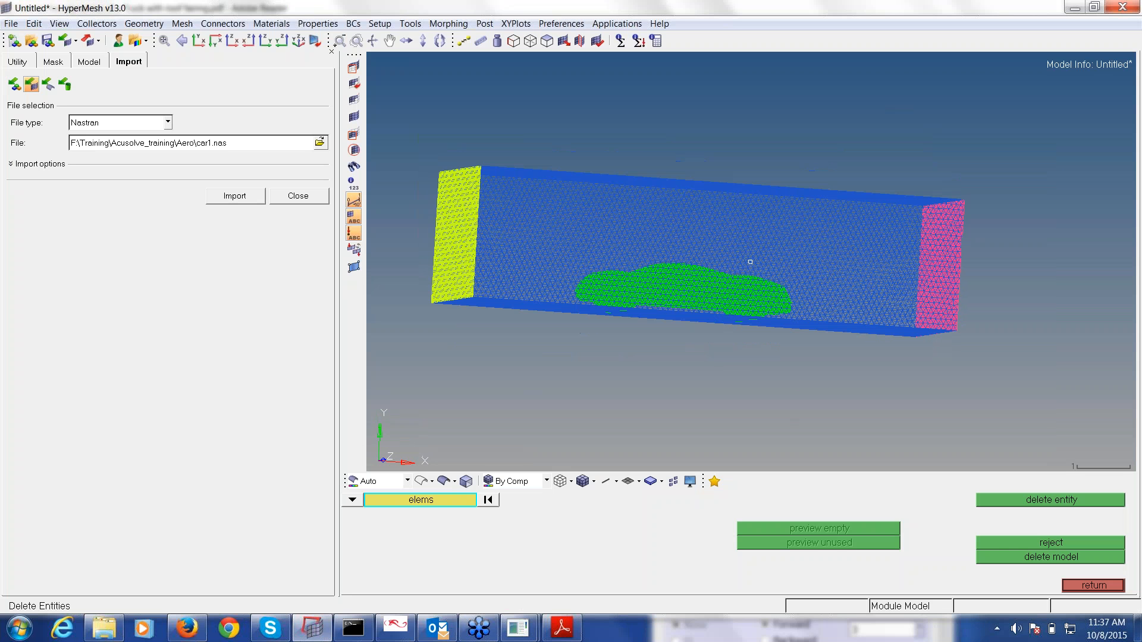
click(563, 629)
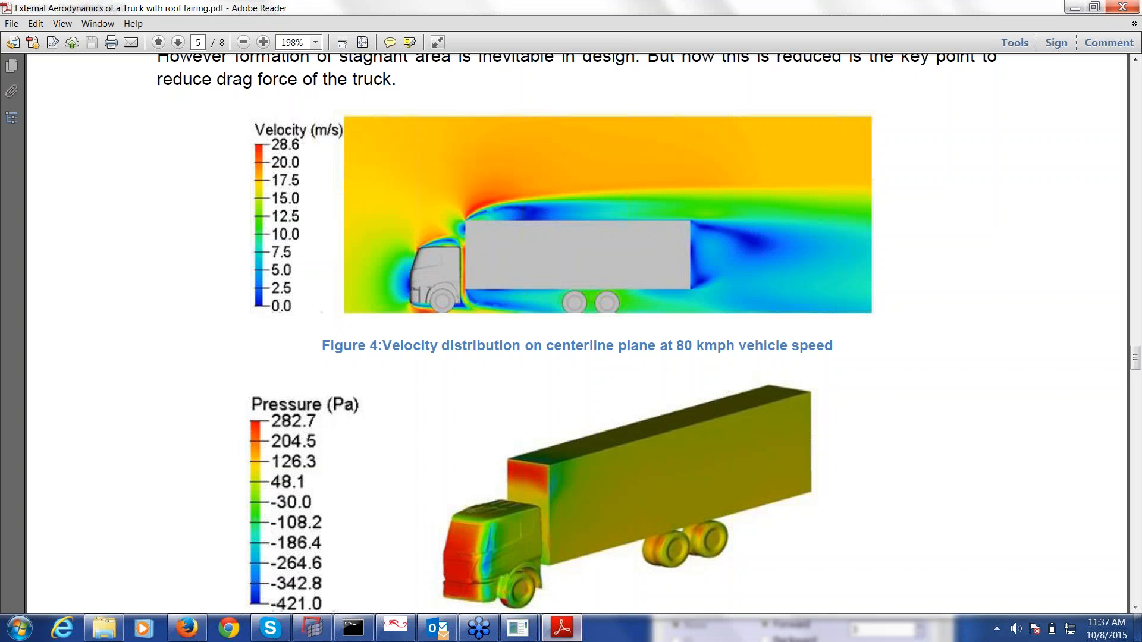
scroll(571, 333, up, 3)
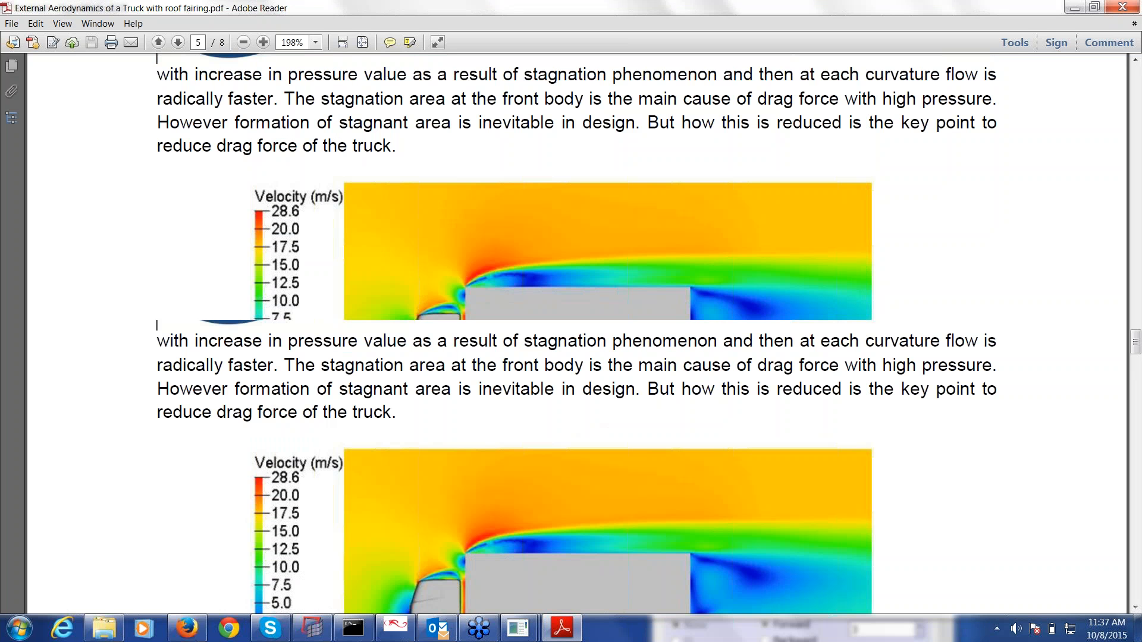
scroll(555, 514, up, 15)
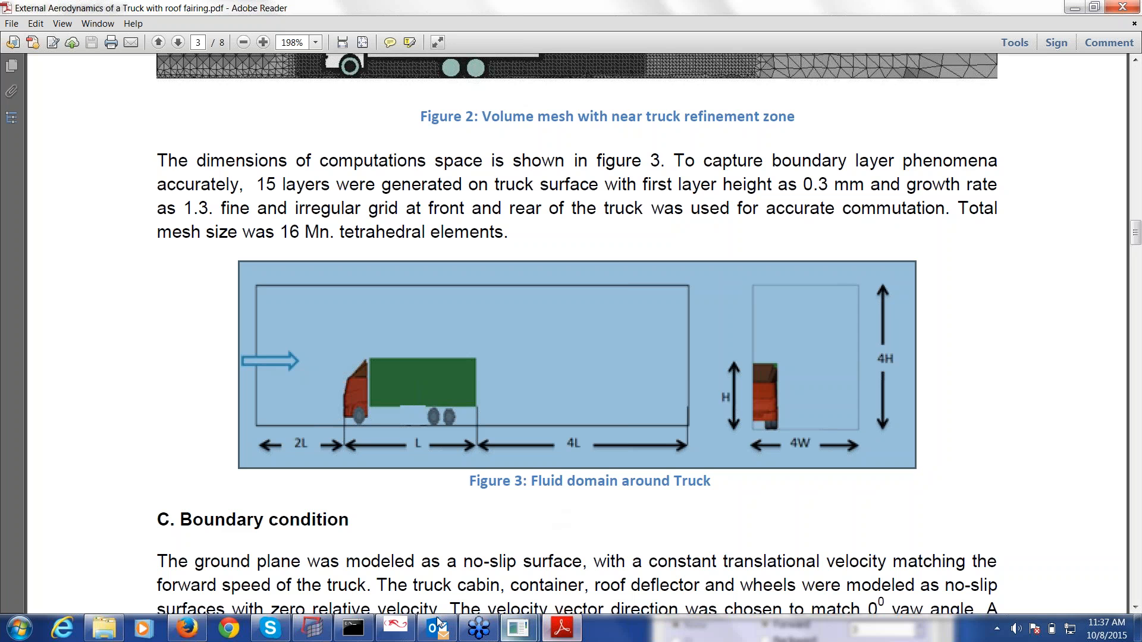
click(399, 622)
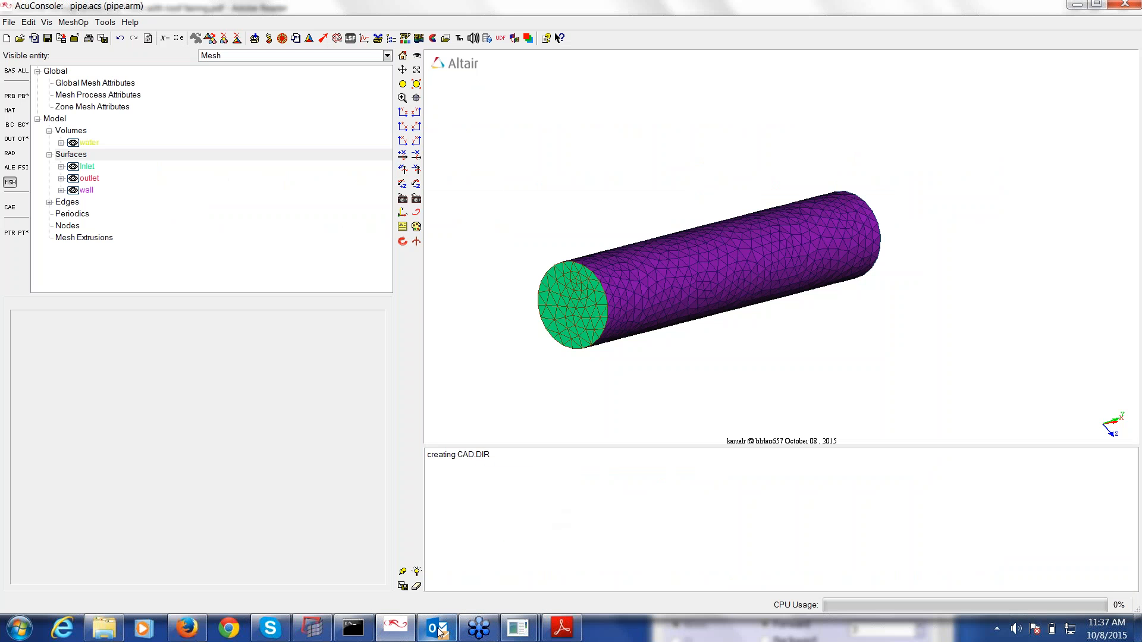
click(312, 627)
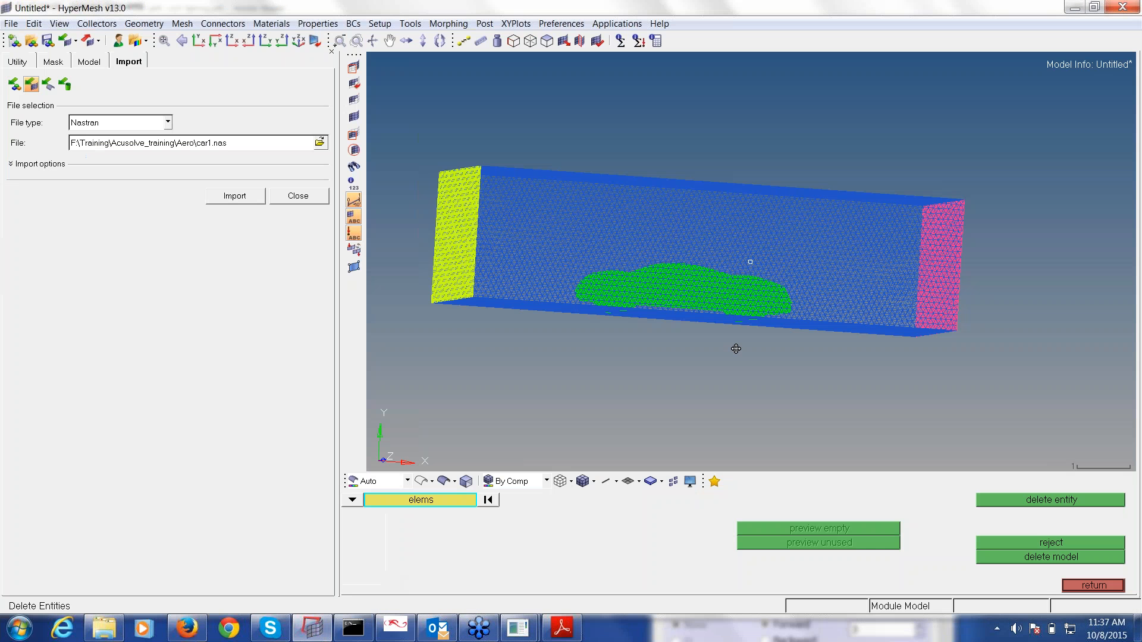
- Examine the surface mesh on the outer walls of the box-shaped fluid domain
mouse_move(736, 348)
ctrl+mouse_down()
mouse_move(712, 375)
mouse_move(722, 360)
mouse_move(612, 299)
ctrl+mouse_up()
scroll(611, 299, up, 8)
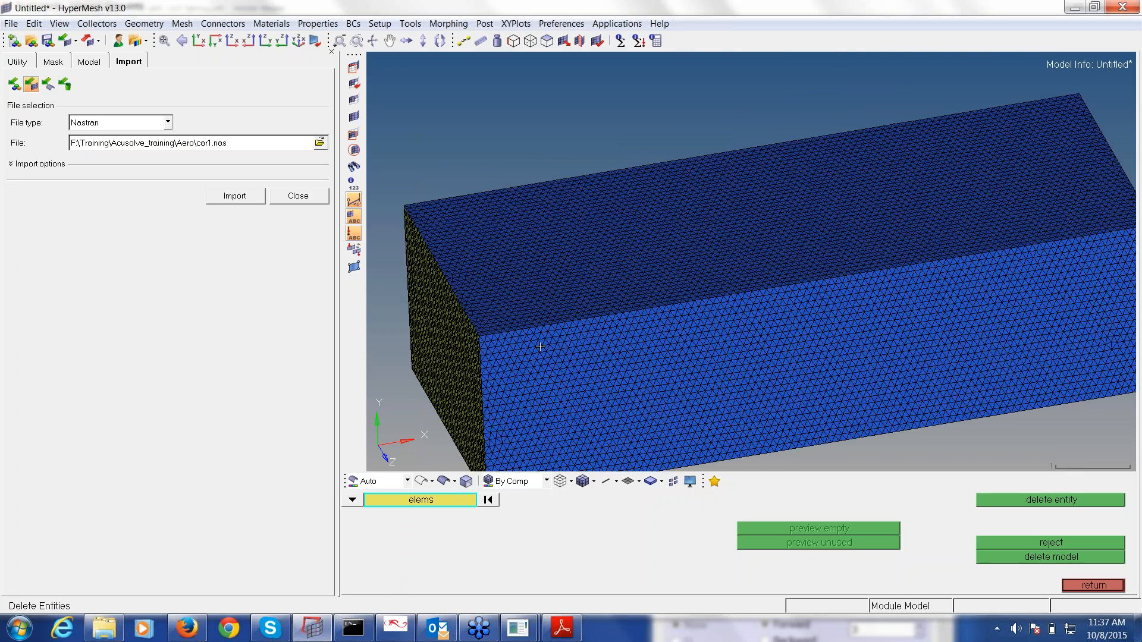
ctrl+scroll(534, 357, up, 3)
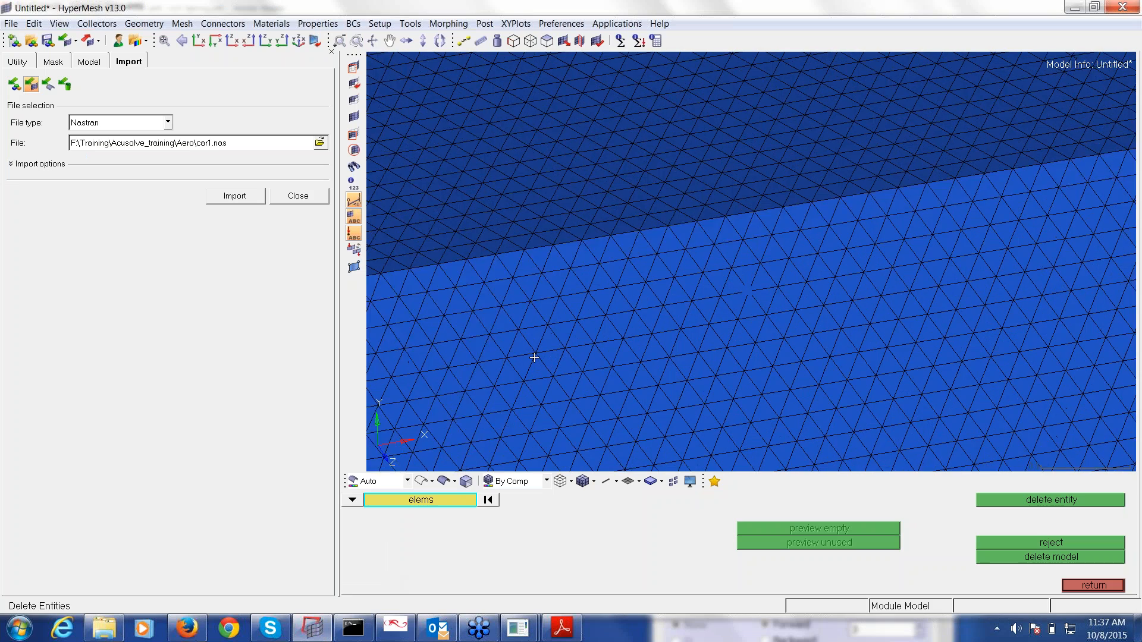
ctrl+scroll(747, 289, down, 3)
ctrl+drag(751, 261, 755, 178)
ctrl+right_drag(750, 262, 677, 266)
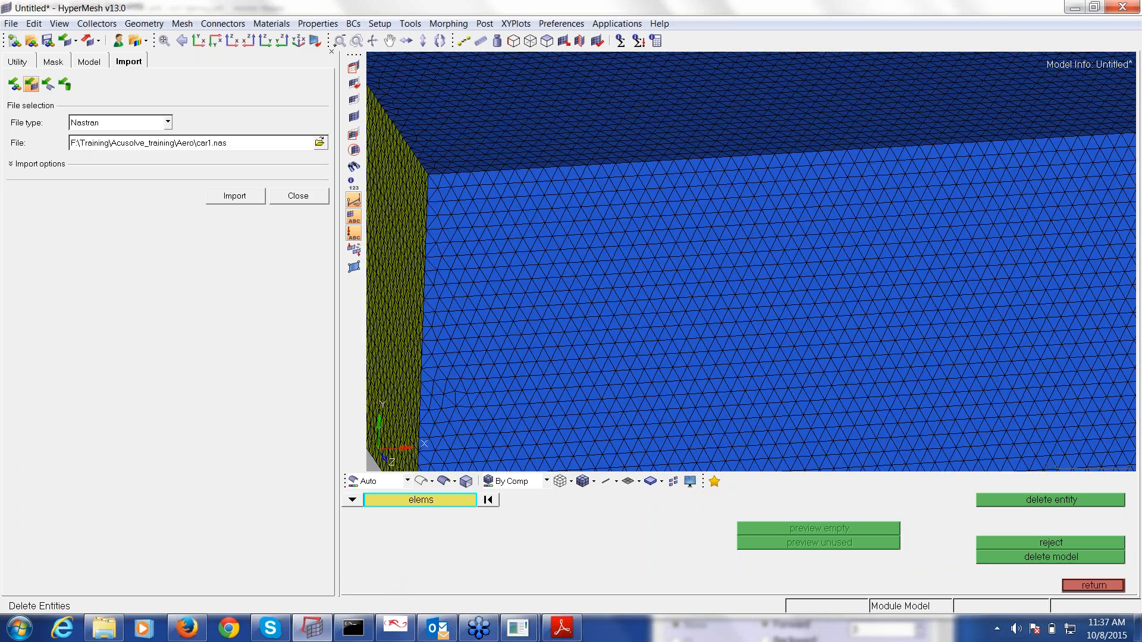
ctrl+scroll(425, 354, down, 3)
- Hide the walls and Inlet components to expose the car
key(d)
right_click(667, 297)
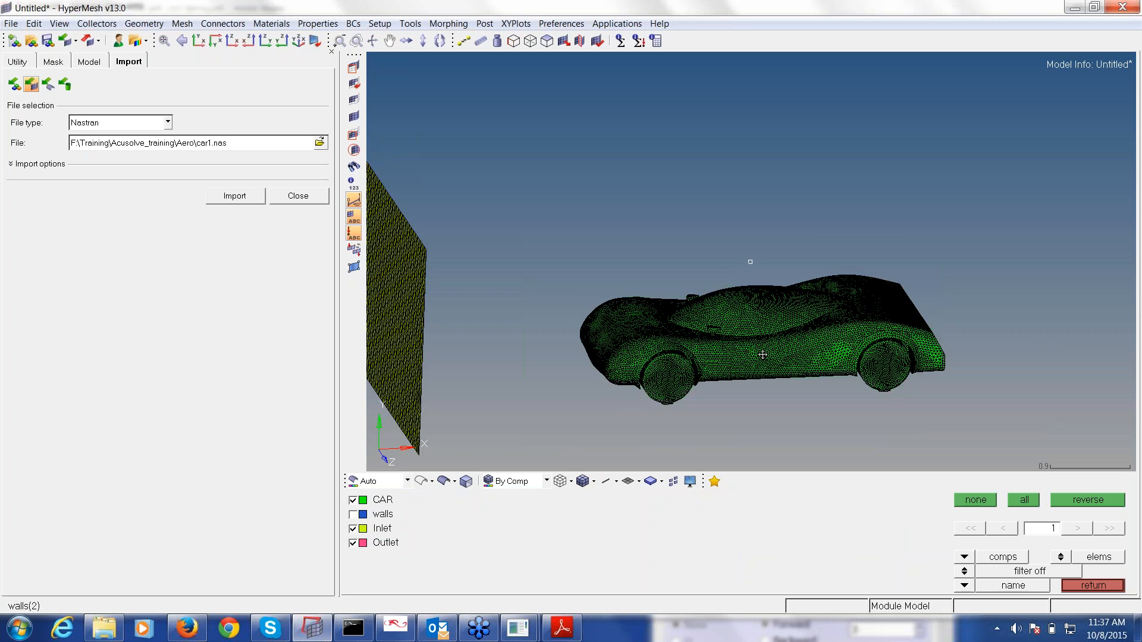
ctrl+drag(758, 300, 763, 375)
right_click(428, 364)
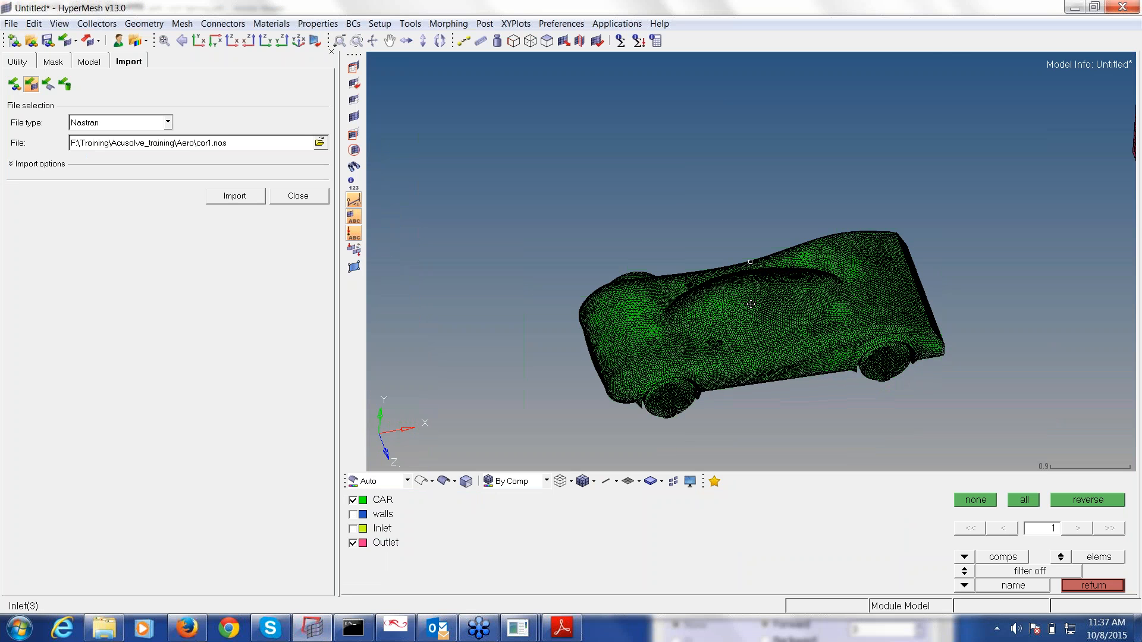
- Examine the car's surface mesh on the front, canopy, mirrors, wheels and side of the body
ctrl+drag(751, 304, 750, 283)
ctrl+scroll(750, 261, up, 2)
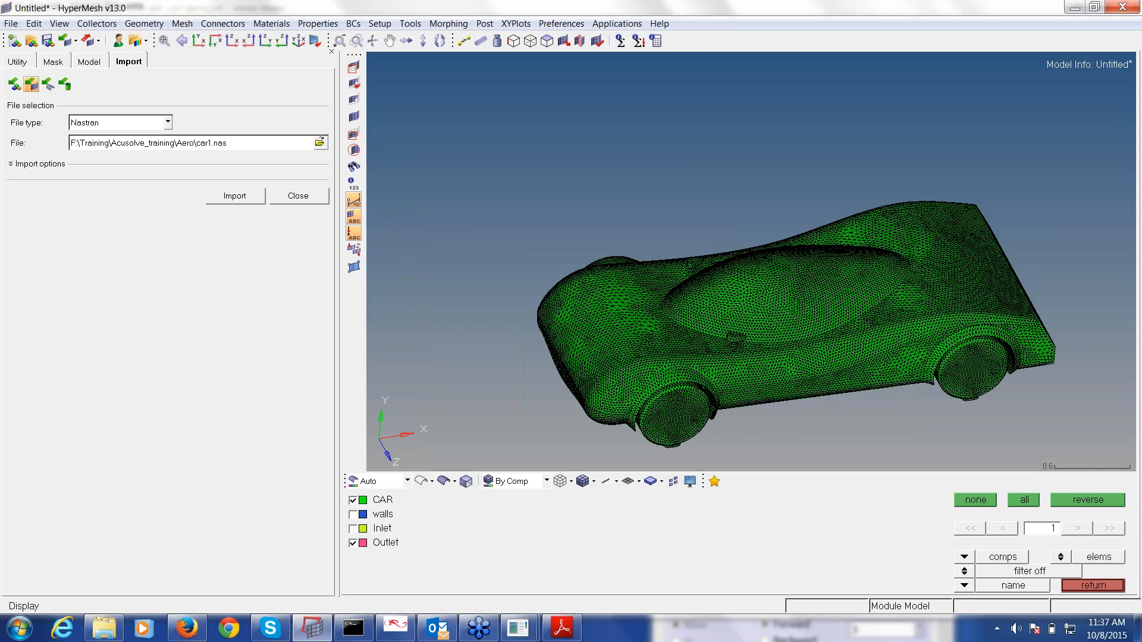
ctrl+scroll(602, 329, up, 4)
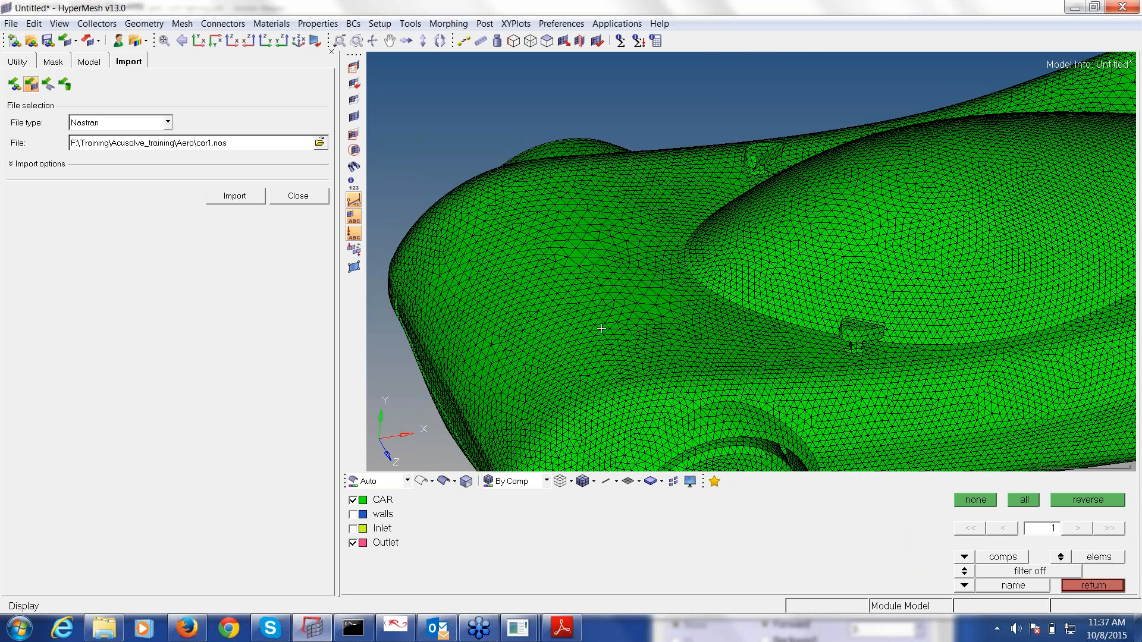
ctrl+scroll(602, 329, down, 4)
ctrl+drag(602, 329, 663, 291)
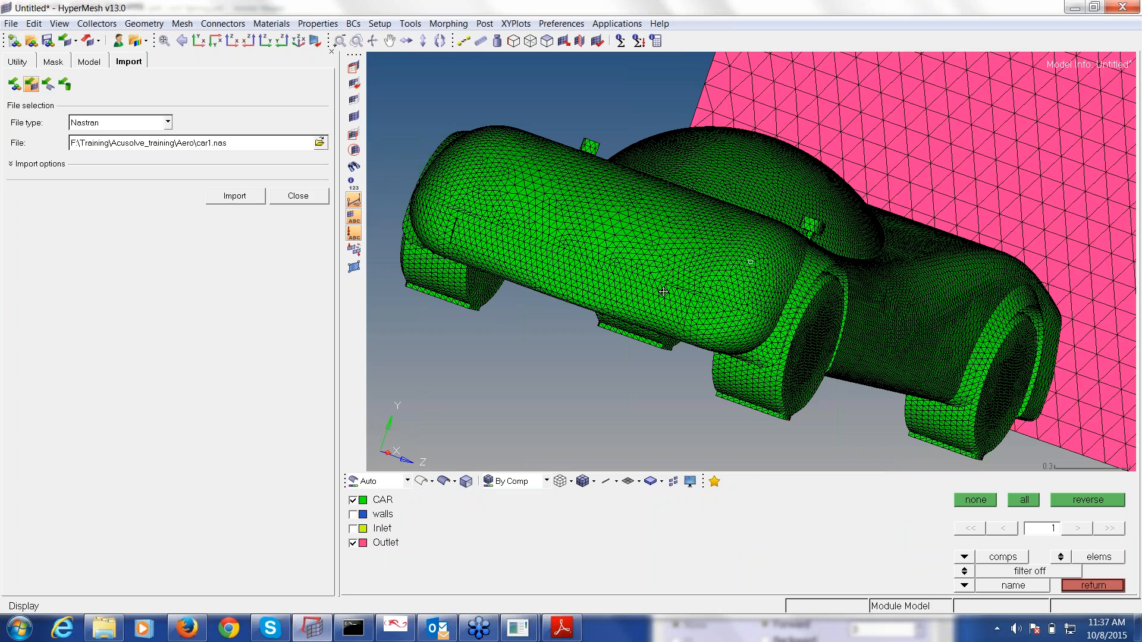
ctrl+drag(664, 291, 603, 245)
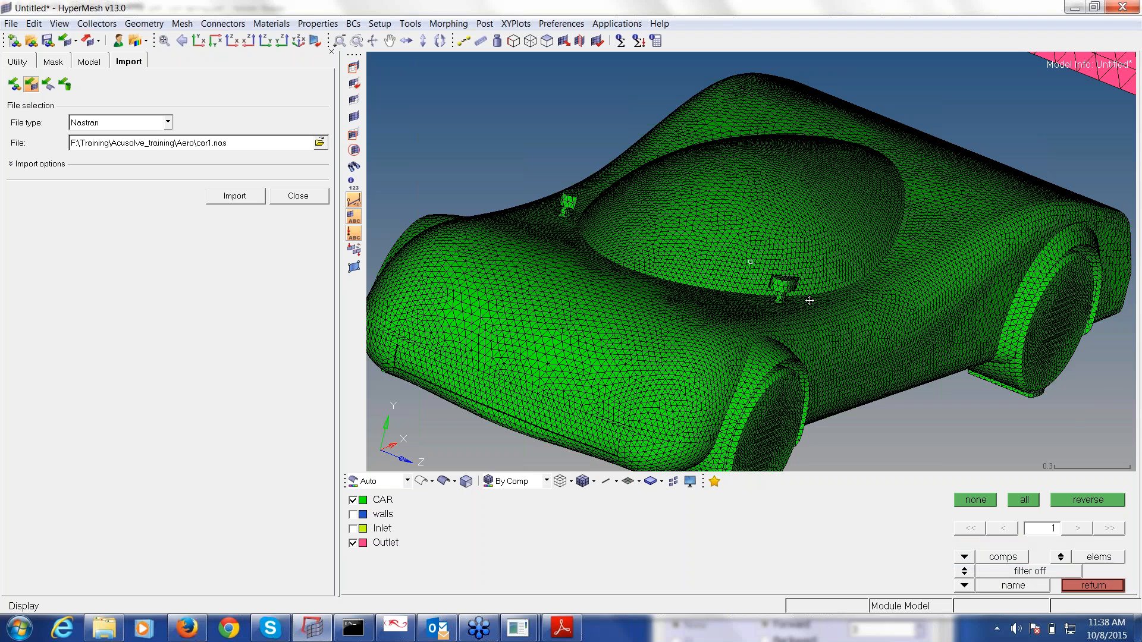
mouse_move(810, 301)
ctrl+mouse_down()
mouse_move(764, 300)
mouse_move(828, 302)
mouse_move(595, 294)
mouse_move(829, 308)
mouse_move(724, 322)
ctrl+mouse_up()
ctrl+scroll(724, 323, down, 3)
- Show the walls and Inlet components again and inspect the ground mesh around the four tire contact patches
click(353, 514)
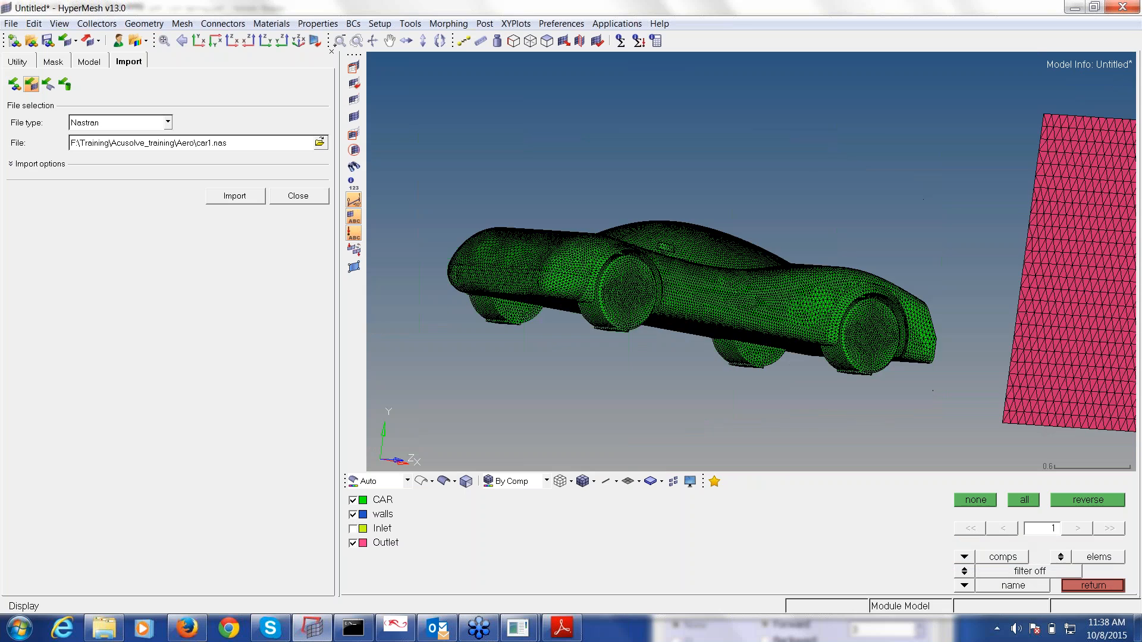
click(353, 529)
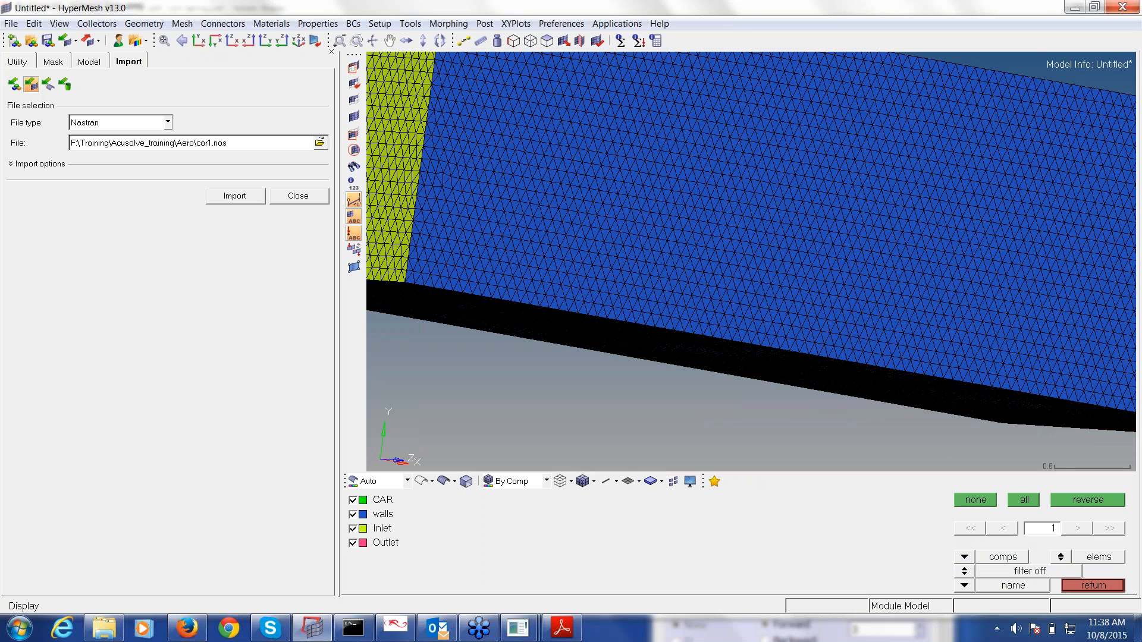
ctrl+drag(691, 381, 677, 262)
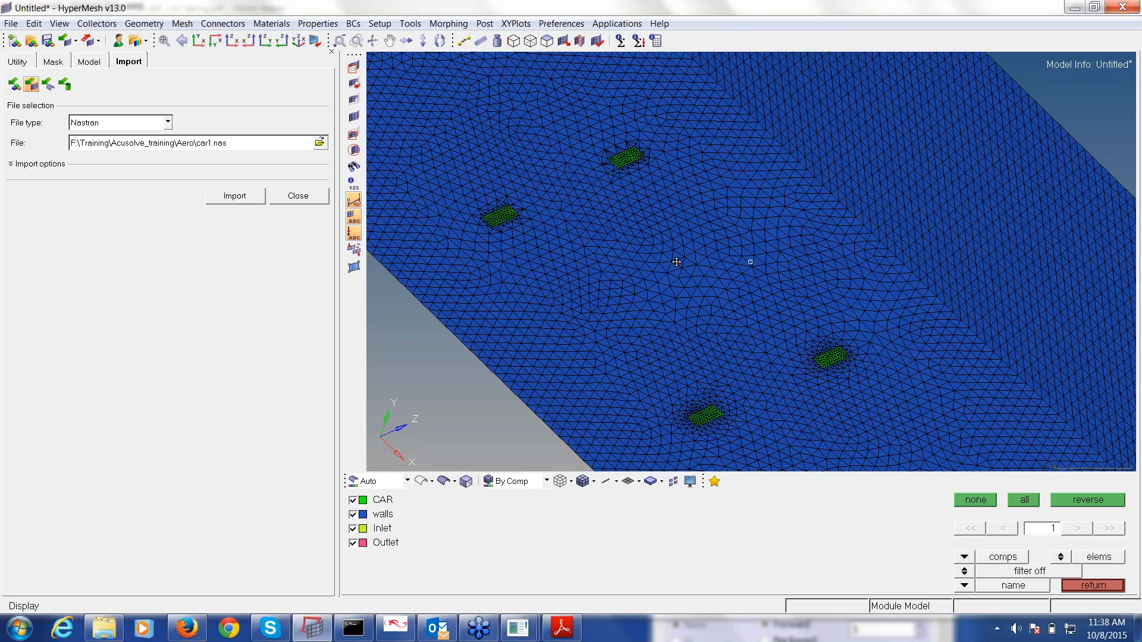
scroll(676, 262, down, 3)
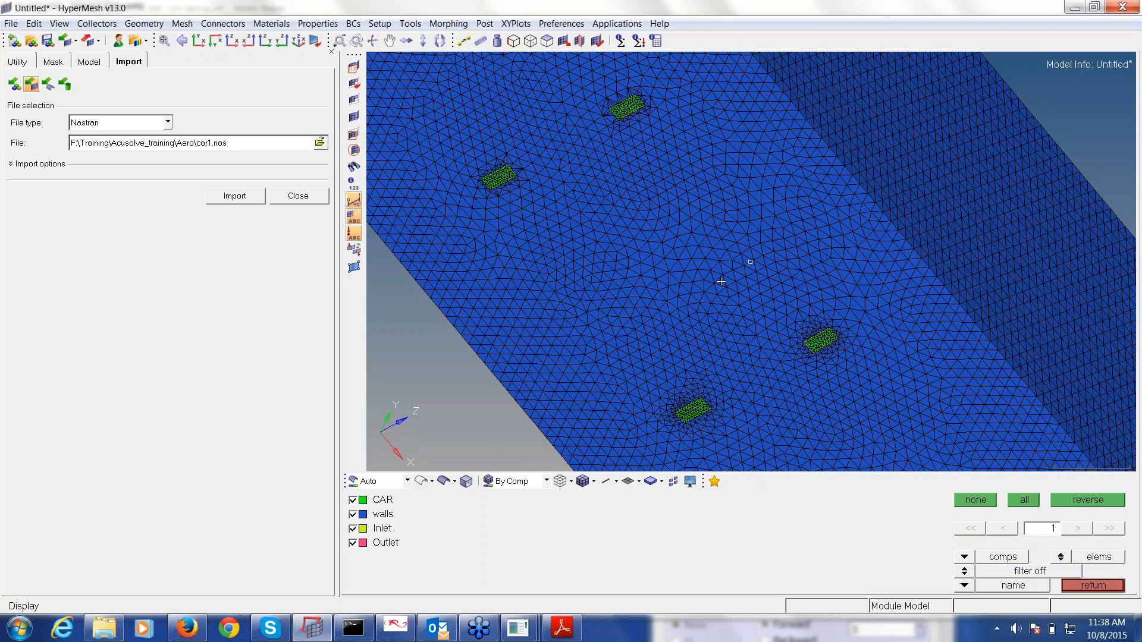
- Examine the refined ground mesh around the individual tire contact patches from beneath the fluid domain
ctrl+drag(677, 262, 728, 254)
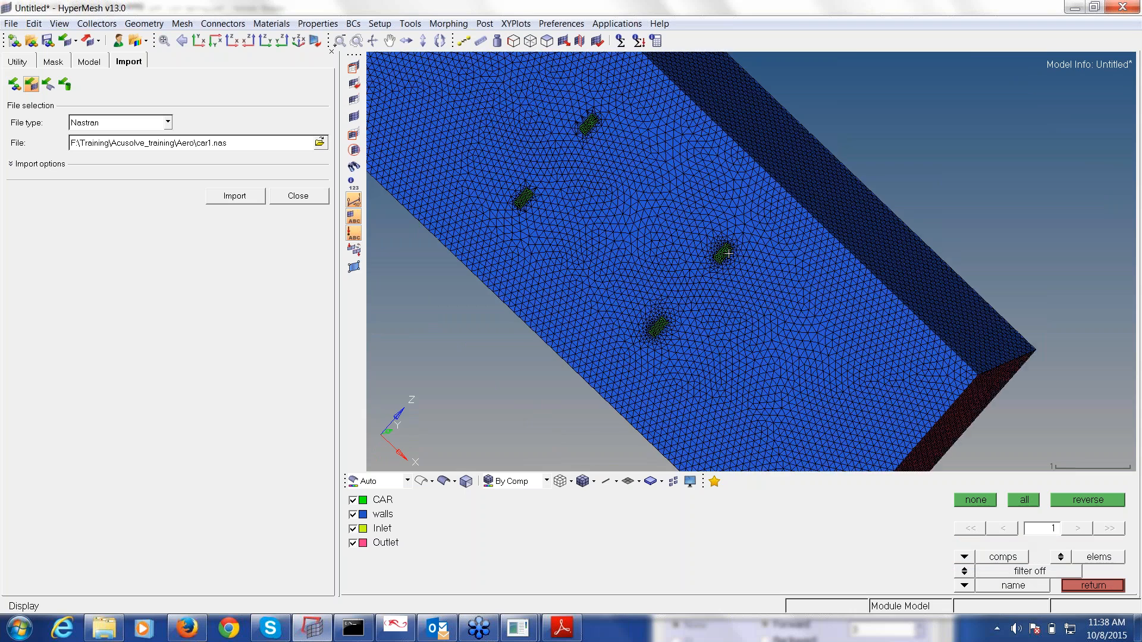
scroll(729, 254, up, 5)
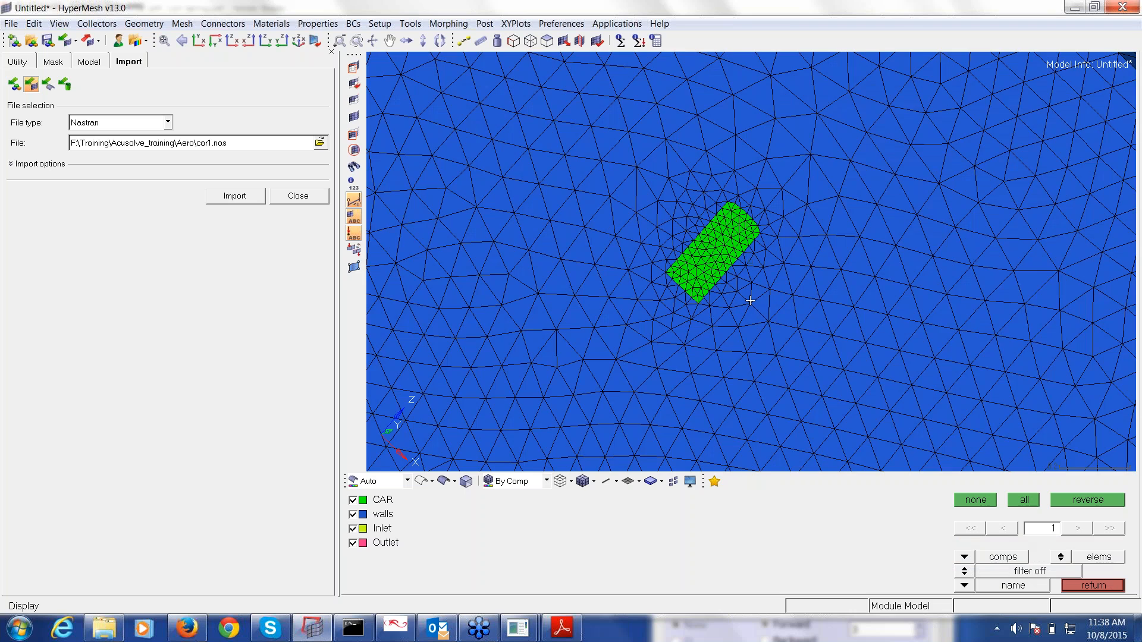
scroll(749, 302, down, 4)
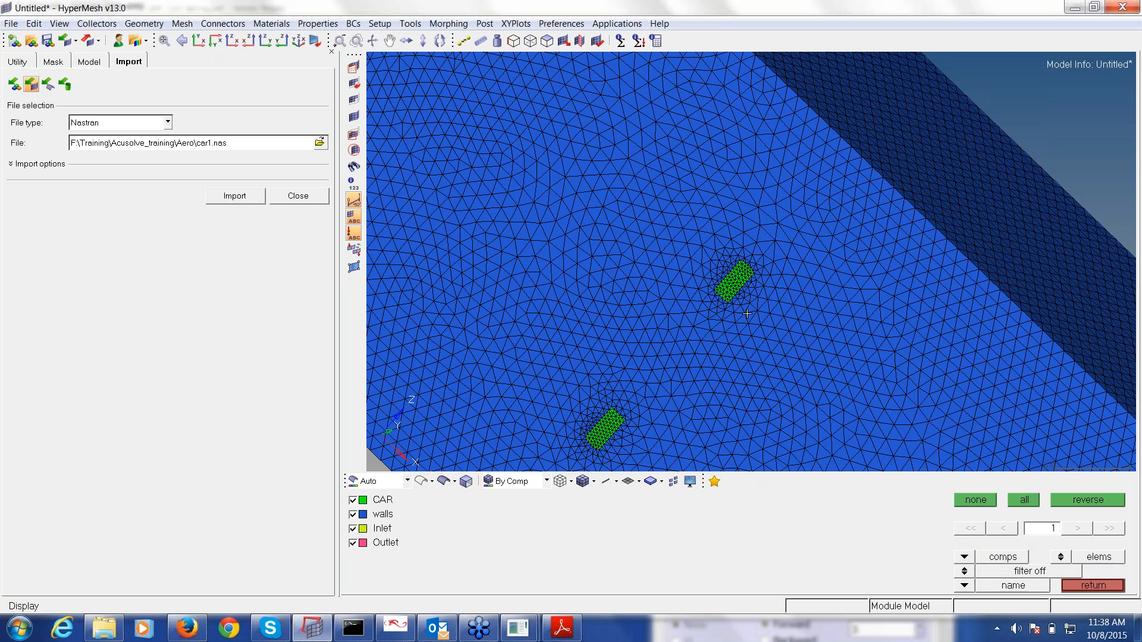
scroll(747, 314, down, 4)
- Display the elements as wireframe and inspect where the car's wheels meet the domain floor
mouse_move(667, 228)
ctrl+mouse_down()
mouse_move(821, 268)
mouse_move(810, 257)
ctrl+mouse_up()
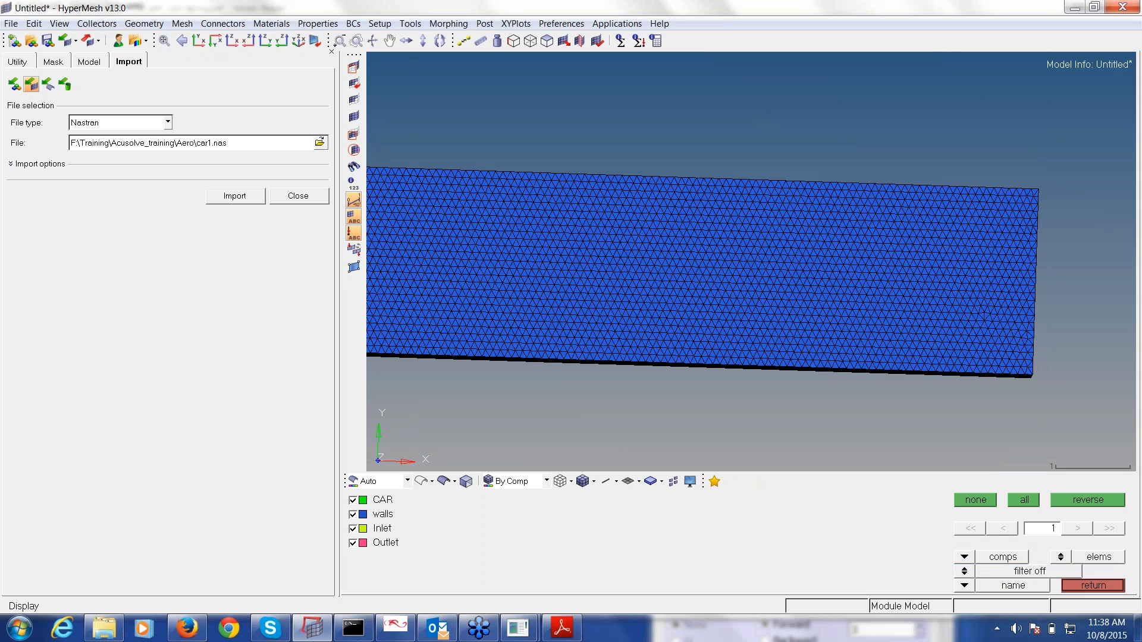
click(560, 481)
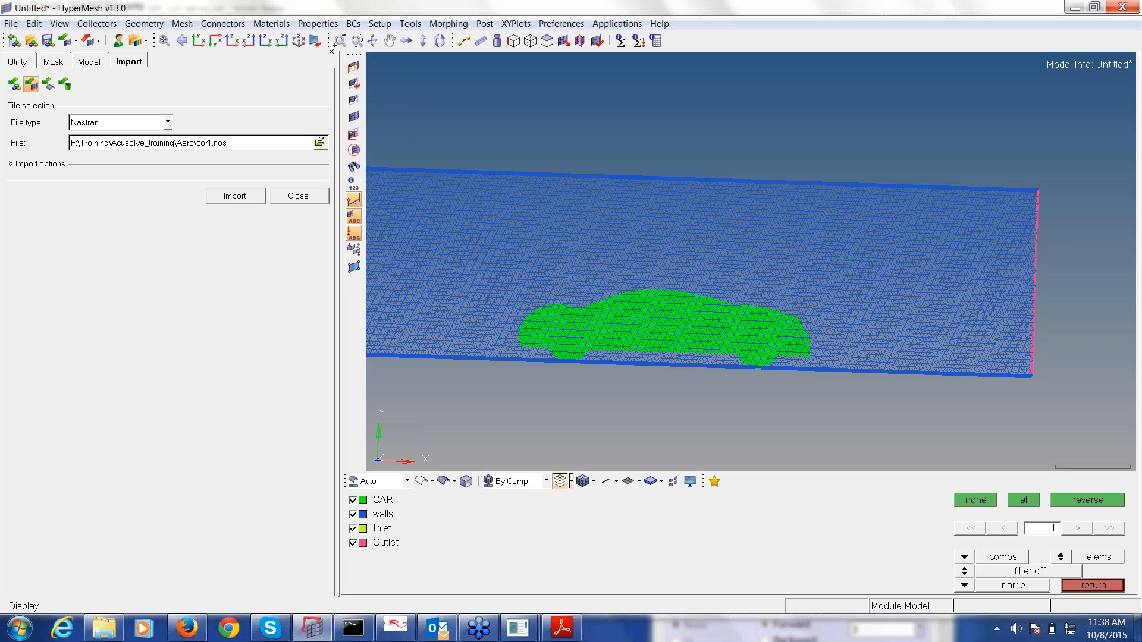
scroll(569, 353, up, 5)
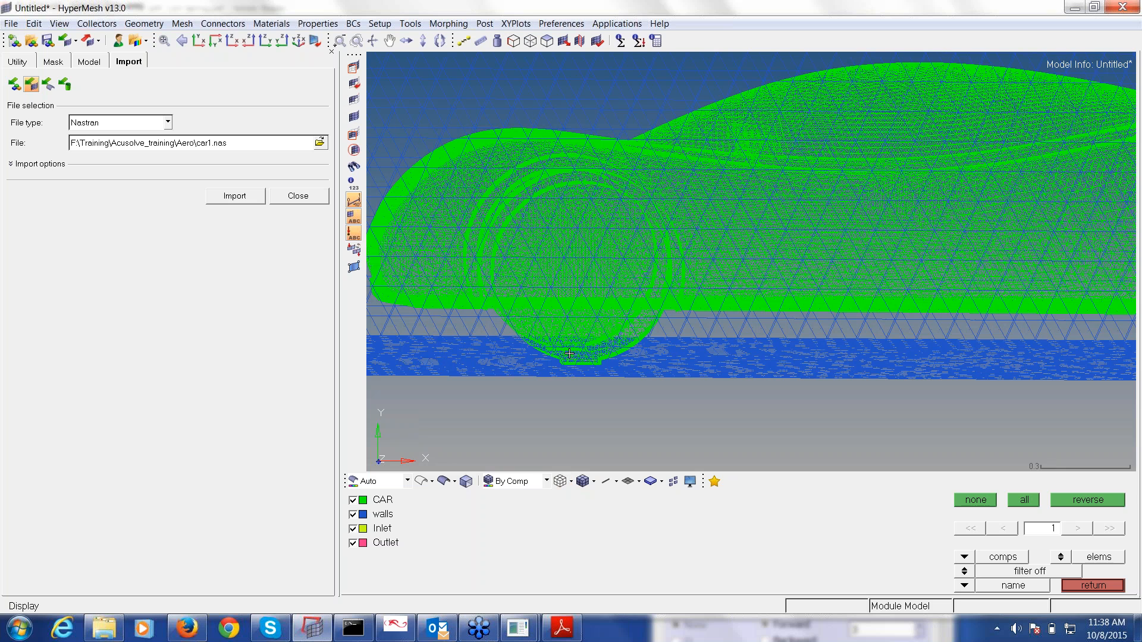
ctrl+scroll(569, 353, down, 8)
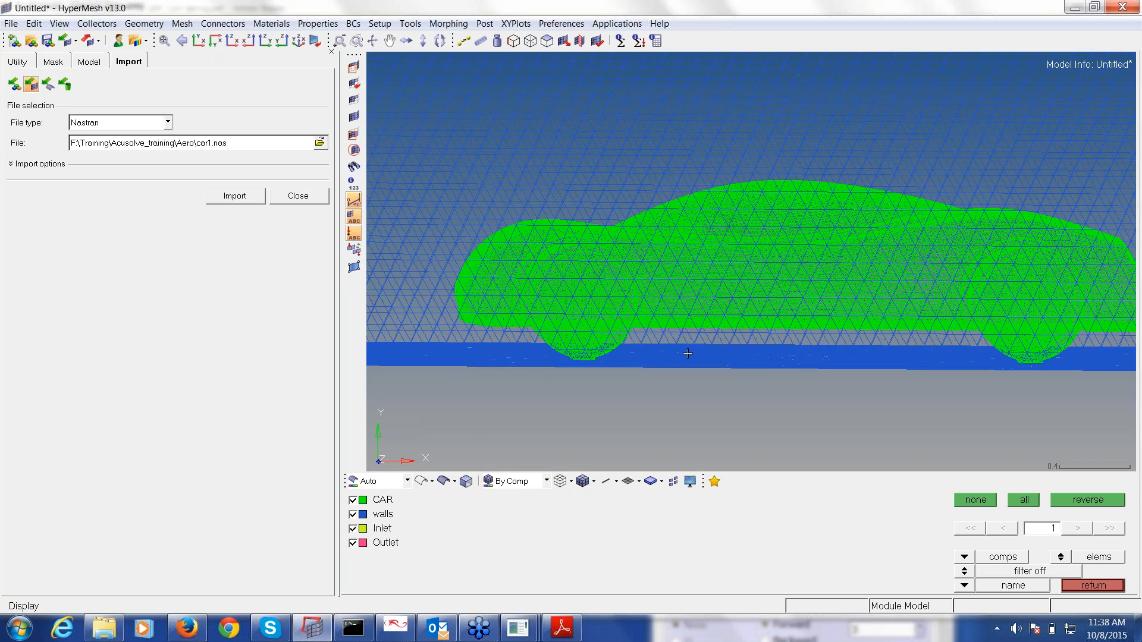
ctrl+drag(685, 352, 701, 359)
scroll(639, 344, up, 6)
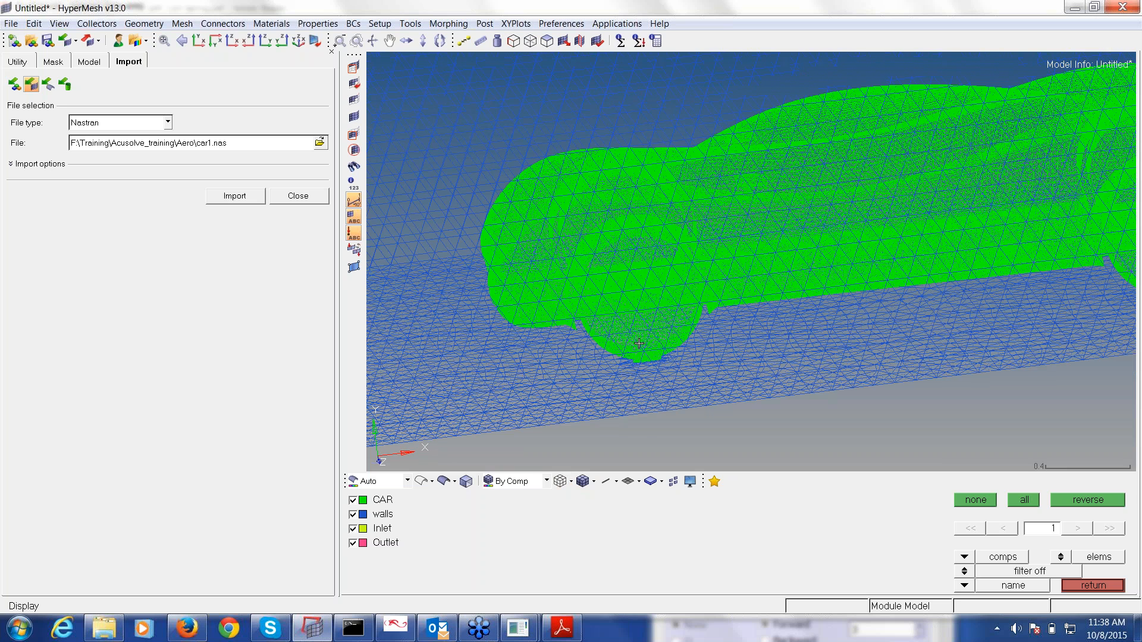
ctrl+scroll(639, 343, up, 2)
ctrl+scroll(639, 343, down, 5)
ctrl+drag(750, 261, 745, 210)
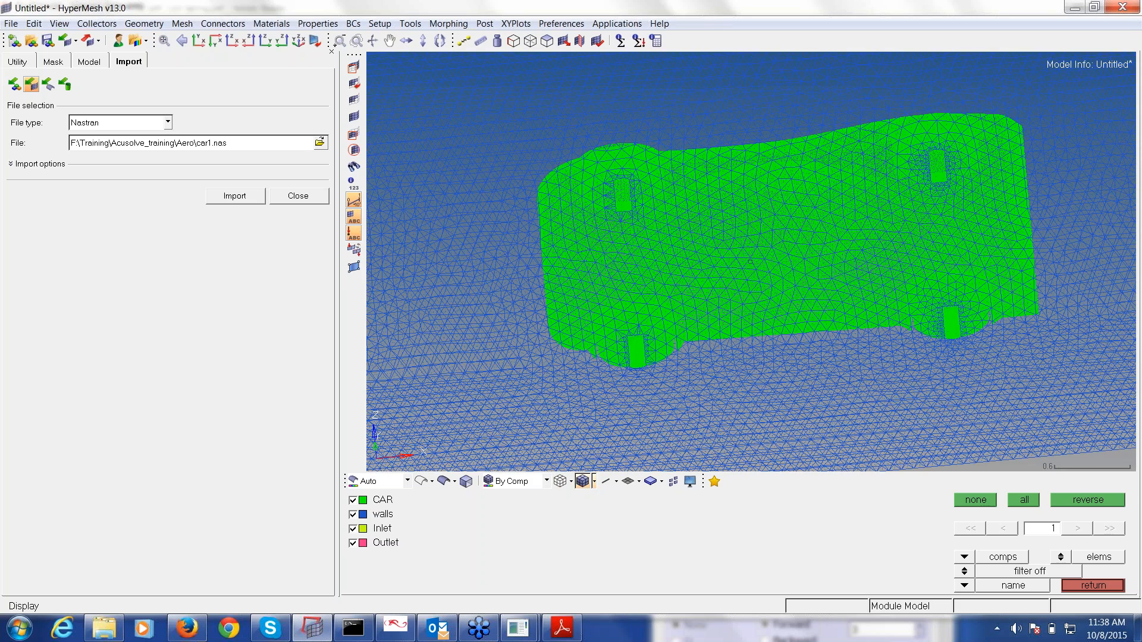
- Return to shaded elements with mesh lines and inspect the tire cutouts across the whole domain floor
click(583, 482)
ctrl+drag(749, 276, 724, 281)
ctrl+scroll(645, 342, up, 3)
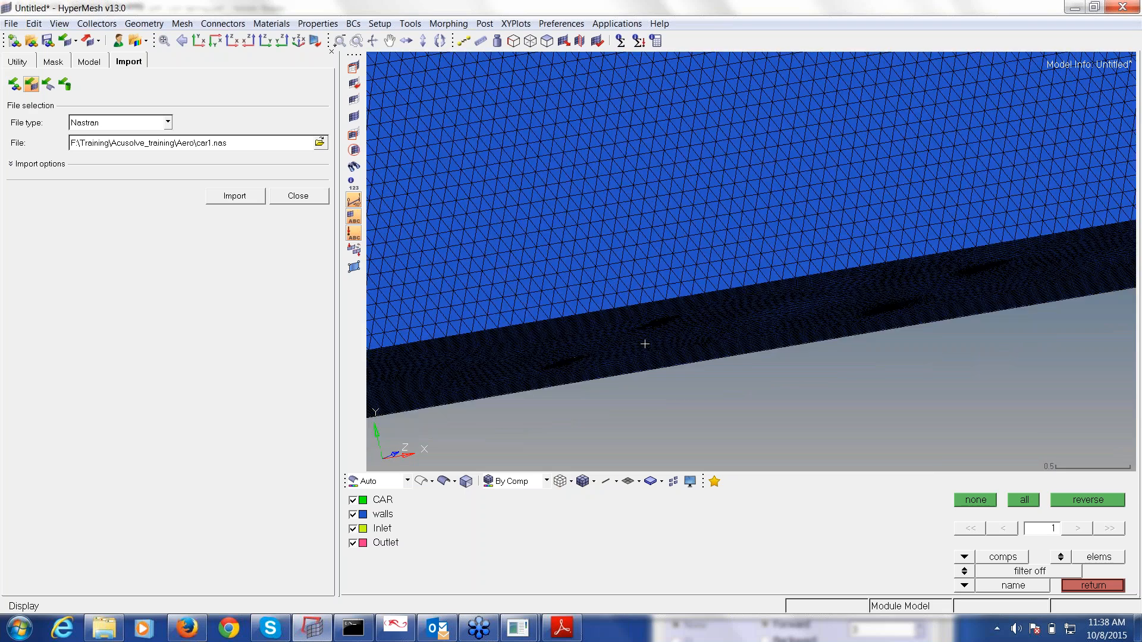
ctrl+drag(684, 332, 669, 210)
ctrl+scroll(669, 209, up, 2)
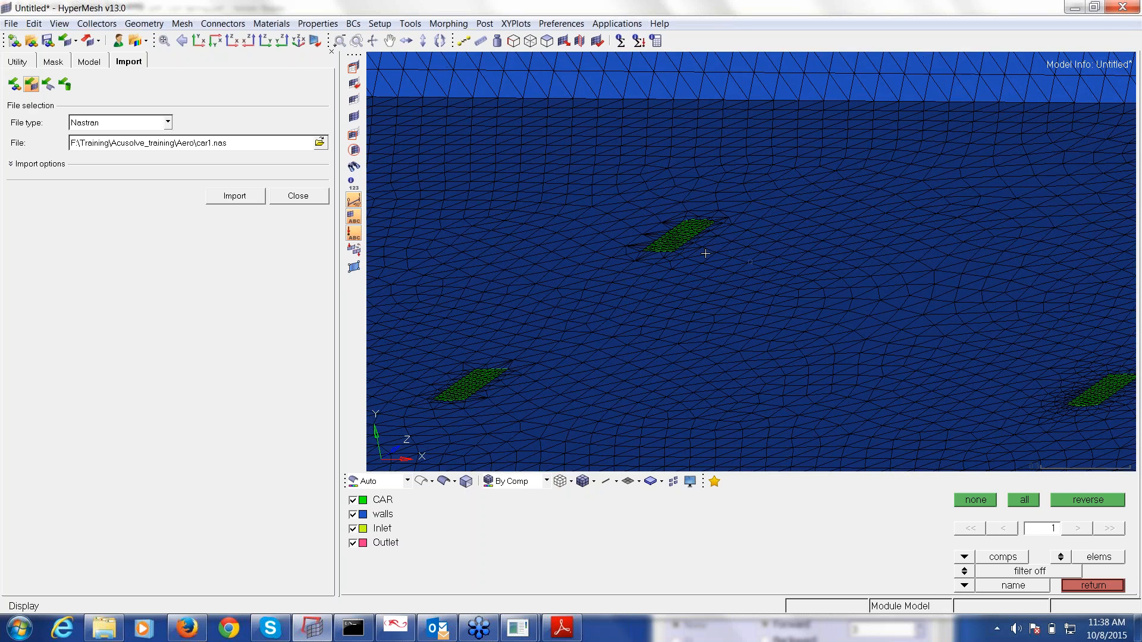
ctrl+scroll(640, 274, down, 3)
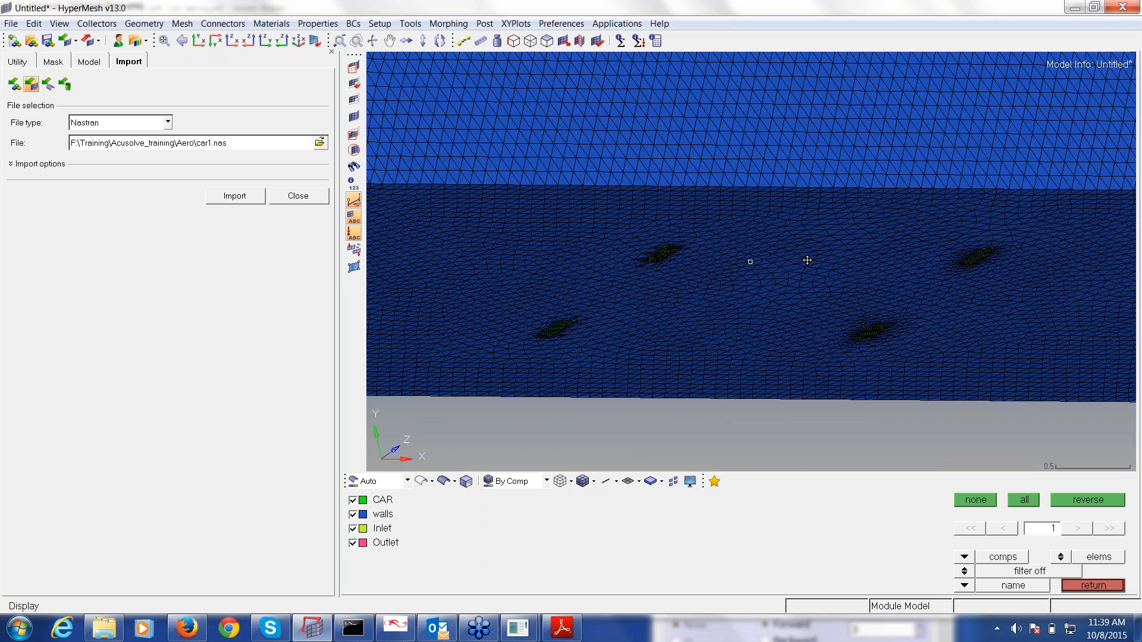
ctrl+drag(808, 260, 719, 418)
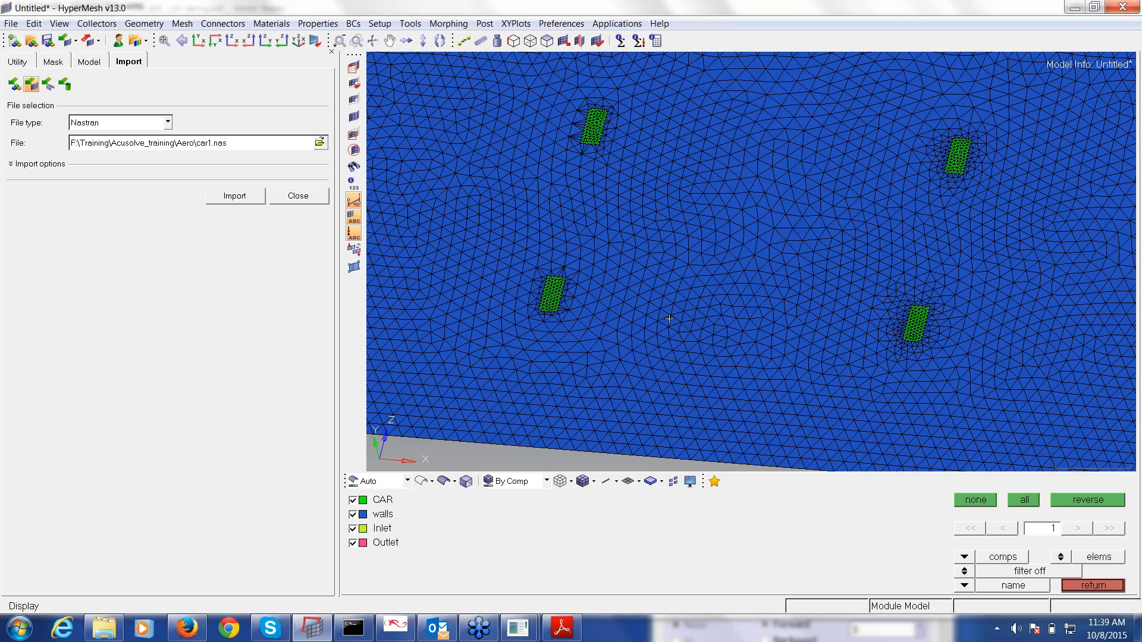
ctrl+scroll(670, 320, down, 4)
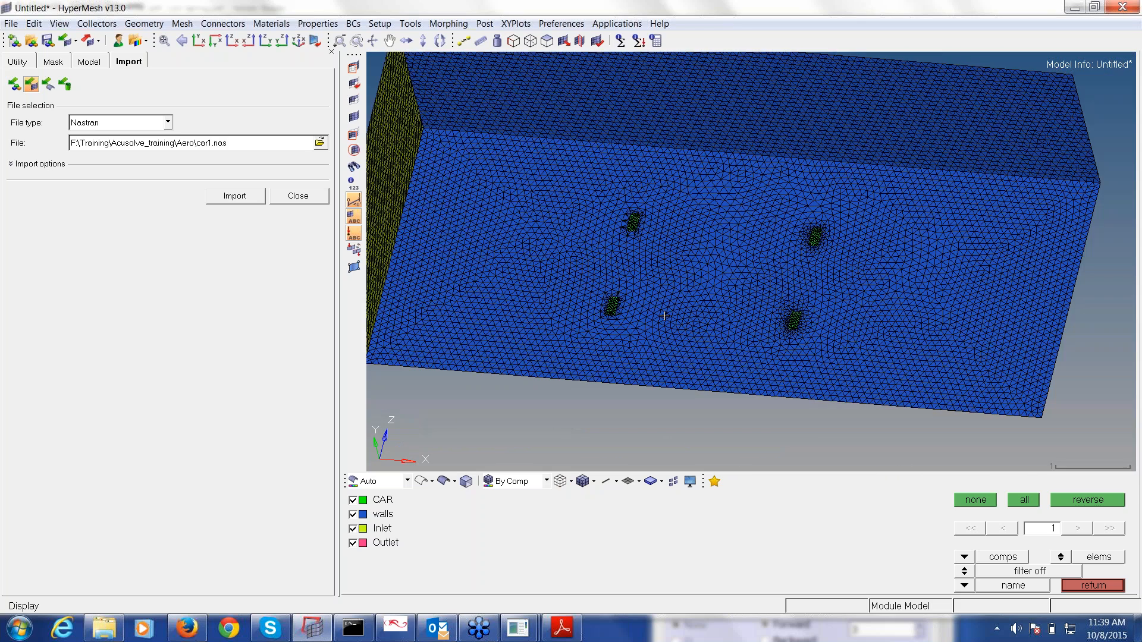
ctrl+scroll(665, 316, down, 4)
ctrl+drag(663, 314, 751, 256)
- Expand the model's component list, hide all components, and display only CAR
click(88, 61)
click(8, 135)
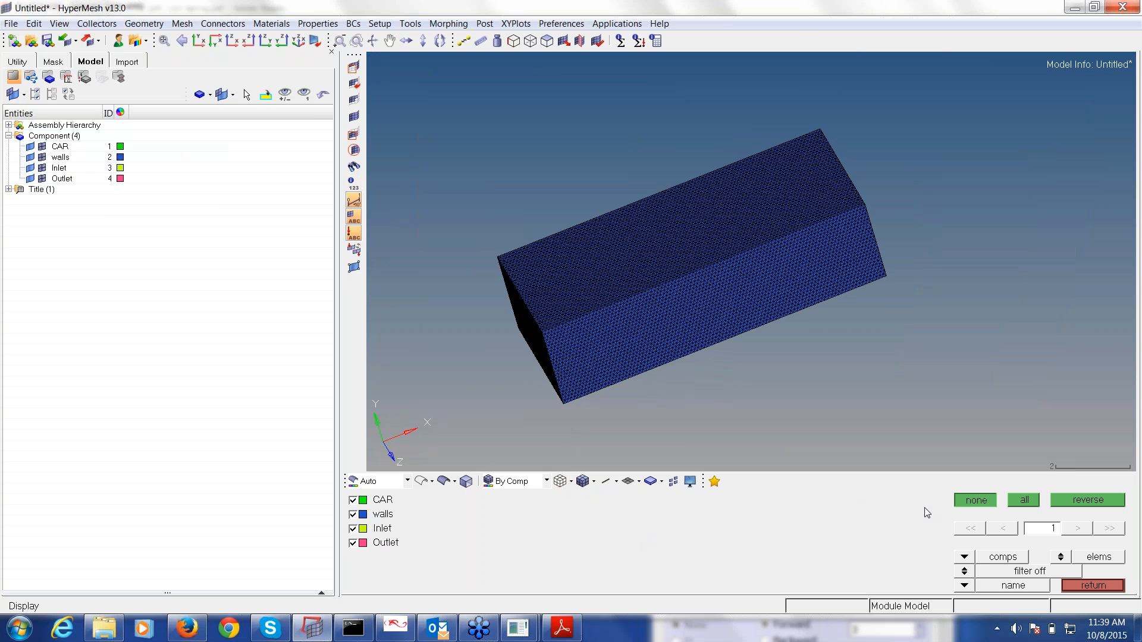
click(959, 501)
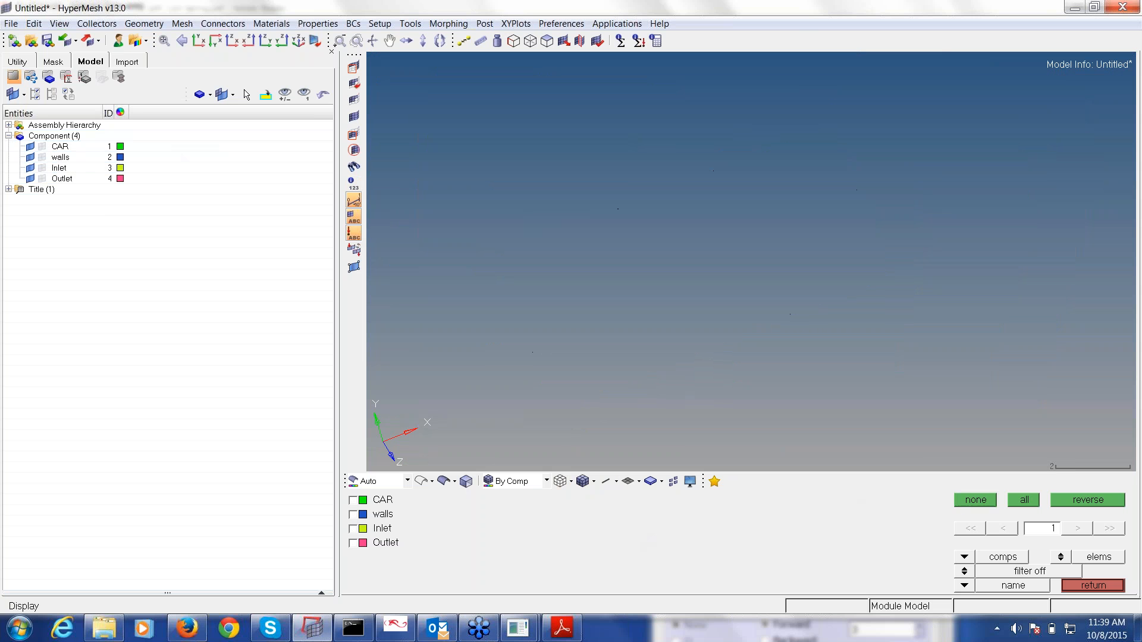
click(43, 146)
ctrl+drag(685, 219, 674, 302)
scroll(673, 301, up, 10)
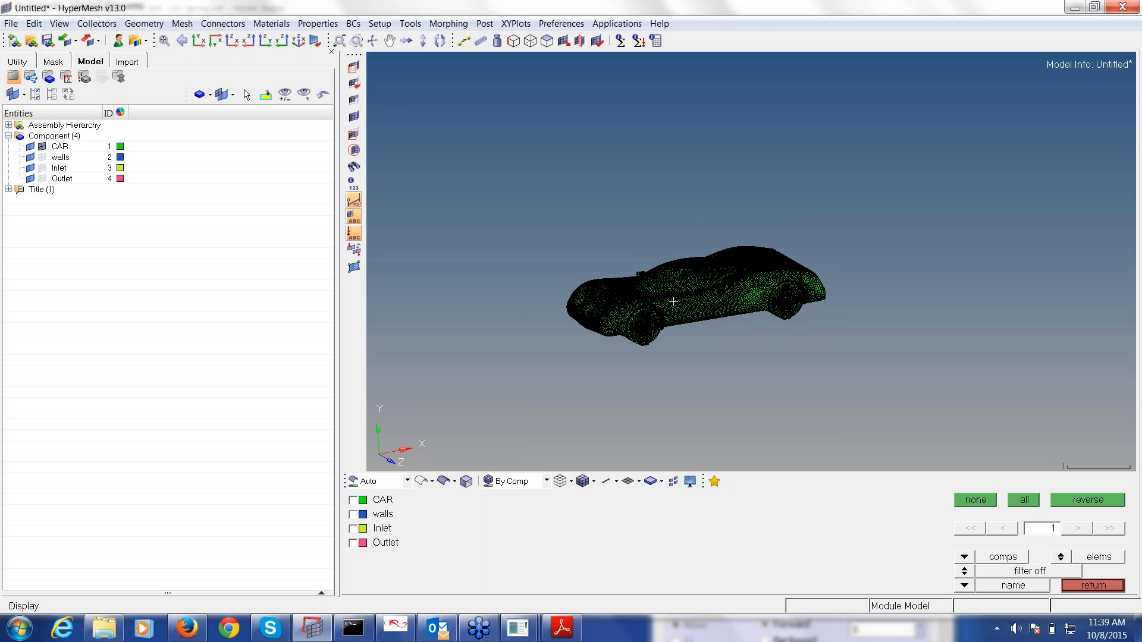
scroll(682, 308, down, 10)
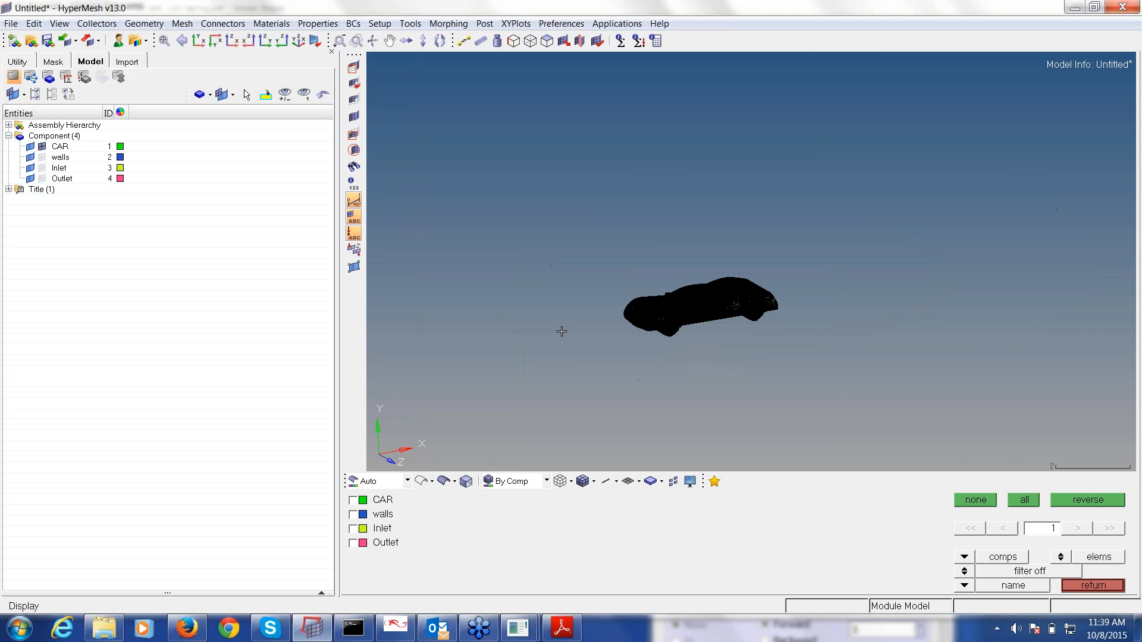
- Display the Inlet, Outlet and walls components one after another around the car
click(42, 168)
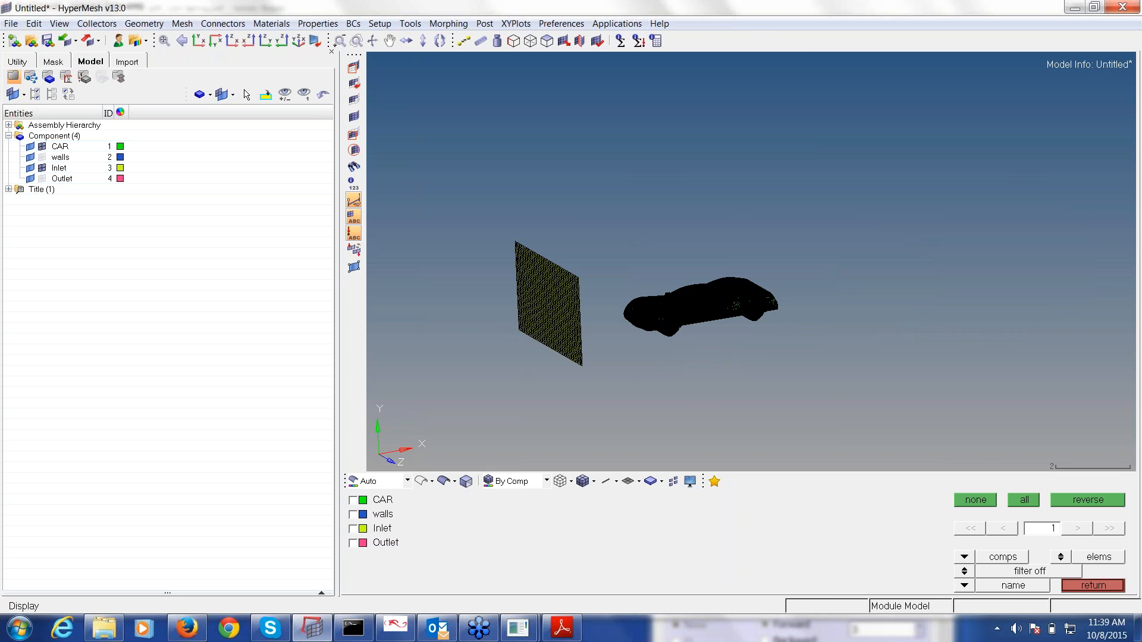
ctrl+drag(476, 261, 555, 323)
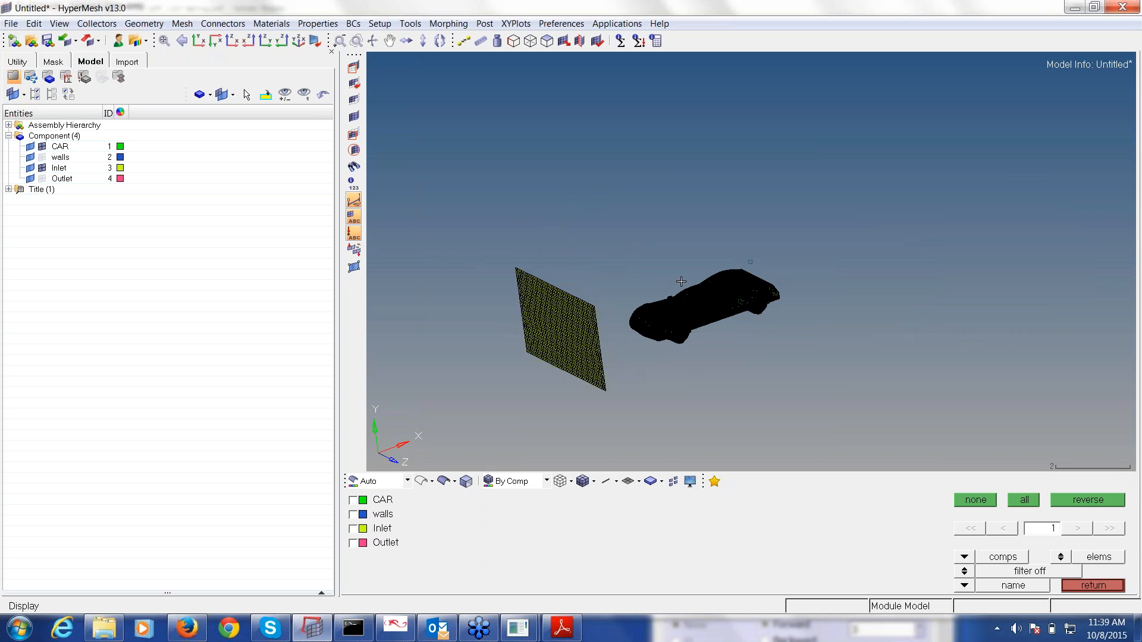
click(43, 179)
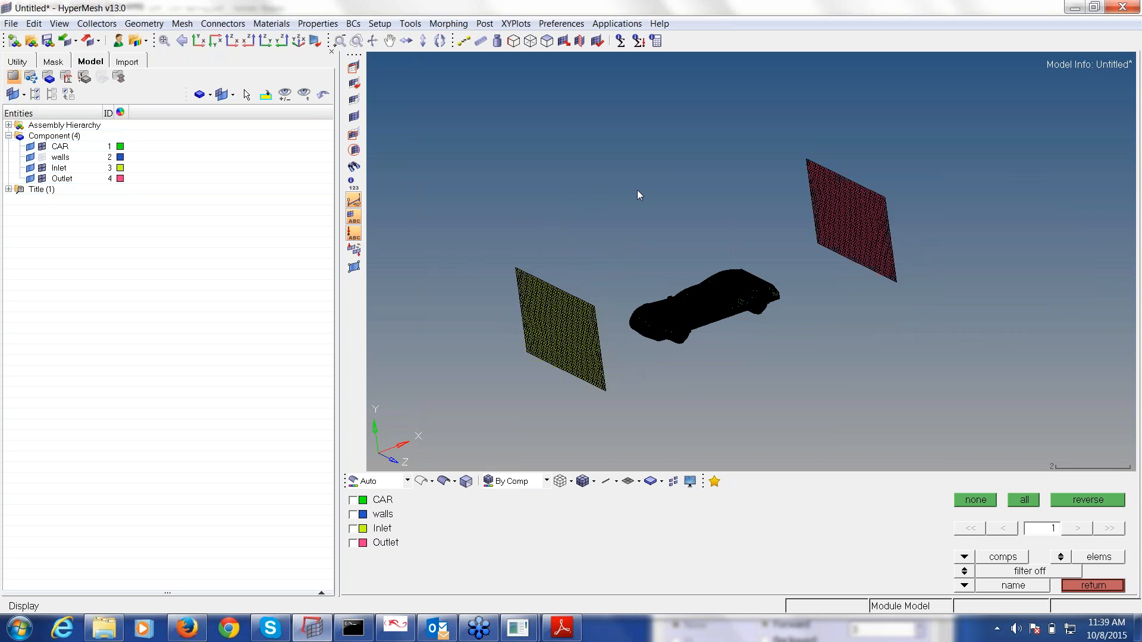
ctrl+drag(603, 271, 568, 324)
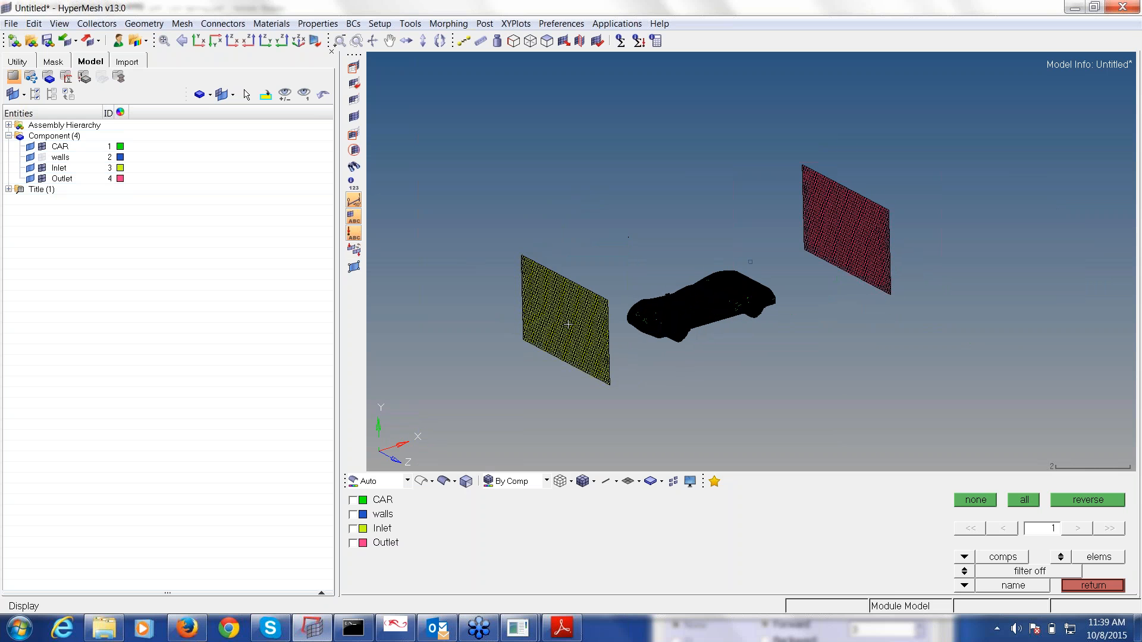
click(43, 157)
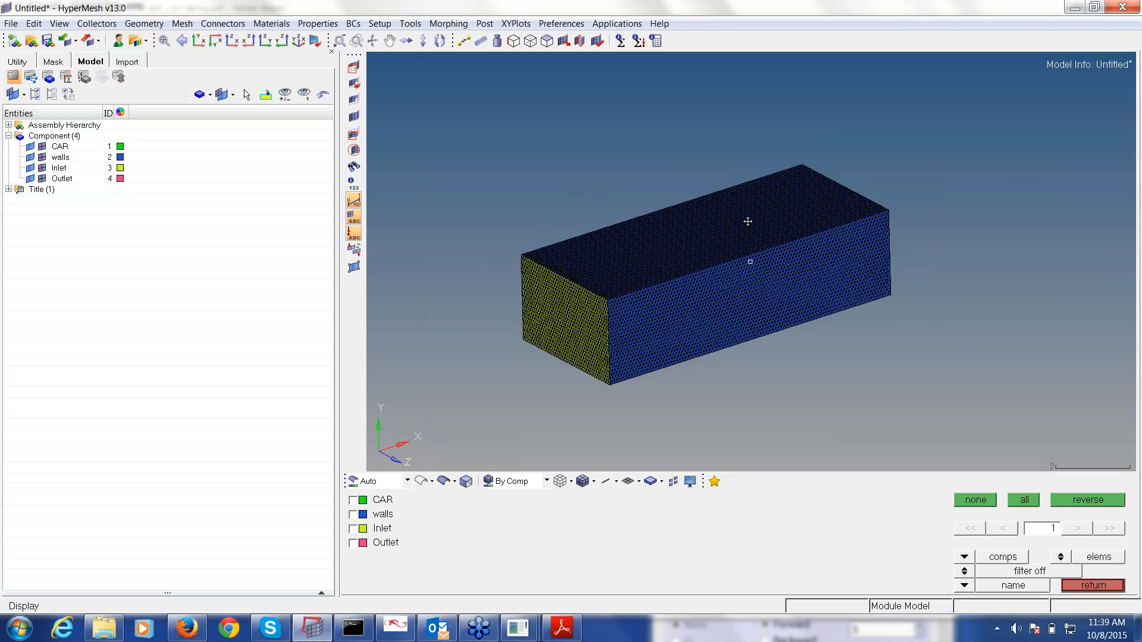
ctrl+drag(748, 222, 737, 384)
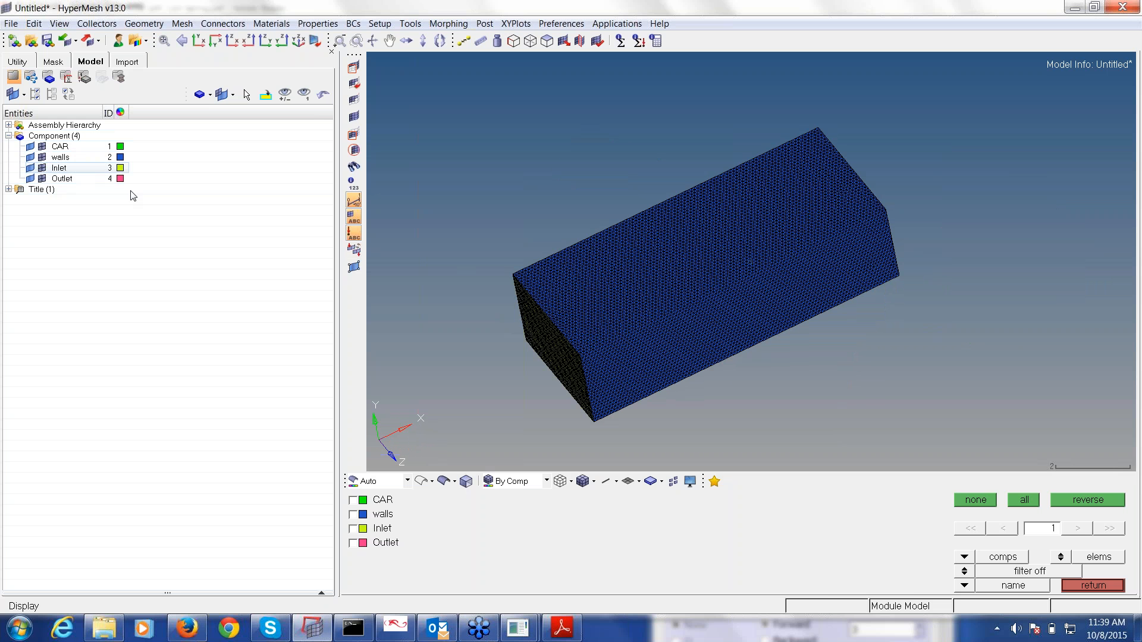
ctrl+drag(688, 248, 690, 297)
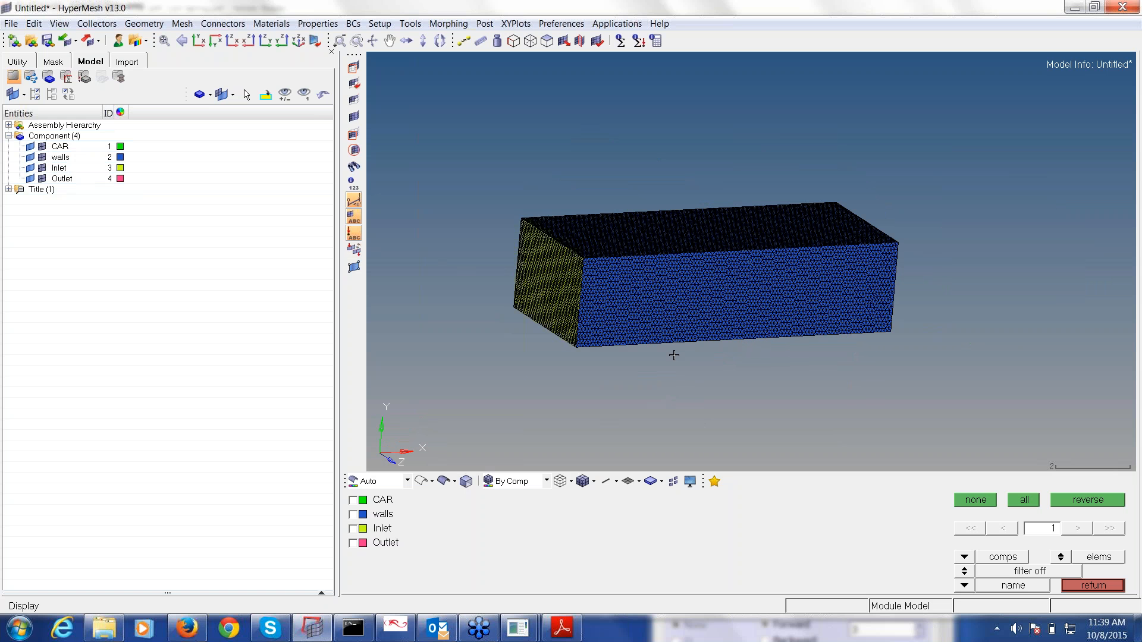
- Measure the two-node distance along one triangle edge on the domain's side wall
scroll(707, 294, up, 6)
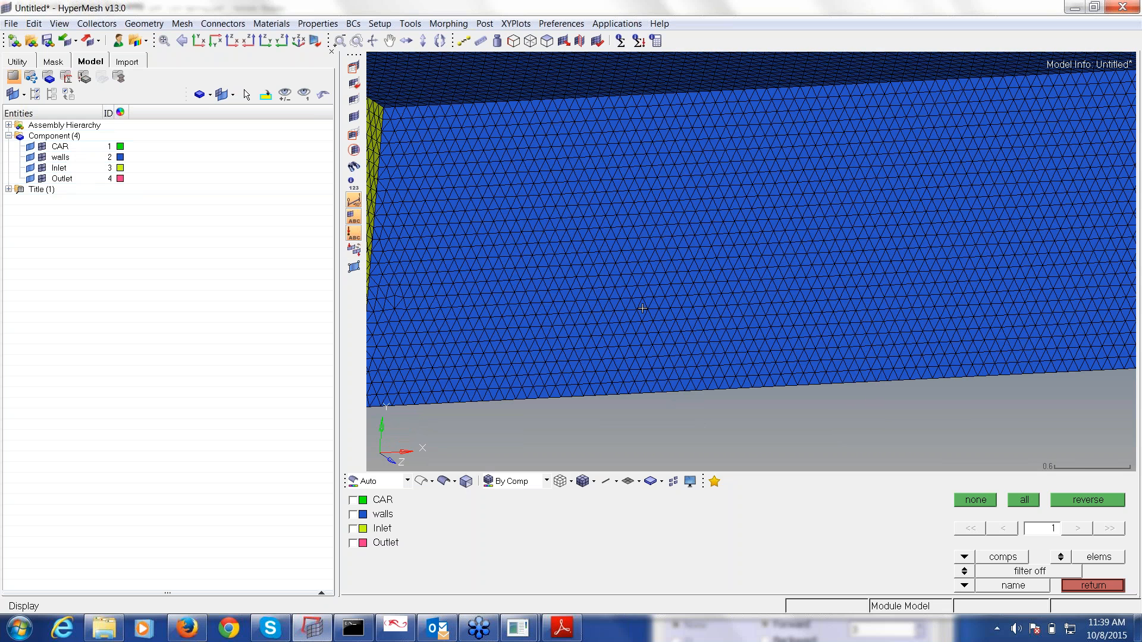
key(F4)
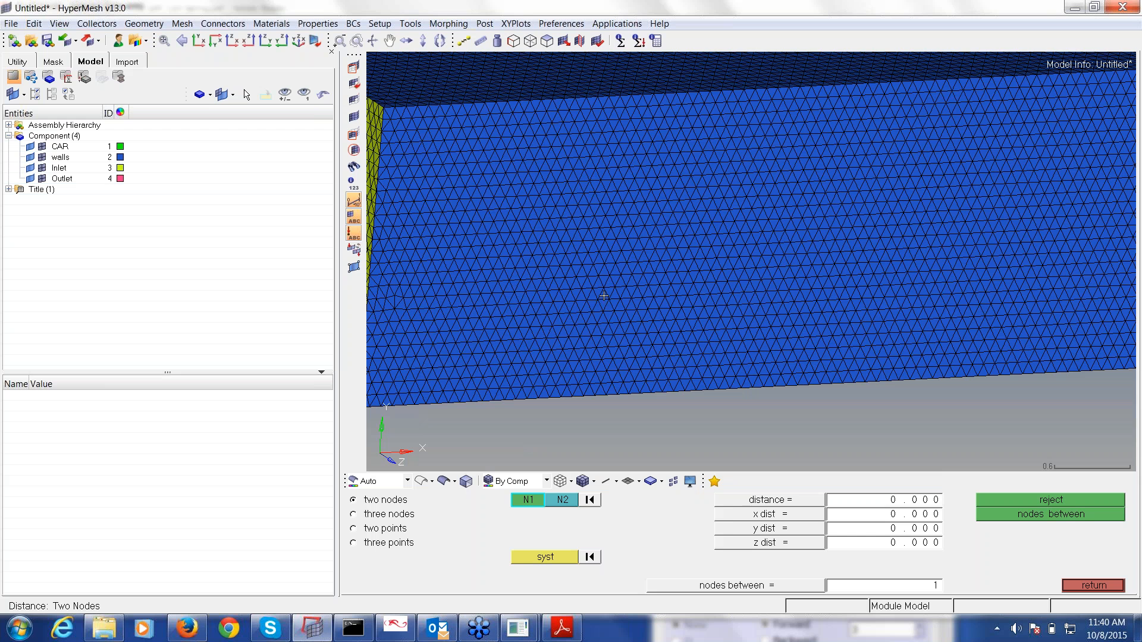
scroll(605, 290, up, 4)
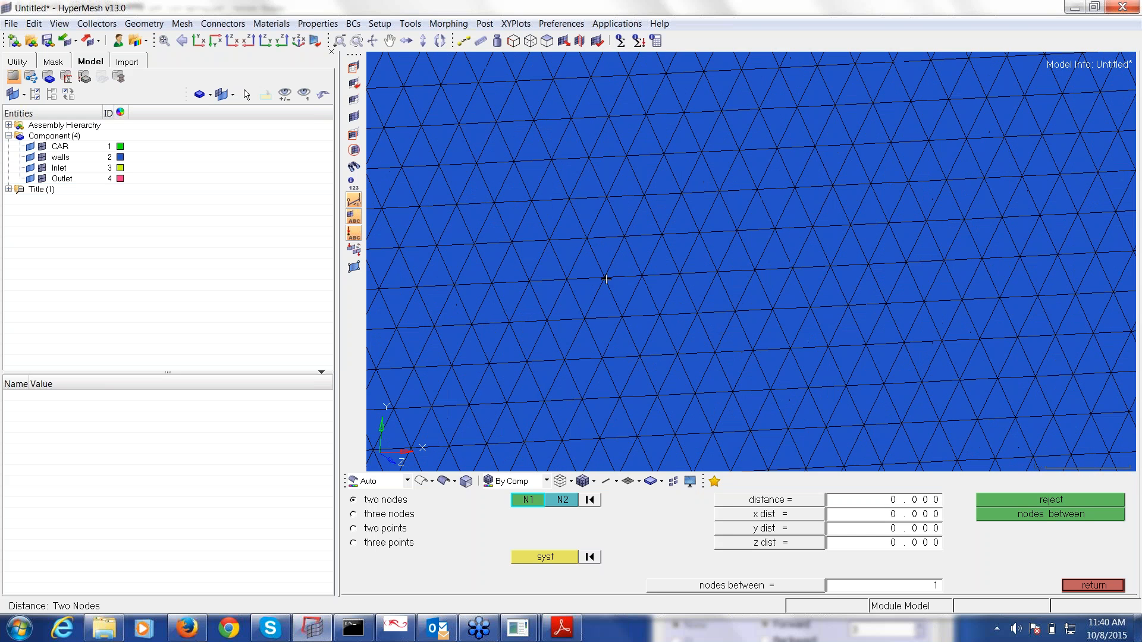
click(605, 277)
click(642, 275)
ctrl+right_drag(634, 269, 595, 298)
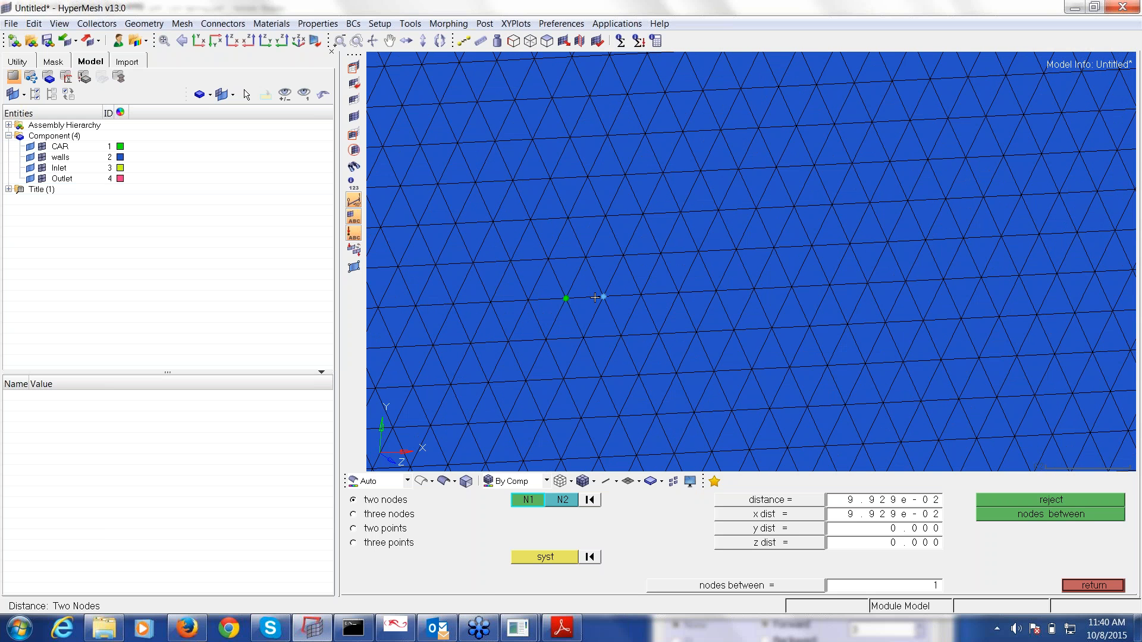
ctrl+scroll(625, 373, down, 8)
key(Escape)
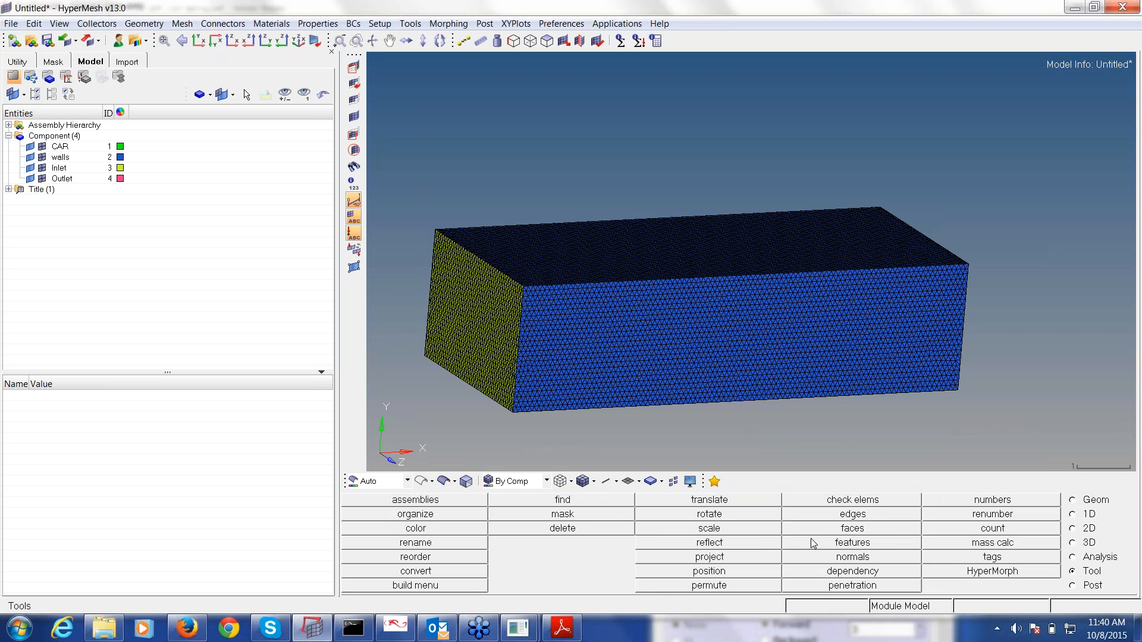
- Open the Scale tool and choose elements as the entity type to scale
click(710, 529)
click(351, 500)
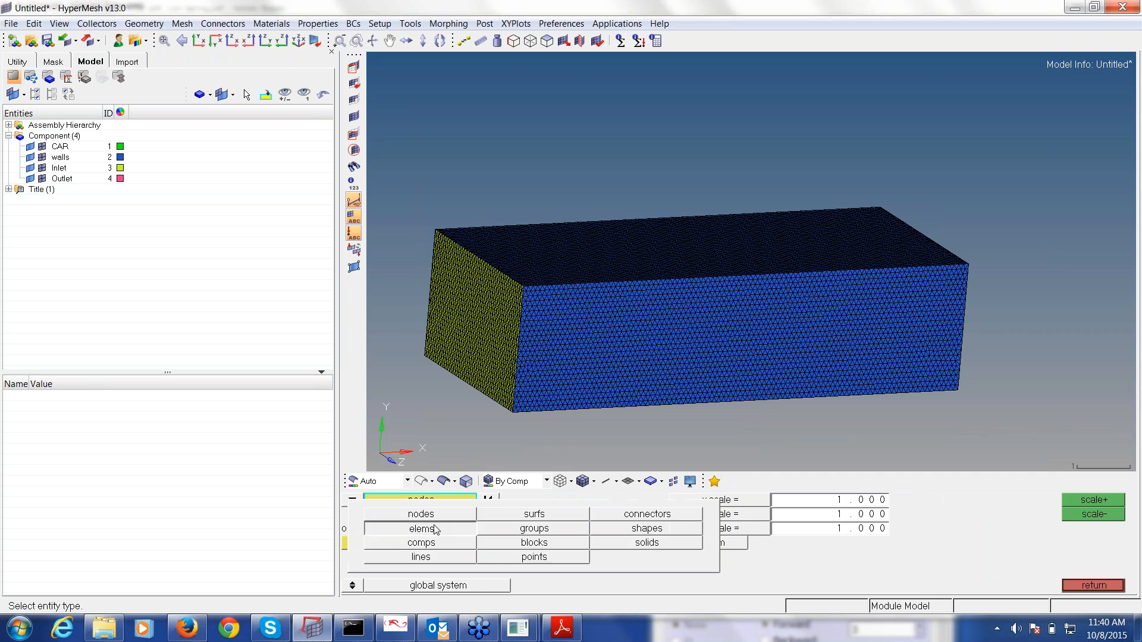
click(436, 530)
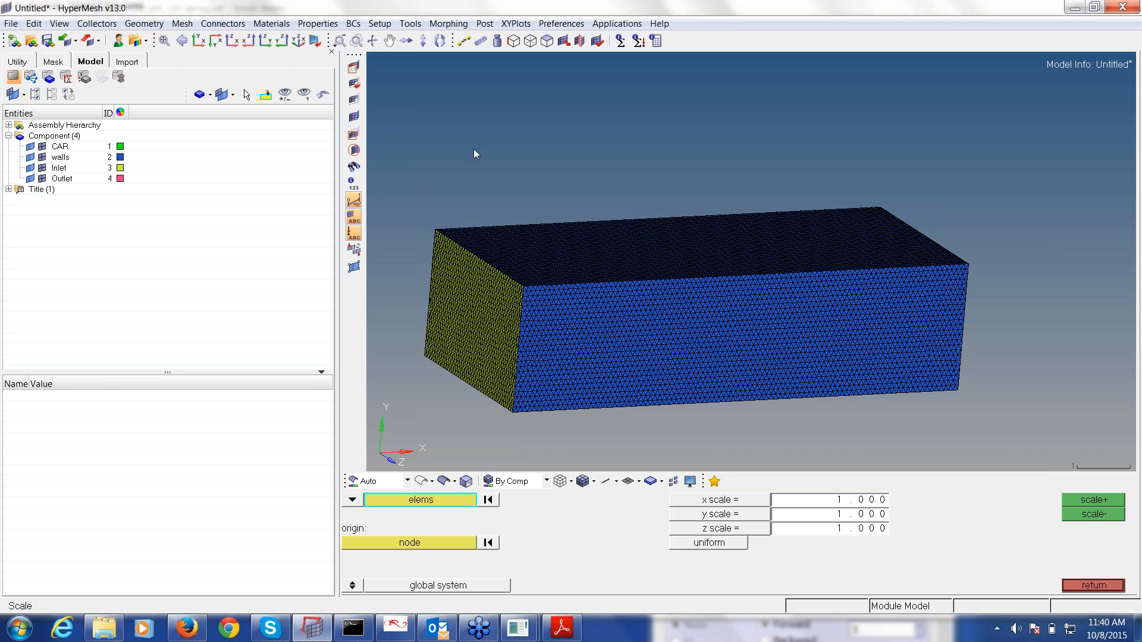
- Load the Engineering Solutions user profile with CFD and AcuSolve as the solver
click(118, 41)
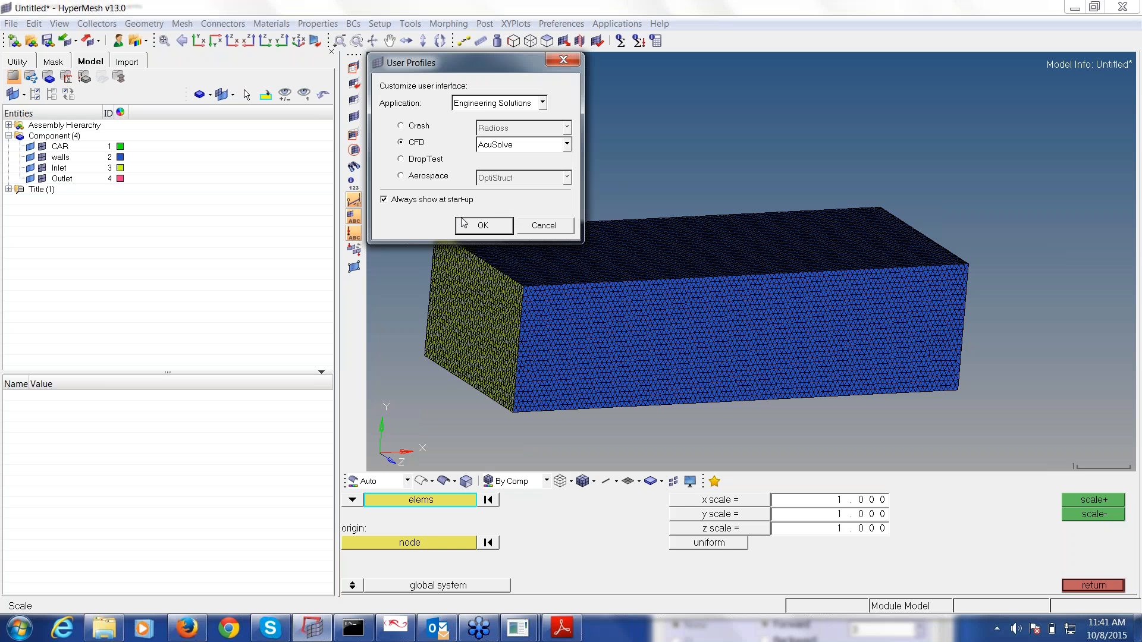
click(492, 225)
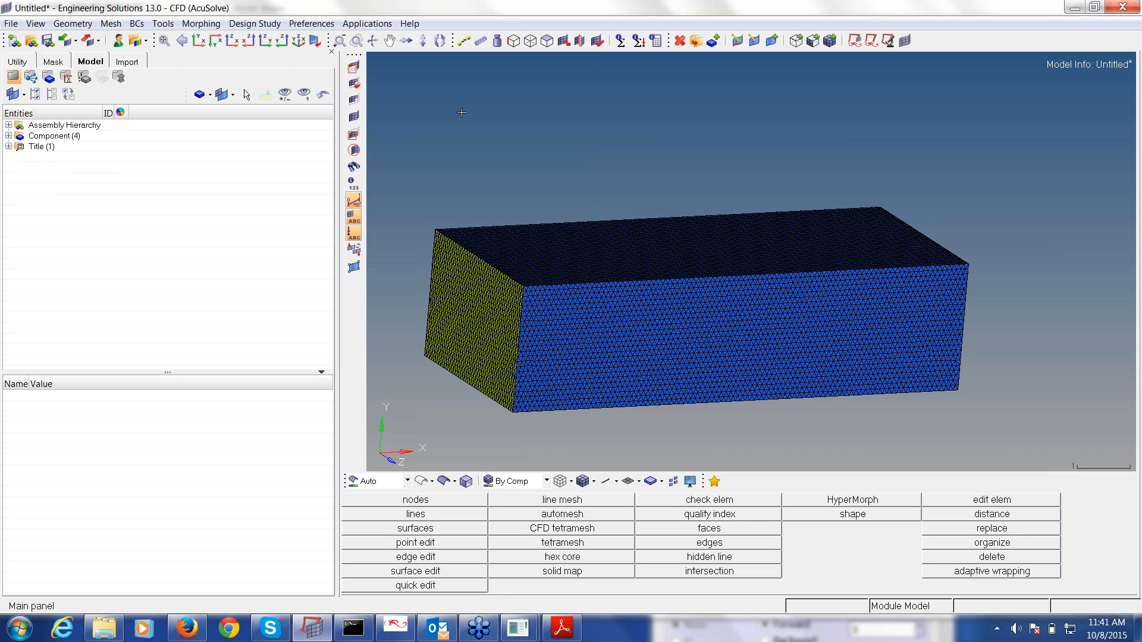
- Open the CFD solver deck export options and set the solver type to Nastran (Fluent)
click(89, 42)
click(119, 143)
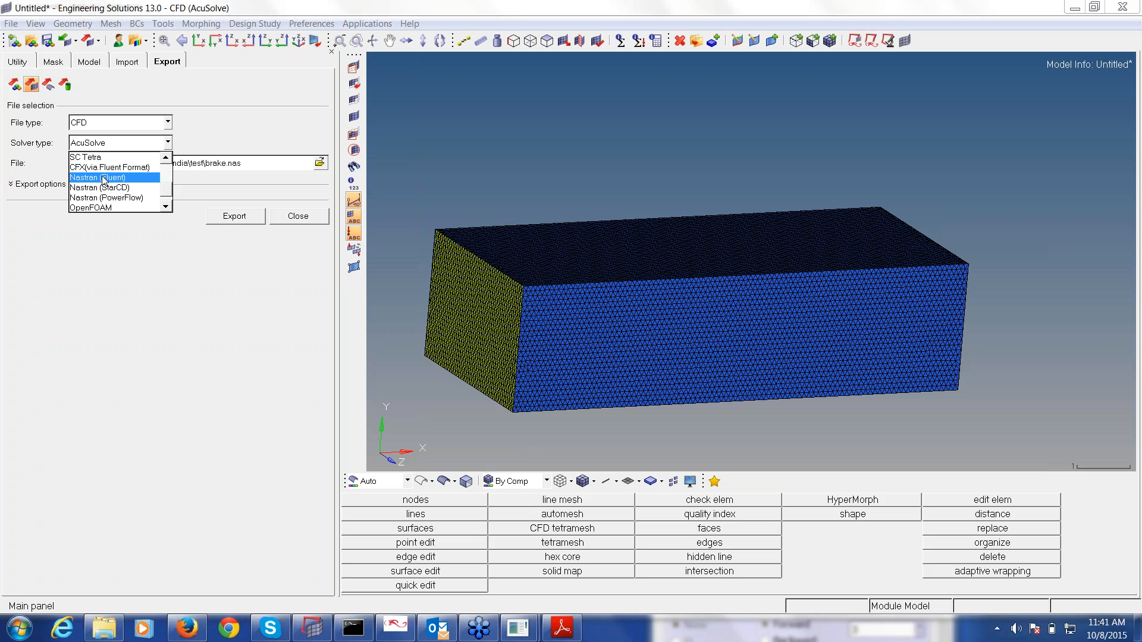
click(104, 179)
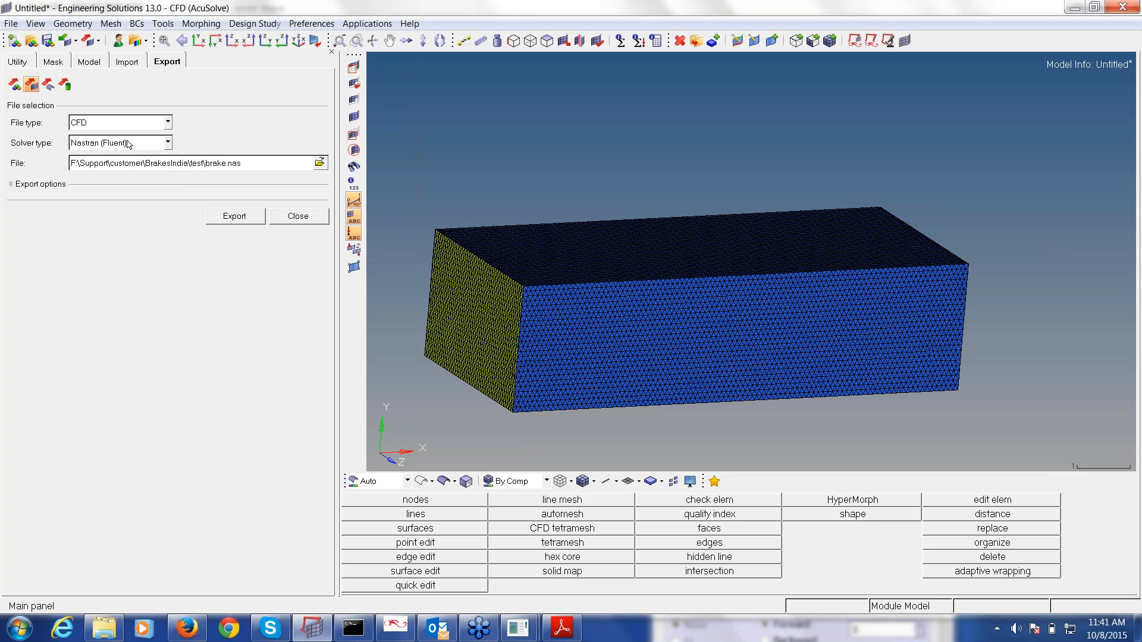
- Switch to Windows Explorer, select car1.nas in the Aero folder and copy the path F:\Training\Acusolve_training\Aero
click(104, 631)
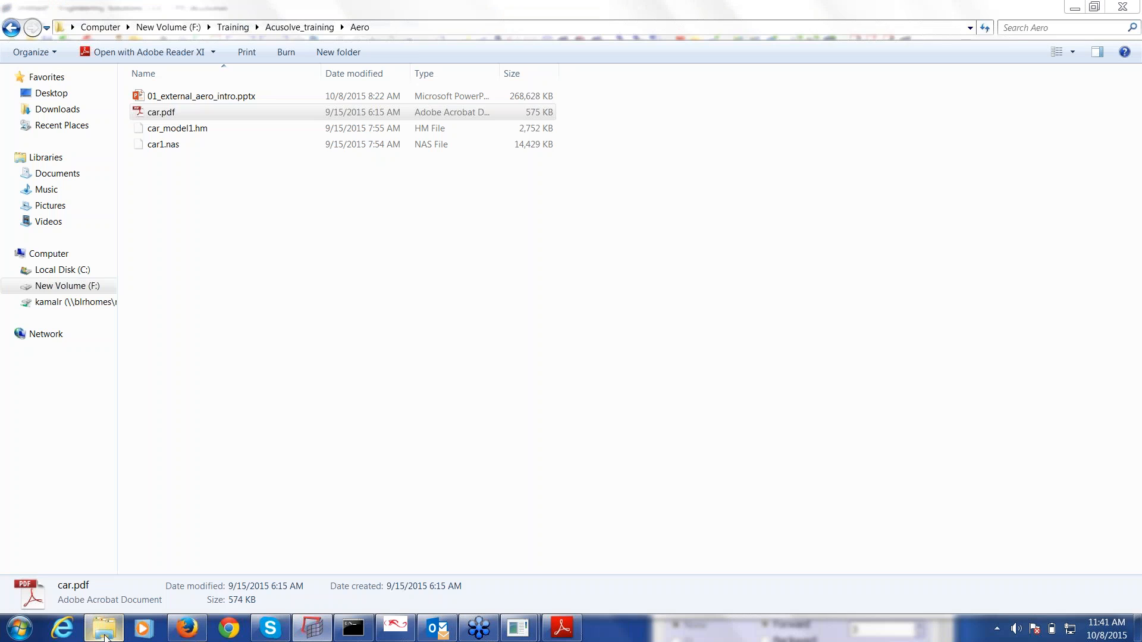
click(214, 145)
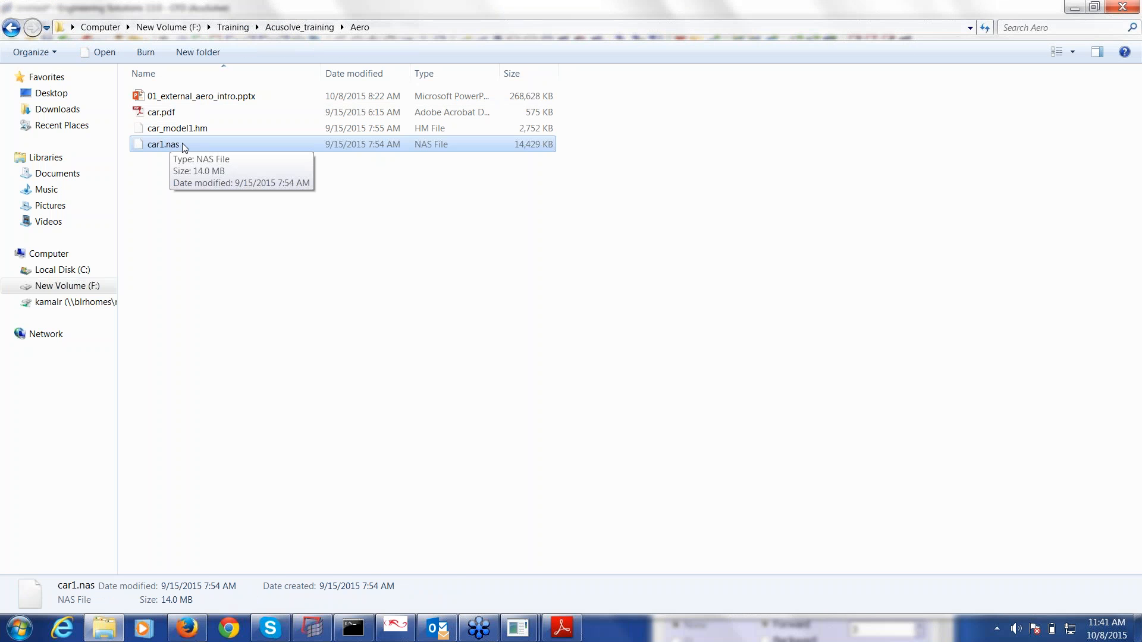
click(381, 28)
right_click(390, 27)
click(422, 69)
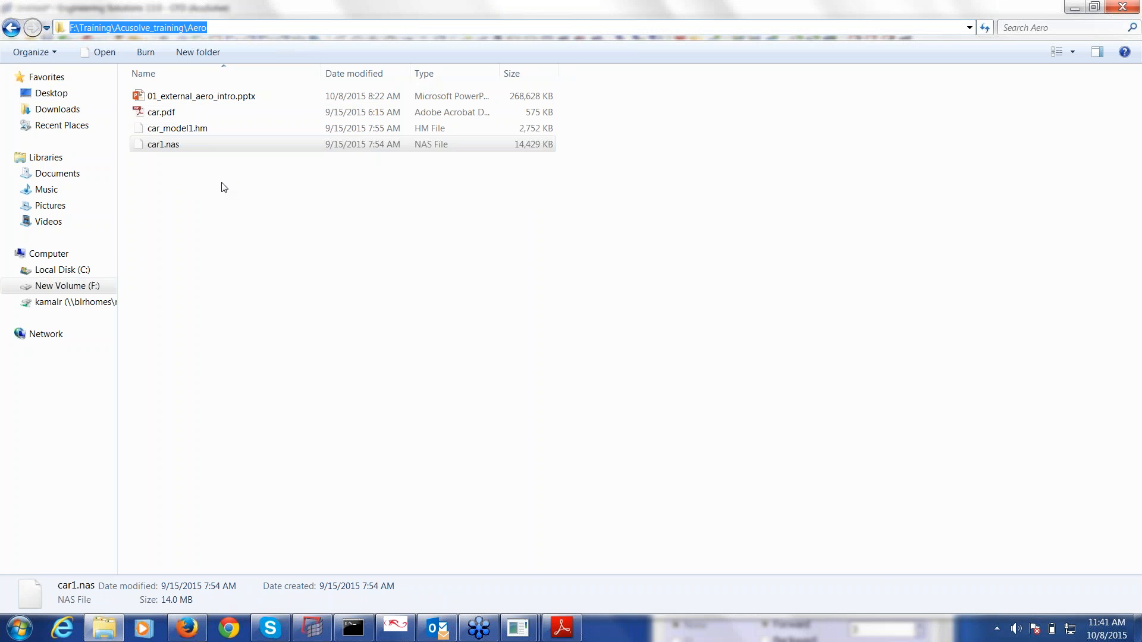
- Switch to AcuConsole and close the pipe.acs database, dismissing the error window
click(393, 629)
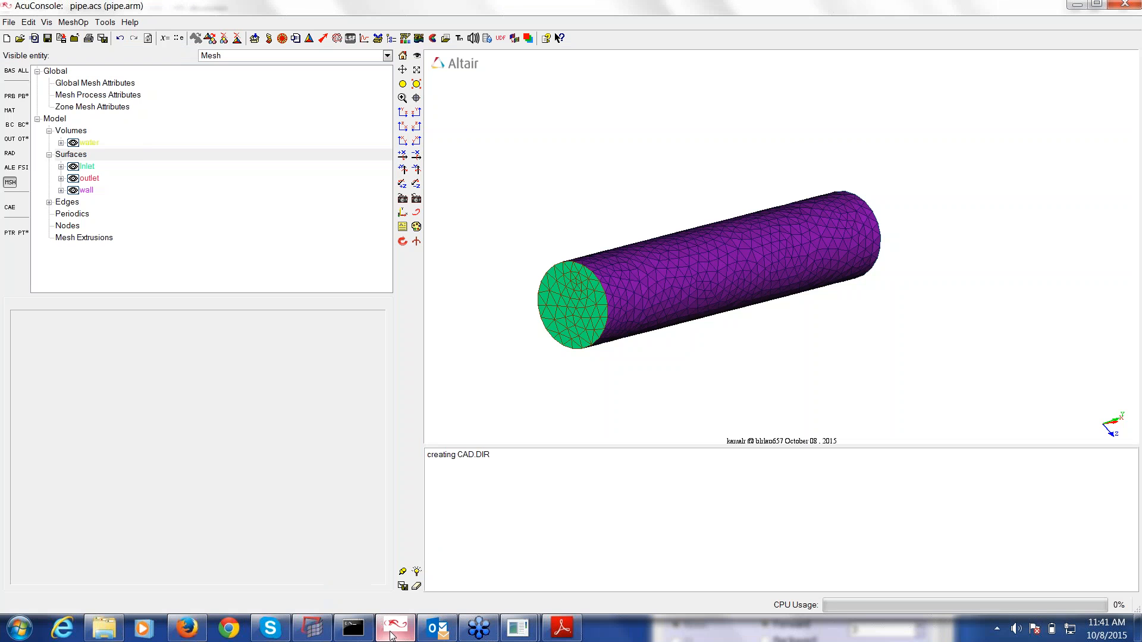
click(13, 25)
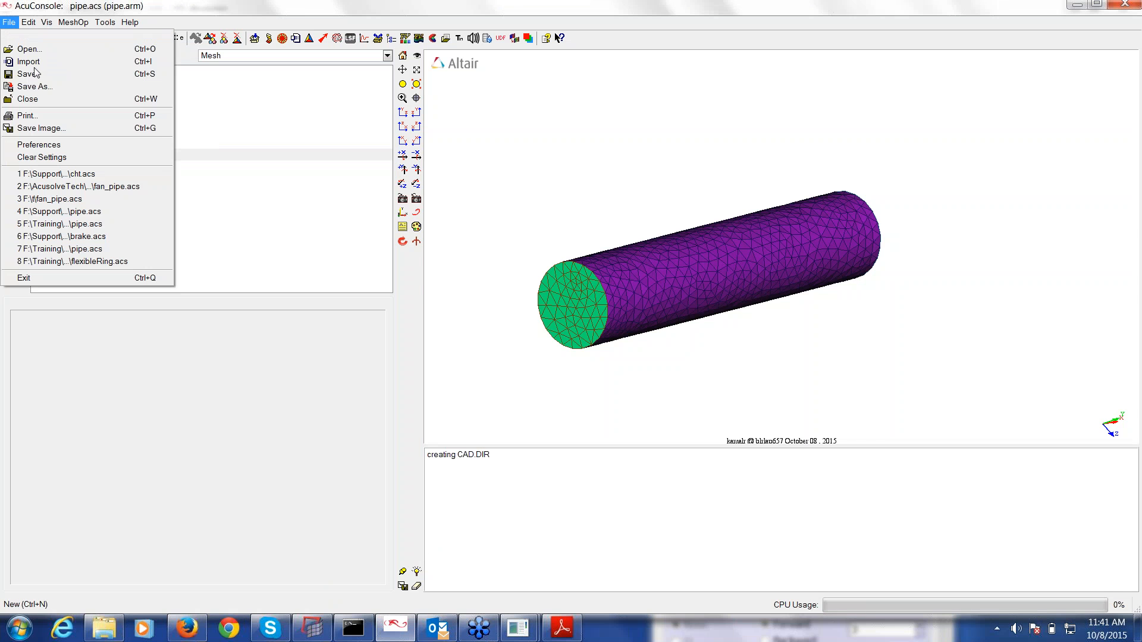
click(27, 100)
click(254, 197)
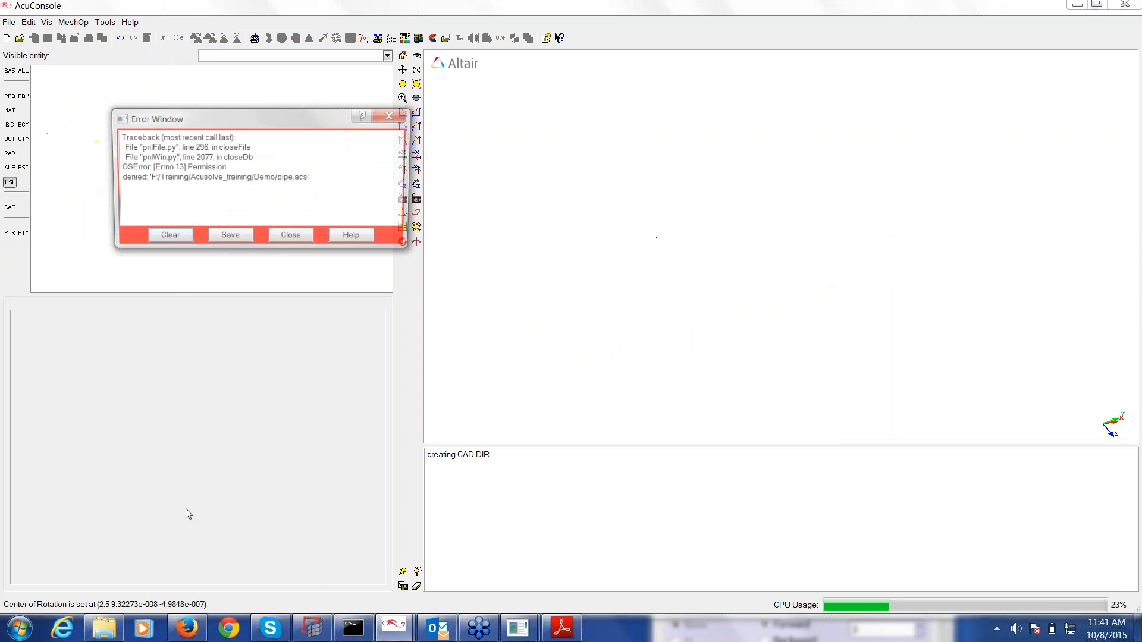
click(291, 238)
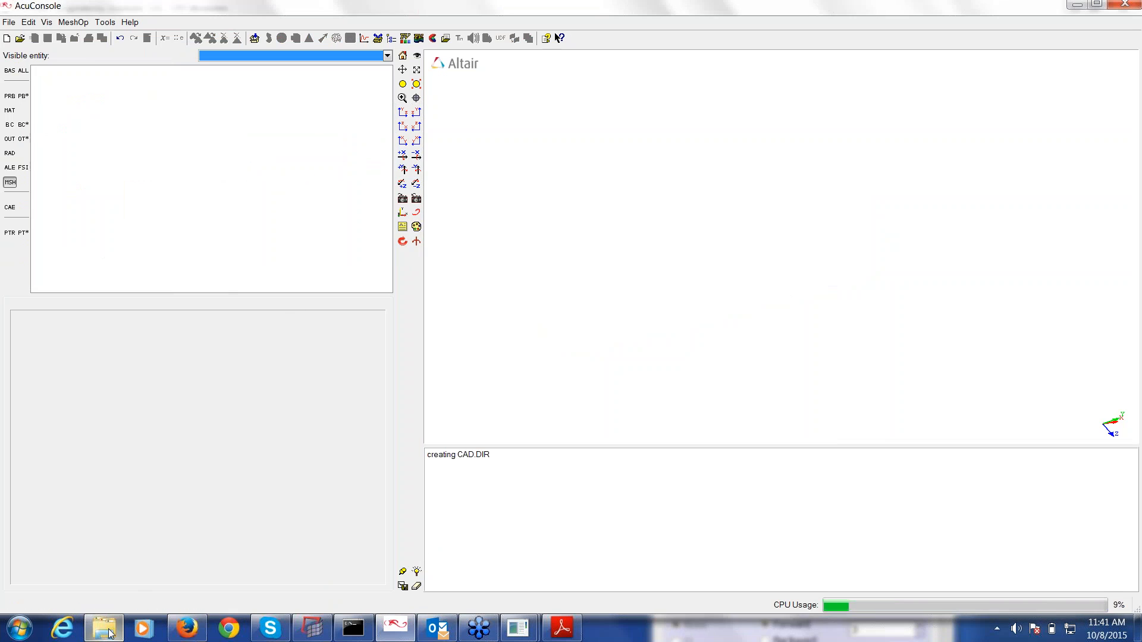
- Create a new AcuConsole database named car in the F:\Training\Acusolve_training\Aero folder
click(104, 629)
click(420, 27)
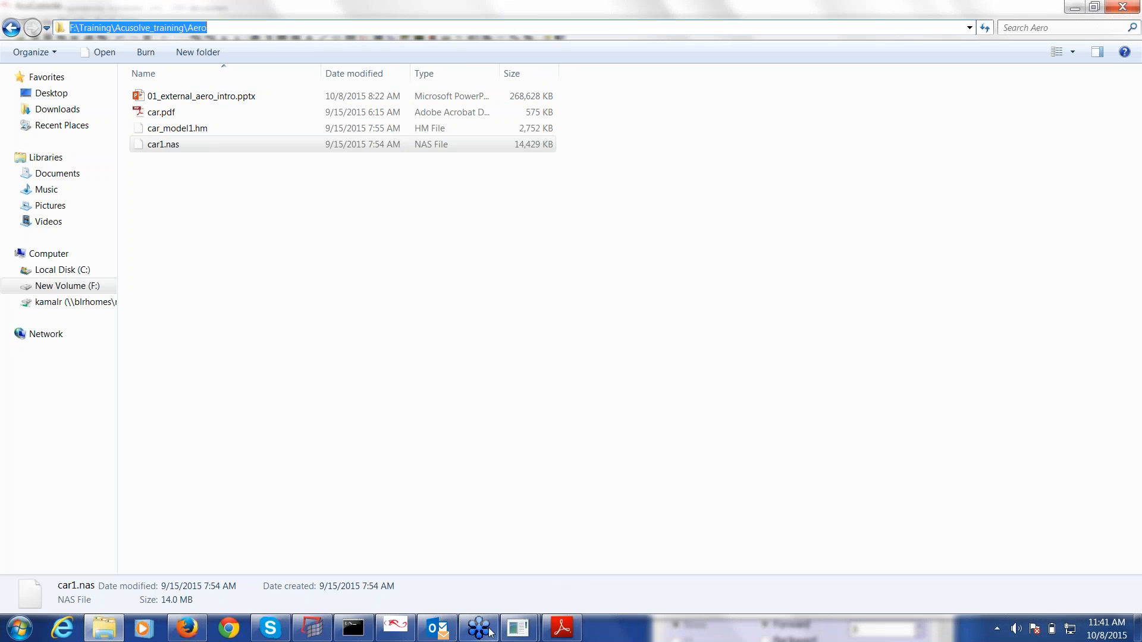
click(395, 628)
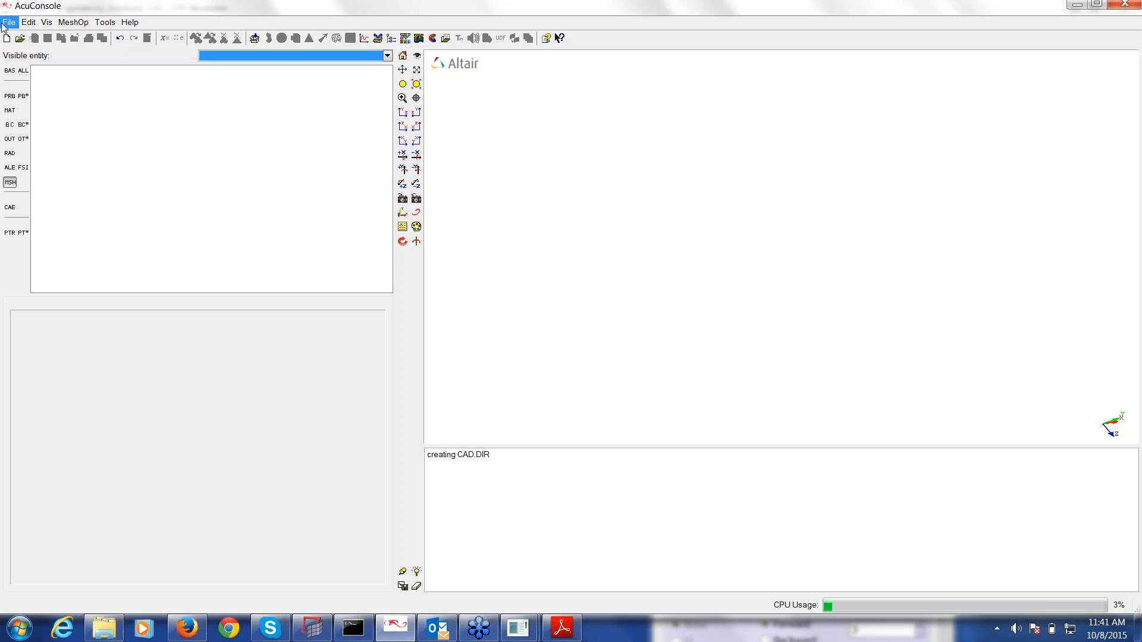
click(2, 24)
click(49, 67)
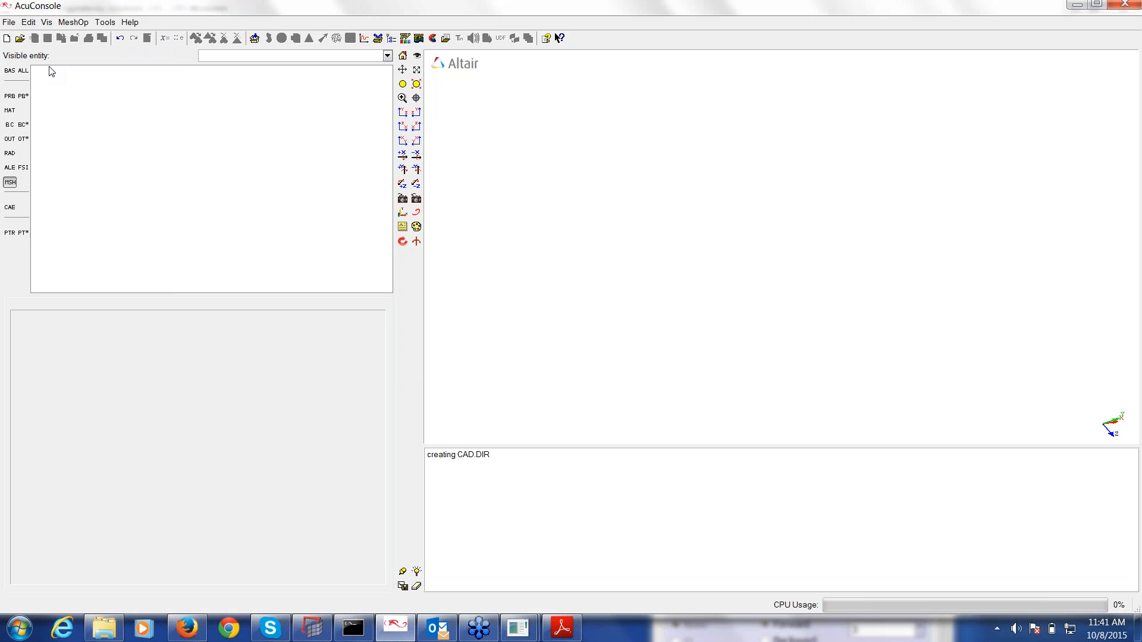
text(car)
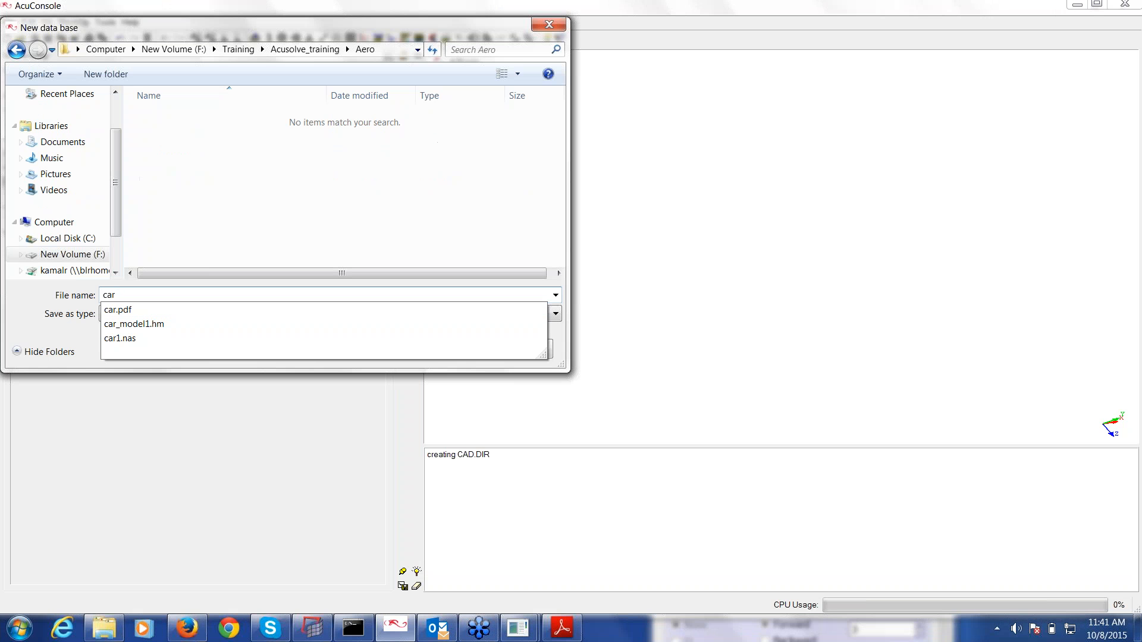
click(455, 350)
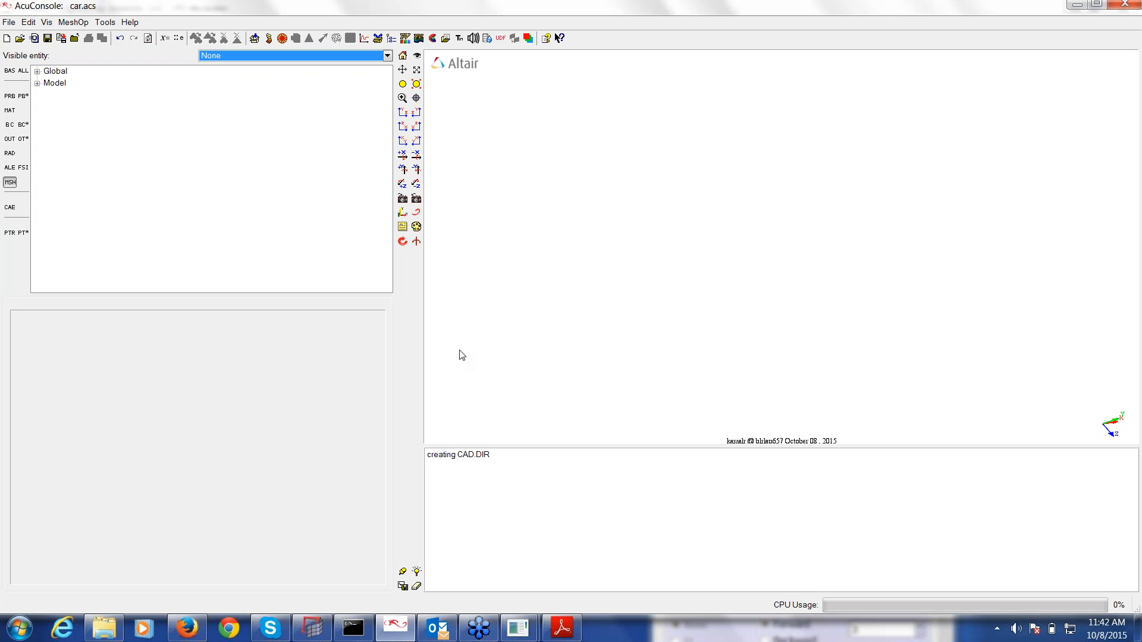
- Start importing car1.nas from the Aero folder as a Nastran Surface Mesh
click(9, 23)
click(24, 59)
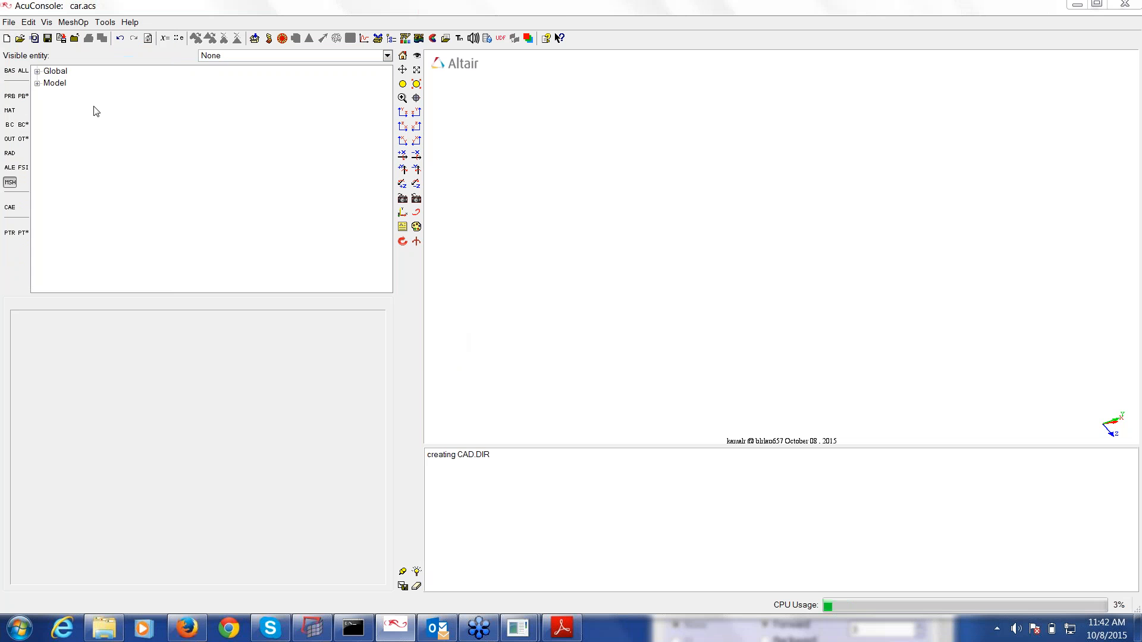
click(493, 328)
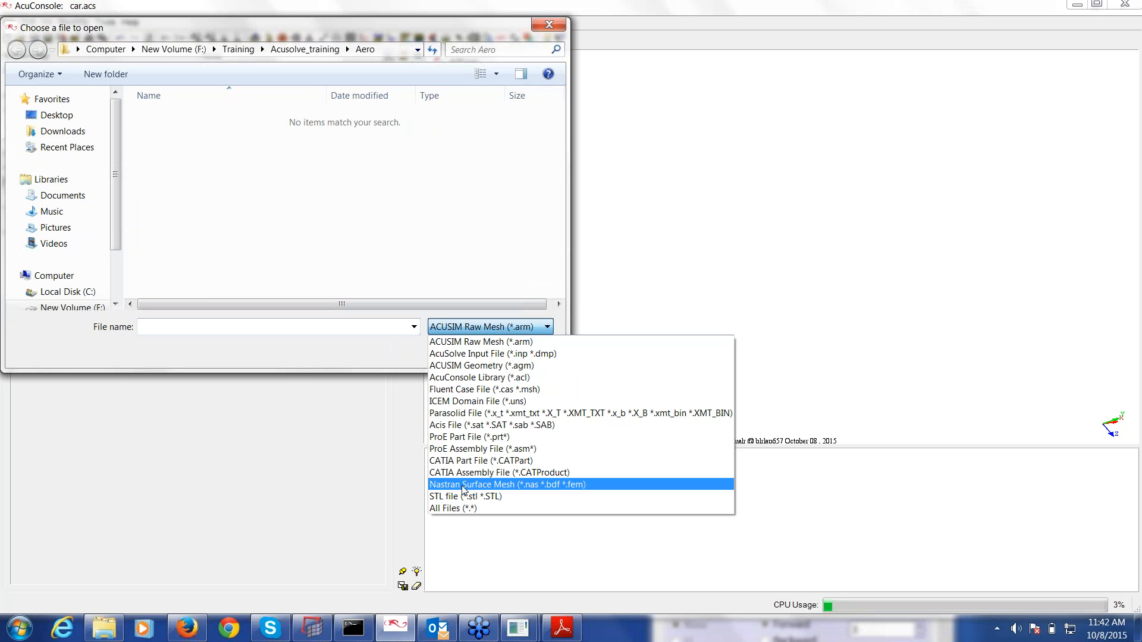
click(463, 485)
click(162, 118)
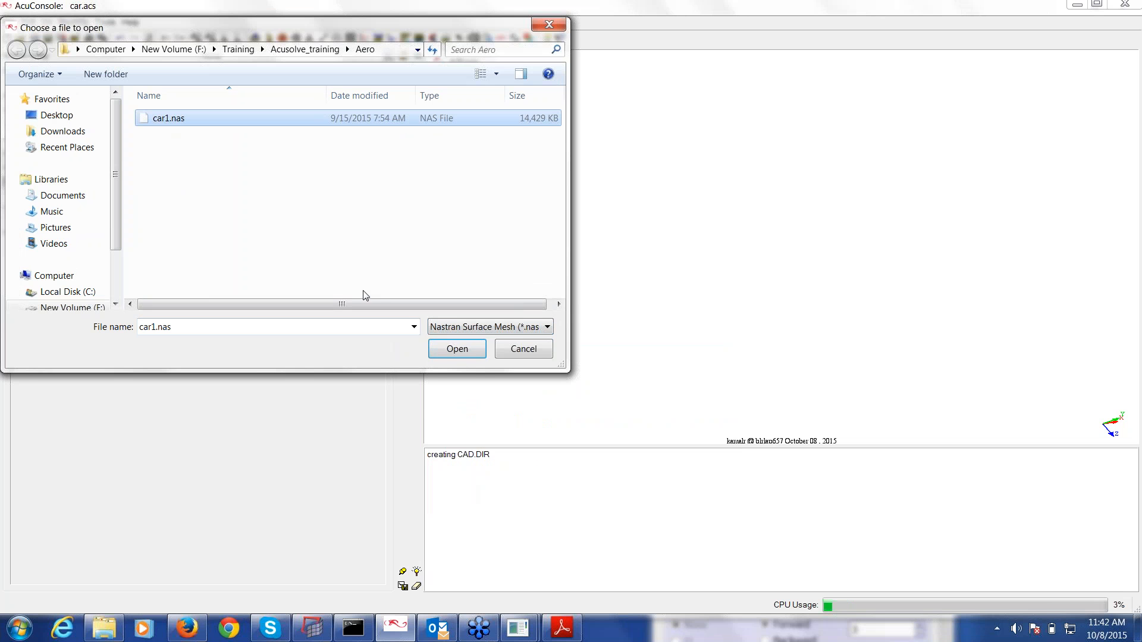
click(443, 351)
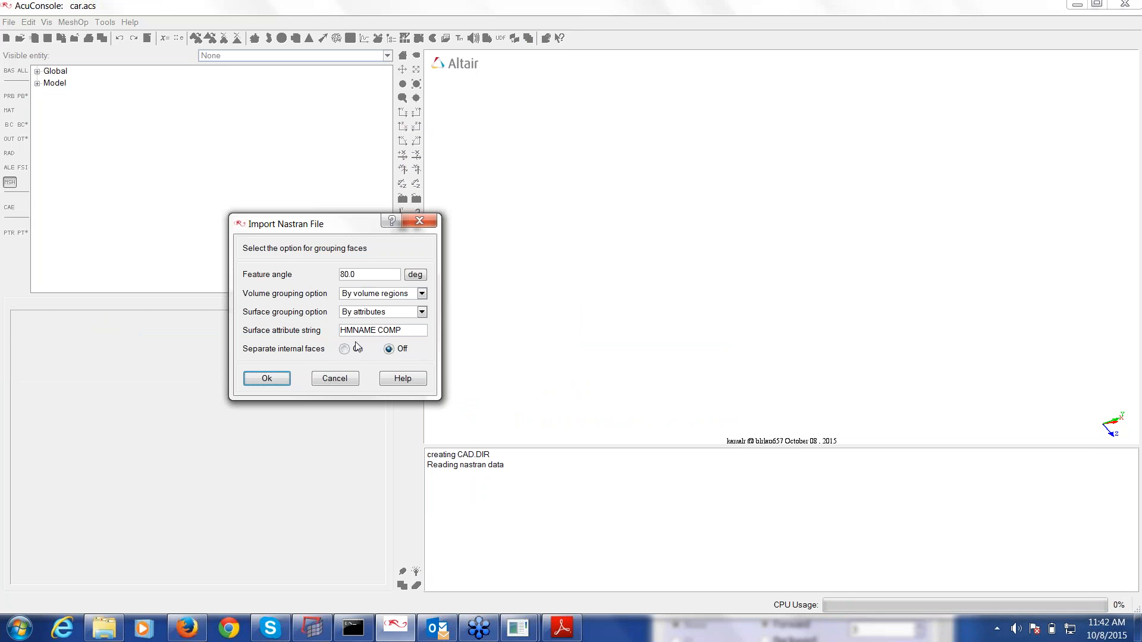
- Review the component names in HyperMesh, then complete AcuConsole's Nastran import with surfaces grouped by attributes using HMNAME COMP
click(340, 630)
click(321, 632)
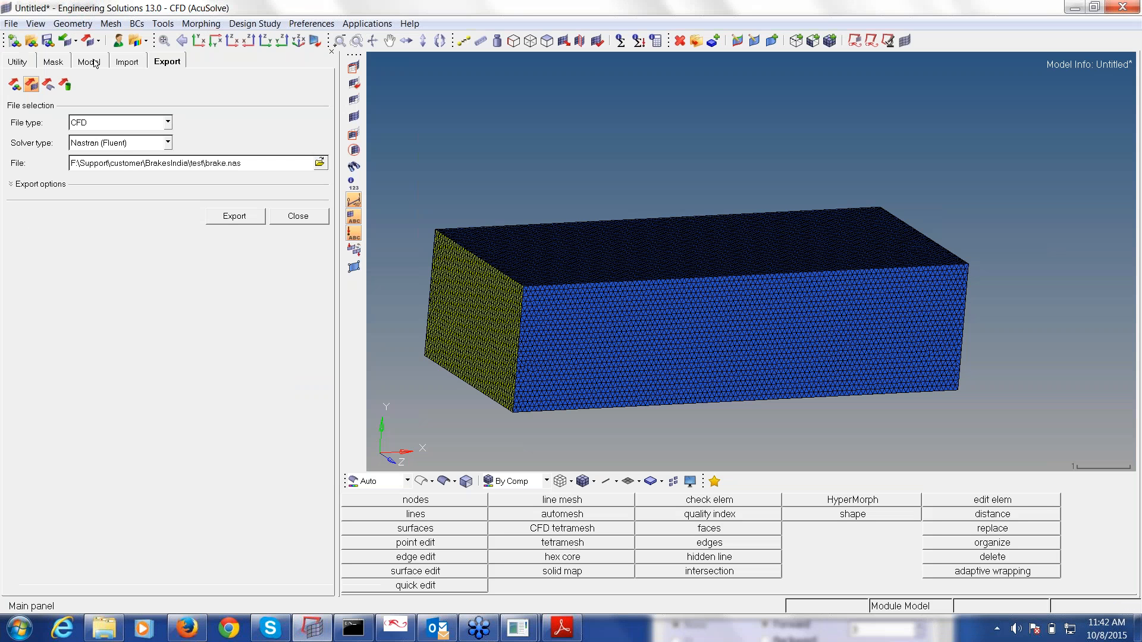
click(90, 62)
click(9, 136)
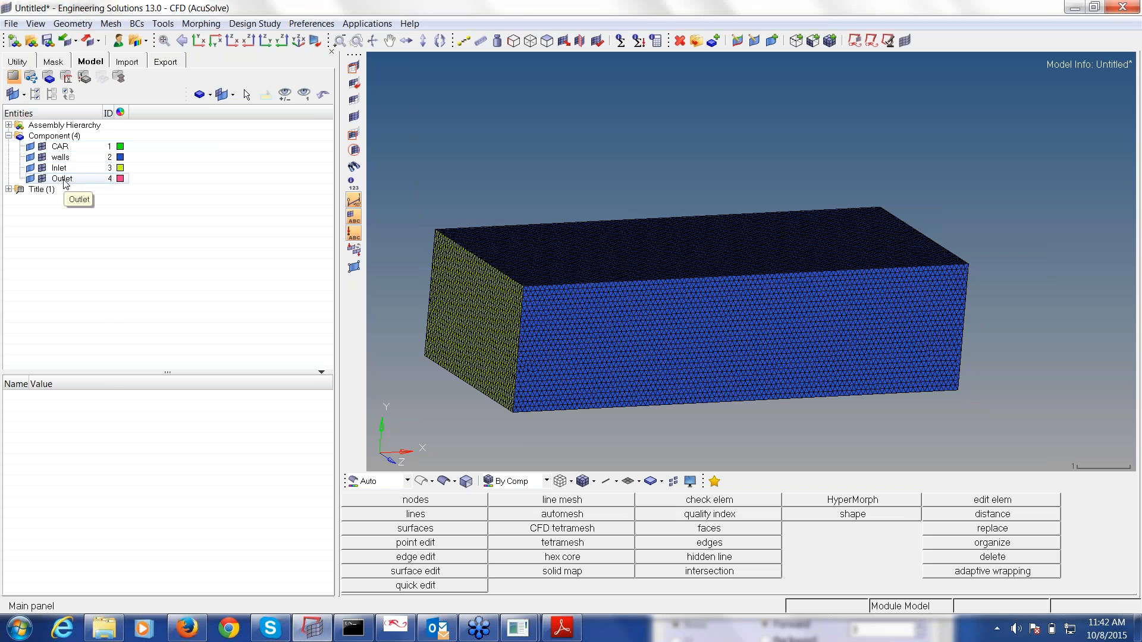
click(393, 629)
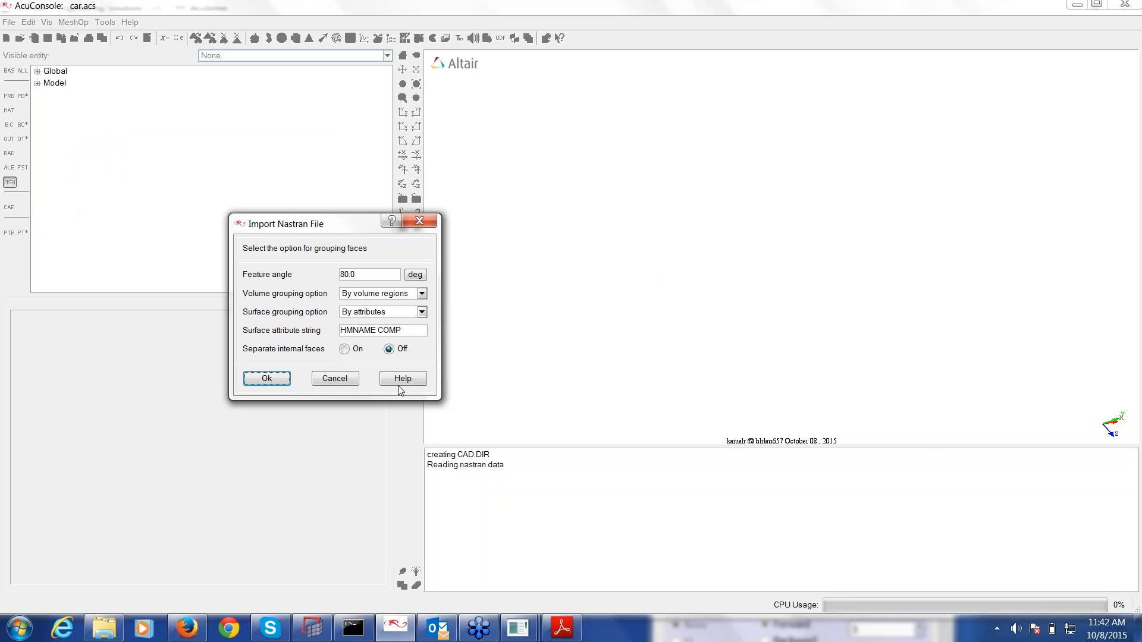
click(266, 379)
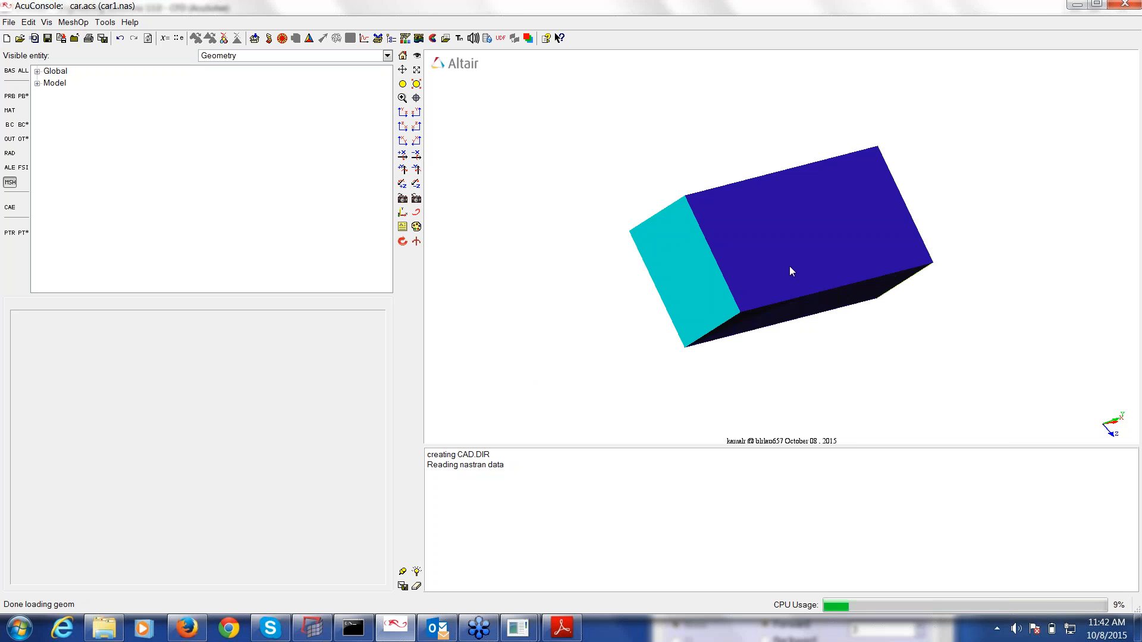
- Purge the empty default surface group from the model and compare the remaining surfaces with the HyperMesh components
drag(790, 266, 646, 280)
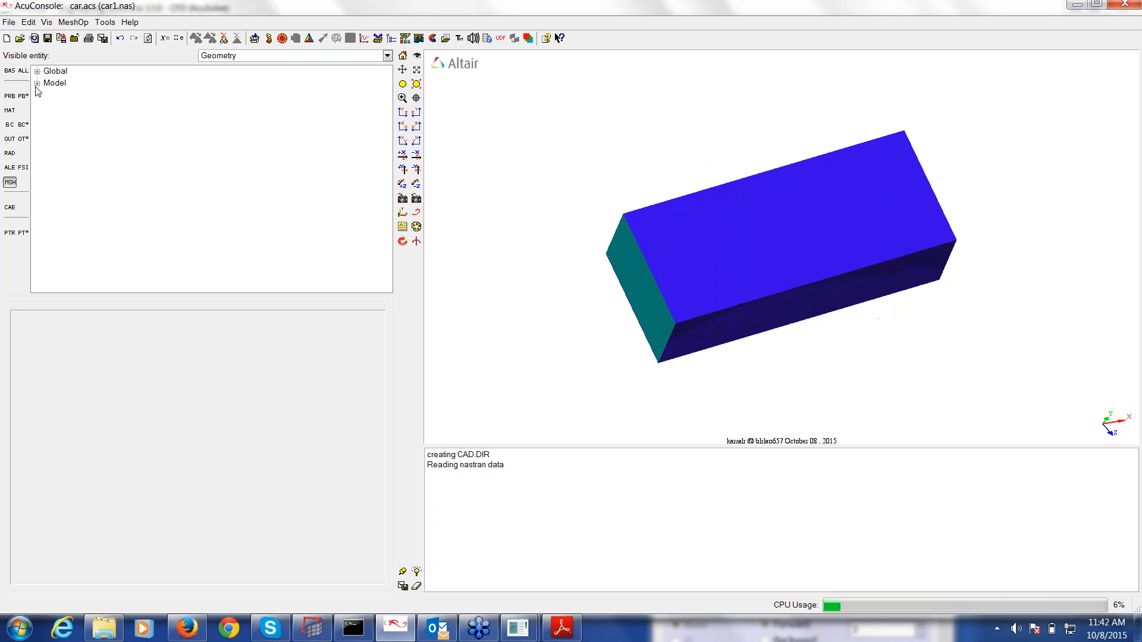
click(37, 84)
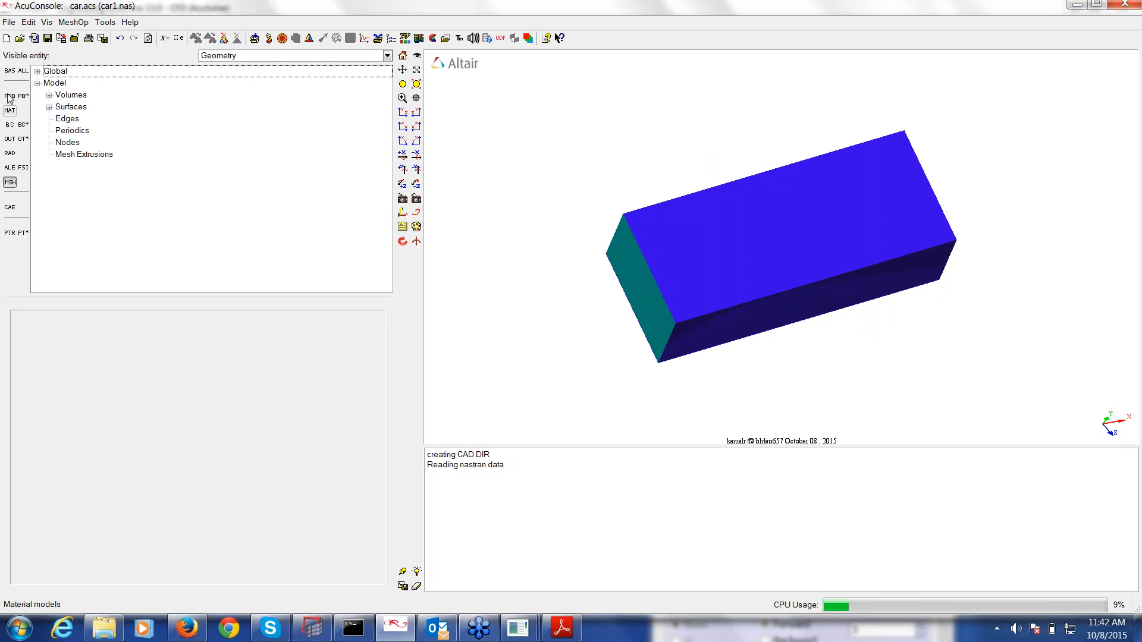
click(49, 108)
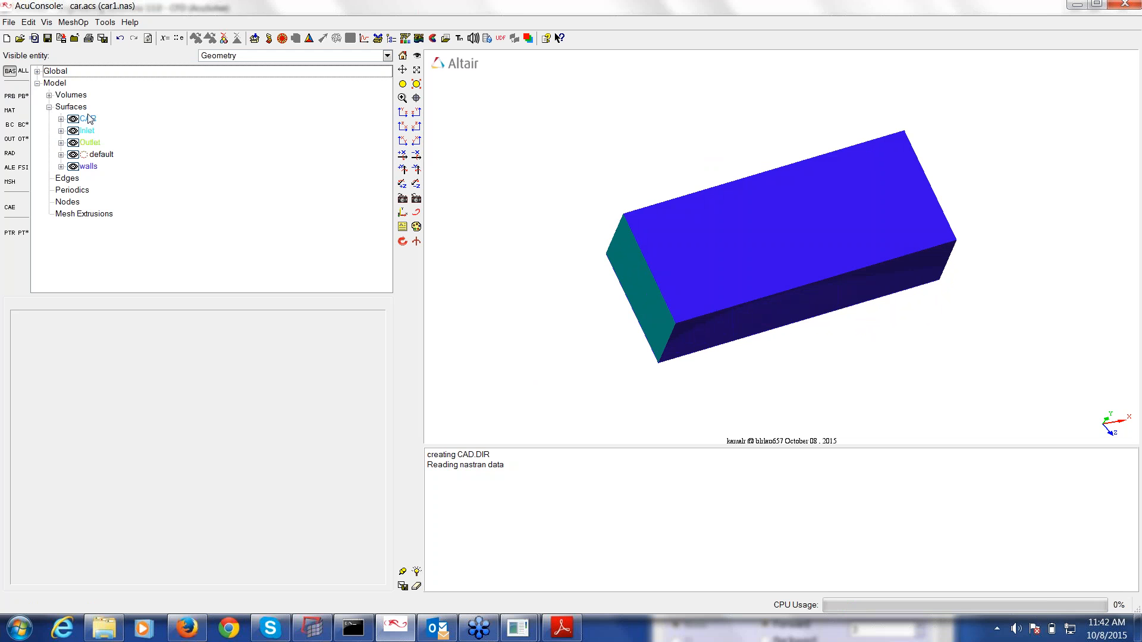
right_click(62, 87)
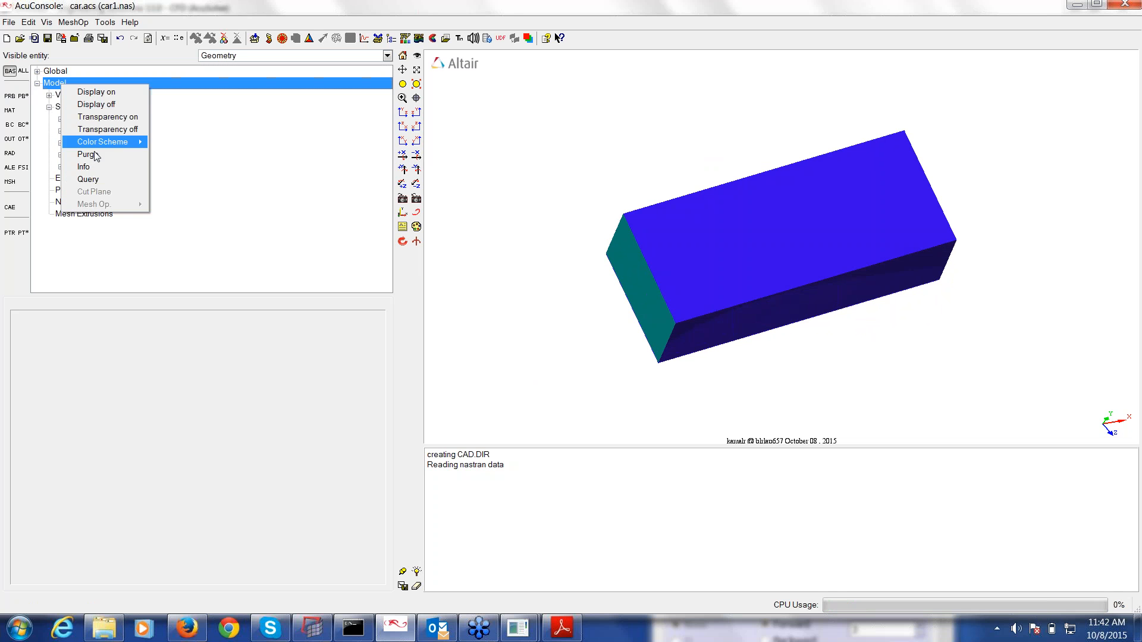
click(90, 155)
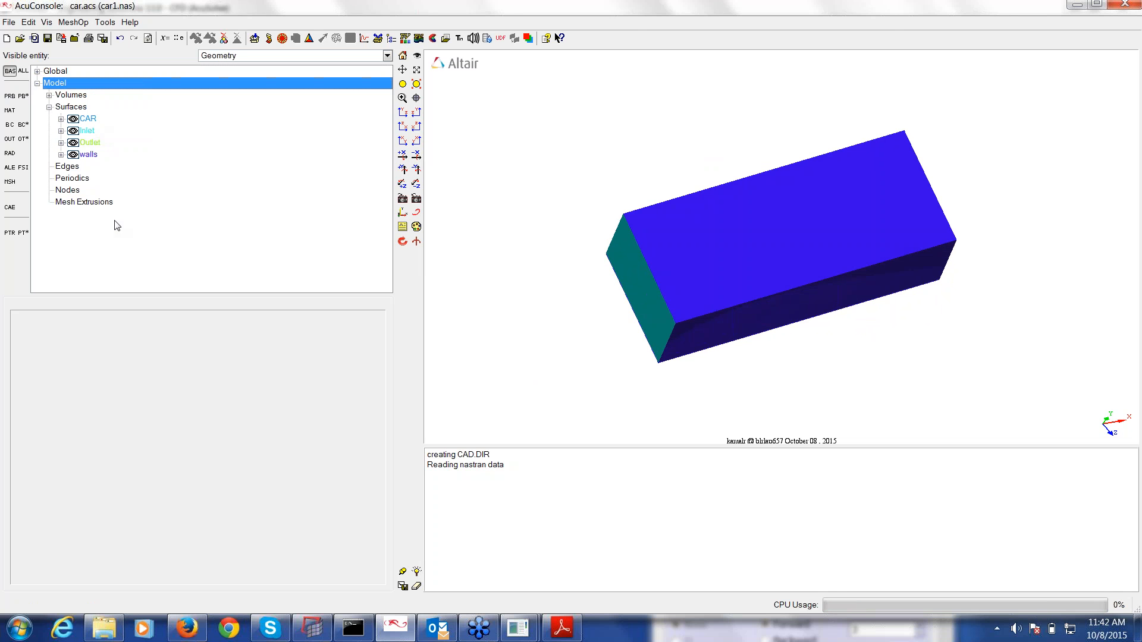
click(314, 628)
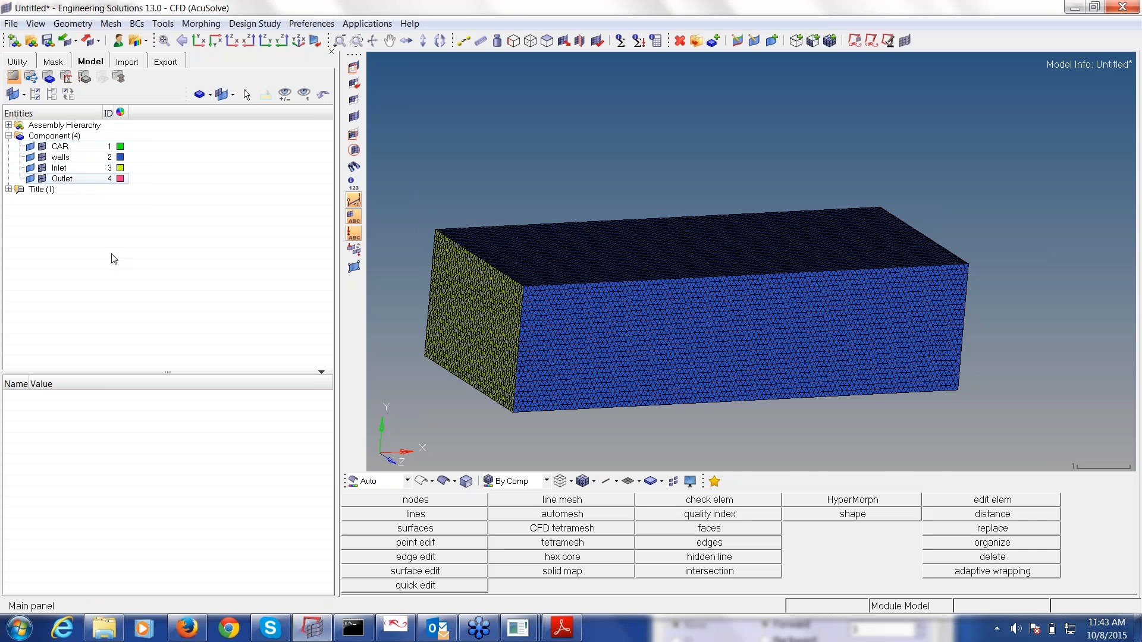
click(395, 628)
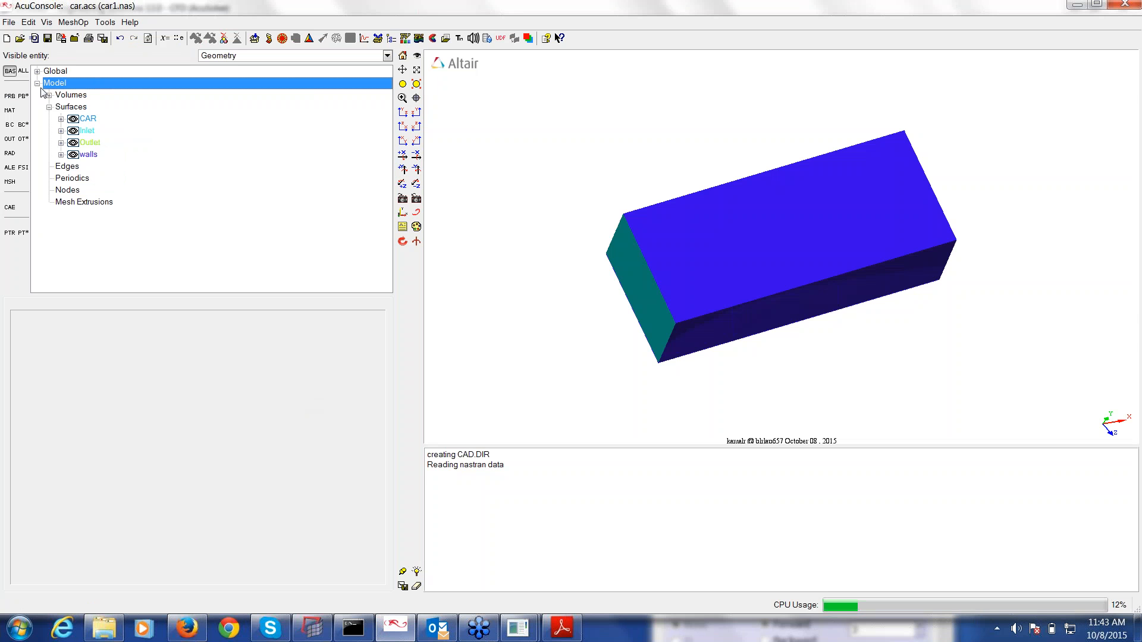
- Hide the Inlet, Outlet and walls surfaces to display only CAR, and inspect the car up close
click(73, 118)
click(73, 131)
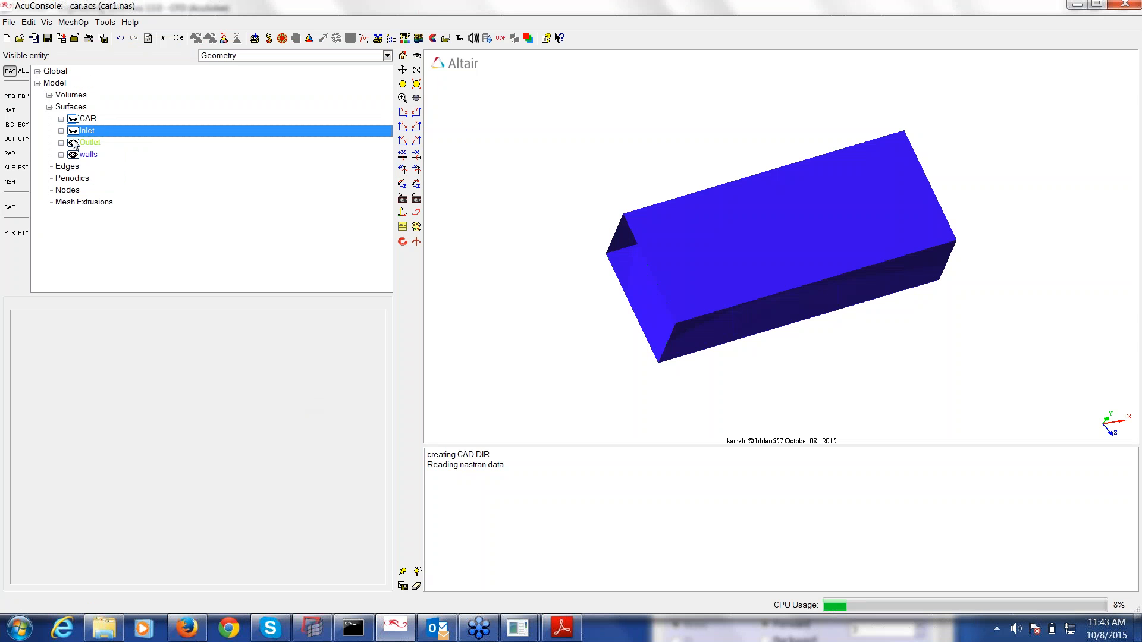
click(73, 143)
click(73, 155)
click(73, 119)
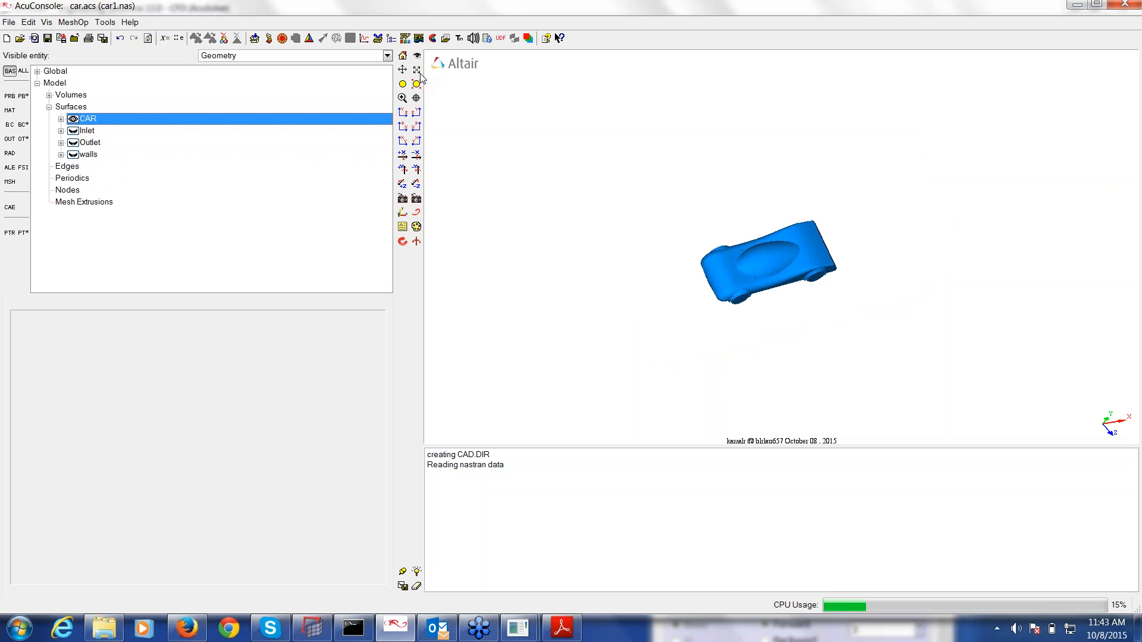
click(416, 70)
drag(636, 223, 784, 243)
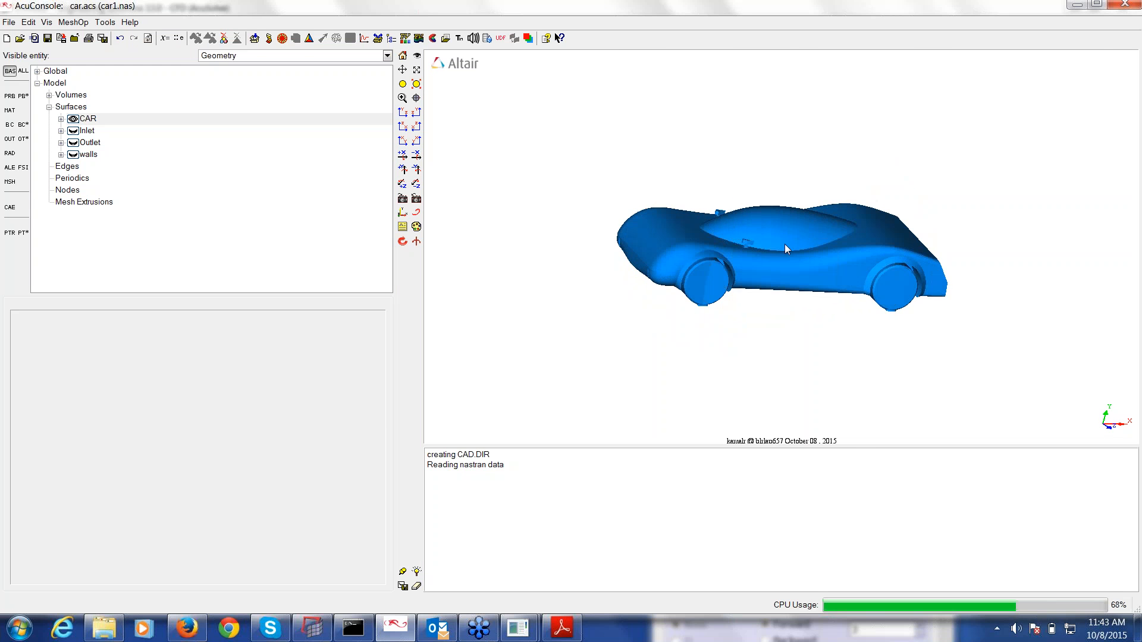
scroll(790, 342, up, 3)
drag(730, 315, 809, 351)
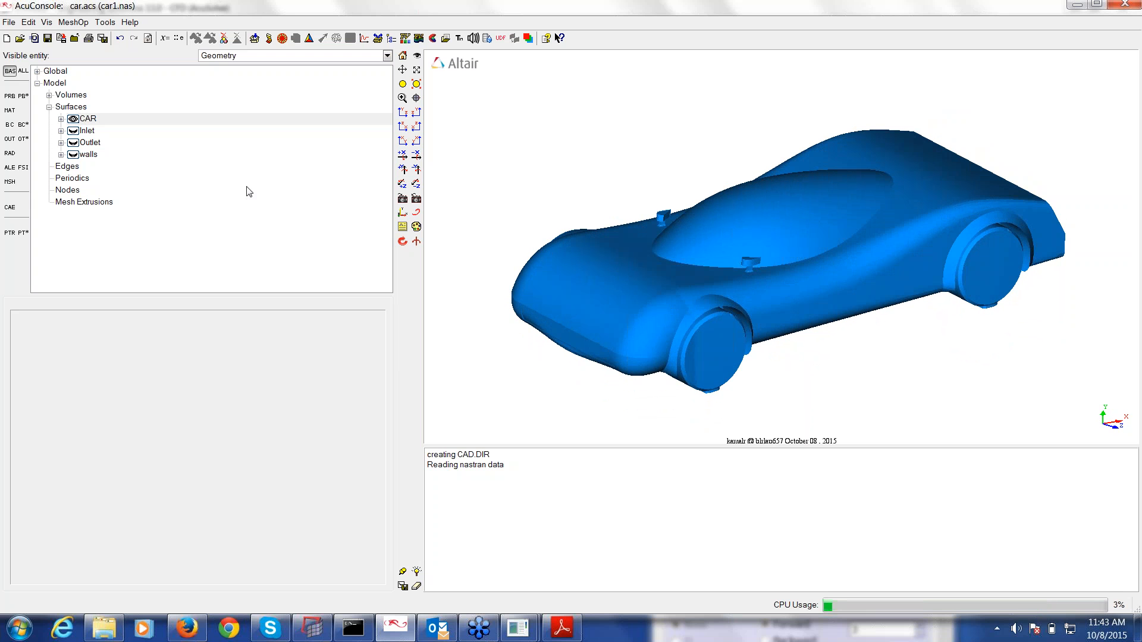
- Set the CAR surface's display type to solid & wire
right_click(90, 118)
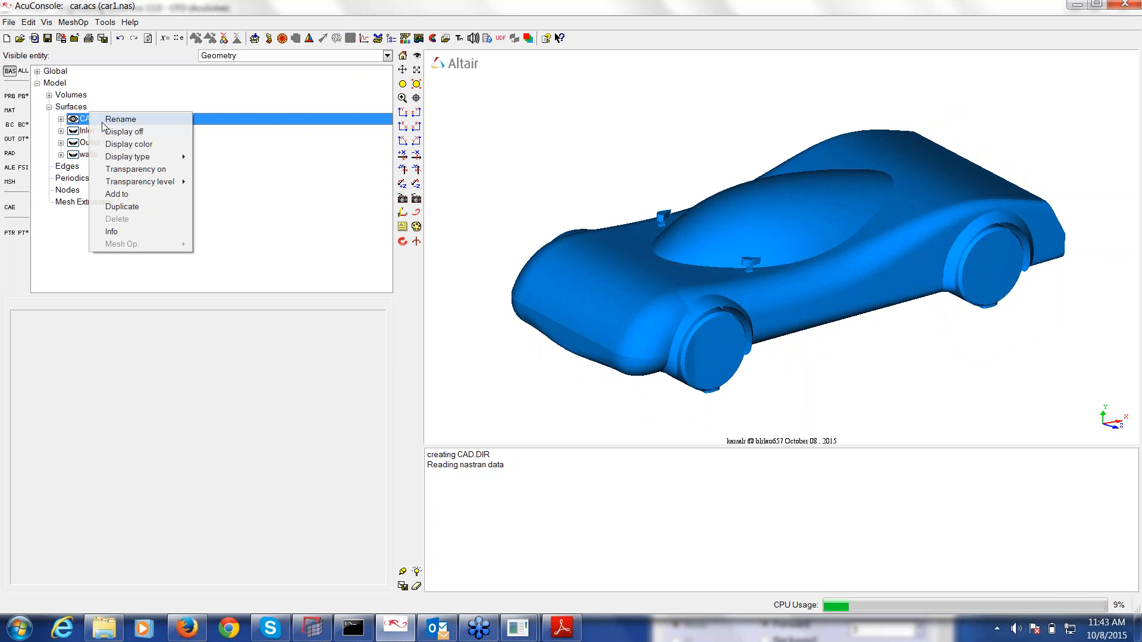
click(449, 233)
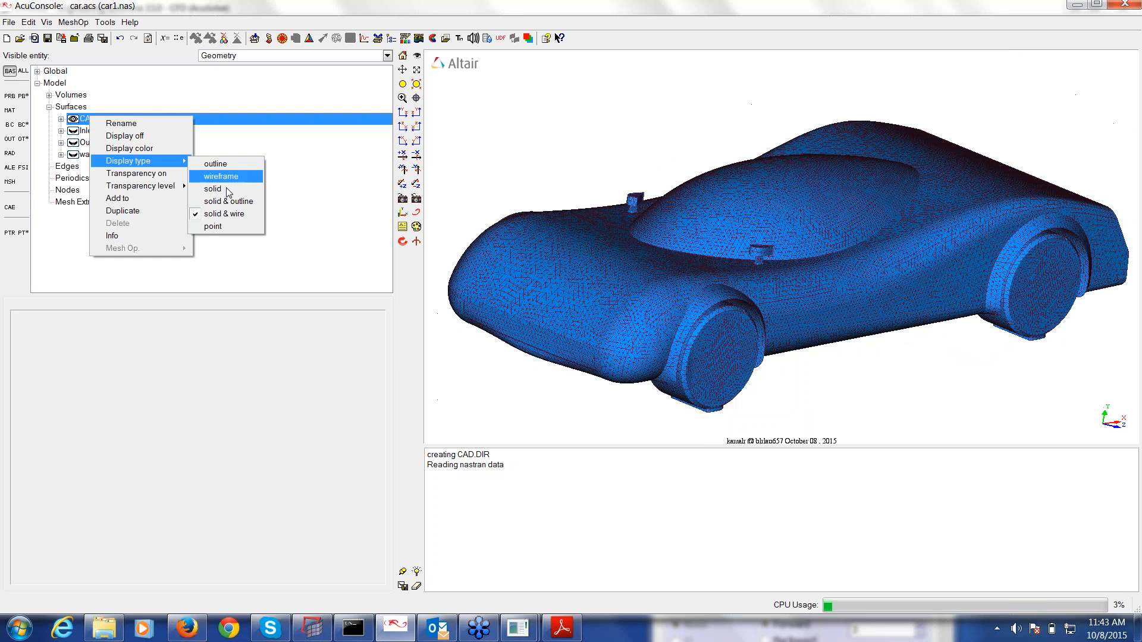
- Set the CAR surface's display type to solid
click(220, 189)
mouse_move(571, 296)
mouse_down()
mouse_move(619, 306)
mouse_move(653, 273)
mouse_move(509, 241)
mouse_up()
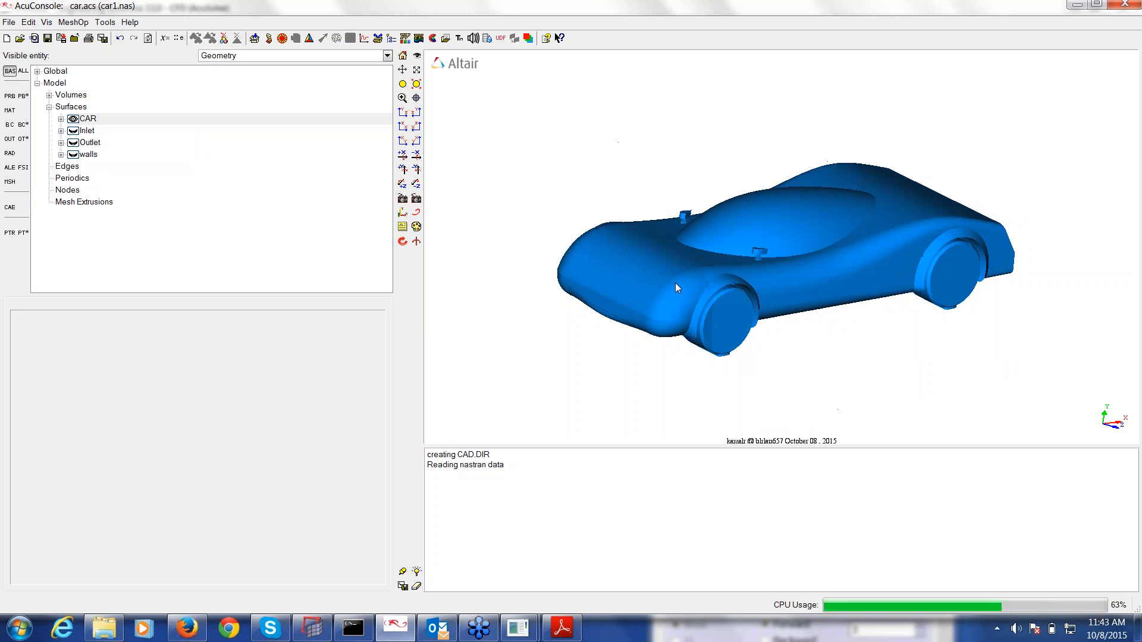
scroll(675, 283, down, 2)
- Display the Inlet, Outlet and walls surfaces together with the car to check the full domain
click(79, 130)
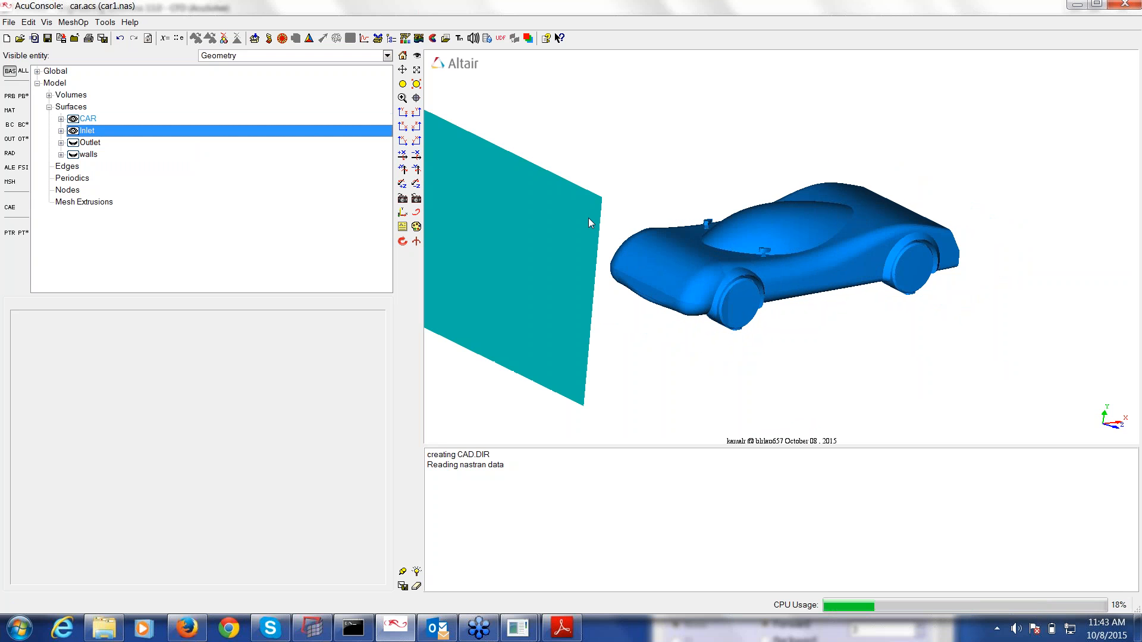
drag(587, 218, 535, 218)
middle_drag(590, 271, 277, 278)
click(73, 142)
drag(696, 252, 791, 254)
middle_drag(791, 253, 919, 244)
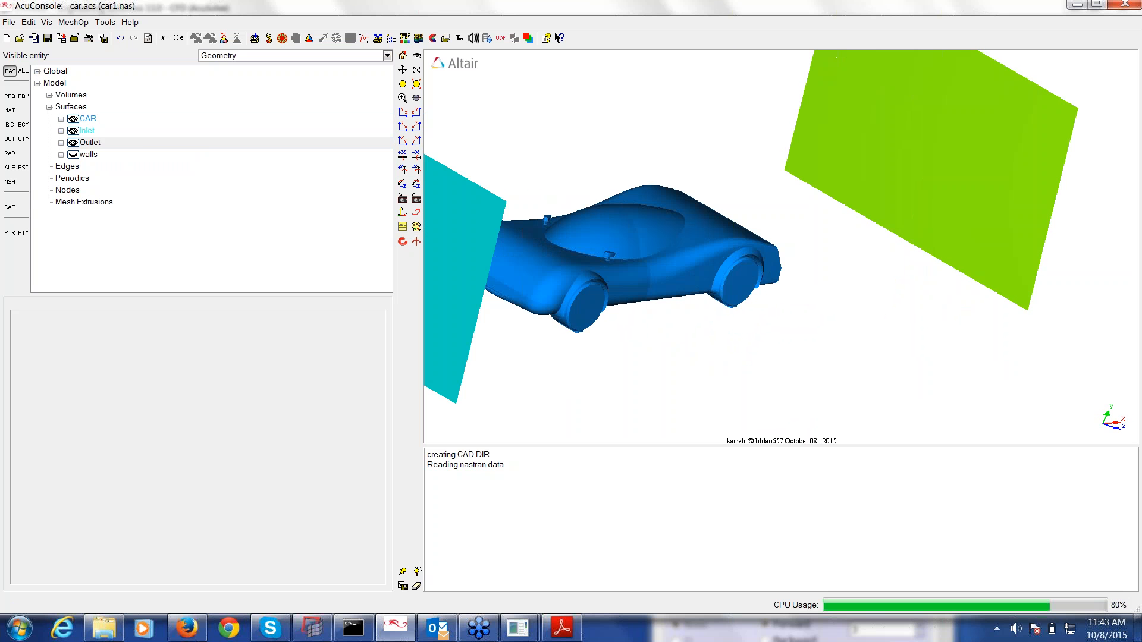
click(72, 156)
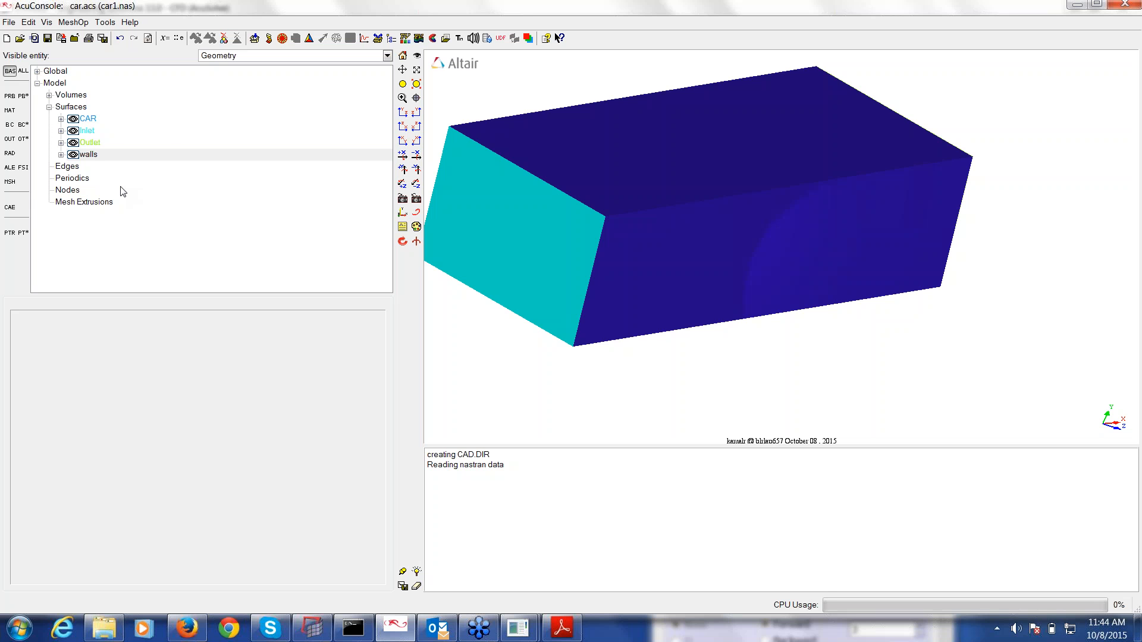
- Hide all surfaces and display only Volume_1 under Volumes
right_click(76, 108)
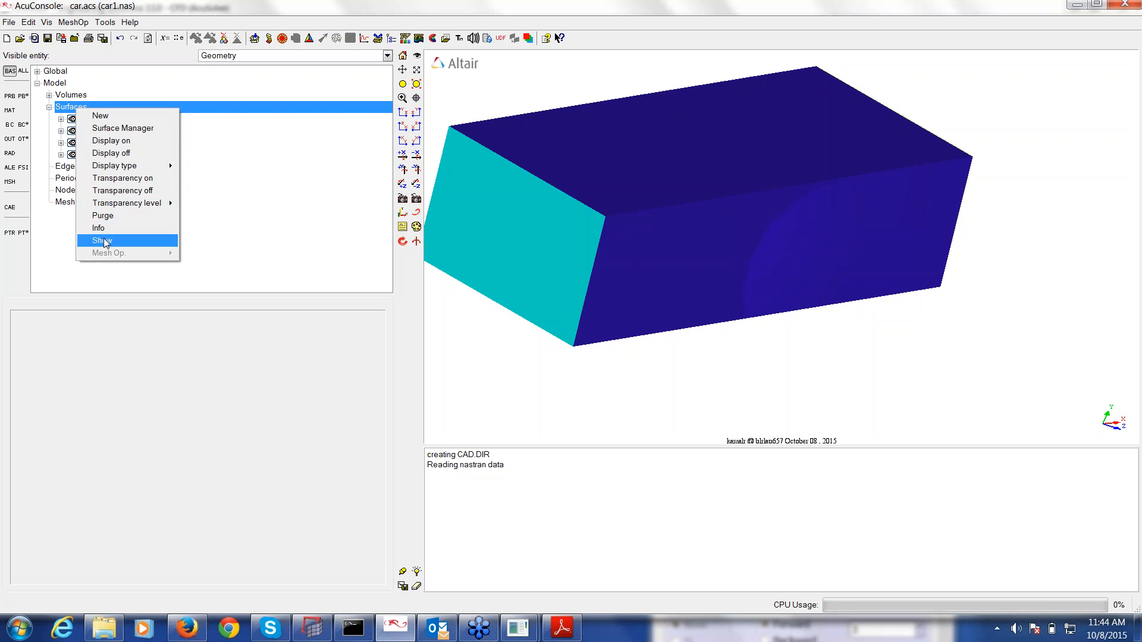
click(118, 153)
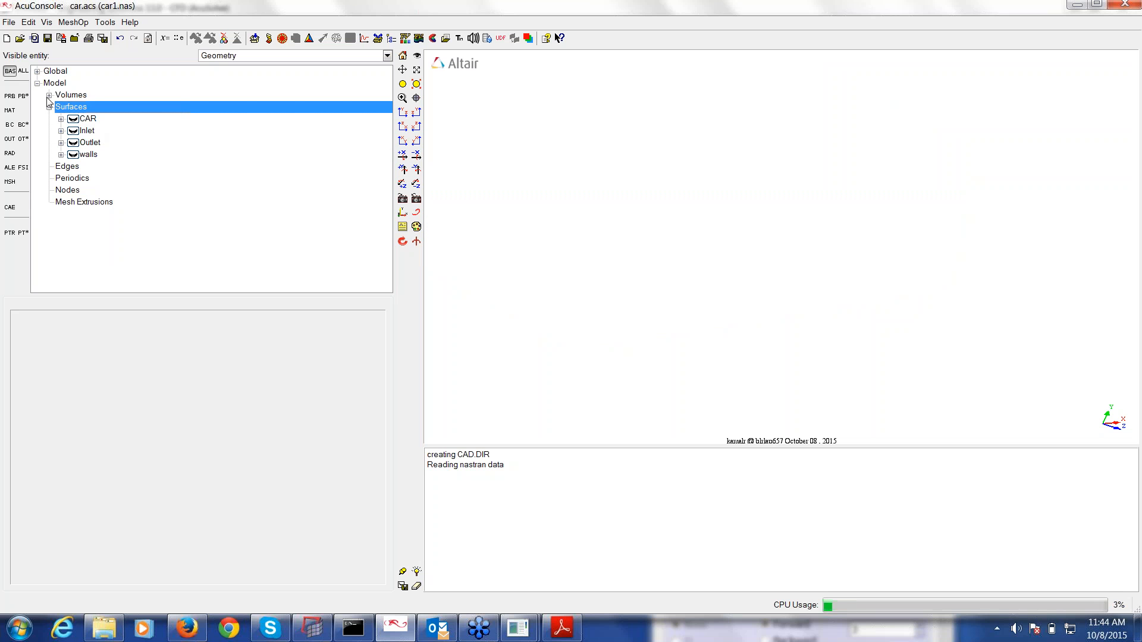
click(74, 107)
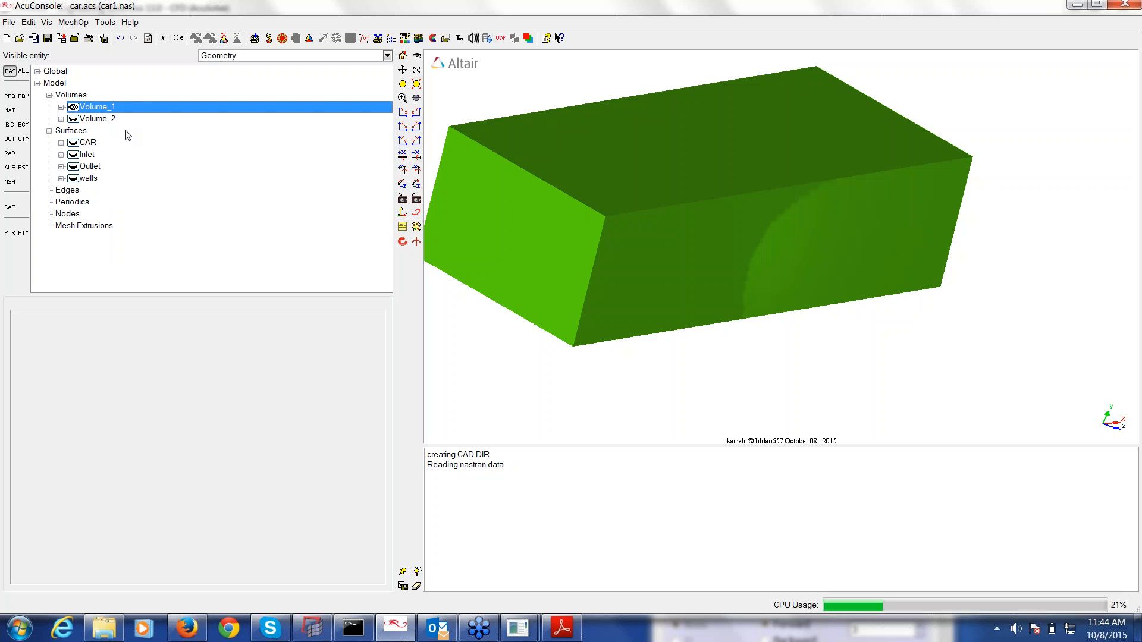
drag(663, 237, 655, 271)
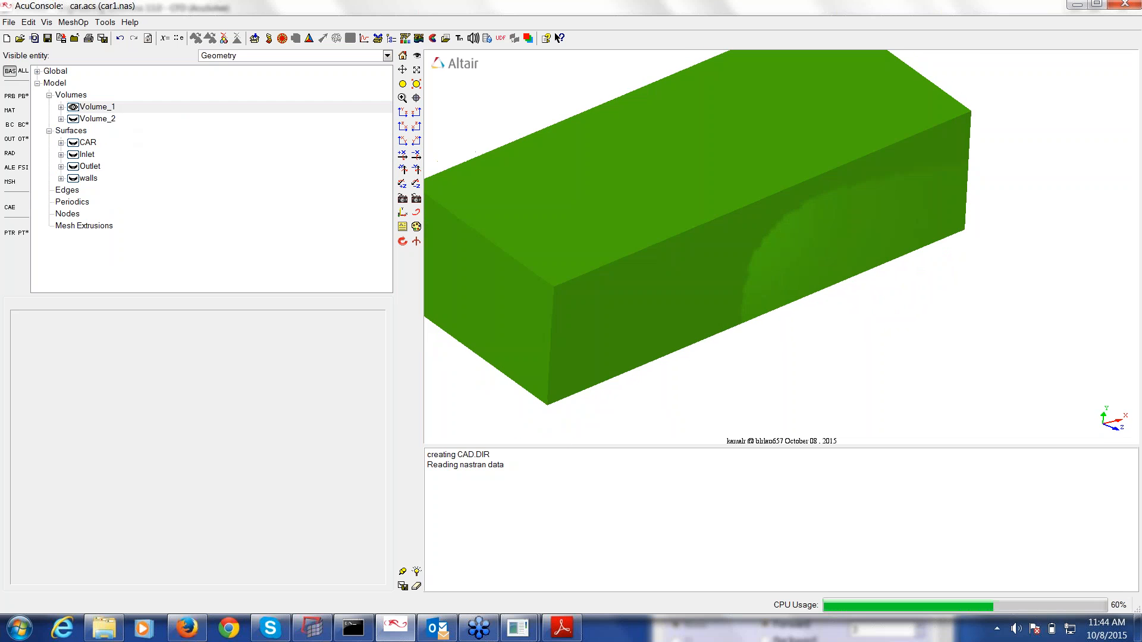
- Turn on transparency for all volumes and inspect the inside of Volume_1
right_click(81, 95)
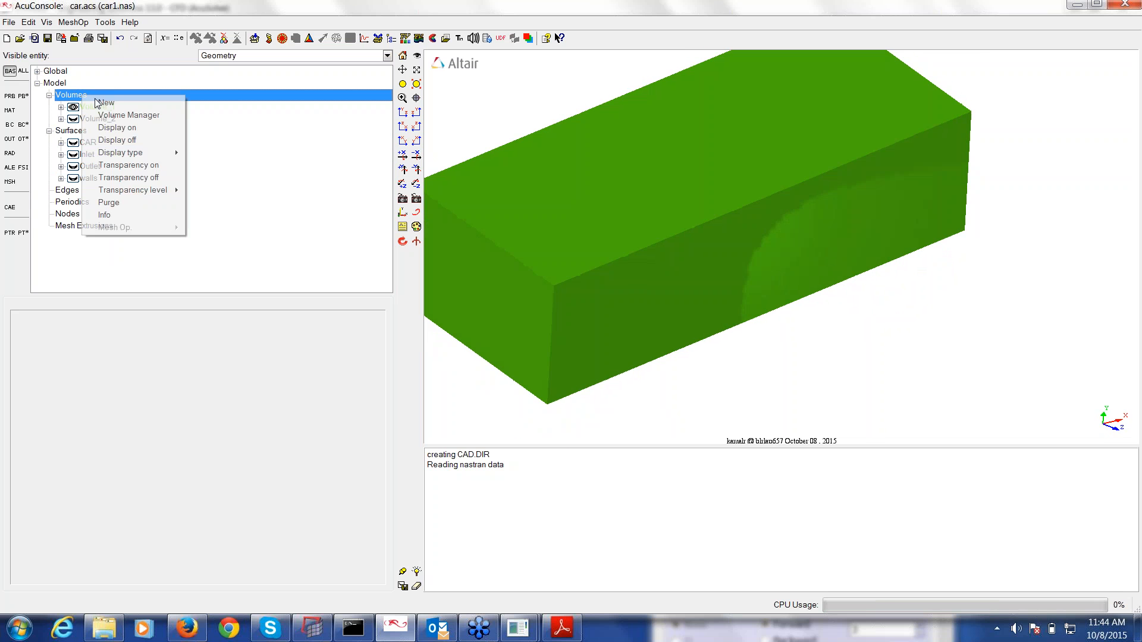
click(133, 170)
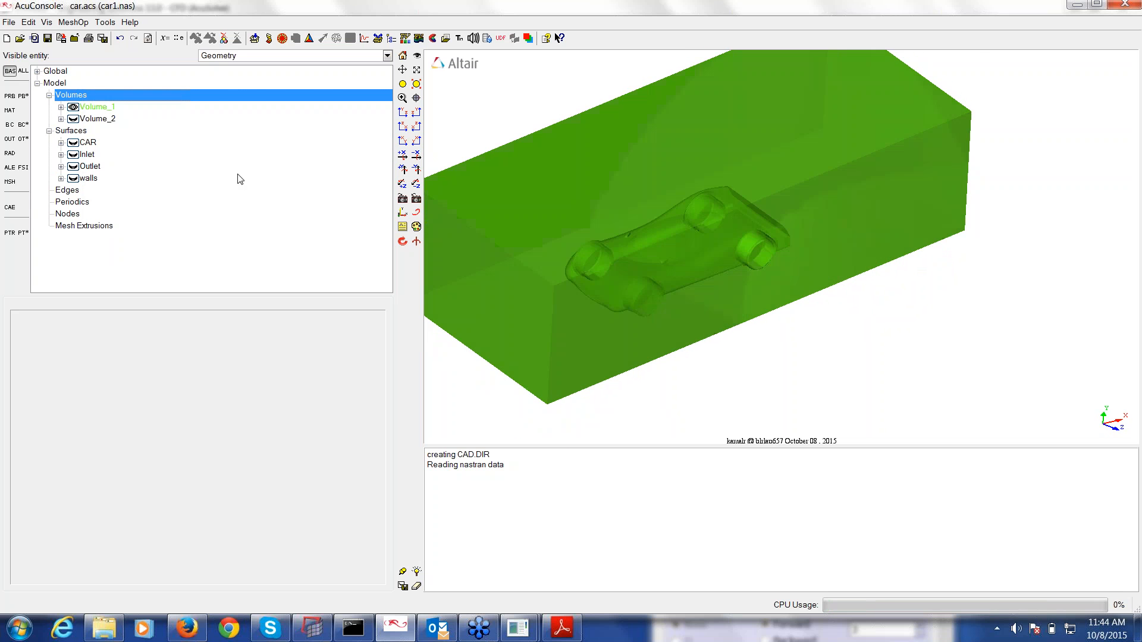
mouse_move(726, 191)
mouse_down()
mouse_move(773, 173)
mouse_move(690, 229)
mouse_move(716, 192)
mouse_up()
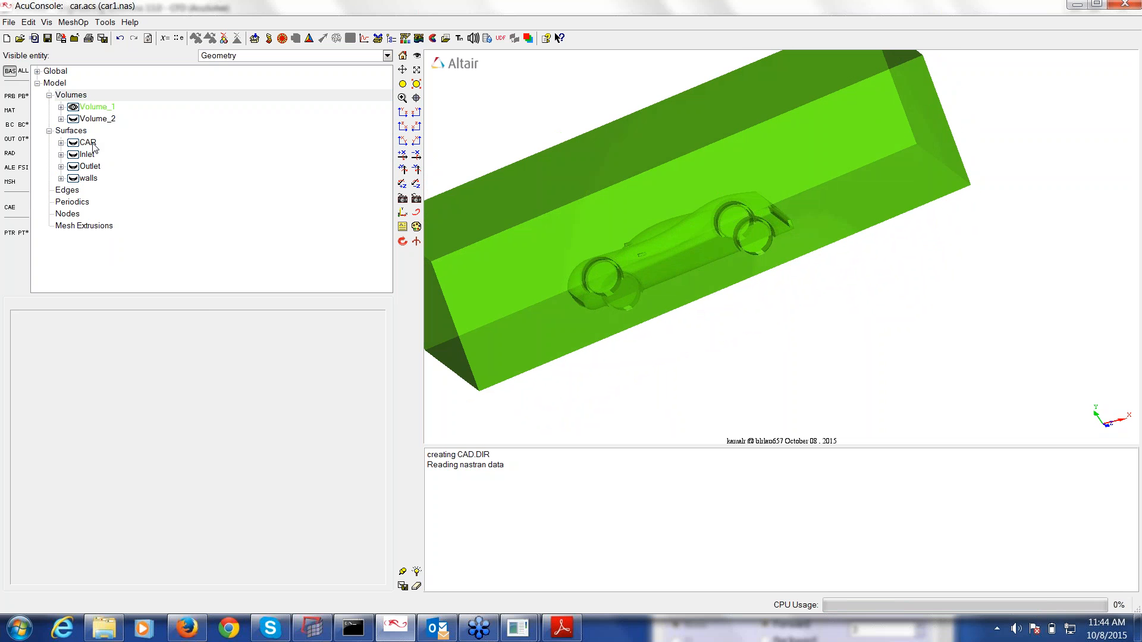
- Hide Volume_1, display Volume_2 instead and inspect it from several angles
click(74, 107)
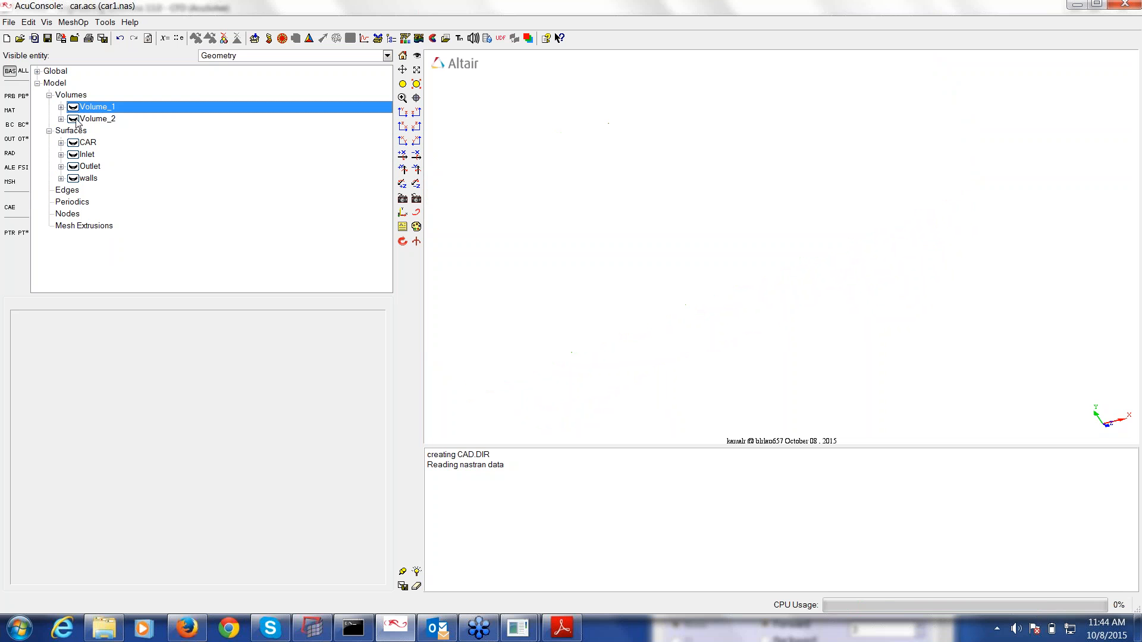
click(76, 119)
drag(714, 202, 725, 360)
right_drag(725, 359, 667, 276)
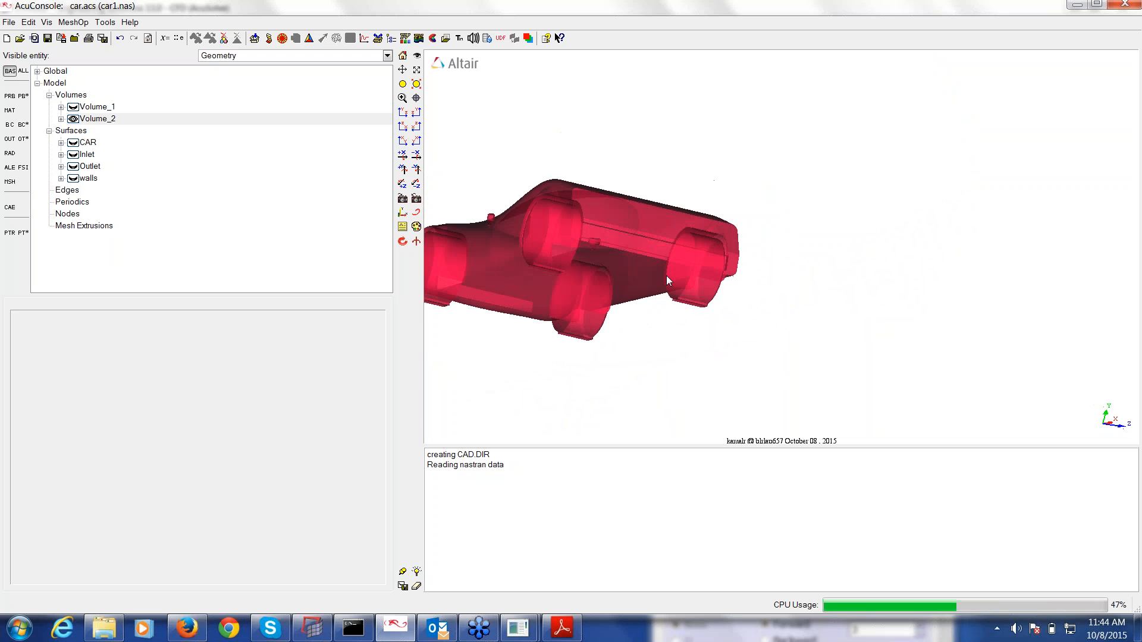
drag(666, 276, 581, 257)
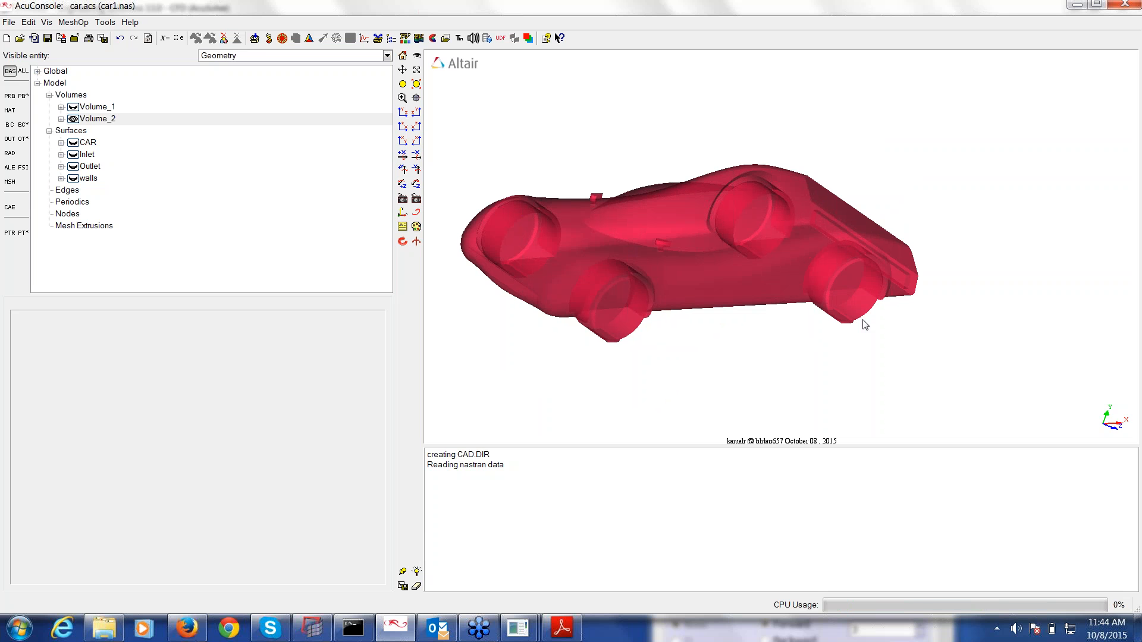
- Turn off transparency for all volumes
click(89, 106)
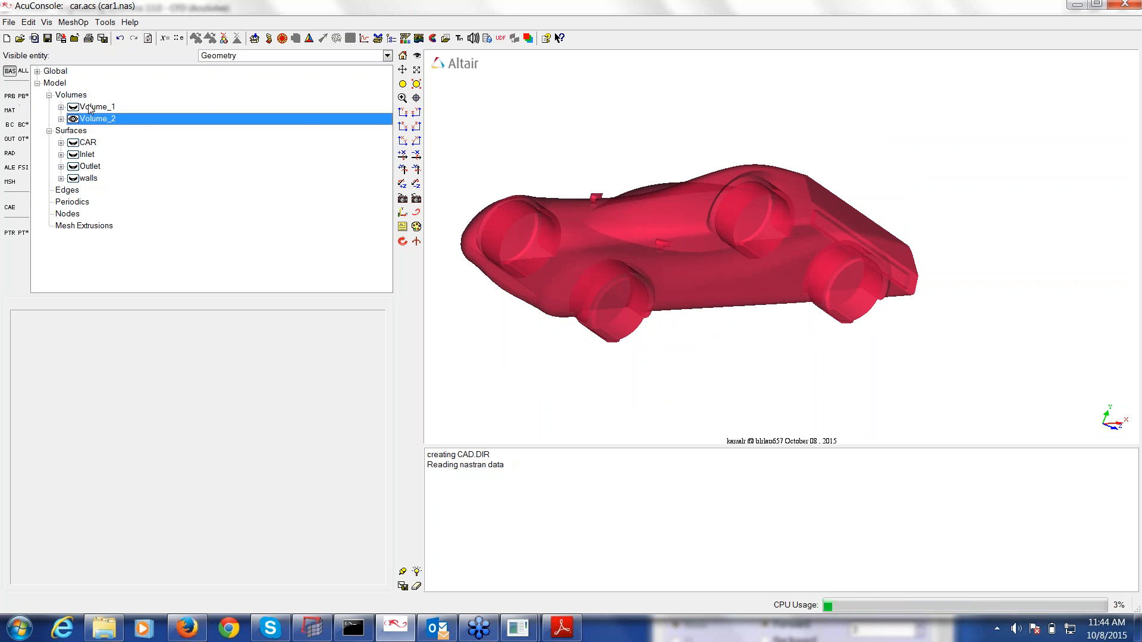
right_click(64, 94)
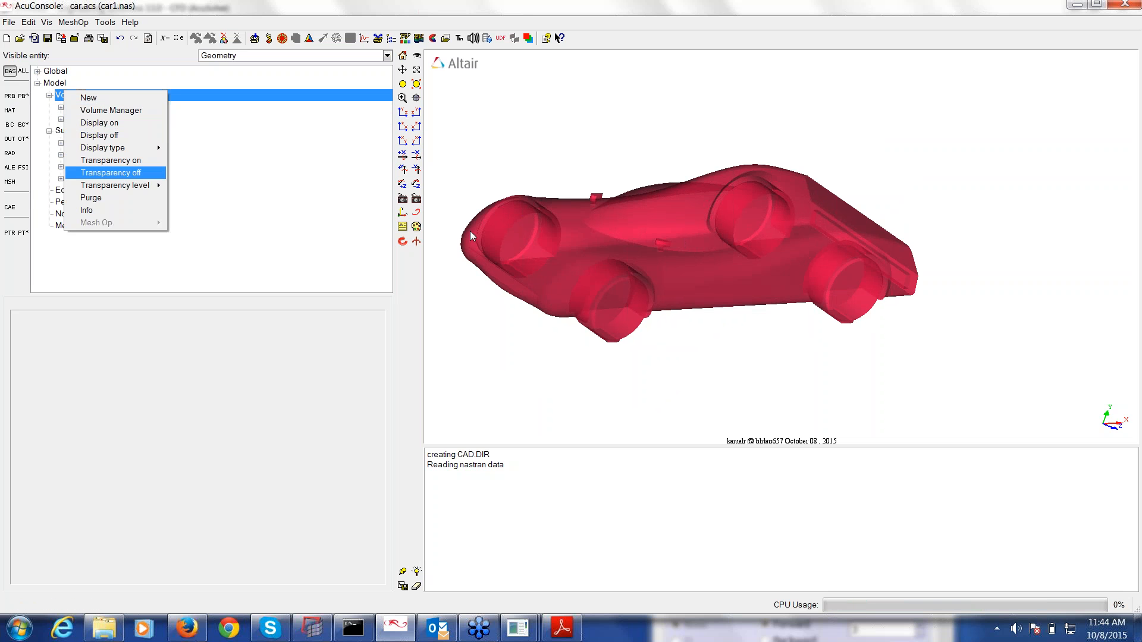
drag(691, 269, 689, 300)
- Rename Volume_1 to Fluid
click(100, 108)
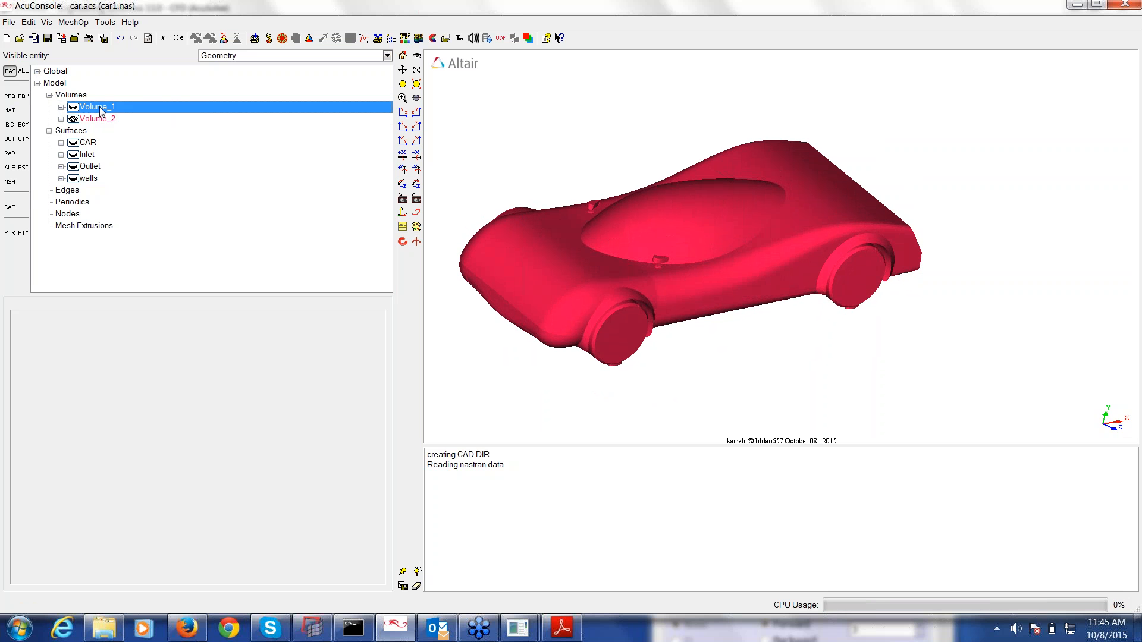
right_click(100, 108)
click(119, 112)
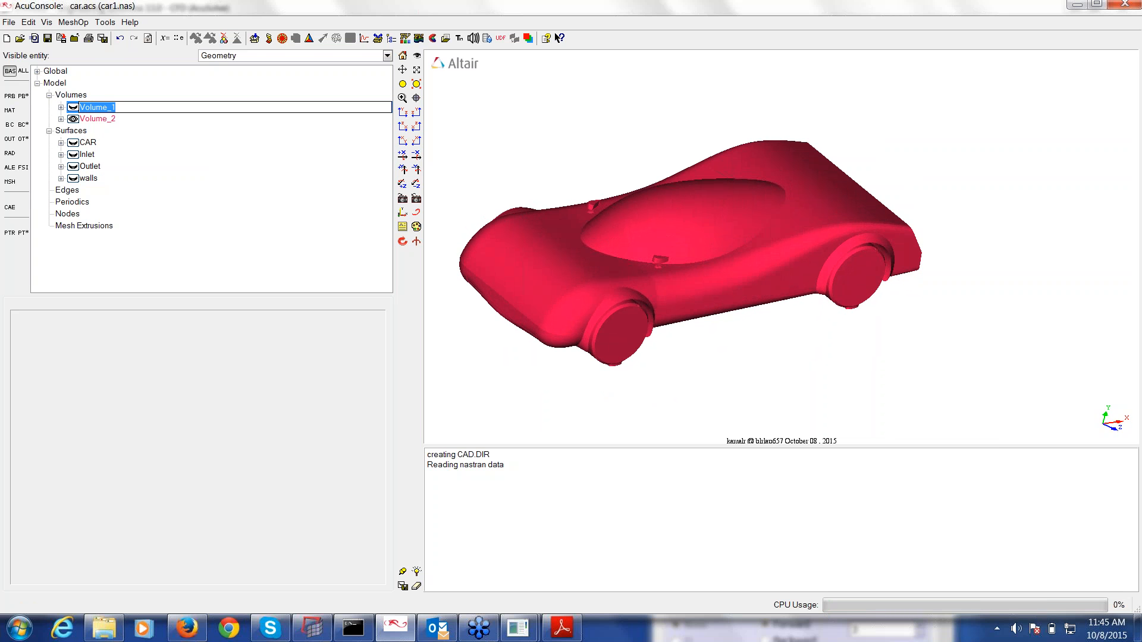
text(Fluid)
key(Return)
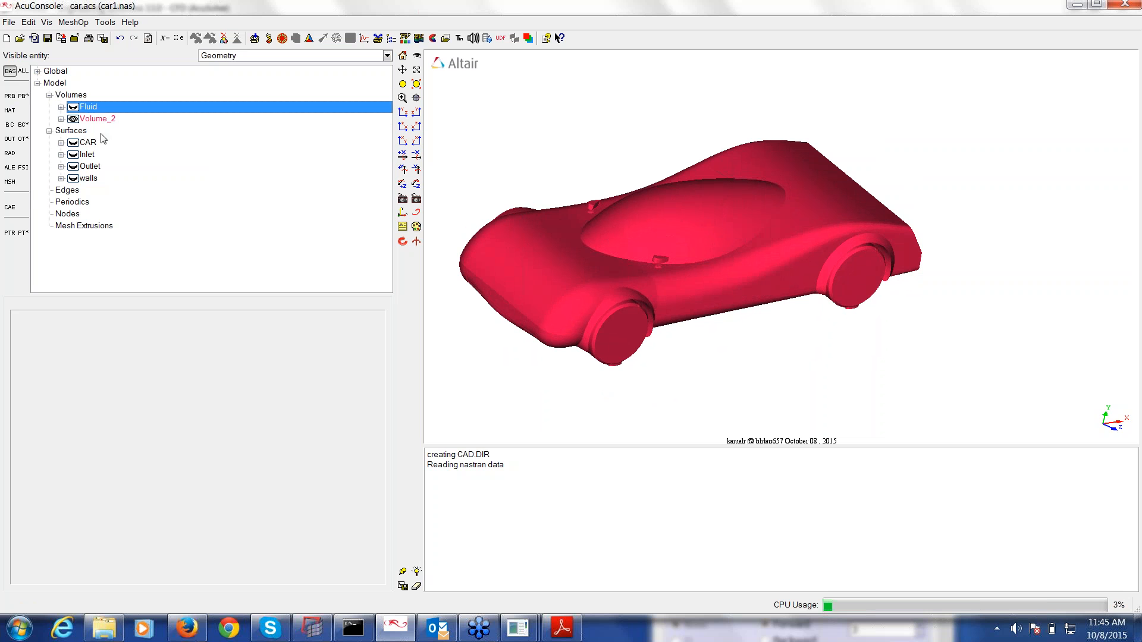
- Rename Volume_2 to car
click(113, 118)
right_click(113, 118)
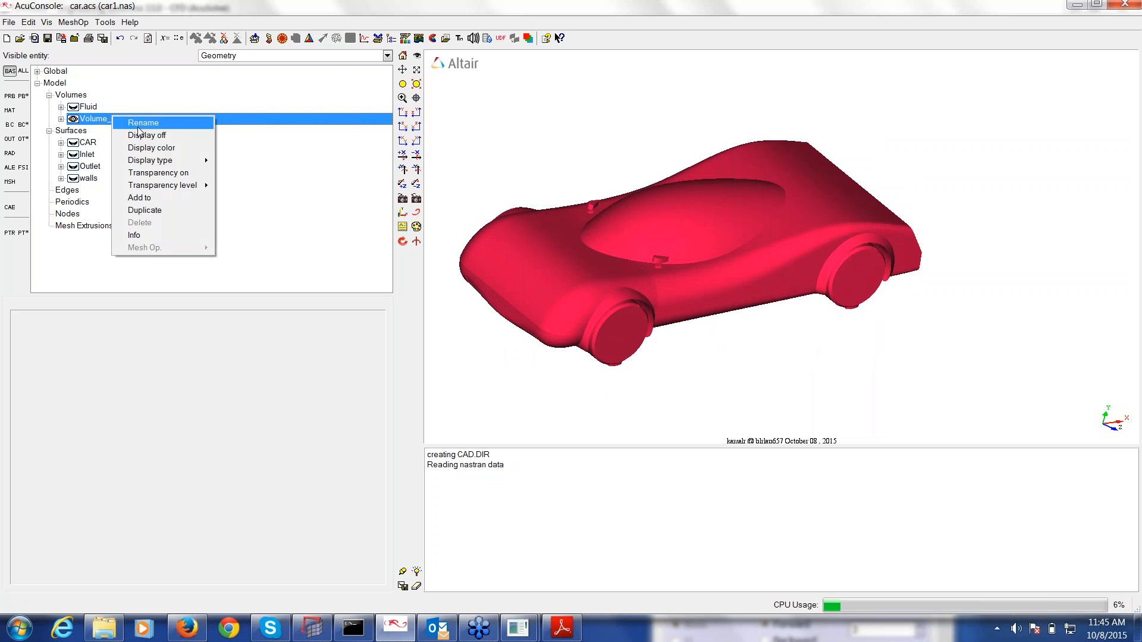
click(139, 124)
text(car)
key(Return)
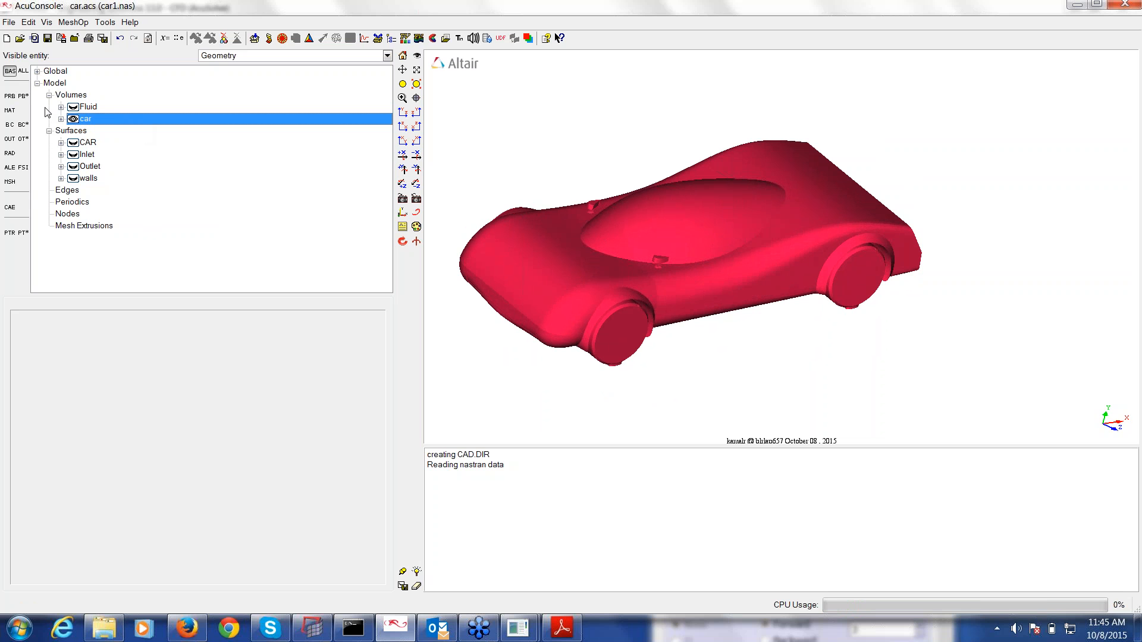
- In the global Problem Description, set the title to "car" and the sub title to "Aerodynamic simulation"
click(37, 71)
click(84, 83)
click(190, 320)
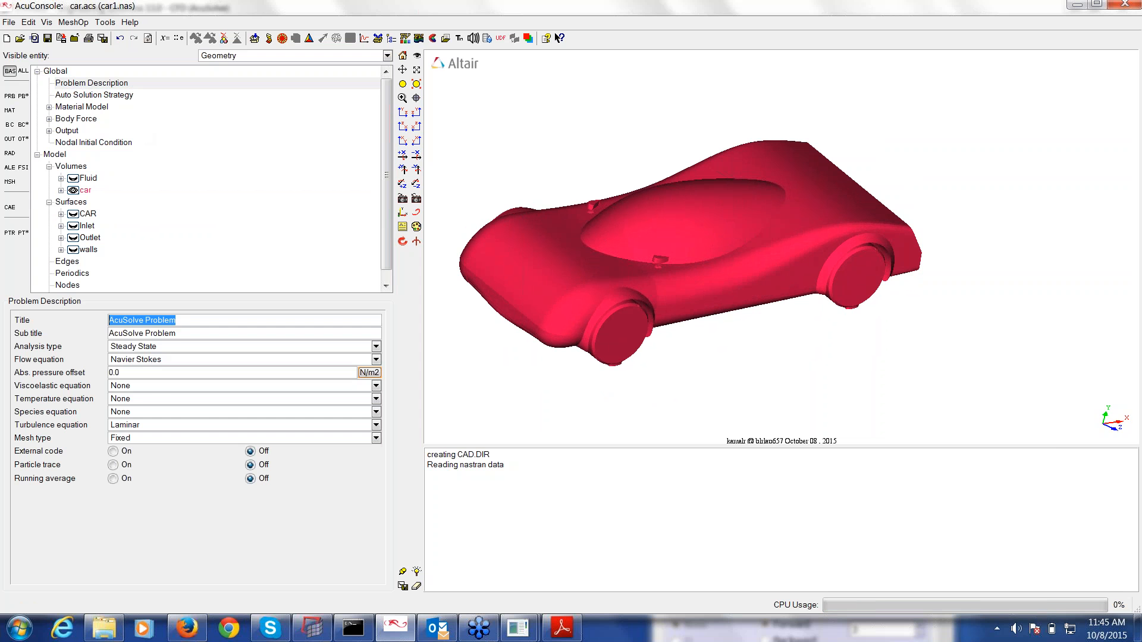
text(car)
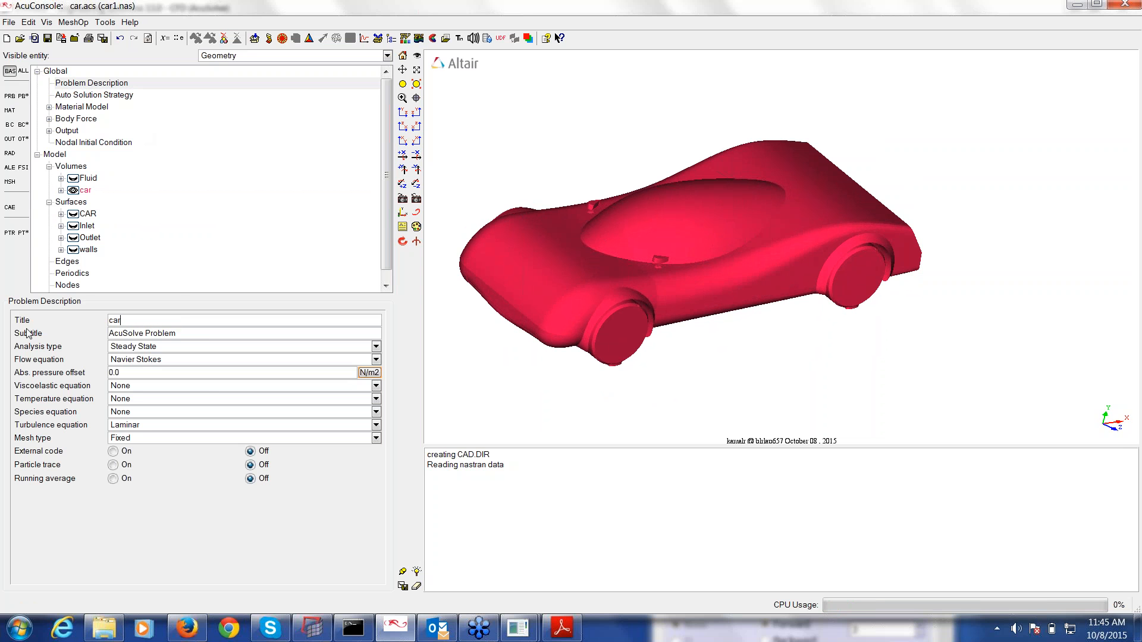
click(180, 334)
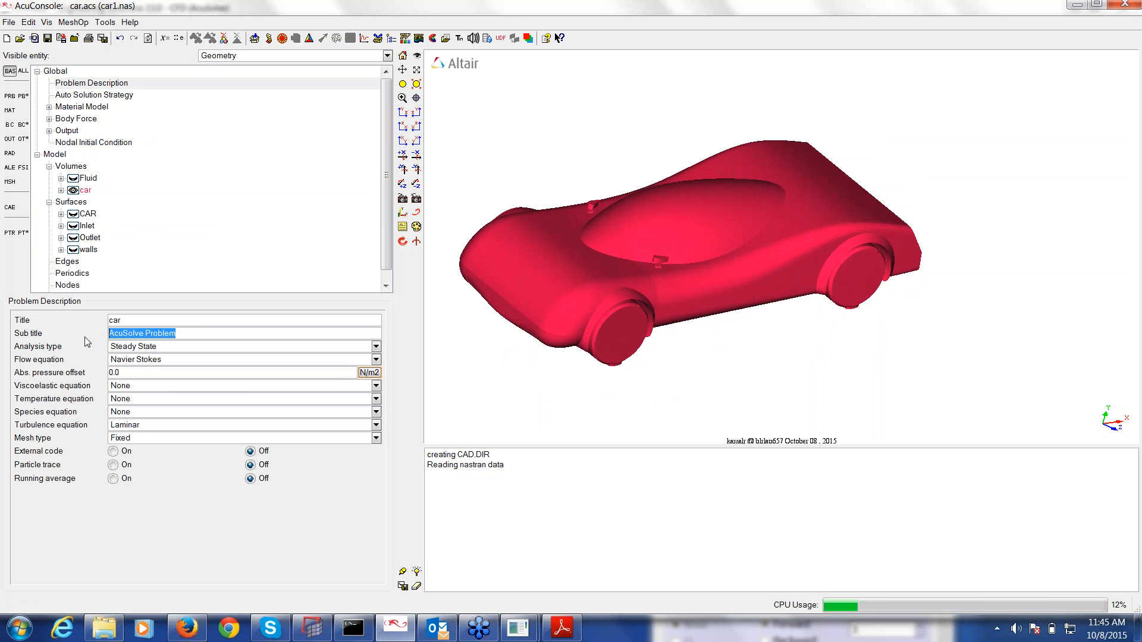
text(Aerodynamic)
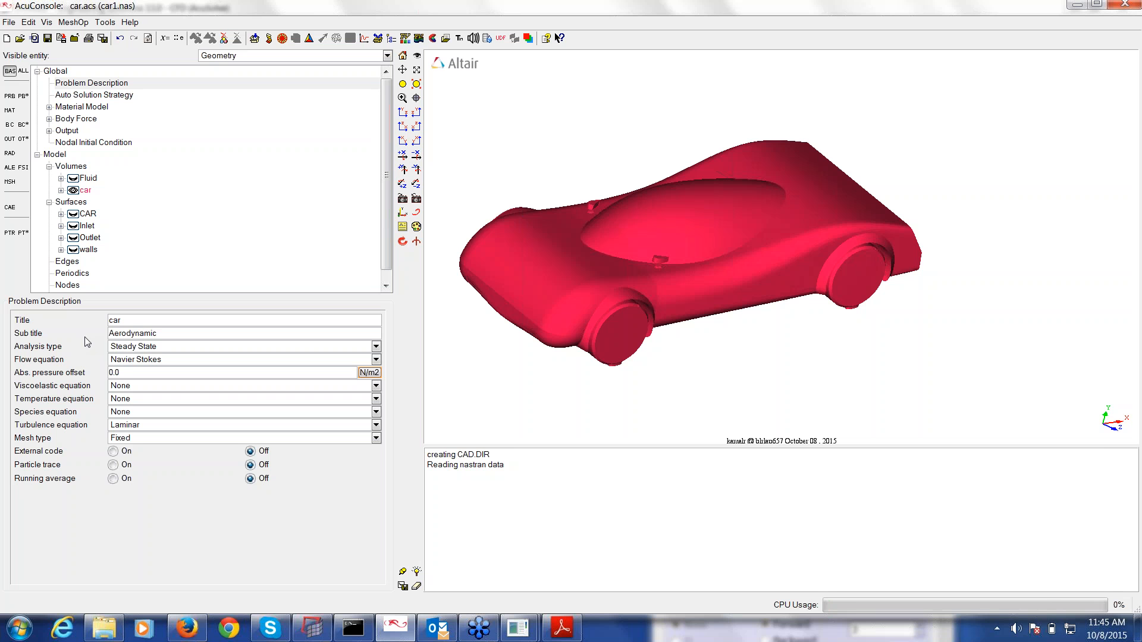
text( simulation)
- Set the turbulence equation to Spalart Allmaras and open the Auto Solution Strategy settings for review
click(133, 425)
click(133, 450)
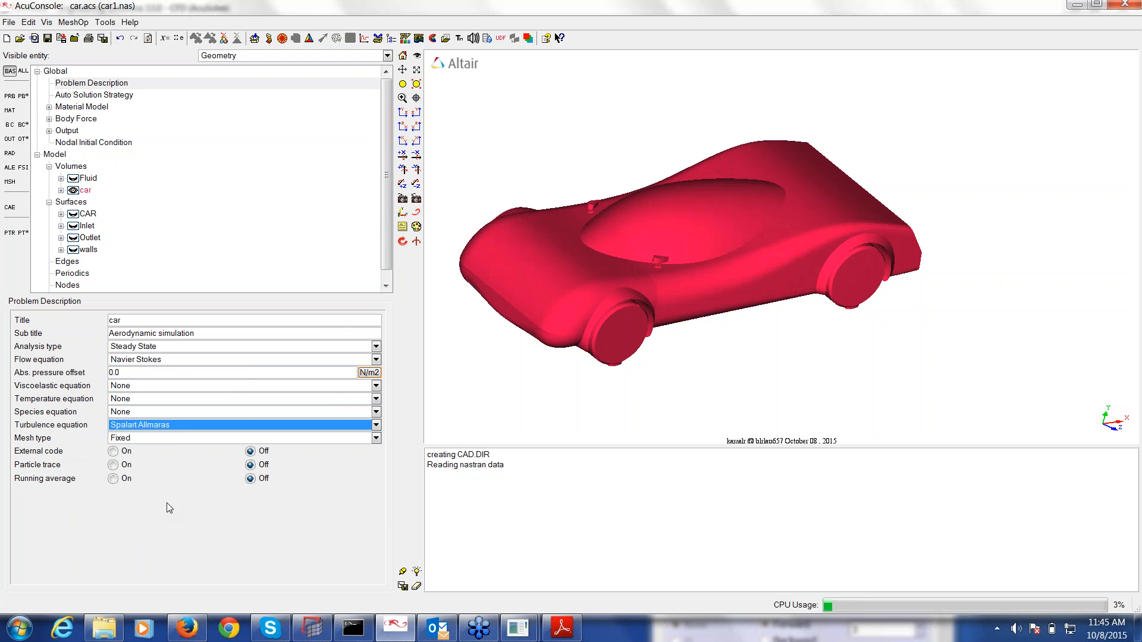
click(186, 428)
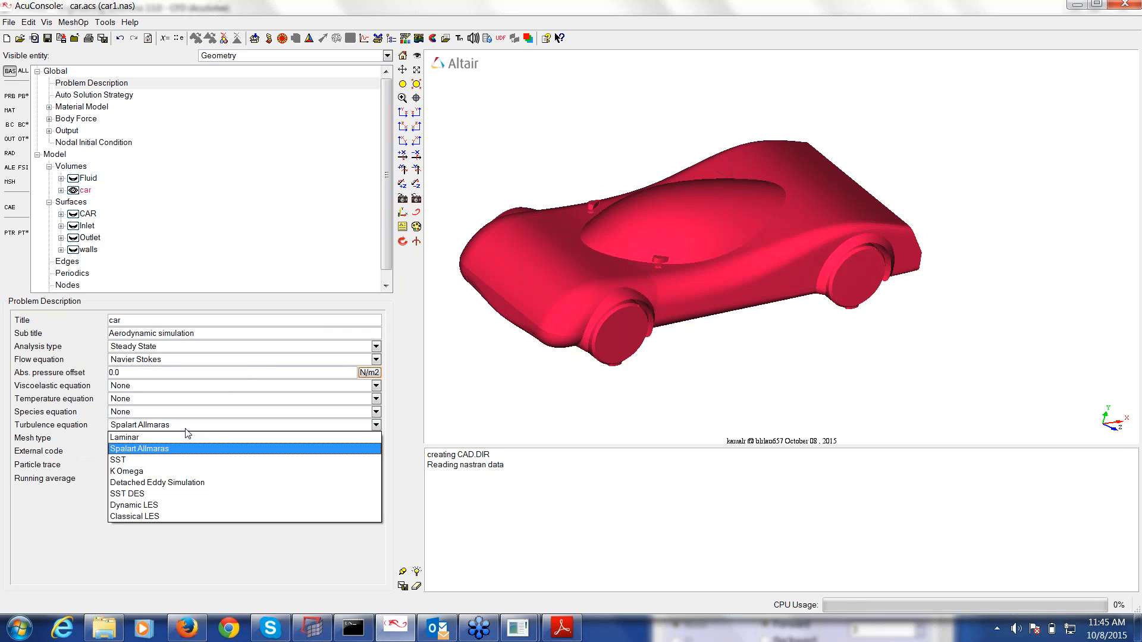
click(149, 448)
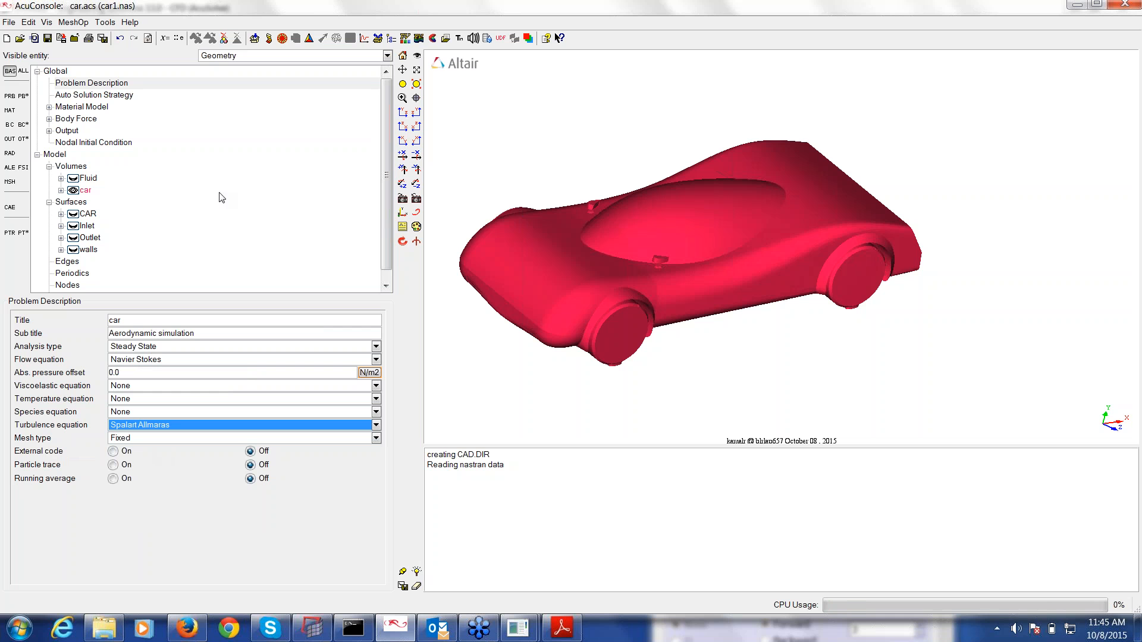
click(116, 89)
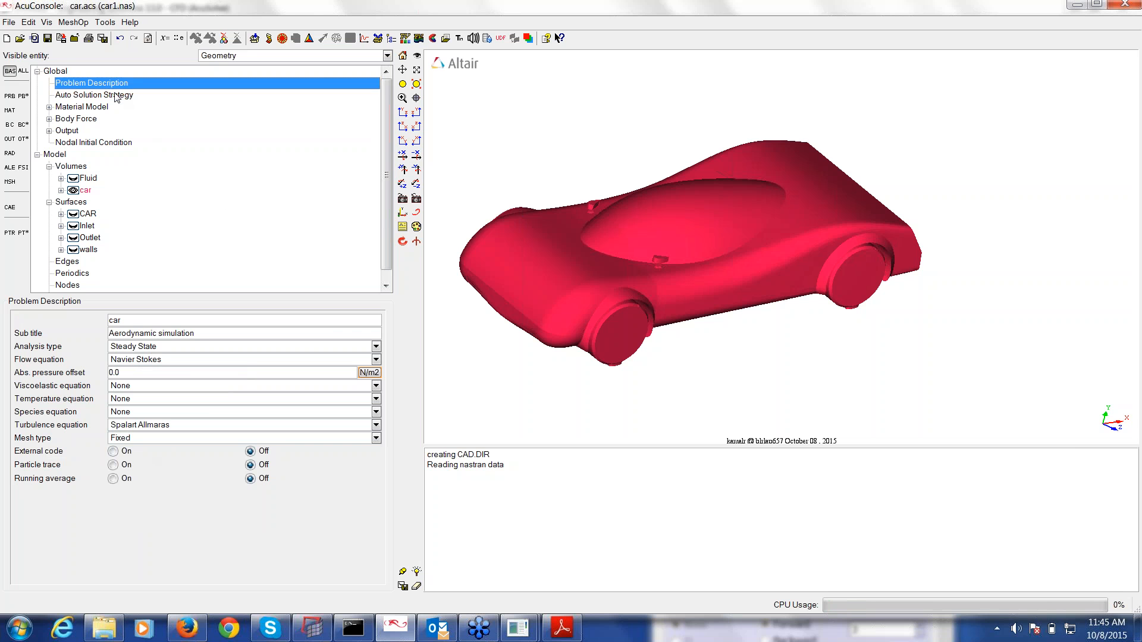
click(116, 95)
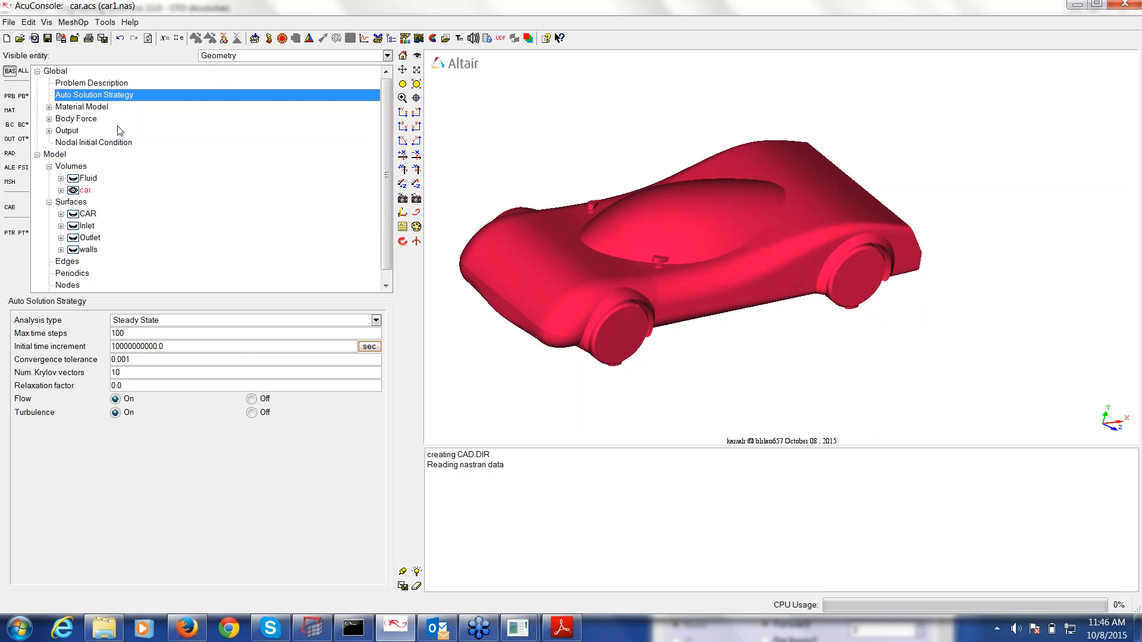
- Set the eddy viscosity in the Nodal Initial Condition to 1e-5
click(82, 143)
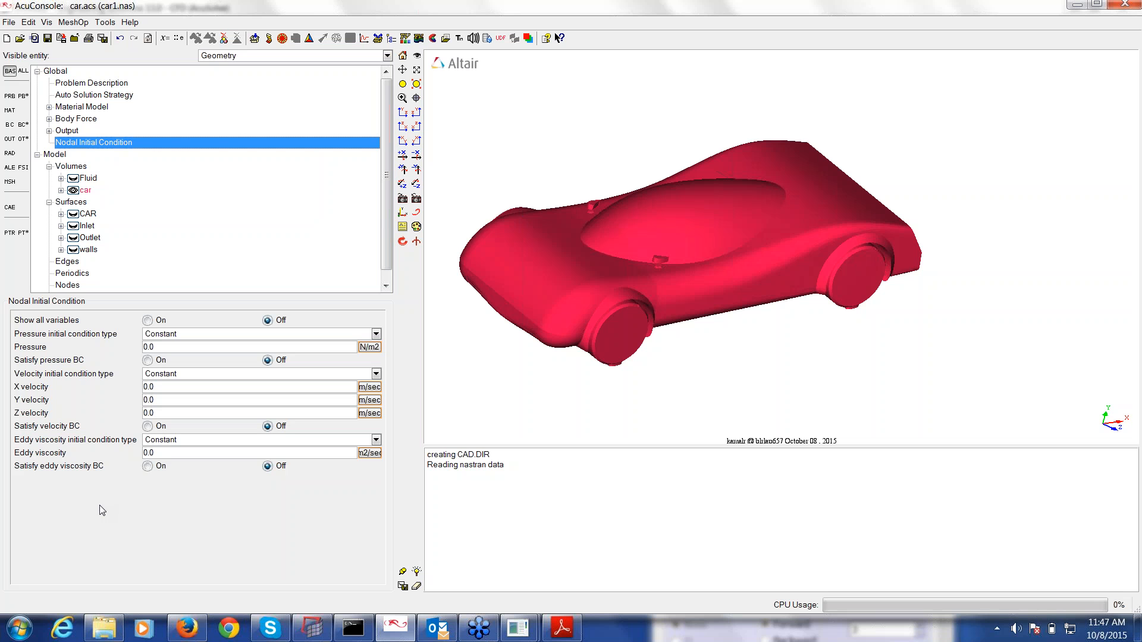
drag(156, 453, 127, 455)
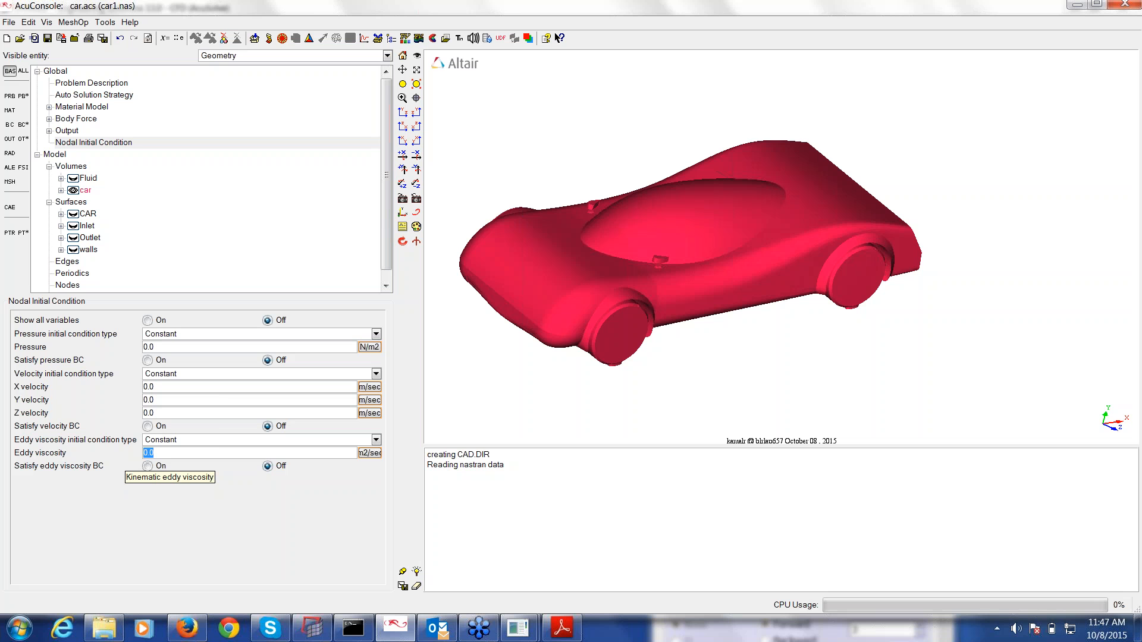
text(1)
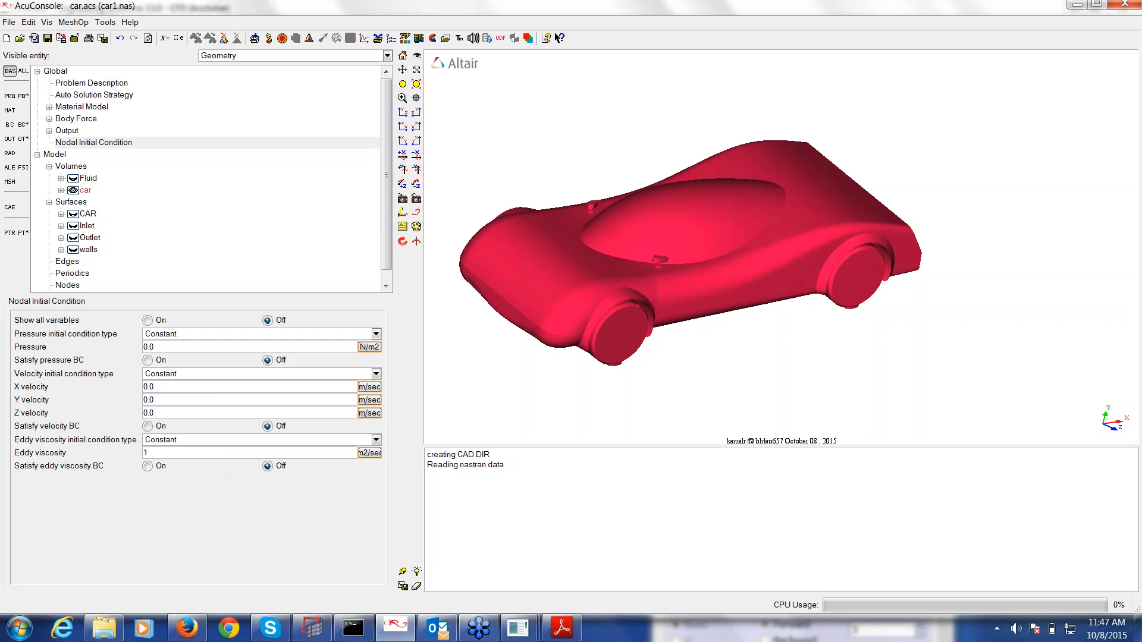
text(e-5)
key(Return)
- Check the Fluid volume's element set, and set the medium of the car volume's element set to Solid
click(87, 180)
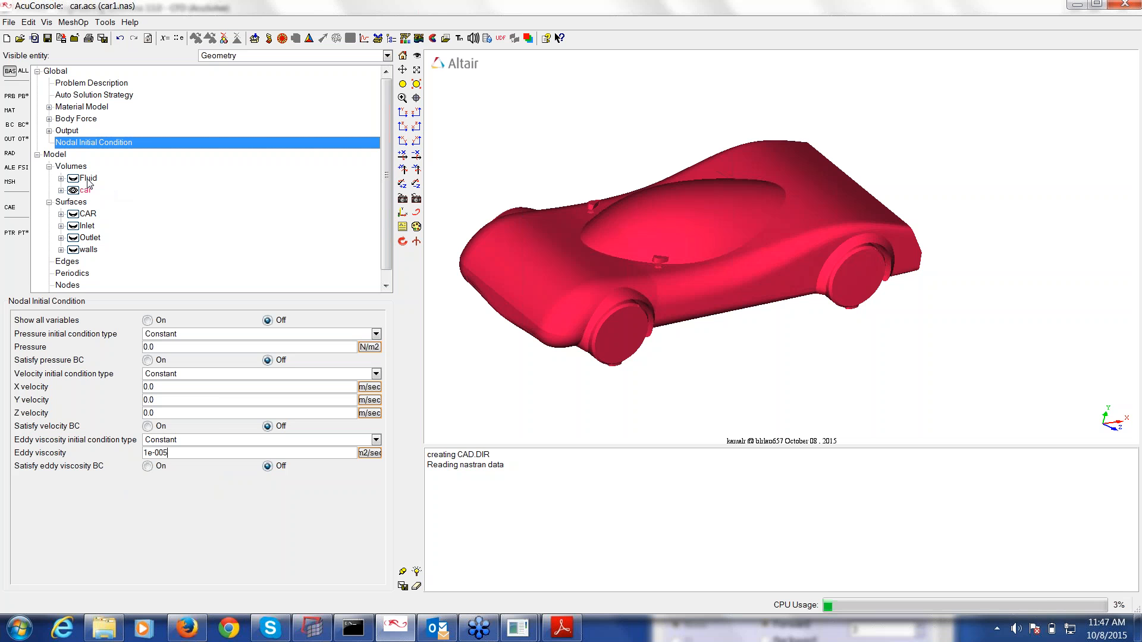
double_click(87, 179)
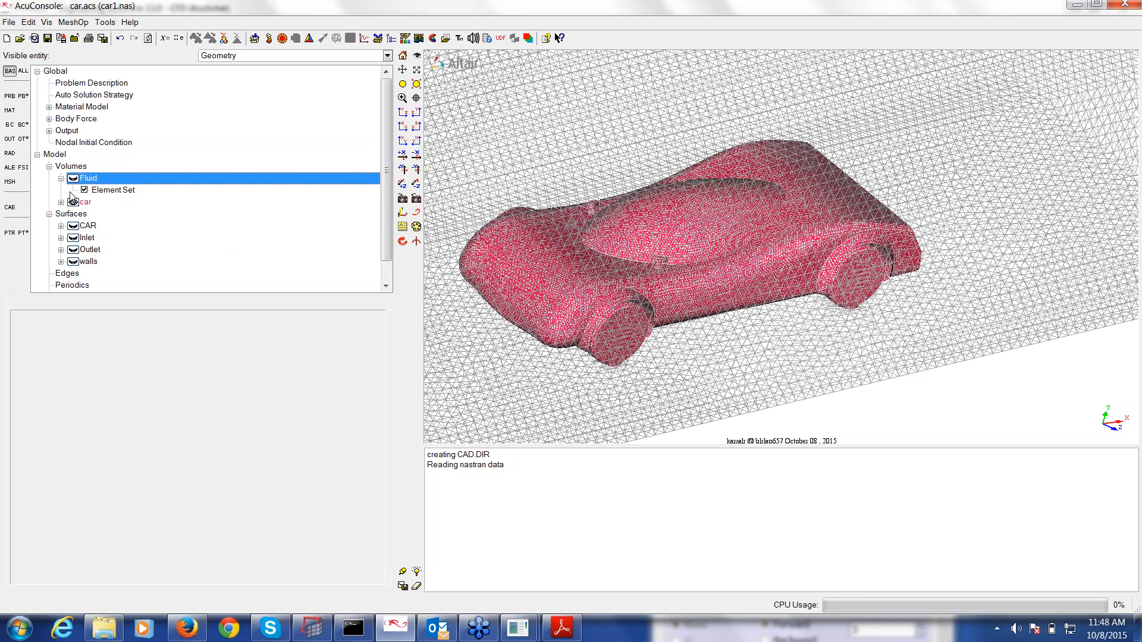
click(129, 197)
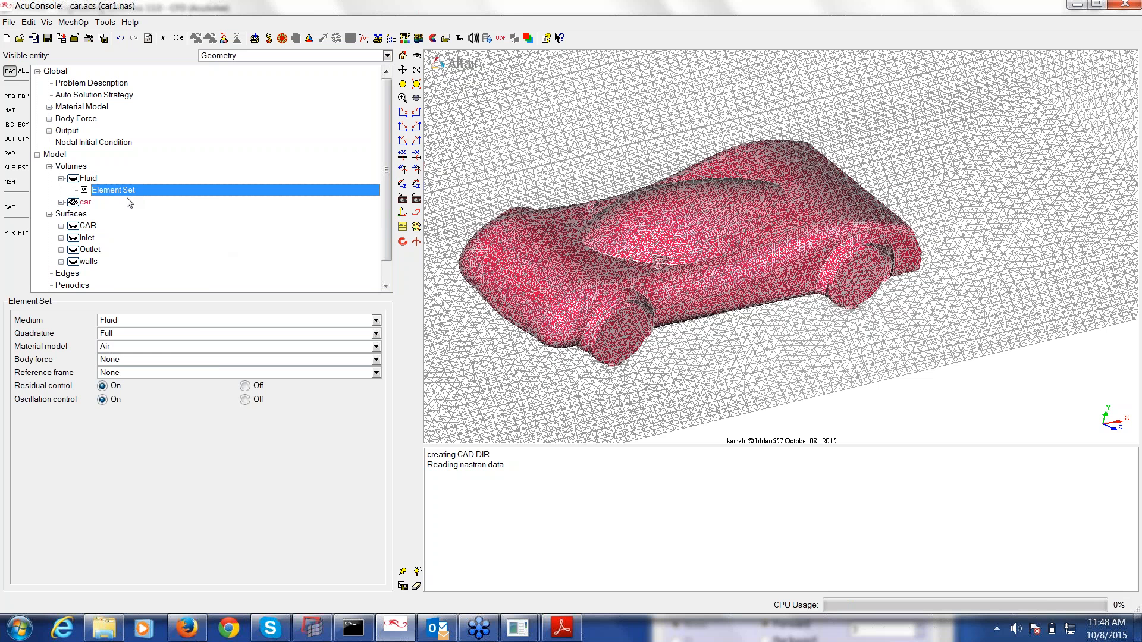
double_click(92, 206)
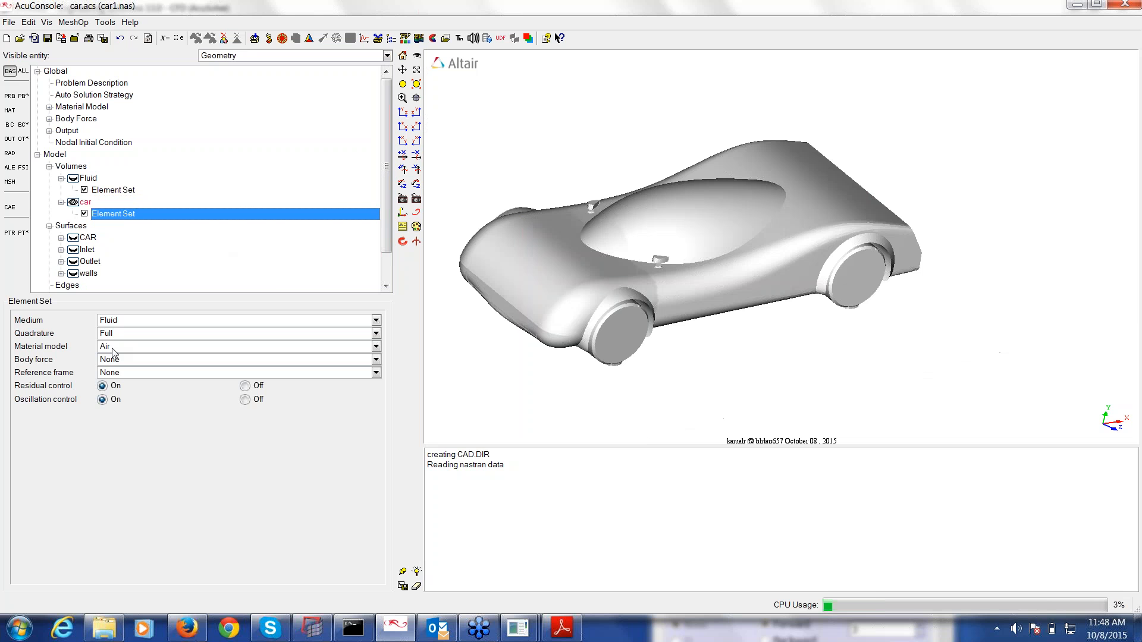
click(119, 322)
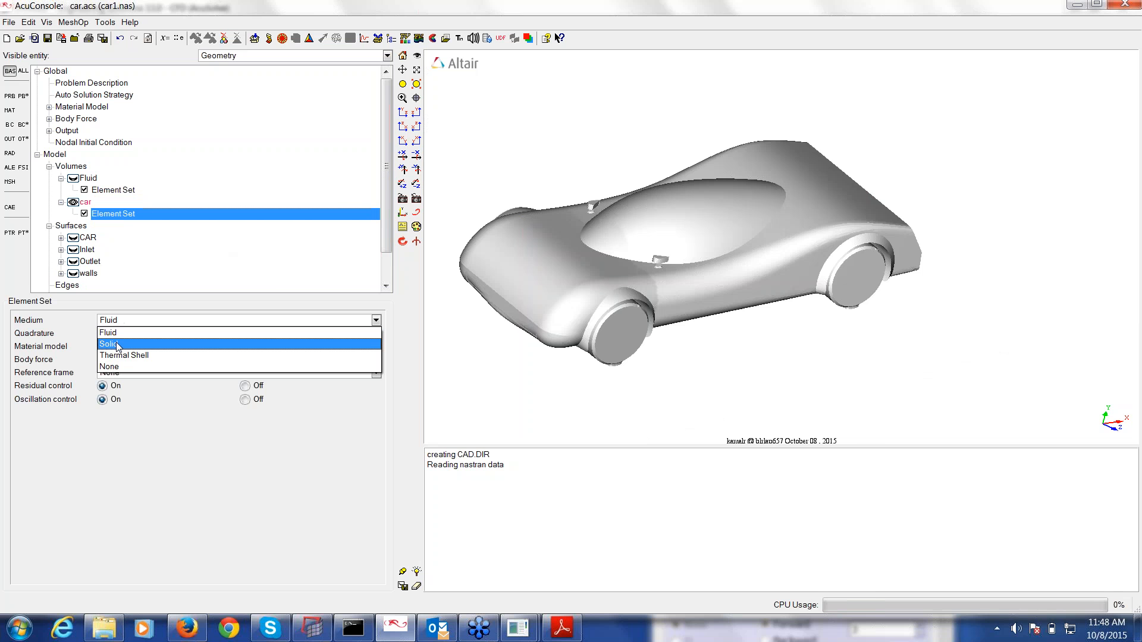
click(100, 345)
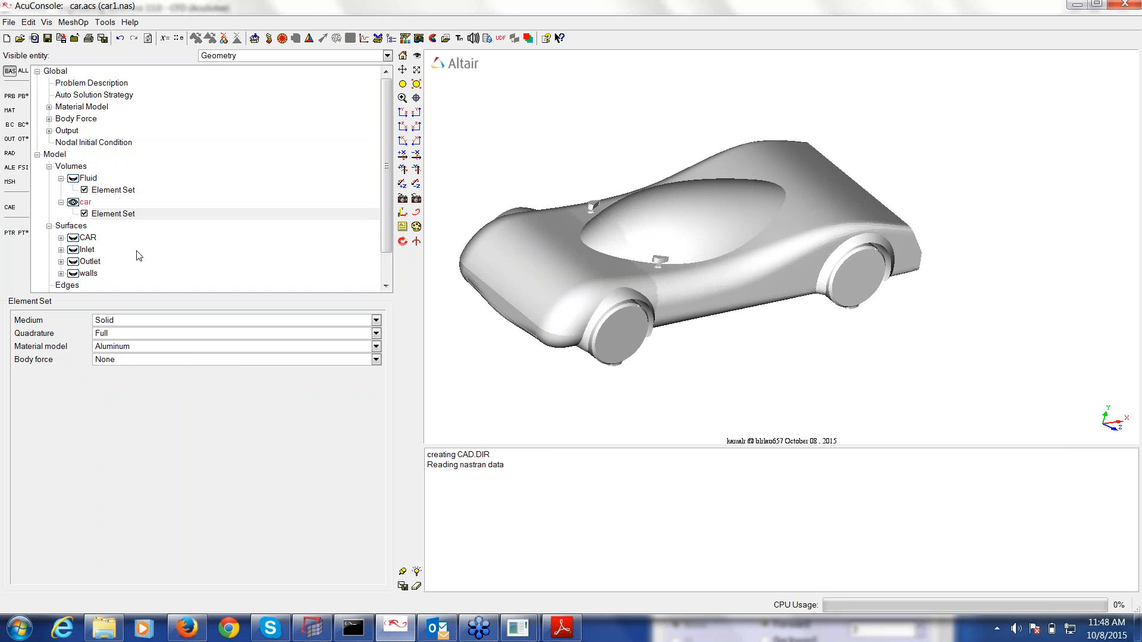
- Review the simple boundary conditions of the CAR surface and the Inlet surface
click(92, 238)
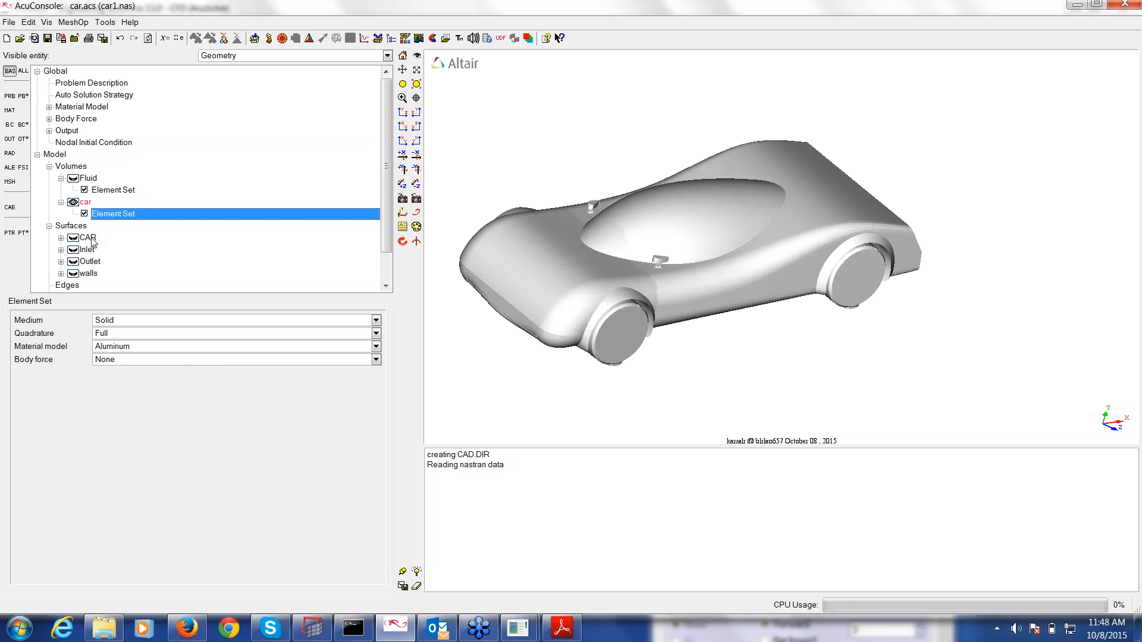
double_click(89, 238)
click(107, 250)
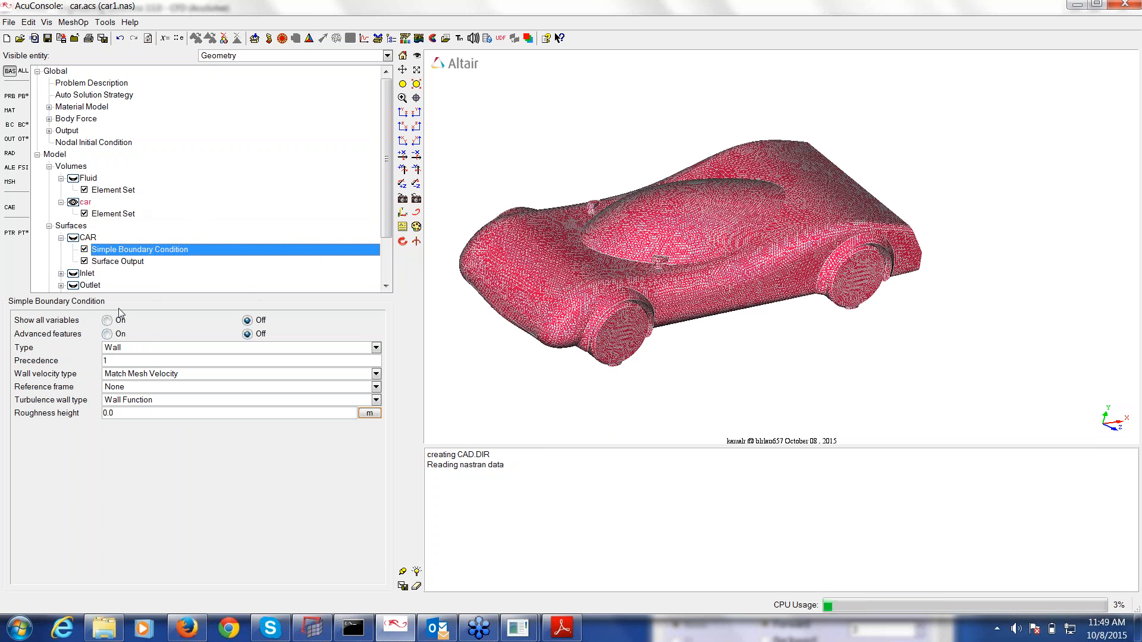
click(386, 287)
click(387, 286)
click(386, 286)
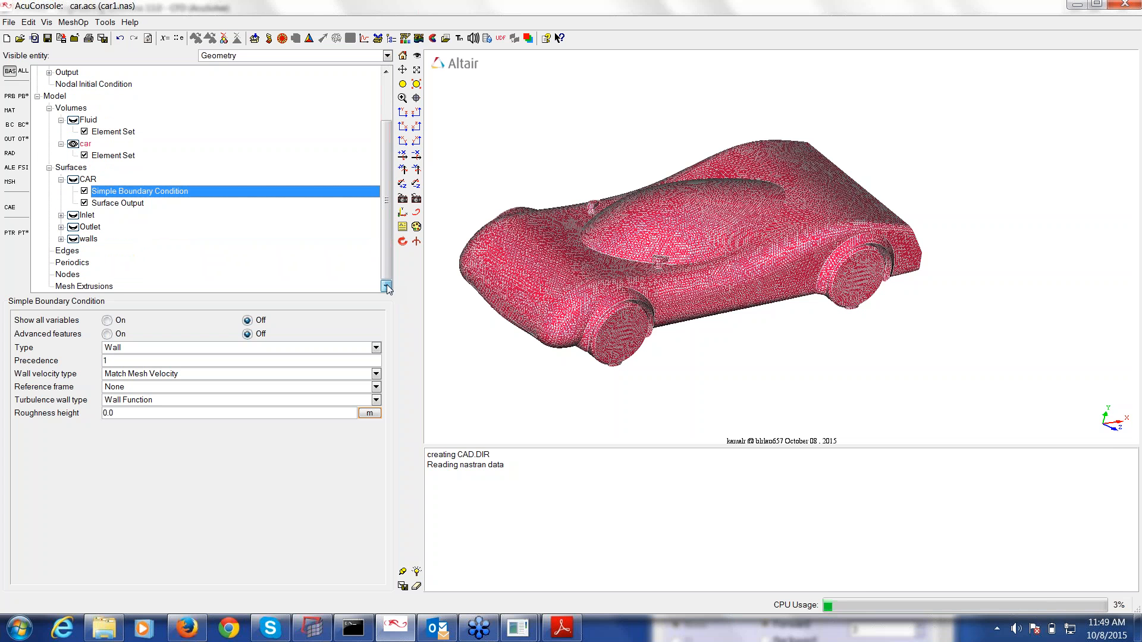
click(61, 215)
click(140, 227)
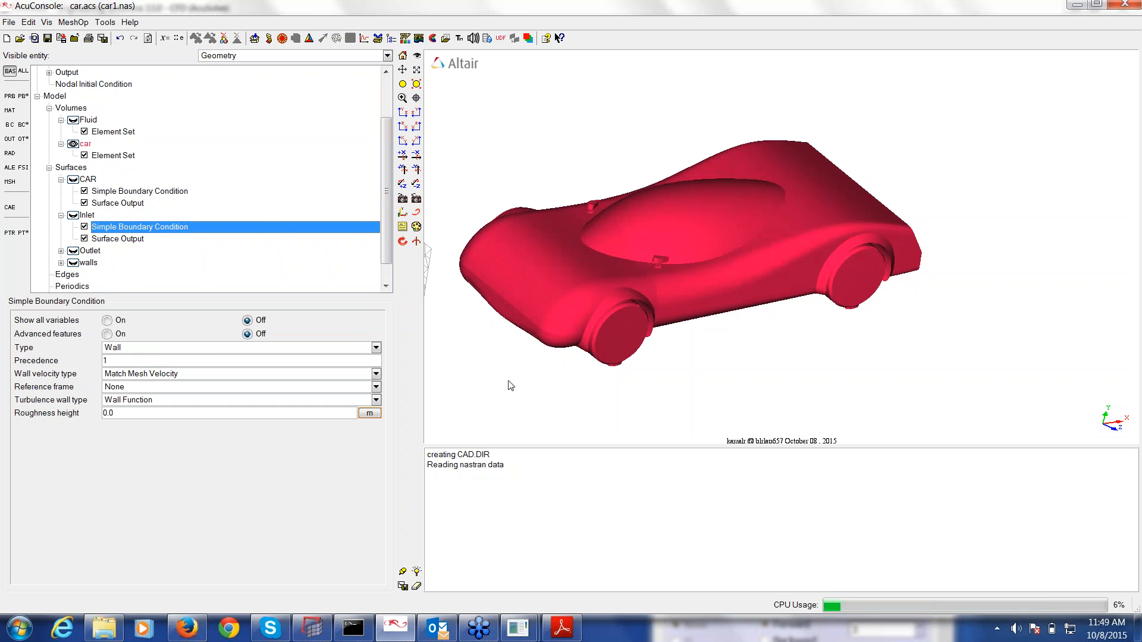
- Hide the car volume and display all surfaces with transparency on to show the car inside the flow domain
click(402, 112)
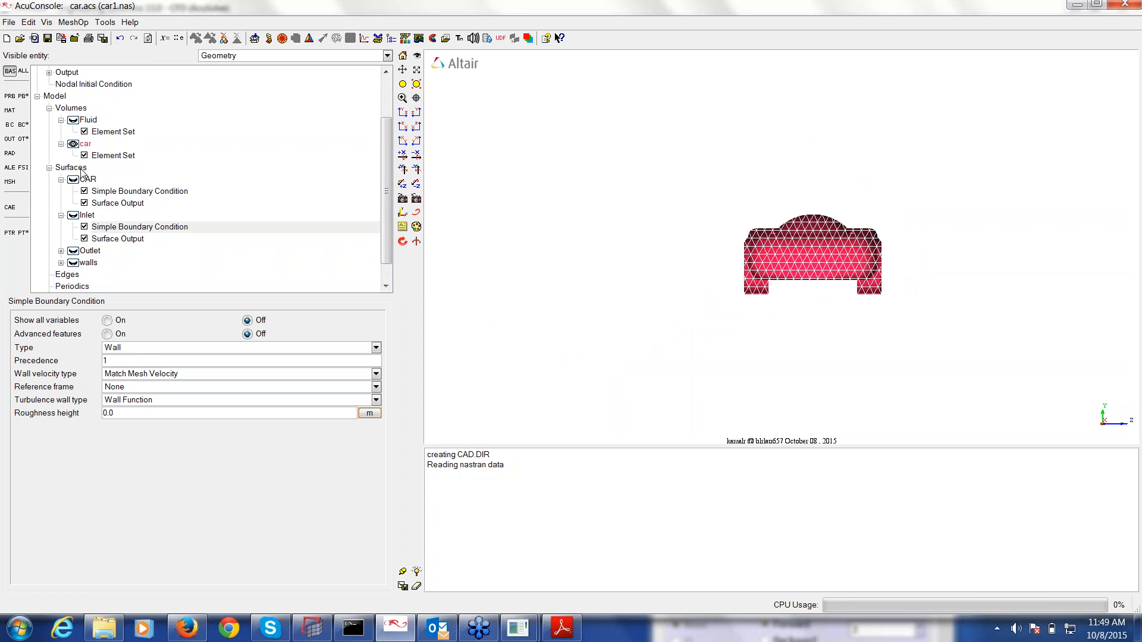
click(72, 145)
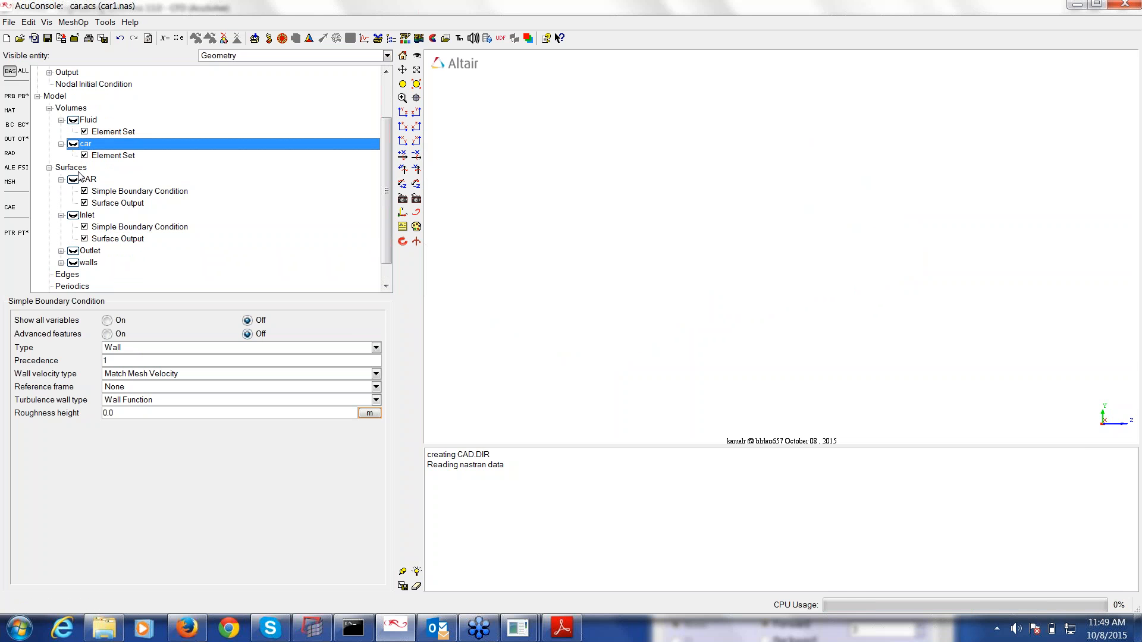
right_click(79, 170)
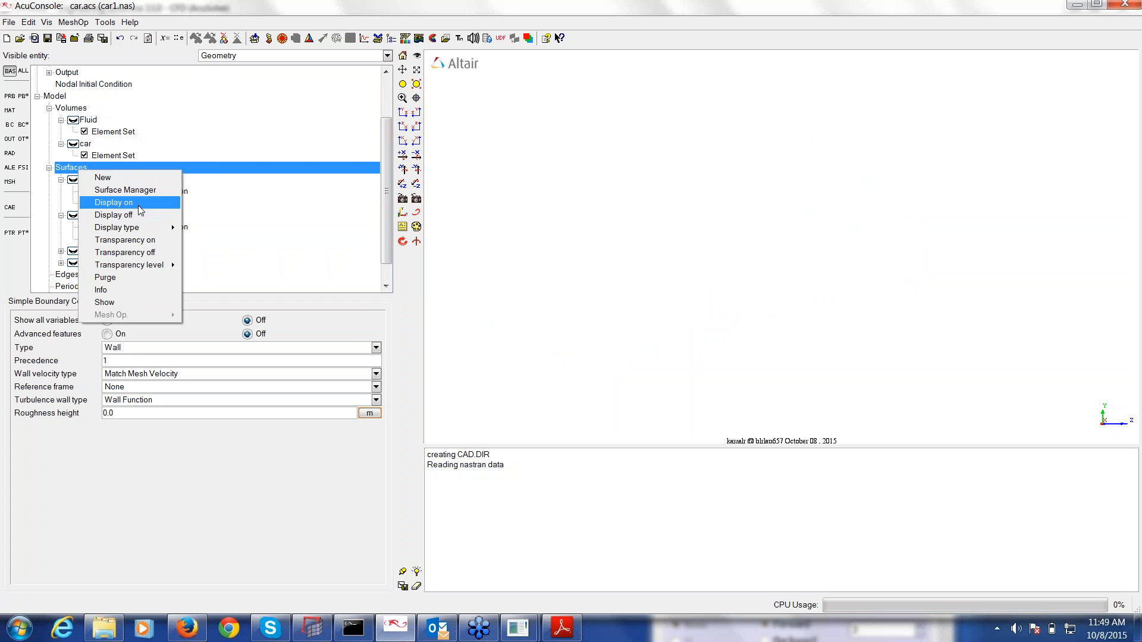
click(122, 202)
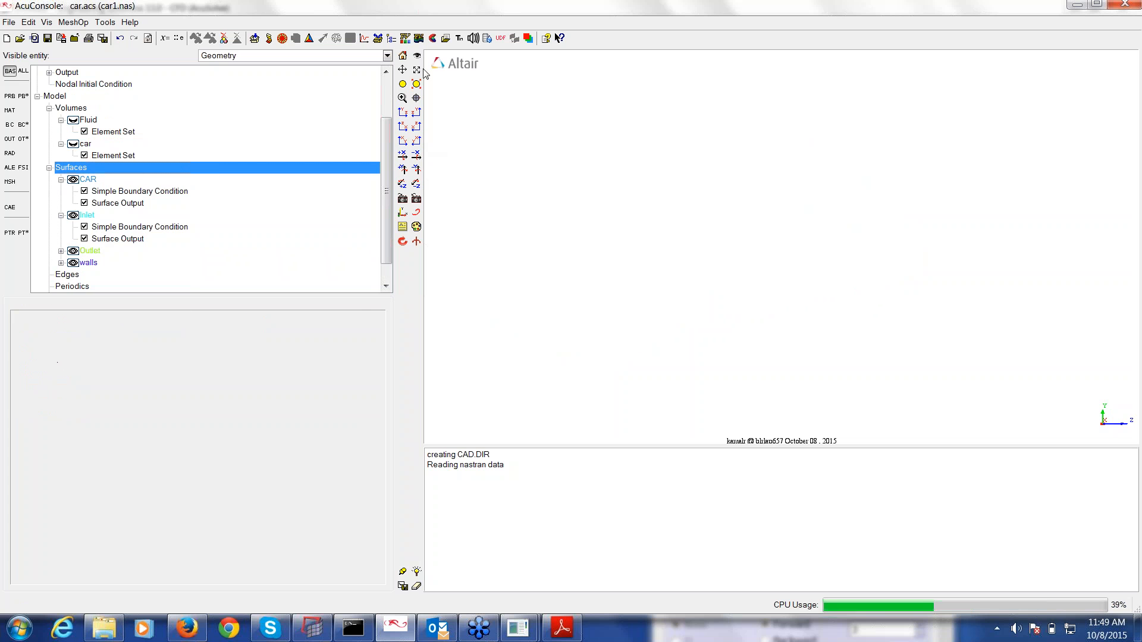
right_click(85, 167)
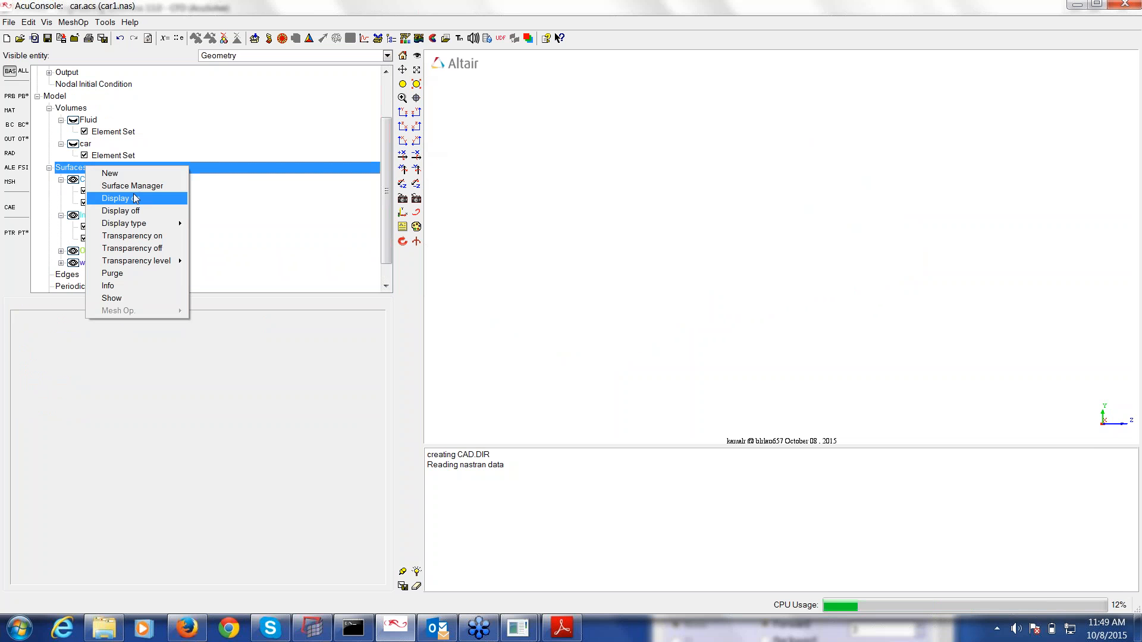
click(149, 236)
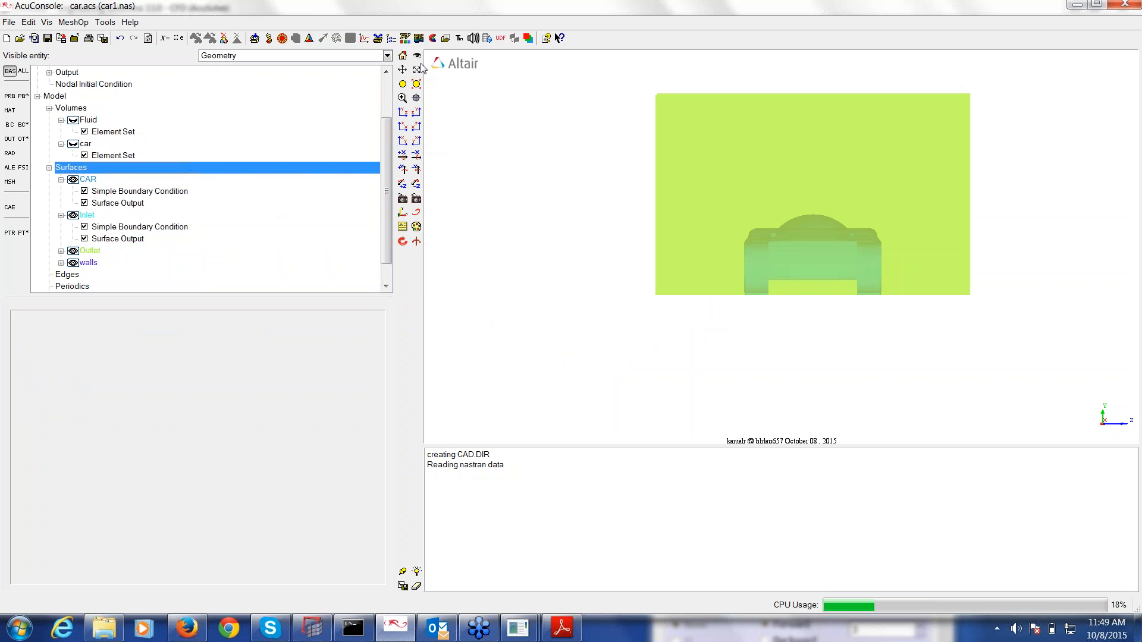
click(417, 112)
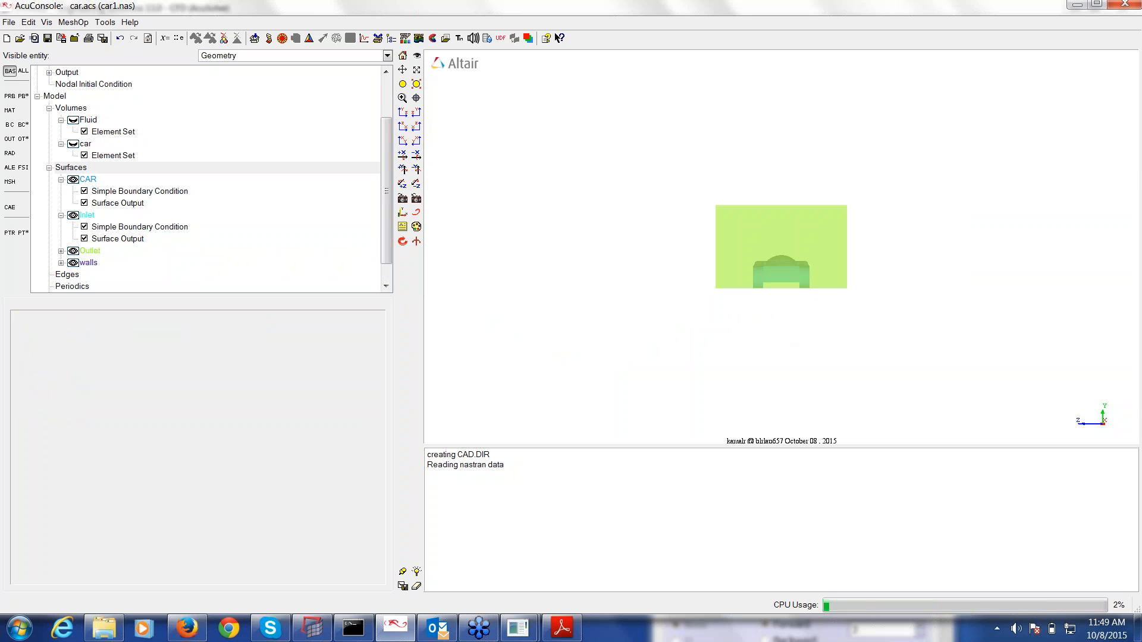
drag(676, 322, 698, 282)
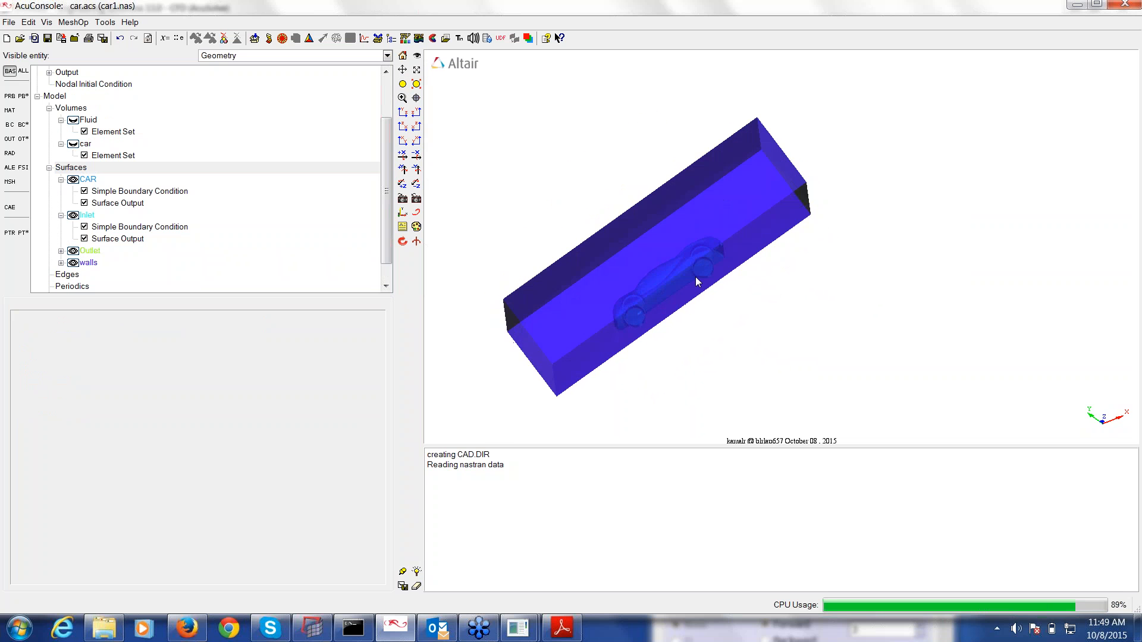
right_drag(698, 281, 620, 276)
middle_drag(620, 275, 785, 212)
right_drag(648, 255, 649, 248)
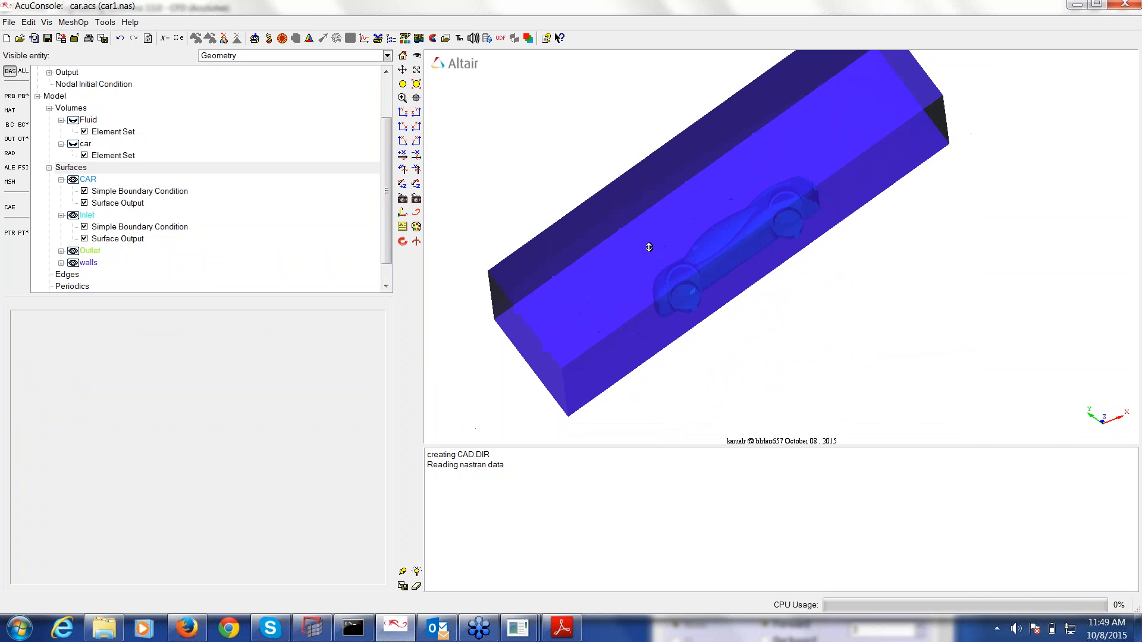
drag(791, 247, 663, 127)
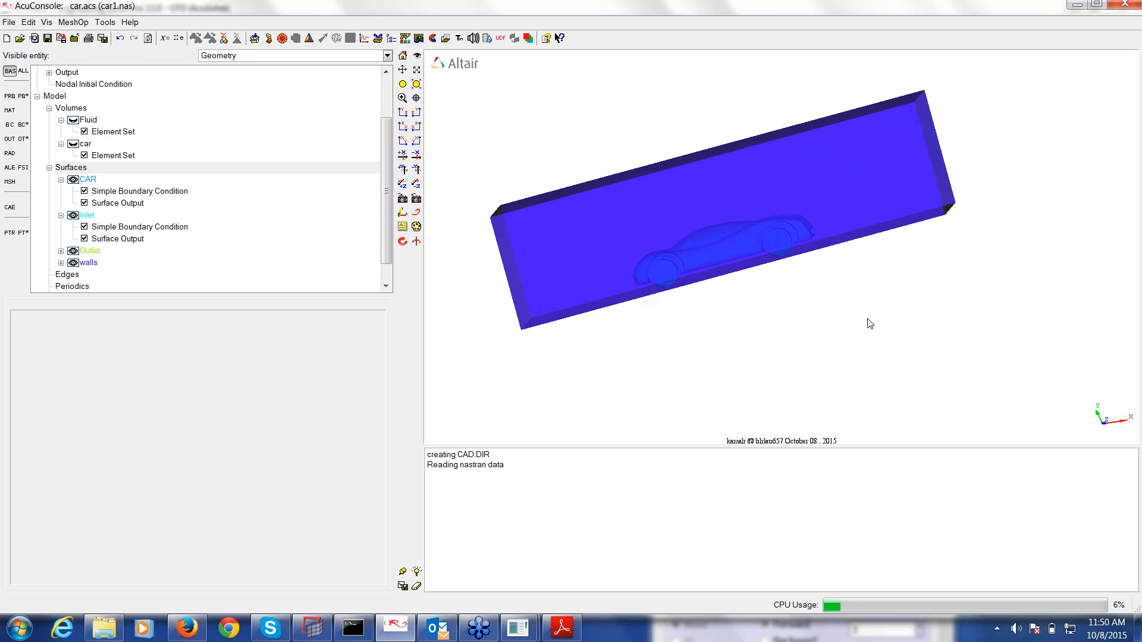
- Keep the CAR surface as Wall, and set the Inlet boundary condition to Inflow with an X velocity of 50.0 m/sec
click(143, 191)
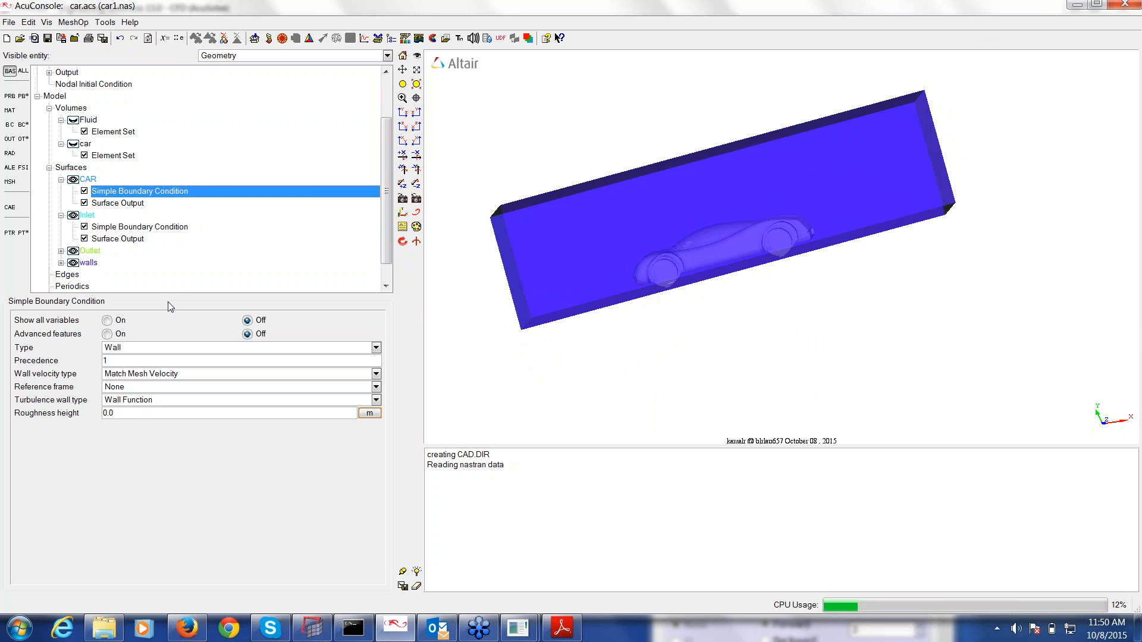
click(130, 348)
click(110, 227)
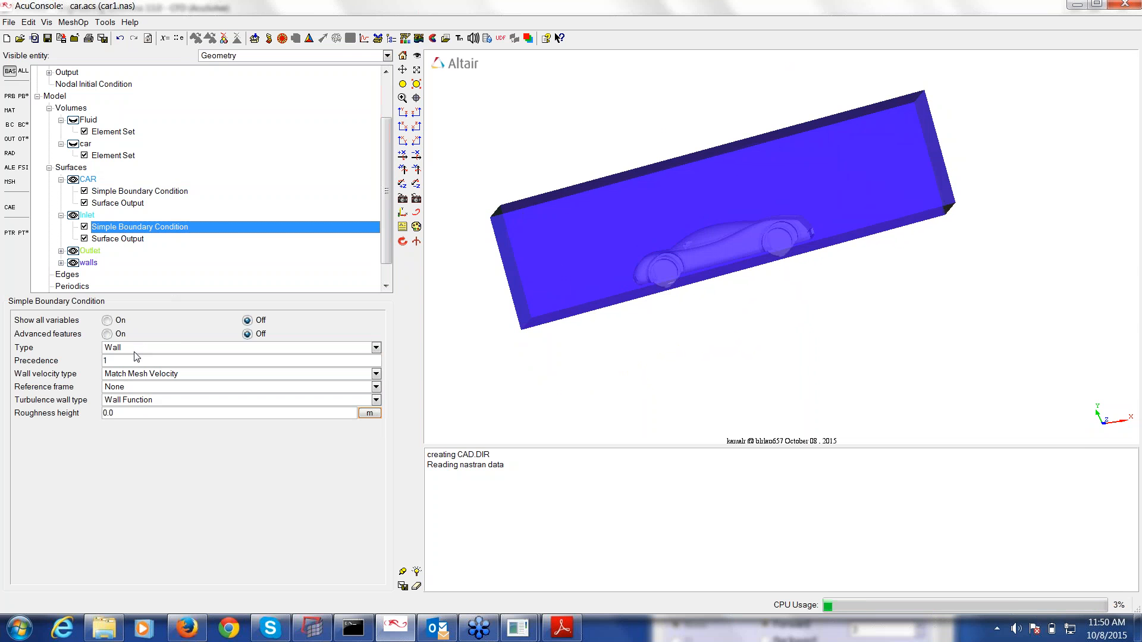
click(135, 350)
click(148, 371)
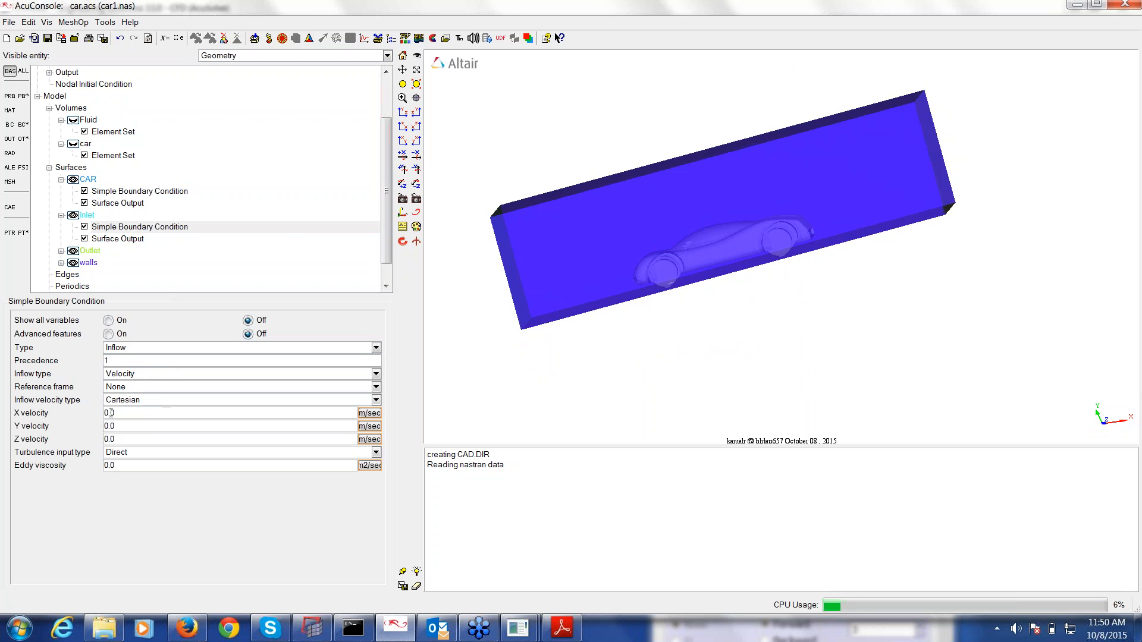
drag(113, 413, 31, 408)
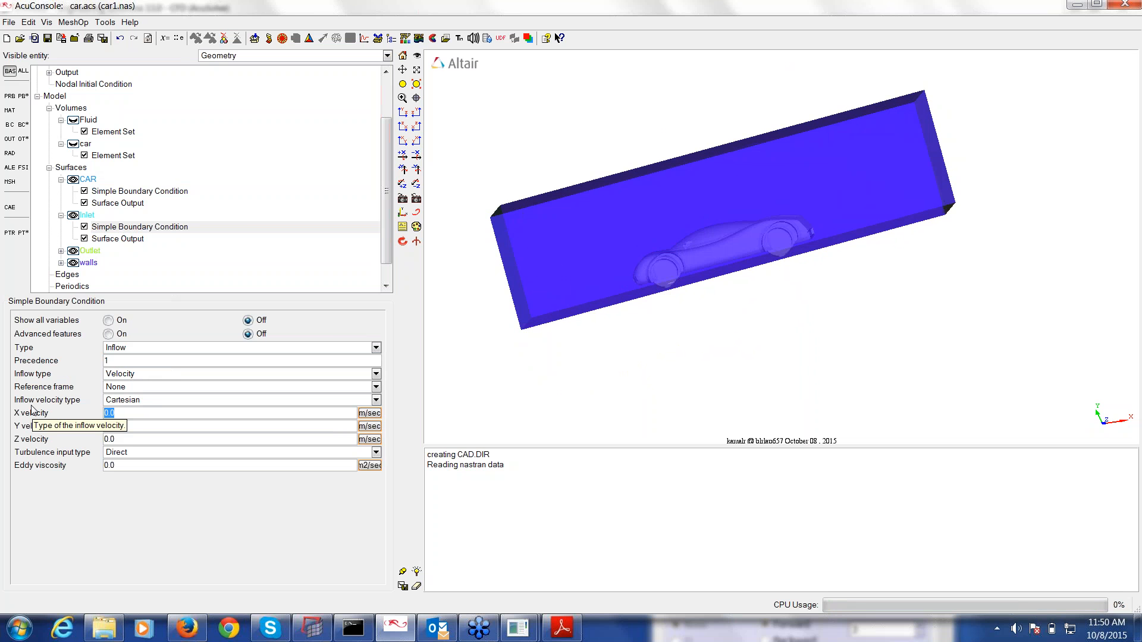
text(20.0)
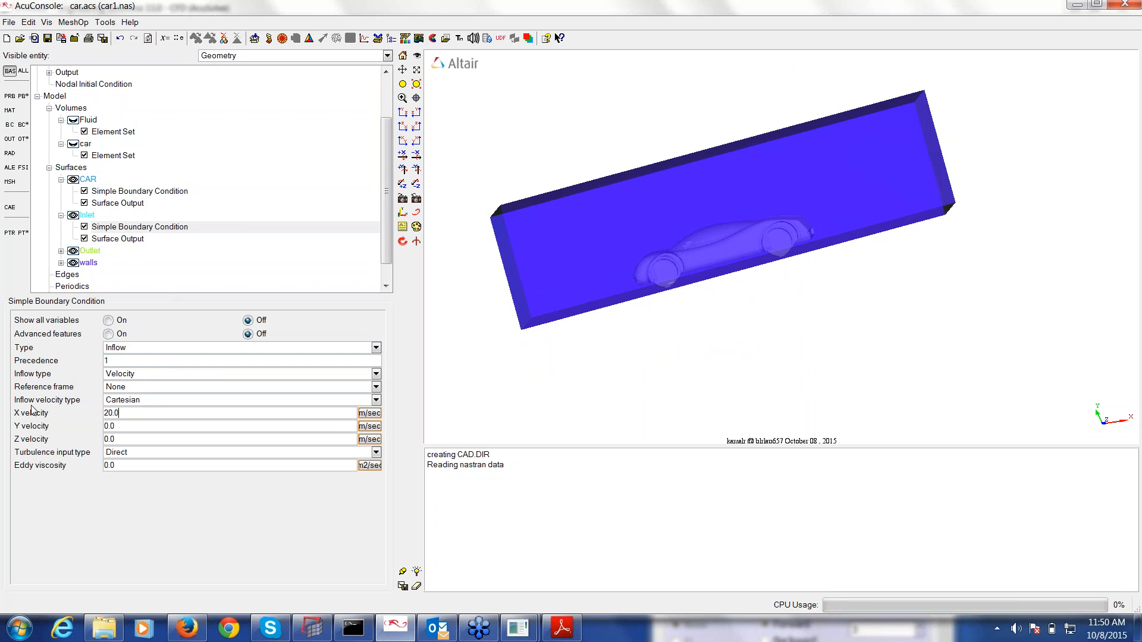
key(BackSpace)
key(BackSpace)
key(BackSpace)
key(BackSpace)
text(50.0)
- Set the simple boundary condition type of the Outlet surface to Outflow
click(93, 250)
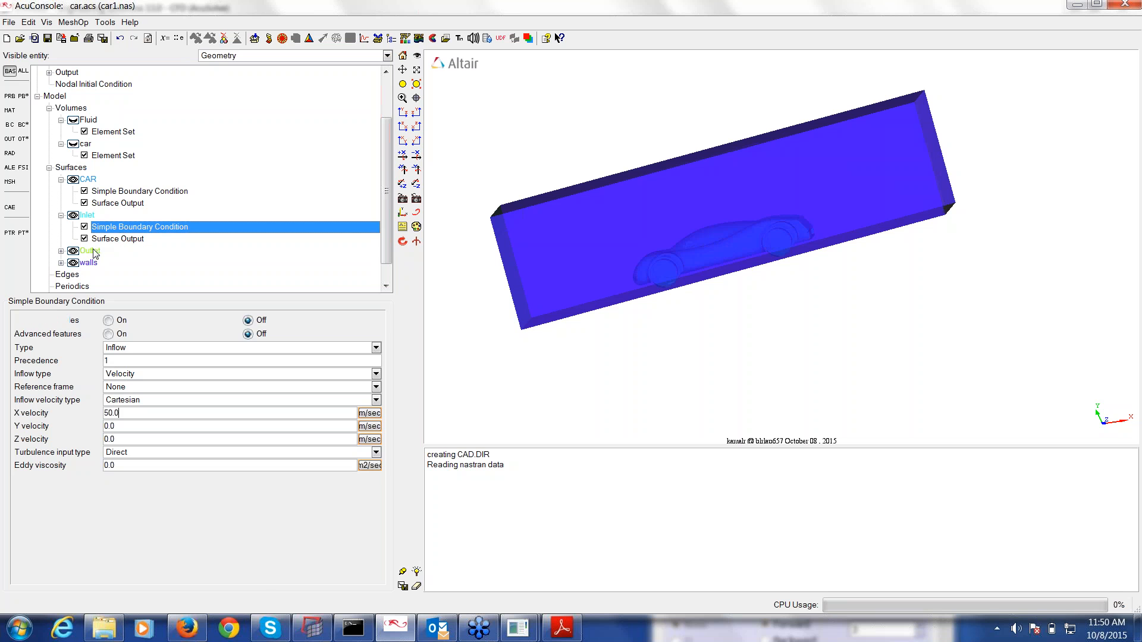
click(140, 348)
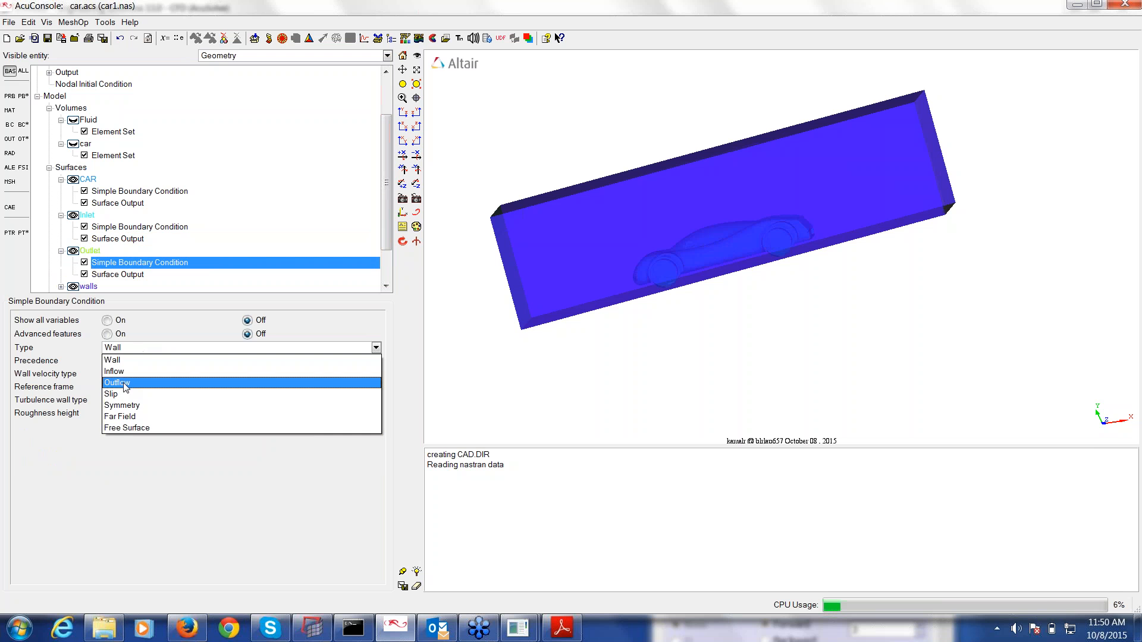
click(122, 383)
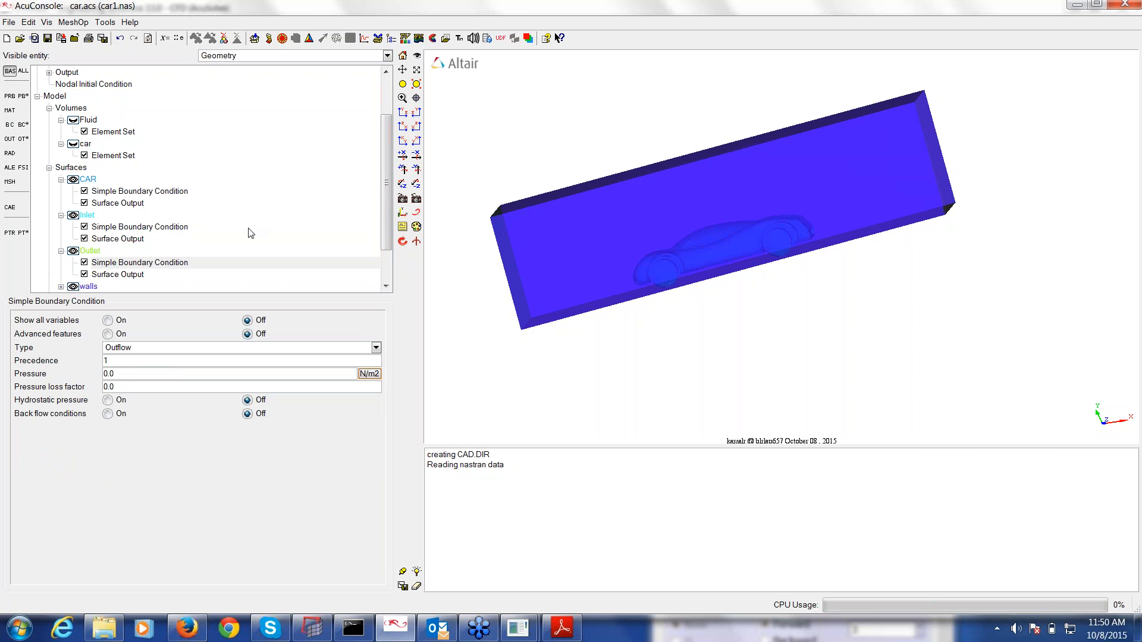
- Set the simple boundary condition type of the walls surface to Wall
click(387, 288)
click(387, 288)
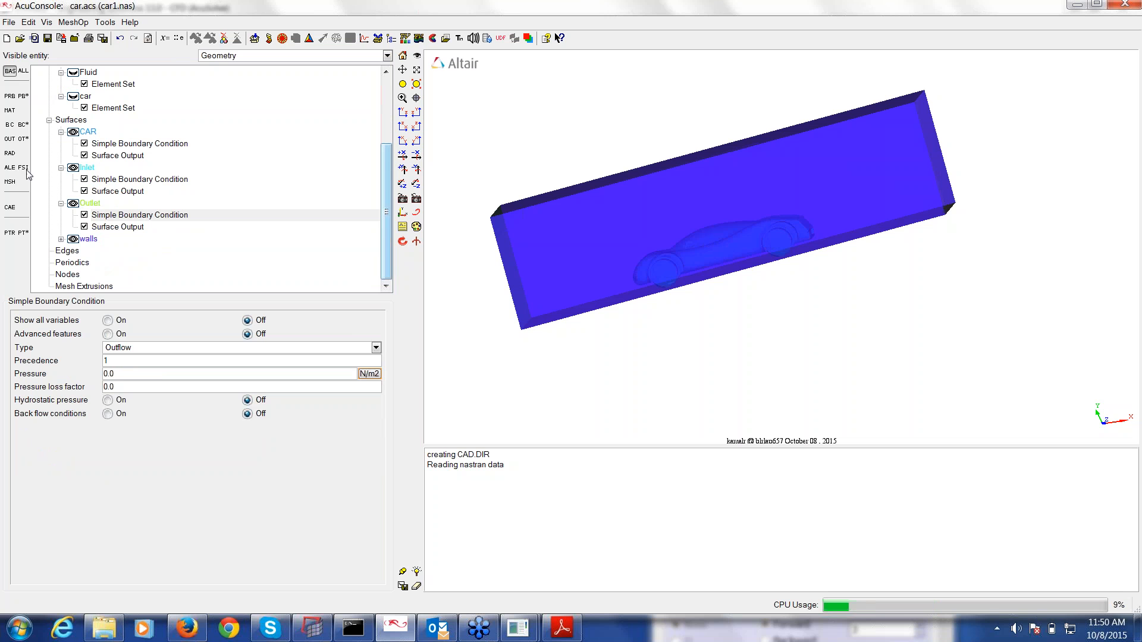
click(61, 238)
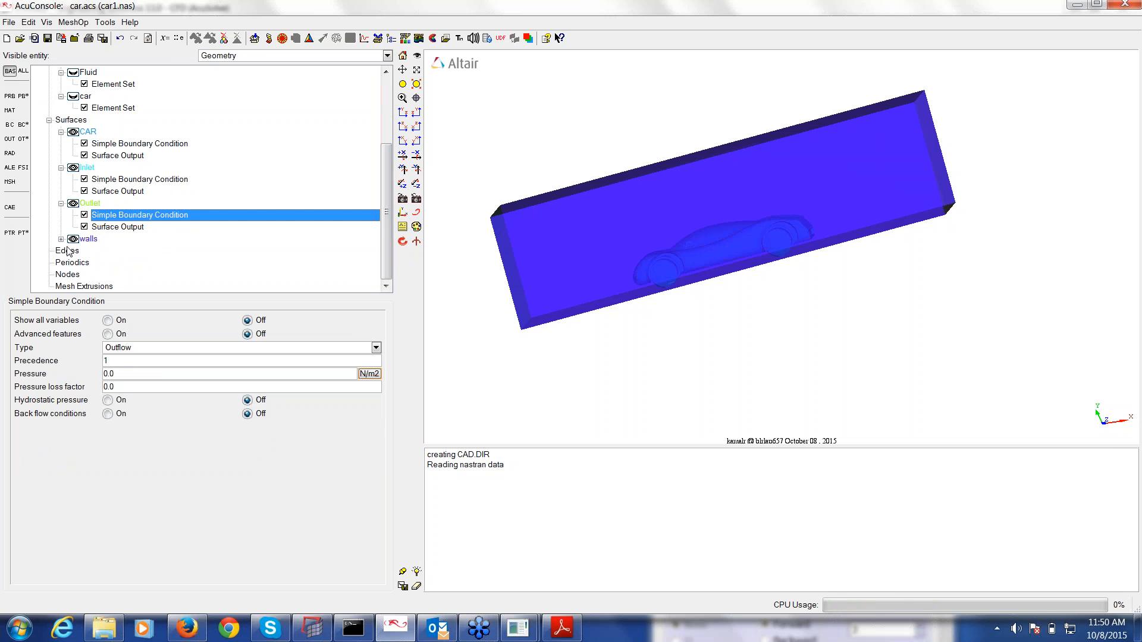
click(124, 253)
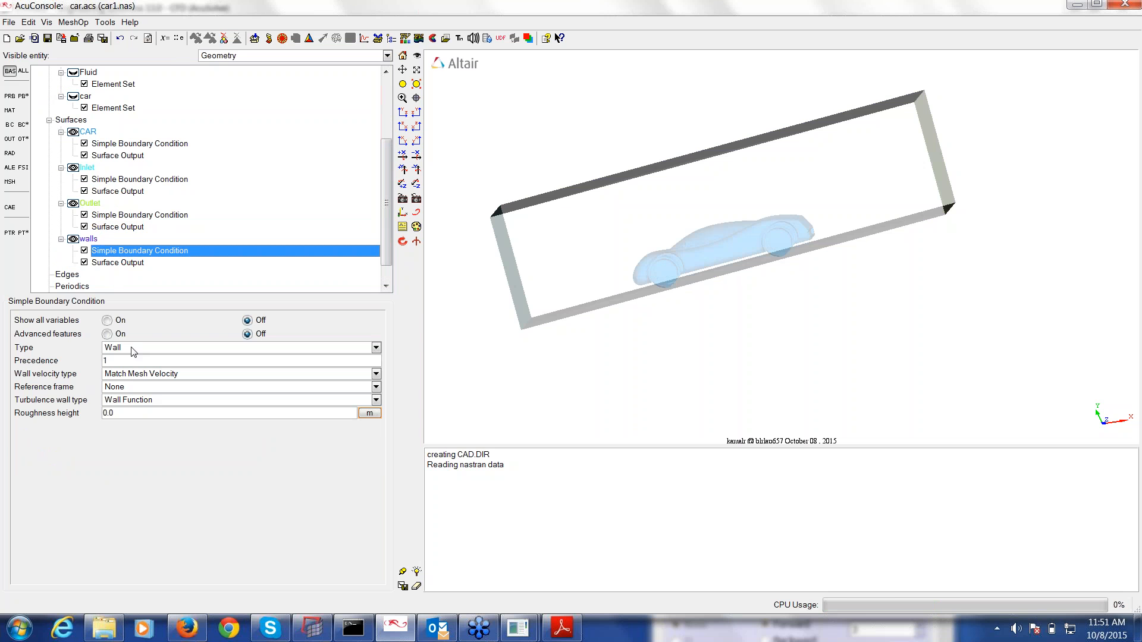
click(103, 347)
click(116, 360)
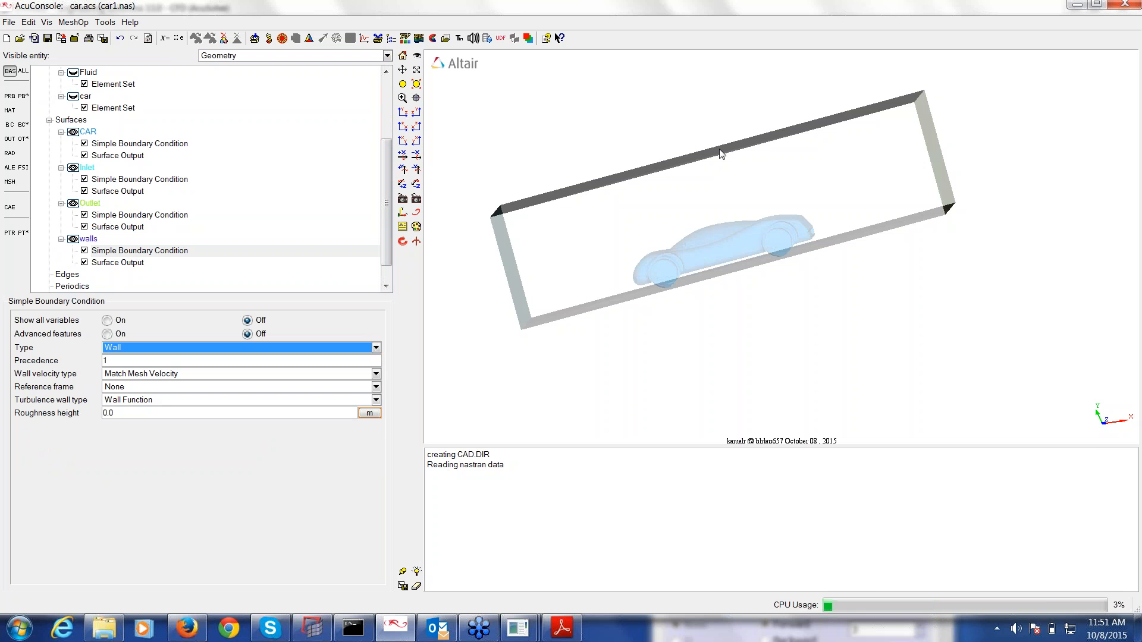
- Turn transparency off for all surfaces of the flow domain
middle_drag(720, 154, 829, 312)
drag(829, 312, 738, 284)
right_click(83, 120)
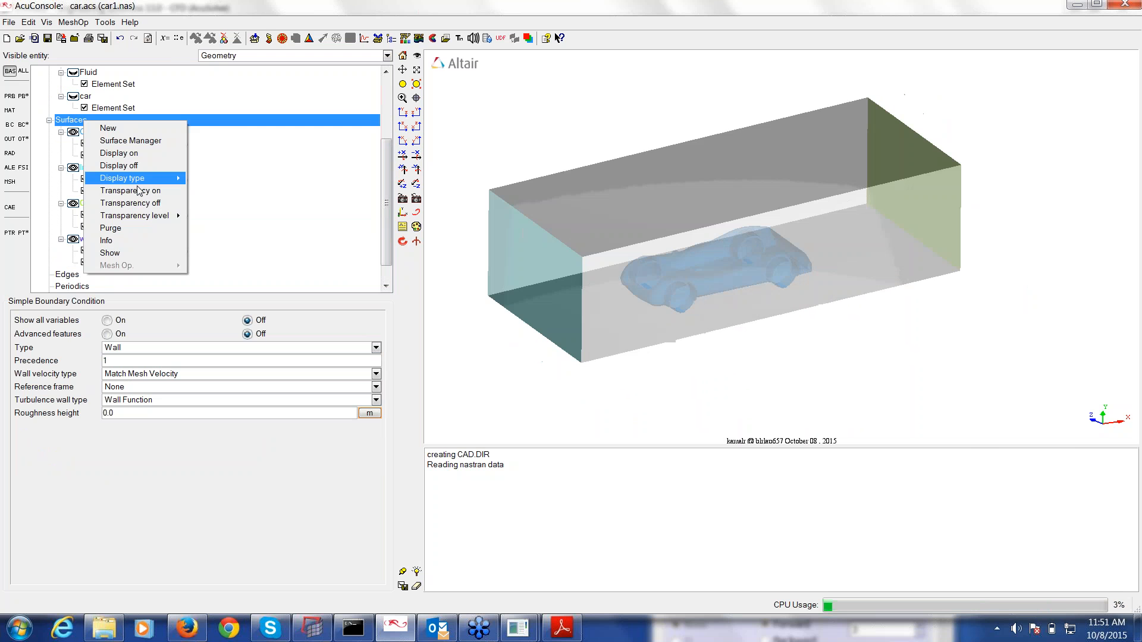
click(225, 214)
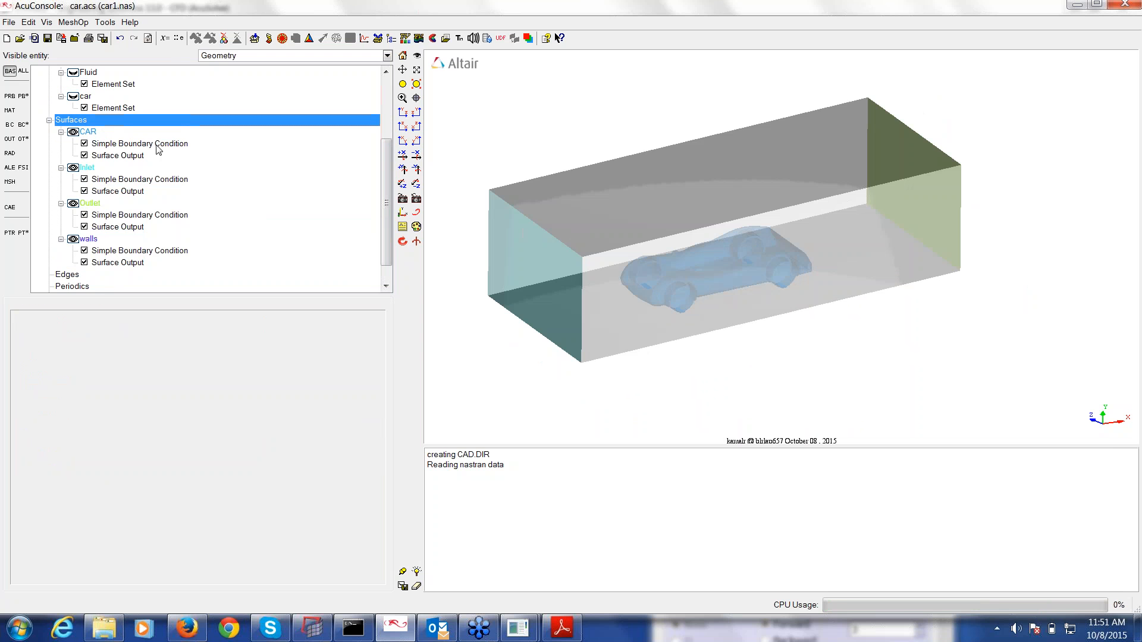
right_click(83, 120)
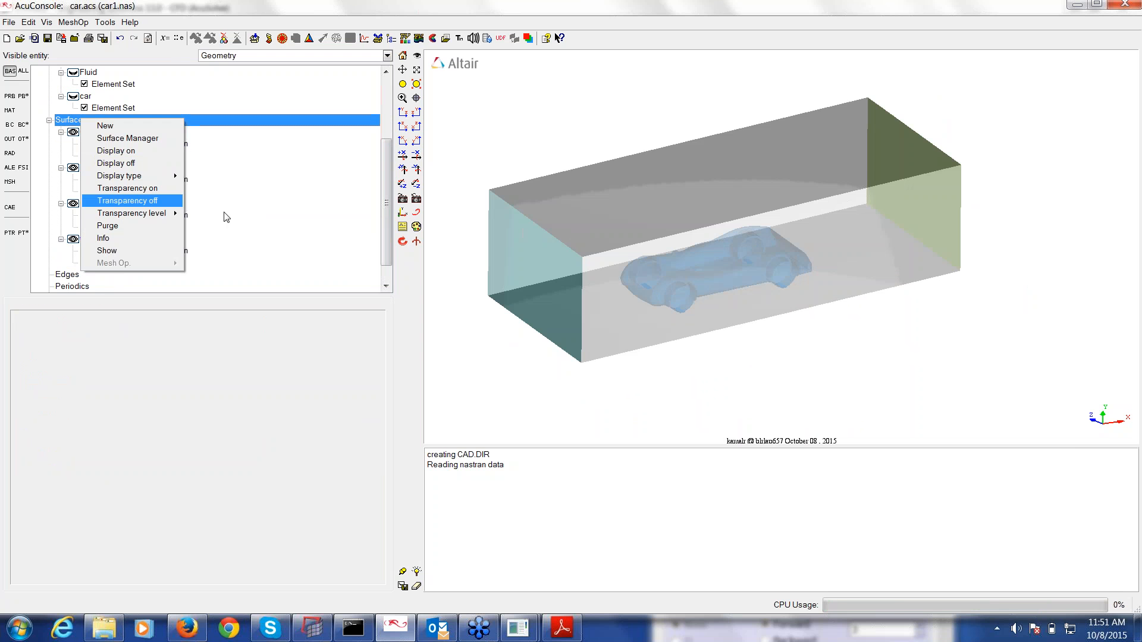
click(137, 200)
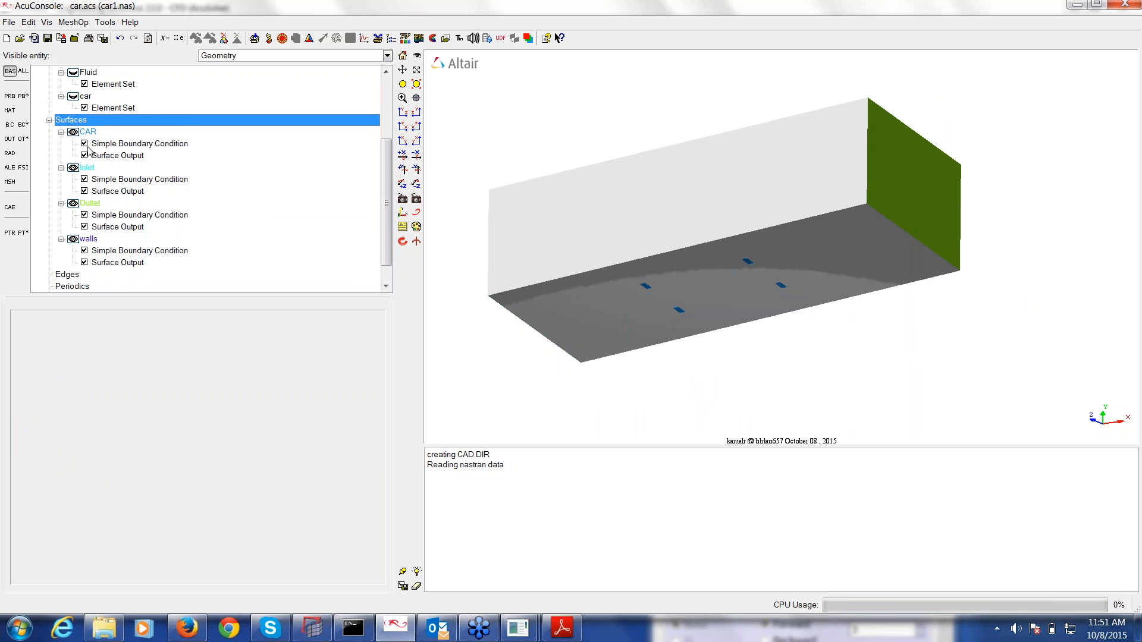
- Hide the Inlet, Outlet and walls surfaces so that only the CAR surface is displayed
click(77, 170)
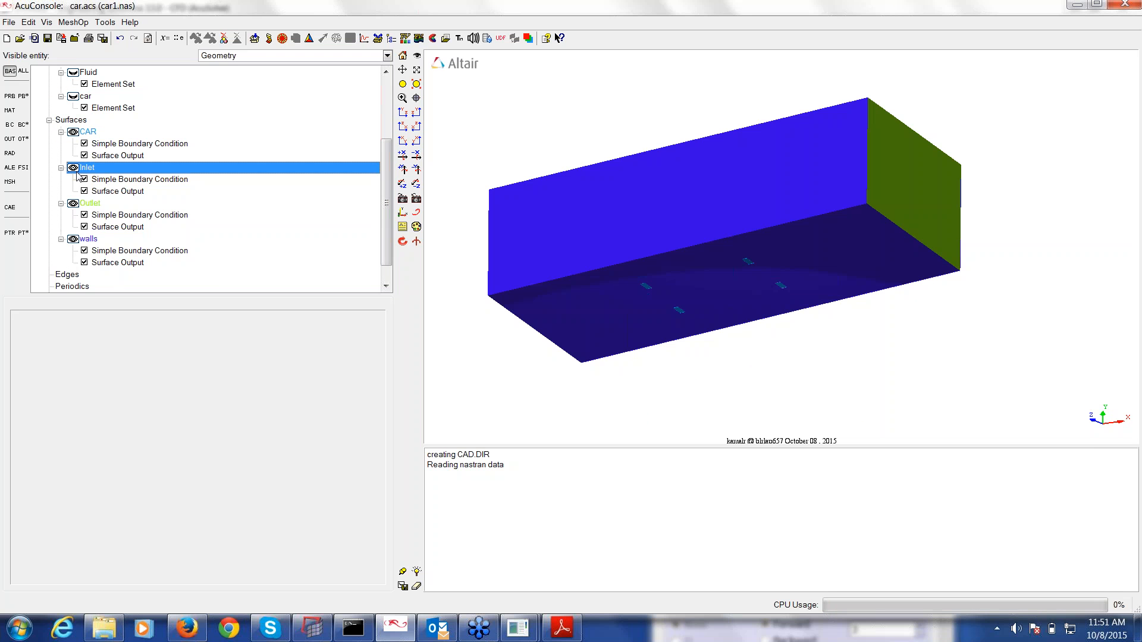
click(81, 118)
click(73, 132)
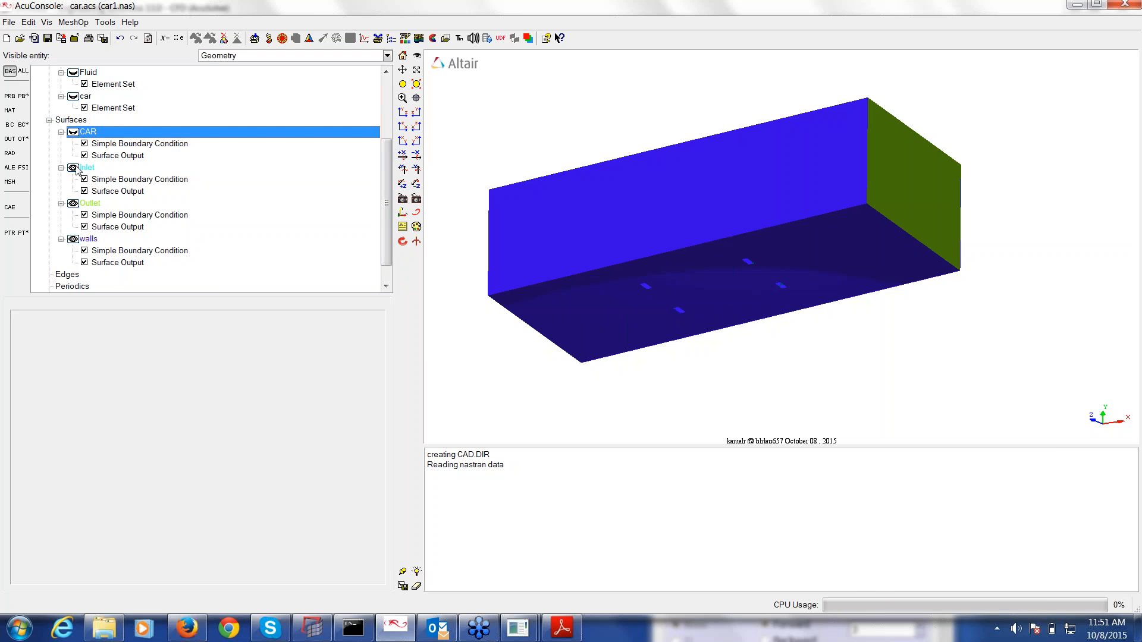
click(74, 168)
click(74, 204)
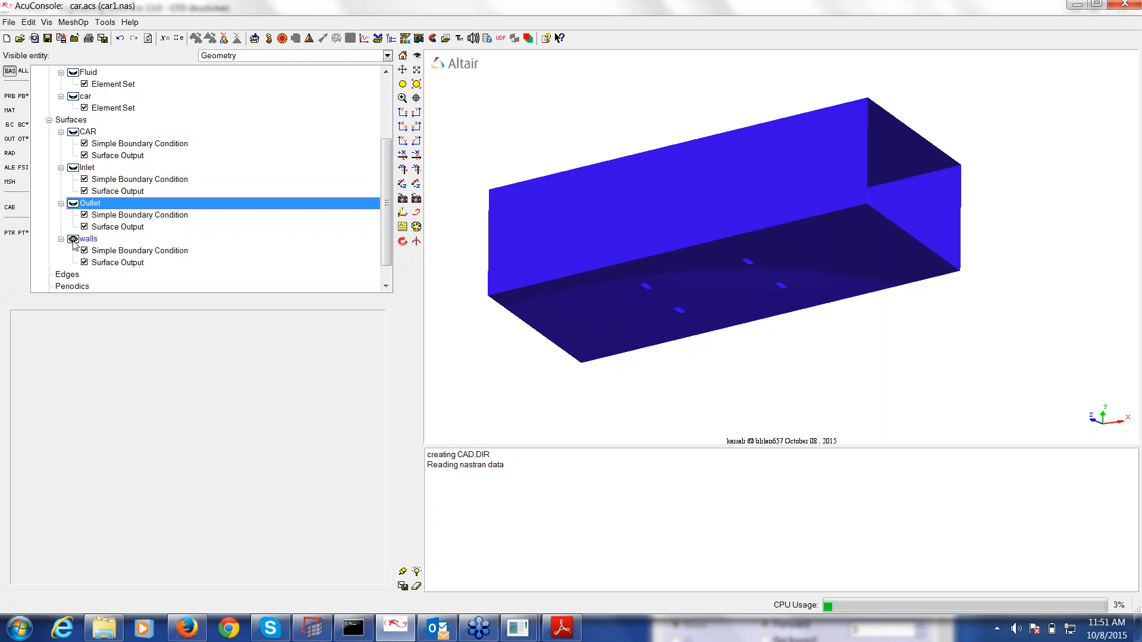
click(73, 240)
click(74, 132)
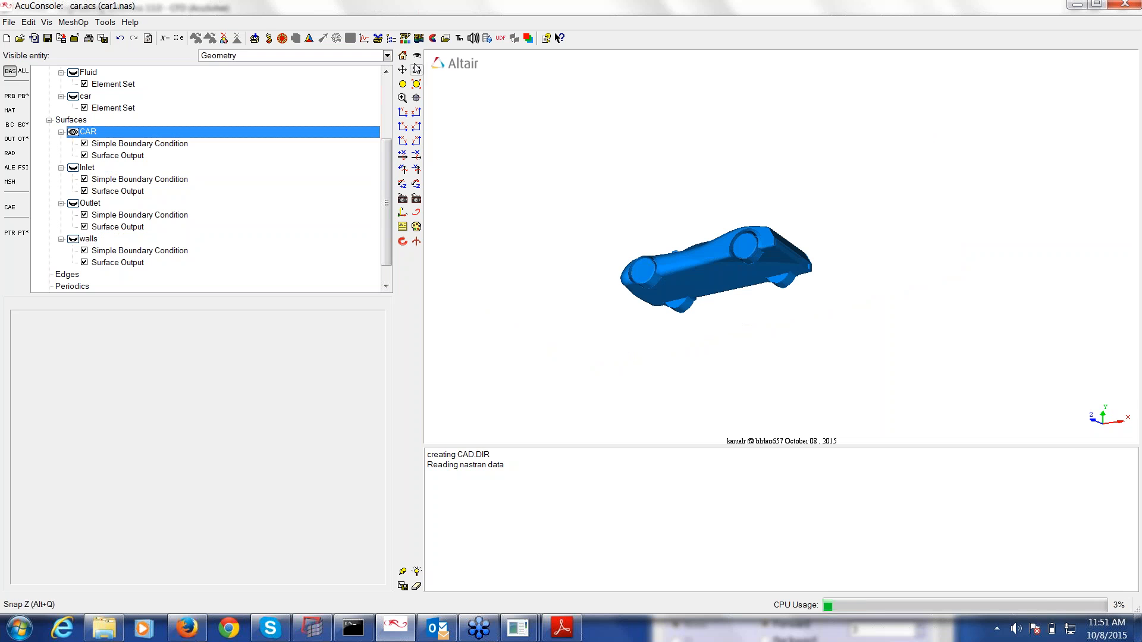
- Inspect the car from the front, then redisplay the Inlet, Outlet and walls surfaces one by one
click(417, 69)
click(815, 300)
drag(815, 300, 815, 235)
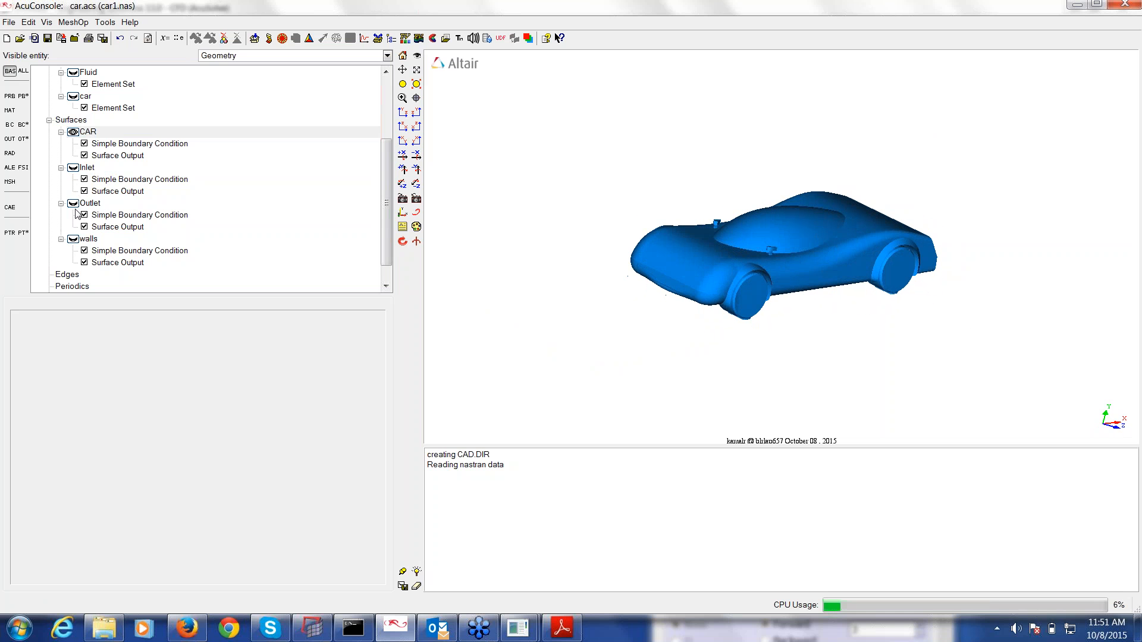
click(73, 167)
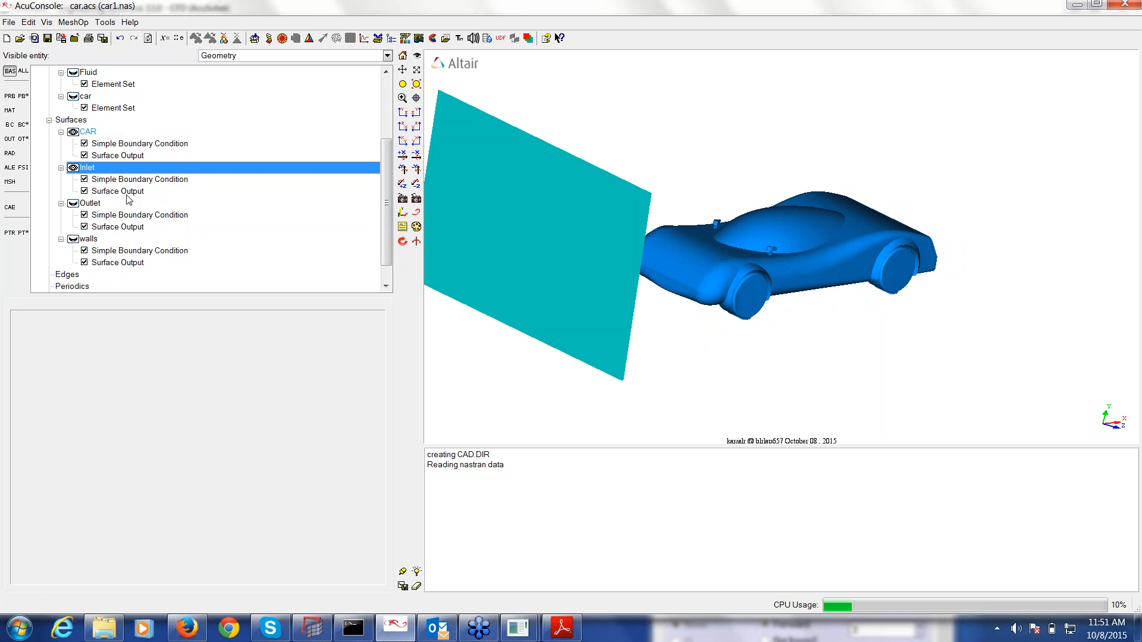
click(73, 204)
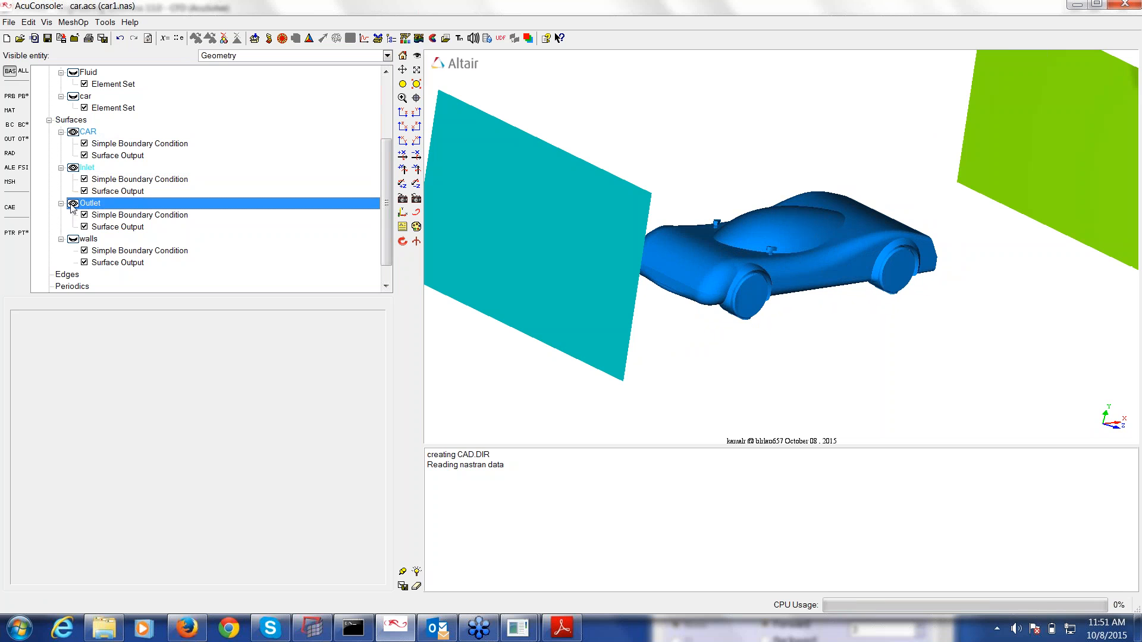
click(73, 239)
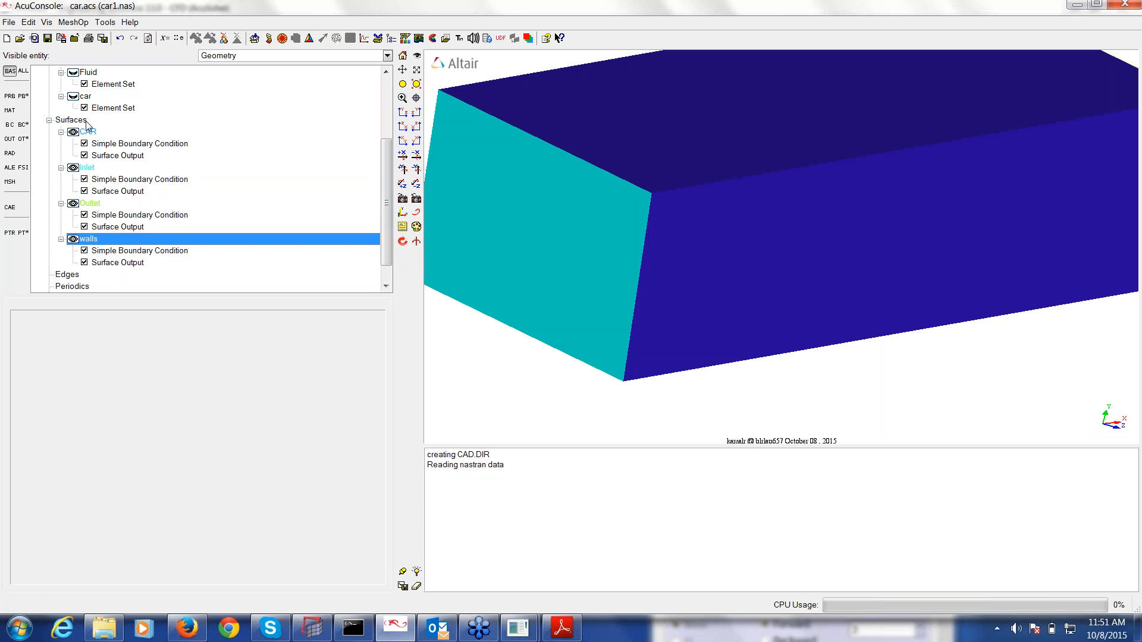
- Change the simple boundary condition type of the CAR surface to Wall in the Surface Manager
right_click(86, 121)
click(122, 138)
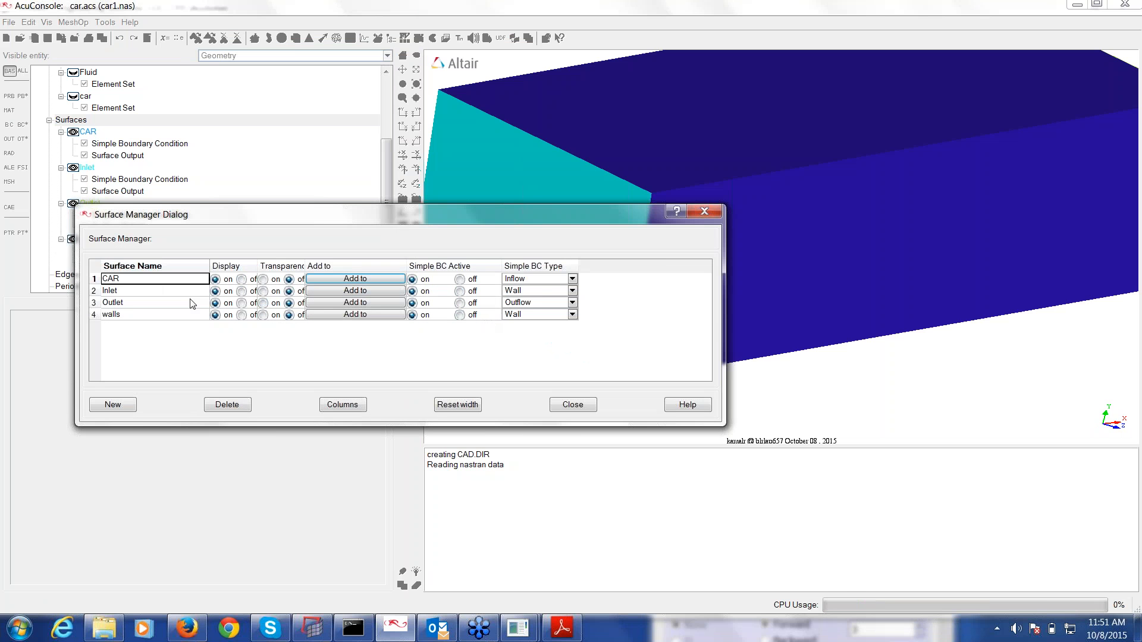
click(535, 279)
click(536, 278)
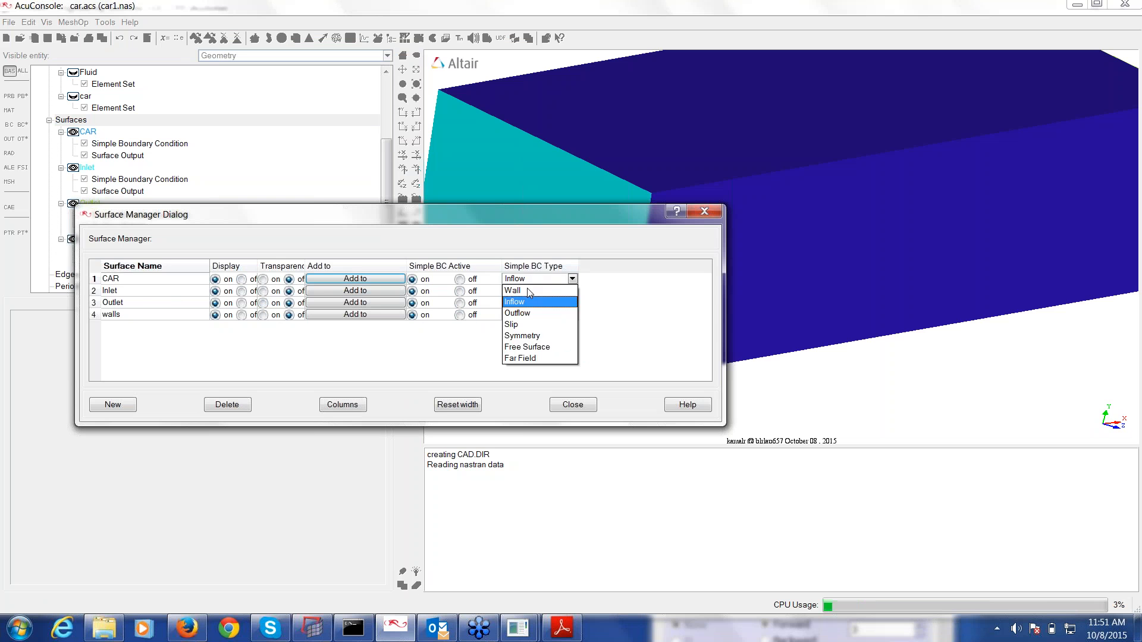
click(543, 294)
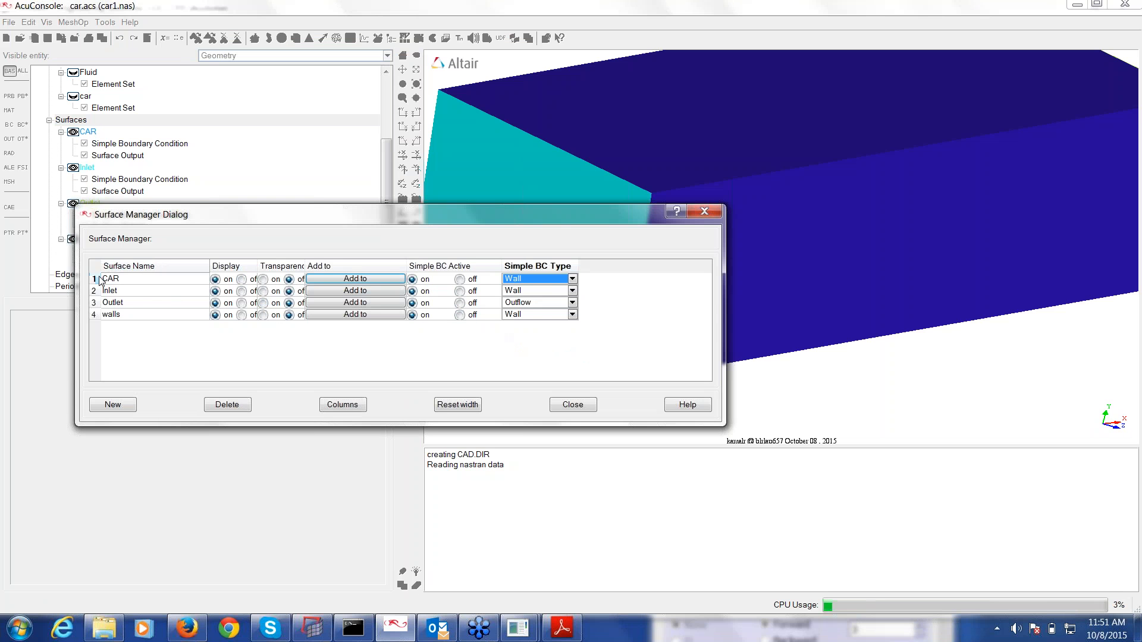
- Set the Inlet surface's simple boundary condition to Inflow with an X velocity of 50.0 m/sec
click(511, 291)
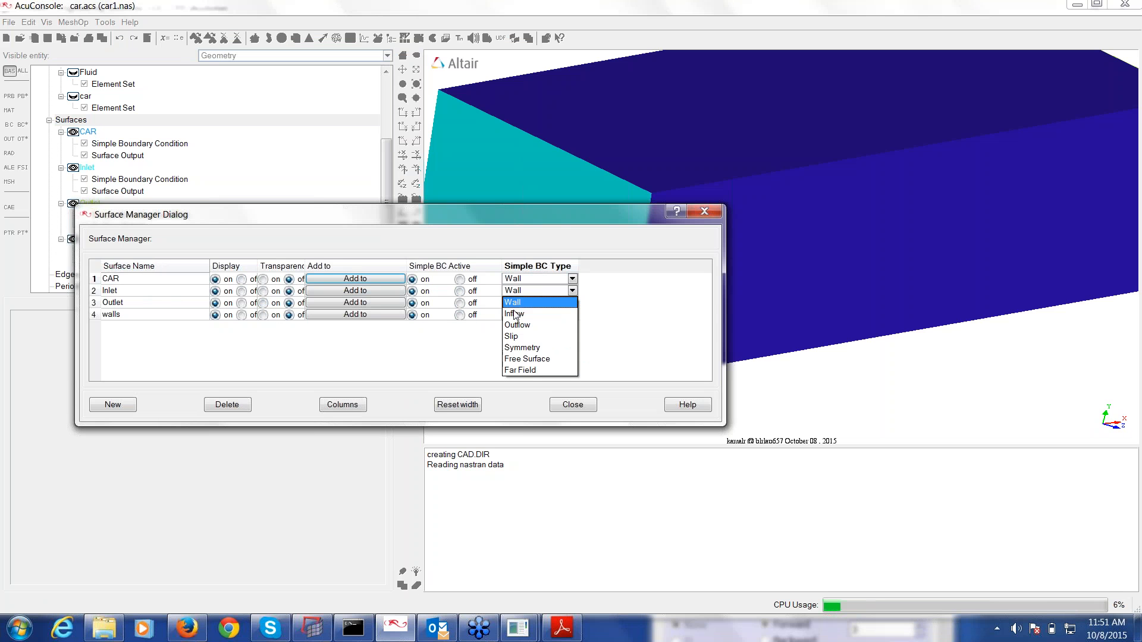
click(529, 316)
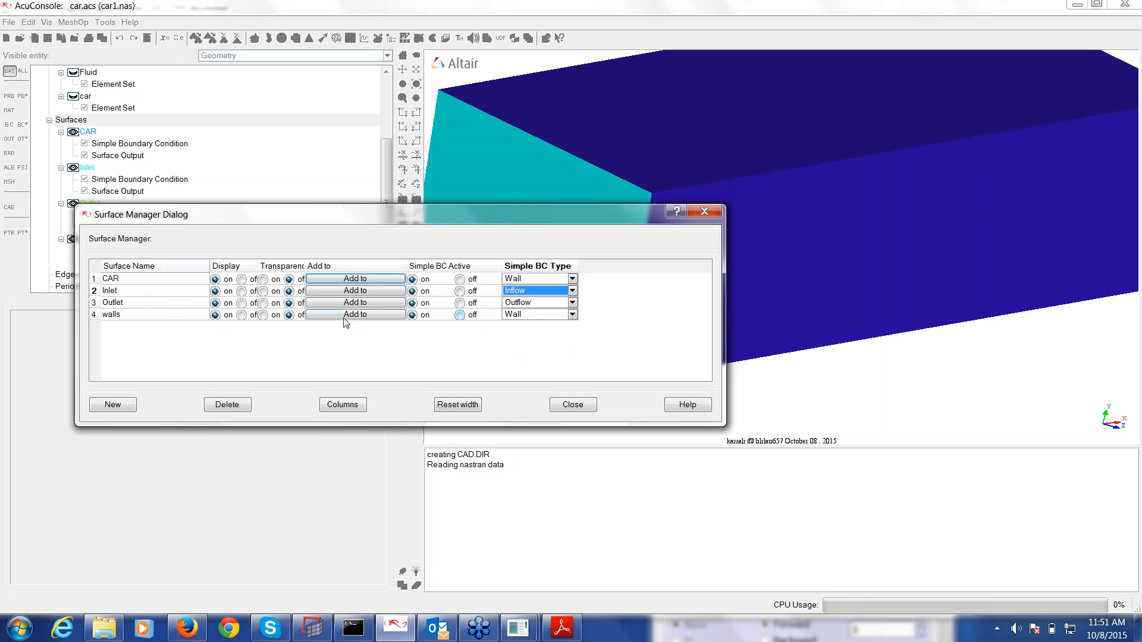
click(691, 210)
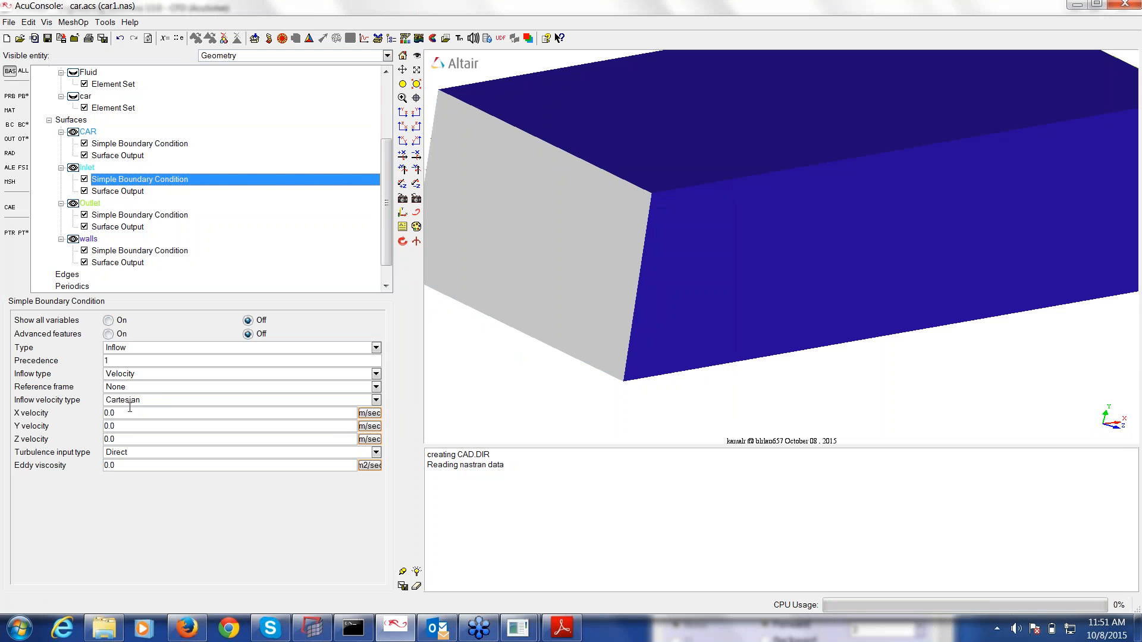
click(130, 408)
text(50.0)
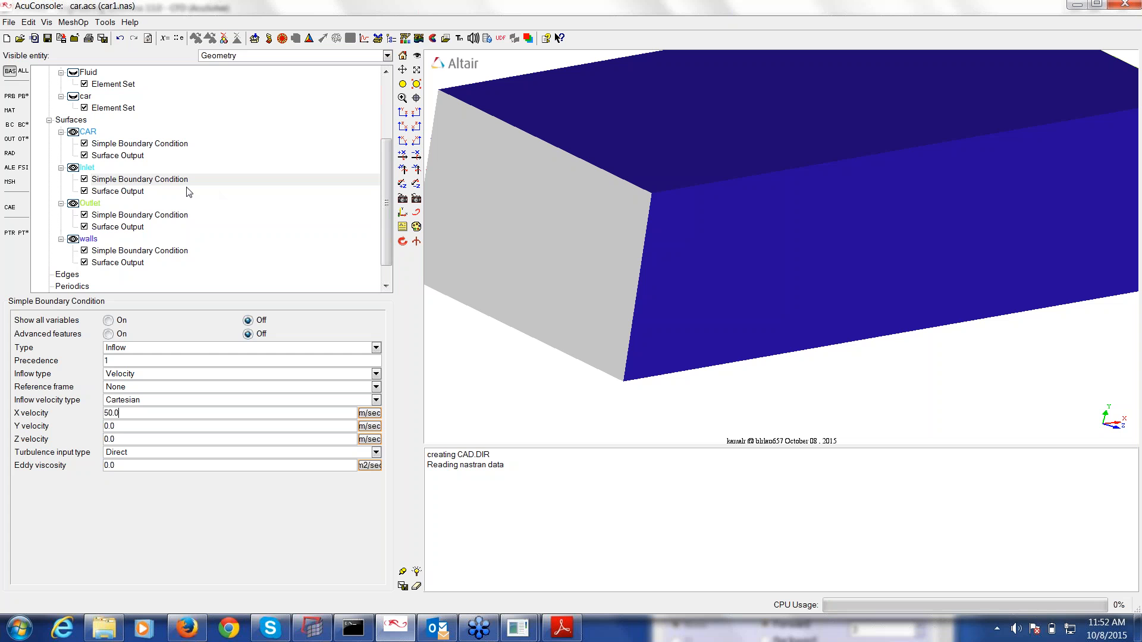
- Show the mesh settings, turn transparency on for all surfaces, and open the global mesh attributes
scroll(187, 188, up, 3)
click(10, 182)
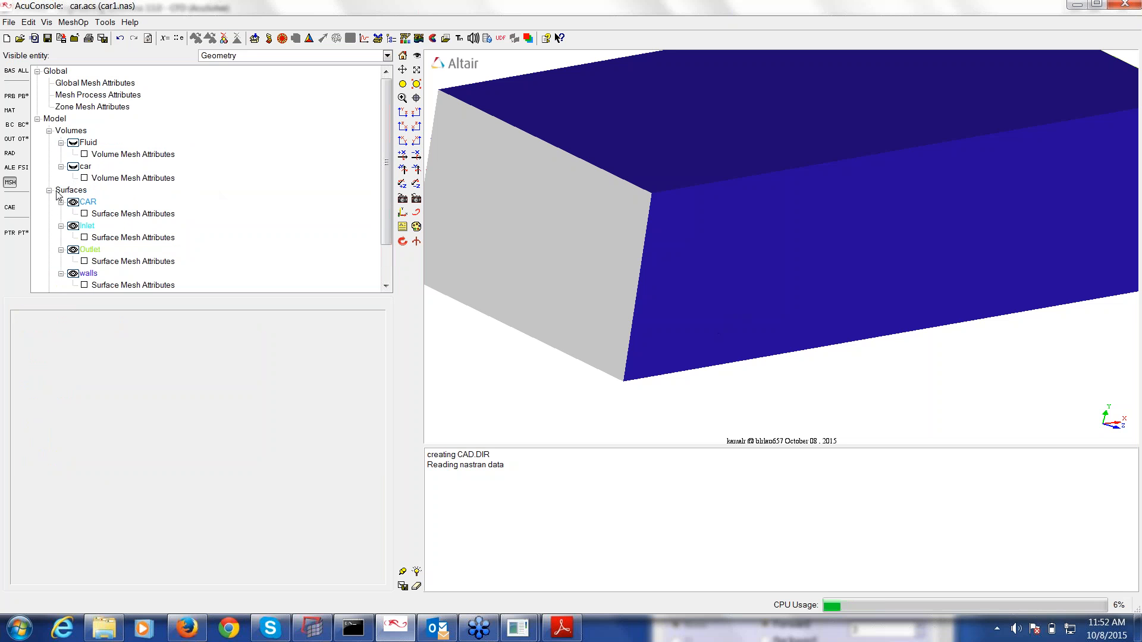
right_click(77, 193)
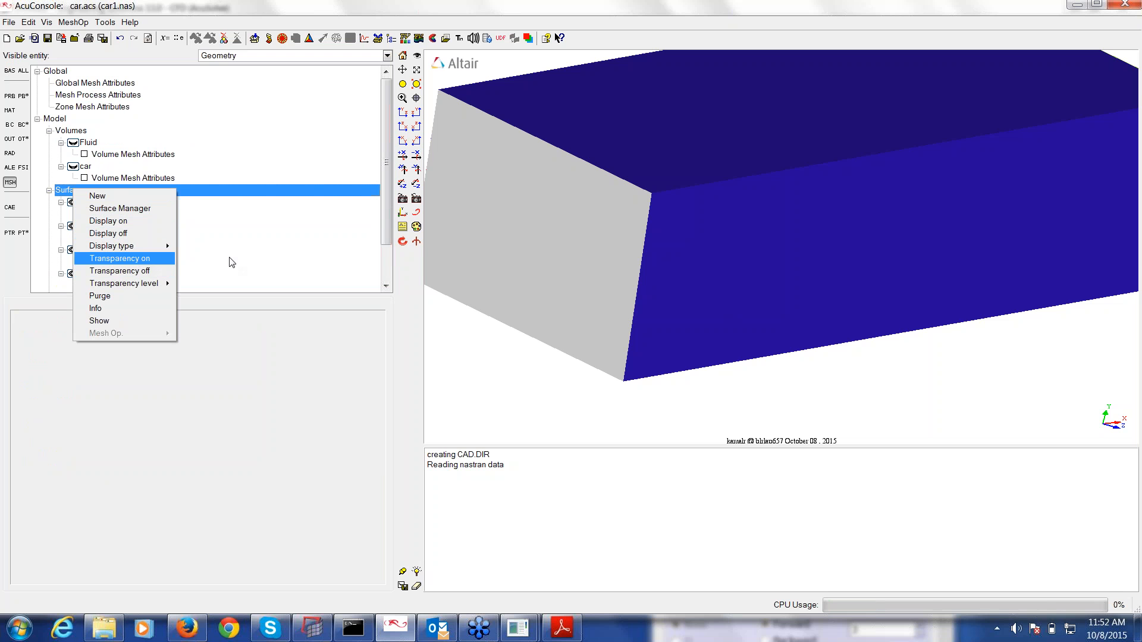
click(118, 258)
drag(609, 257, 523, 179)
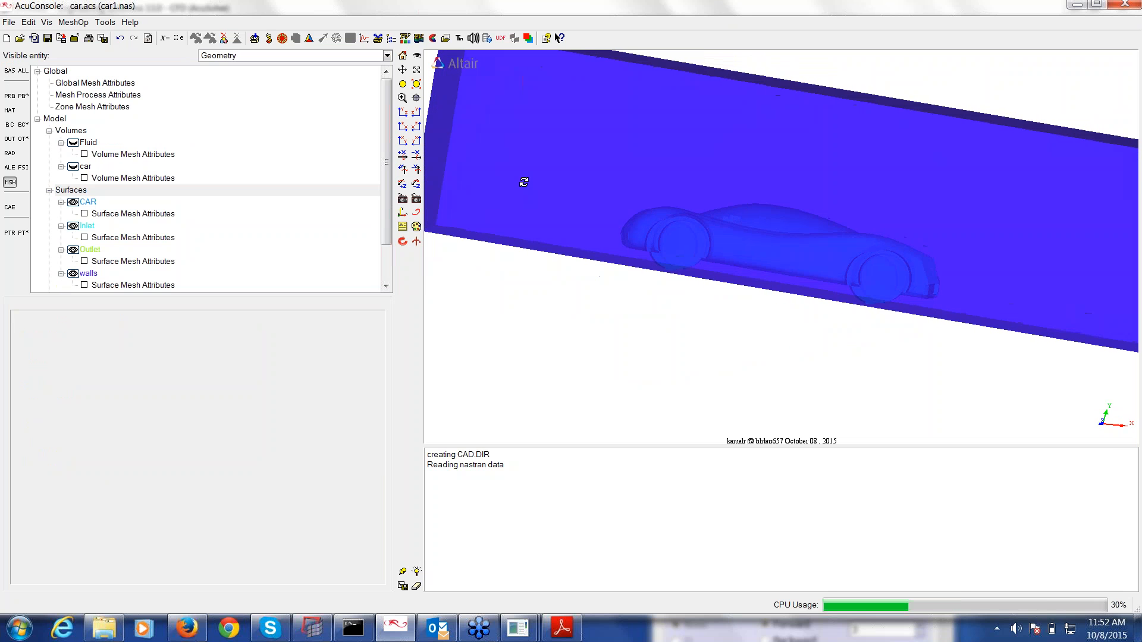
click(100, 87)
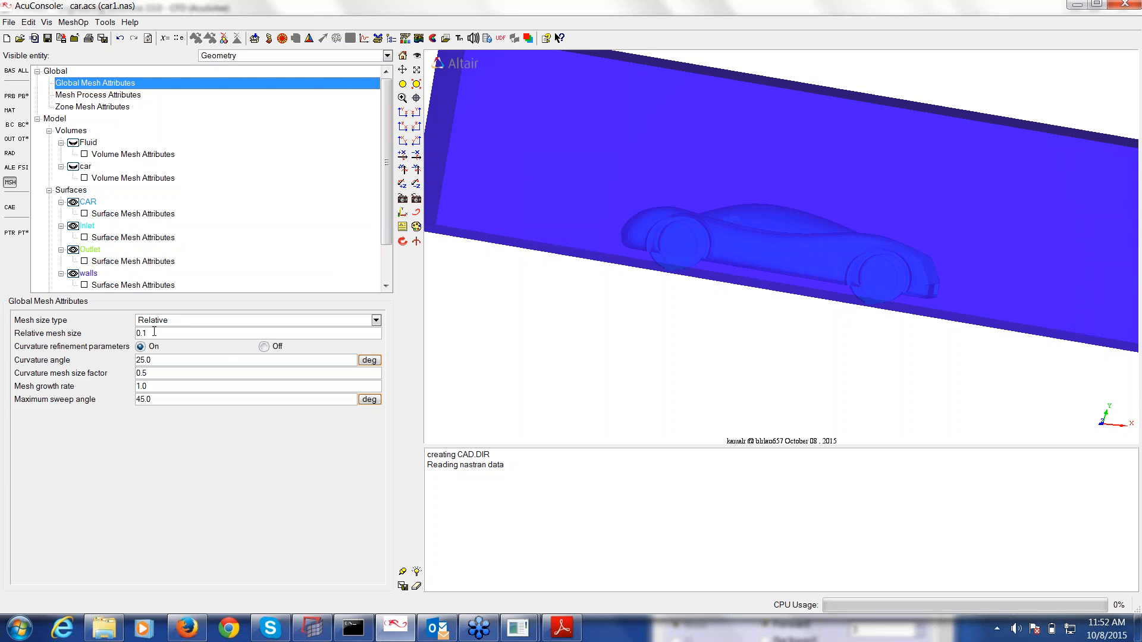
click(1130, 35)
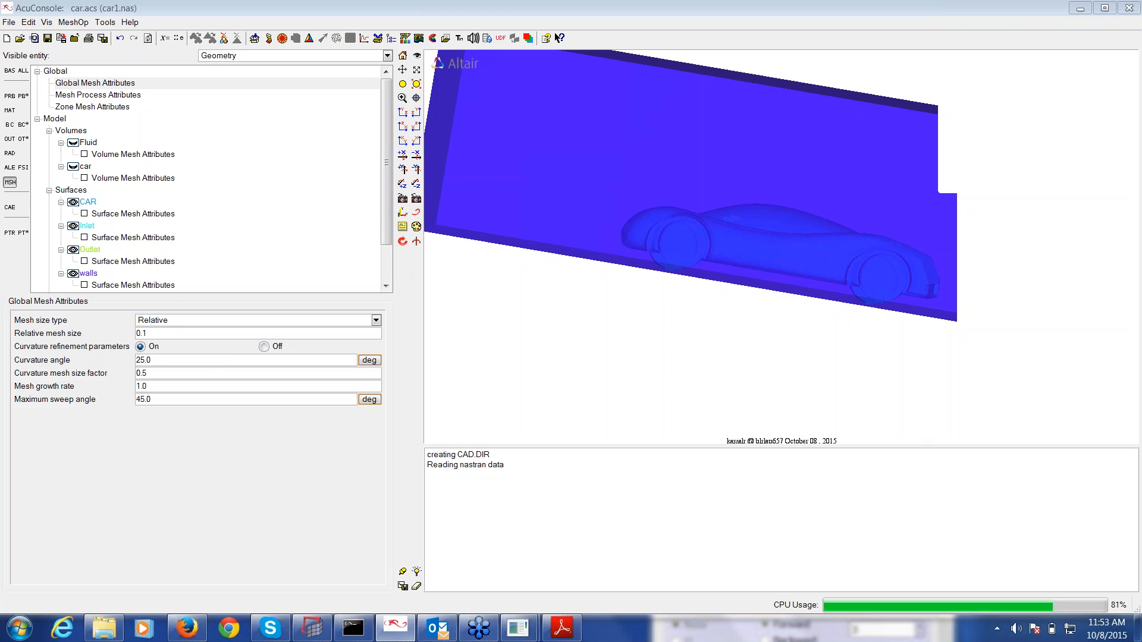
- Activate the volume mesh attributes of the car volume and set its mesh size type to No Mesh
click(110, 178)
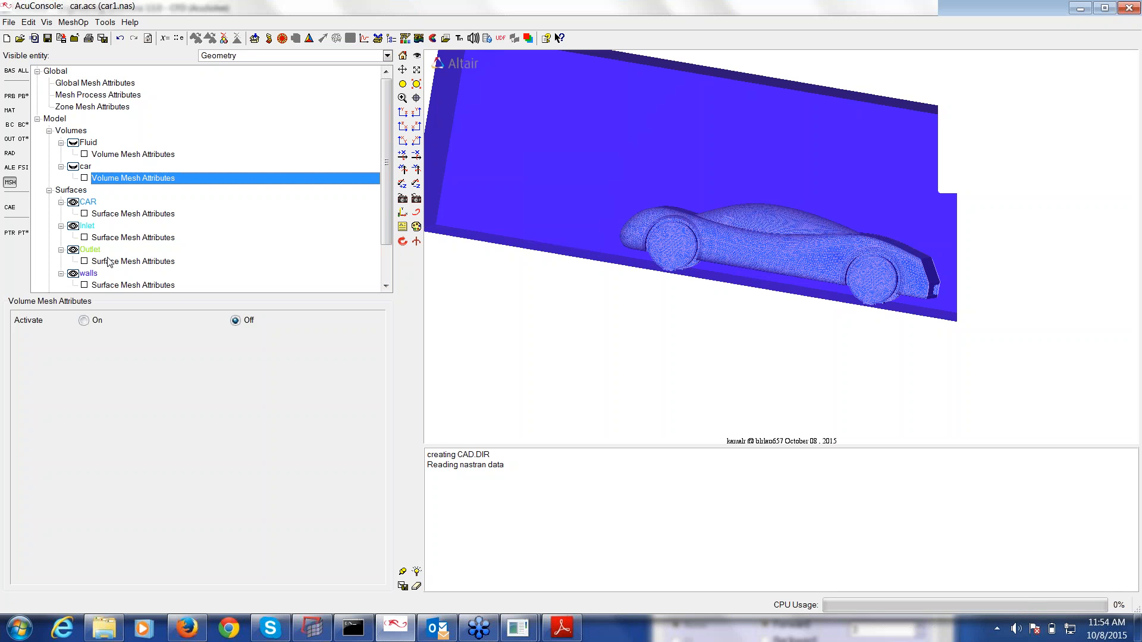
click(84, 178)
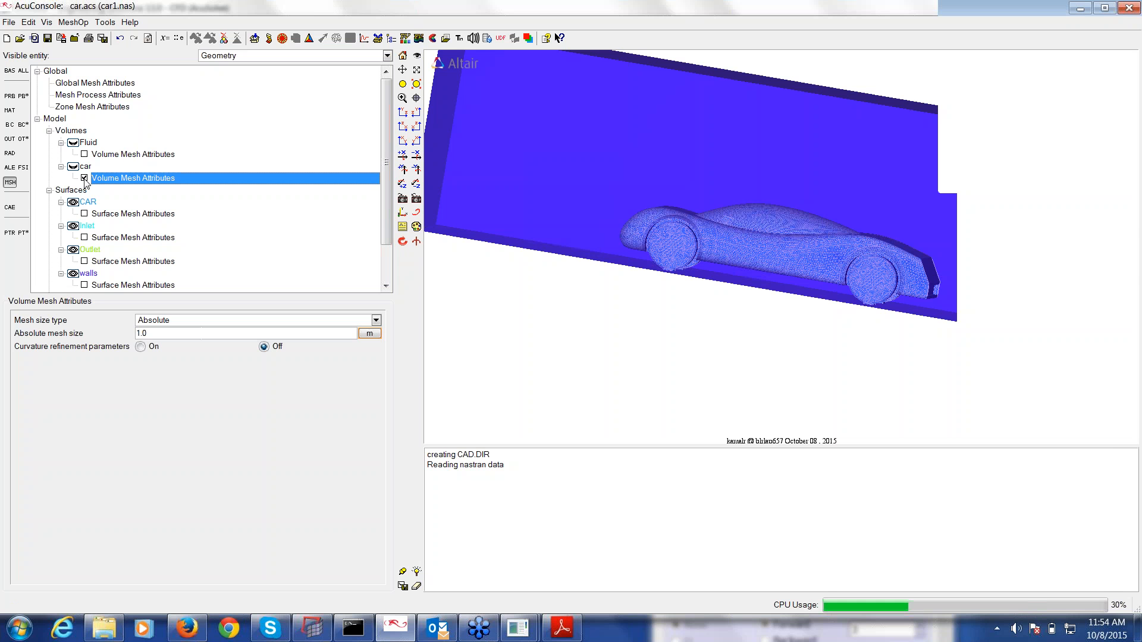
click(376, 320)
click(178, 333)
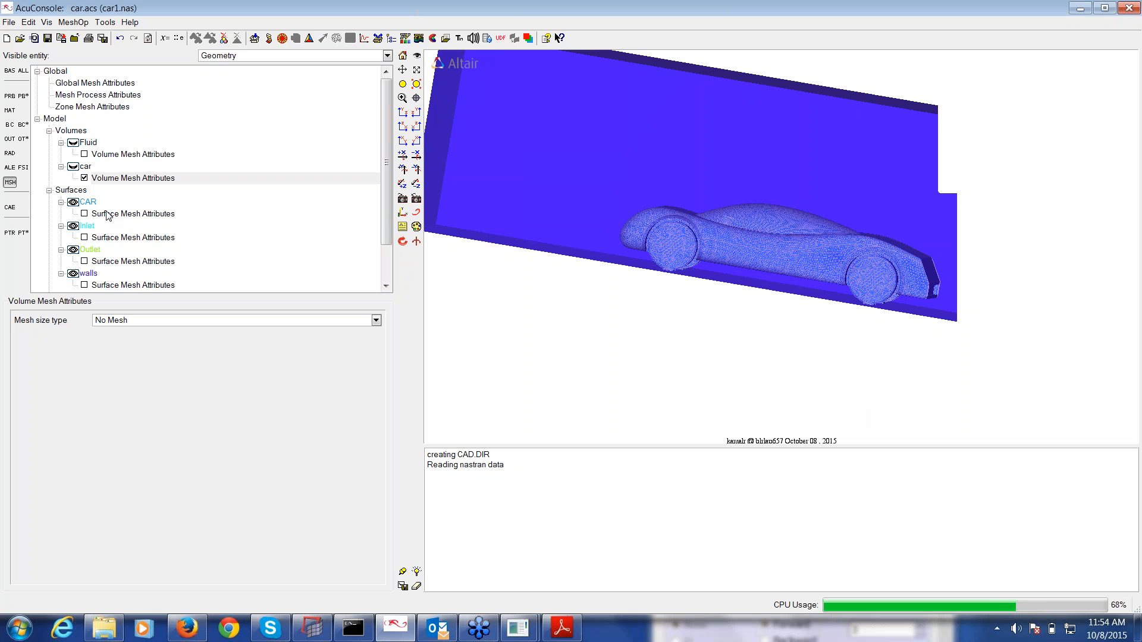
- Activate surface mesh attributes on the CAR surface and turn on the boundary layer flag with 5 layers
click(84, 216)
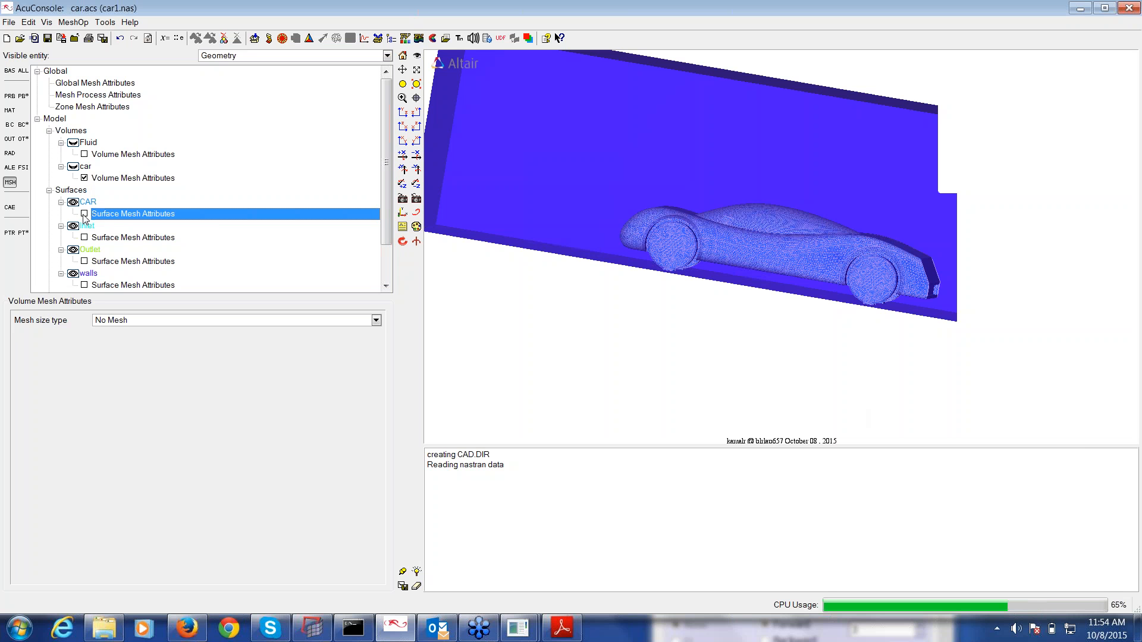
click(84, 214)
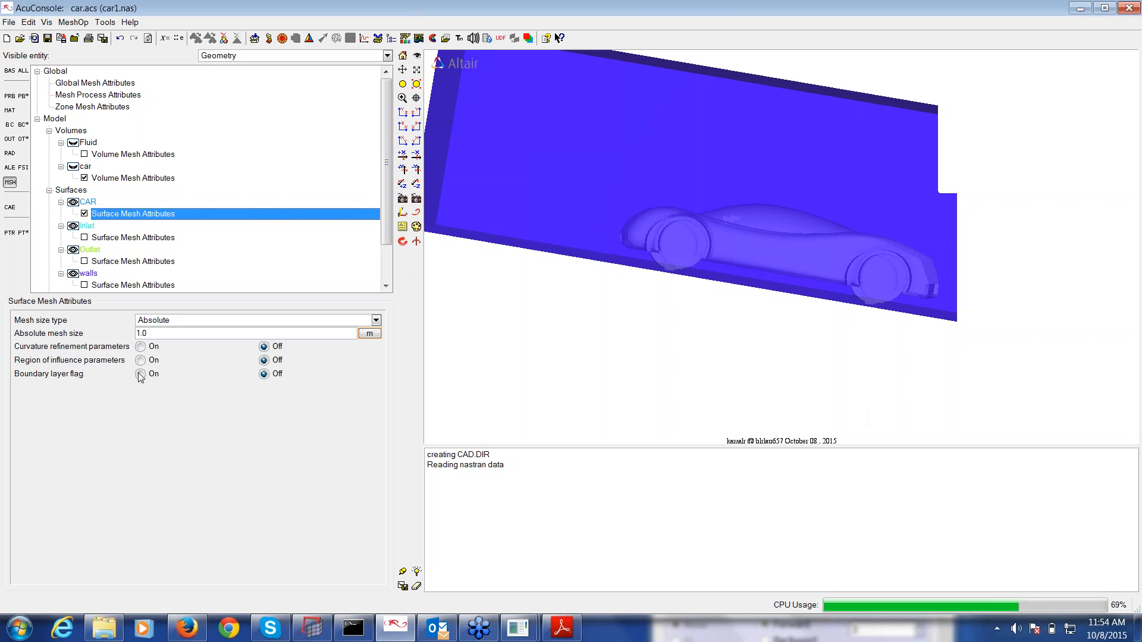
click(141, 374)
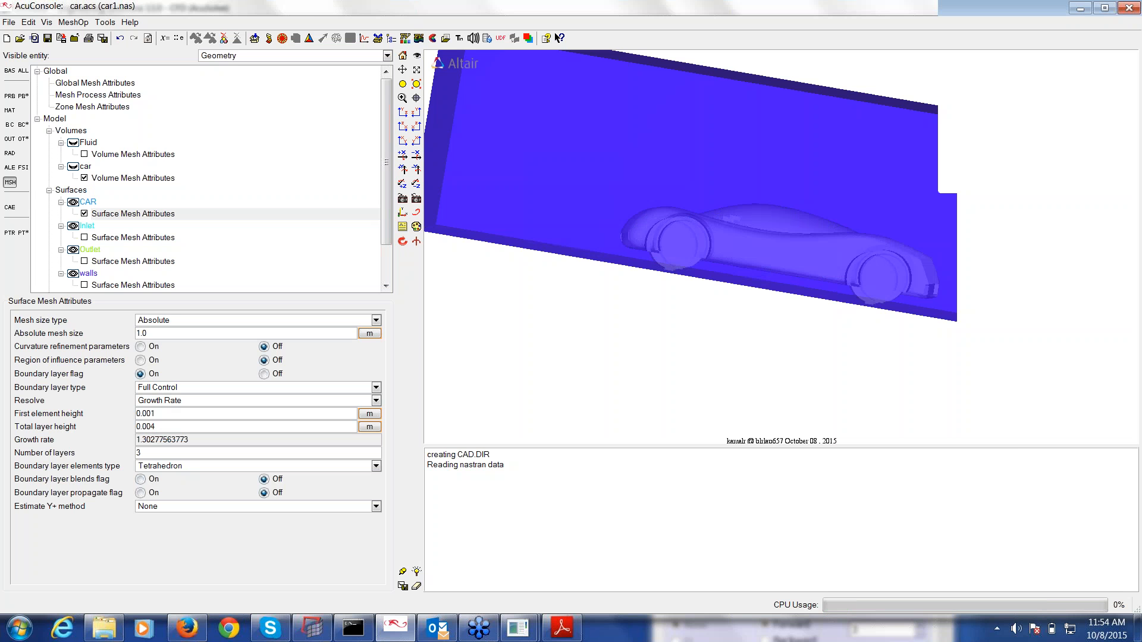
drag(144, 453, 108, 452)
text(5)
key(Return)
- Create a new zone mesh attribute and set its mesh zone type to Box
click(103, 107)
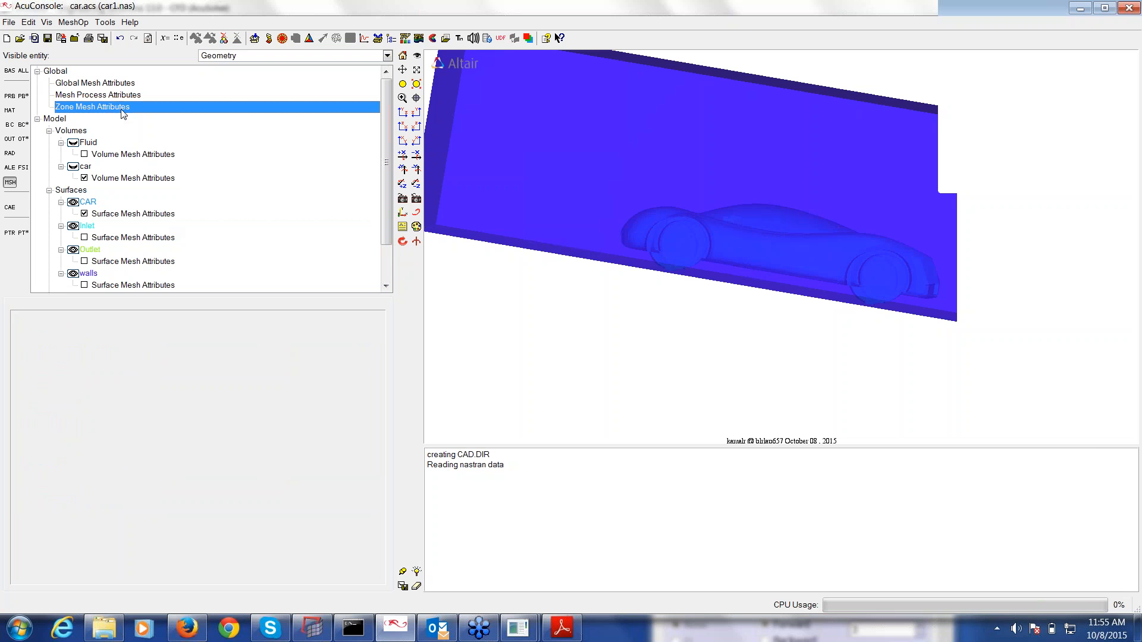
right_click(123, 113)
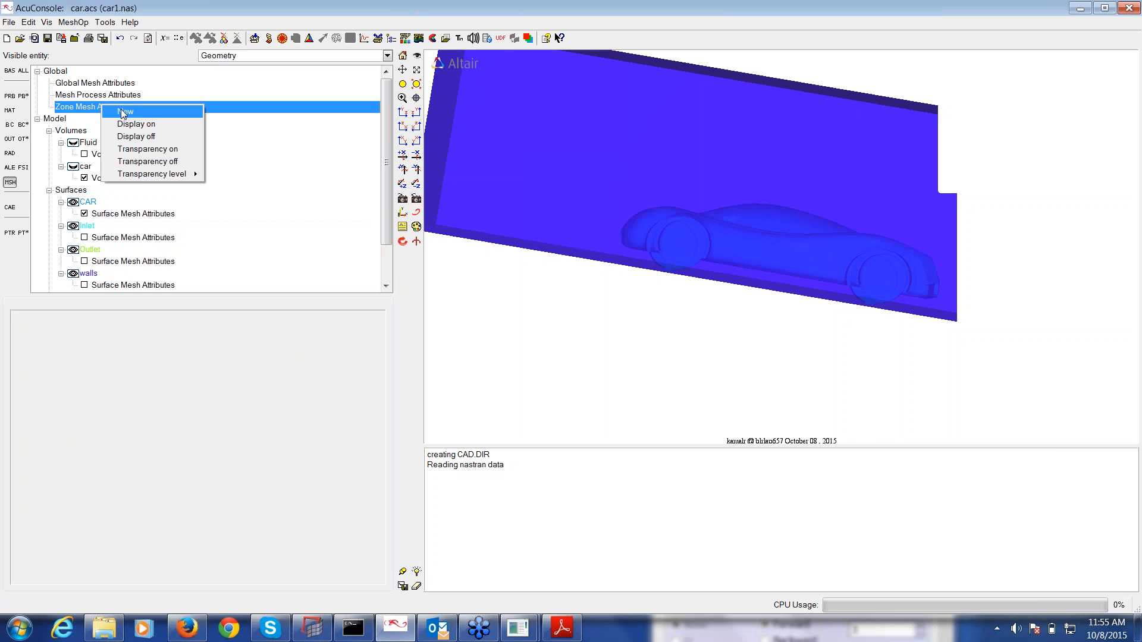
click(125, 112)
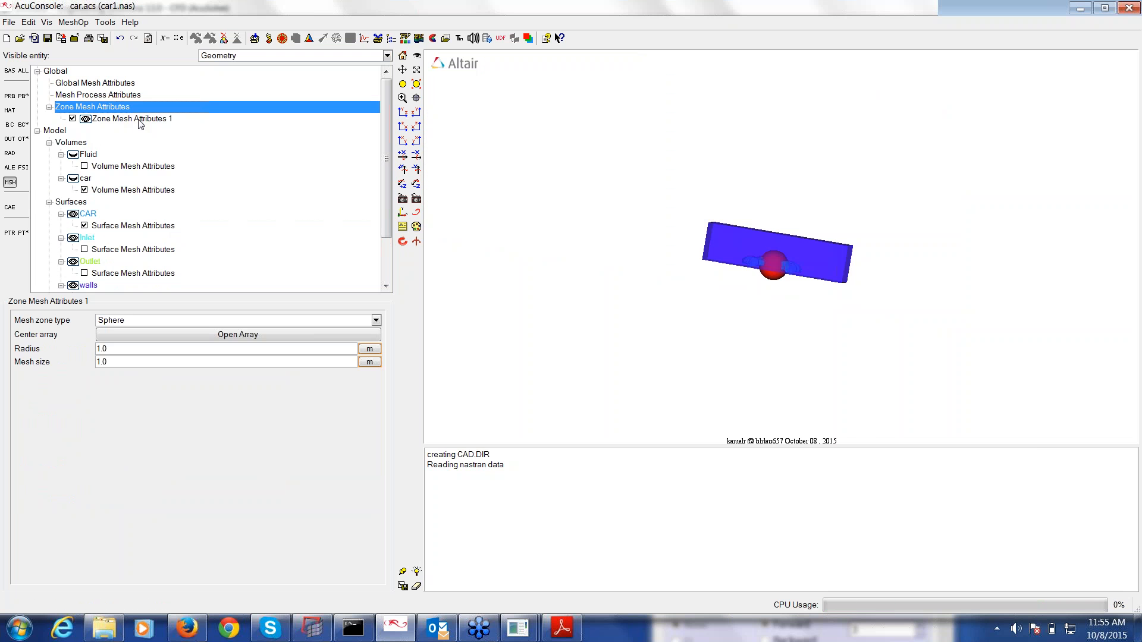
click(151, 323)
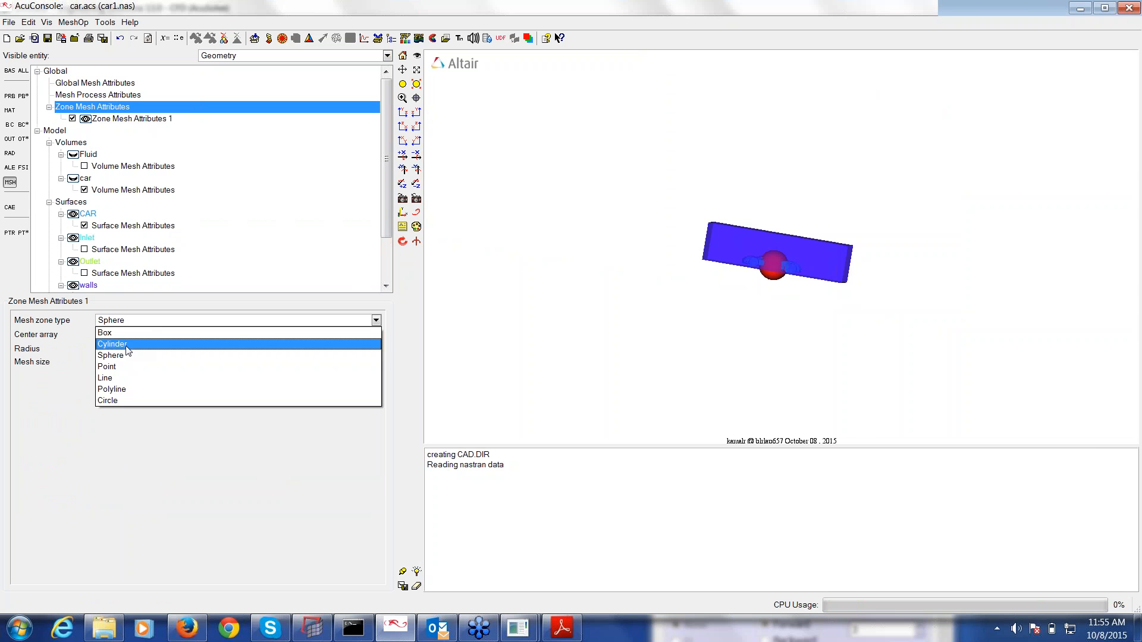
click(157, 337)
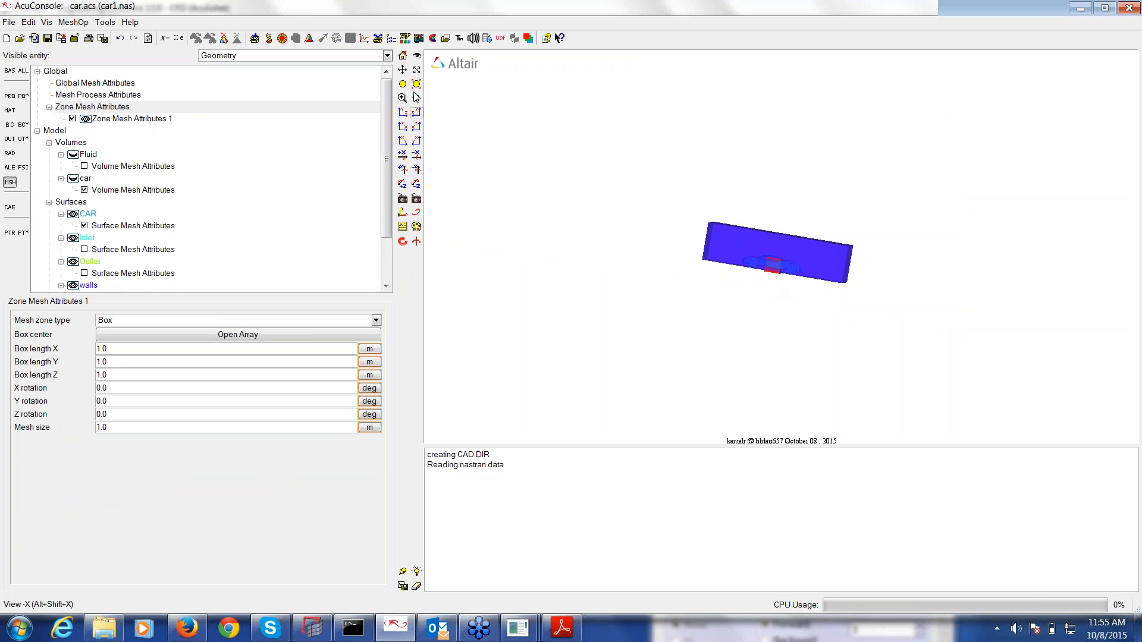
- Set the mesh zone box's X length to 5.0 m so it spans the full length of the car
click(417, 70)
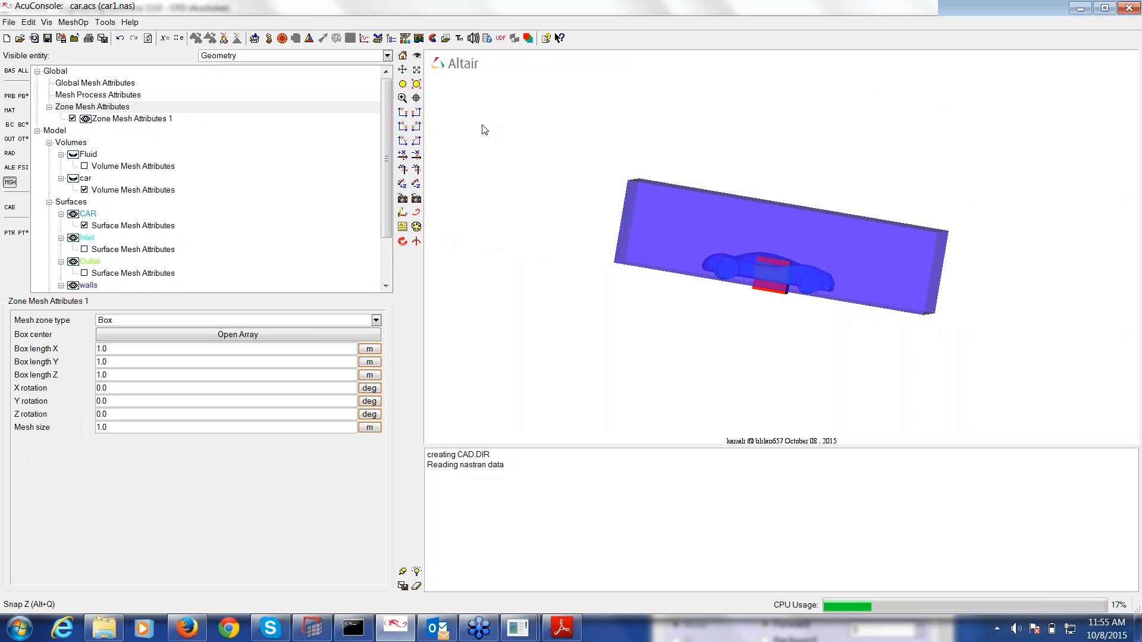
drag(764, 394, 764, 351)
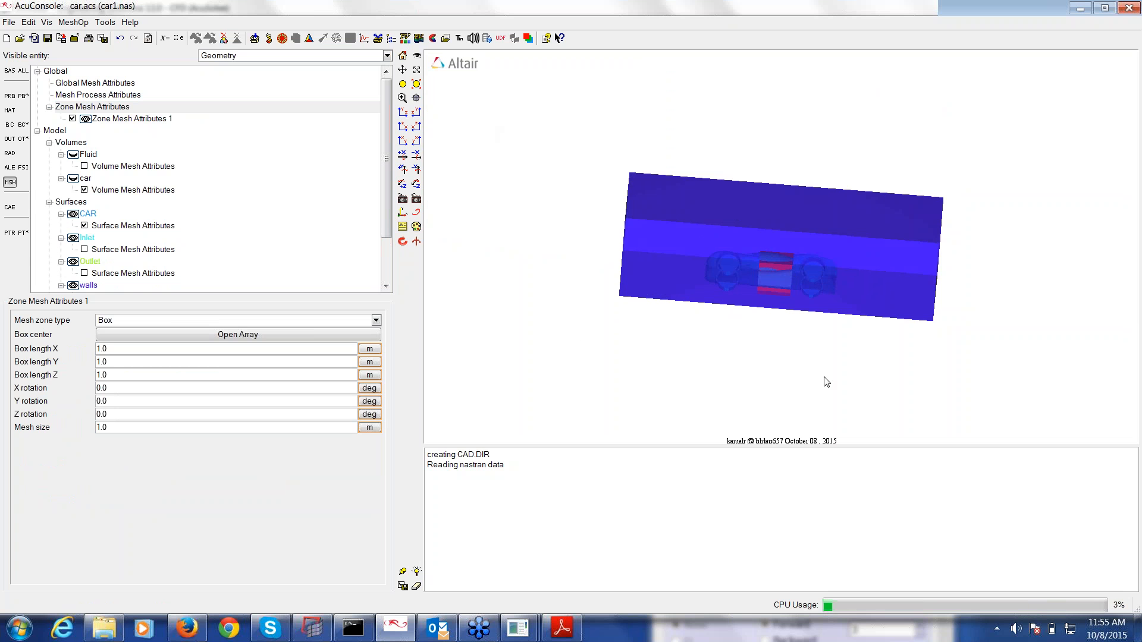
mouse_move(824, 298)
mouse_down()
mouse_move(824, 262)
mouse_move(849, 265)
mouse_move(840, 304)
mouse_up()
right_drag(857, 330, 884, 416)
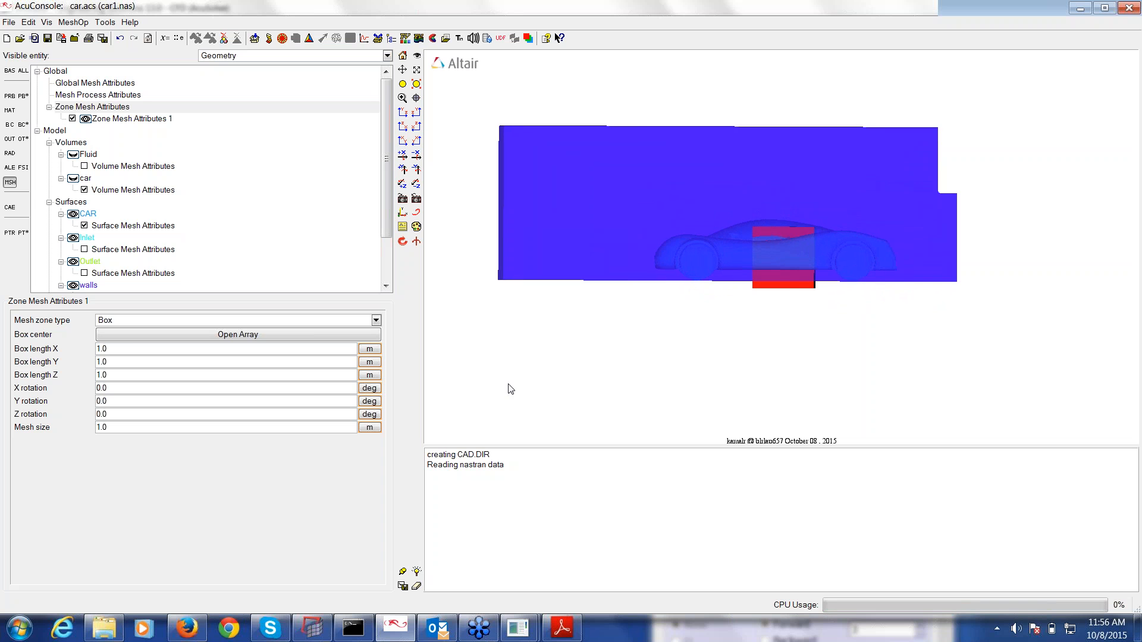
click(125, 336)
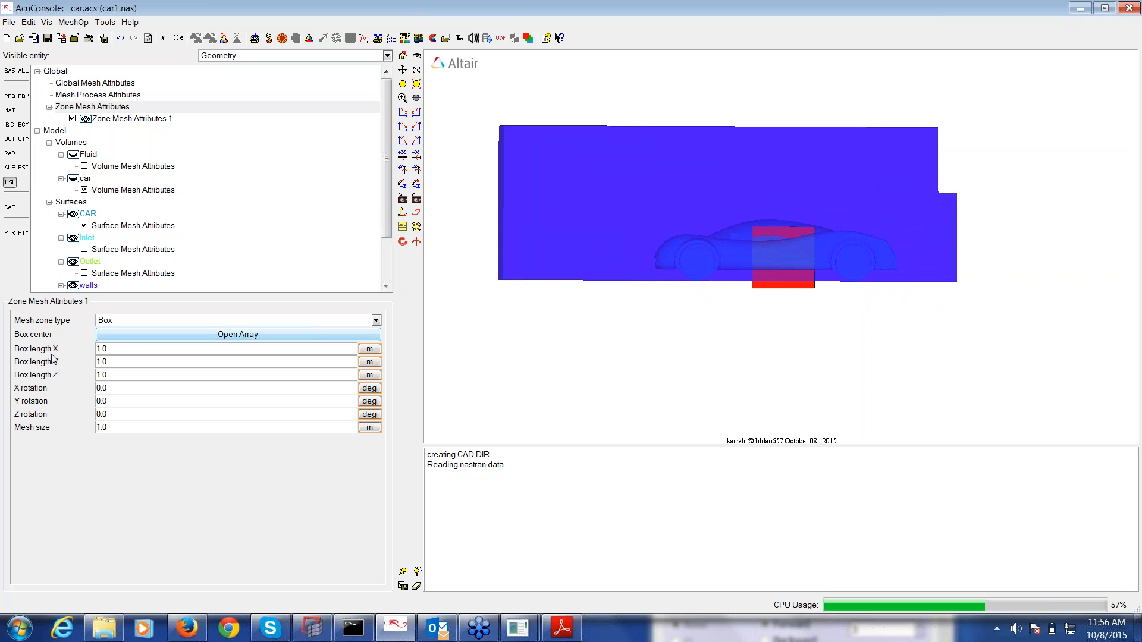
key(Tab)
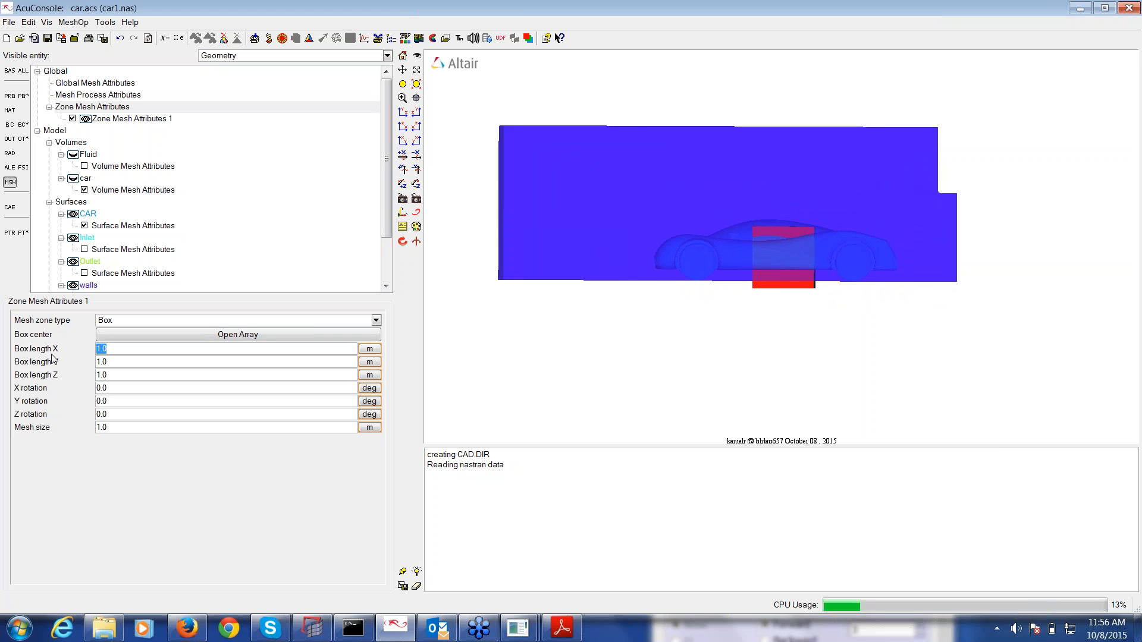
text(3.0)
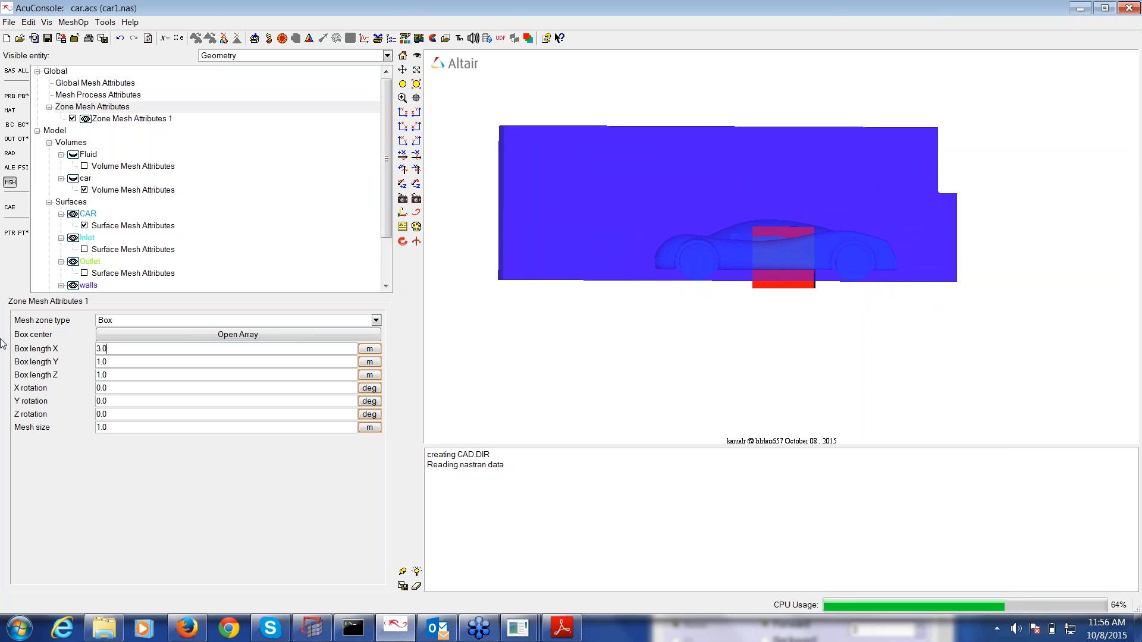
drag(109, 349, 76, 357)
text(5)
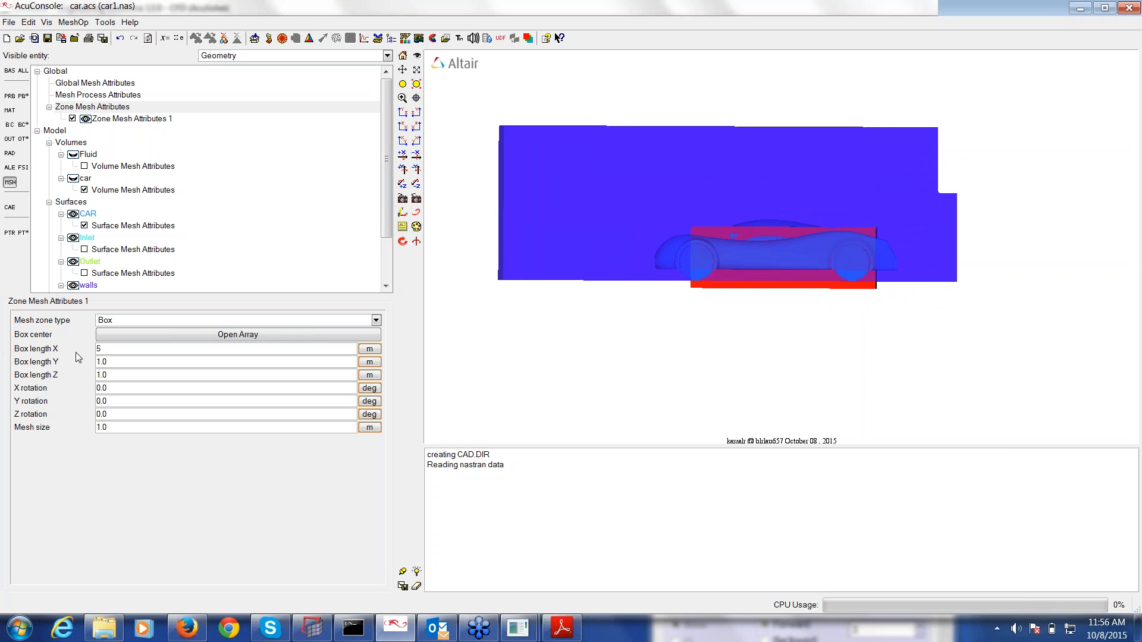
key(Return)
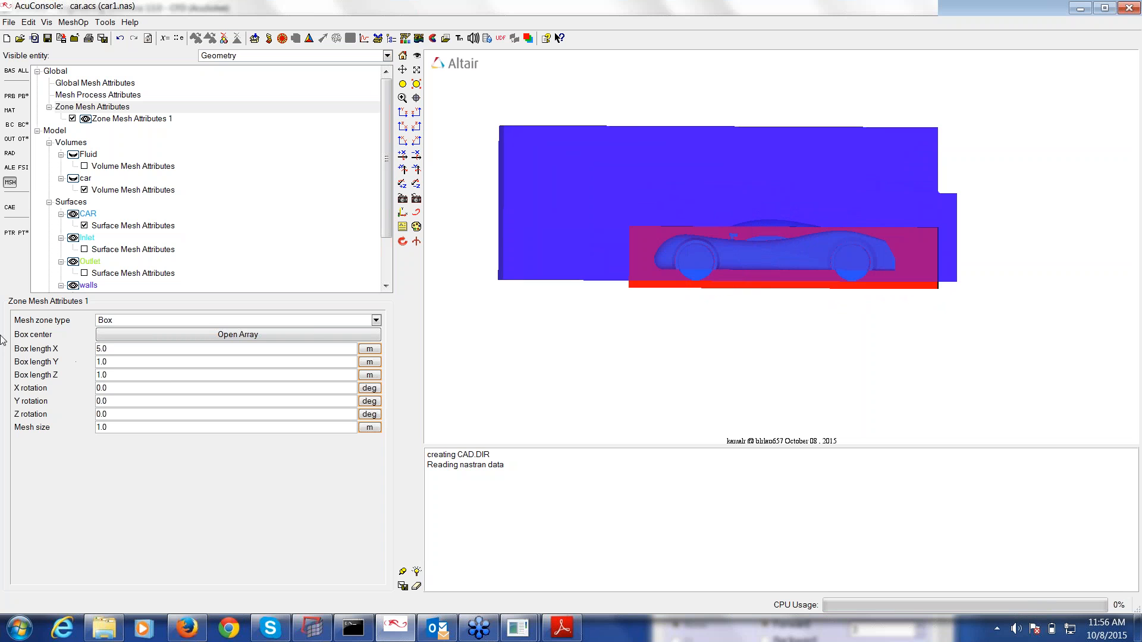
- Set the mesh zone box's Y length to 2.0 m
drag(115, 363, 90, 365)
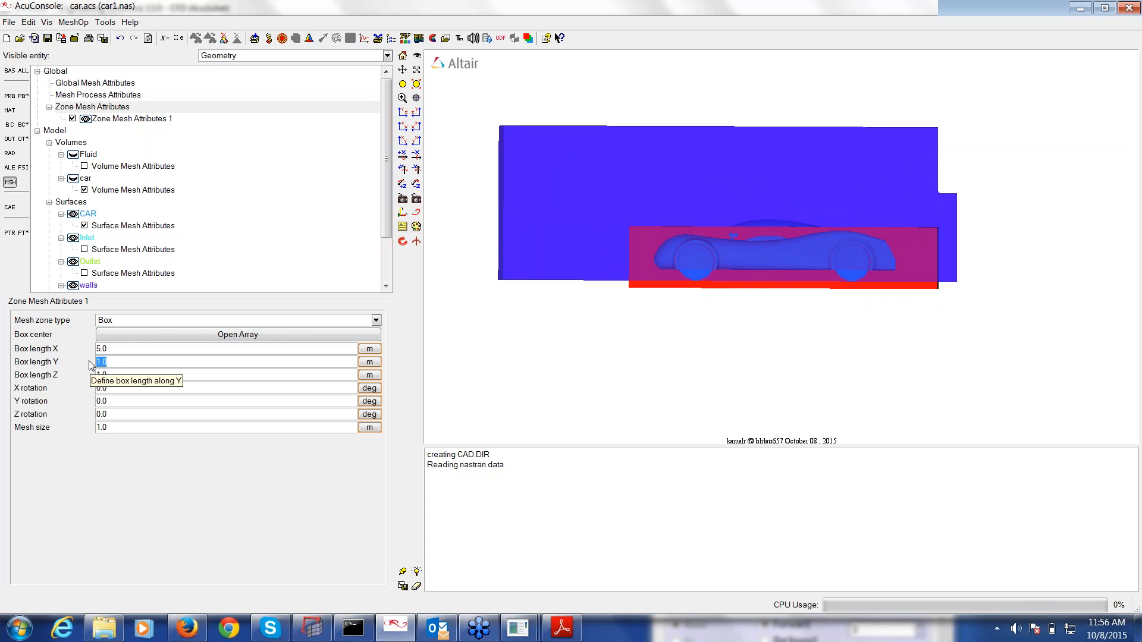
text(2.0)
key(Return)
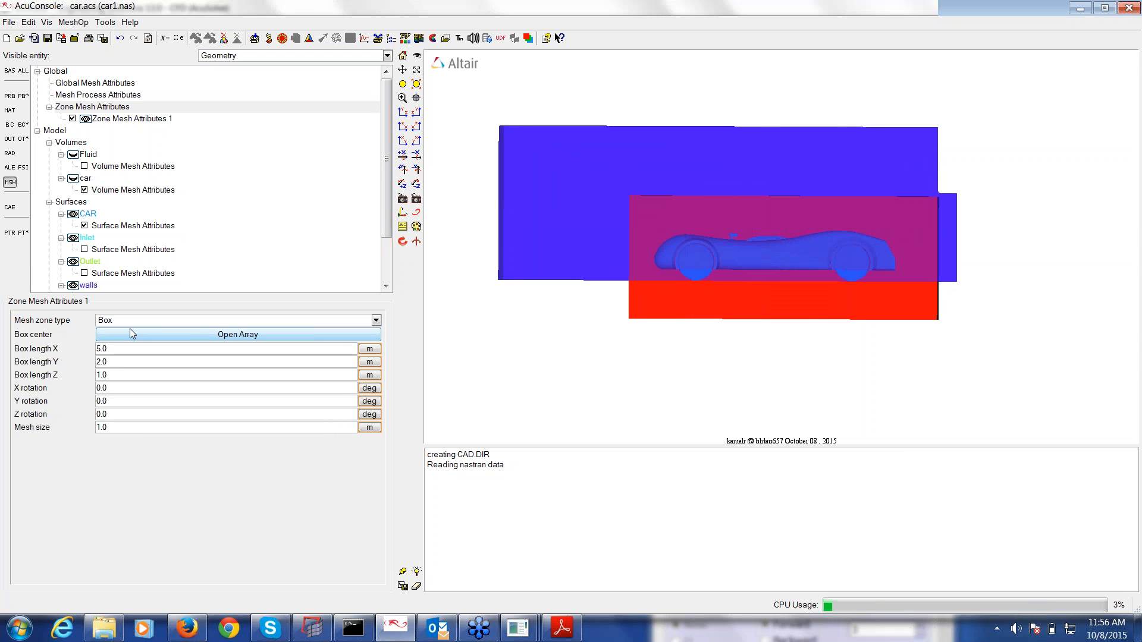
- Set the mesh zone box's Z length to 2.5 m to cover the car's width
middle_drag(590, 291, 646, 287)
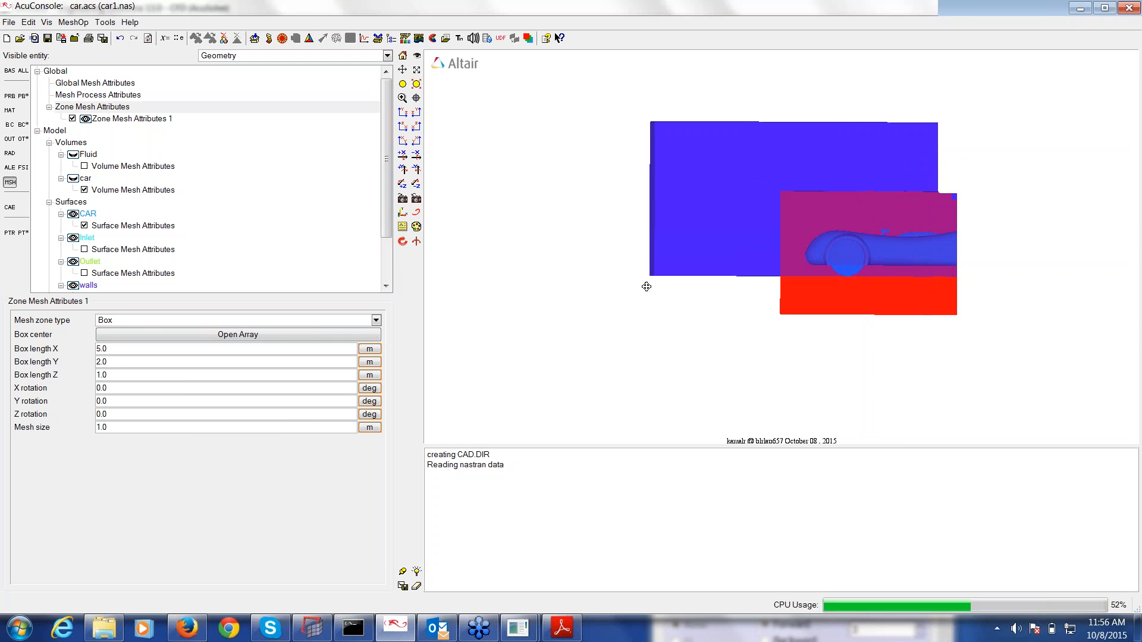
drag(646, 286, 864, 217)
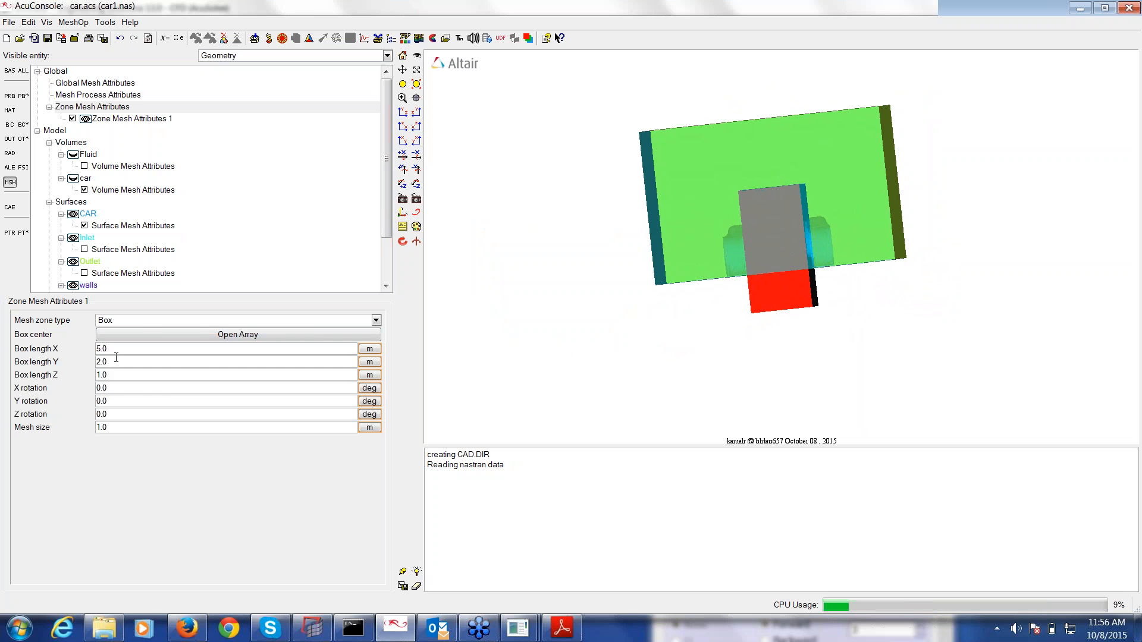
drag(110, 374, 63, 378)
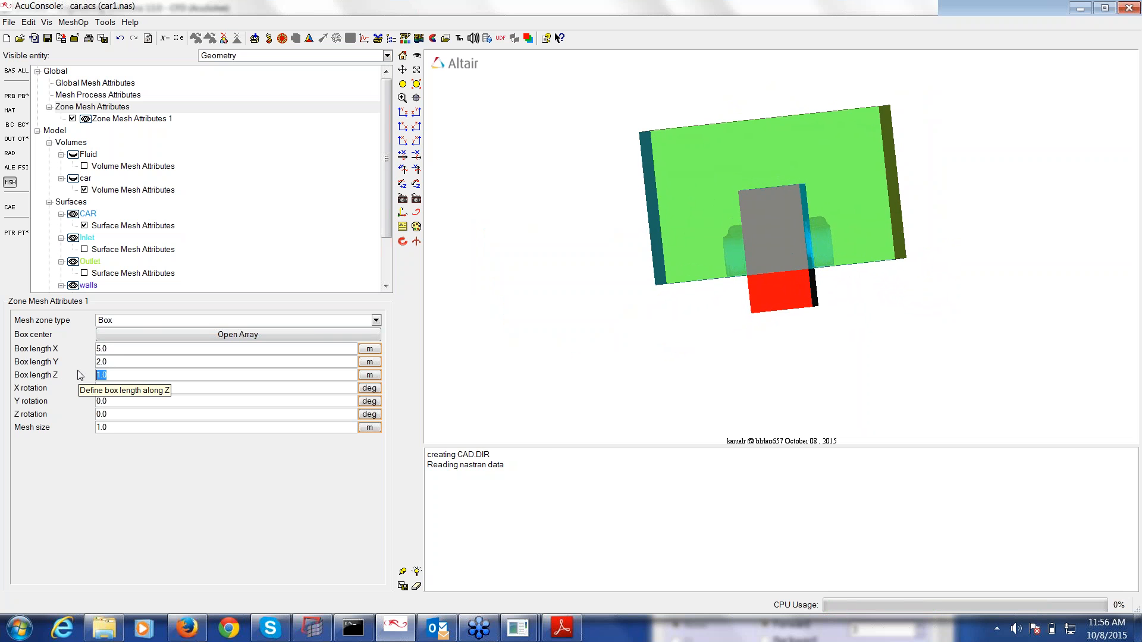
text(2.0)
key(Return)
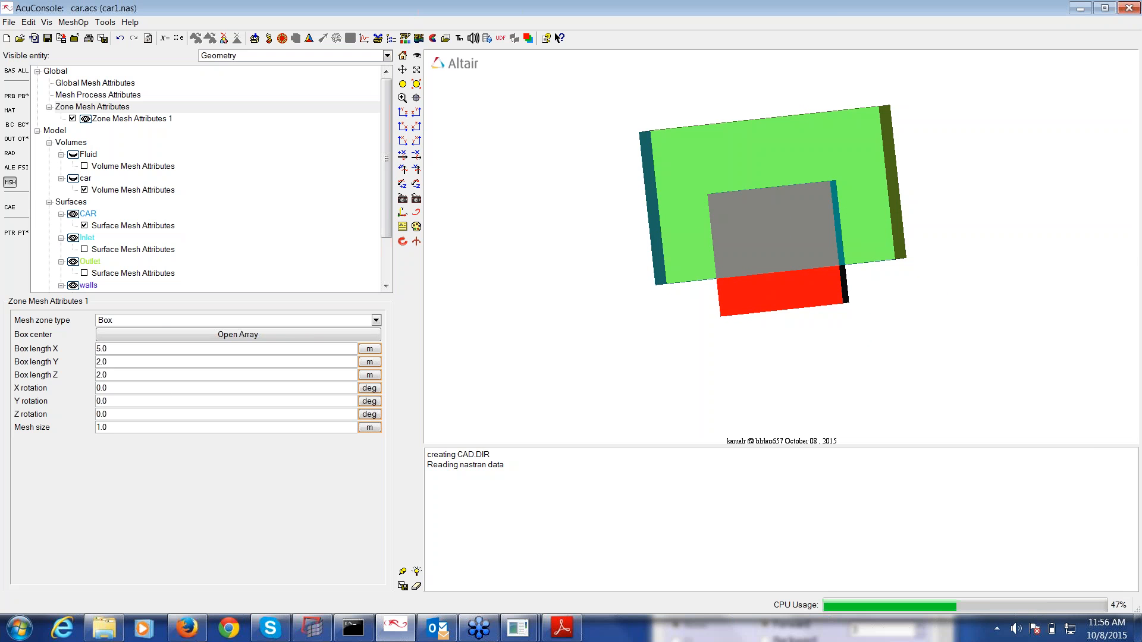
double_click(102, 375)
text(2.5)
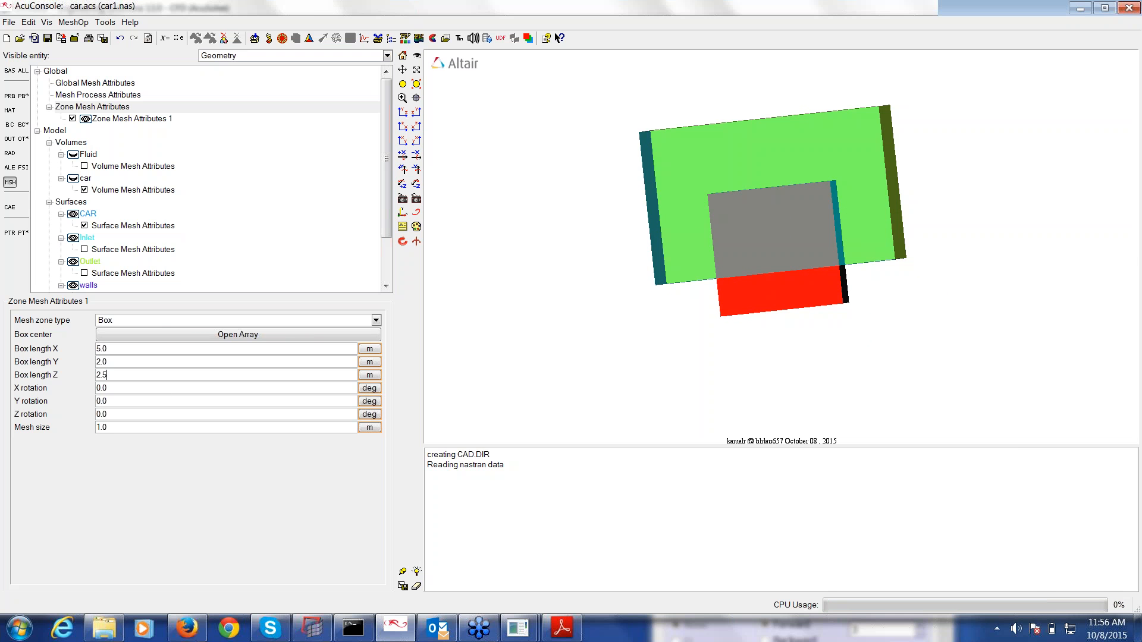
key(Return)
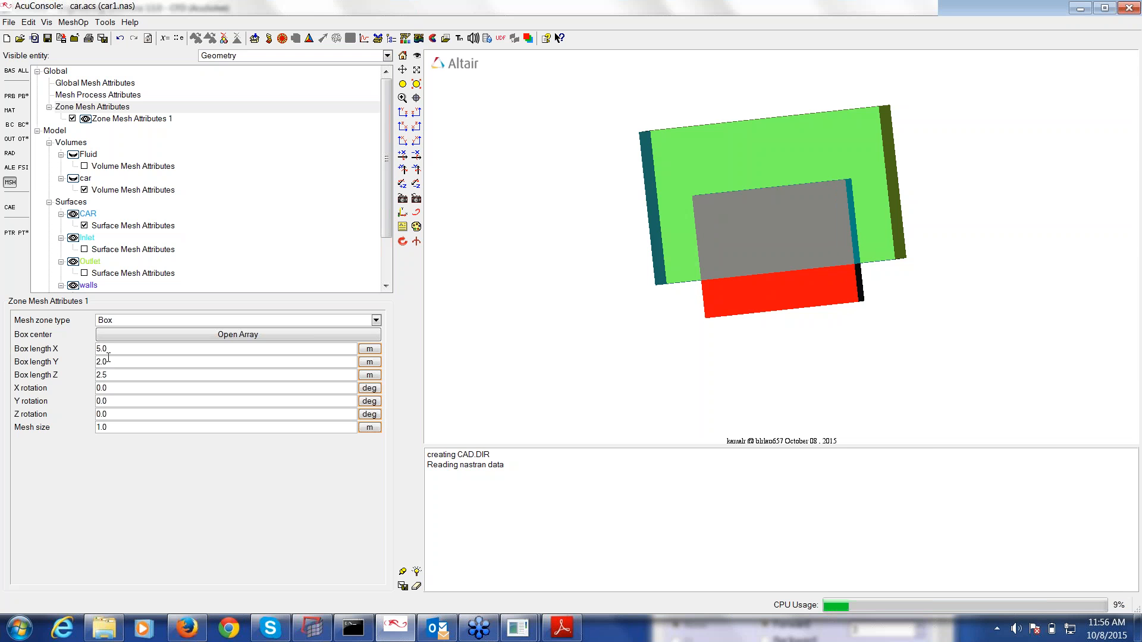
- Reduce the mesh zone box's Y length to 1.5 m
click(122, 362)
key(BackSpace)
key(BackSpace)
key(BackSpace)
text(1.5)
key(Return)
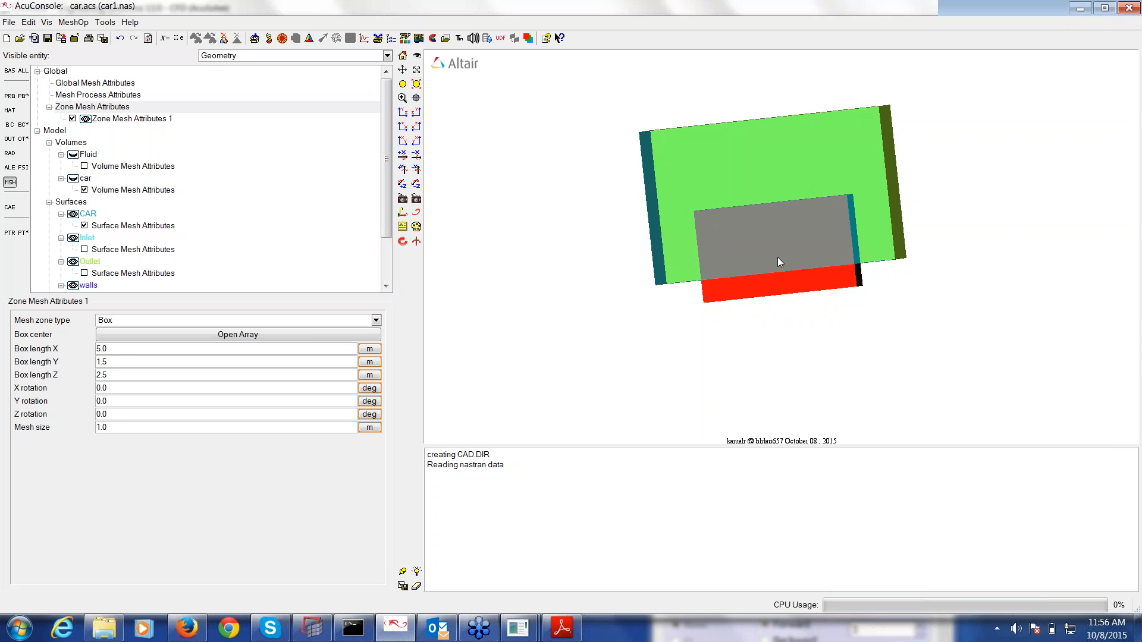
- Check the zone box from the side and reduce its Y length to 1.2 m
middle_drag(875, 227, 657, 199)
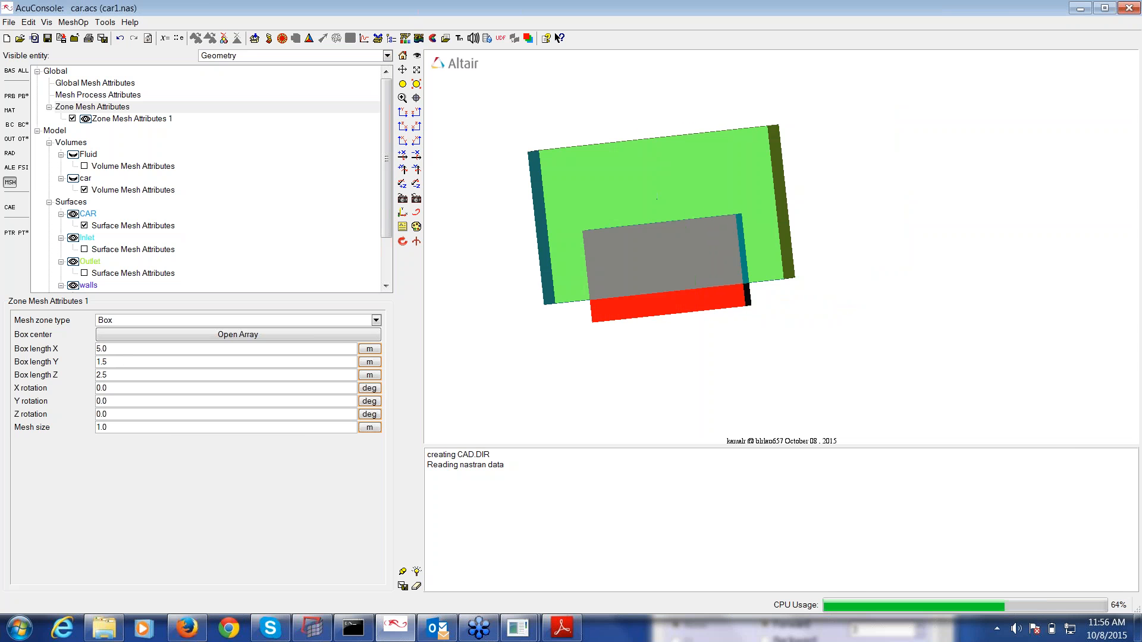
drag(656, 199, 698, 242)
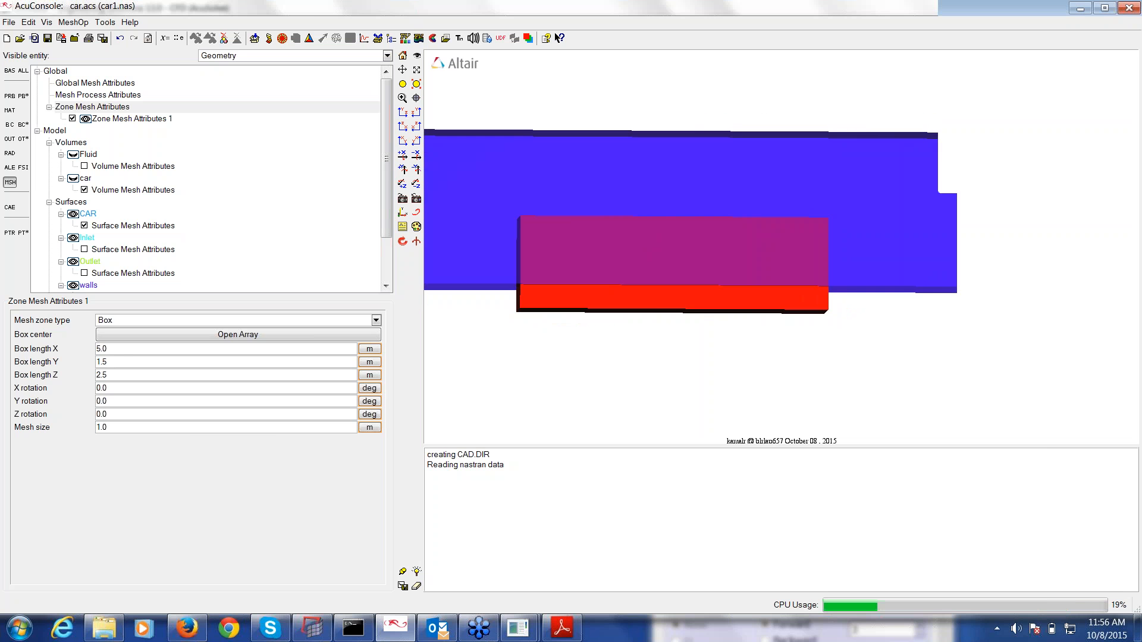
click(113, 363)
key(BackSpace)
text(2)
key(Return)
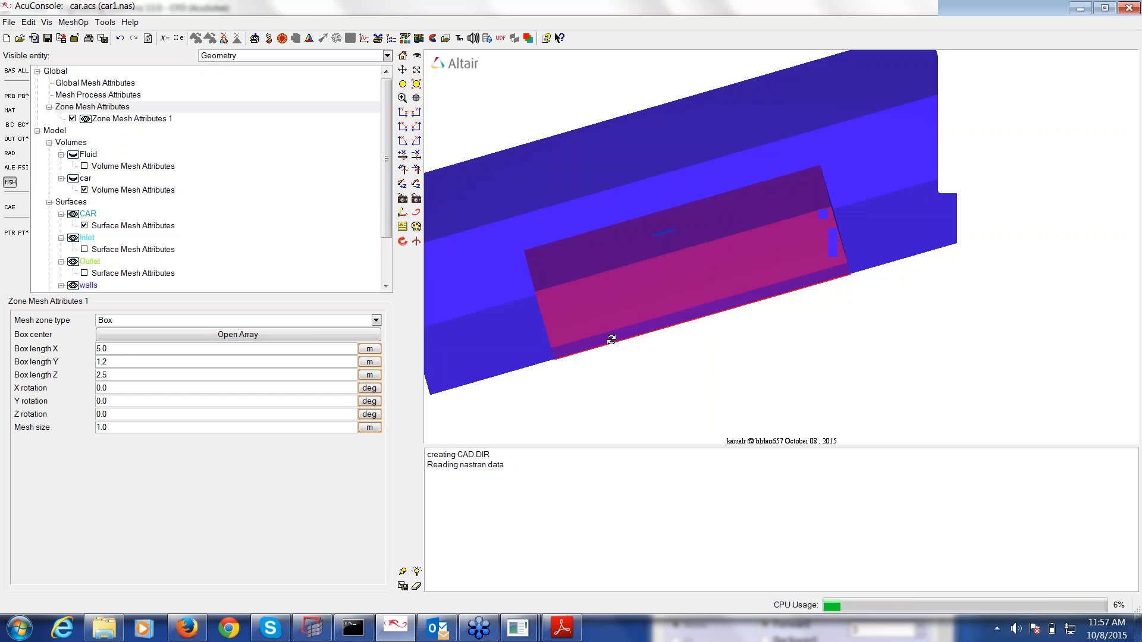
- Set the Y box length of Zone Mesh Attributes 1 to 1.3 m
drag(612, 340, 667, 293)
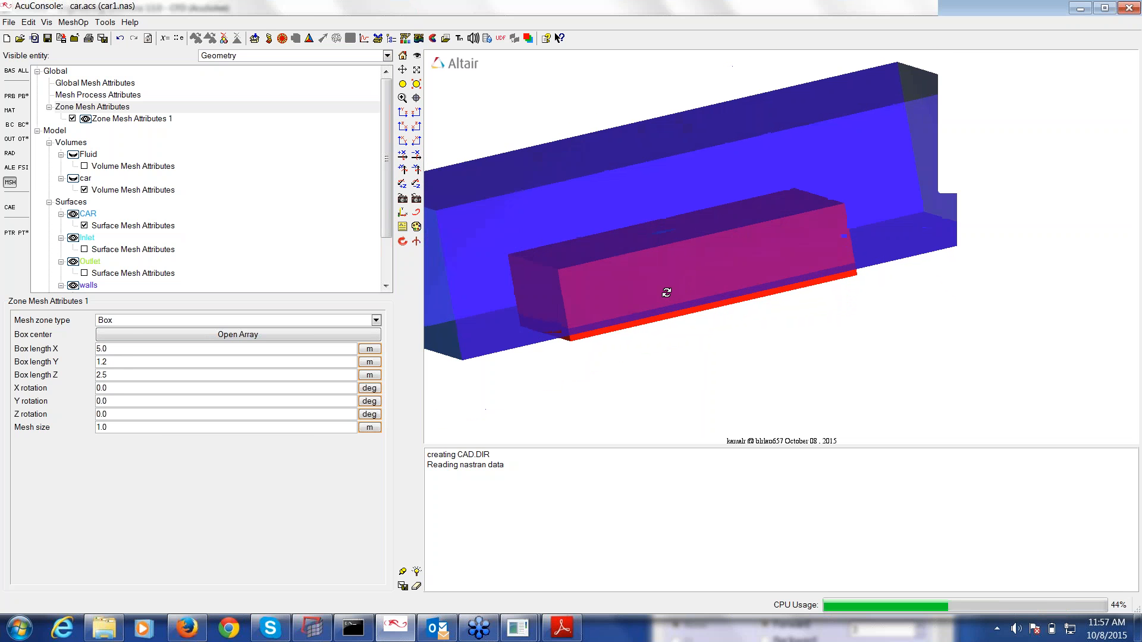
click(116, 361)
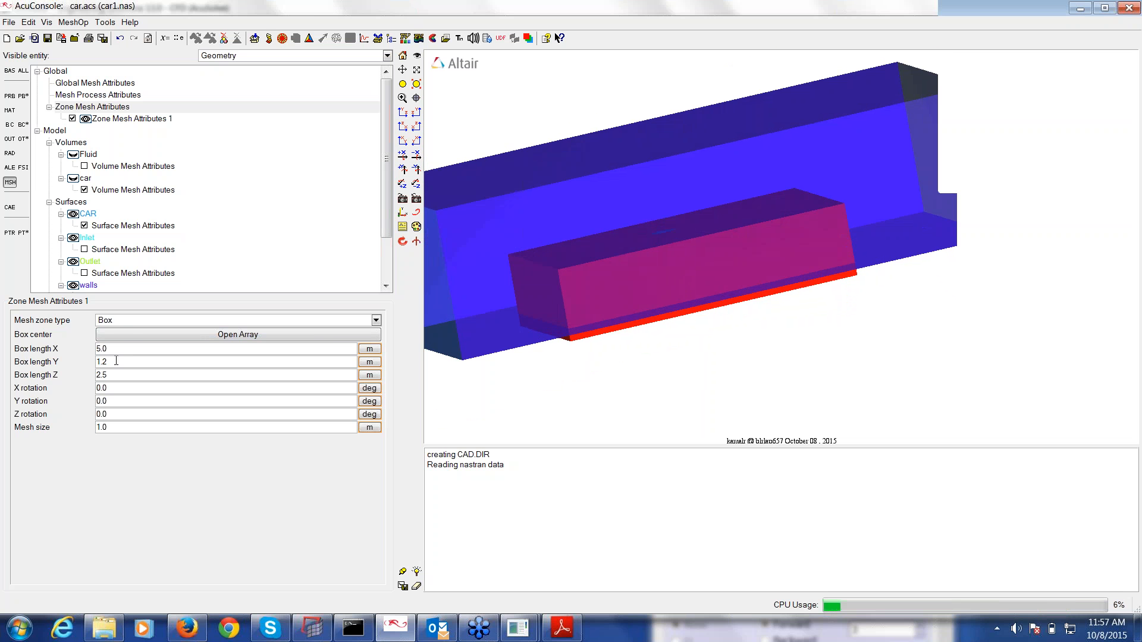
key(BackSpace)
text(3)
key(Return)
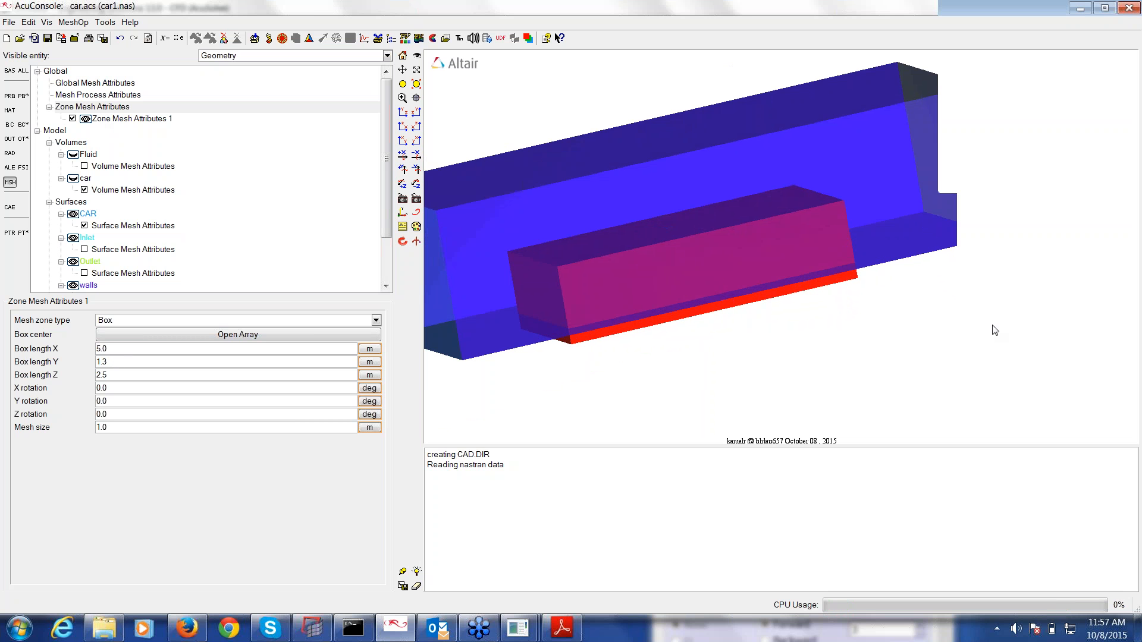
- Duplicate the Zone Mesh Attributes 1 box zone
right_click(132, 121)
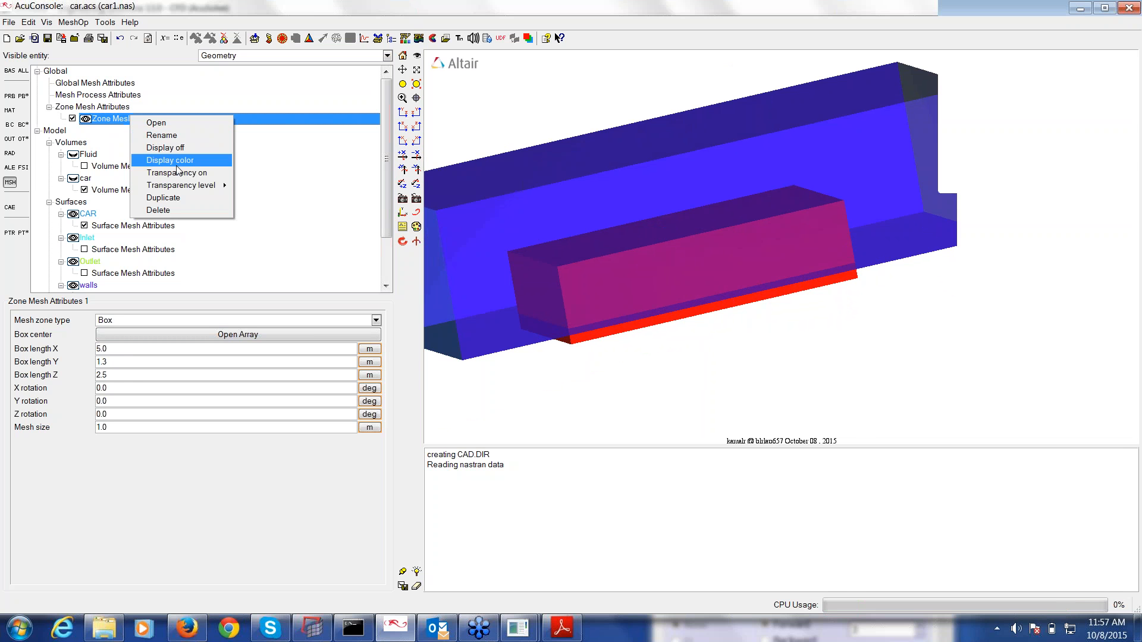
click(173, 198)
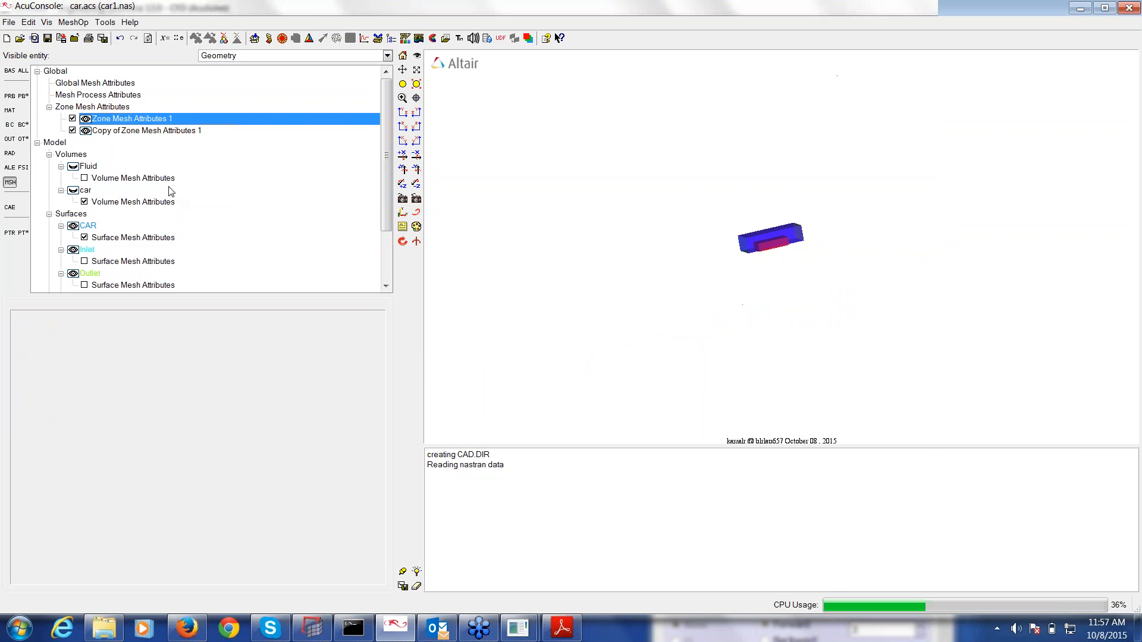
click(795, 240)
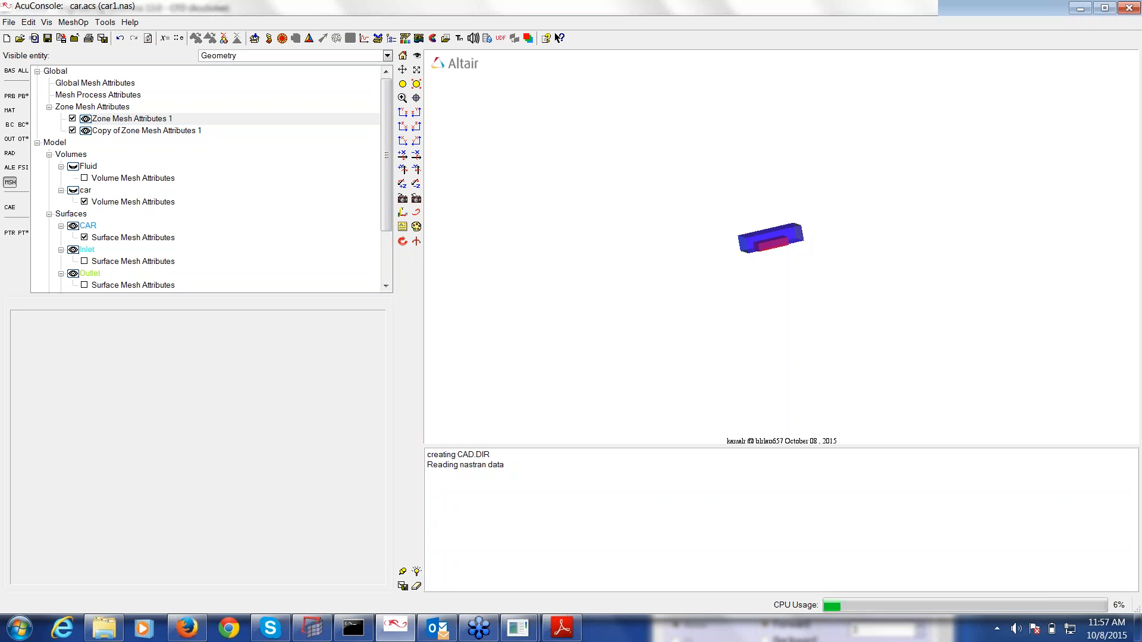
scroll(771, 238, up, 3)
scroll(781, 247, up, 10)
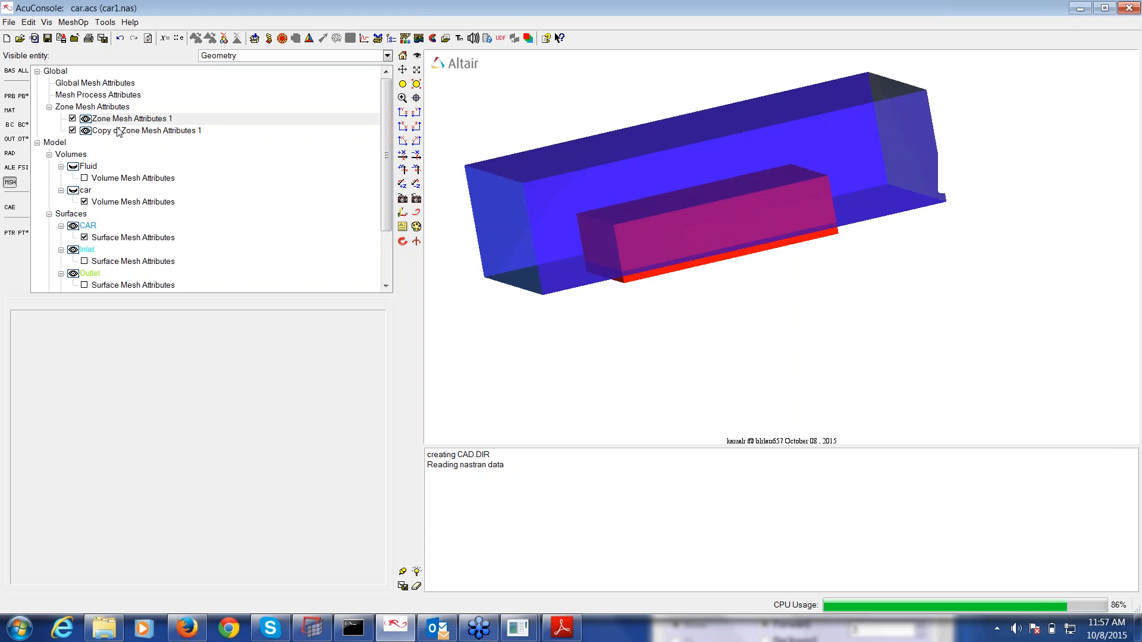
- Set the copied zone's box lengths to 5.3 m in X, 1.5 m in Y and 2.7 m in Z
click(119, 132)
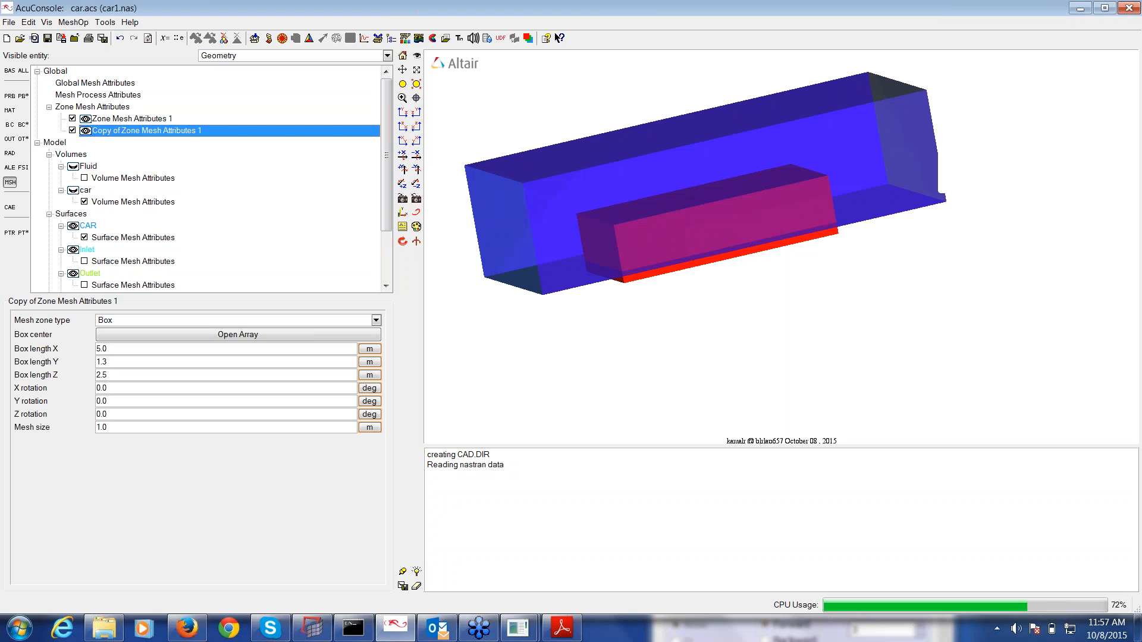
click(145, 357)
key(BackSpace)
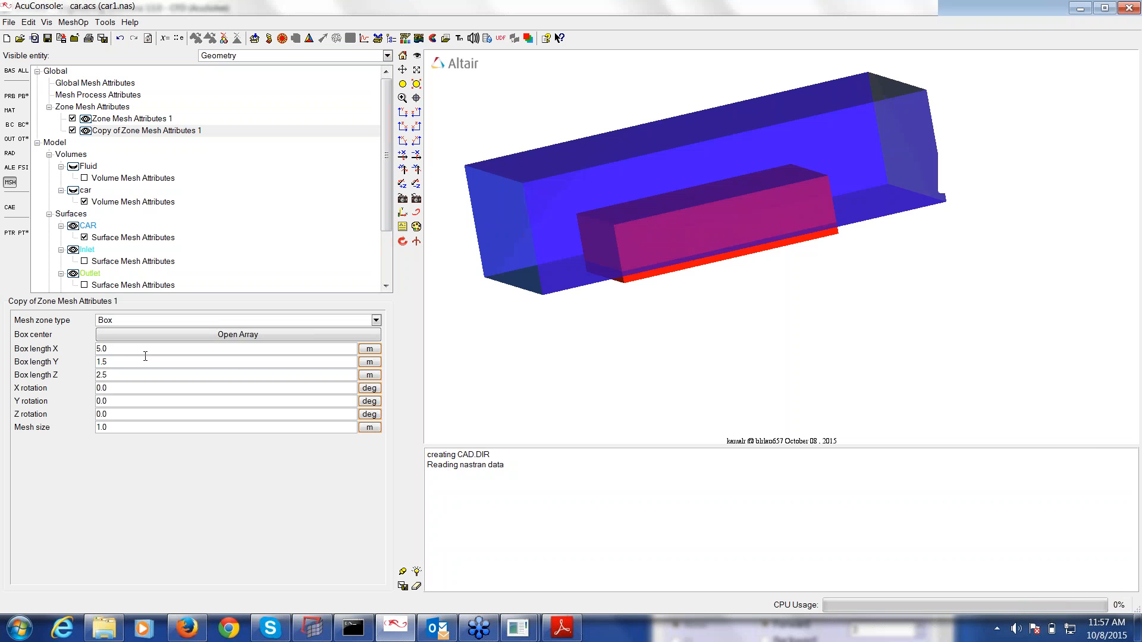
text(5)
key(Return)
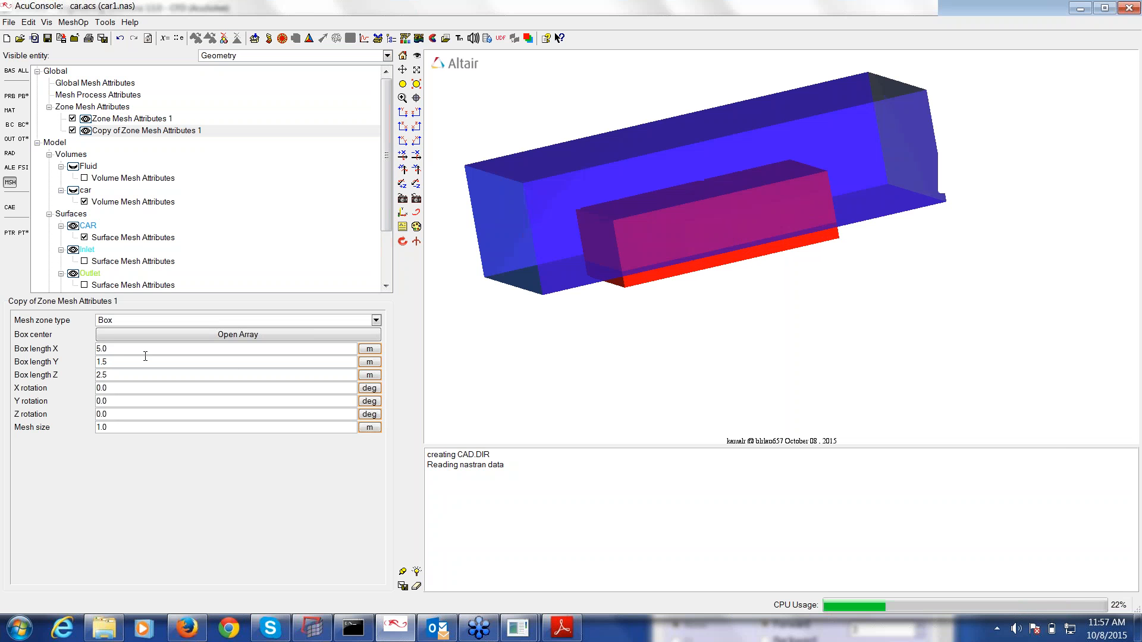
click(111, 350)
key(BackSpace)
text(3)
key(Return)
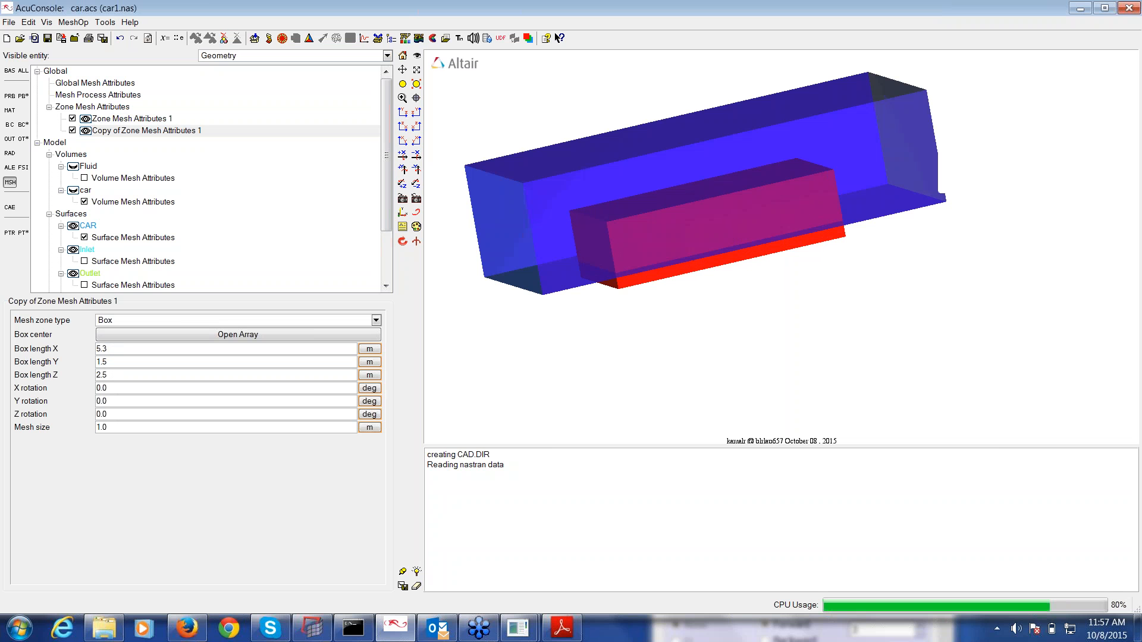
key(BackSpace)
text(7)
key(Return)
- Hide Zone Mesh Attributes 1 and its copy in the model view
right_drag(681, 331, 682, 344)
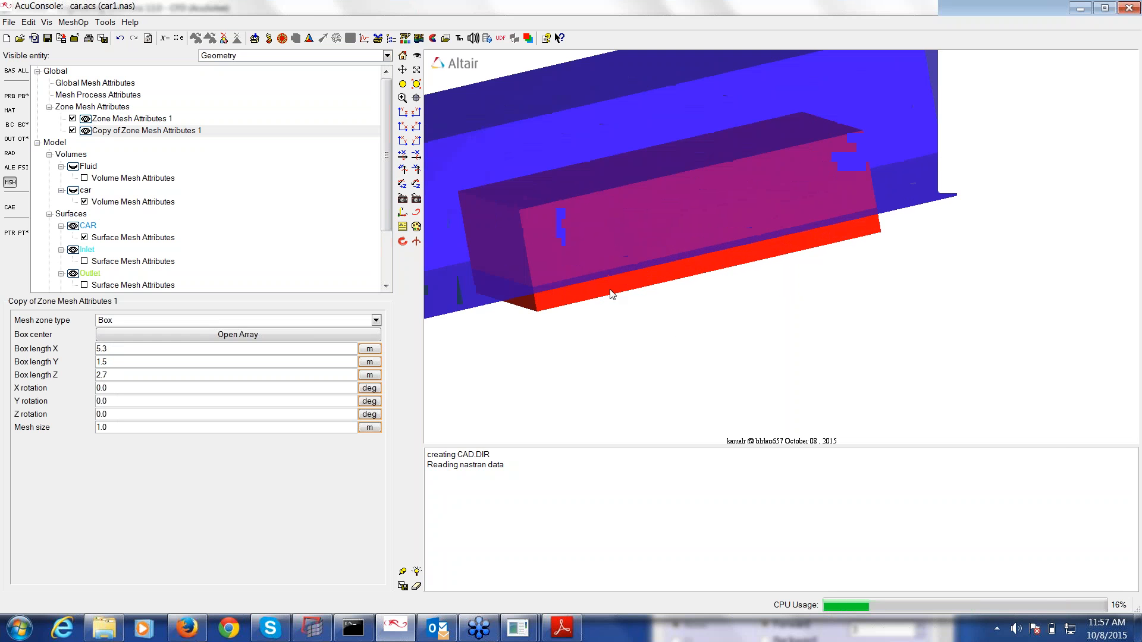
click(87, 132)
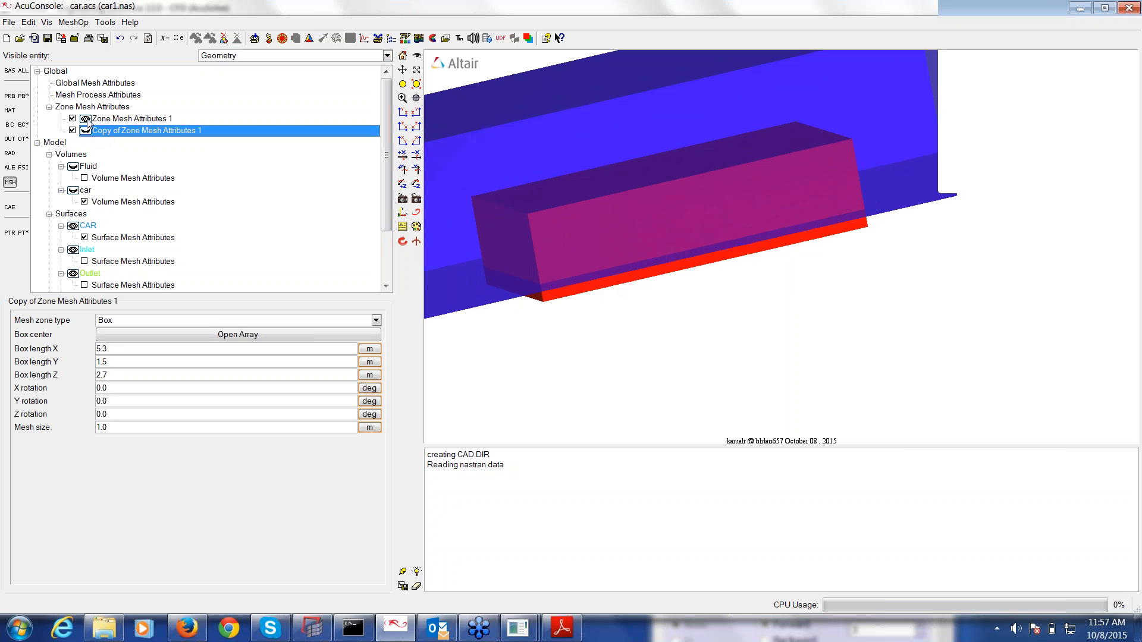
click(87, 119)
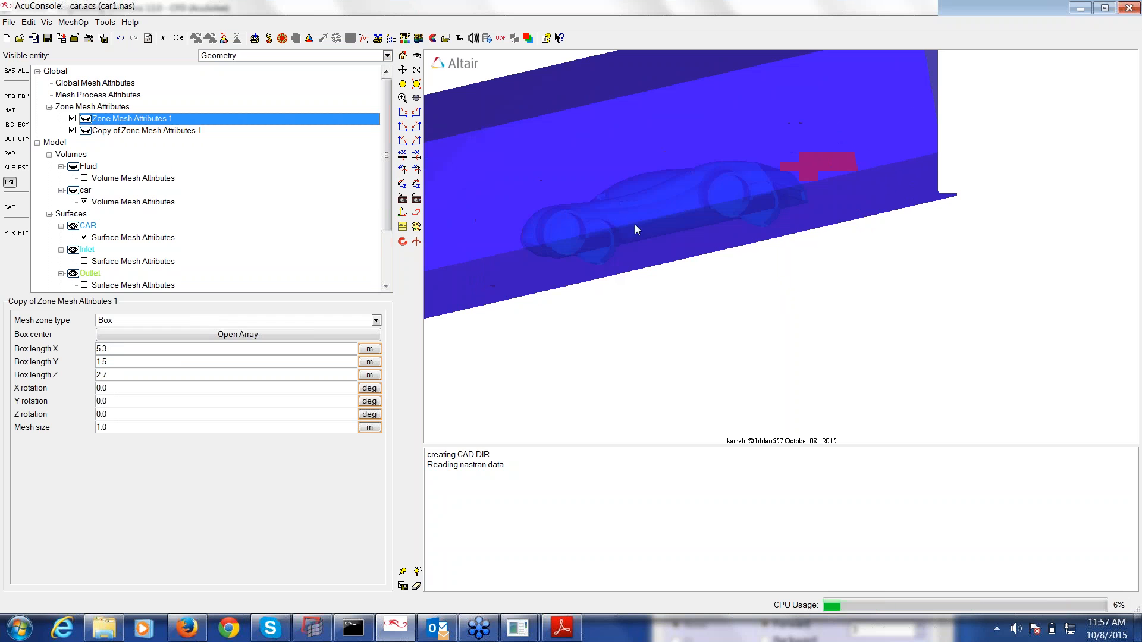
- Hide all model surfaces except CAR and fit the car body in the view
click(85, 215)
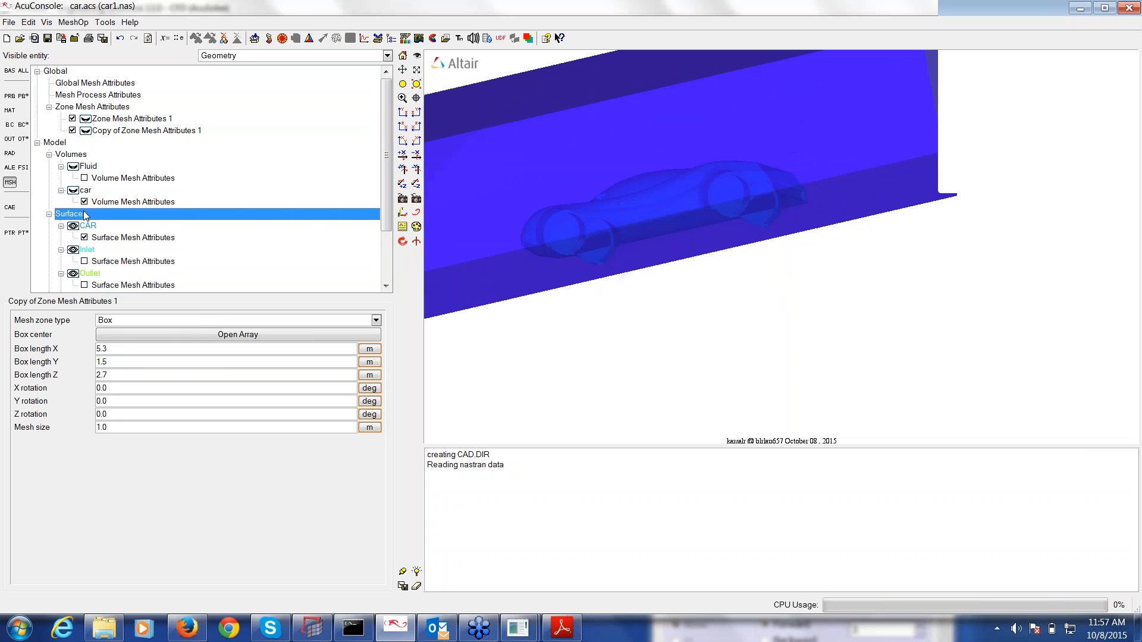
right_click(85, 215)
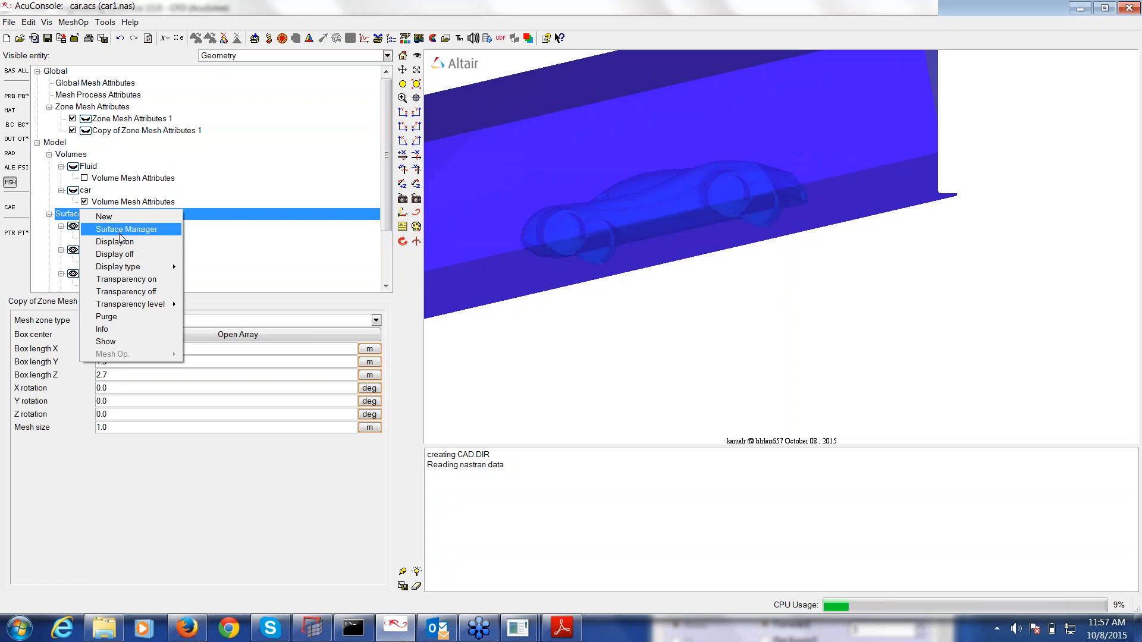
click(116, 241)
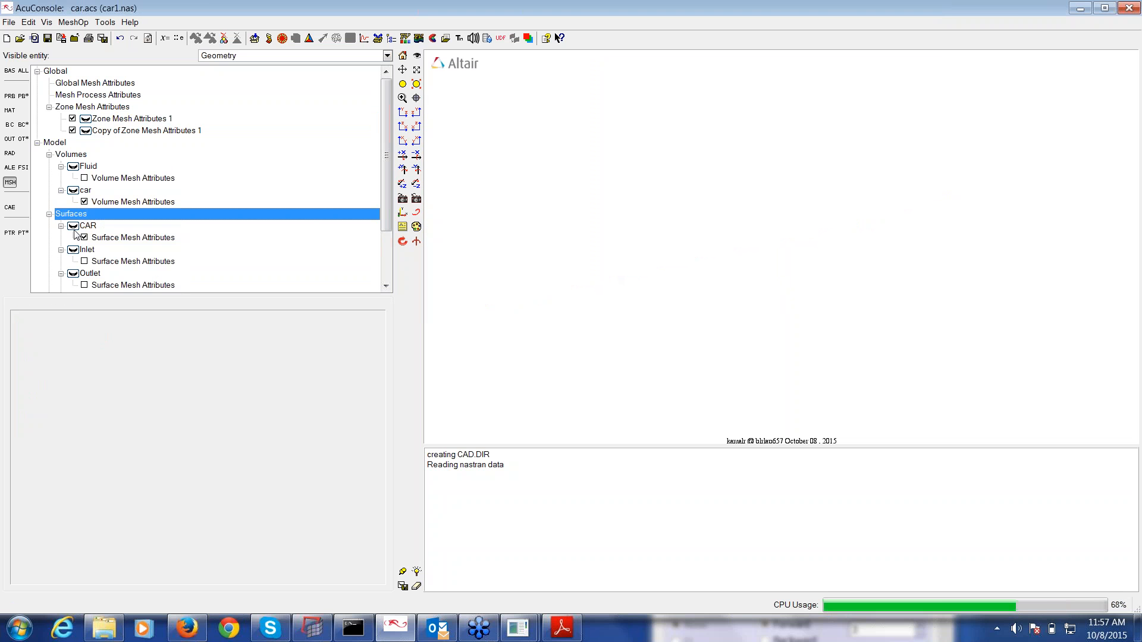
click(418, 87)
mouse_move(821, 178)
mouse_down()
mouse_move(821, 292)
mouse_move(821, 153)
mouse_move(820, 180)
mouse_up()
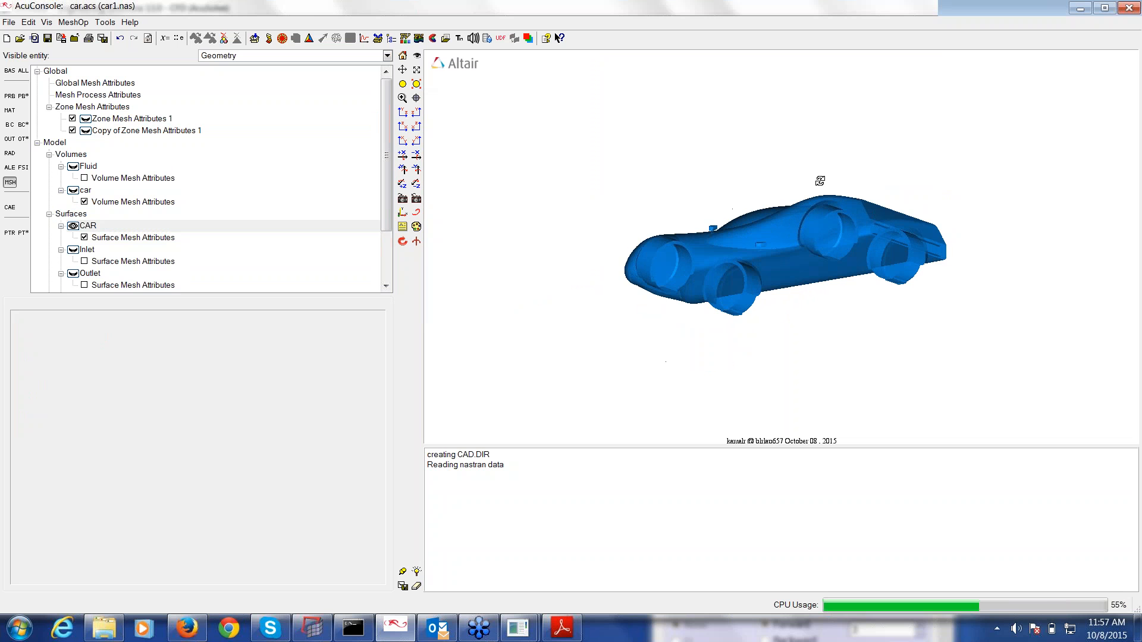
- Display Zone Mesh Attributes 1 again and make it transparent around the car
right_click(72, 214)
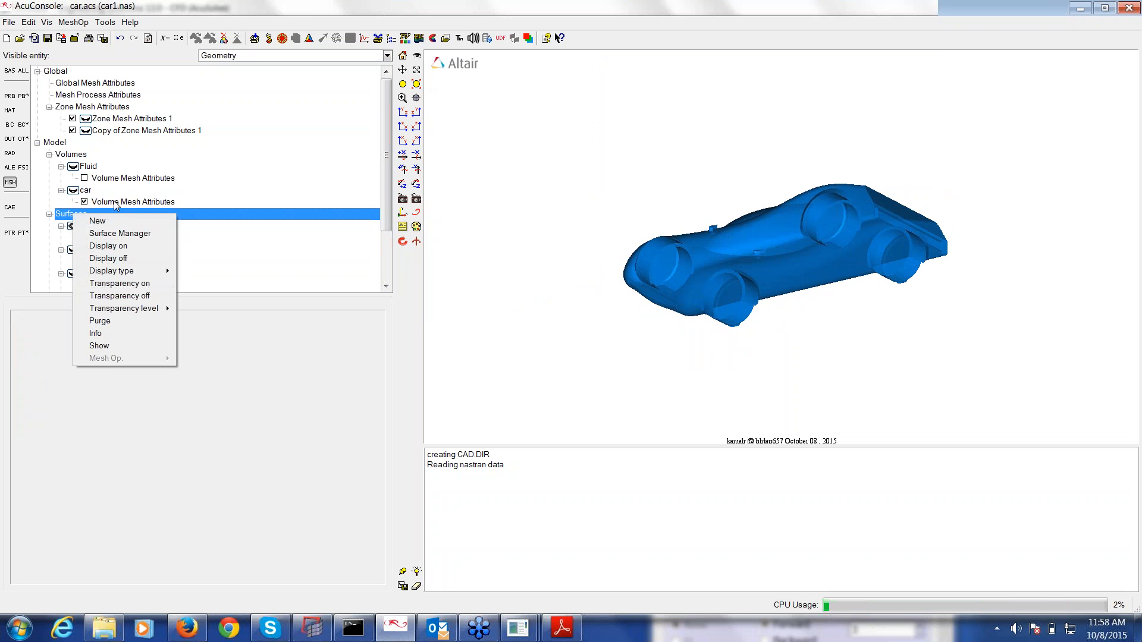
click(86, 123)
click(87, 123)
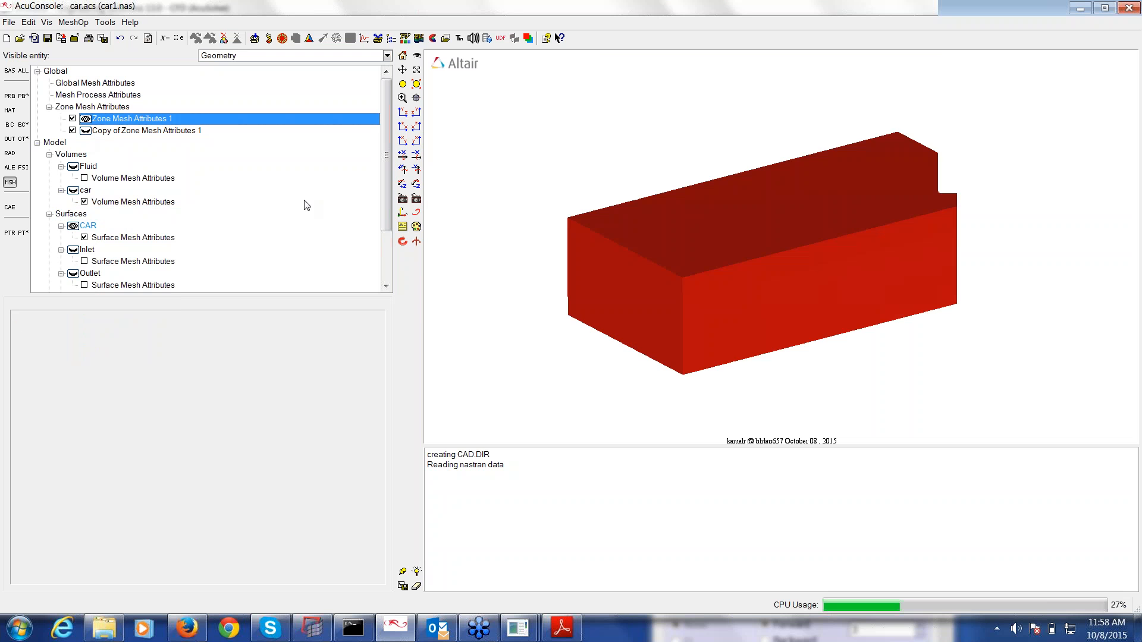
right_click(110, 123)
click(173, 178)
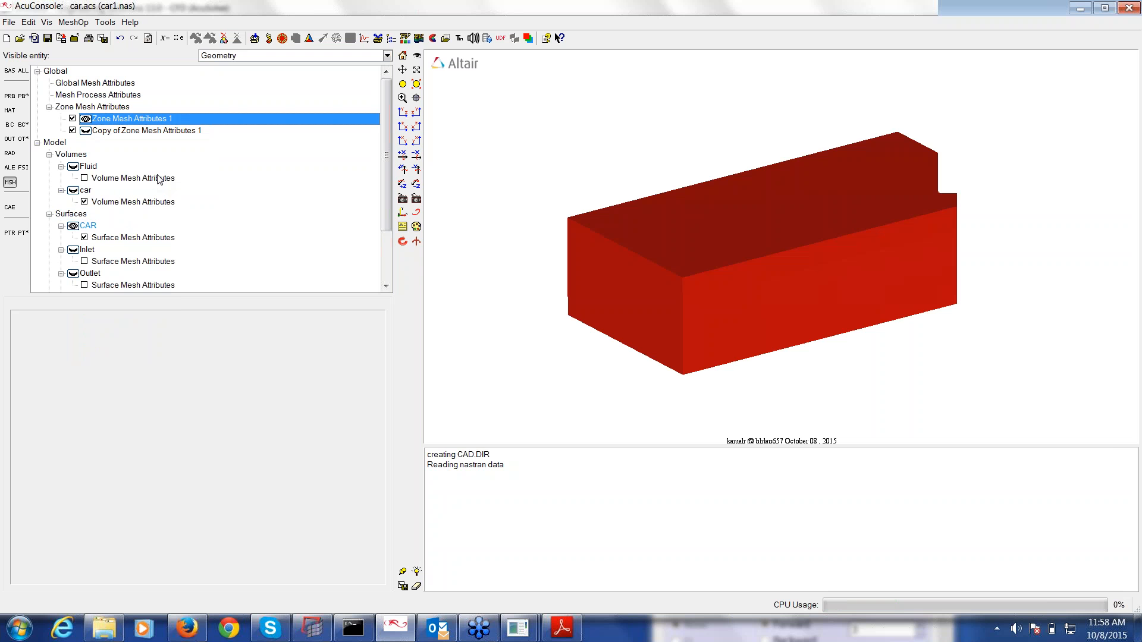
drag(586, 232, 440, 180)
- Display the copied mesh zone with transparency on and inspect both boxes around the car from several angles
click(129, 130)
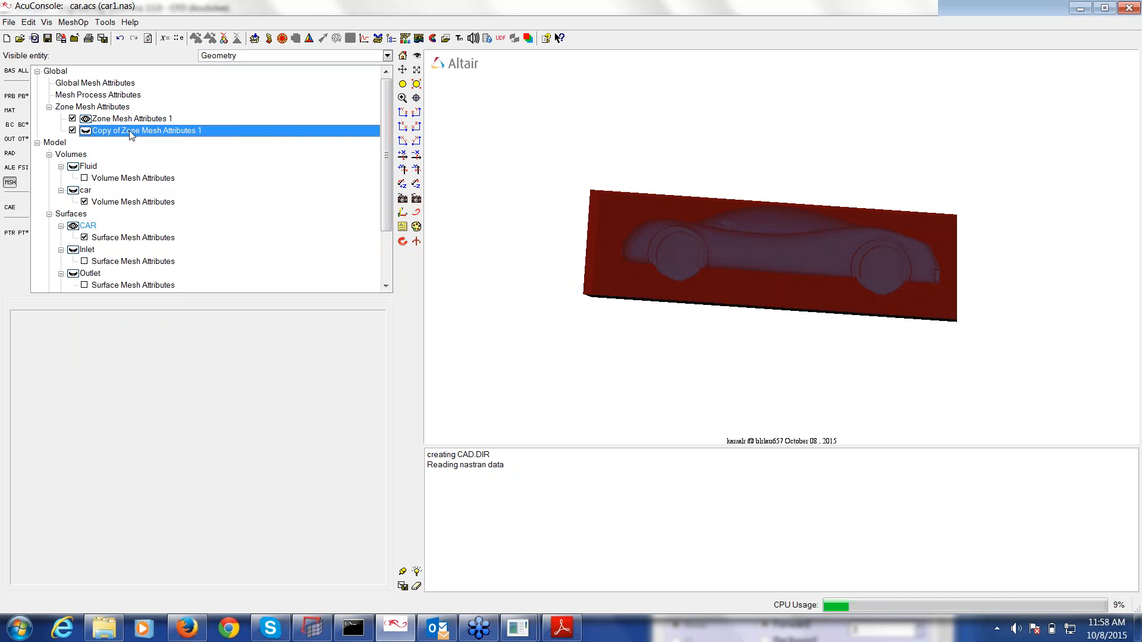
right_click(129, 131)
click(156, 161)
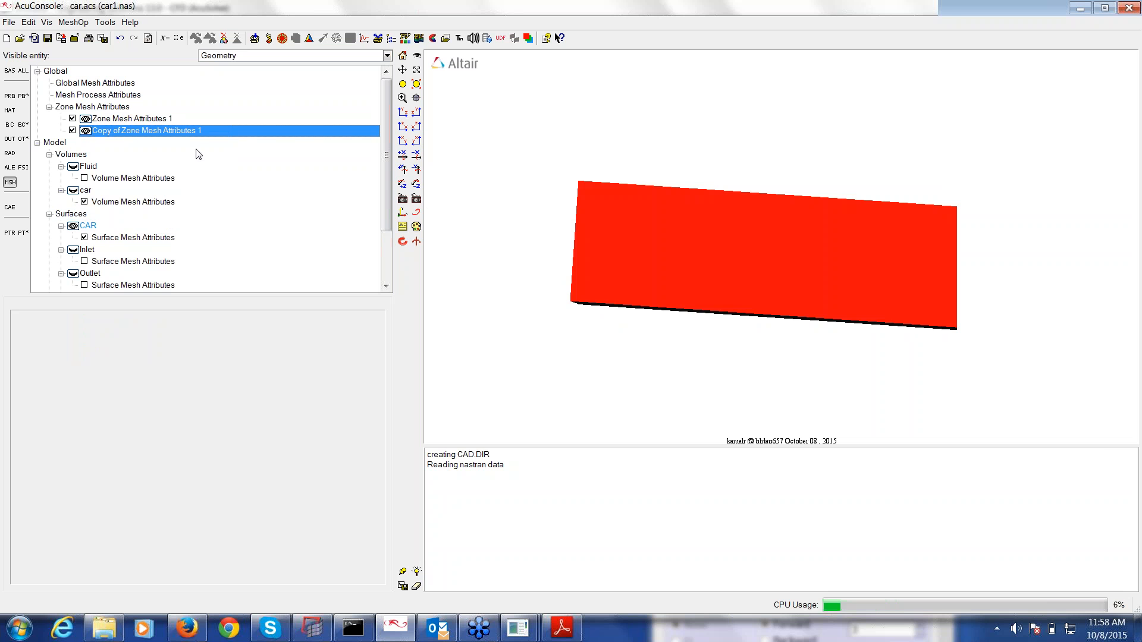
right_click(190, 130)
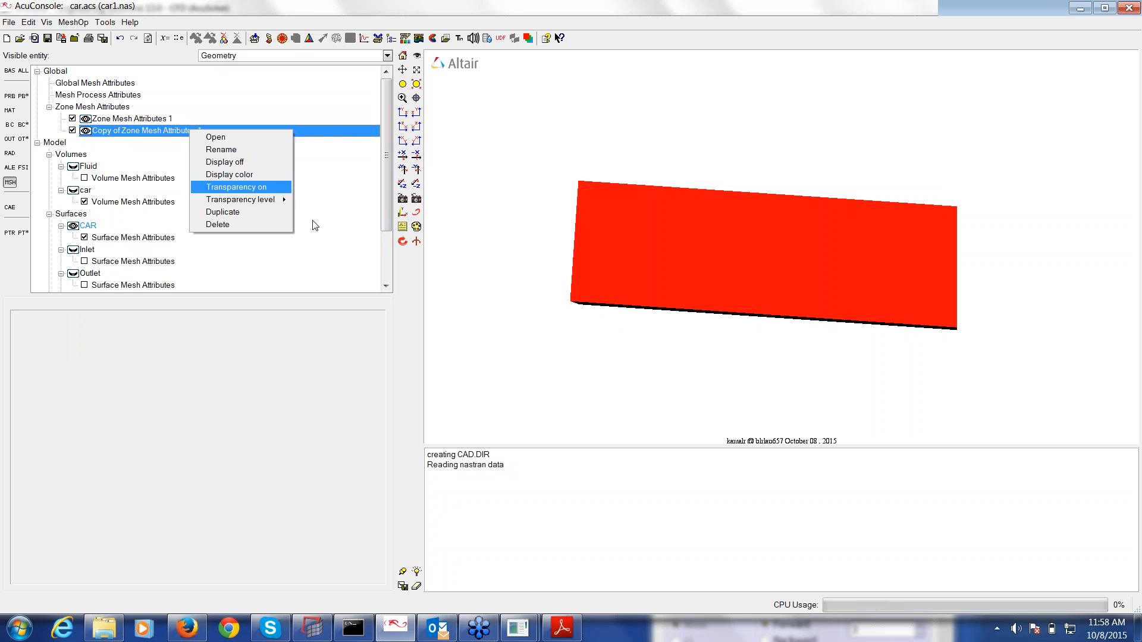
click(236, 187)
drag(668, 286, 619, 302)
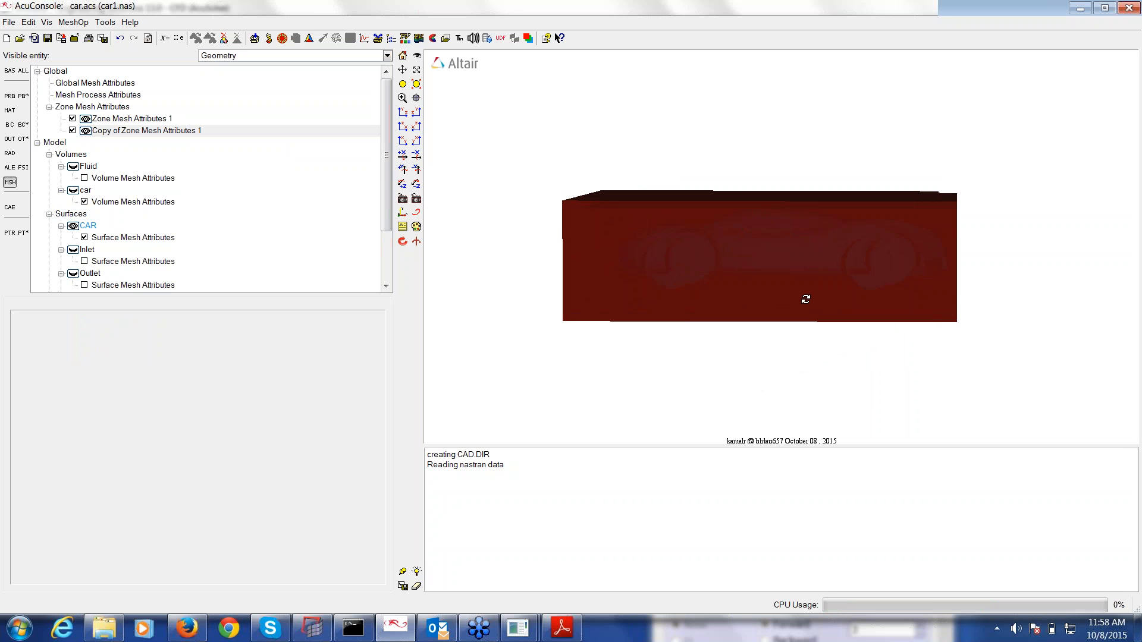
drag(805, 299, 818, 371)
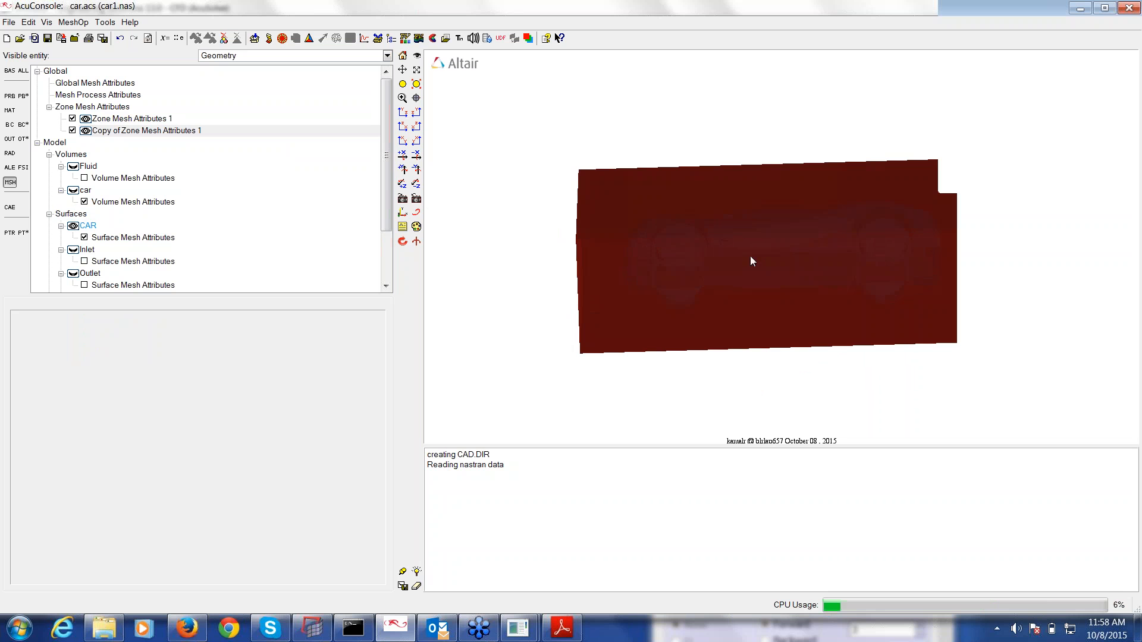
- Deactivate and delete Copy of Zone Mesh Attributes 1, leaving only the original zone around the car
click(72, 131)
drag(644, 251, 762, 214)
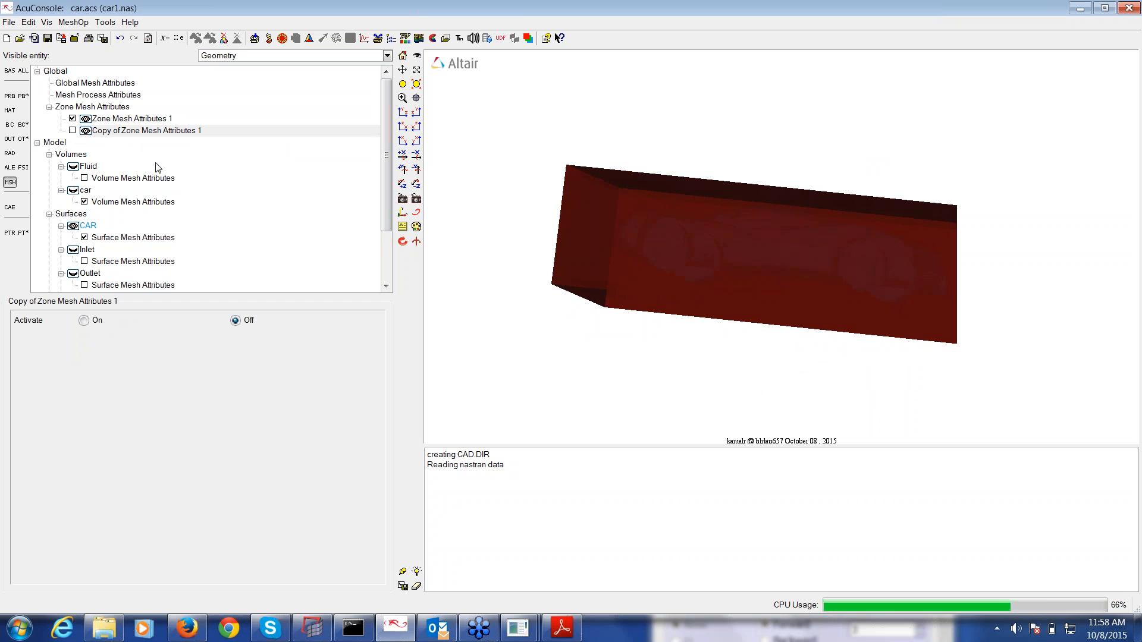
right_click(131, 131)
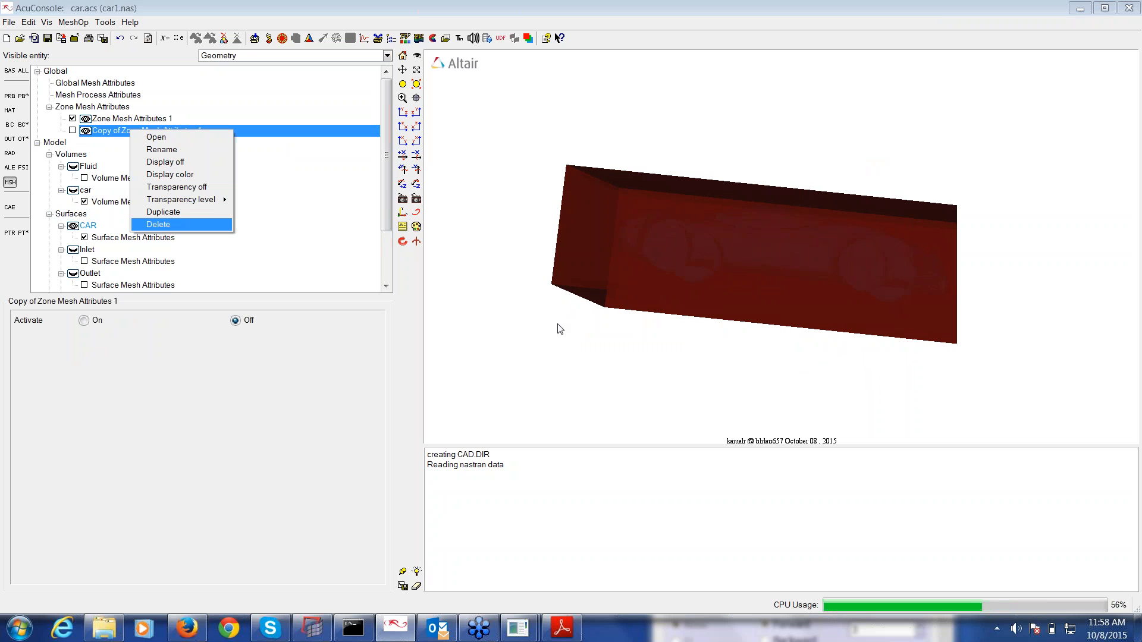
drag(790, 265, 713, 316)
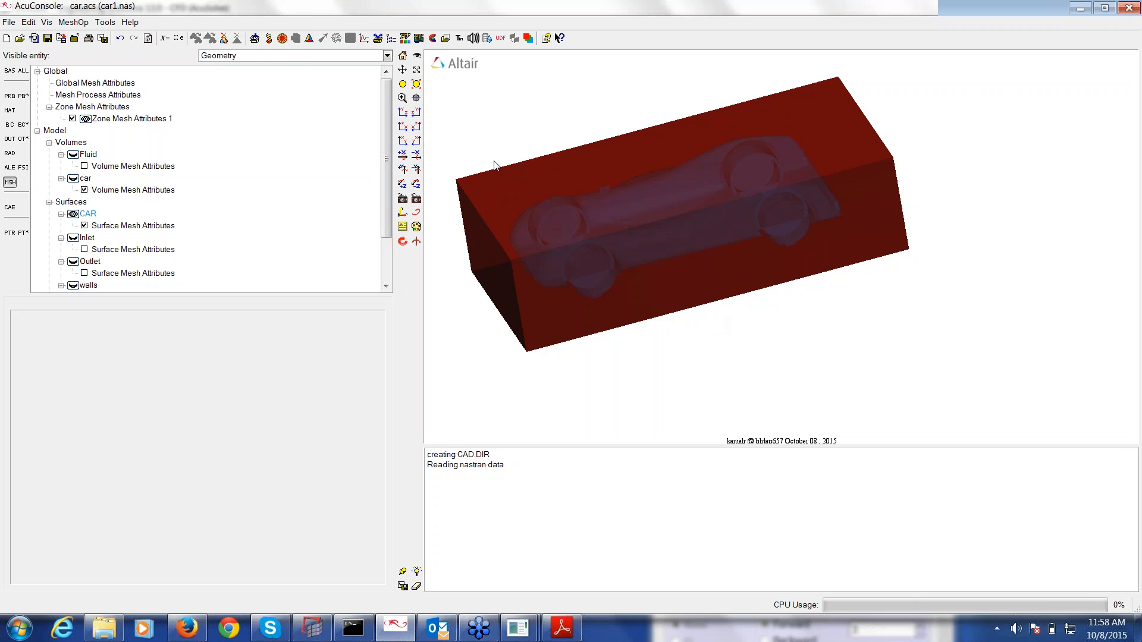
- Turn off transparency for Zone Mesh Attributes 1
click(115, 121)
right_click(115, 120)
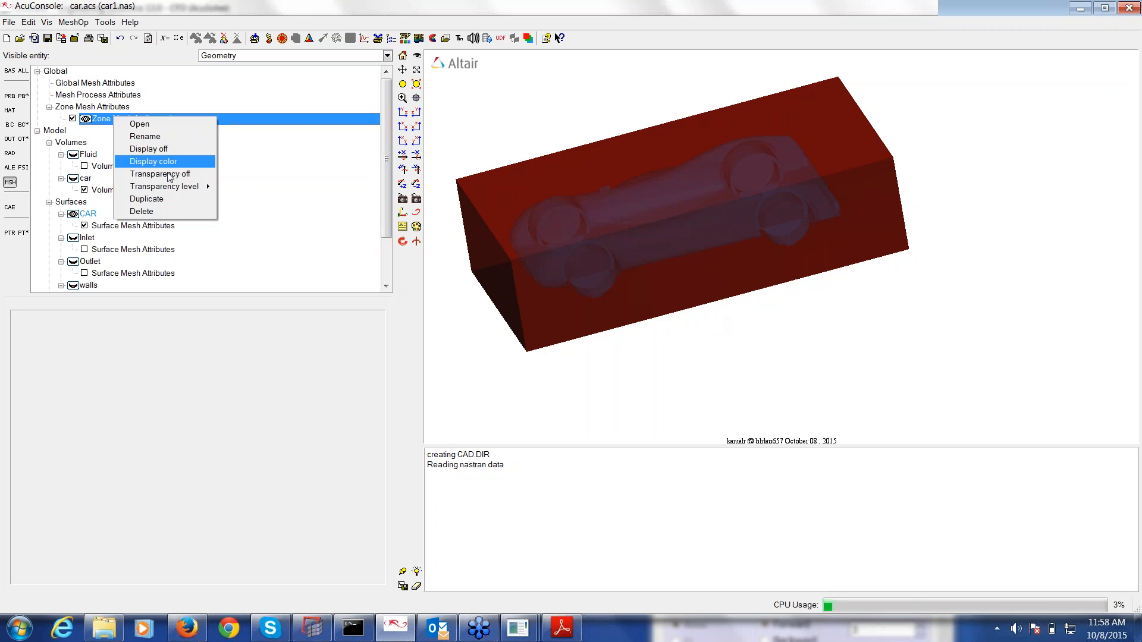
click(78, 205)
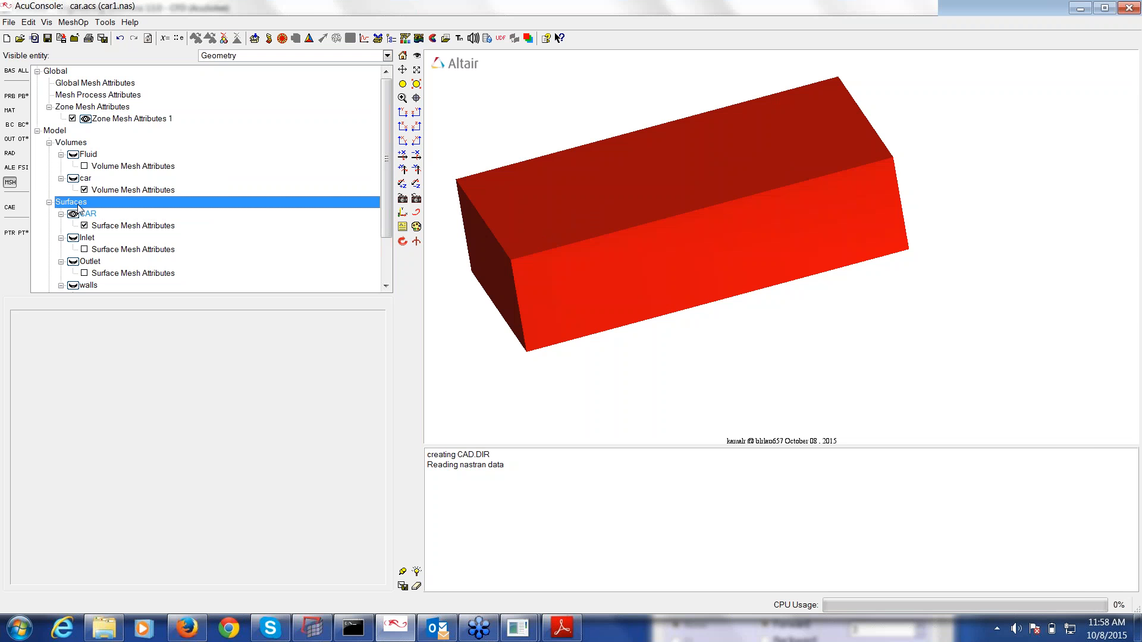
- Display all model surfaces again and fit the whole wind tunnel domain with the mesh zone in view
right_click(81, 207)
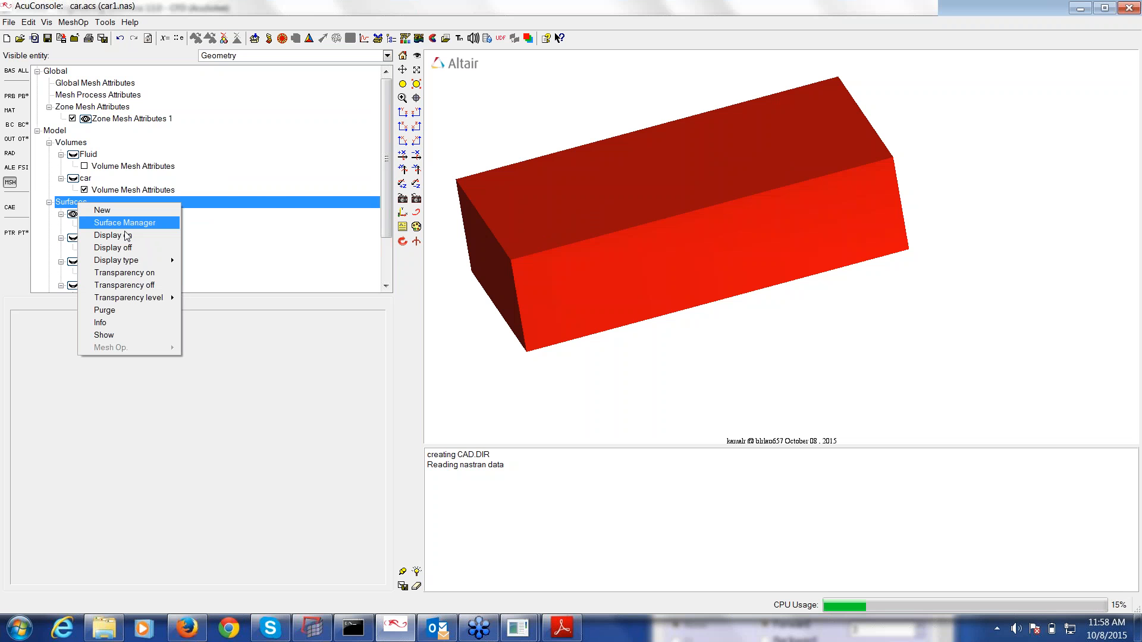
click(127, 236)
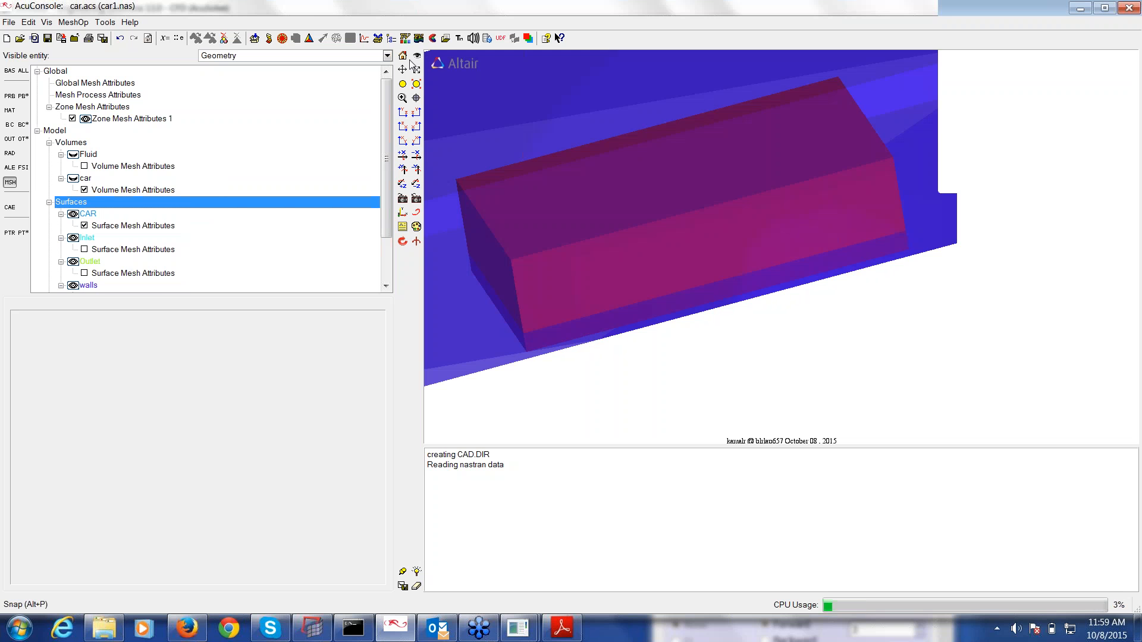
click(416, 69)
drag(684, 219, 668, 281)
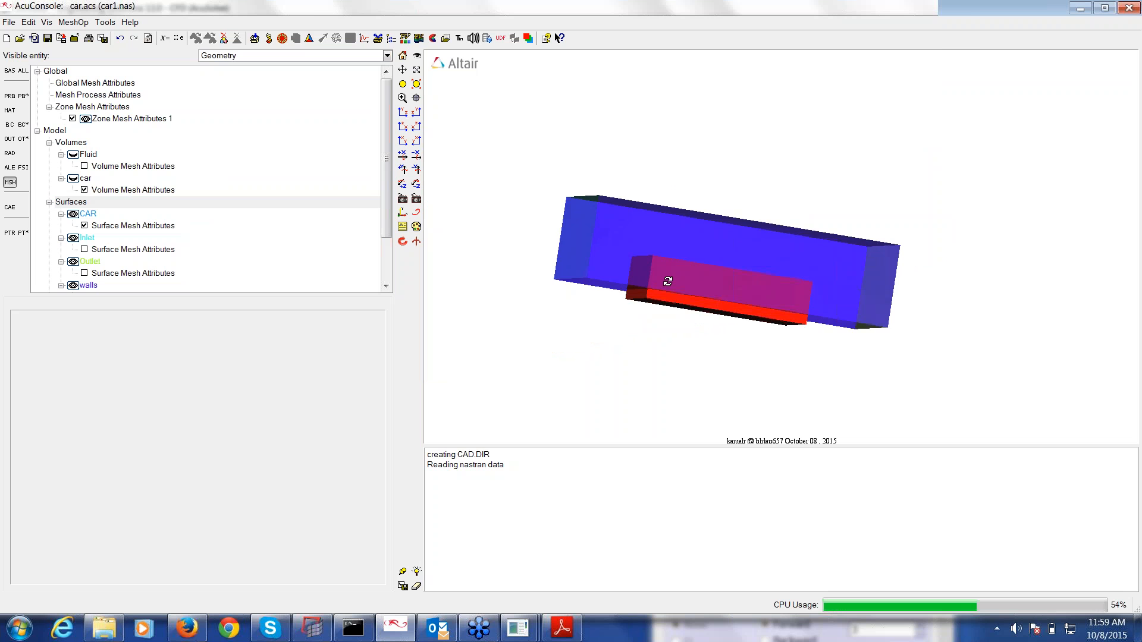
click(308, 38)
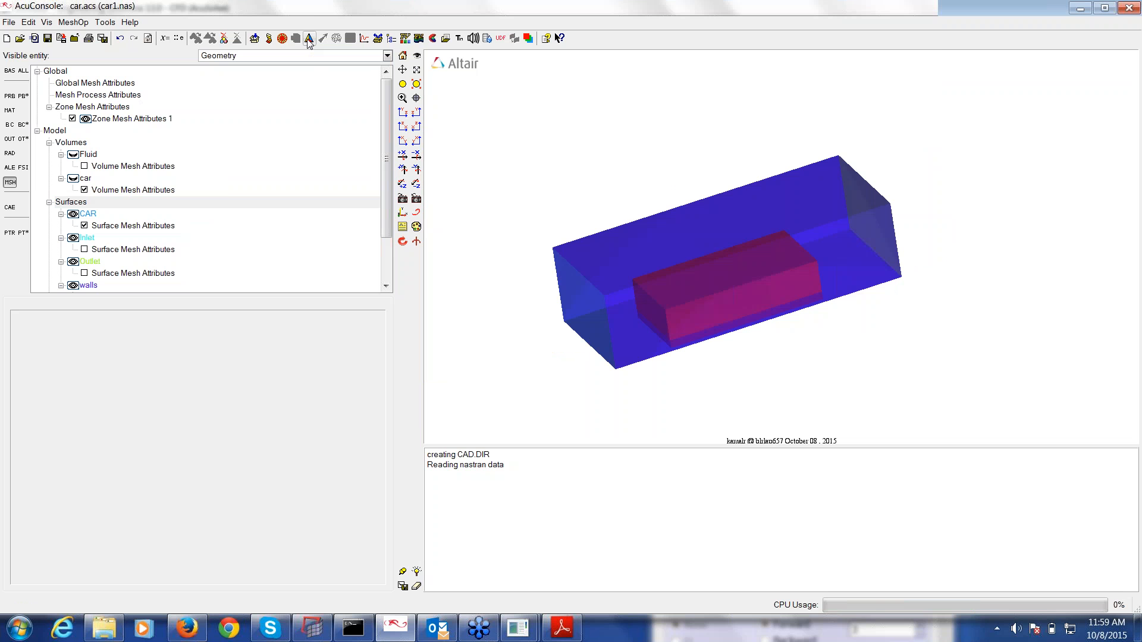
- Generate the mesh for the car and flow domain with the current mesh attributes
click(308, 38)
click(286, 399)
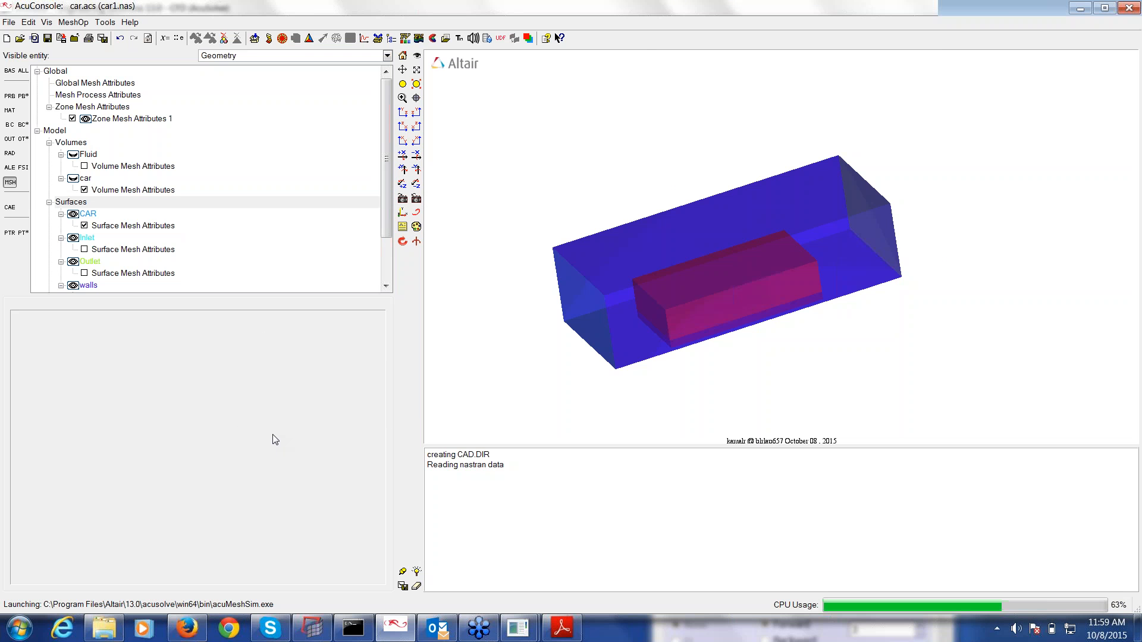
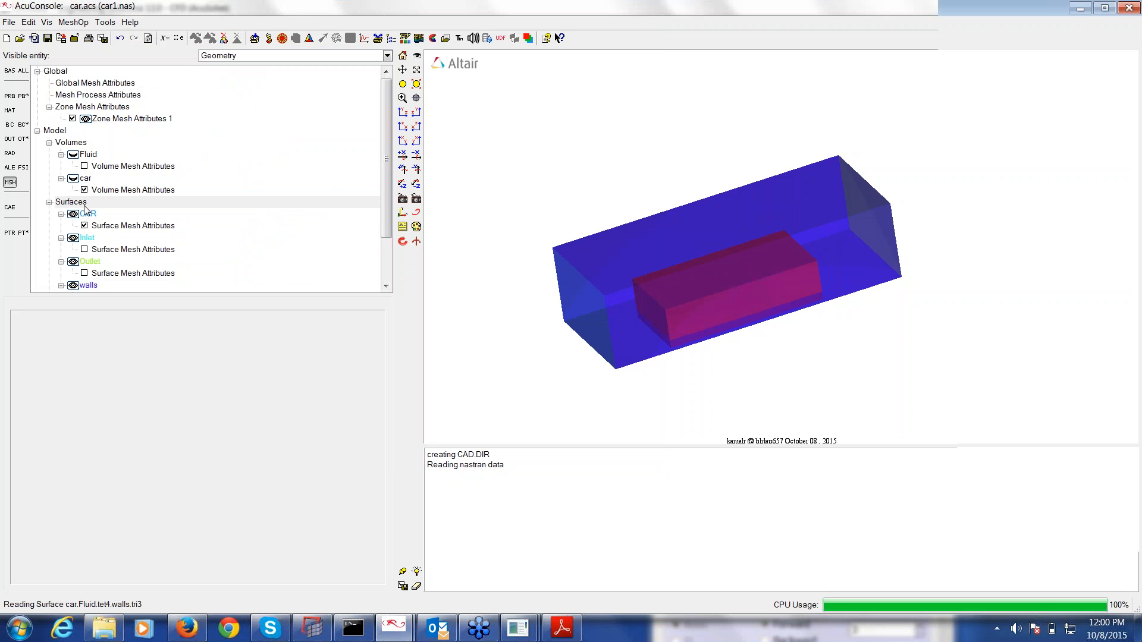
- Turn off transparency for all surfaces and set their display type to solid & wire
click(84, 206)
right_click(86, 208)
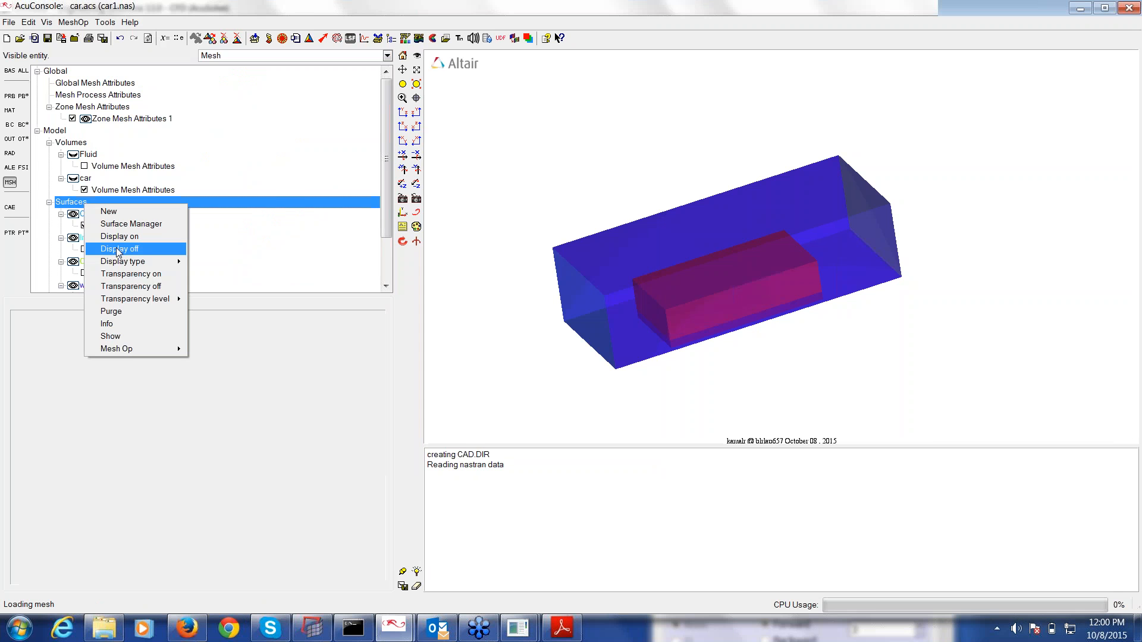
click(138, 288)
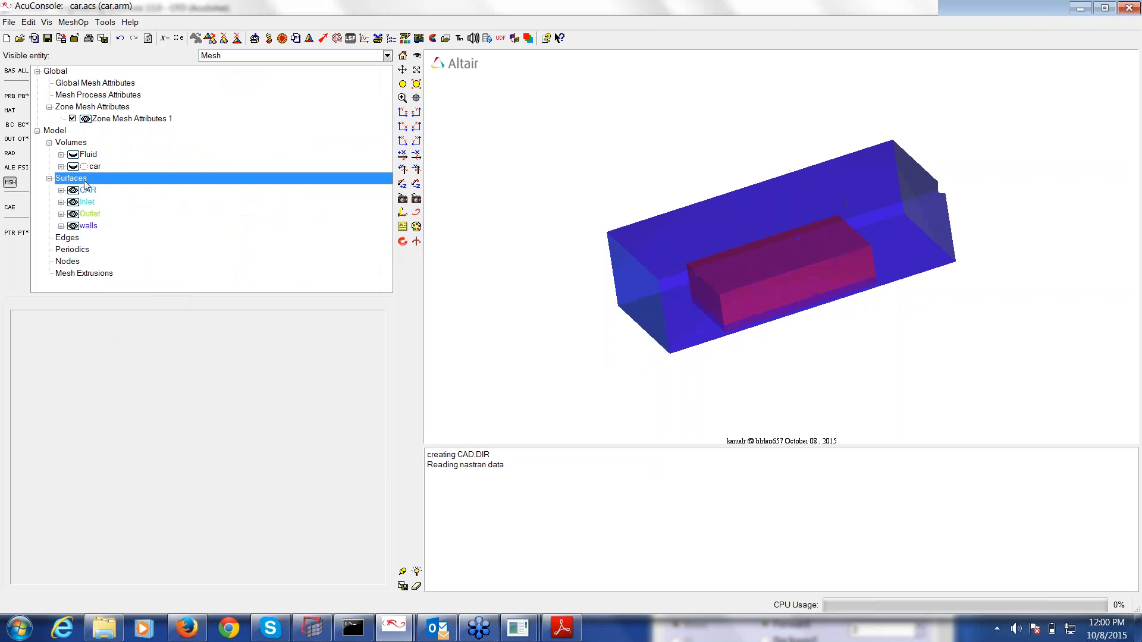
right_click(84, 180)
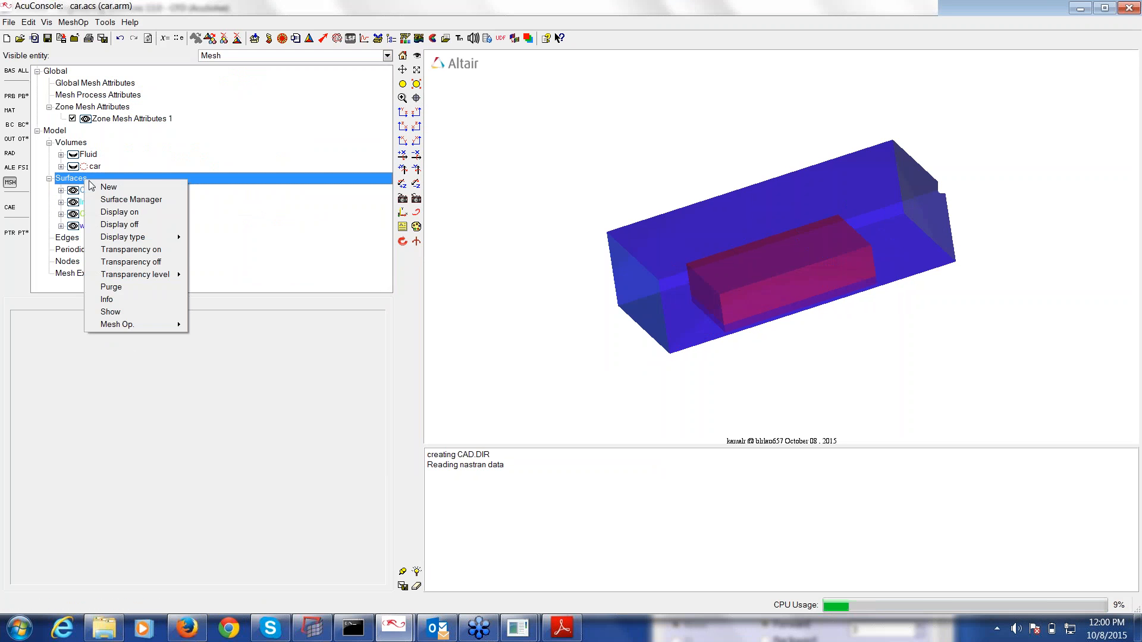
click(142, 261)
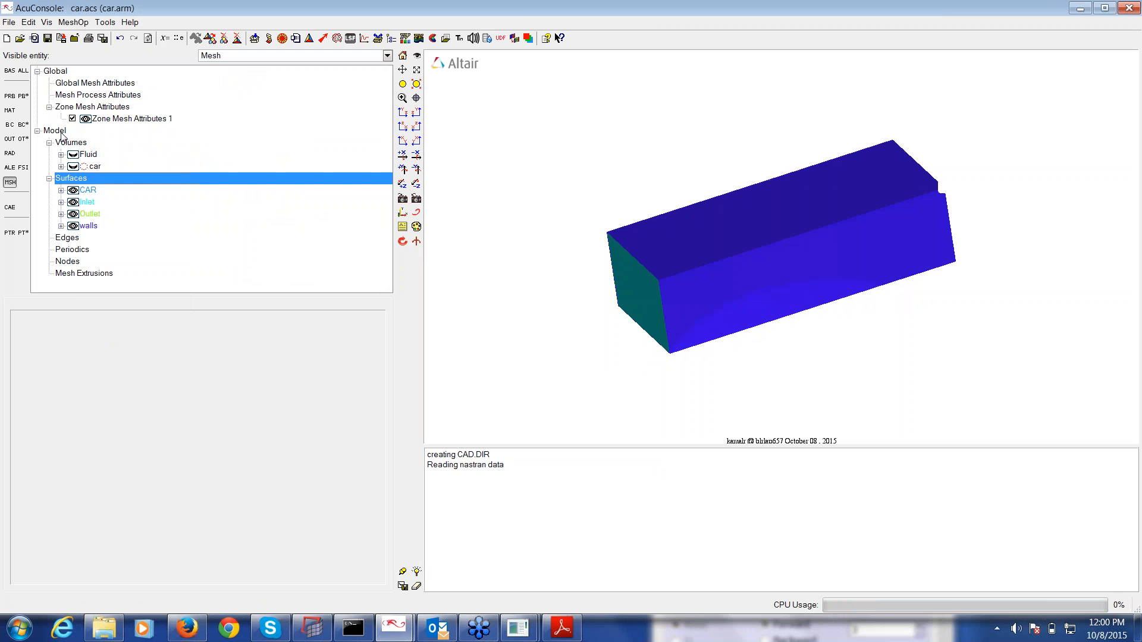
right_click(87, 180)
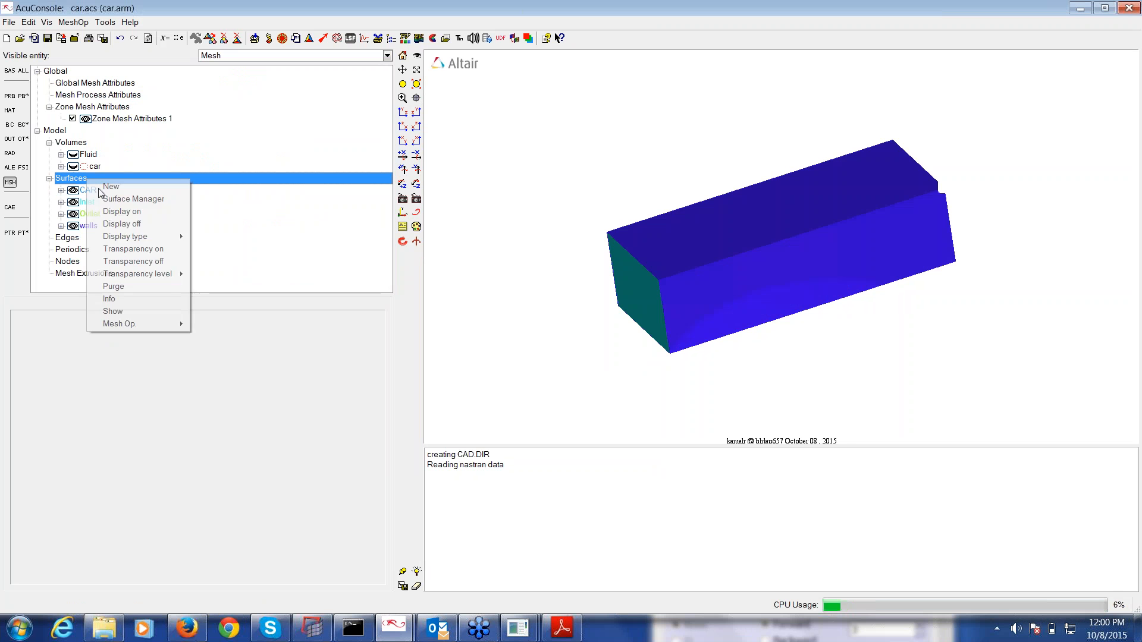
mouse_move(131, 236)
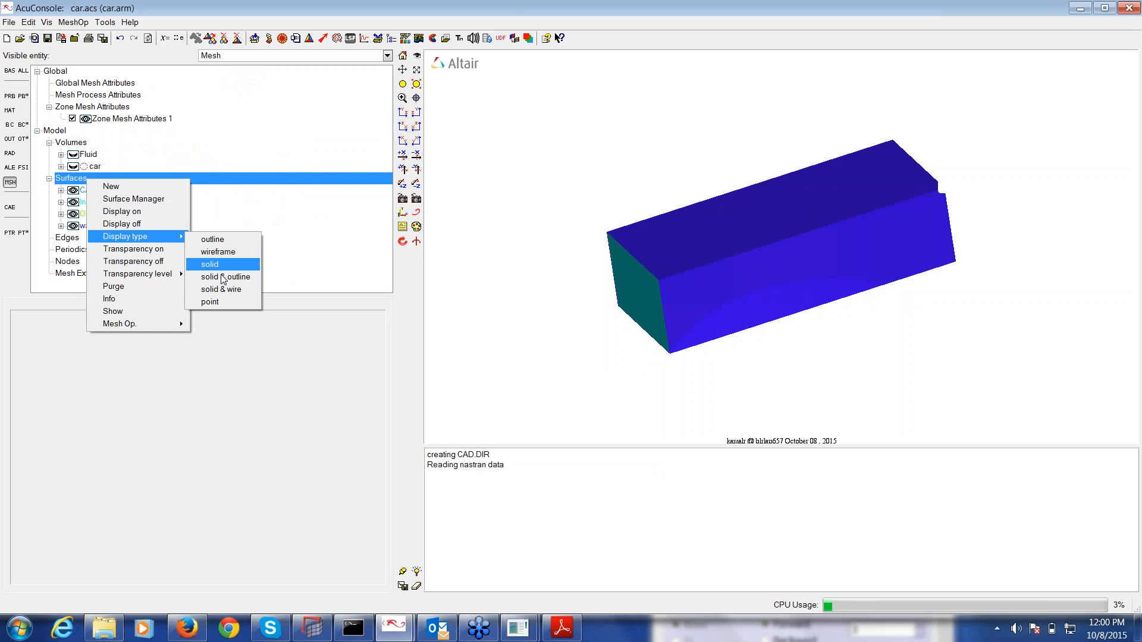
click(225, 277)
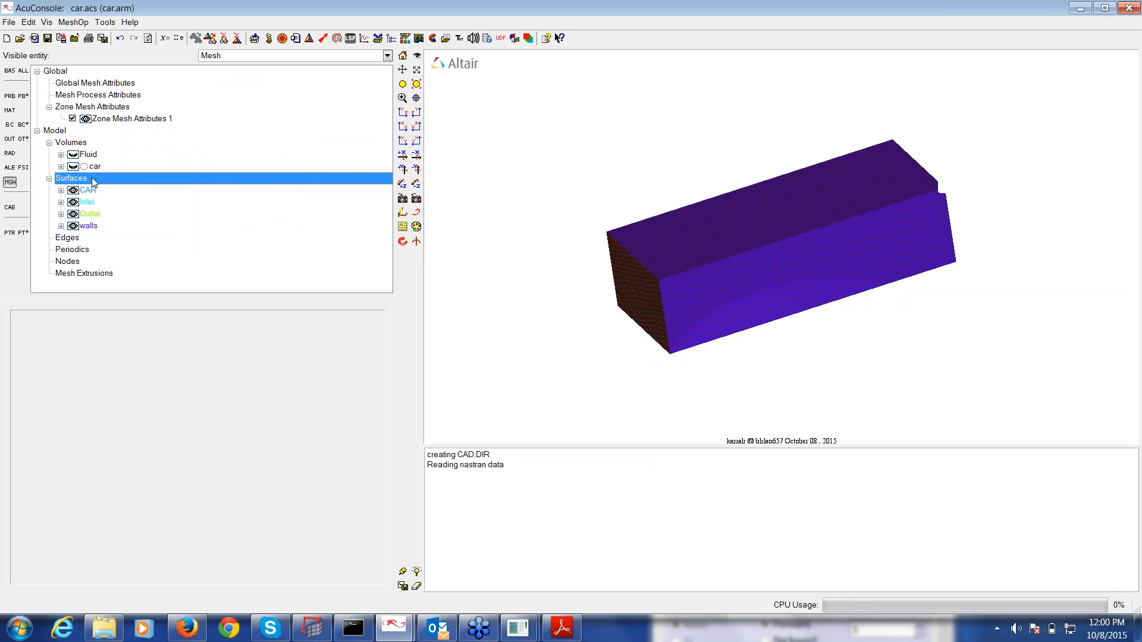
- Display the Fluid volume and set the display type of the volumes to solid
click(75, 156)
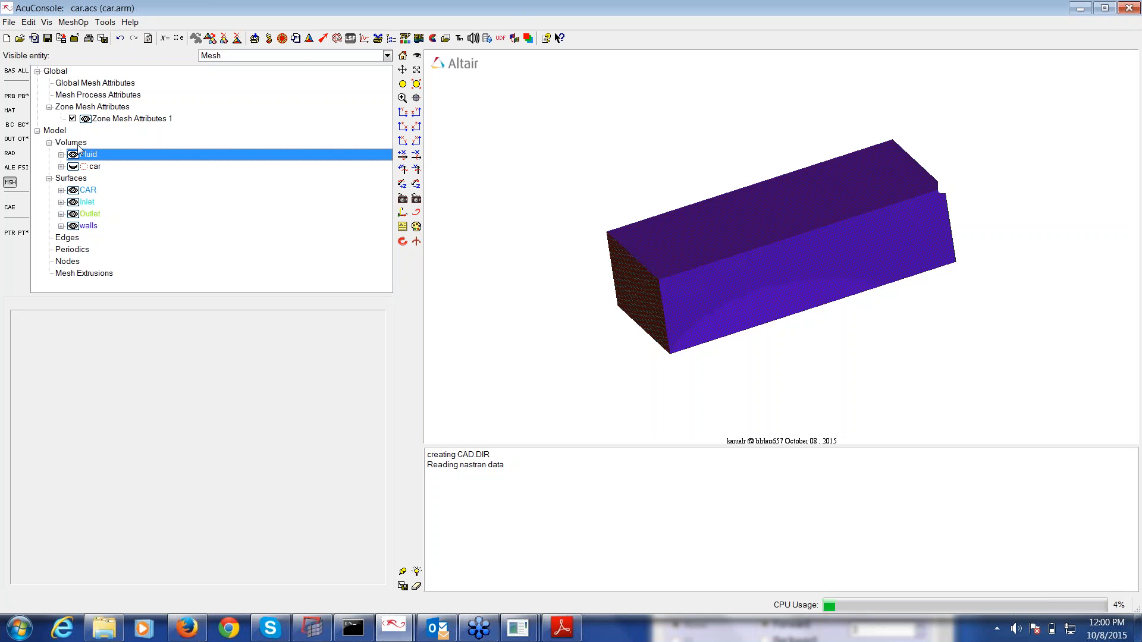
right_click(78, 144)
mouse_move(116, 201)
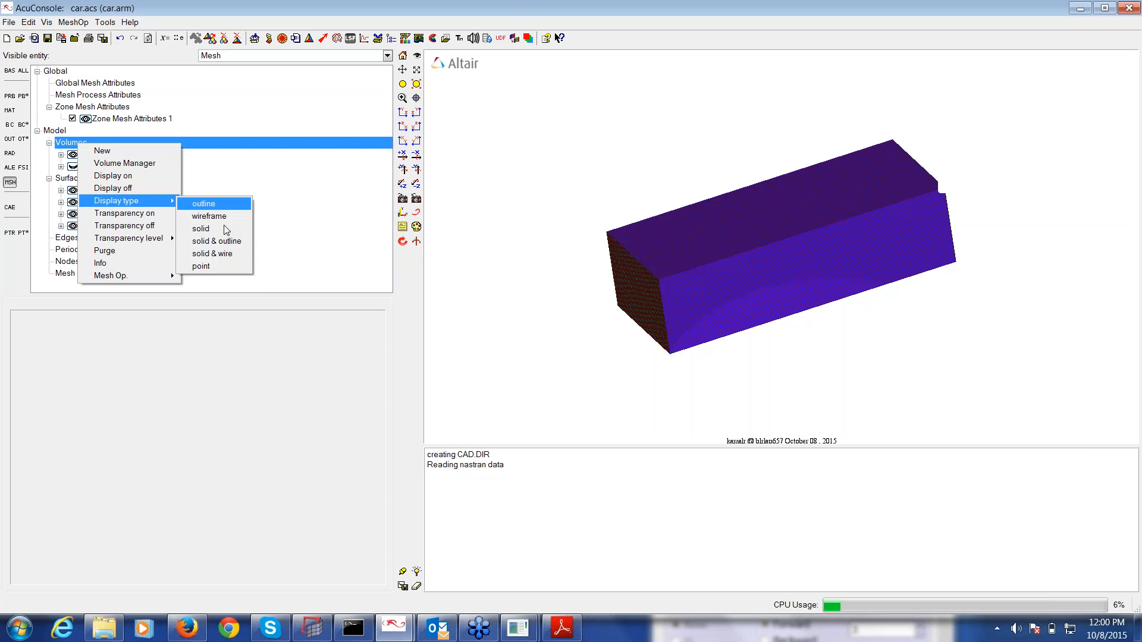
click(224, 225)
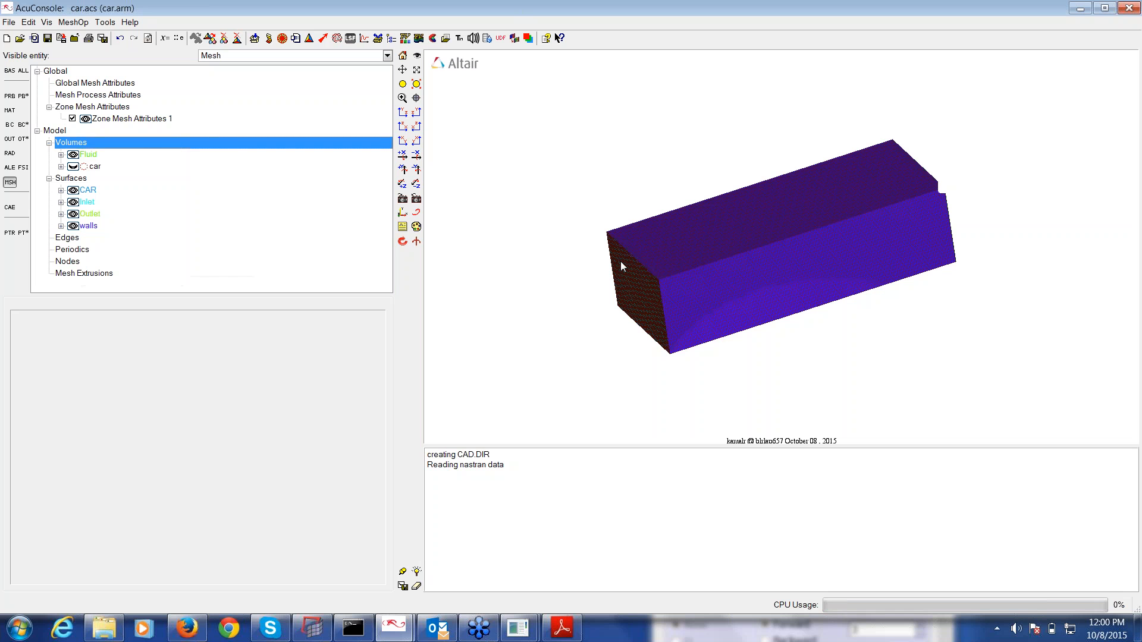
- Hide the Zone Mesh Attributes 1 box and inspect the domain's surface mesh from the underside and the side
click(737, 296)
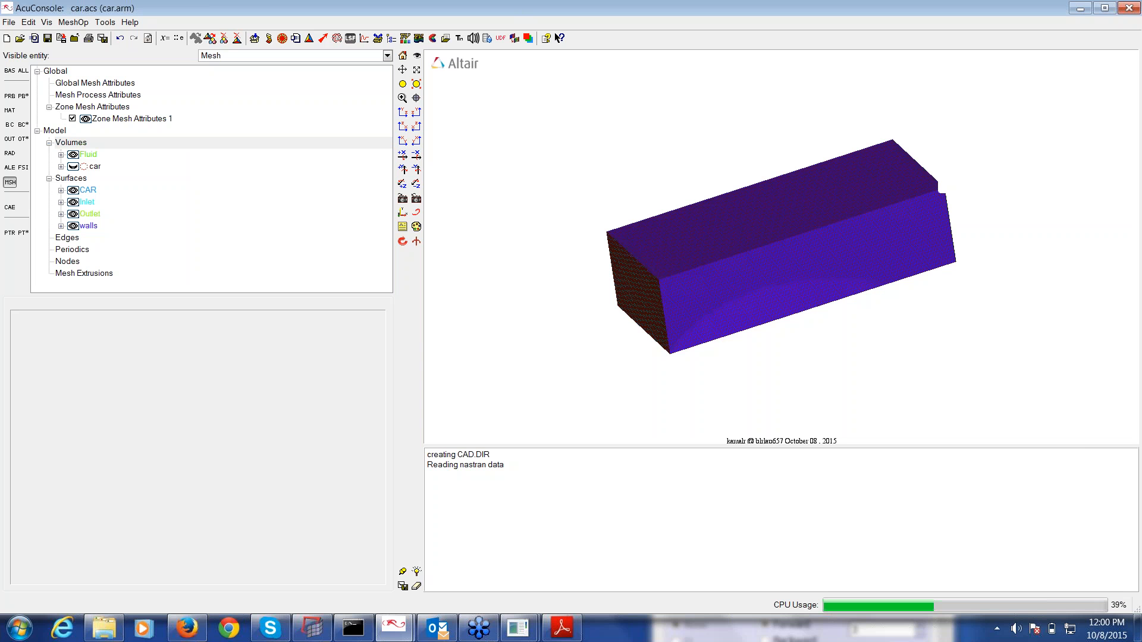
mouse_move(737, 296)
right_down()
mouse_move(754, 323)
mouse_move(754, 285)
right_up()
drag(754, 286, 766, 202)
right_drag(767, 316, 770, 361)
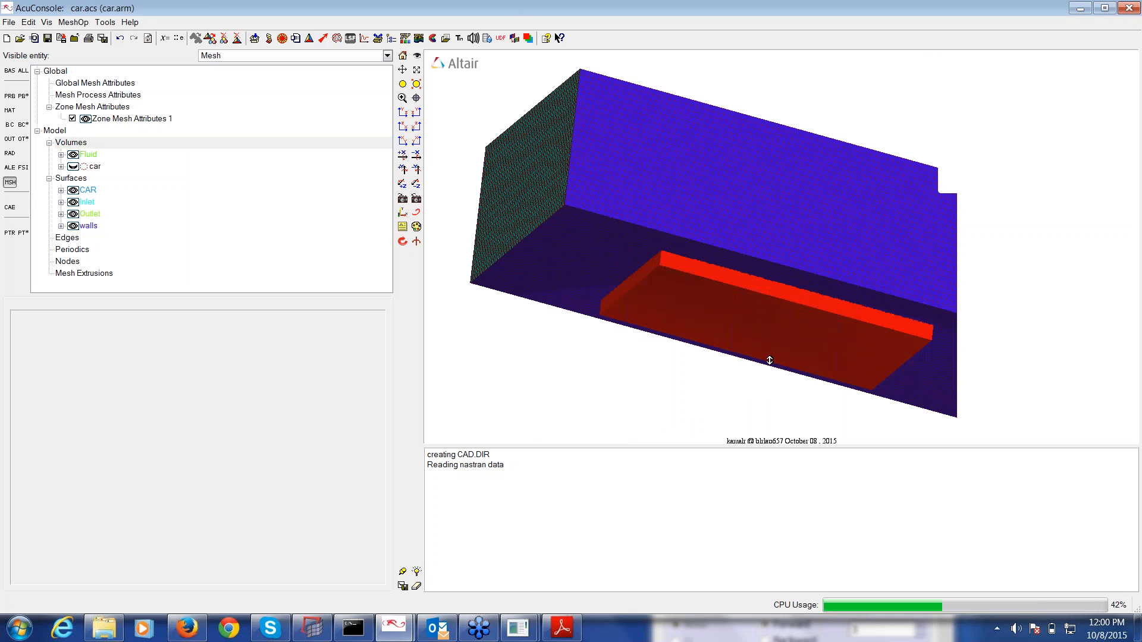
click(86, 120)
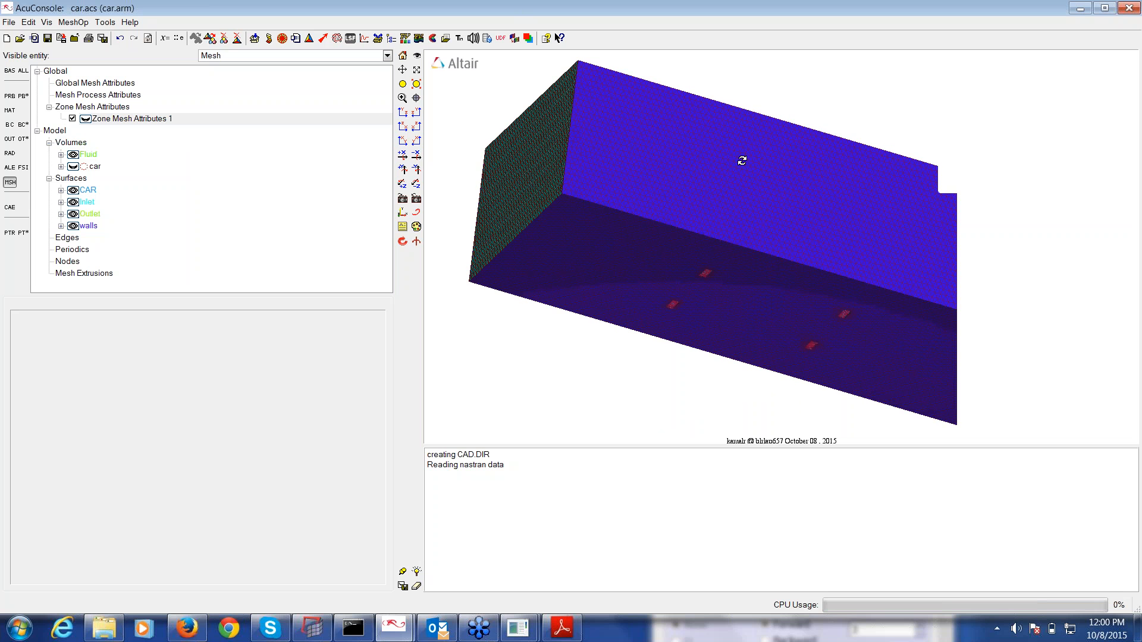
drag(742, 160, 725, 362)
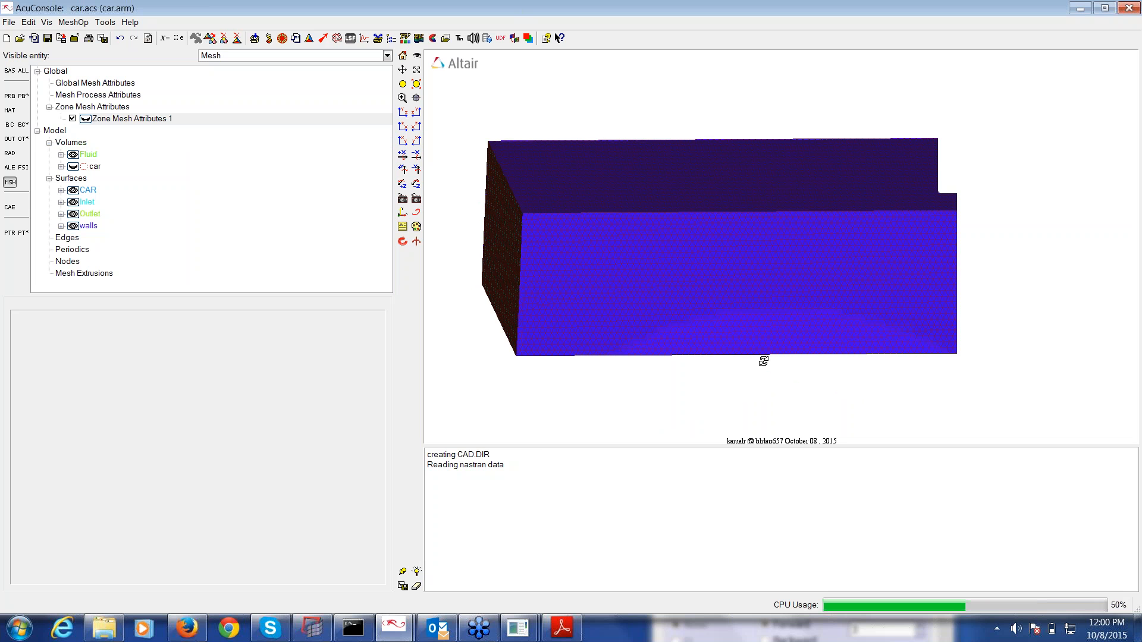
- Cut the model mesh with a clipped plane along the car, examine the refinement around the body and wheels, and close the cut plane
right_click(57, 131)
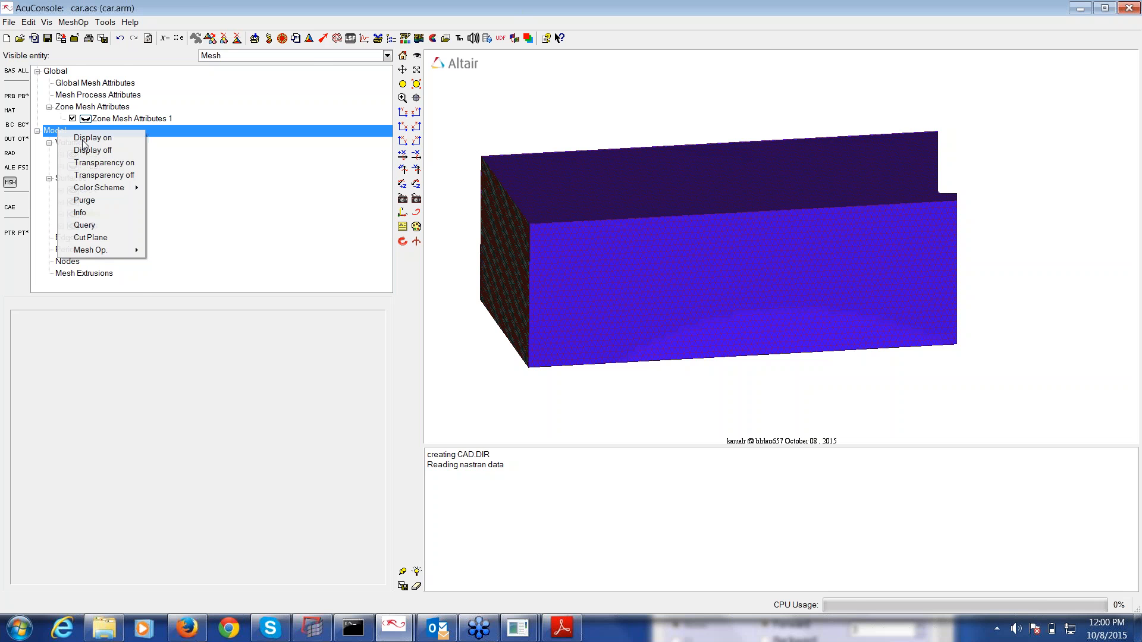
click(90, 238)
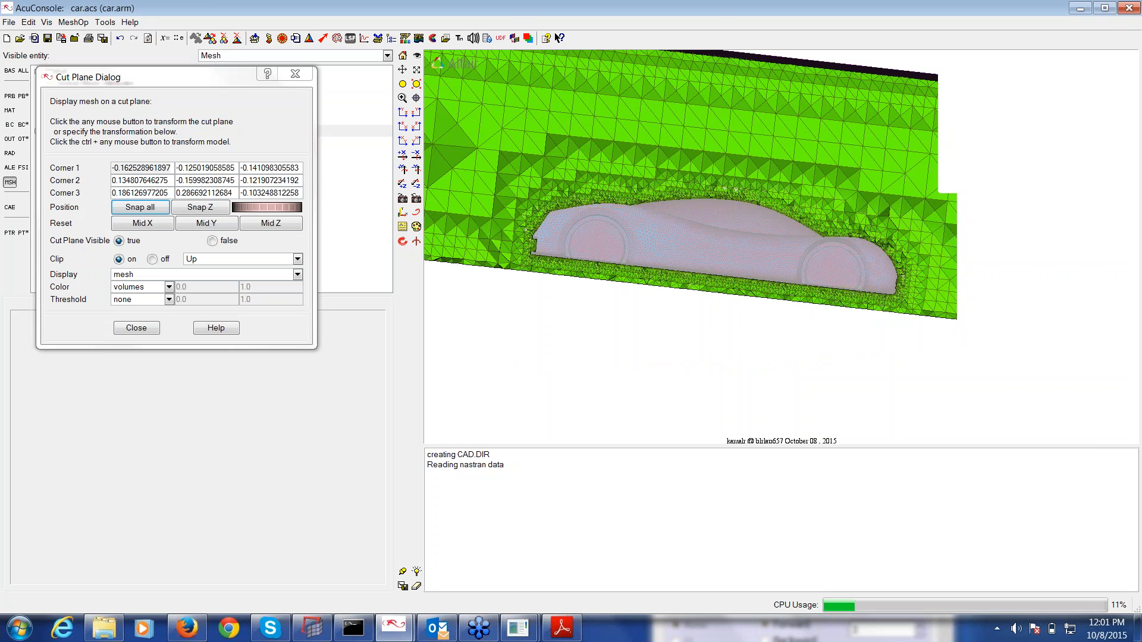
scroll(819, 222, up, 5)
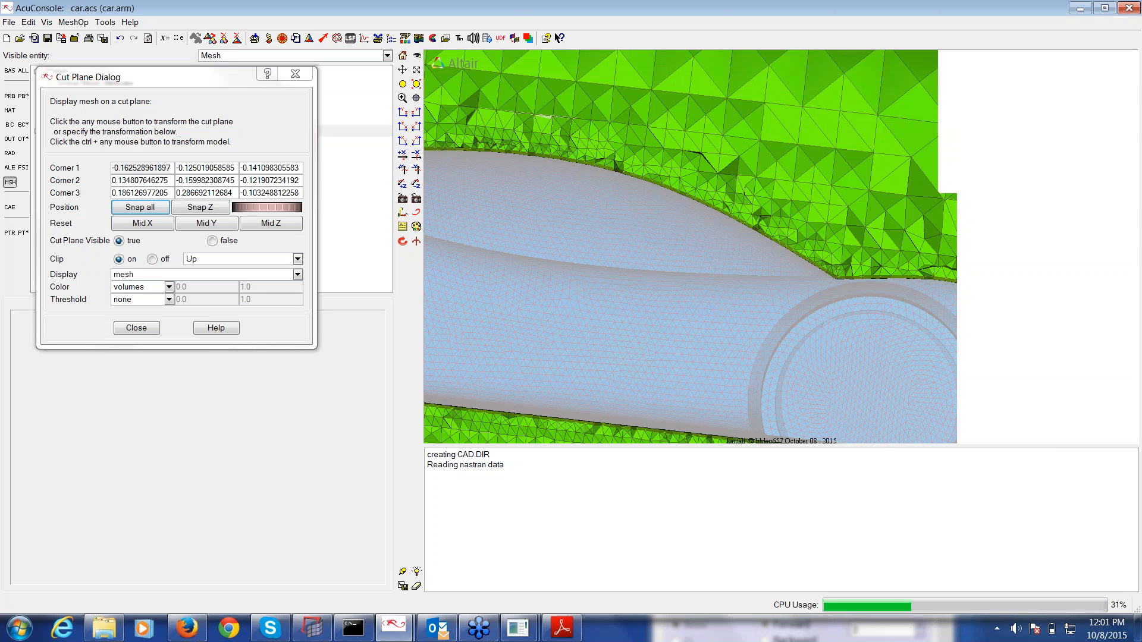
ctrl+middle_drag(452, 196, 677, 220)
ctrl+right_drag(676, 220, 678, 252)
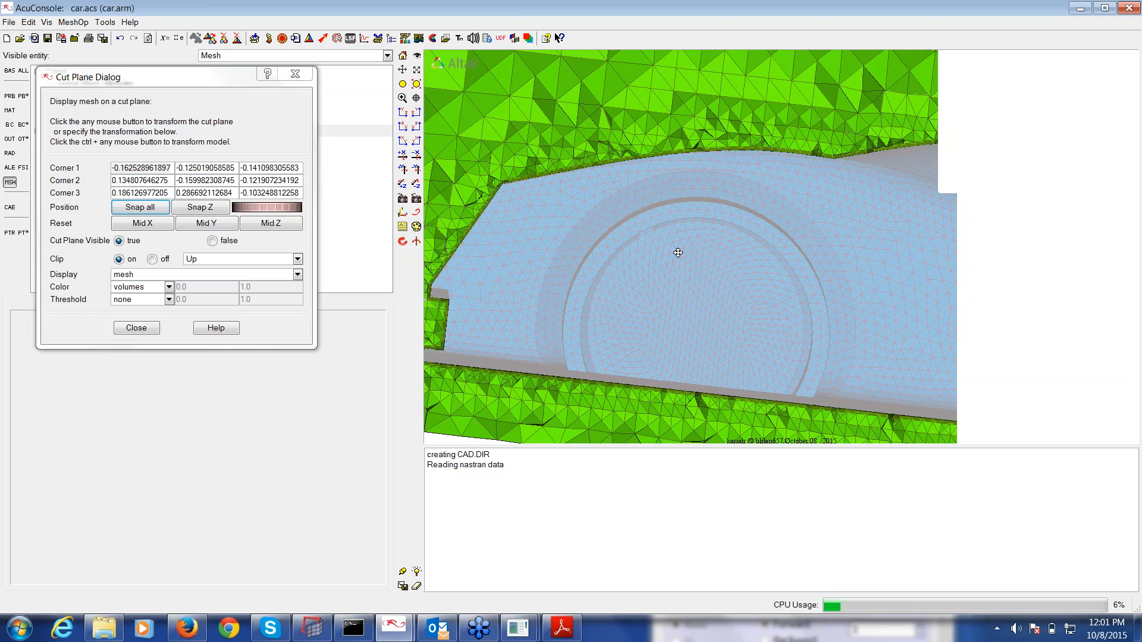
ctrl+middle_drag(678, 252, 629, 417)
ctrl+right_drag(714, 321, 716, 246)
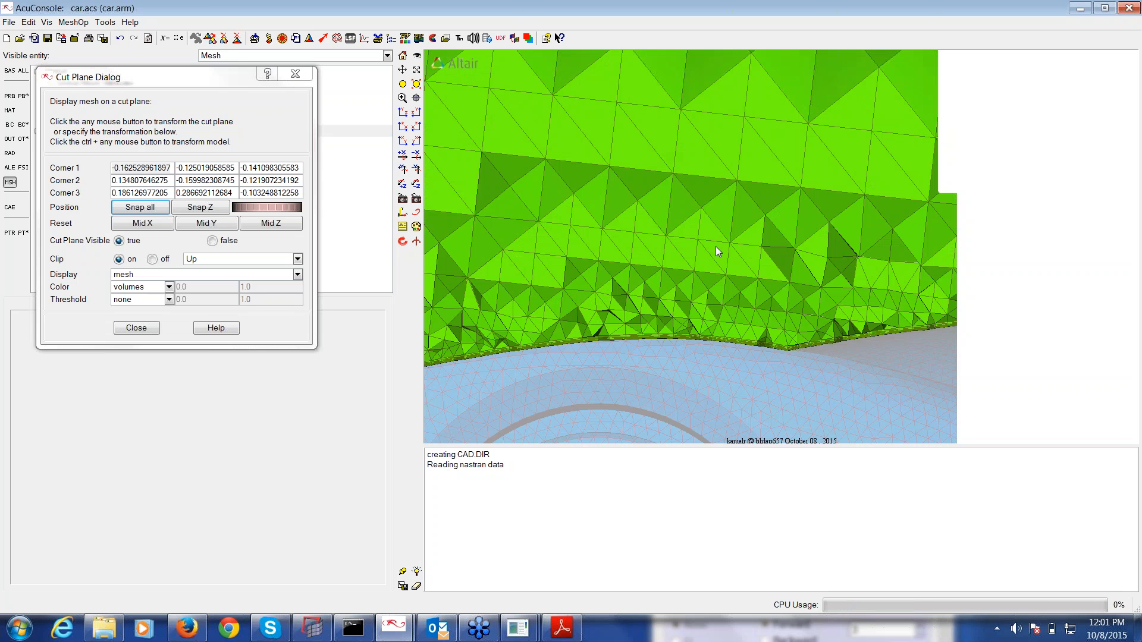
ctrl+right_drag(716, 246, 715, 318)
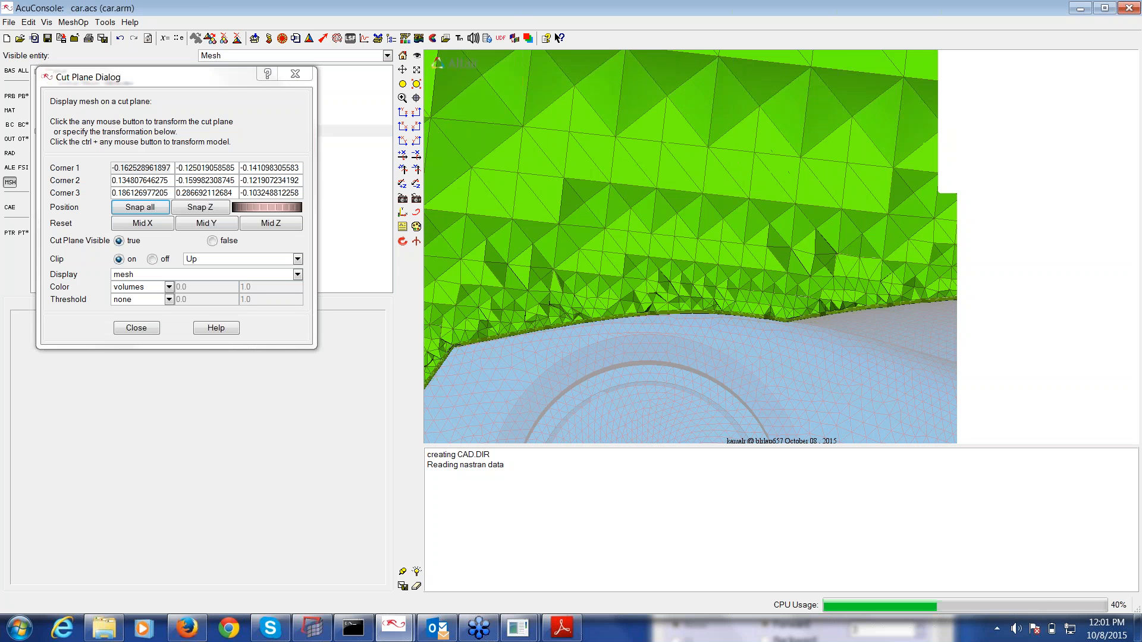
ctrl+right_drag(781, 247, 781, 366)
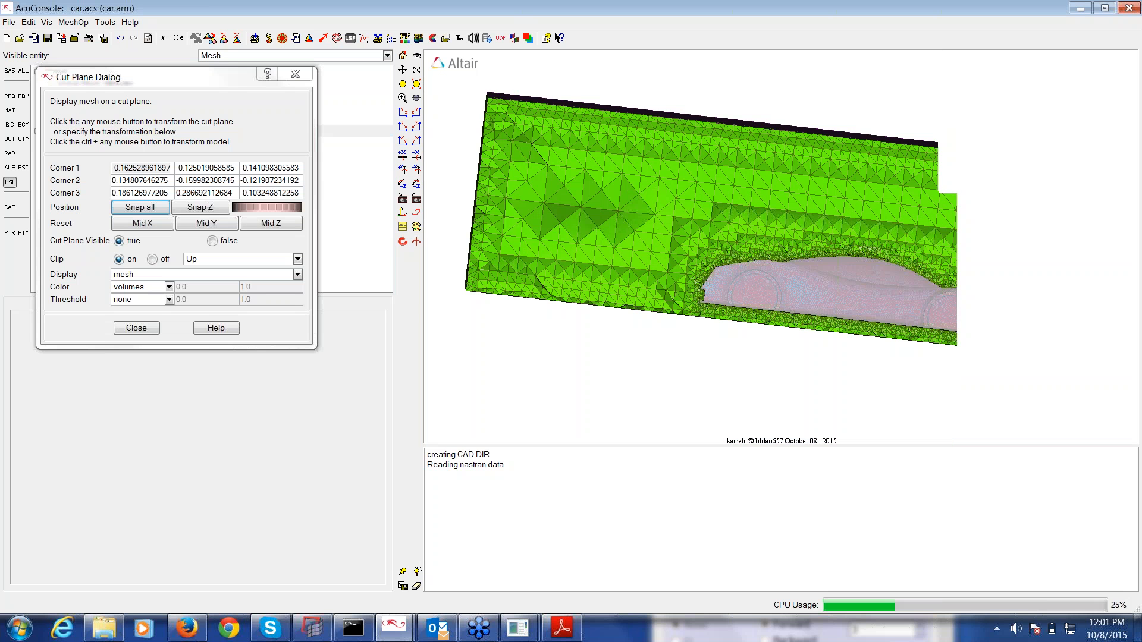
ctrl+middle_drag(994, 419, 876, 358)
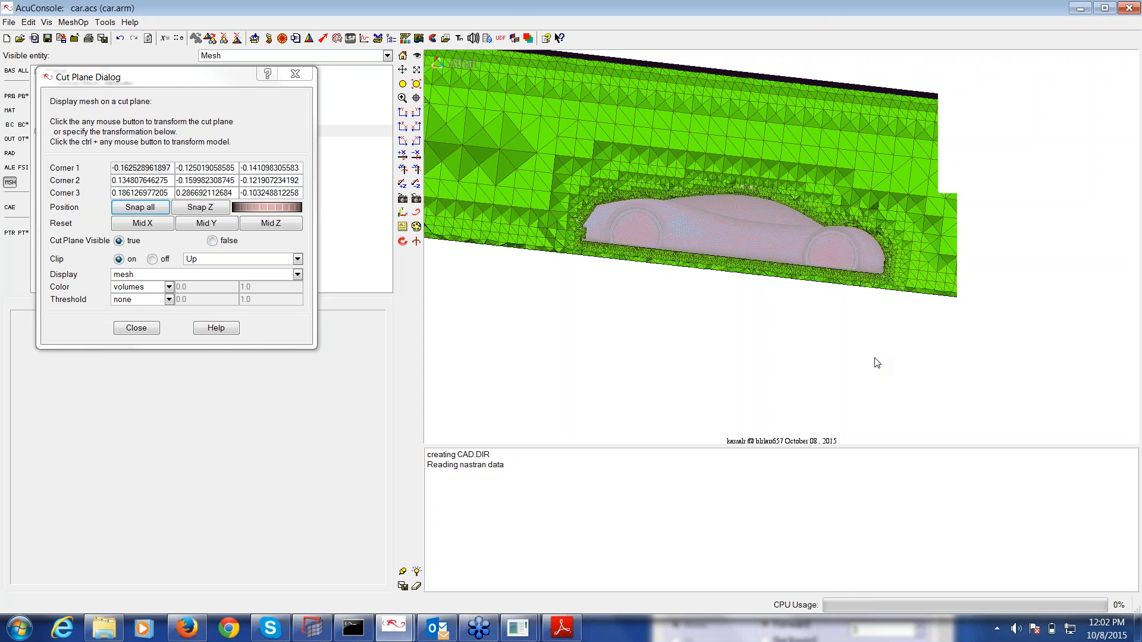
click(139, 330)
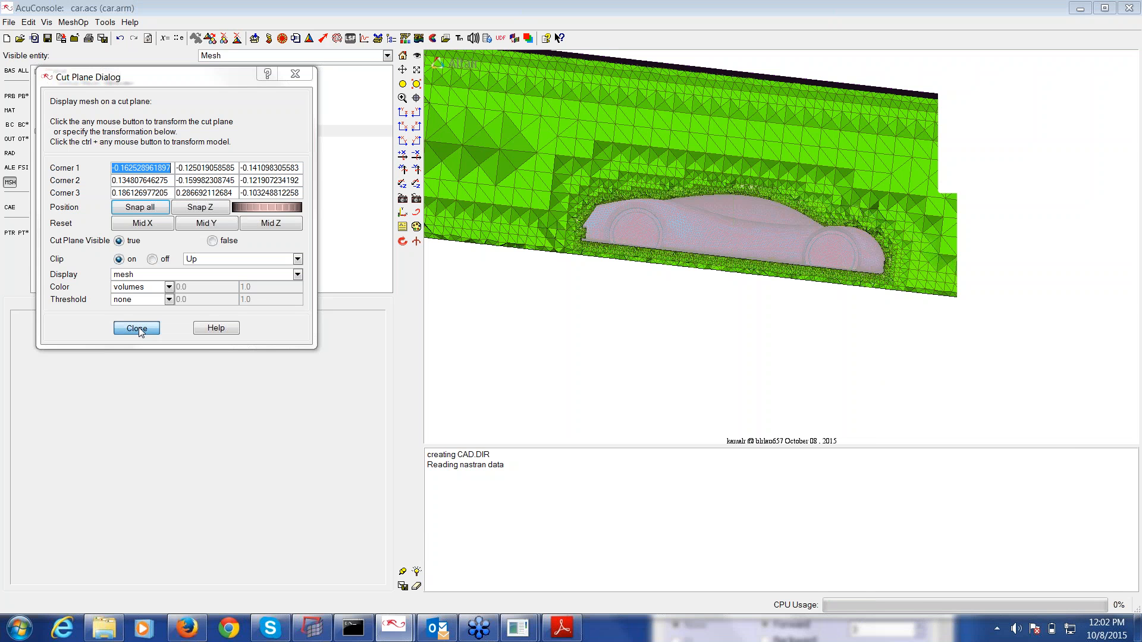
click(138, 327)
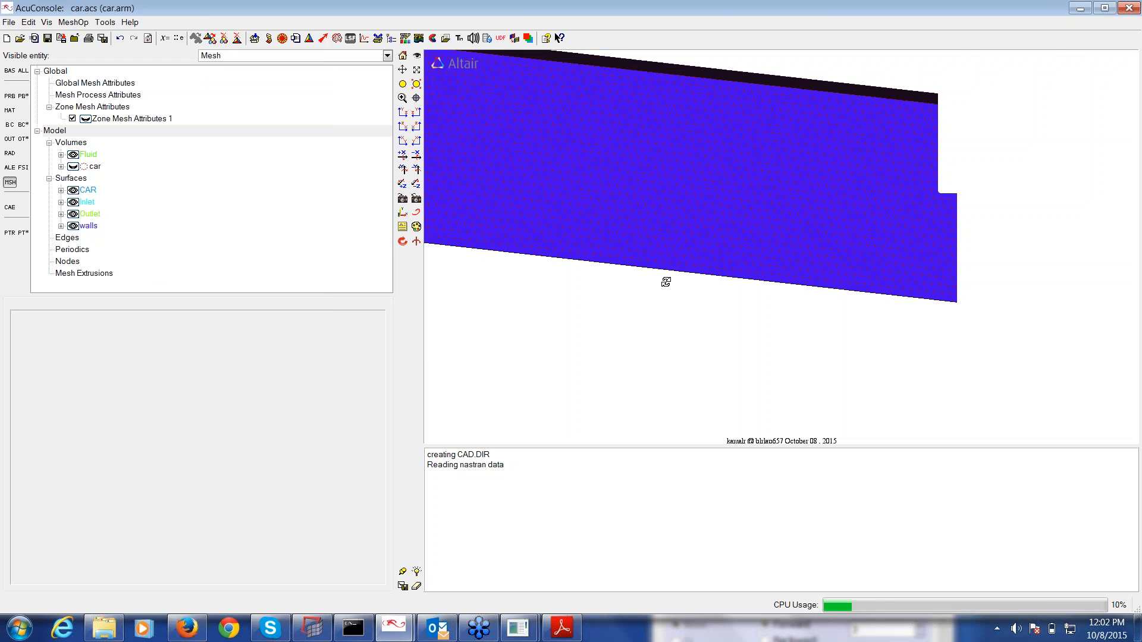
- List the mesh information for the whole model and highlight the total number of elements
drag(666, 281, 666, 316)
click(323, 38)
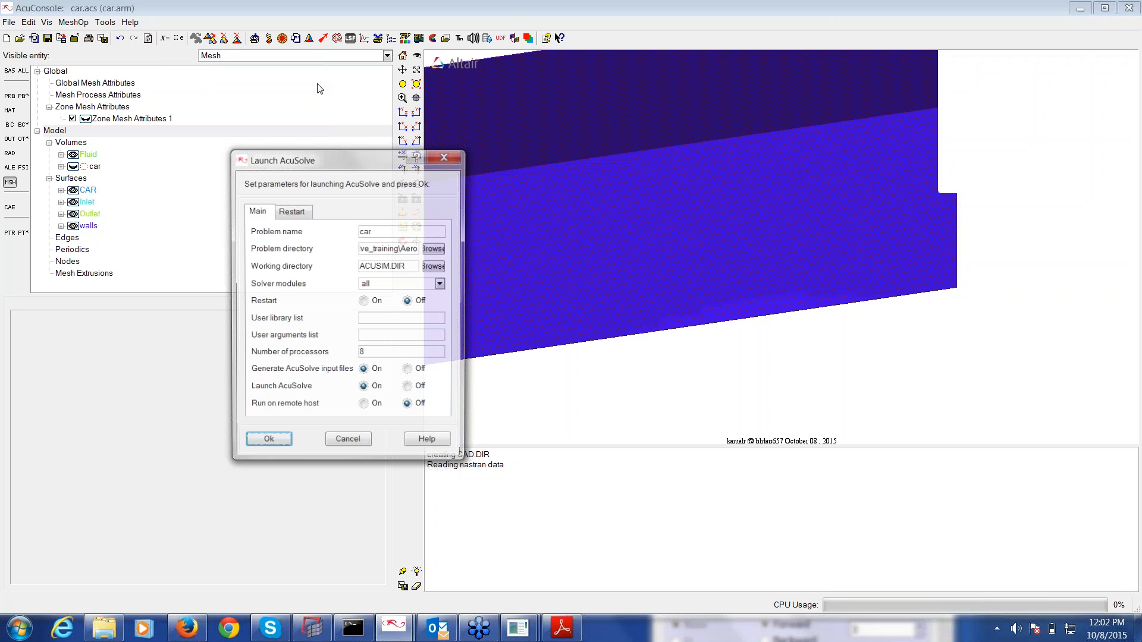
right_click(80, 130)
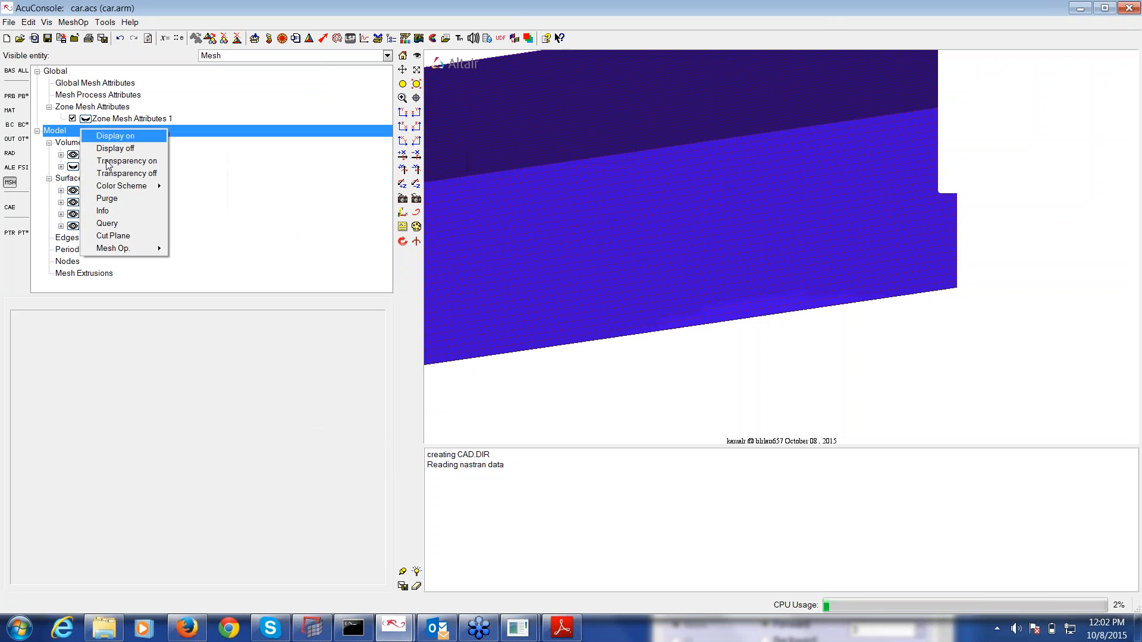
click(108, 212)
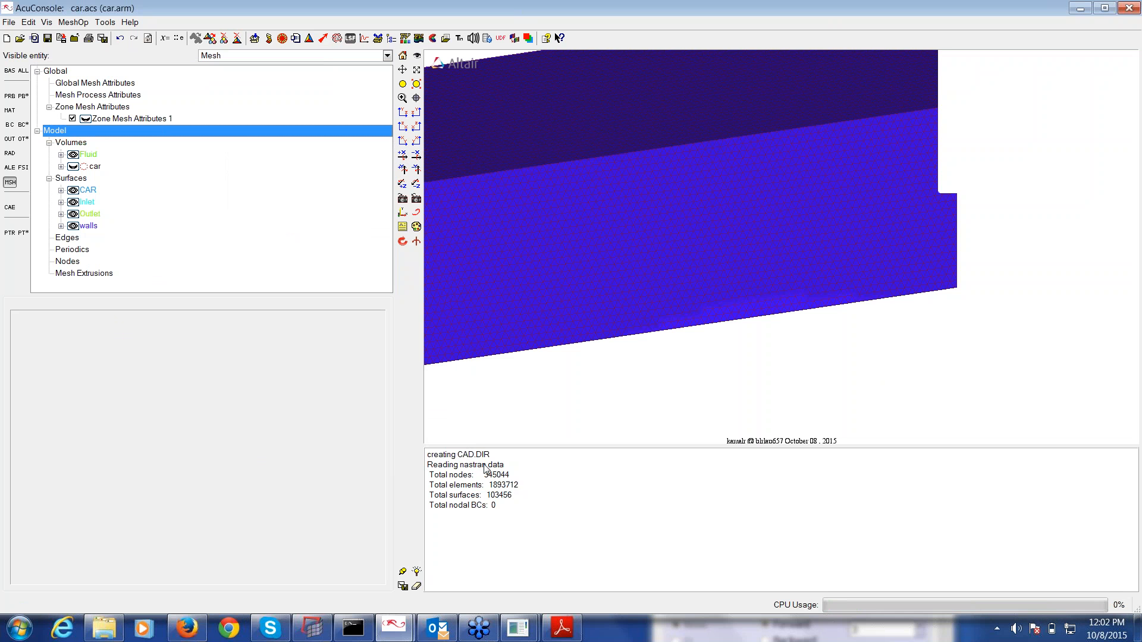
drag(521, 486, 490, 485)
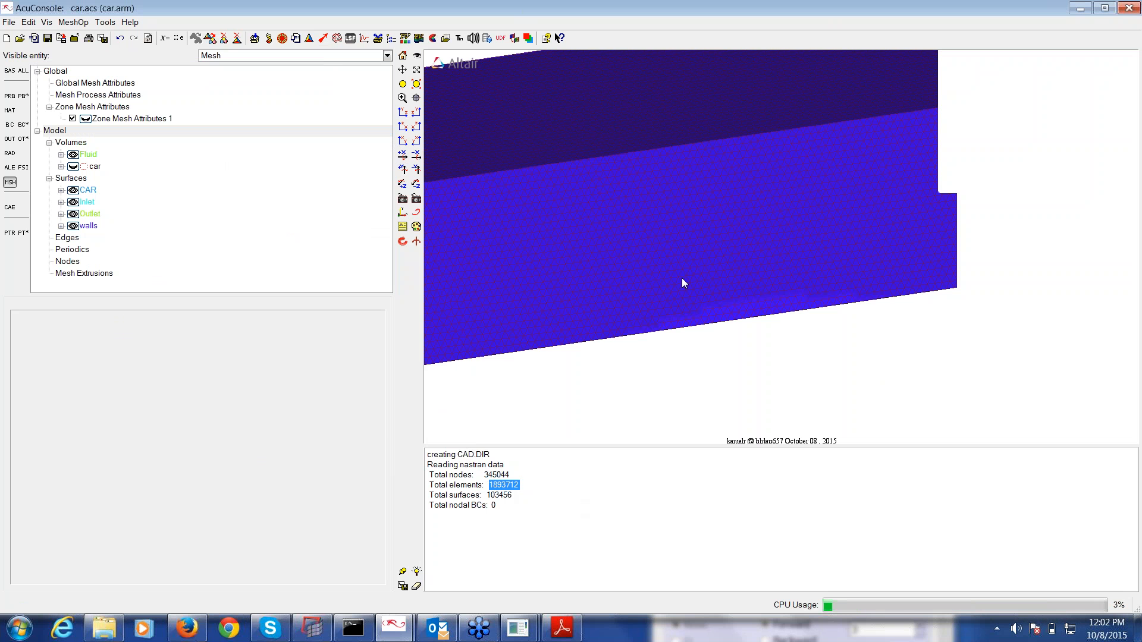
drag(682, 277, 818, 309)
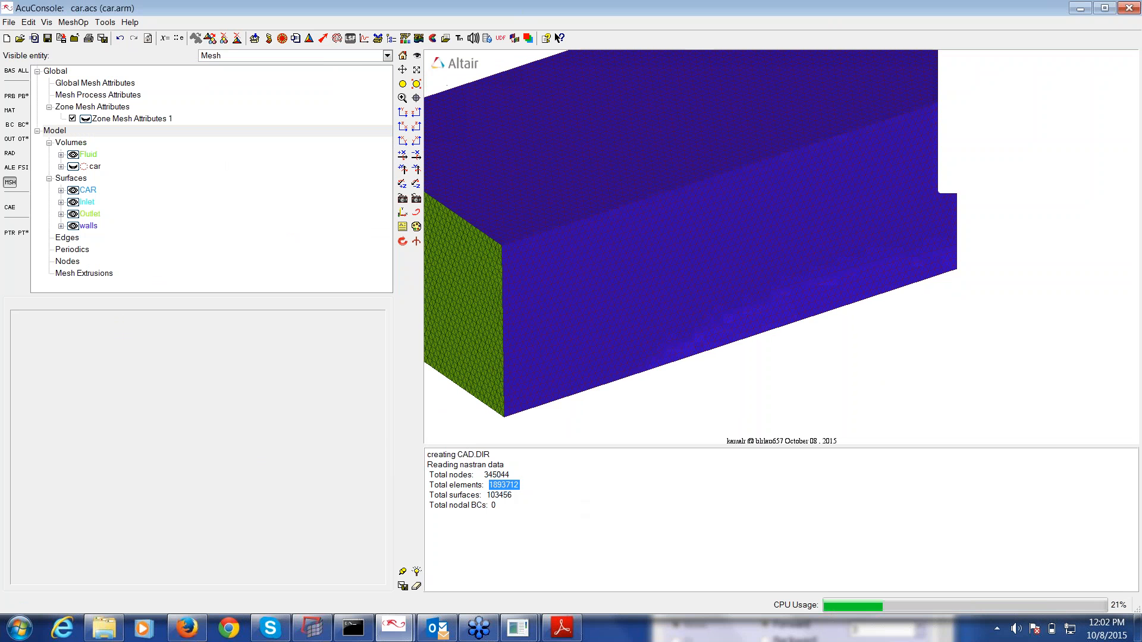
- Switch to the AcuFieldView window with the pipe streamlines and exit that program
click(117, 624)
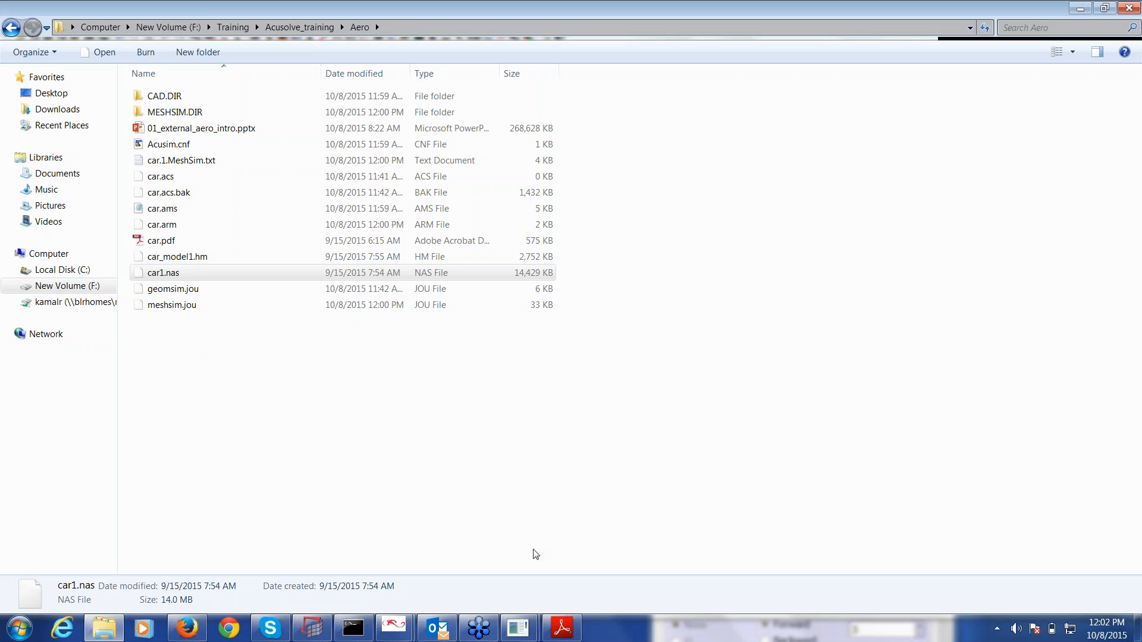
mouse_move(518, 627)
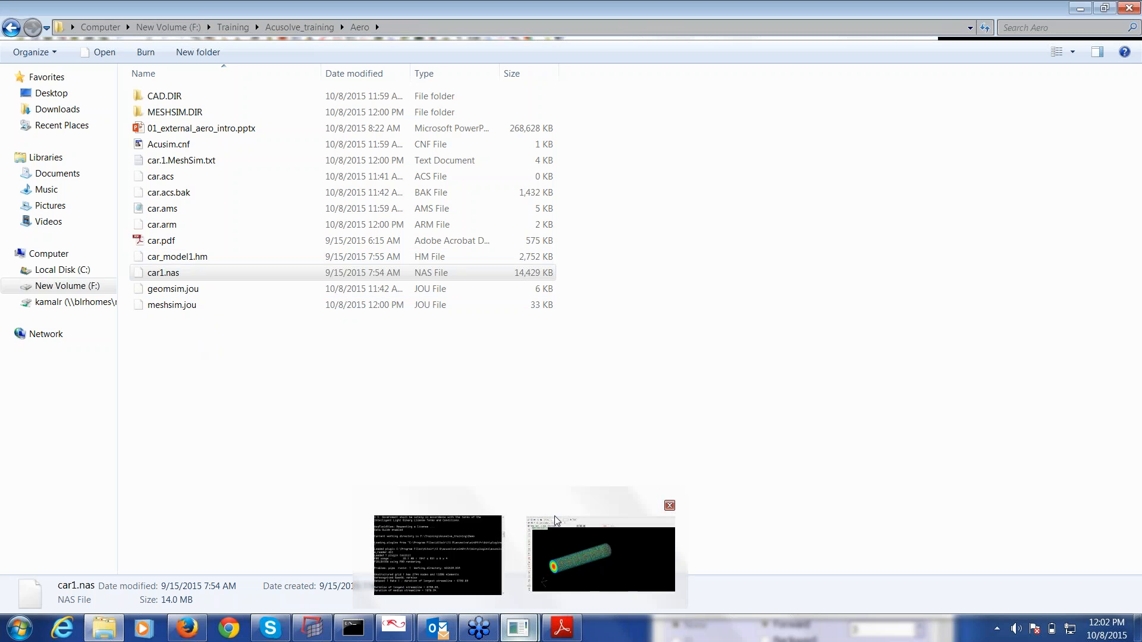
click(557, 521)
click(12, 25)
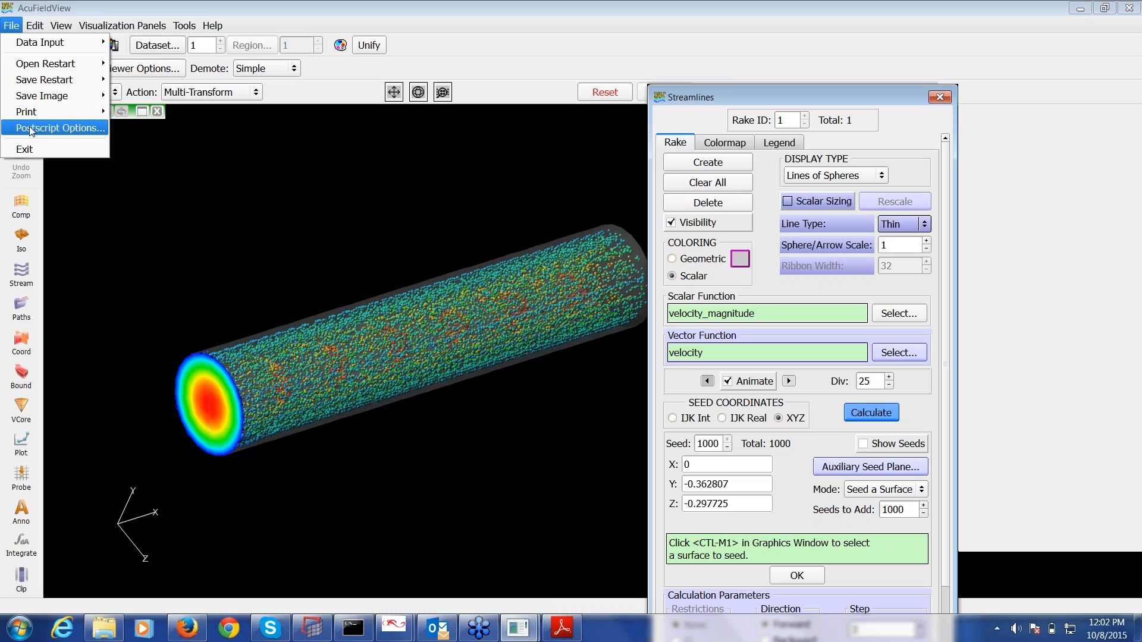
click(27, 150)
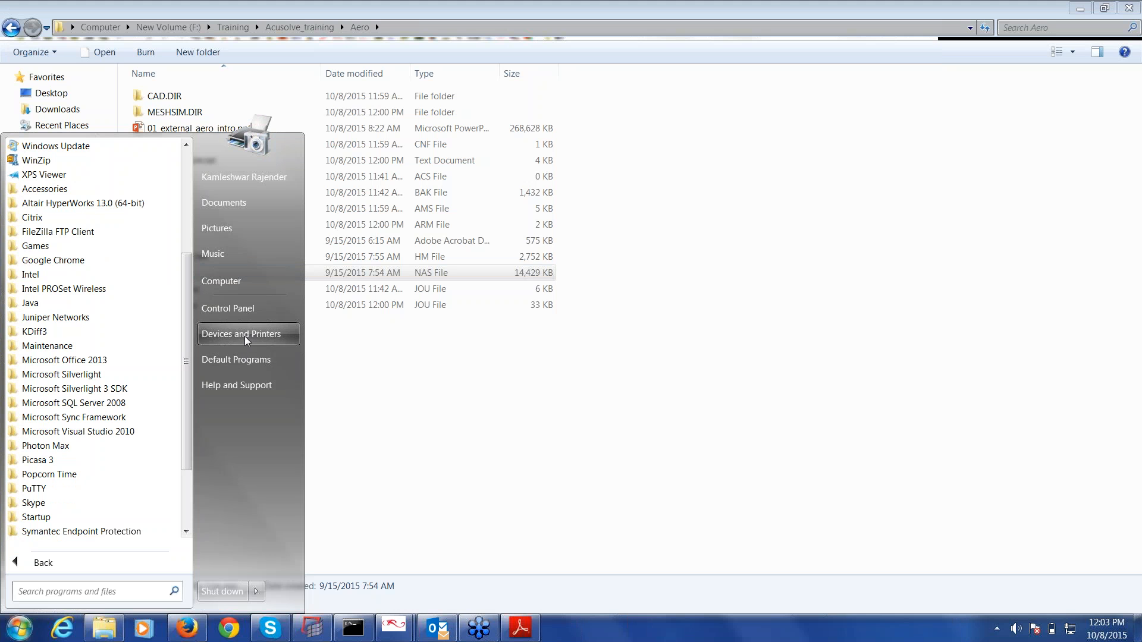
- Launch AcuFieldView from the AcuSolve programs of Altair HyperWorks 13.0 (64-bit)
click(95, 204)
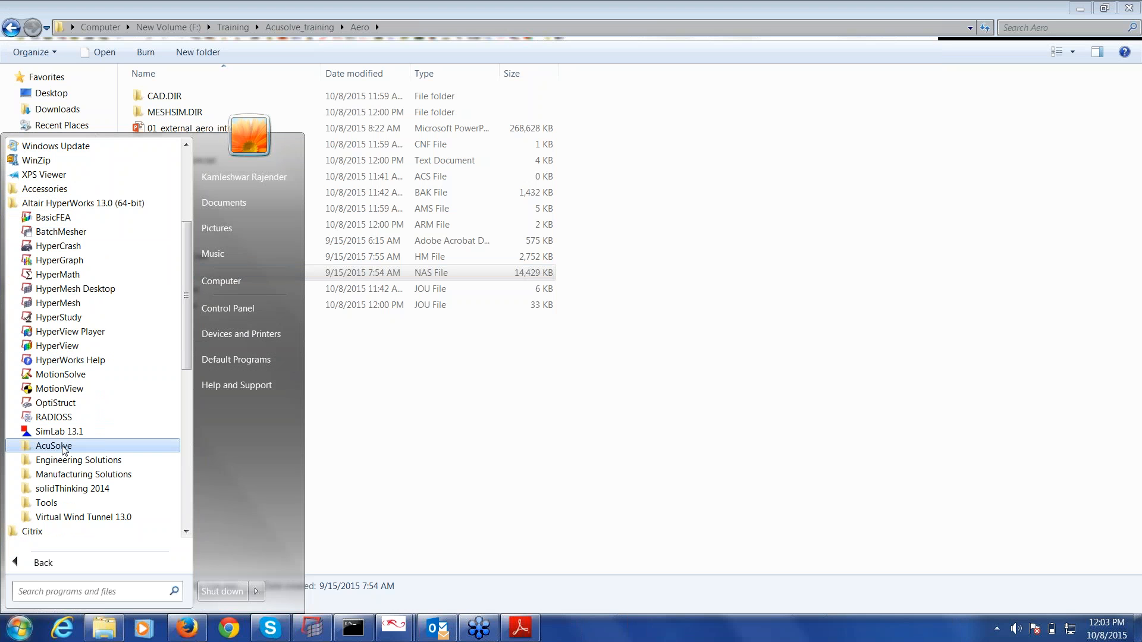
click(63, 446)
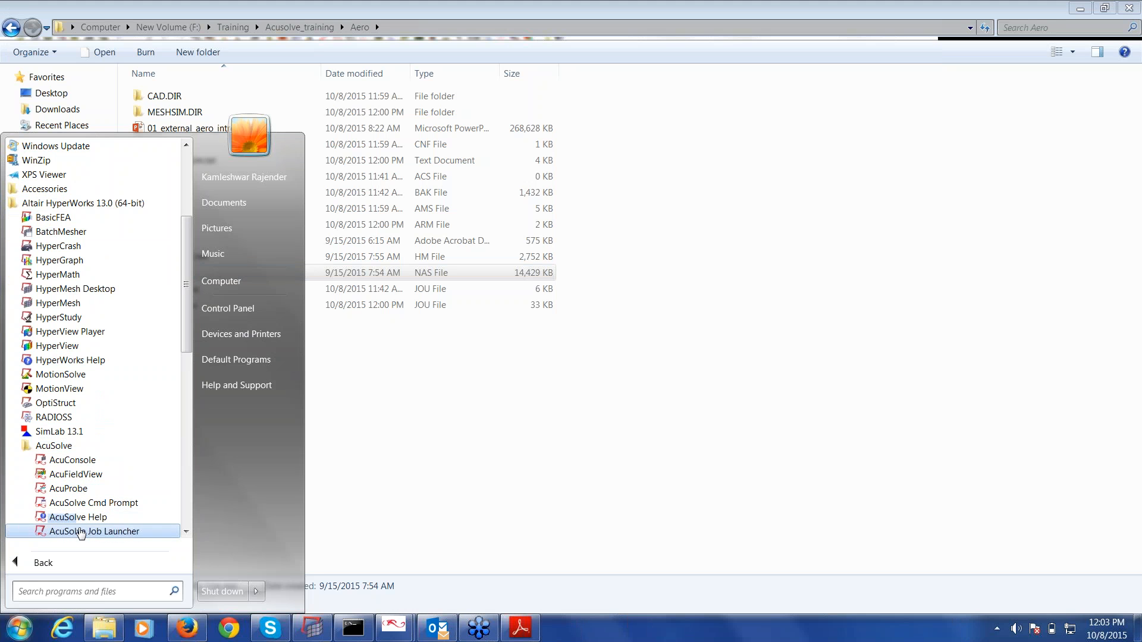
scroll(82, 524, down, 2)
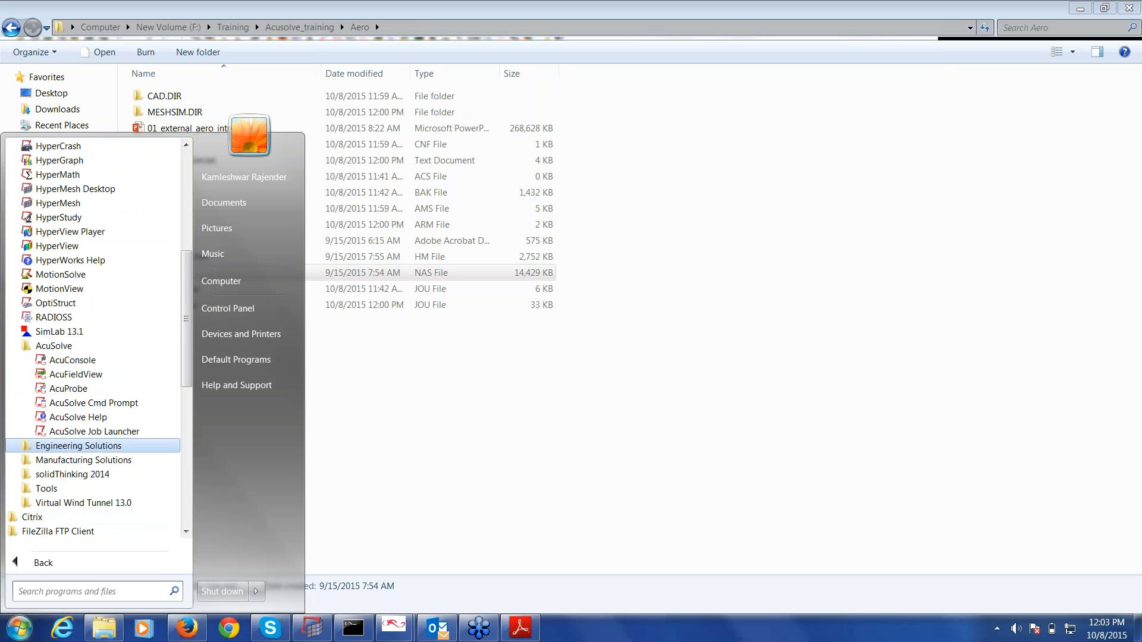
click(85, 375)
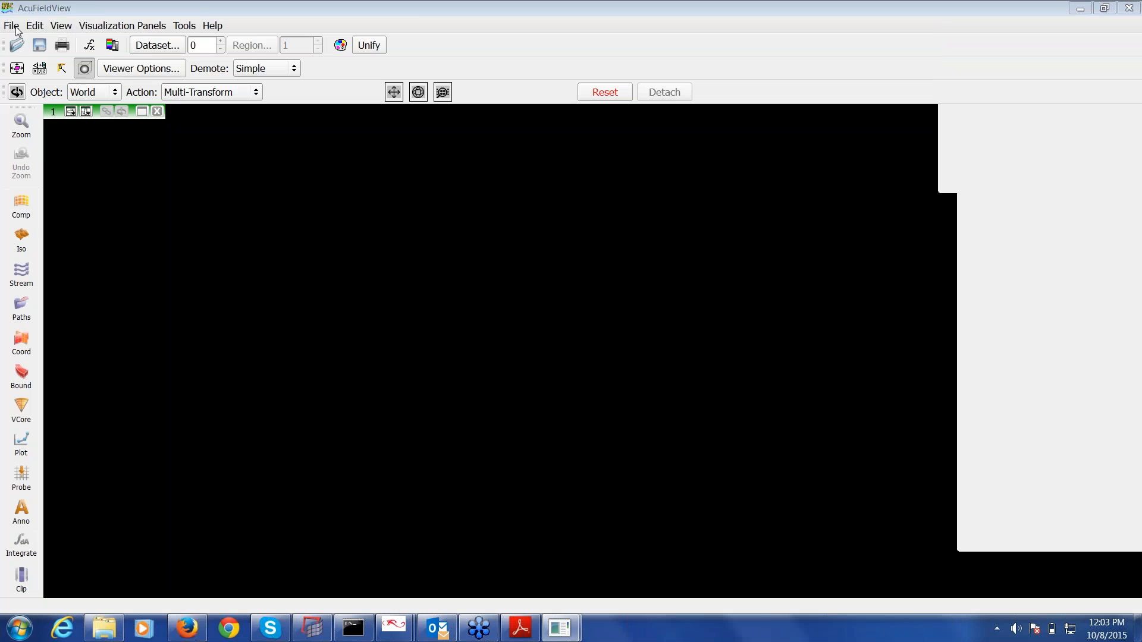
- Start reading AcuSolve grids and results data in Replace mode and browse to F:\Acusolve_CFD\Thaco\Aero_tutorial\CAR
click(10, 25)
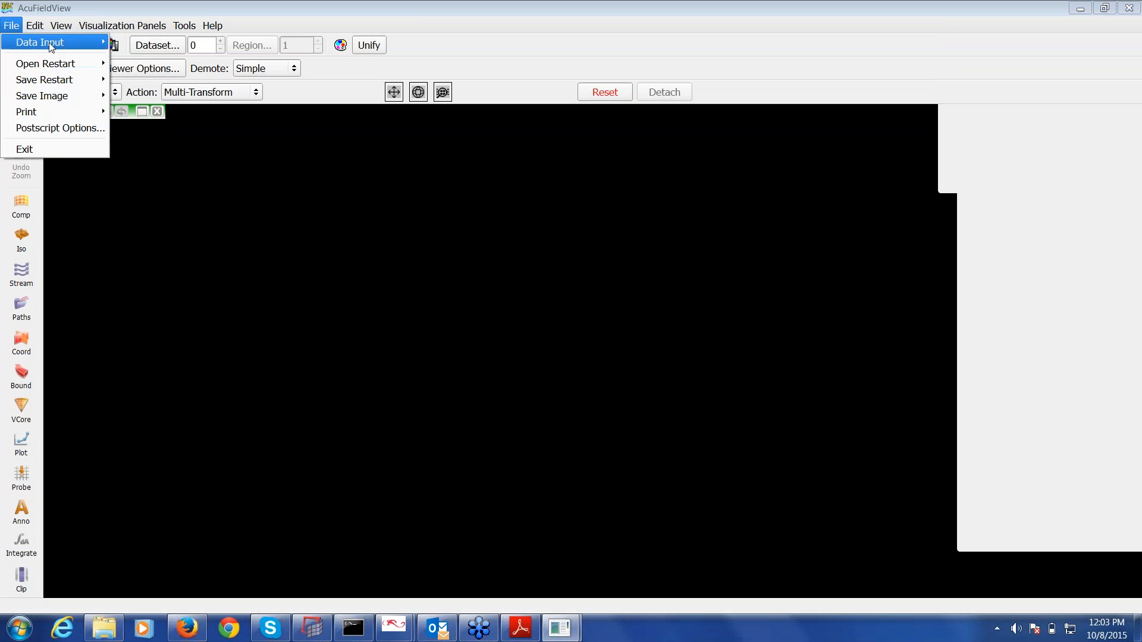
click(197, 149)
click(630, 306)
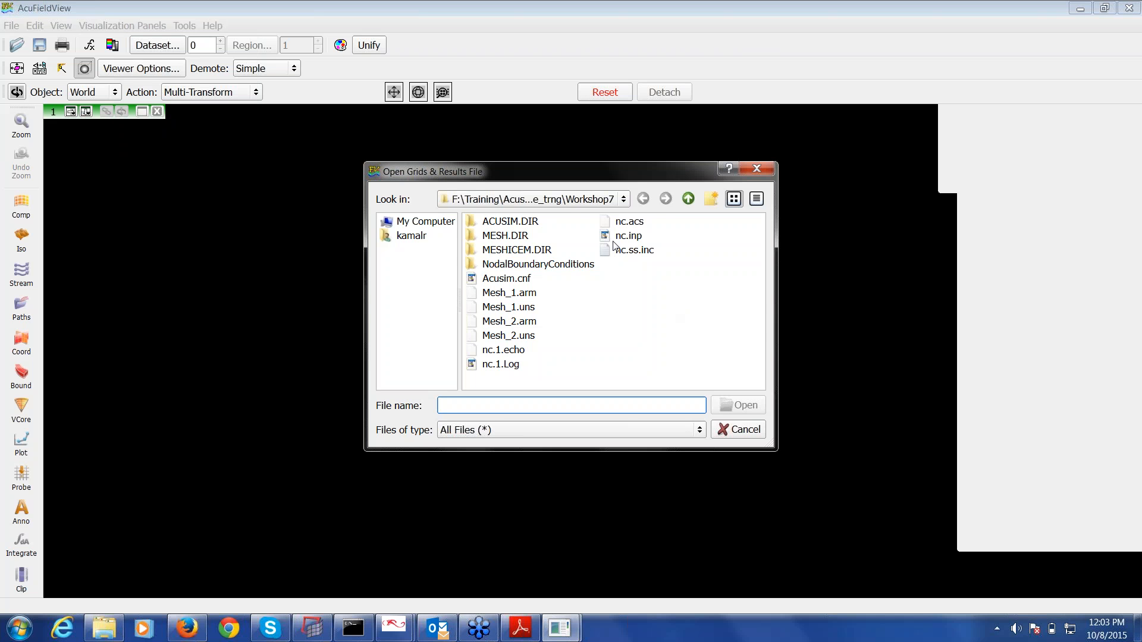
click(688, 200)
click(689, 200)
click(688, 199)
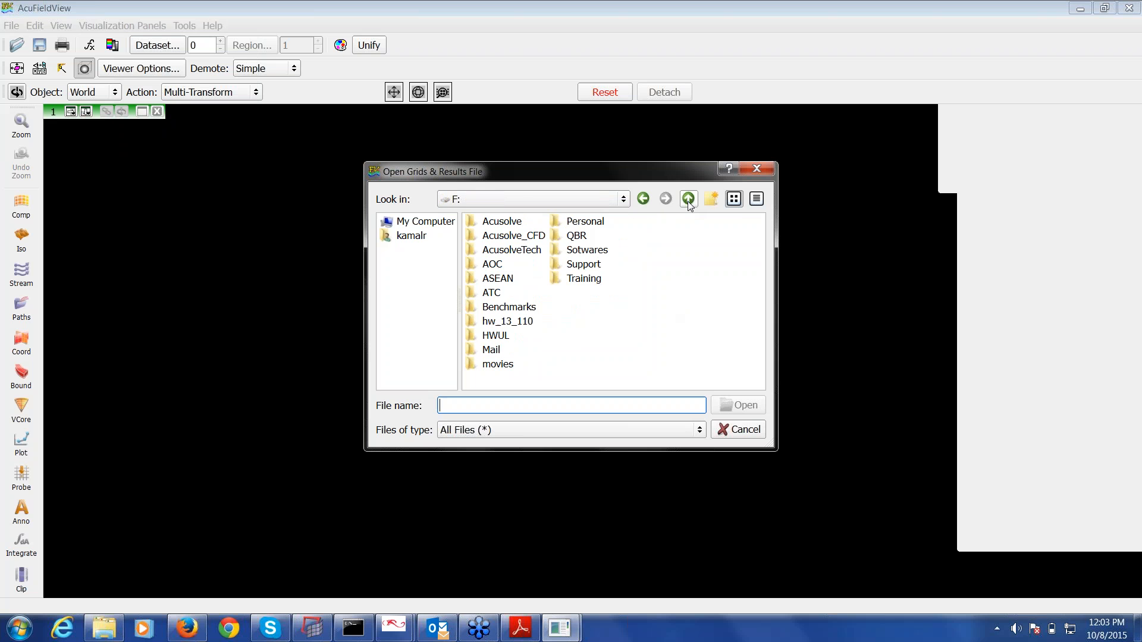
double_click(518, 237)
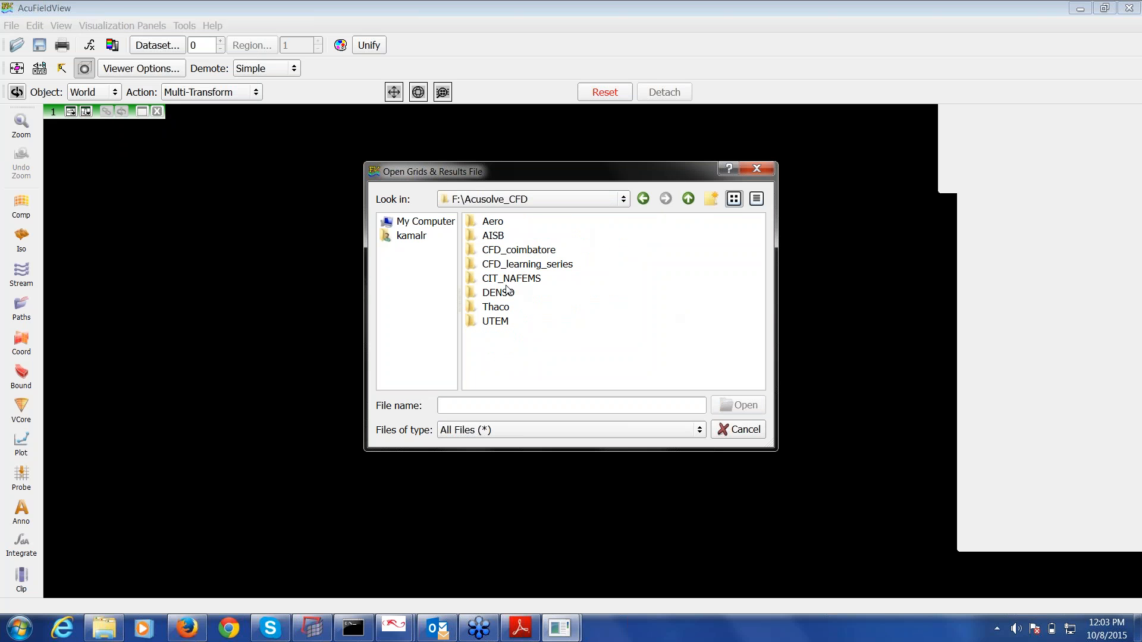
click(500, 309)
double_click(499, 309)
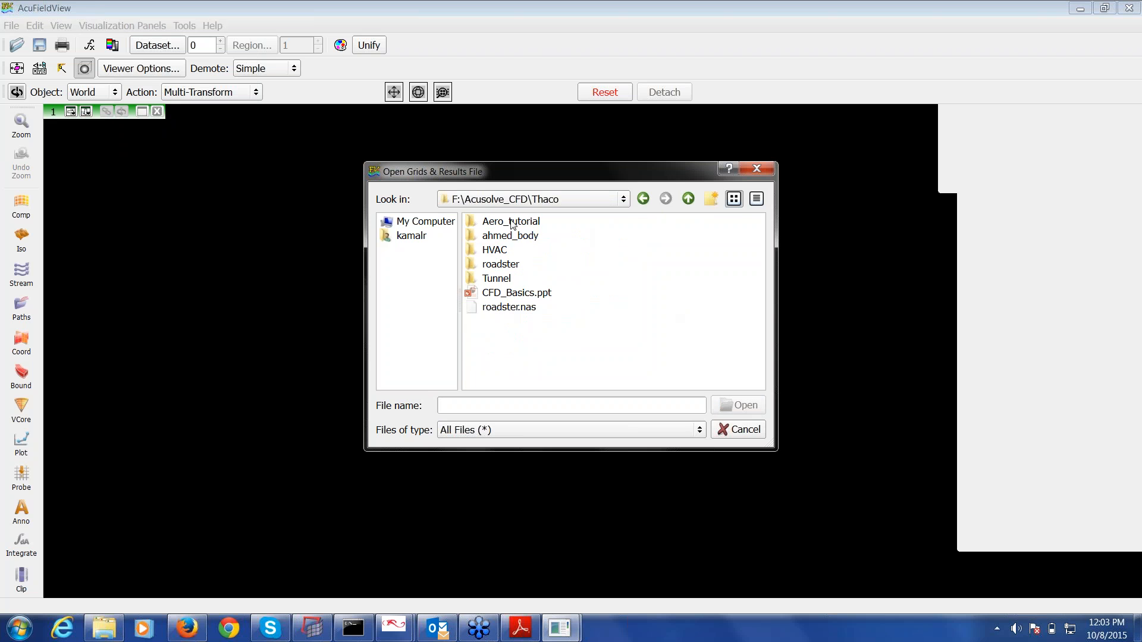
double_click(511, 222)
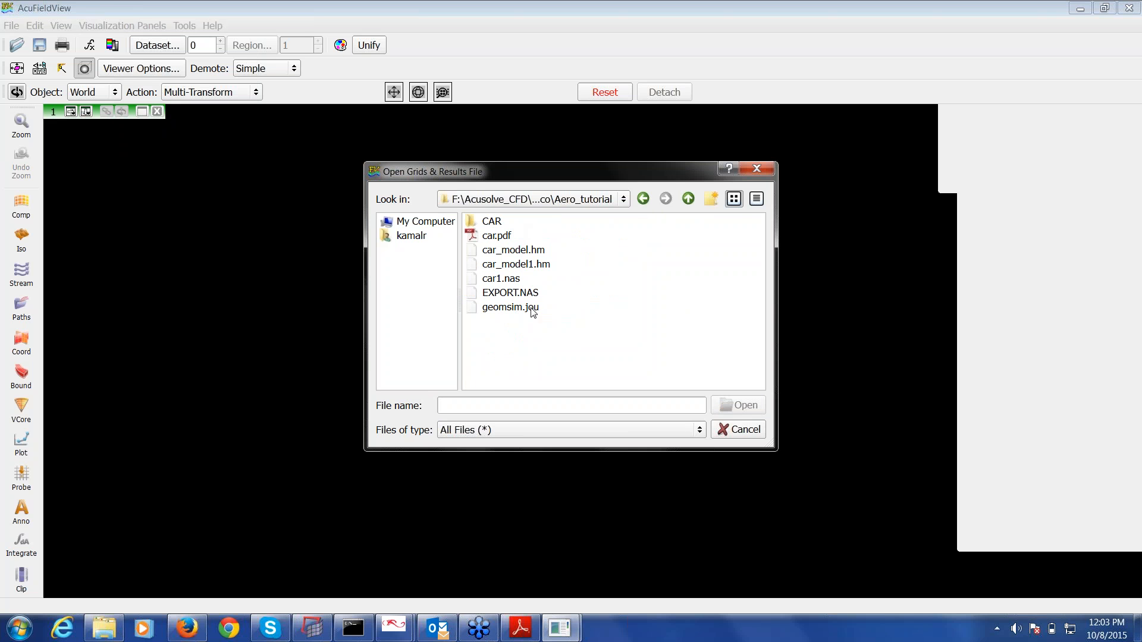
click(503, 223)
double_click(503, 225)
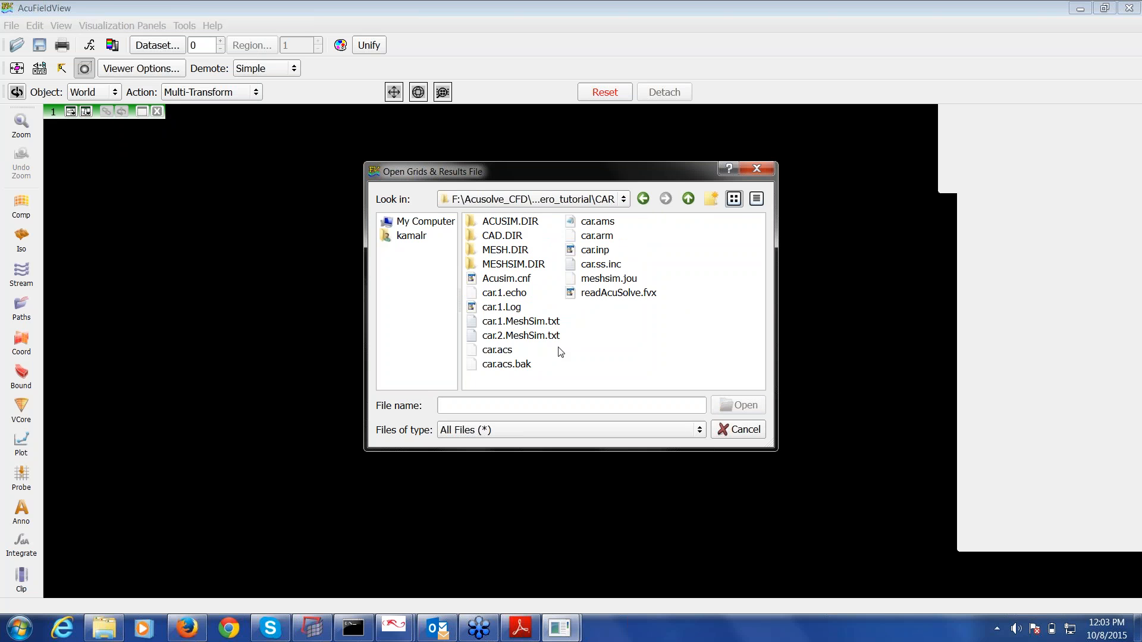
- Load car.1.Log with all result functions at time step 21 and close the direct reader
click(515, 307)
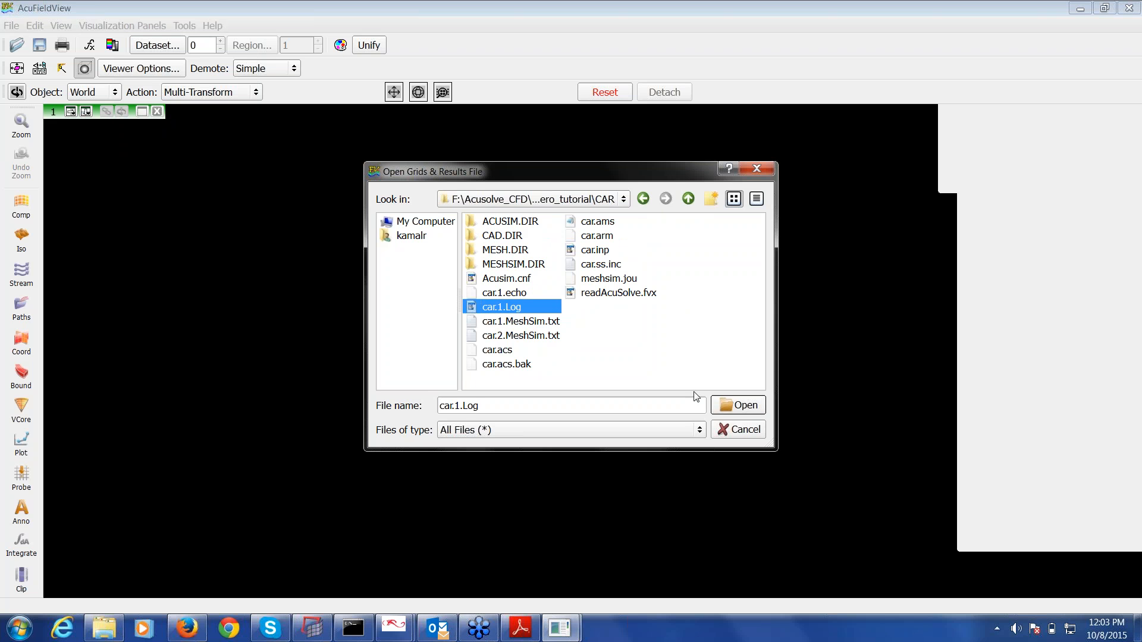
click(738, 409)
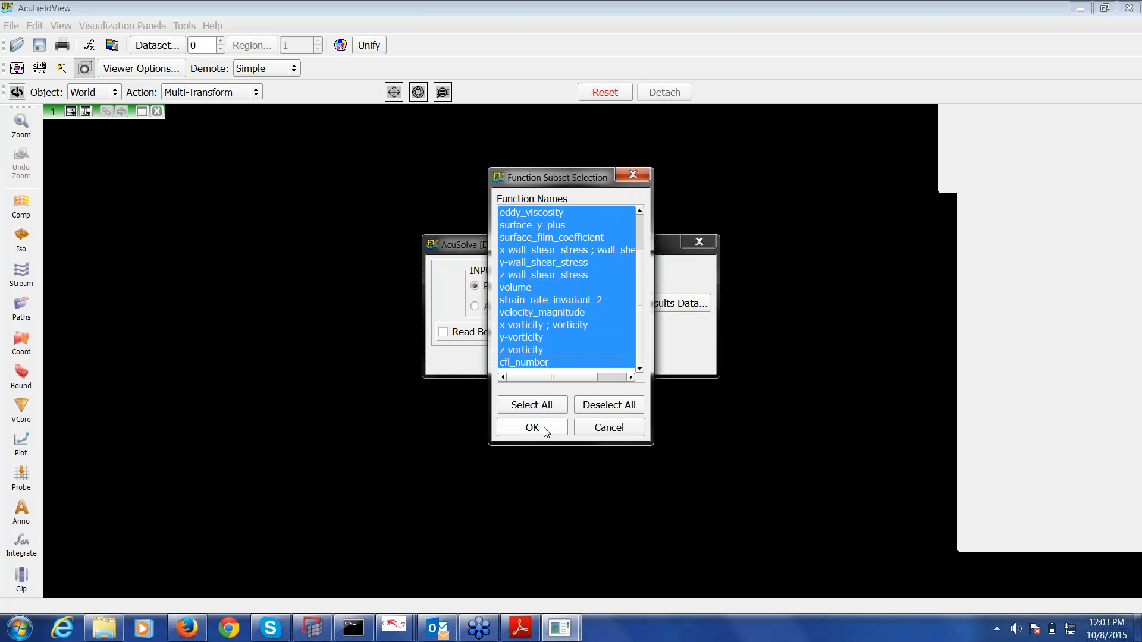
click(532, 427)
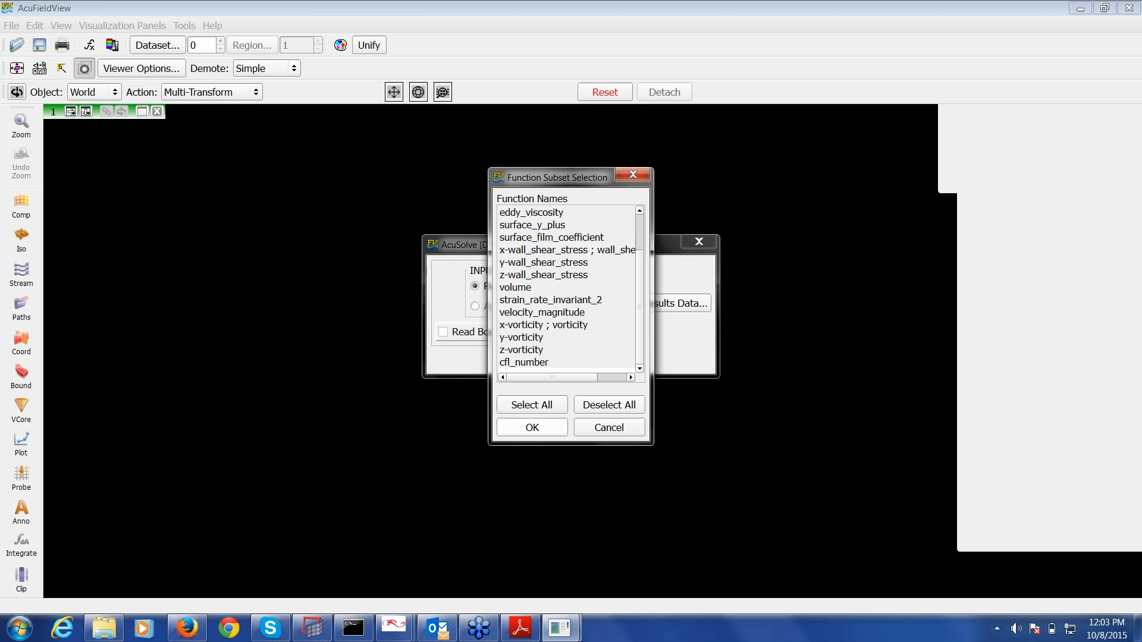
key(Return)
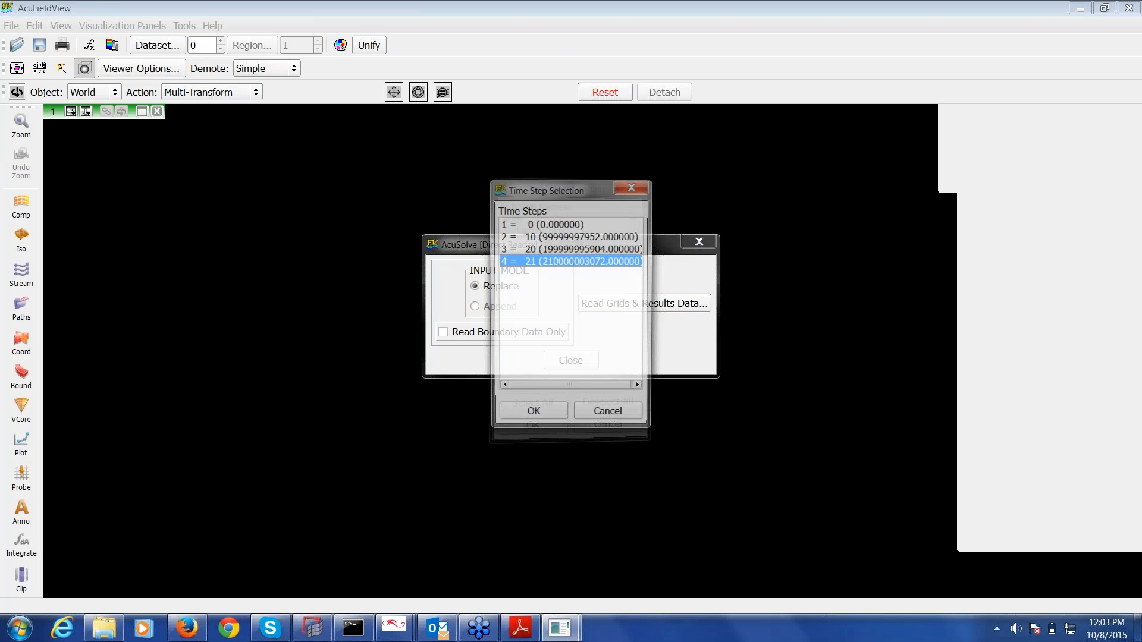
click(539, 416)
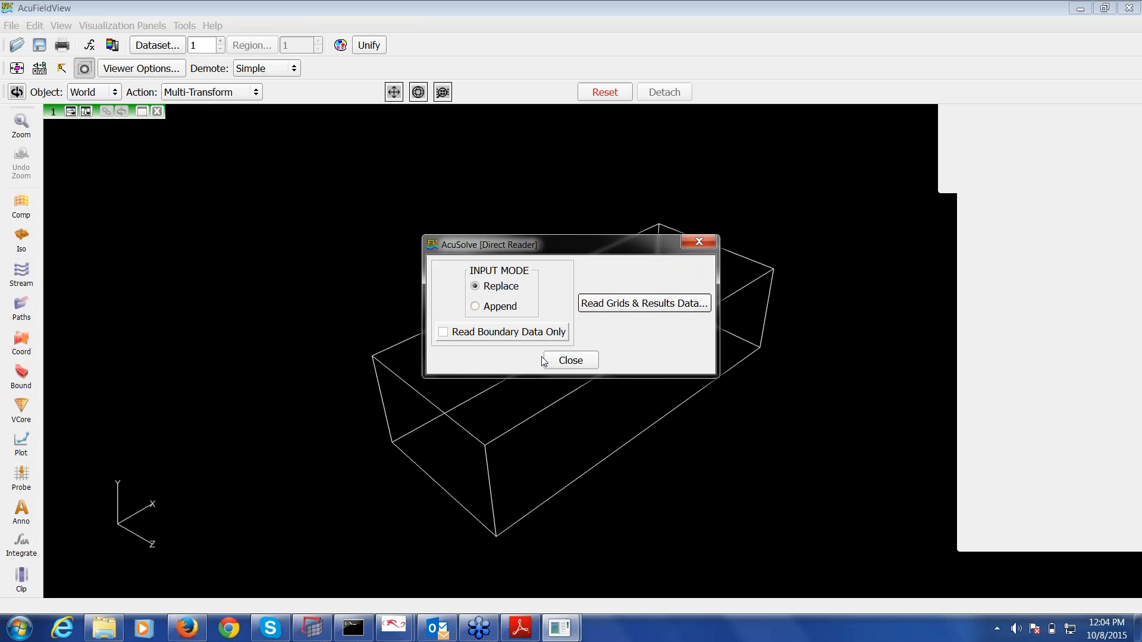
click(576, 364)
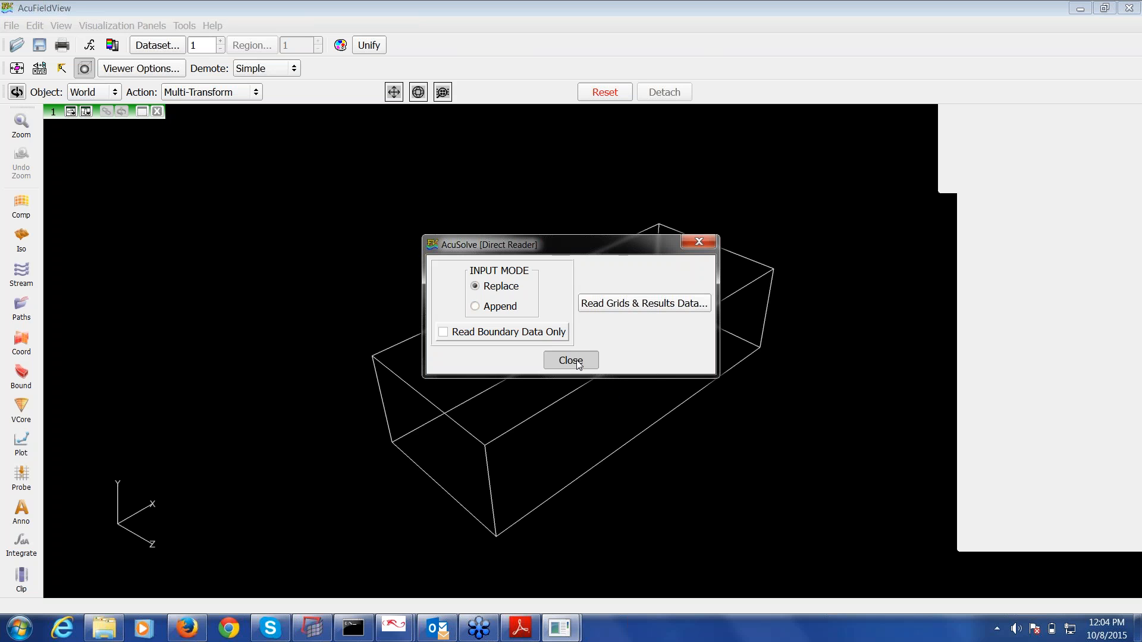
- Create a boundary surface for OSF: CAR and look at the car's mesh up close
click(21, 376)
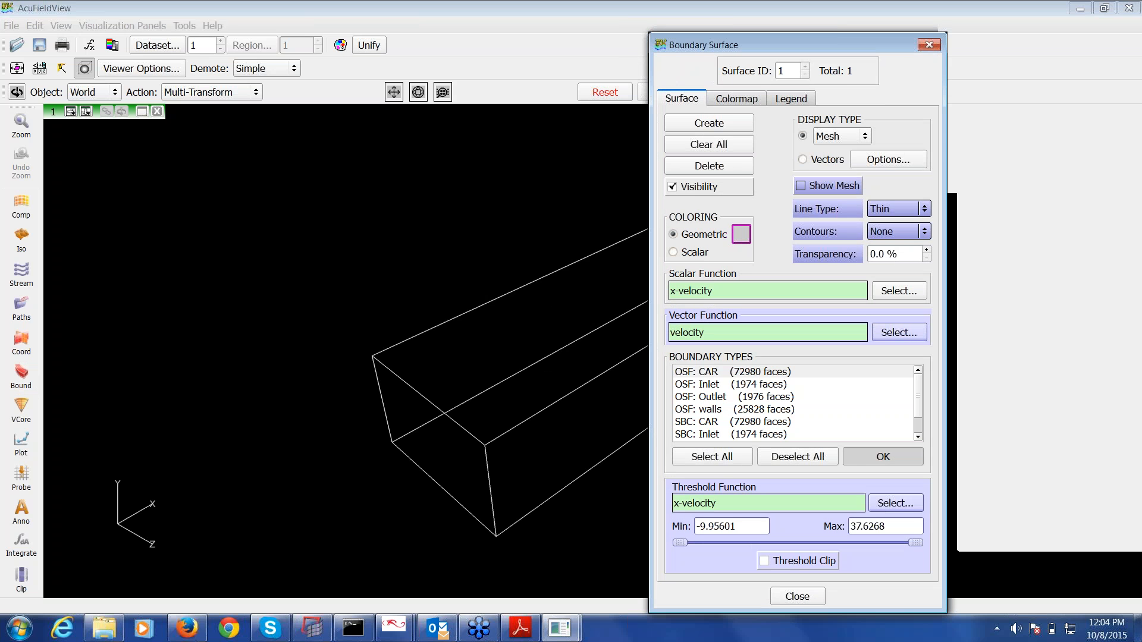
click(883, 456)
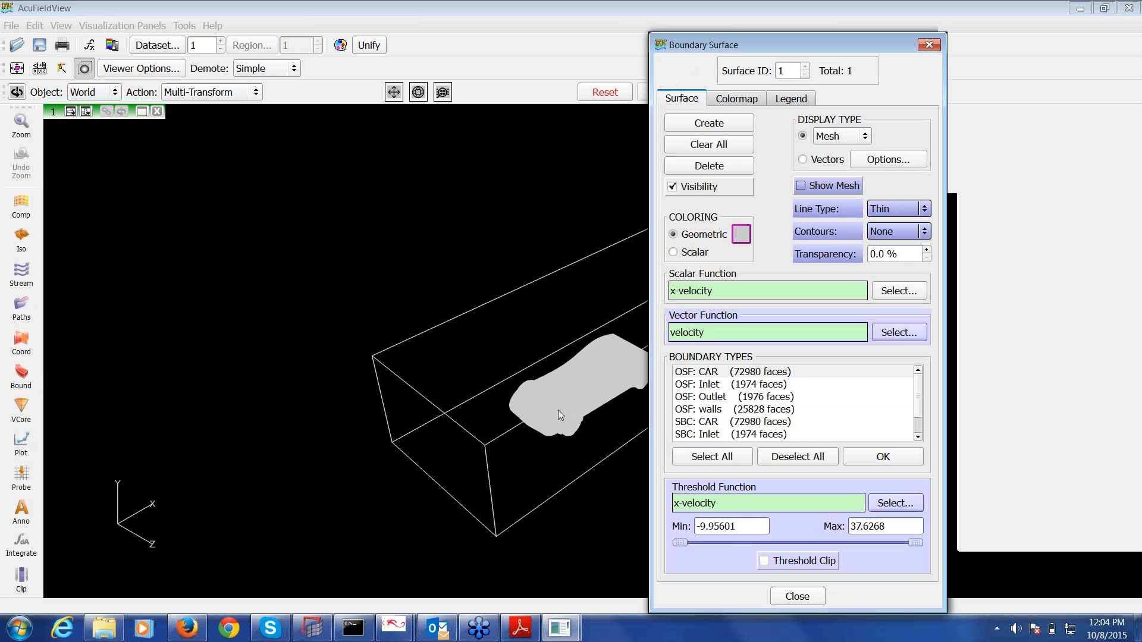
drag(558, 409, 580, 387)
right_drag(580, 387, 628, 361)
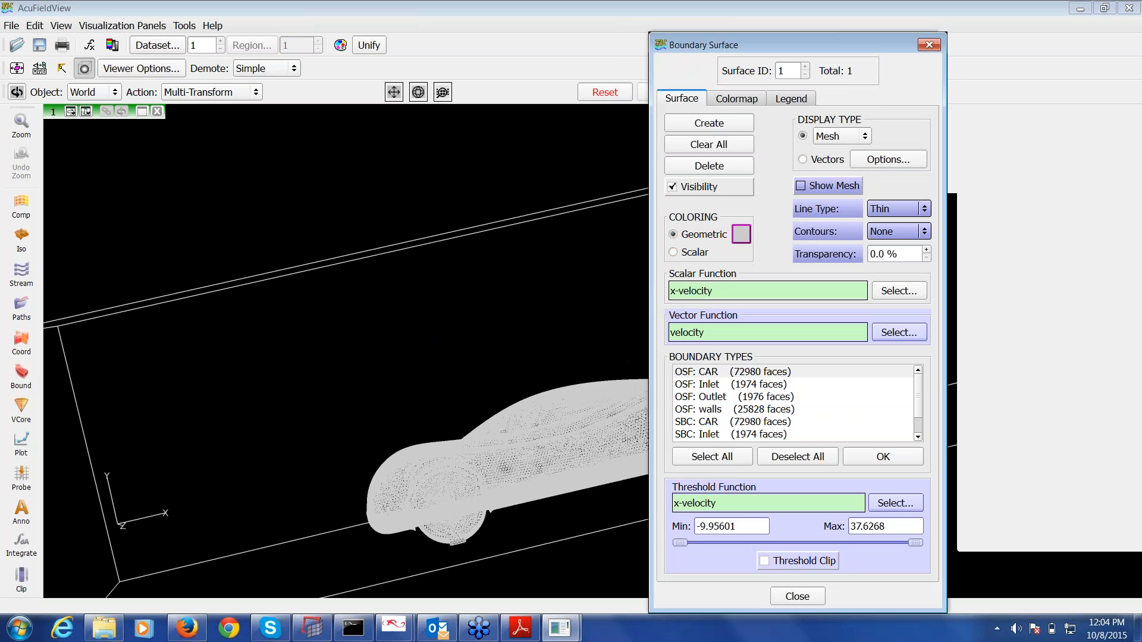
- Set the car surface's display type to Constant and show its mesh
click(840, 135)
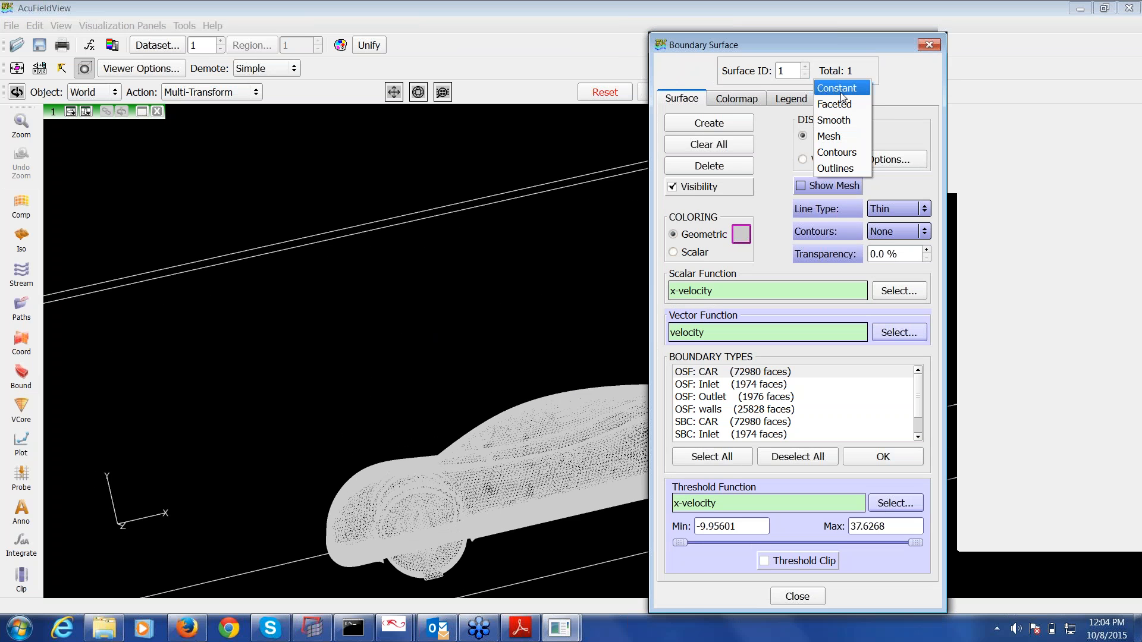
click(843, 89)
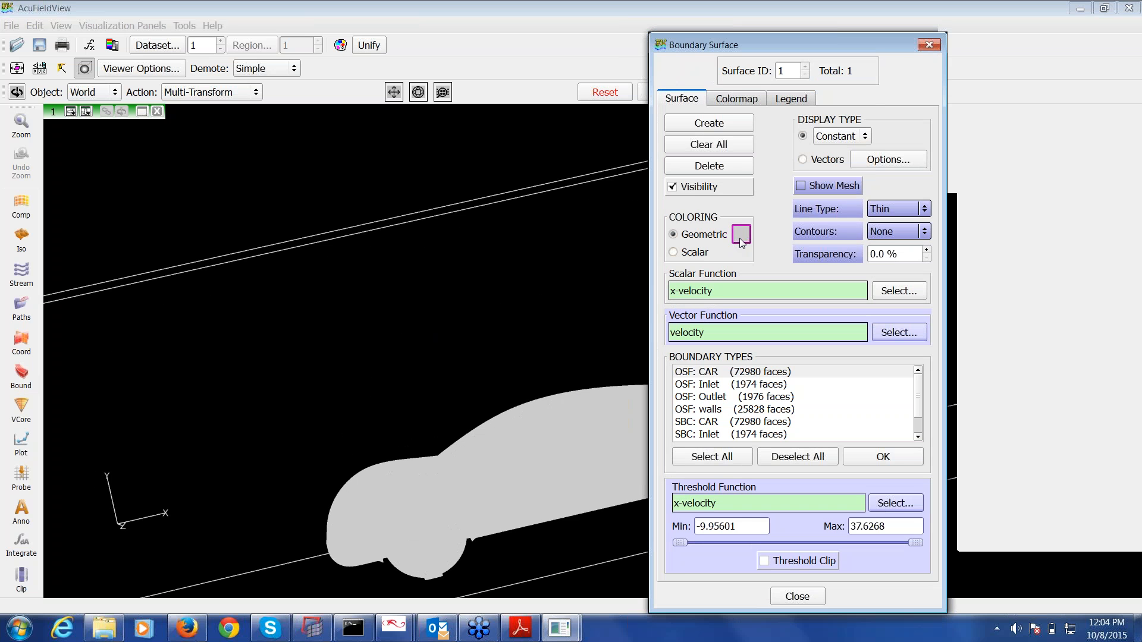
click(823, 189)
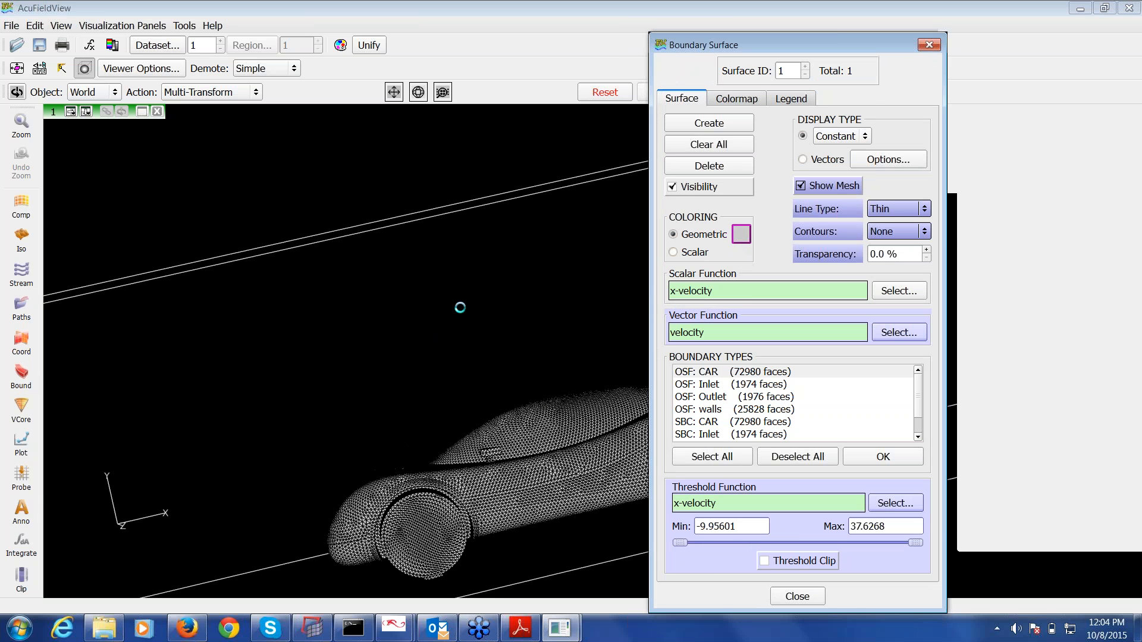
mouse_move(460, 308)
middle_down()
mouse_move(452, 303)
mouse_move(467, 328)
middle_up()
- Set the geometric colour of the car's boundary surface to yellow
click(741, 234)
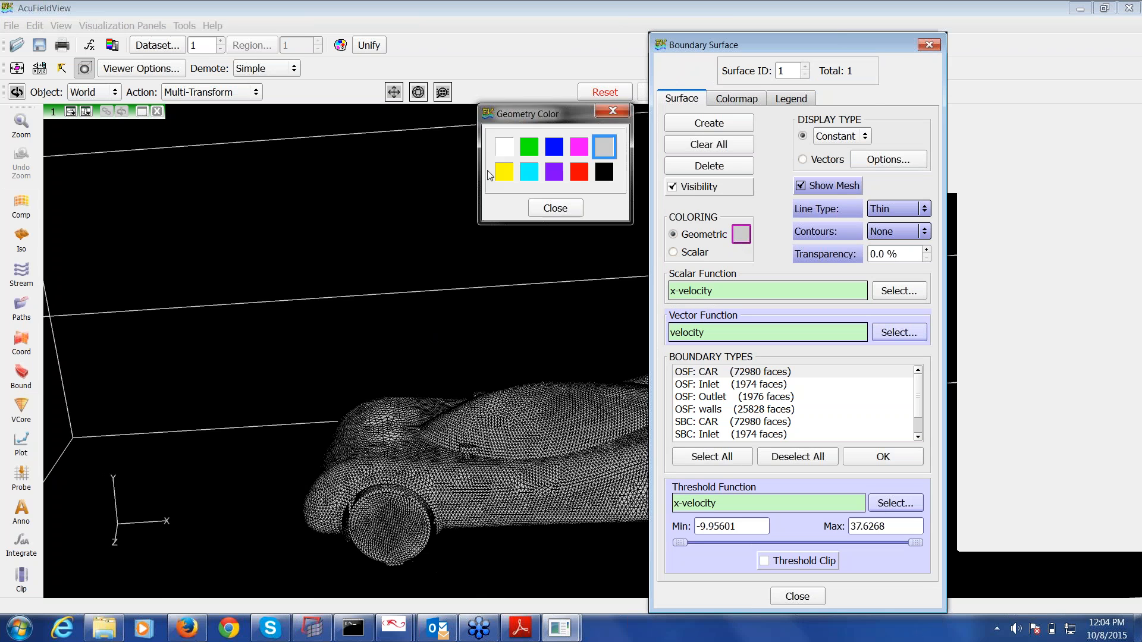
click(504, 171)
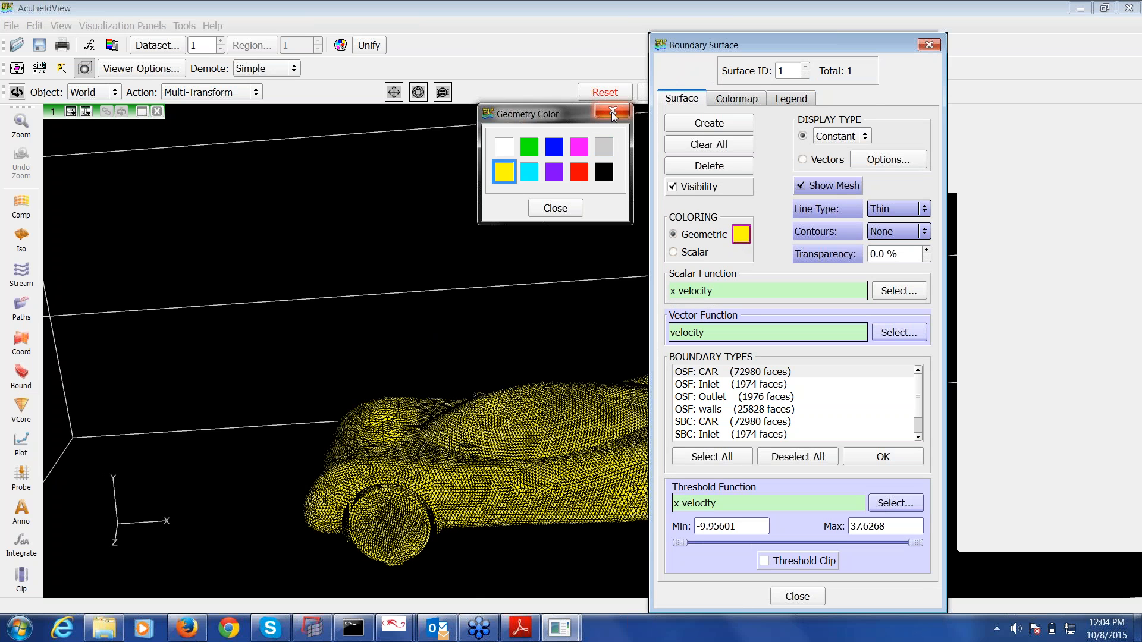
click(612, 111)
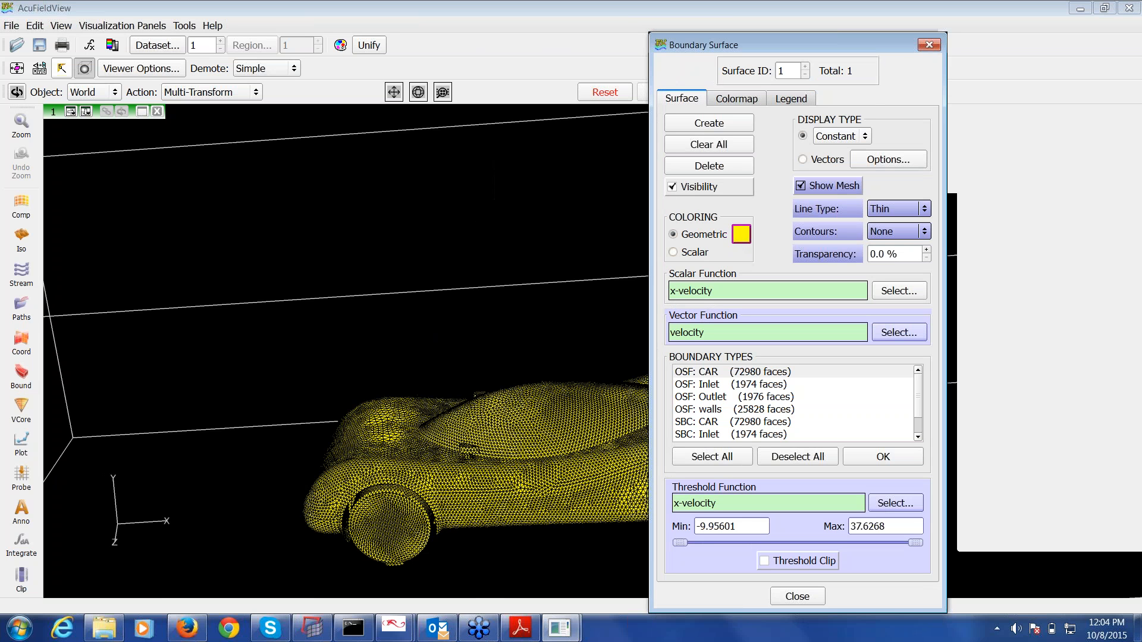
- Hide the outline box of the flow domain and view the car from the front side
click(91, 73)
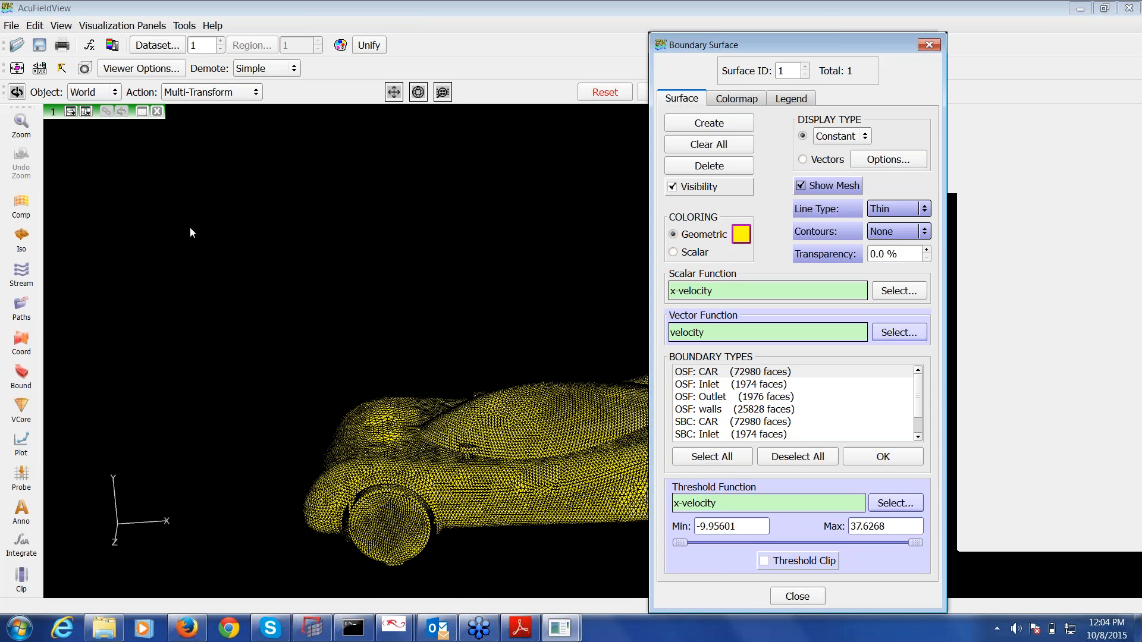
middle_drag(452, 470, 536, 466)
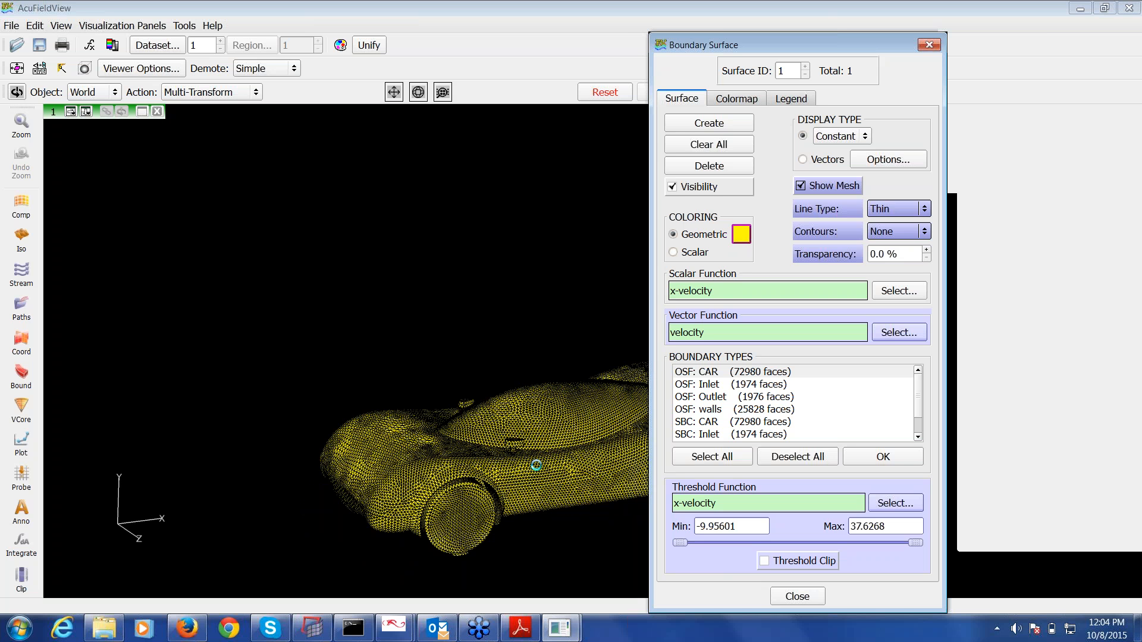
drag(536, 465, 557, 459)
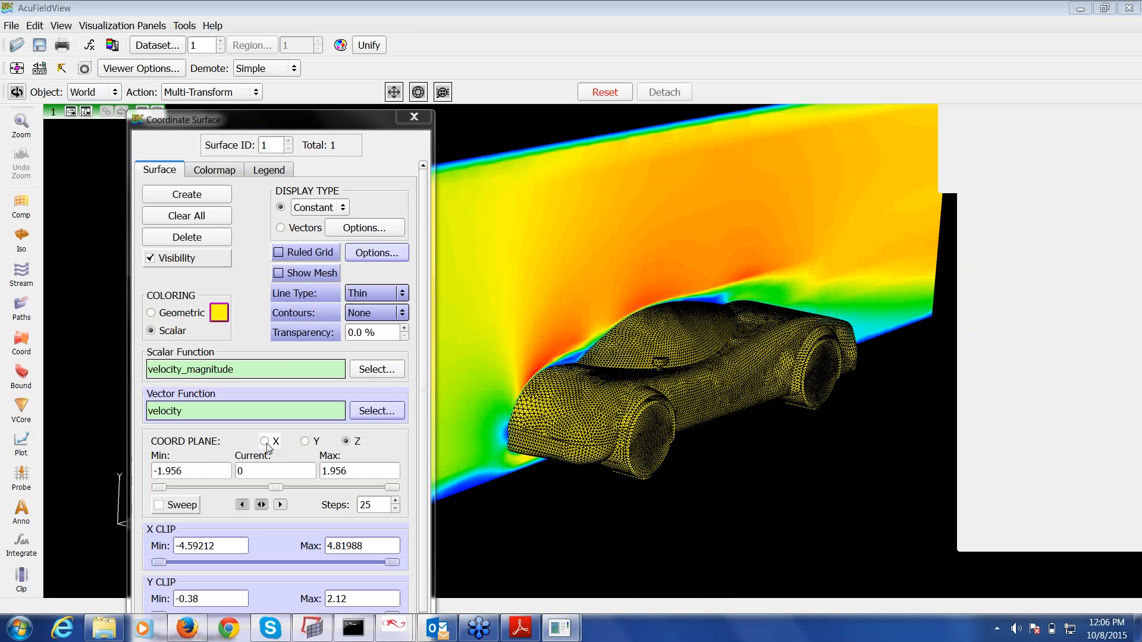
- Switch the velocity_magnitude coordinate surface to the X plane and sweep it along the car
click(265, 442)
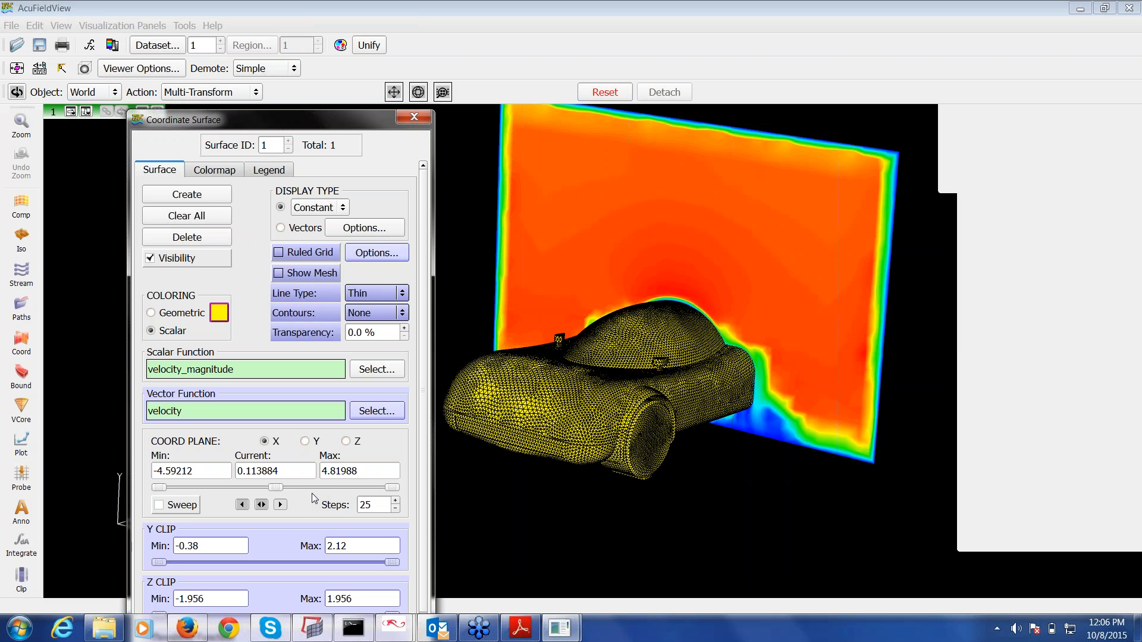
click(187, 508)
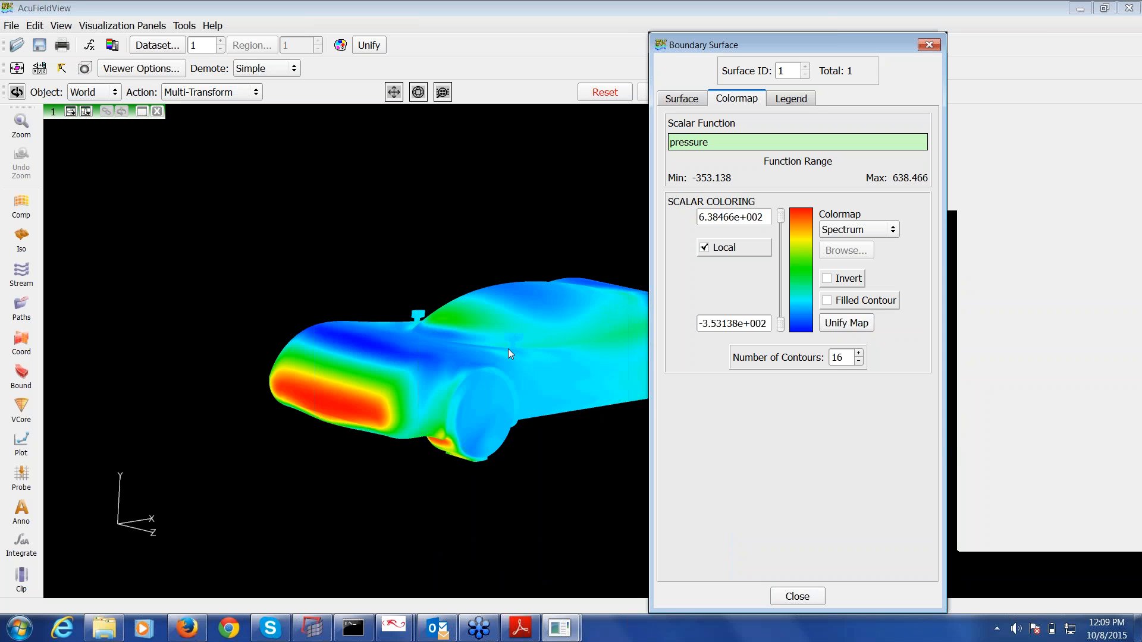
- Examine the pressure distribution on the car's surface from the side, underside and front
scroll(508, 348, up, 3)
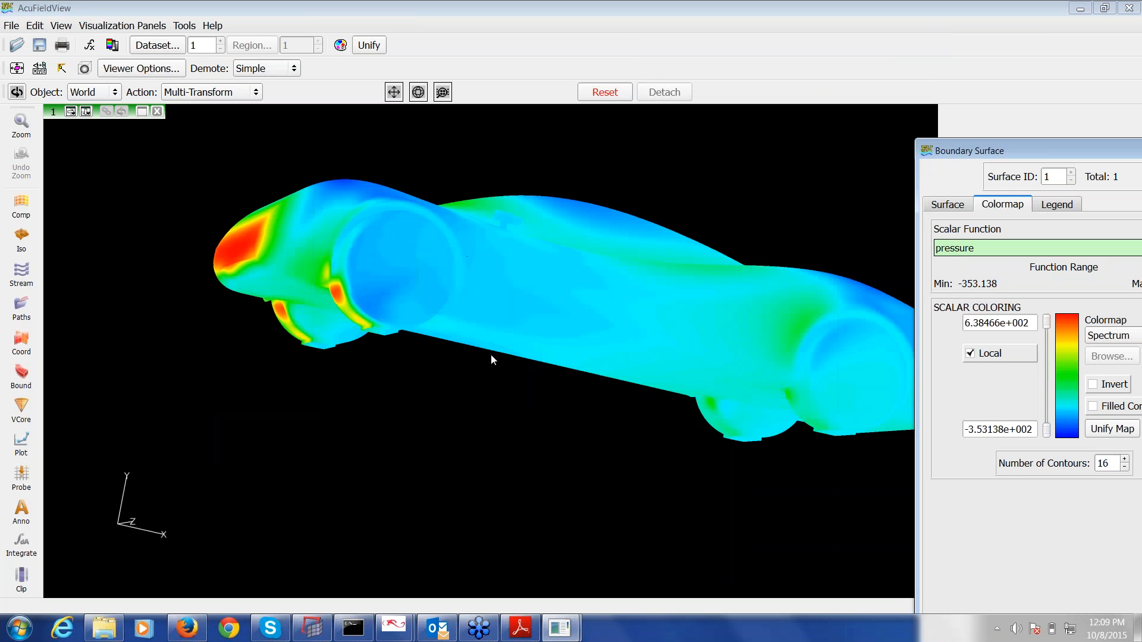
drag(491, 354, 536, 476)
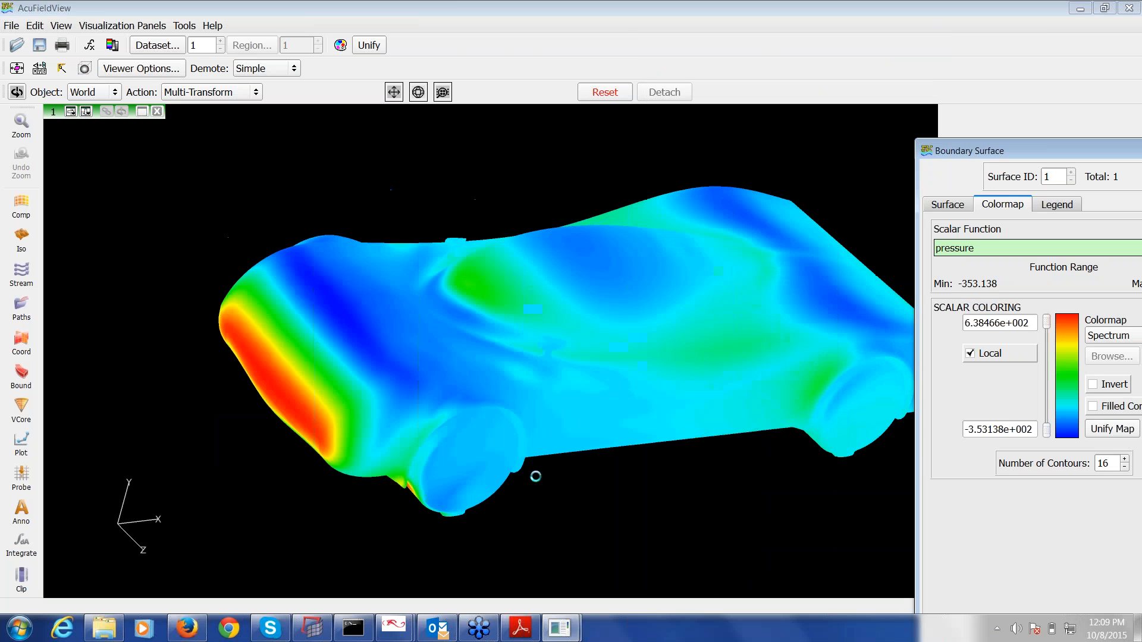
middle_drag(481, 327, 491, 305)
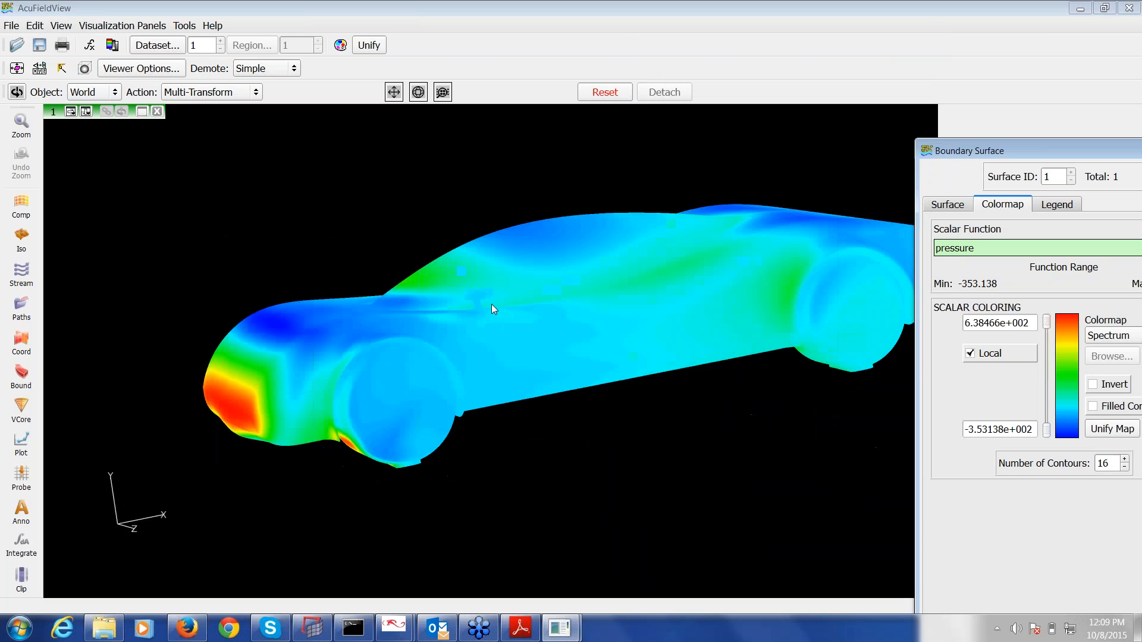
drag(492, 305, 576, 400)
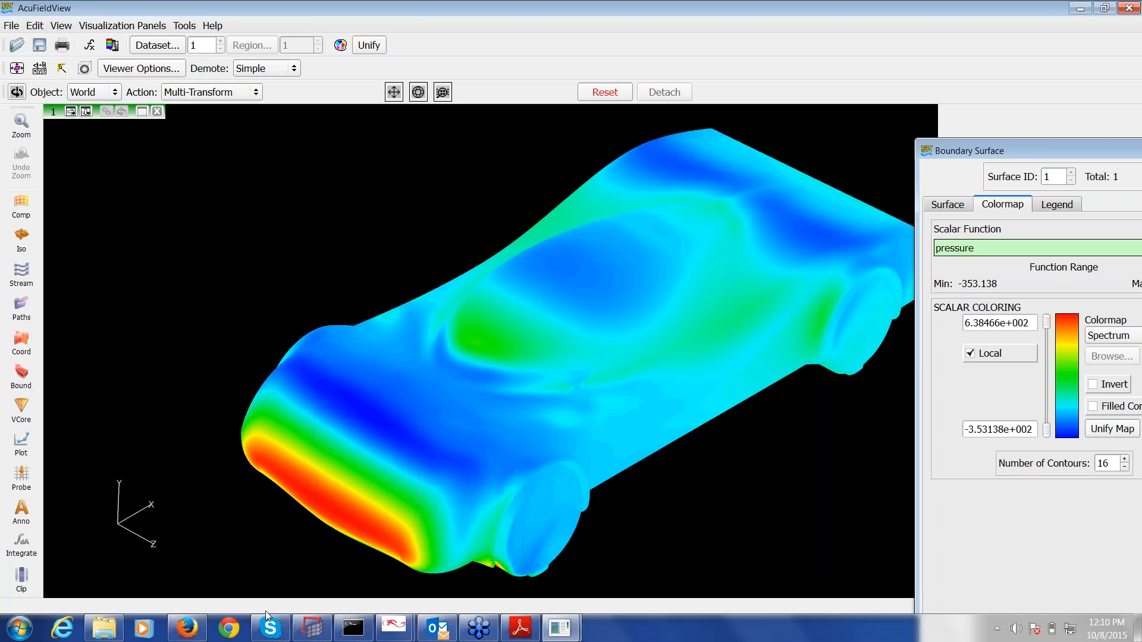
- Launch AcuProbe from the AcuSolve programs of Altair HyperWorks 13.0 (64-bit)
click(15, 634)
click(44, 563)
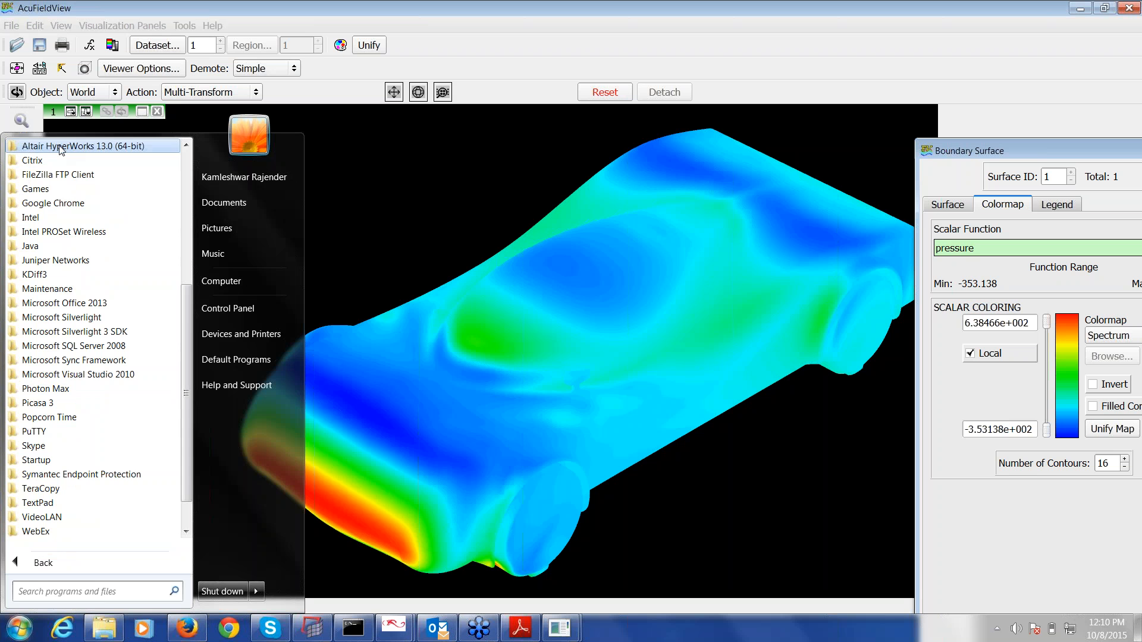
click(62, 146)
click(54, 388)
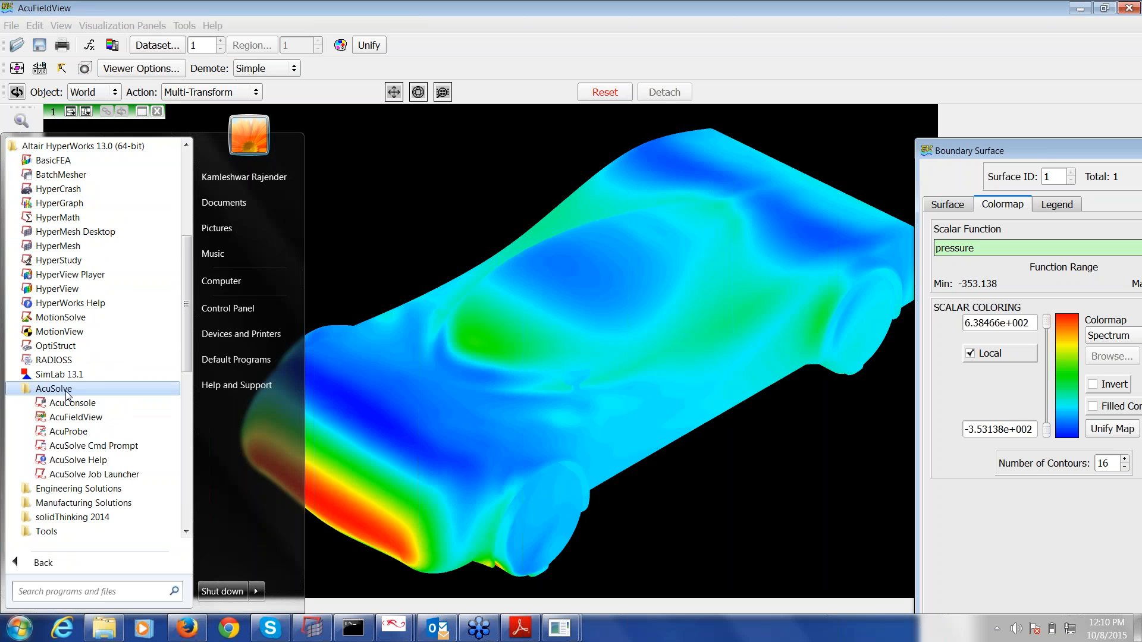
click(85, 435)
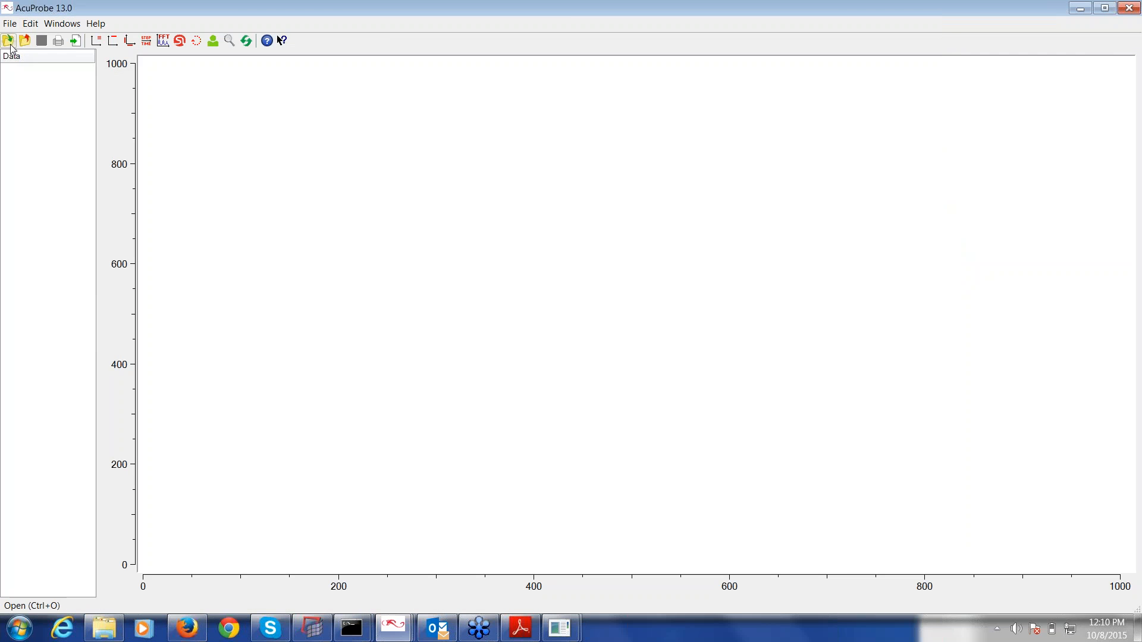
- Open the solver log car.1.Log from the car folder under F:\Acusolve_CFD\Thaco\Aero_tutorial
click(9, 41)
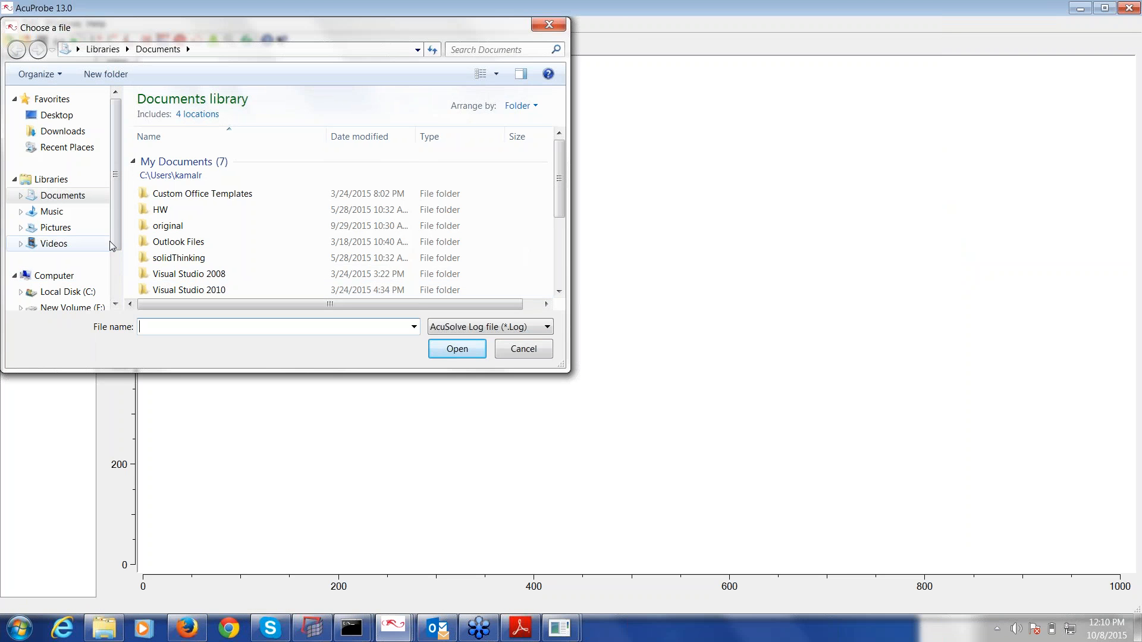
scroll(110, 253, down, 1)
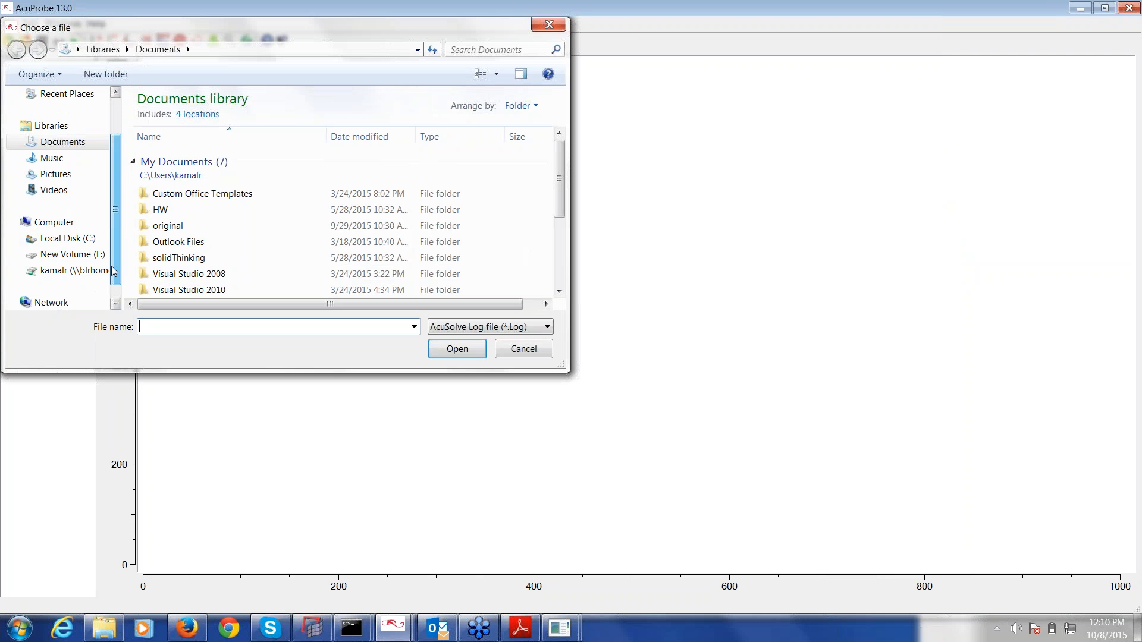
click(65, 254)
scroll(173, 210, down, 1)
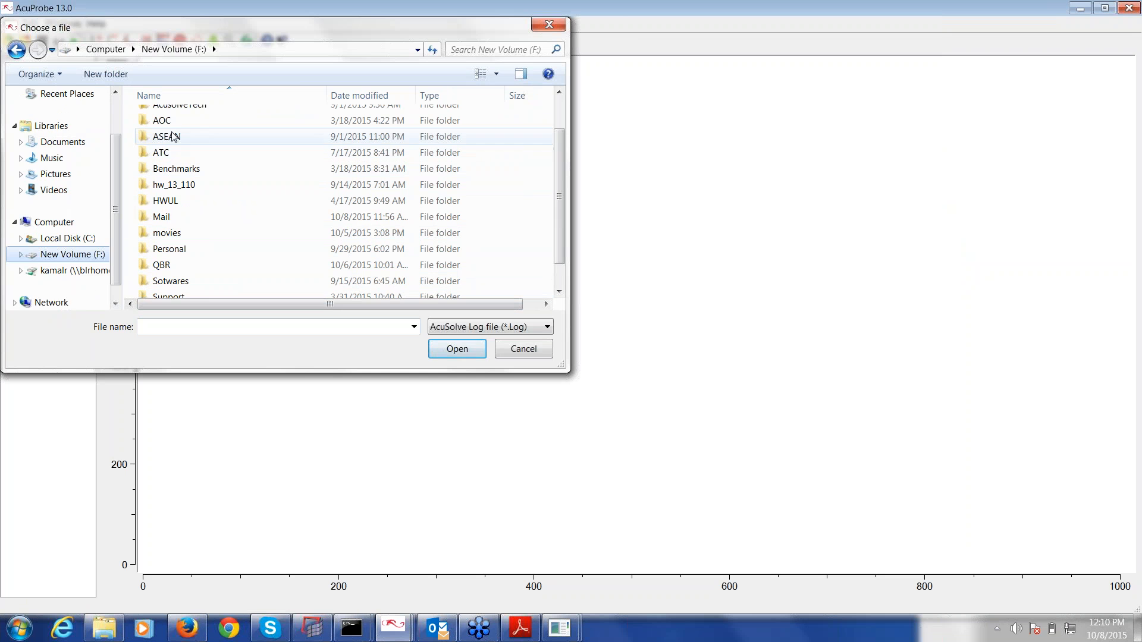
click(236, 167)
scroll(234, 161, up, 1)
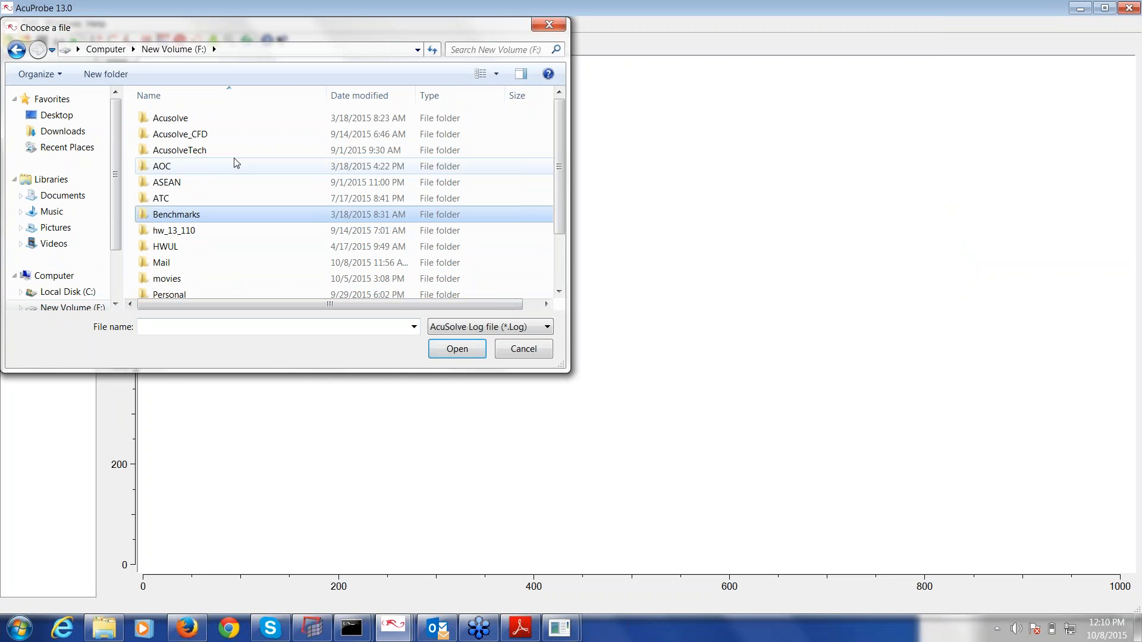
double_click(193, 136)
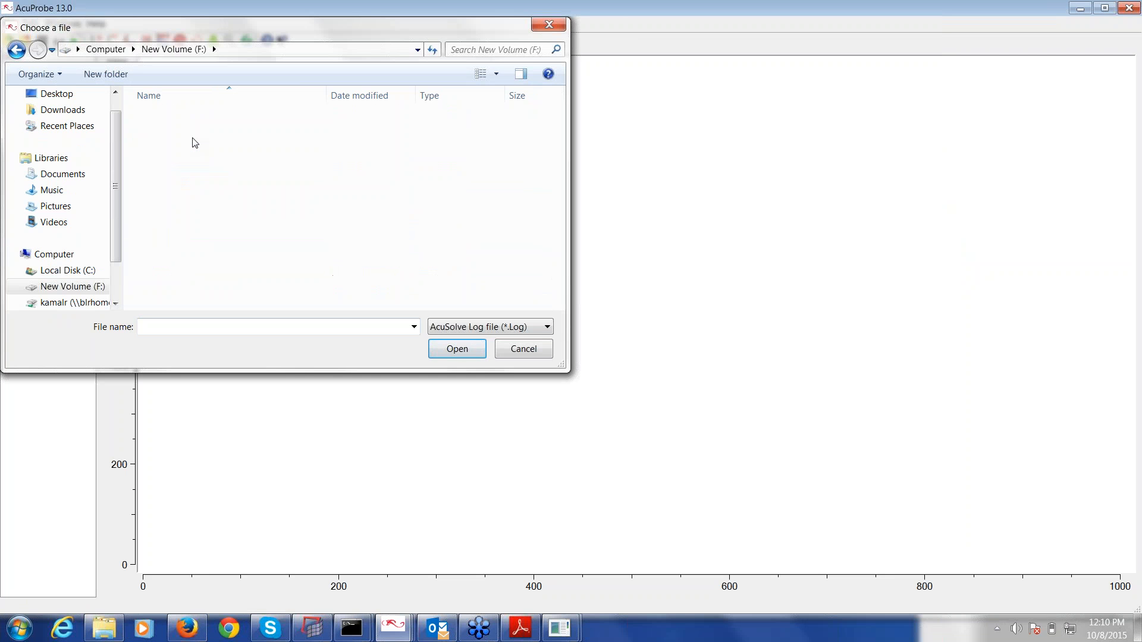
double_click(192, 188)
double_click(170, 118)
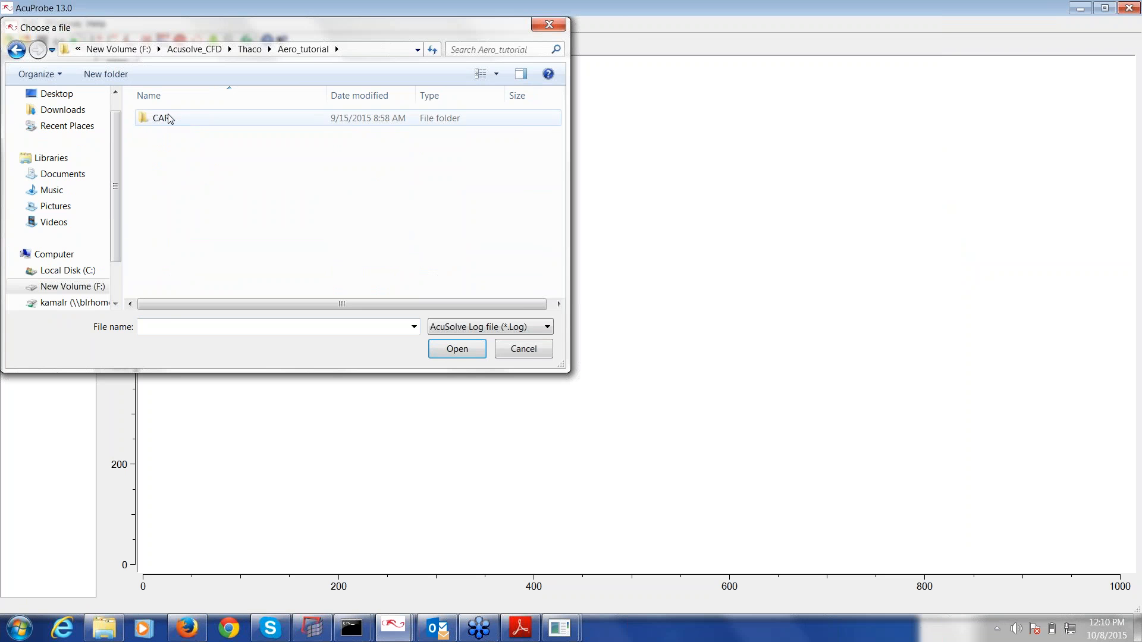
double_click(168, 118)
click(170, 182)
click(443, 354)
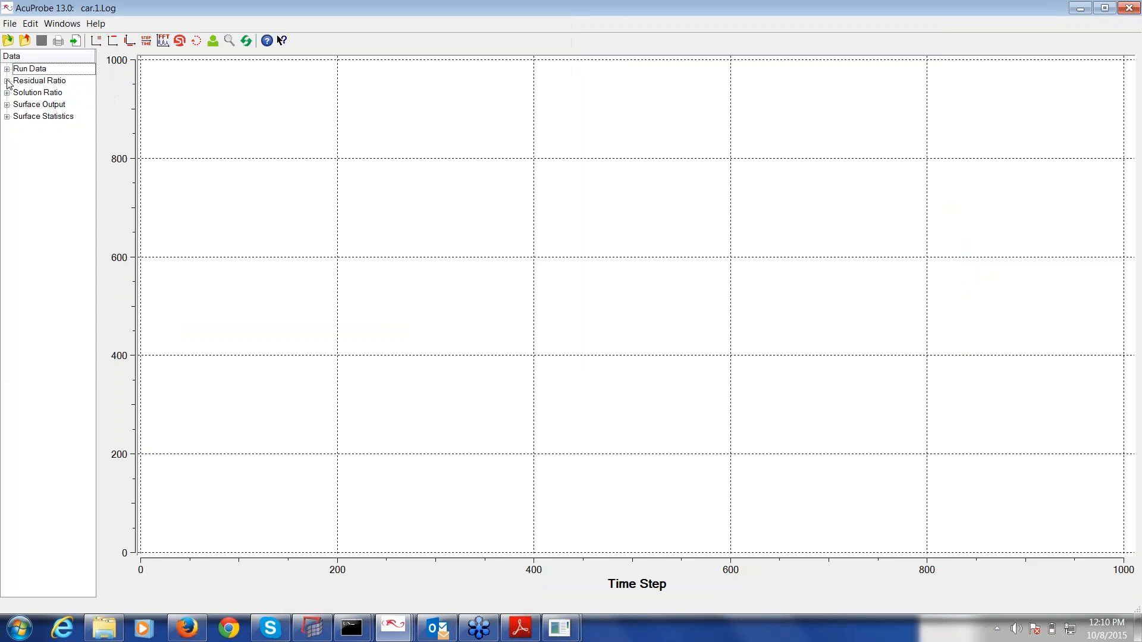
- Plot the final residual ratios of pressure and velocity
click(7, 81)
click(19, 105)
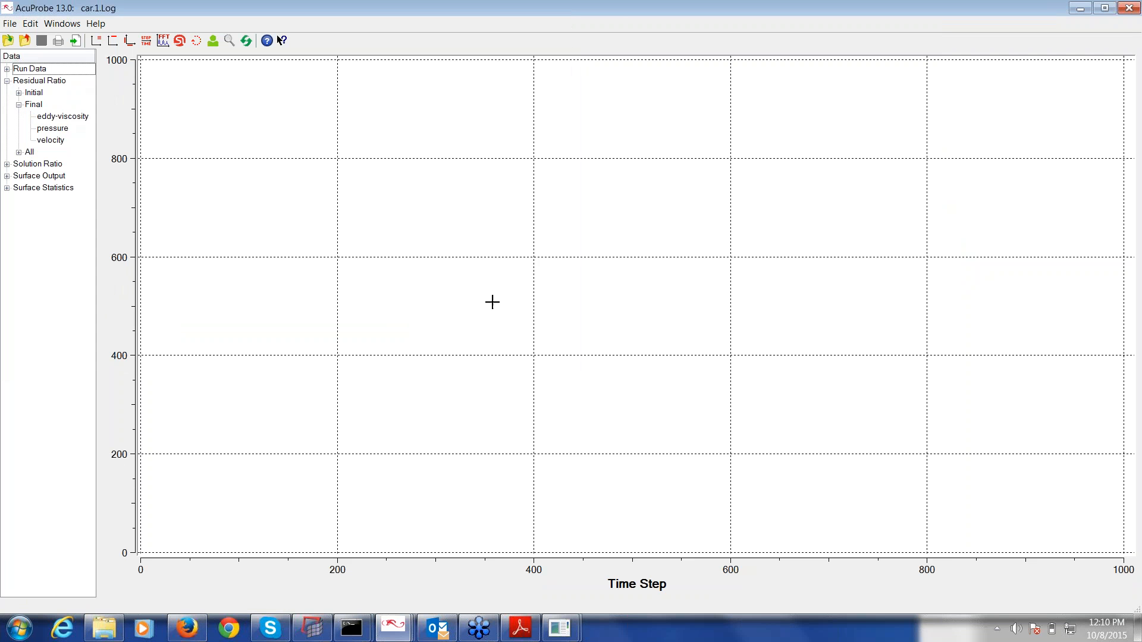
click(53, 132)
right_click(53, 132)
click(78, 139)
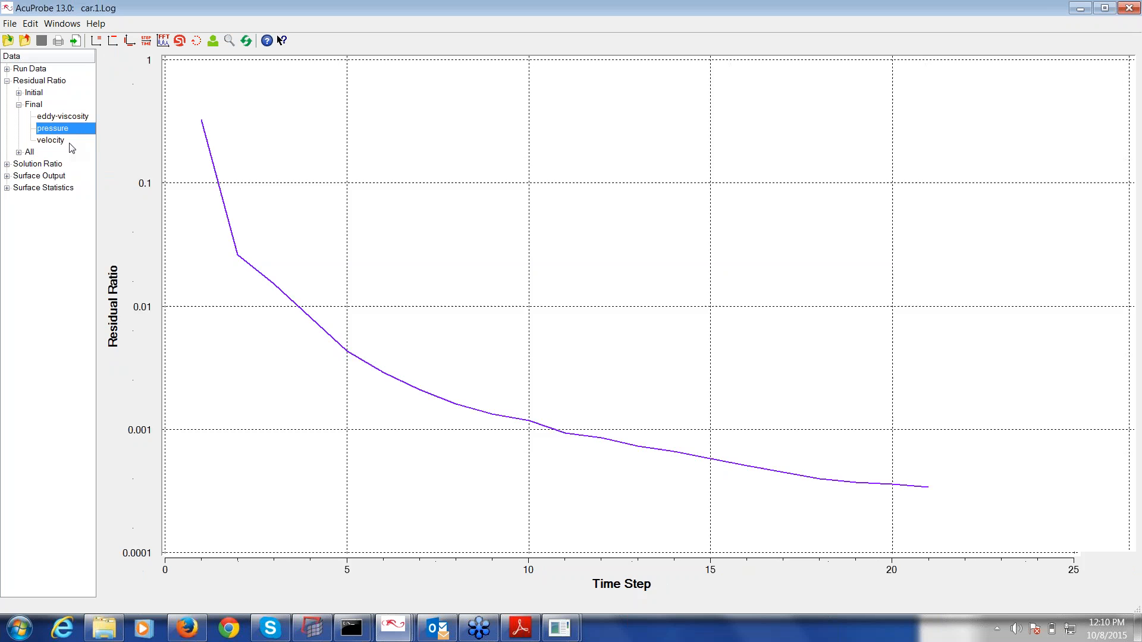
right_click(54, 142)
click(84, 152)
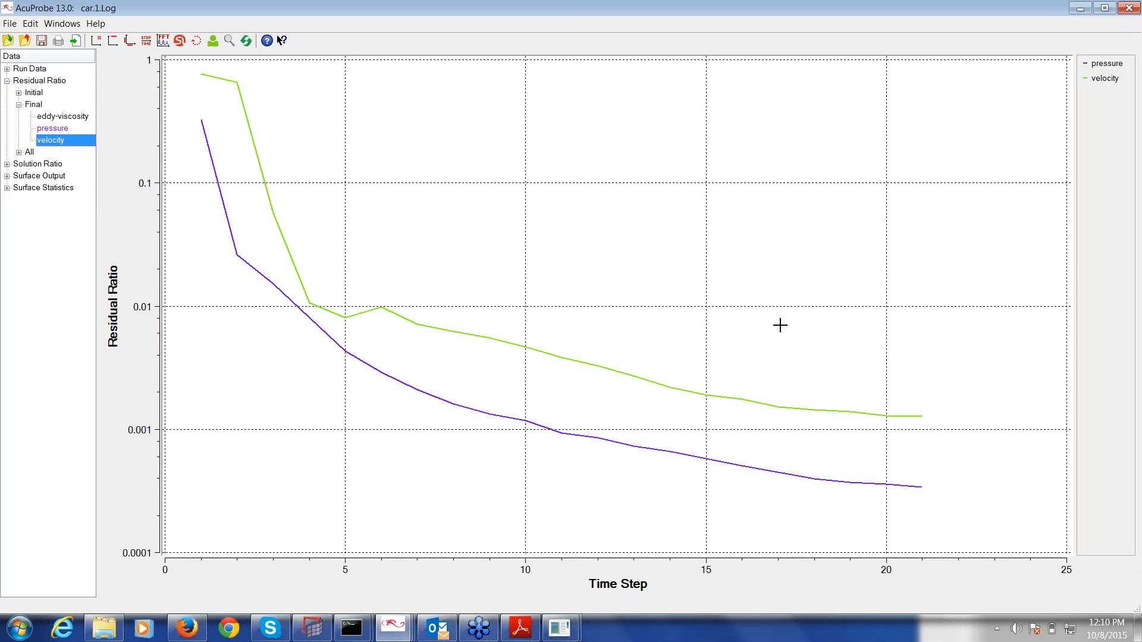
- Check the velocity residual curve at its last time step
drag(555, 6, 538, 73)
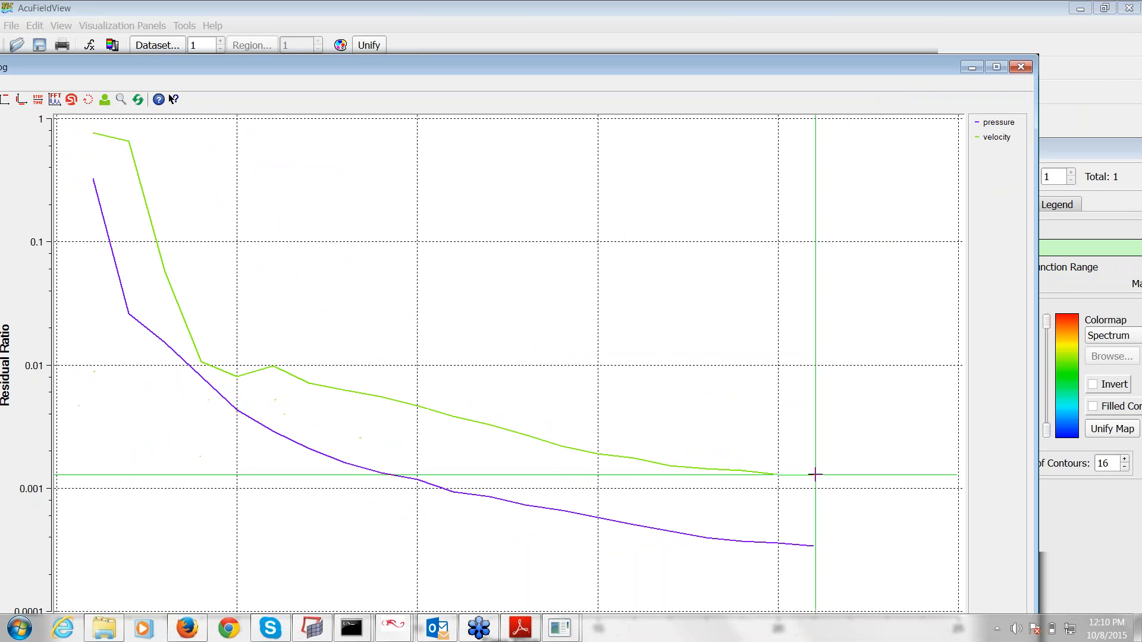
double_click(685, 70)
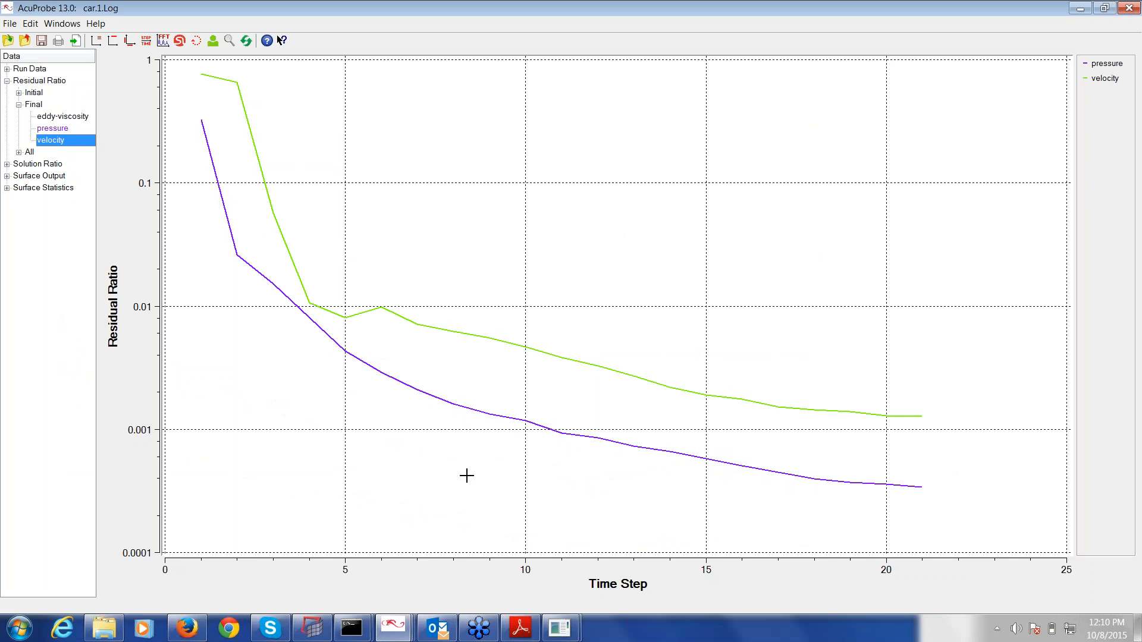
click(918, 416)
- Open the presentation 01_external_aero_intro.pptx and review the drag force formula on slide 5, Aerodynamic forces
click(108, 628)
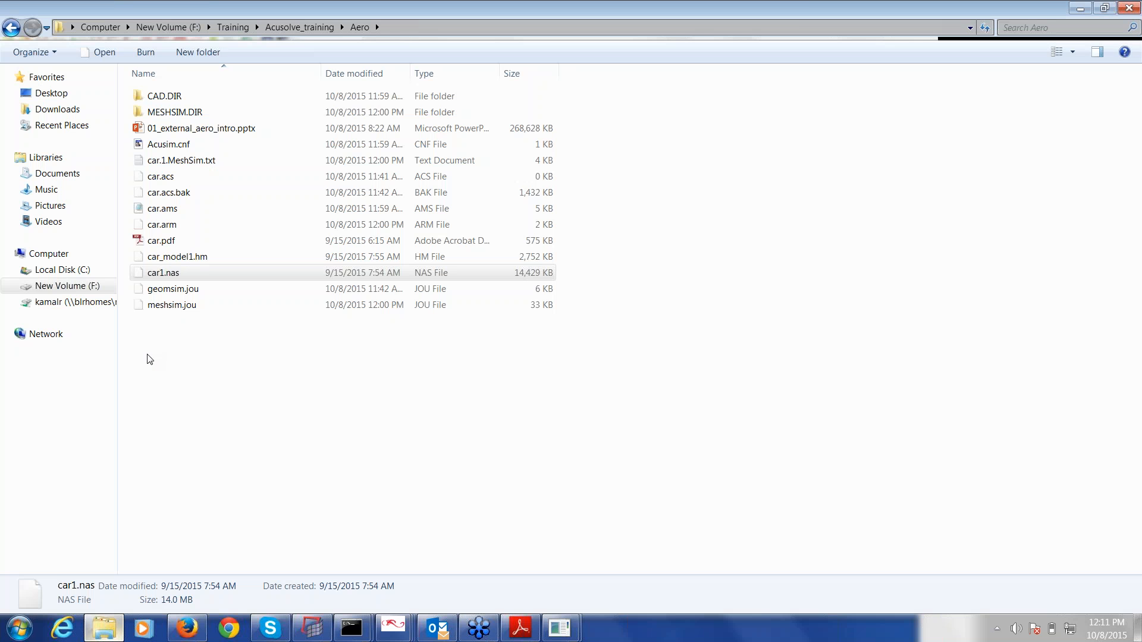
double_click(201, 128)
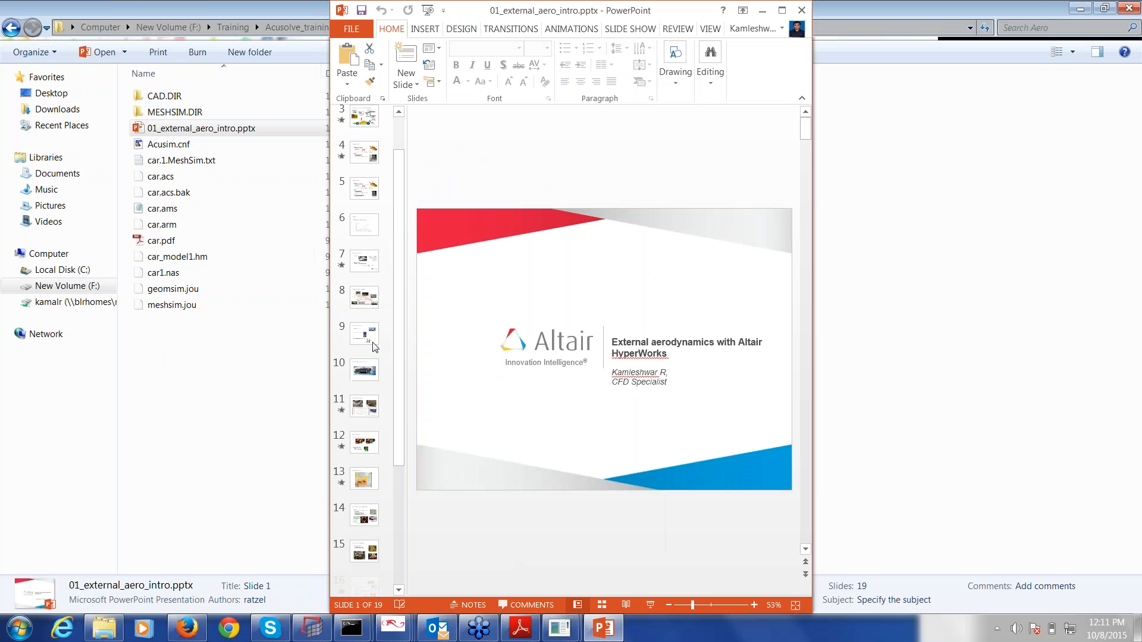
scroll(373, 242, down, 1)
click(364, 276)
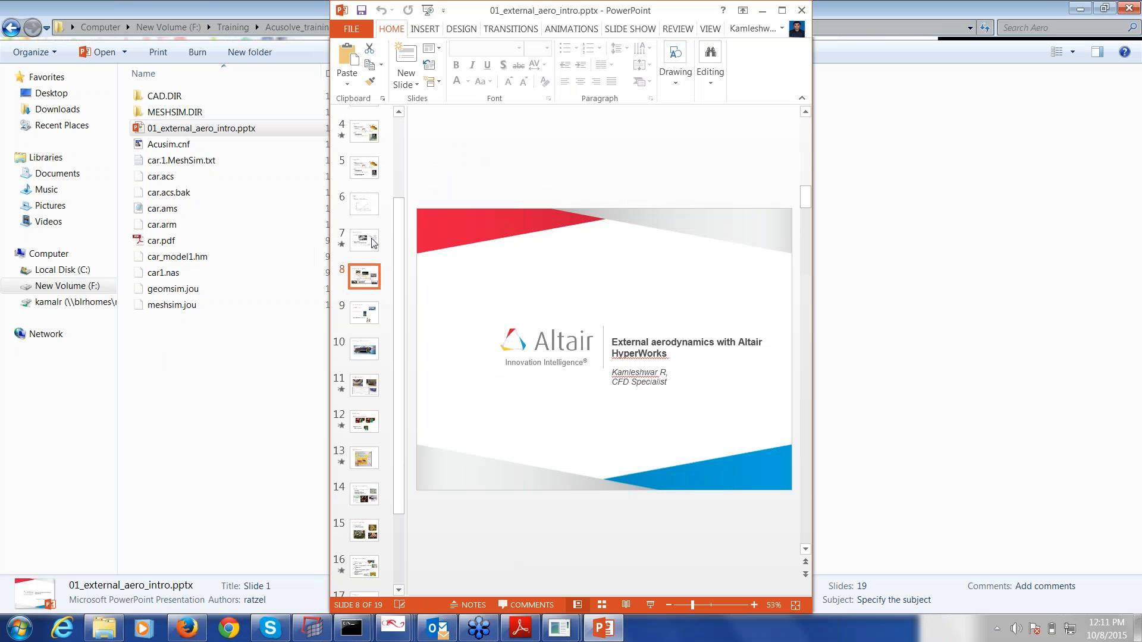
click(373, 241)
click(373, 209)
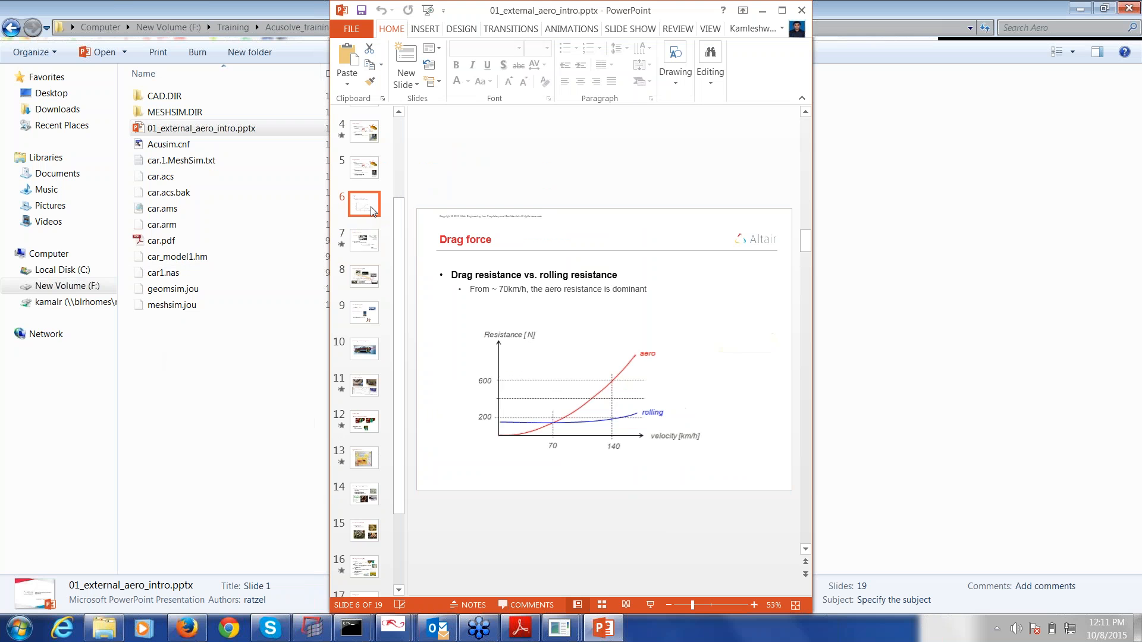
scroll(373, 210, up, 2)
click(368, 219)
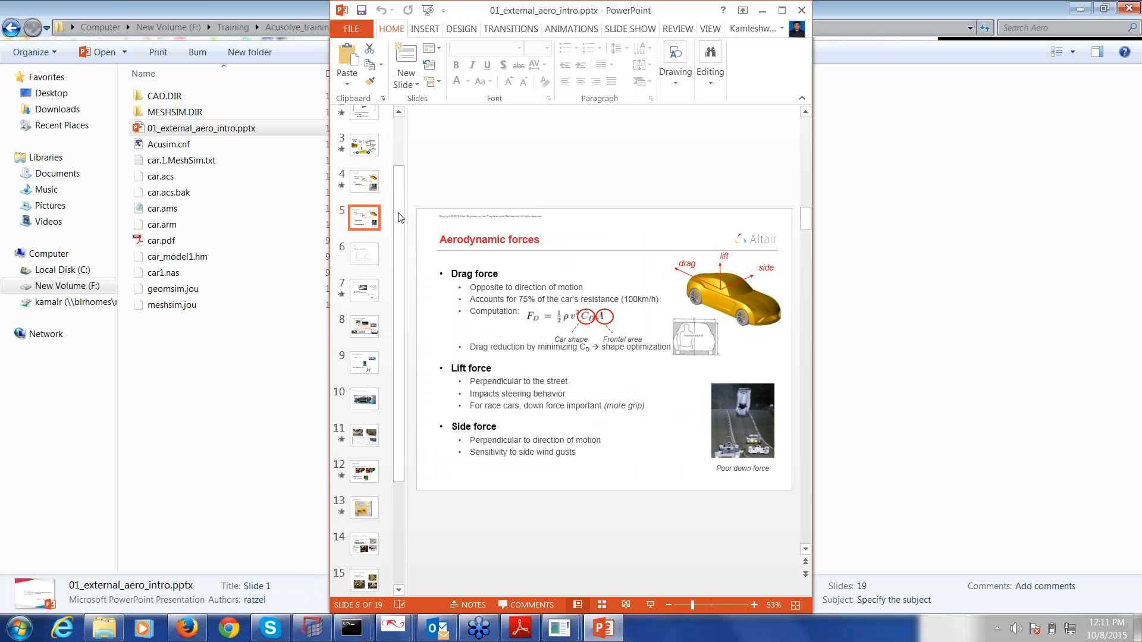
click(781, 12)
click(650, 287)
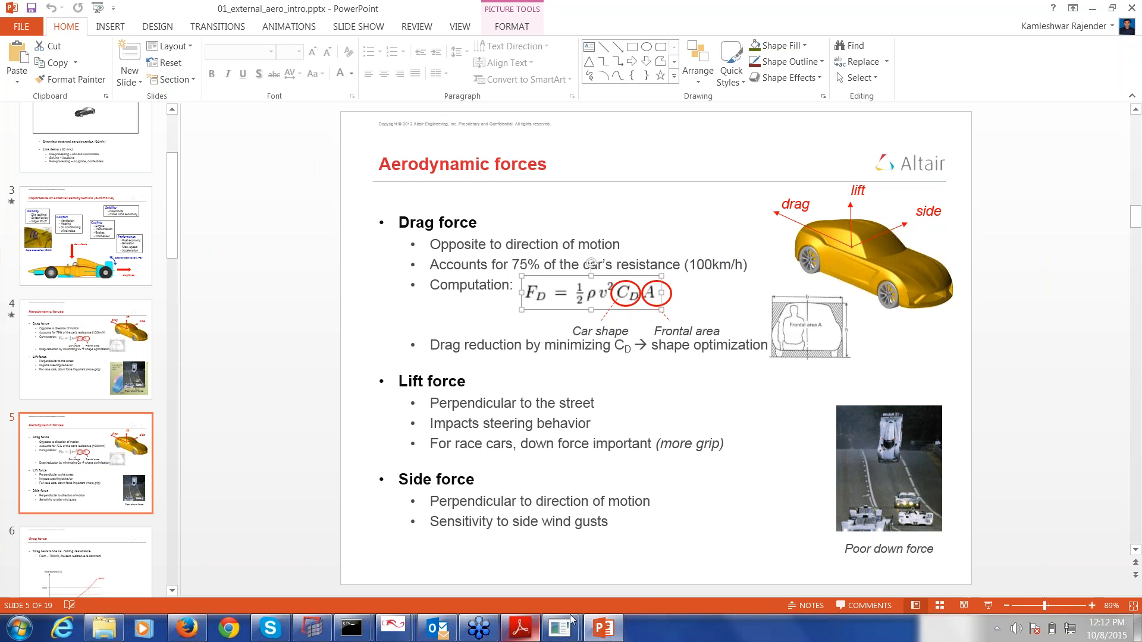
- Switch back to AcuProbe and create a user function named drag
click(403, 633)
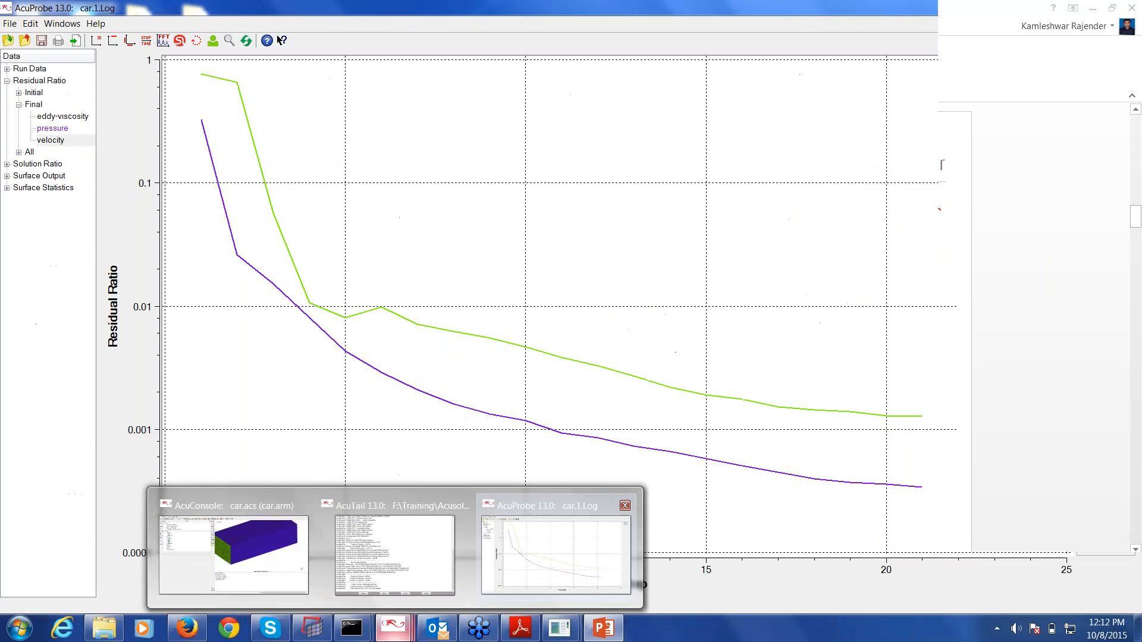
click(521, 545)
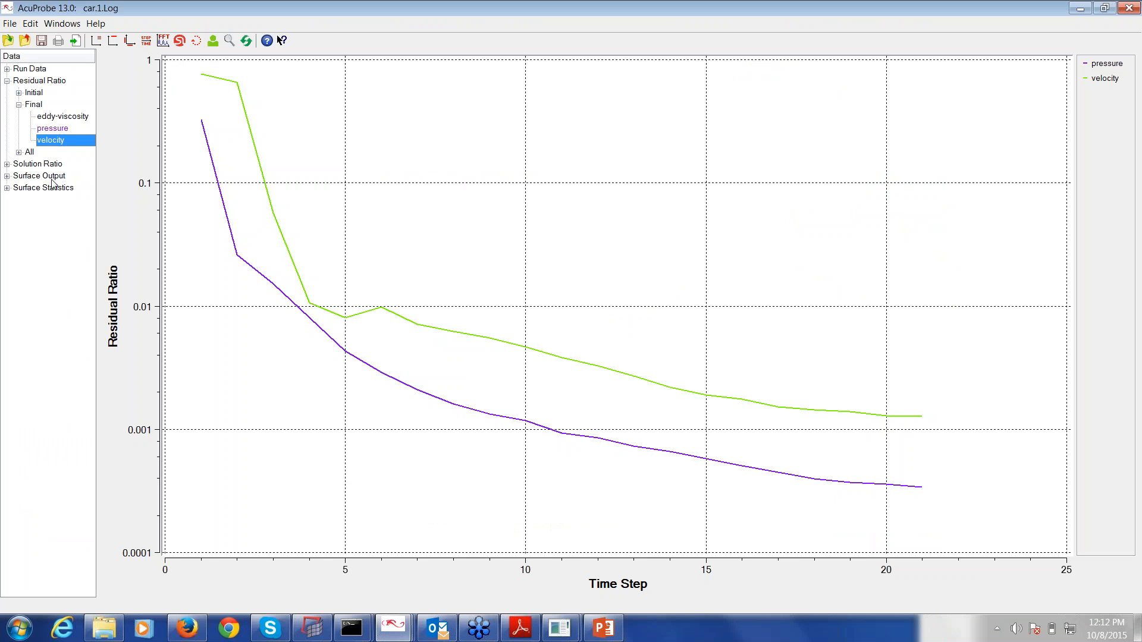
click(212, 41)
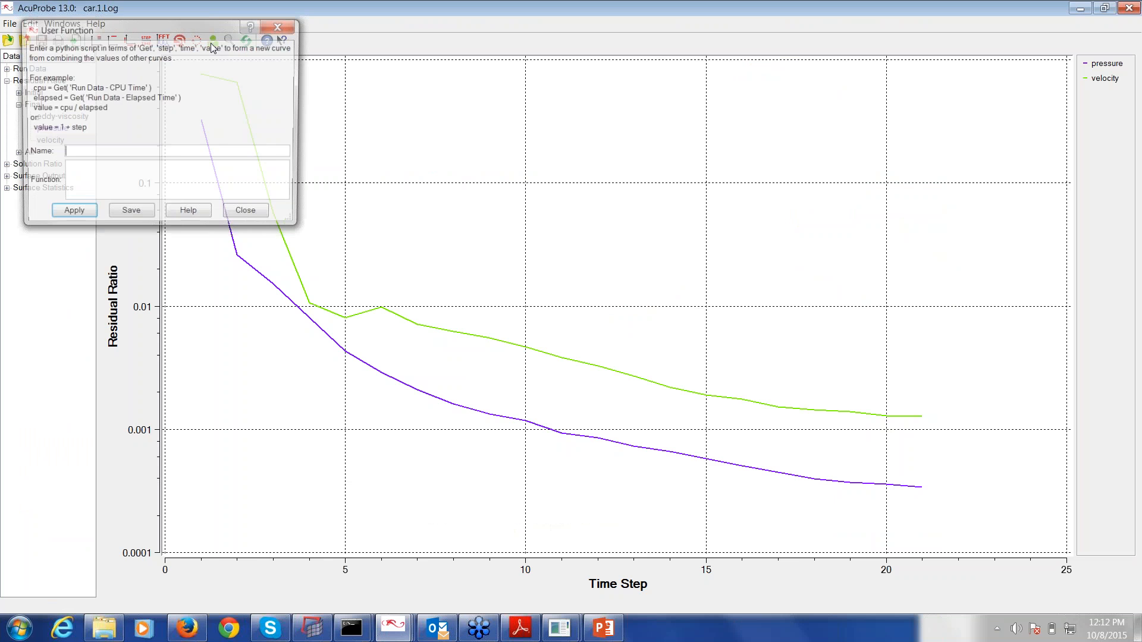
text(drag)
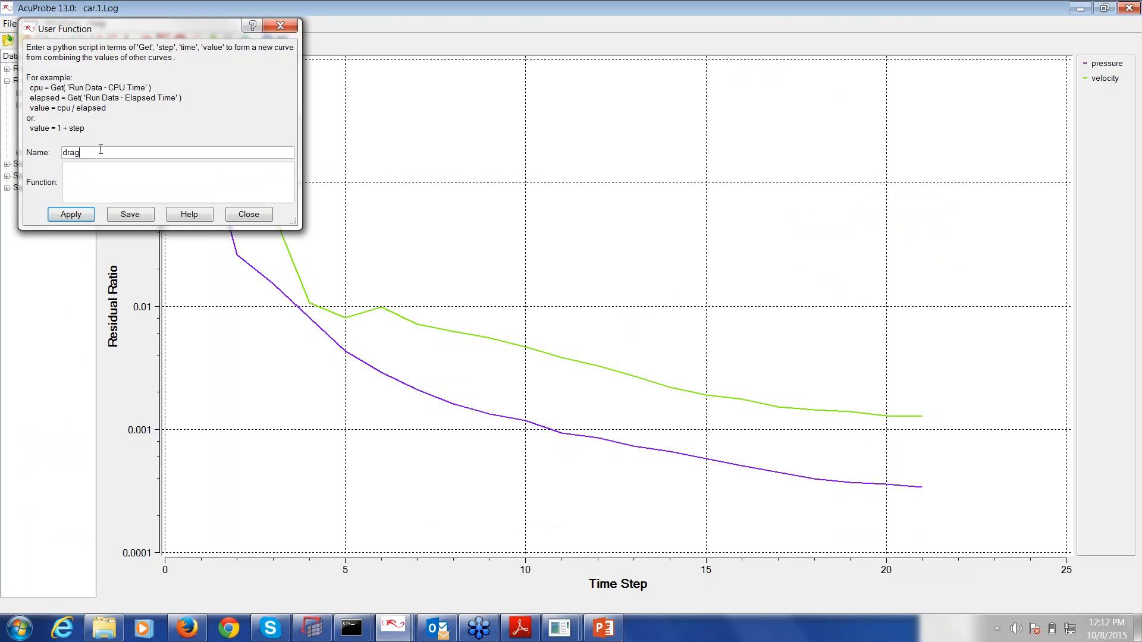
key(Return)
click(300, 183)
drag(179, 29, 606, 178)
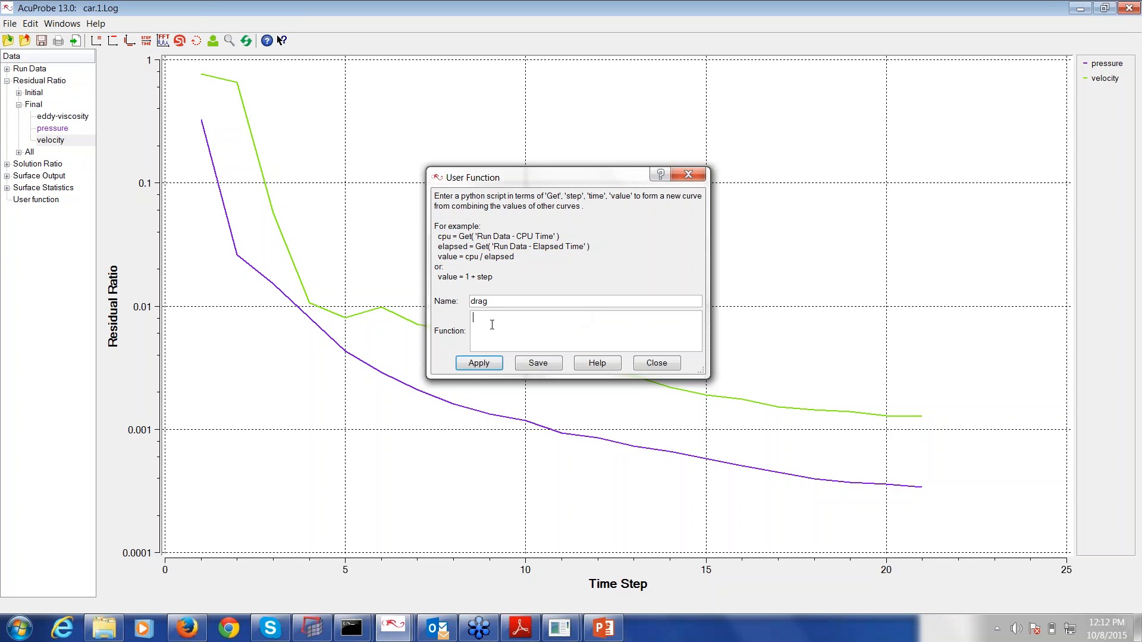
- Define fd in the drag function as the x_traction surface output of CAR
text(d=)
click(7, 176)
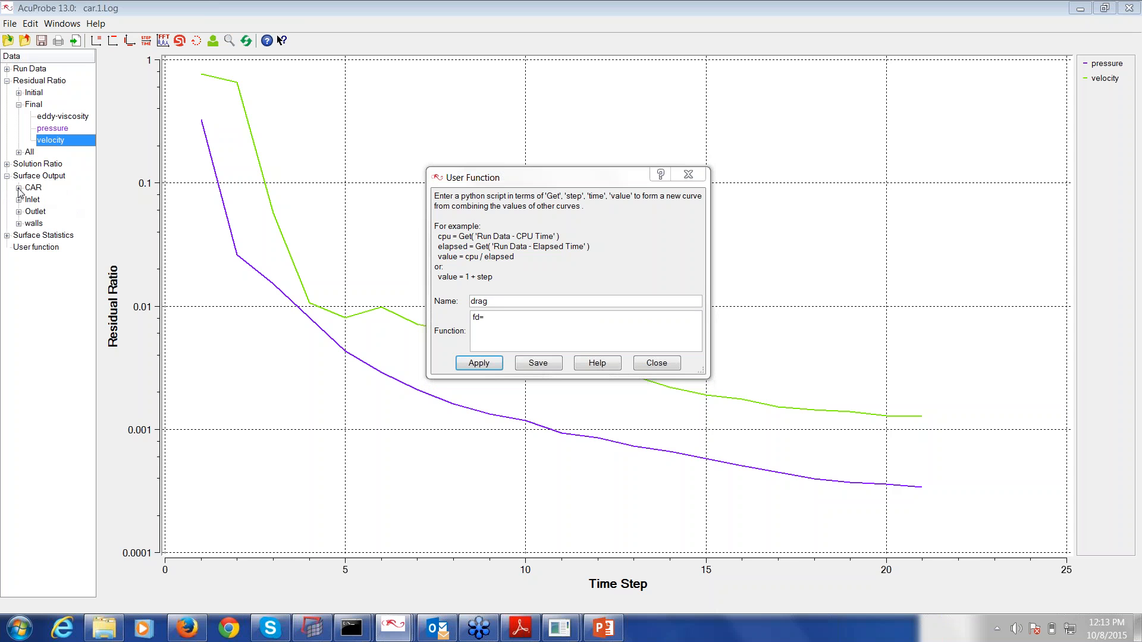
click(18, 188)
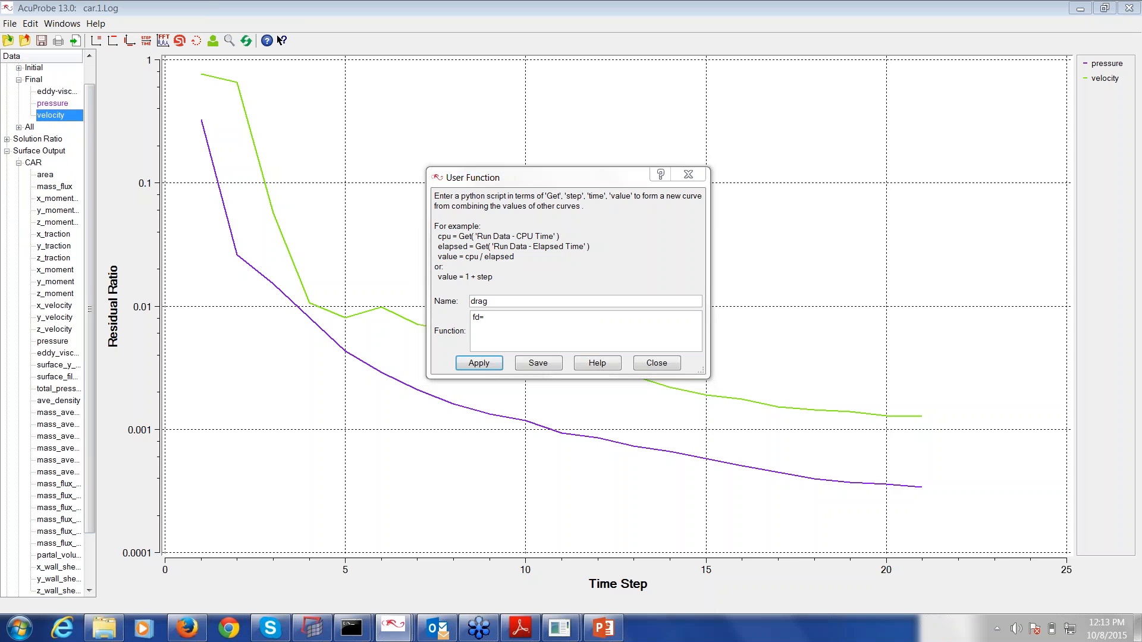
click(59, 235)
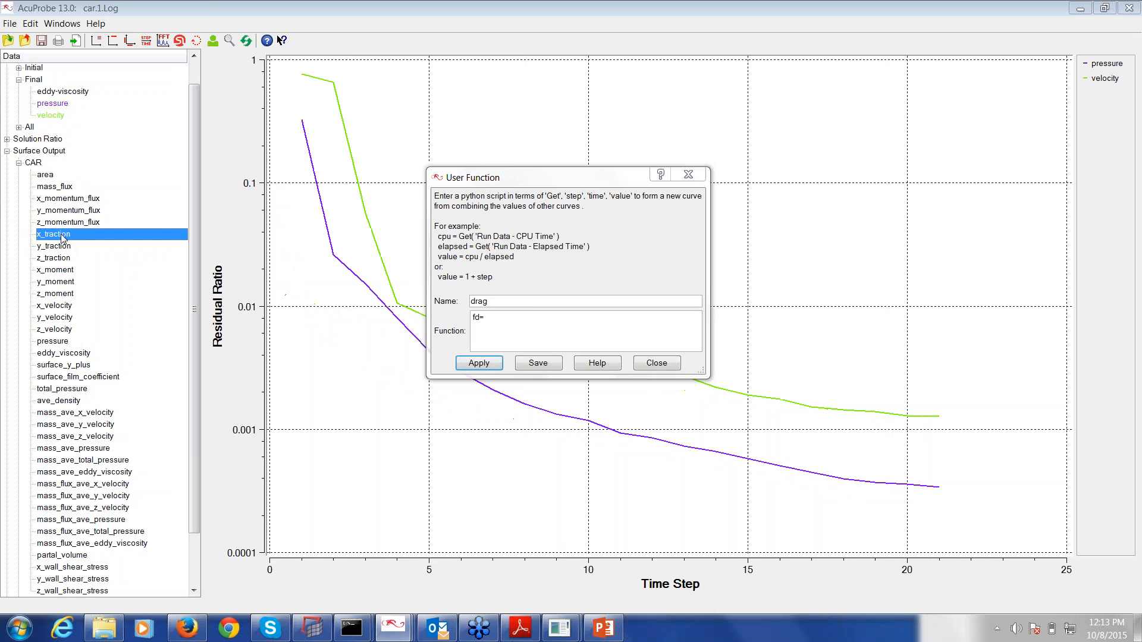
right_click(61, 236)
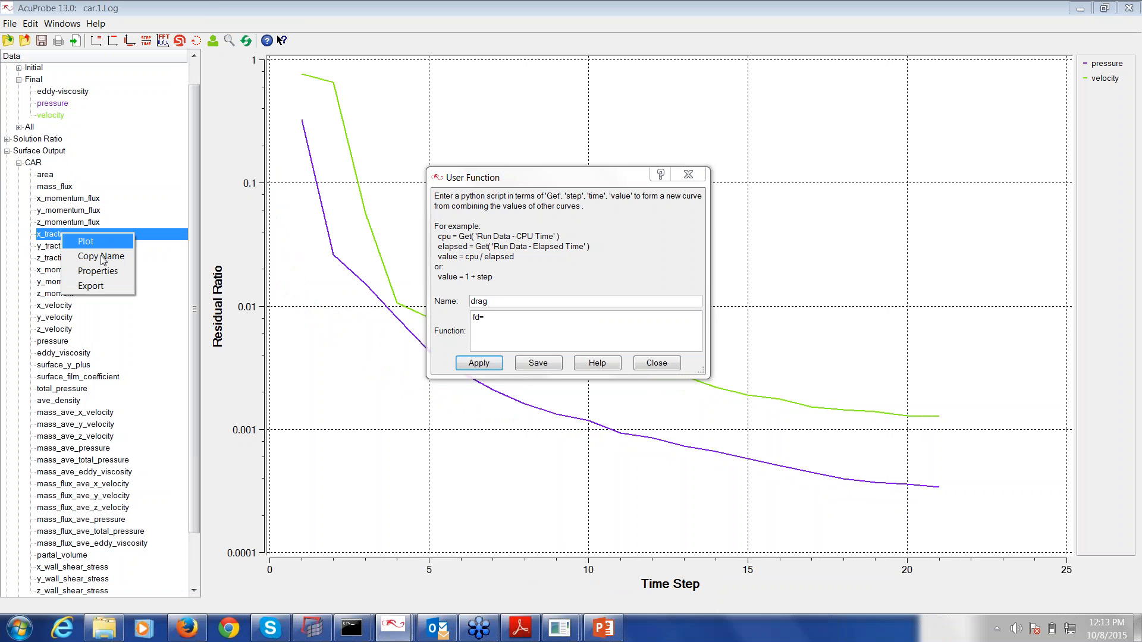
click(99, 255)
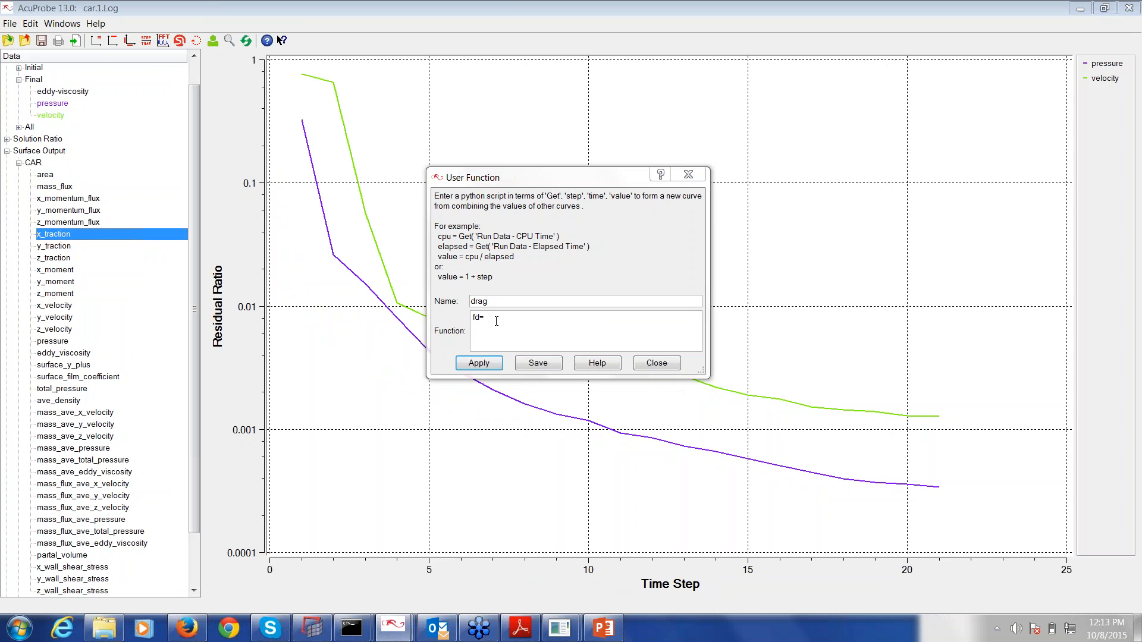
right_click(523, 339)
click(526, 376)
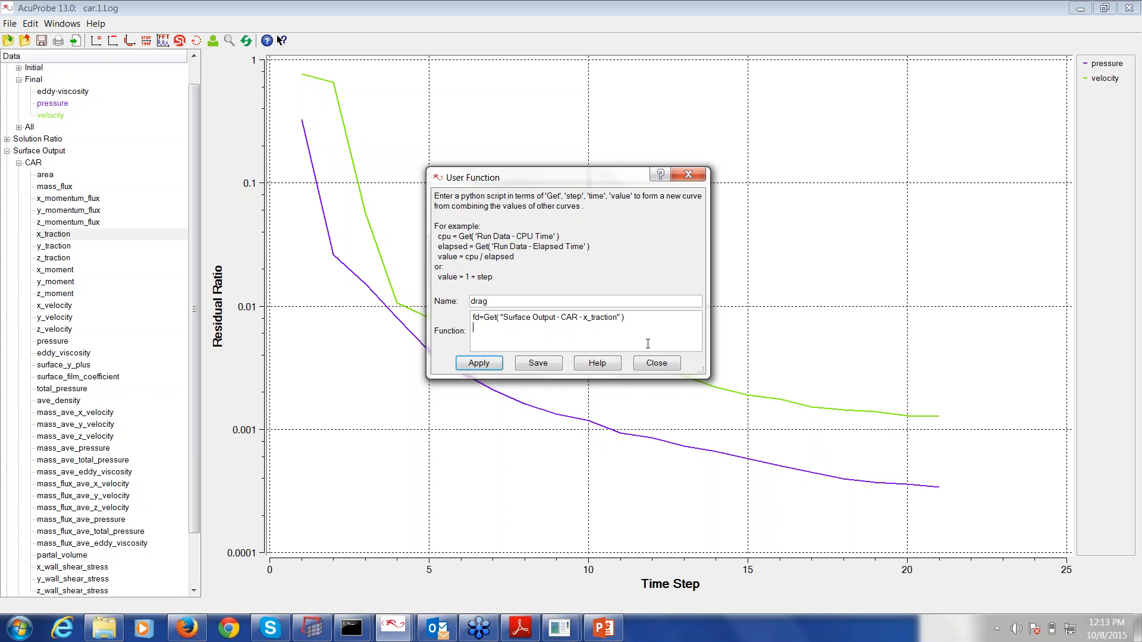
- Add a=0.8 to the drag function and begin its result expression with value=0.5*fd*
text(a)
text(=)
text(0.8)
text(value=)
text(0.5)
text(*fd*)
- Switch to AcuConsole and look up the density of the Air material model
click(393, 634)
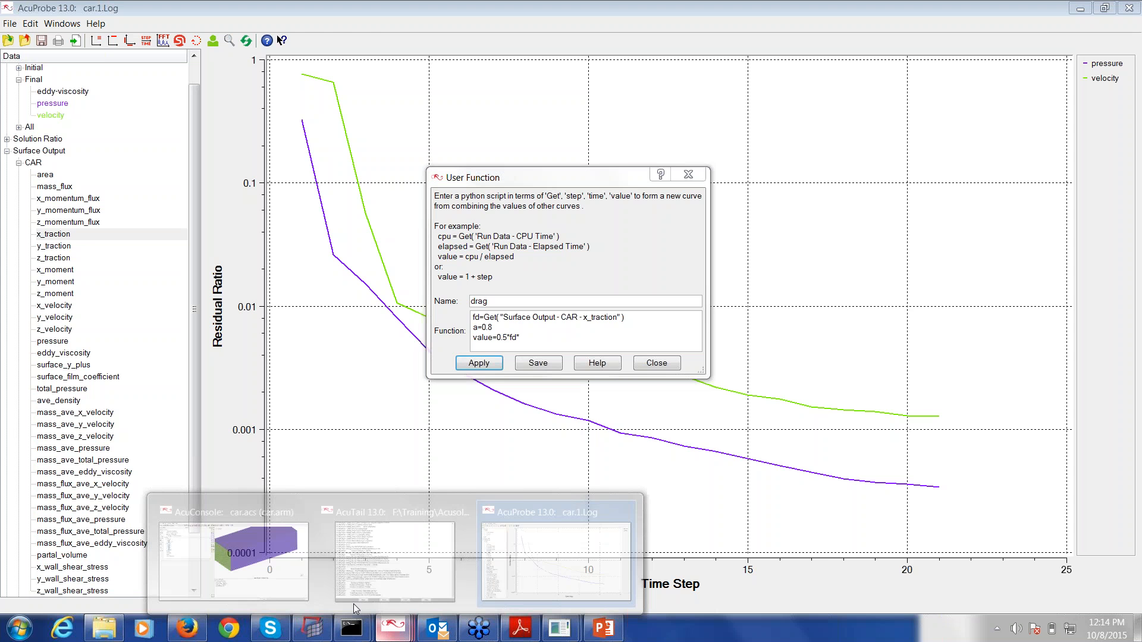
click(209, 506)
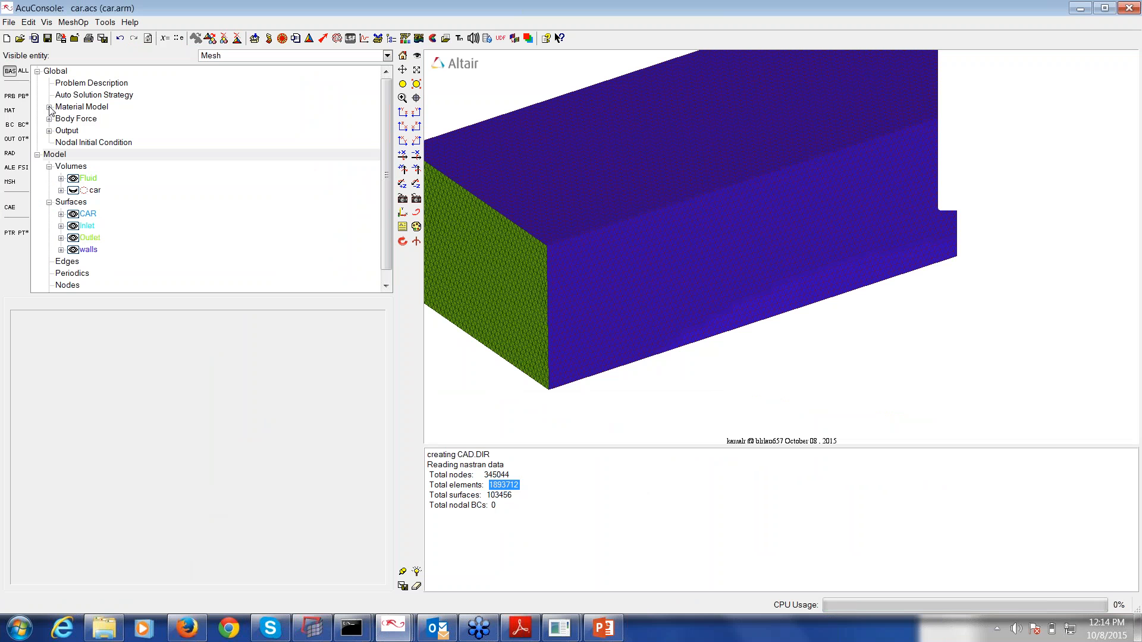
click(50, 108)
double_click(72, 118)
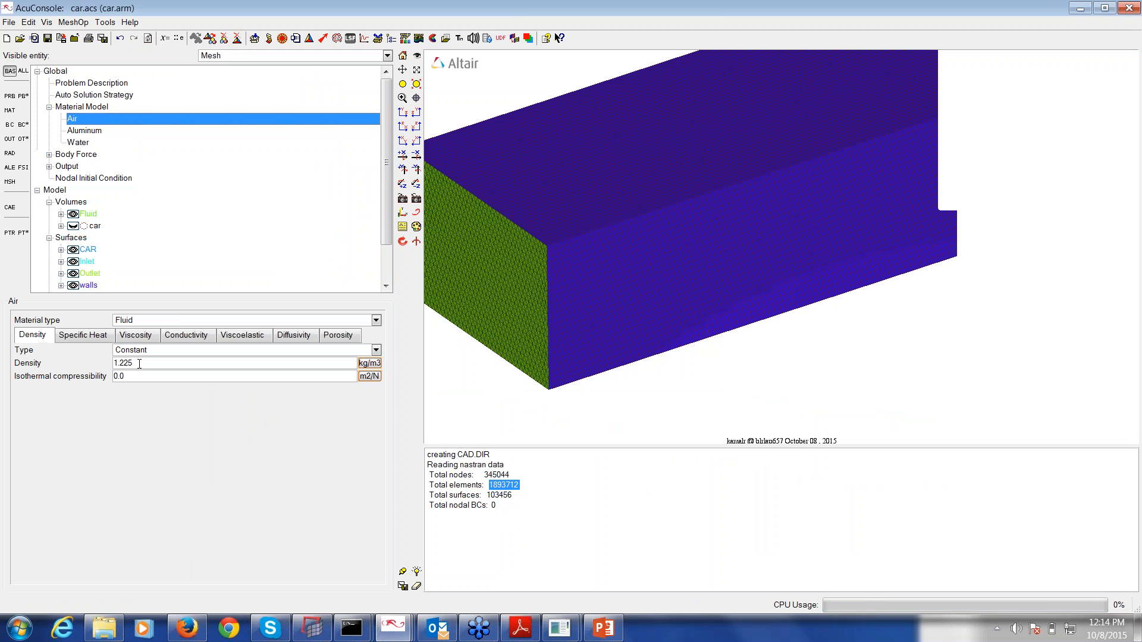
- Return to AcuProbe and complete the drag function's expression as value=0.5*fd*1.225*50*50*0.8
double_click(139, 362)
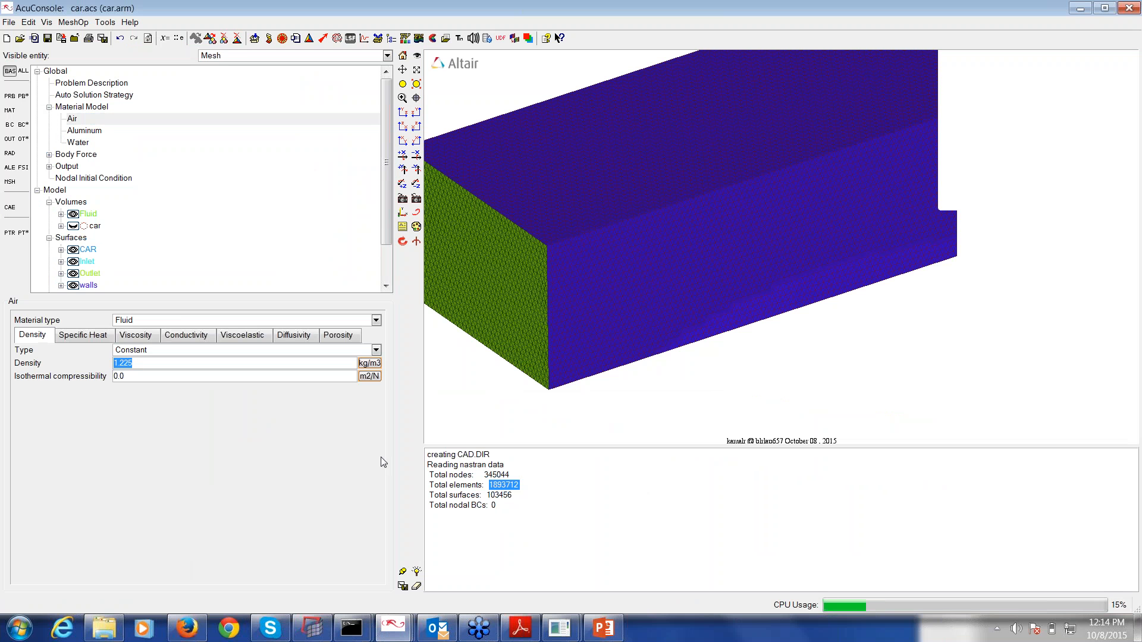
click(561, 635)
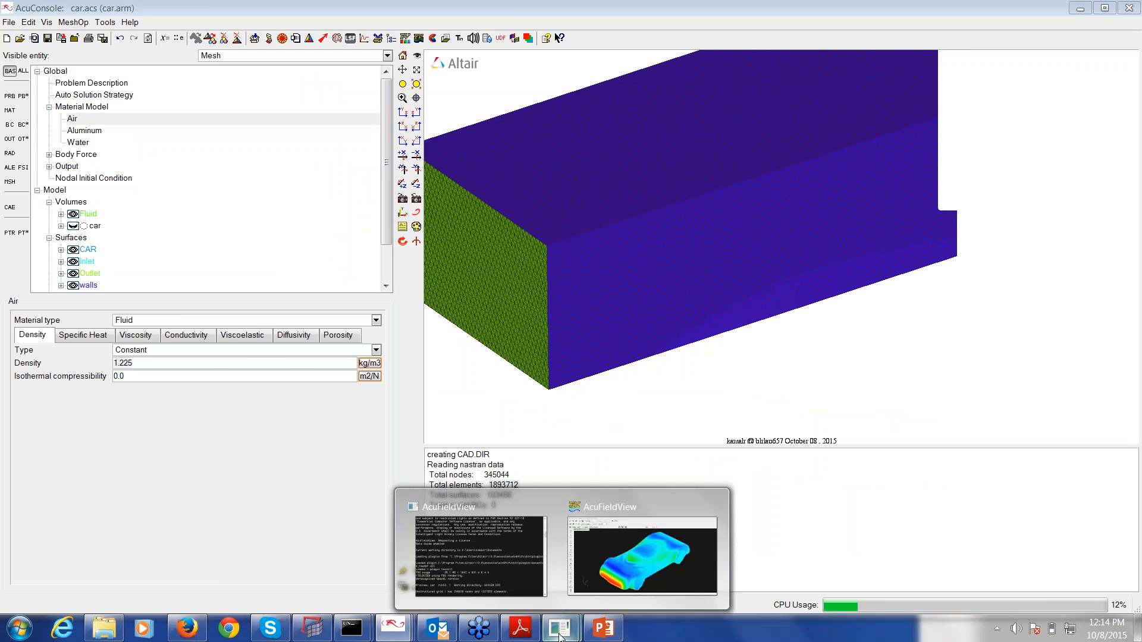
mouse_move(394, 628)
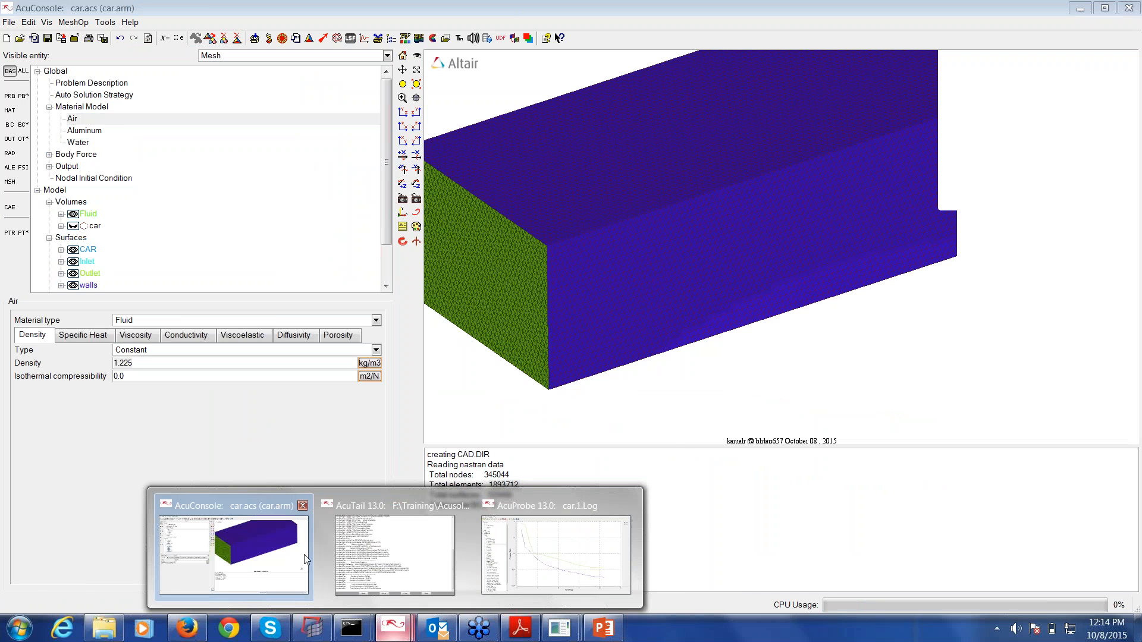
click(555, 554)
text(225*50)
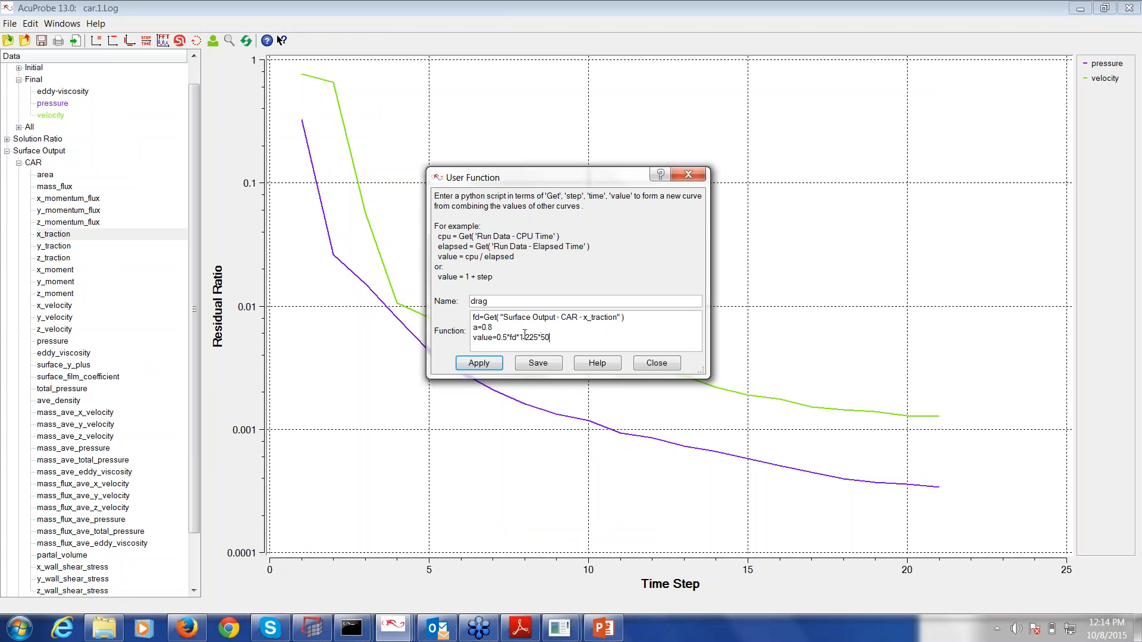
text(*50*)
text(0.8)
- Remove the a=0.8 line from the drag function and apply the function
drag(496, 328, 460, 329)
key(Delete)
click(474, 339)
key(BackSpace)
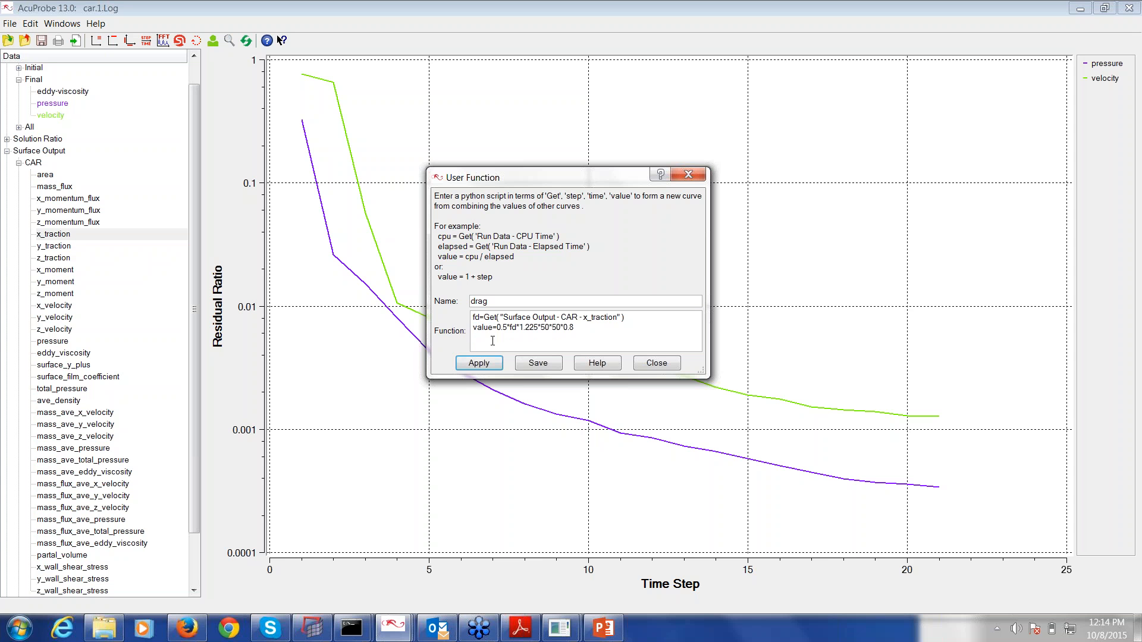
click(482, 365)
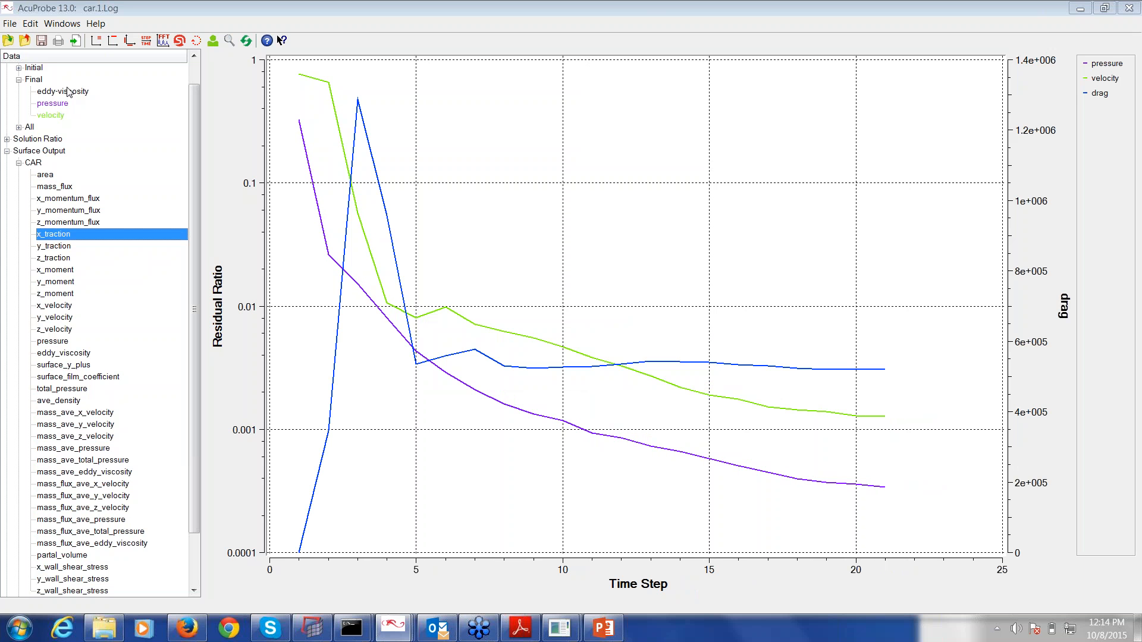
- Take the Final residual ratio curves off the plot and collapse the Surface Output data
right_click(34, 80)
click(69, 87)
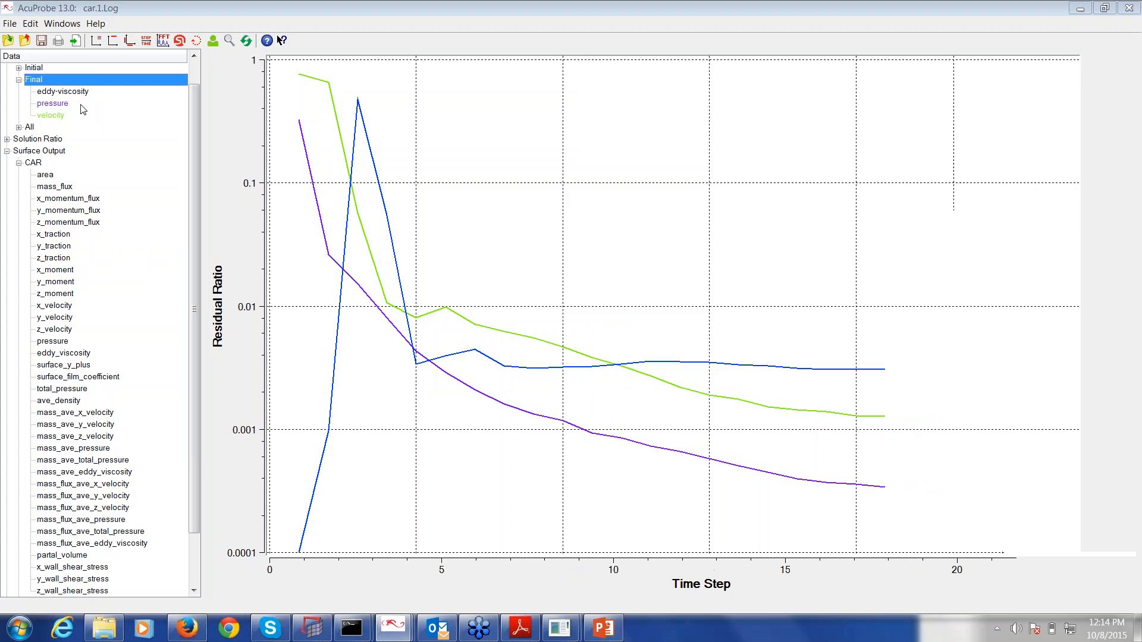
click(7, 151)
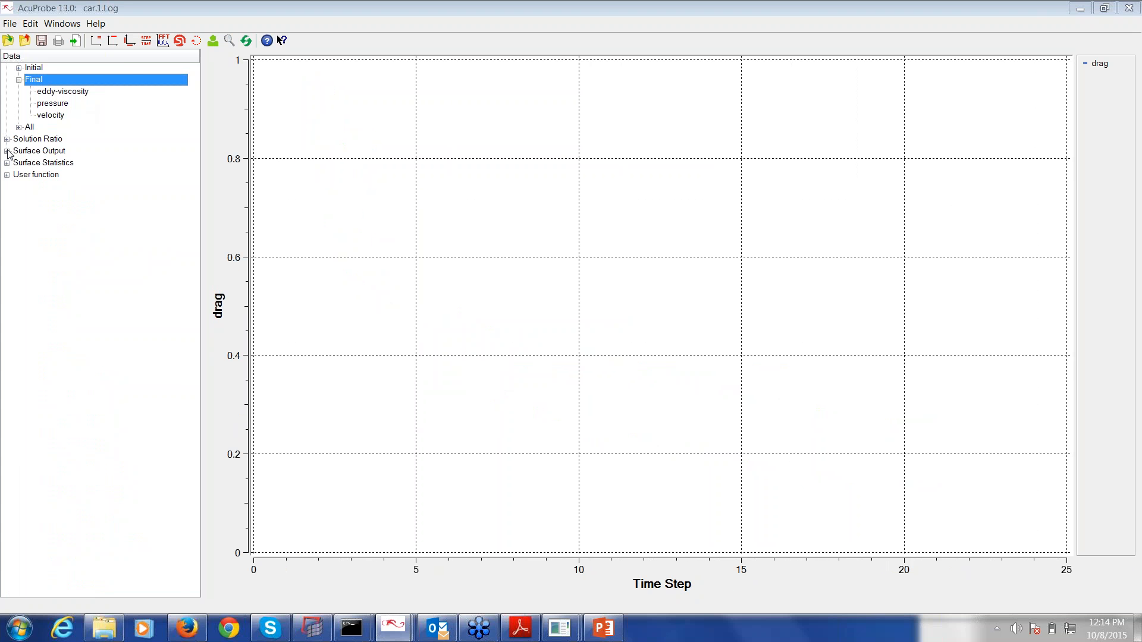
- Replot the drag user function on its own, refresh the graph and check the end of its curve
scroll(8, 154, up, 1)
click(7, 200)
click(34, 213)
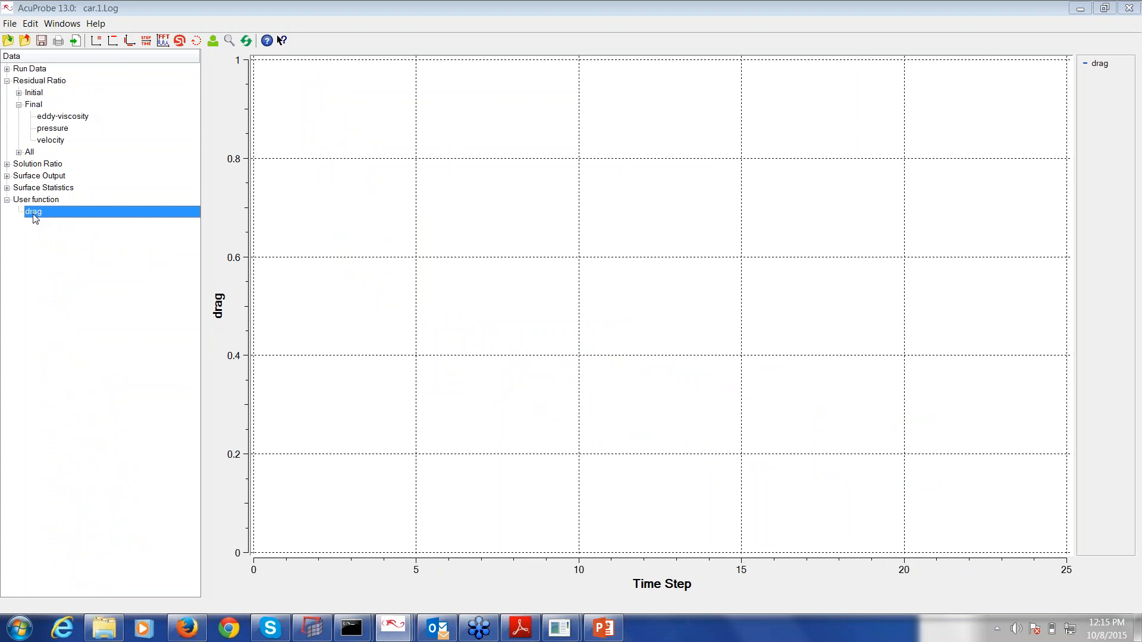
double_click(34, 213)
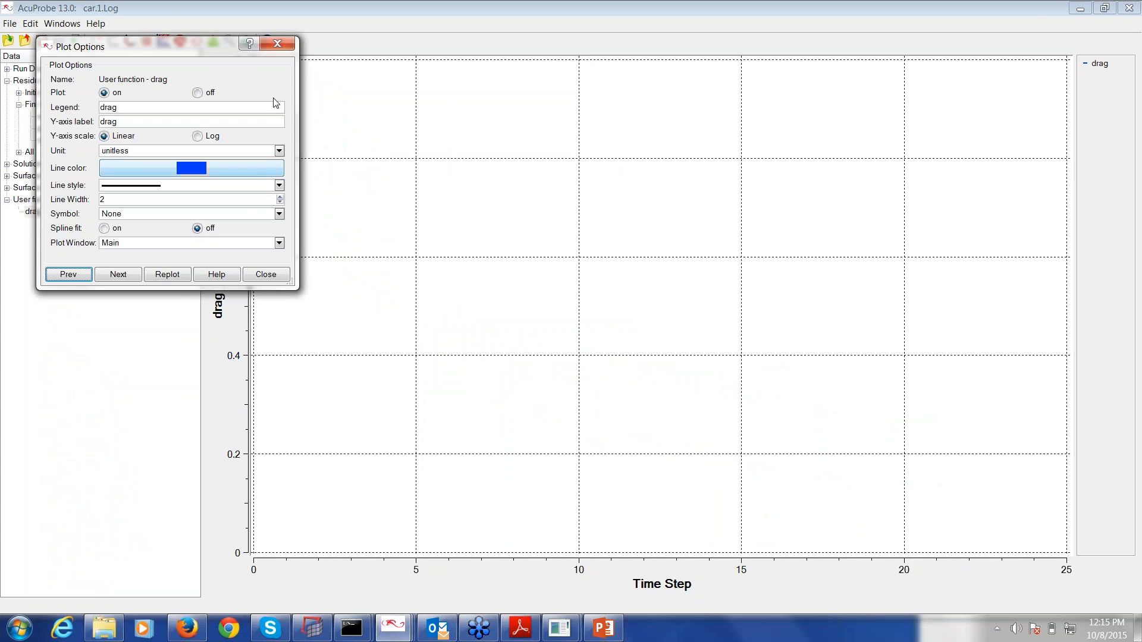
click(172, 280)
click(289, 48)
click(246, 41)
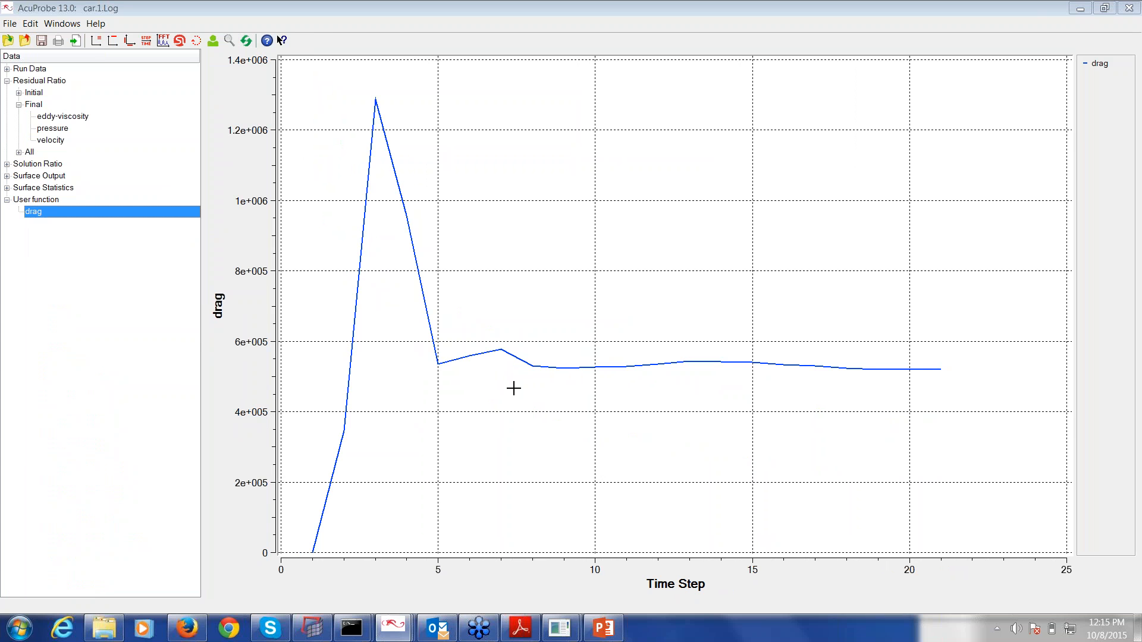
click(938, 370)
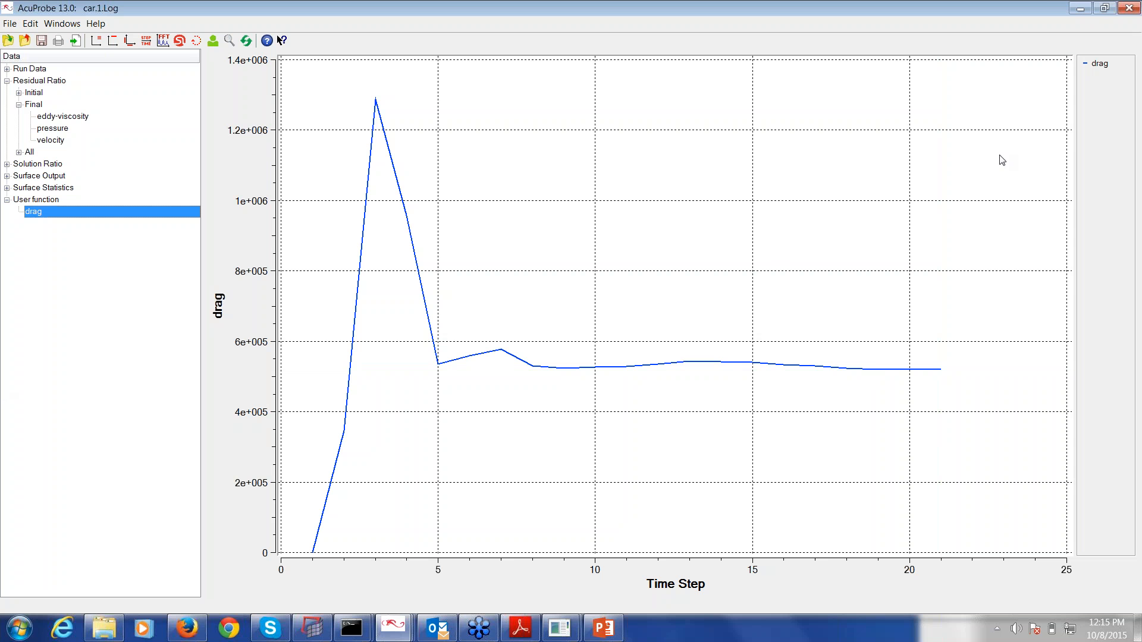
click(968, 173)
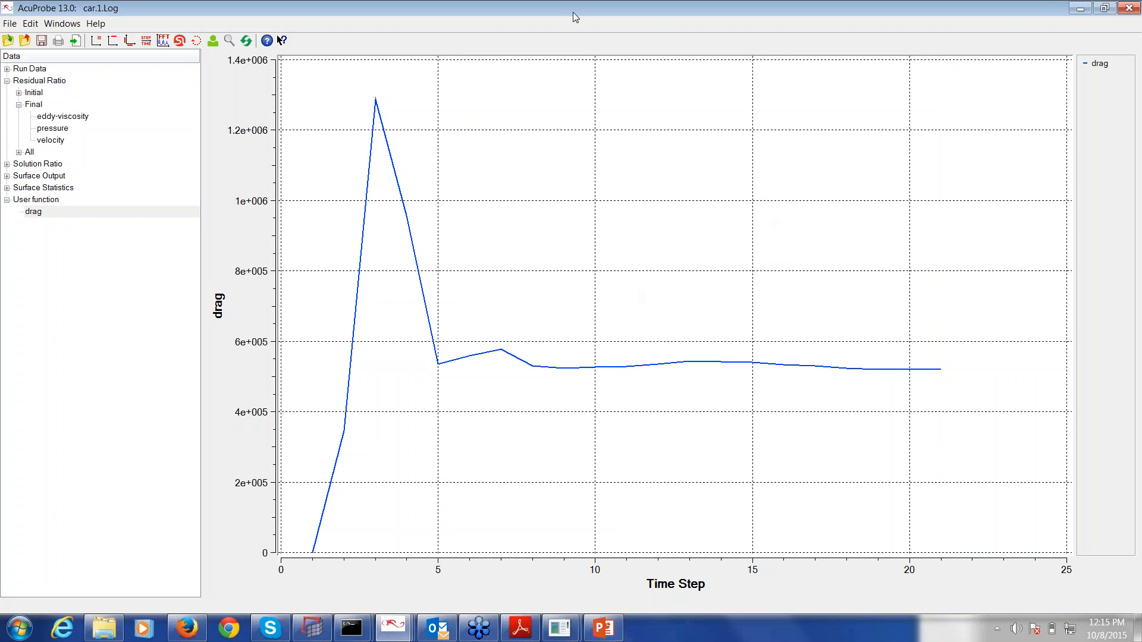
- Switch to AcuFieldView and view the car's pressure contours from a lower front angle
drag(572, 12, 566, 22)
drag(524, 94, 232, 130)
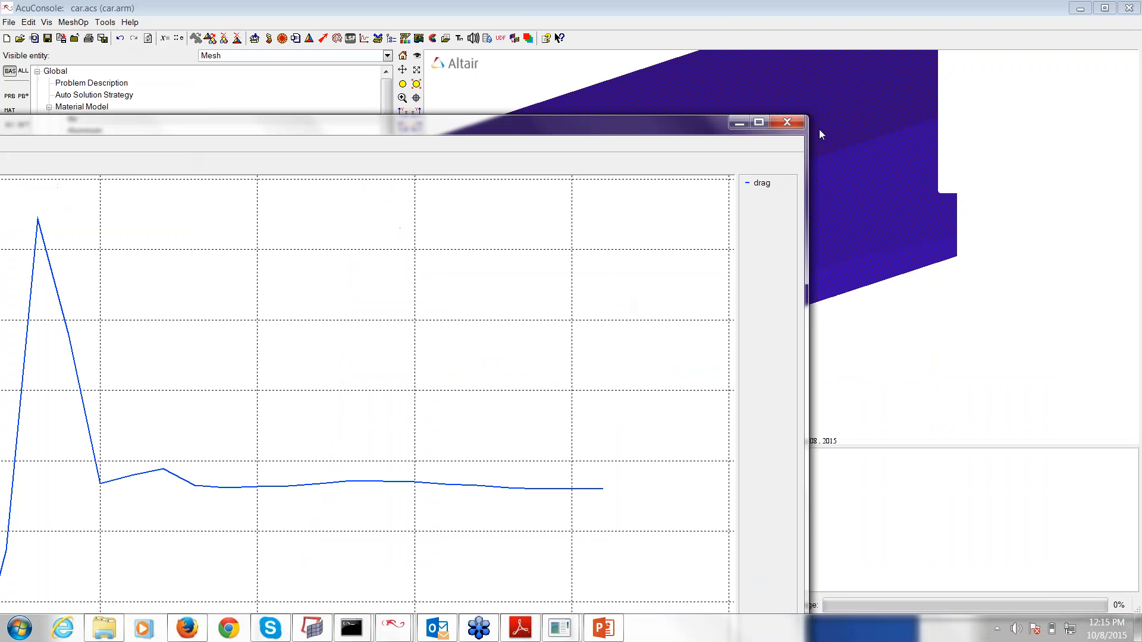
click(819, 129)
mouse_move(559, 628)
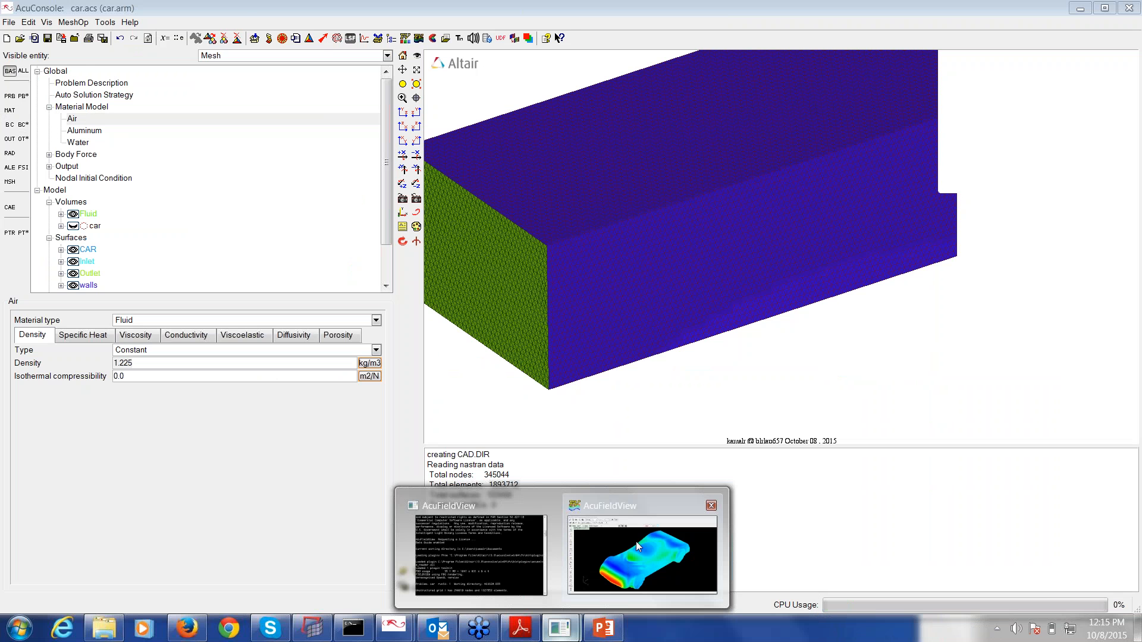
click(636, 541)
right_drag(658, 455, 624, 411)
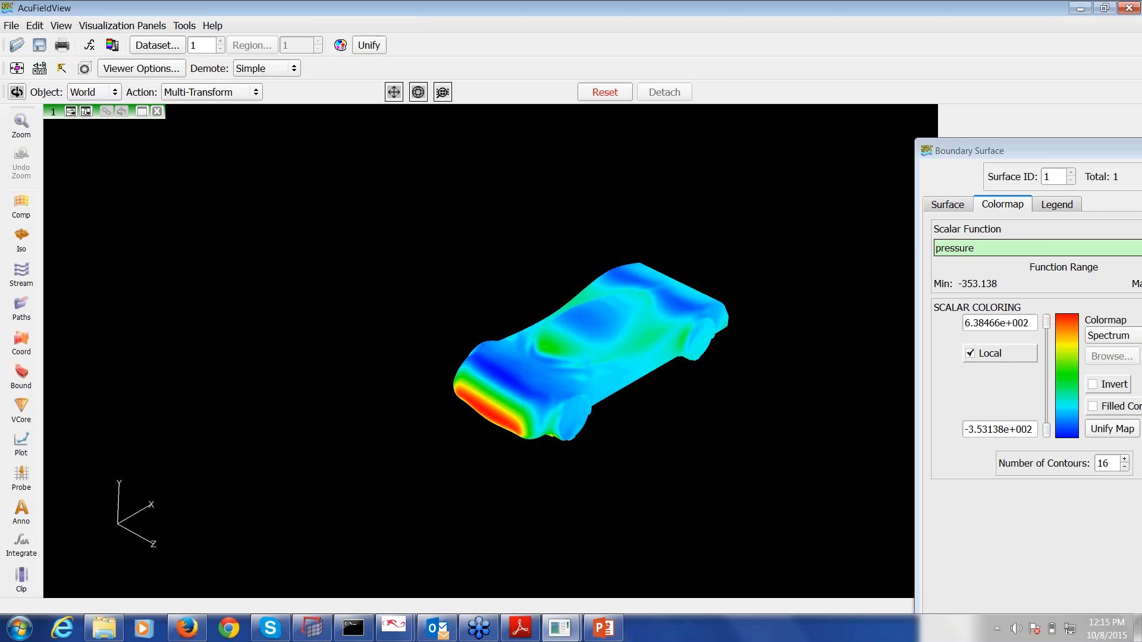
middle_drag(625, 411, 602, 416)
- Create a second boundary surface on the OSF: Inlet boundary type
drag(928, 153, 796, 149)
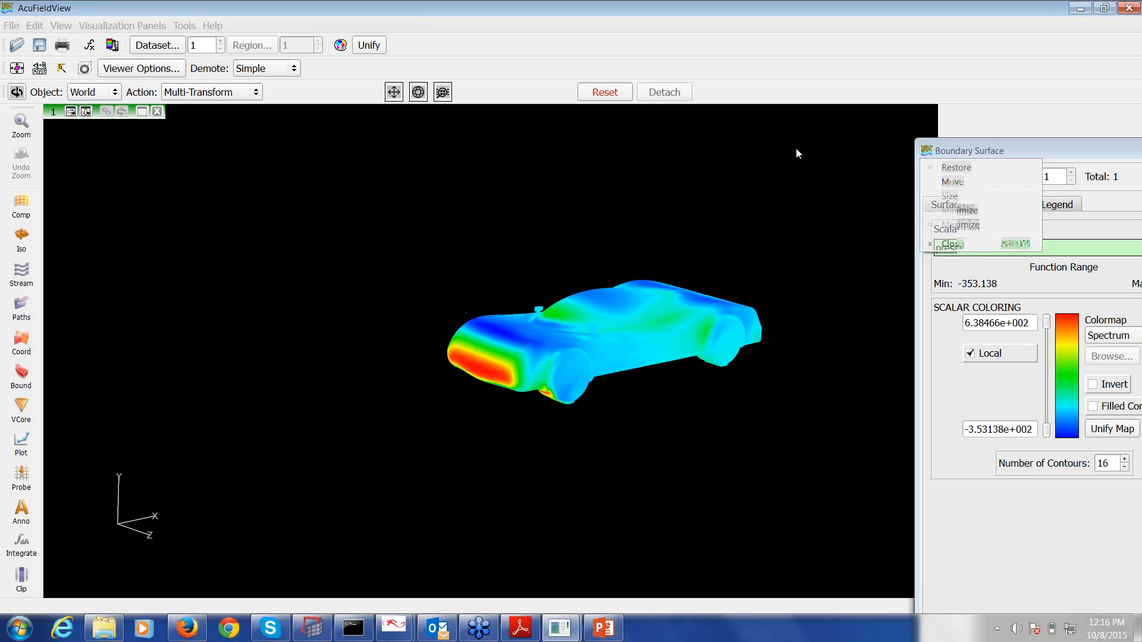
click(926, 148)
click(927, 148)
drag(927, 151, 873, 177)
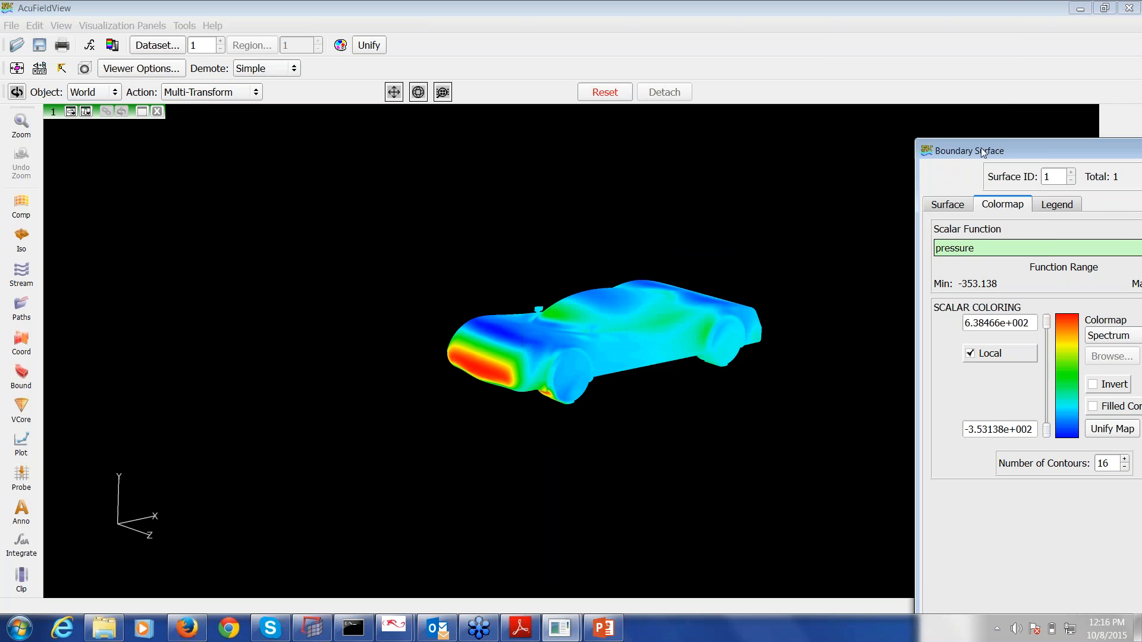
drag(999, 152, 196, 88)
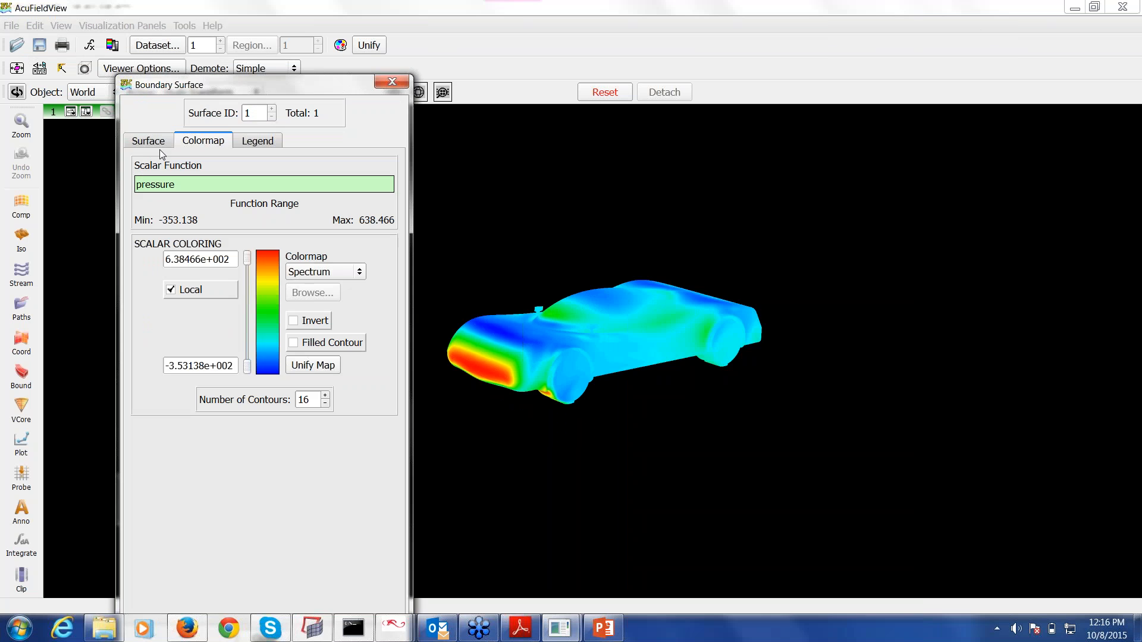
click(160, 143)
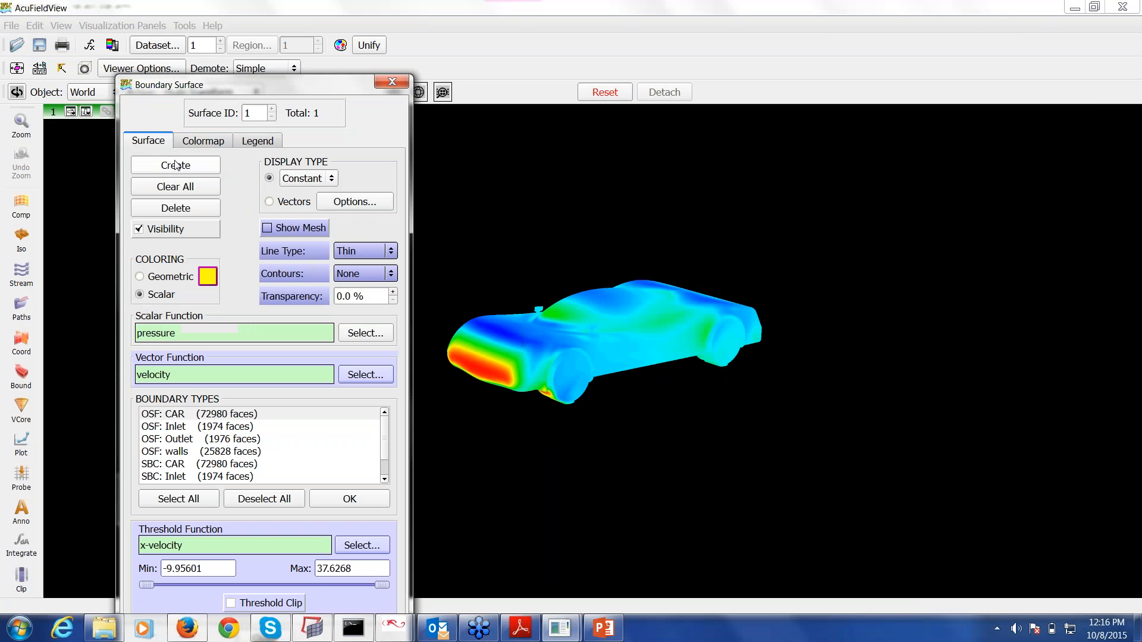
click(175, 165)
click(197, 427)
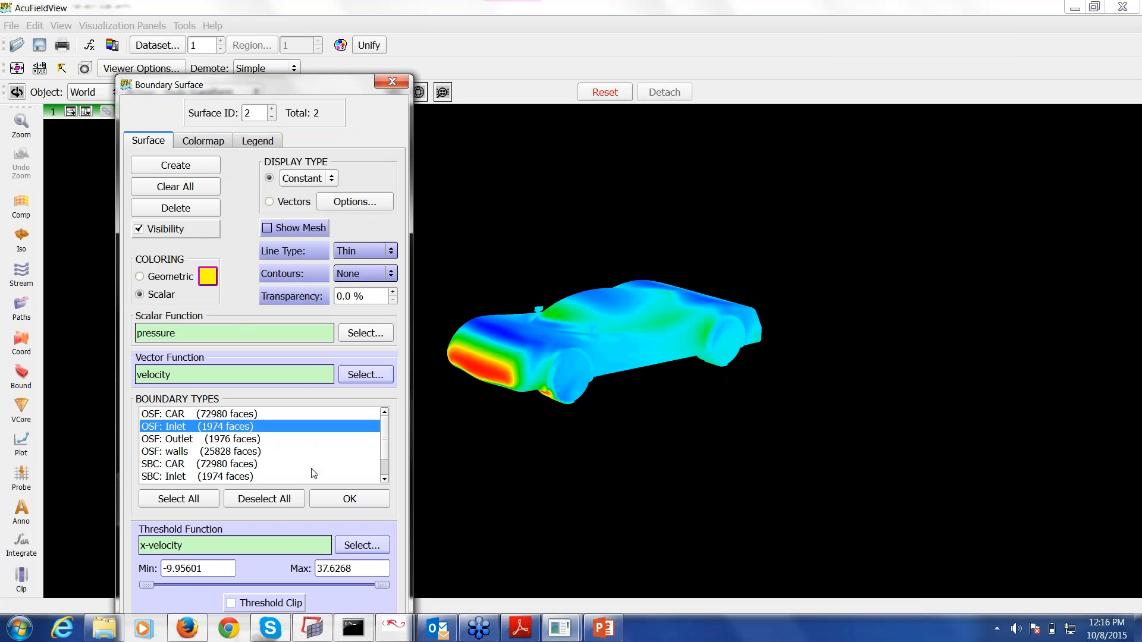
click(358, 501)
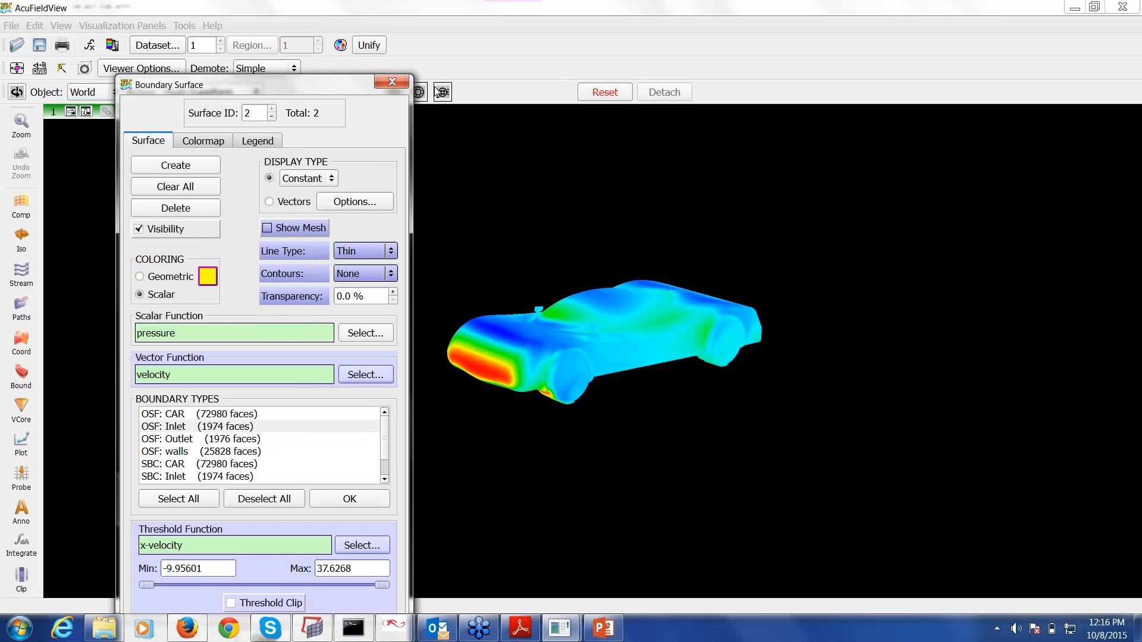
- Colour the inlet boundary surface by the velocity_magnitude scalar function
drag(435, 88, 720, 115)
click(793, 358)
click(672, 429)
click(681, 479)
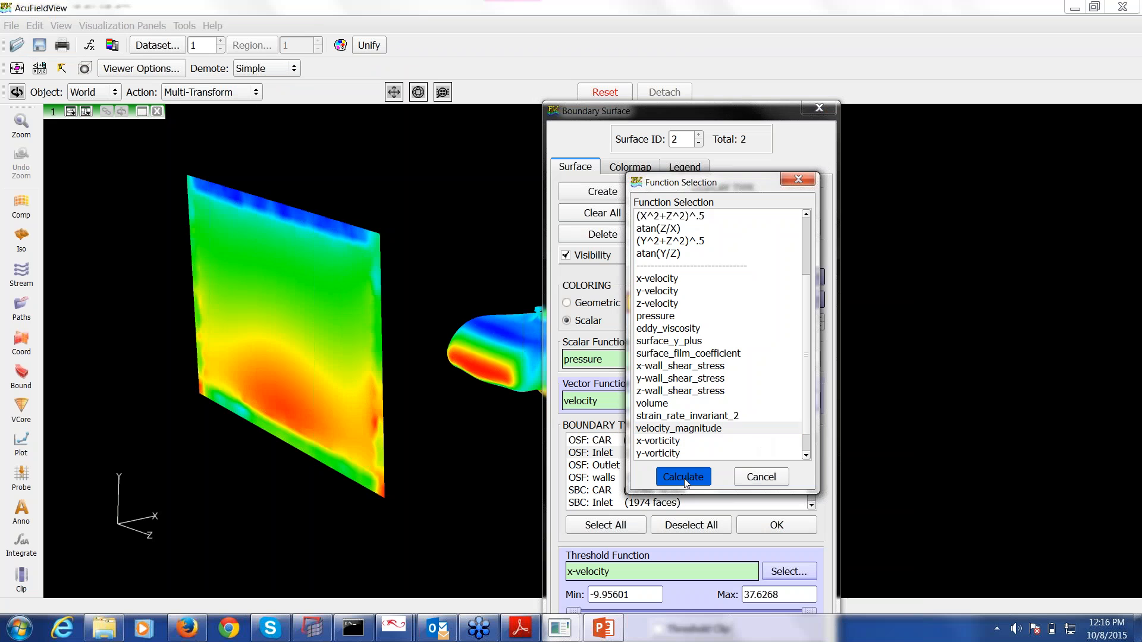
click(829, 111)
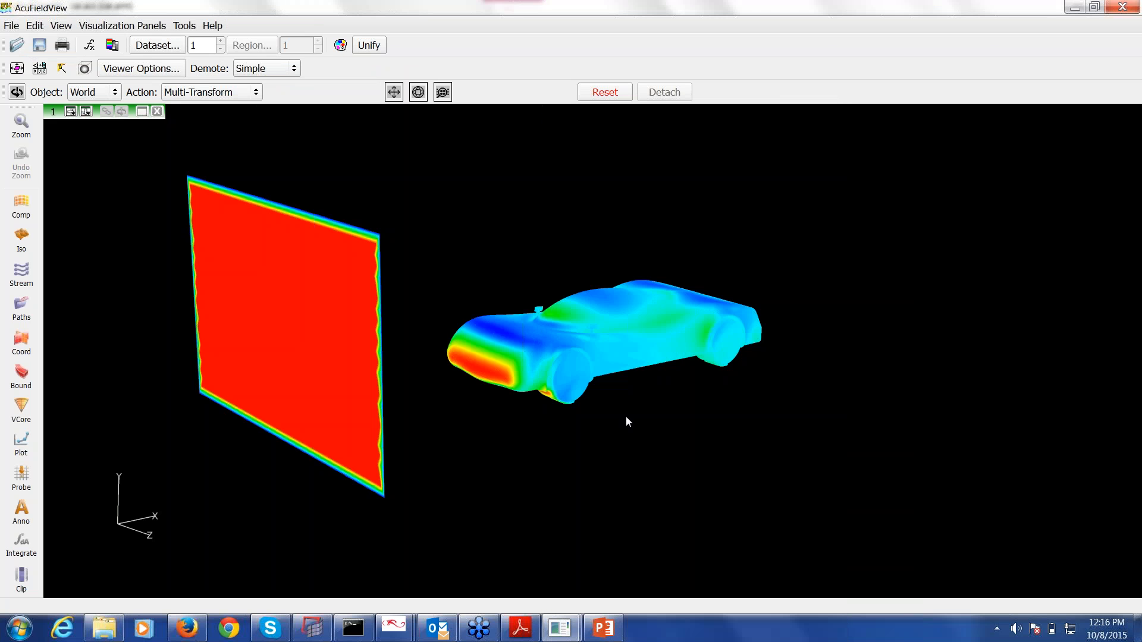
- Switch the car's boundary surface to geometric coloring and show its mesh
drag(627, 420, 630, 347)
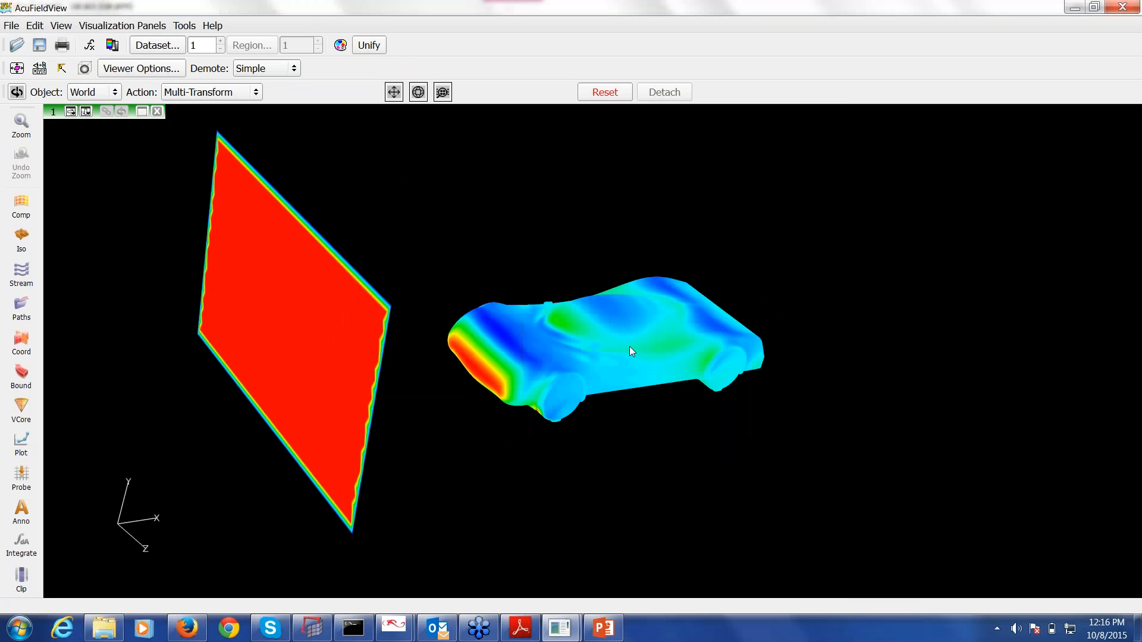
double_click(630, 346)
click(586, 302)
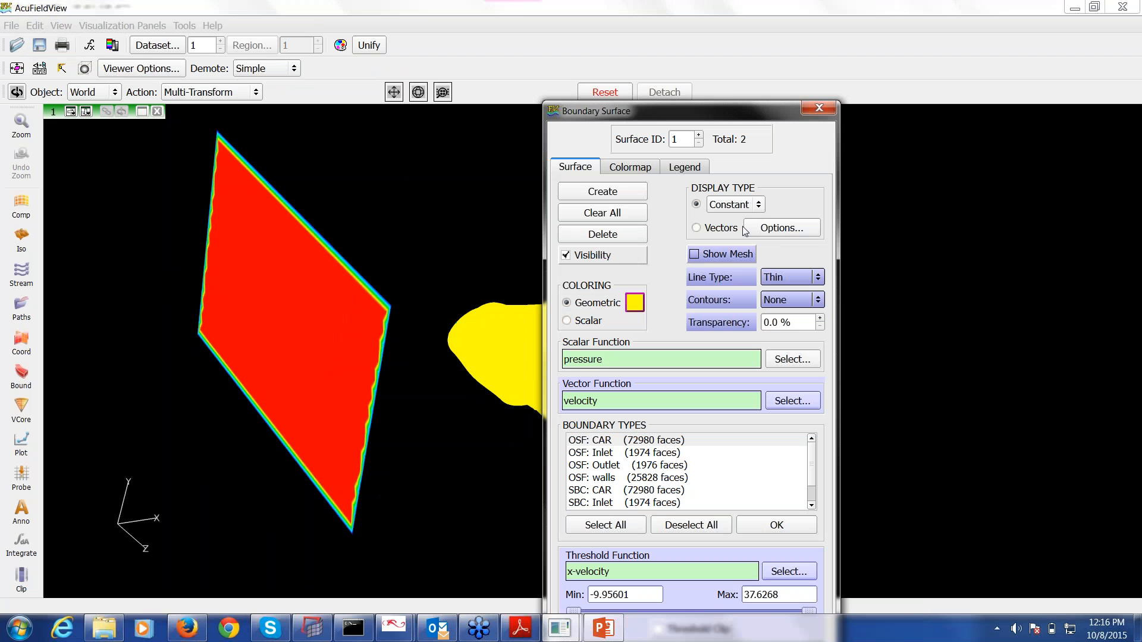
click(716, 254)
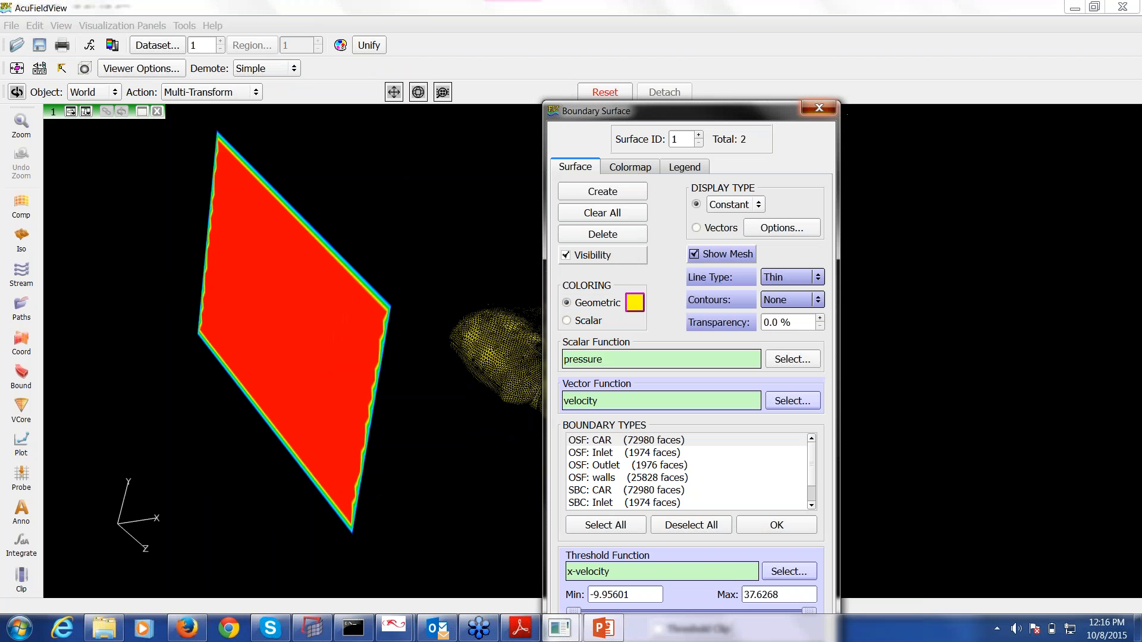
click(819, 108)
- Create a streamline rake and place one seed on the inlet surface at about X -4.59, Y 0.86, Z 0.71
drag(609, 338, 556, 340)
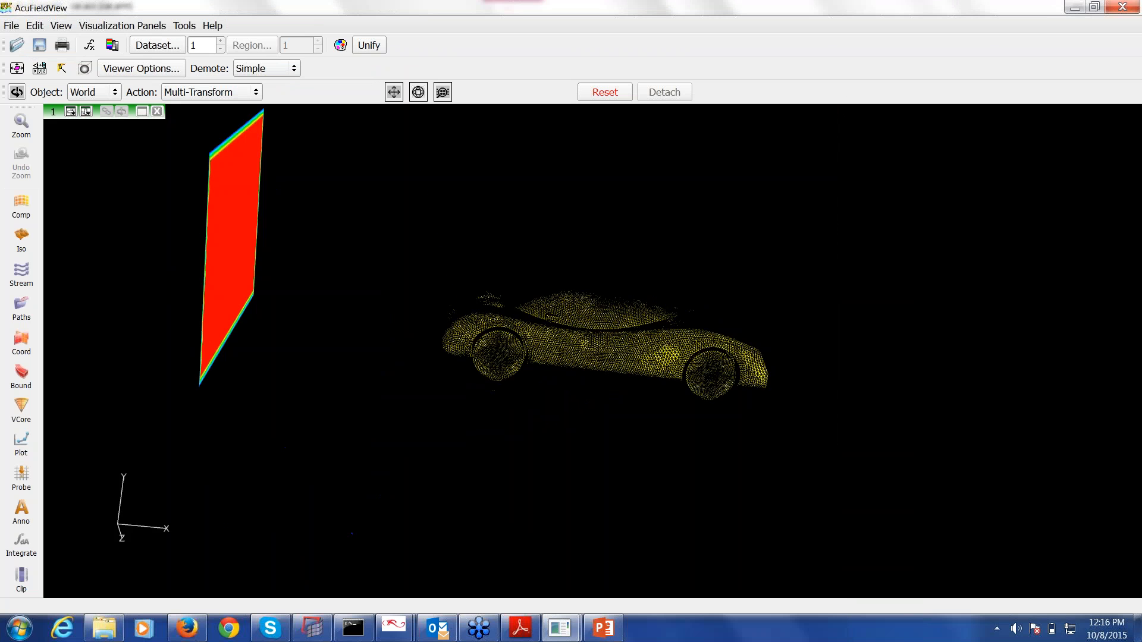
middle_drag(556, 340, 618, 338)
drag(619, 338, 200, 269)
click(21, 275)
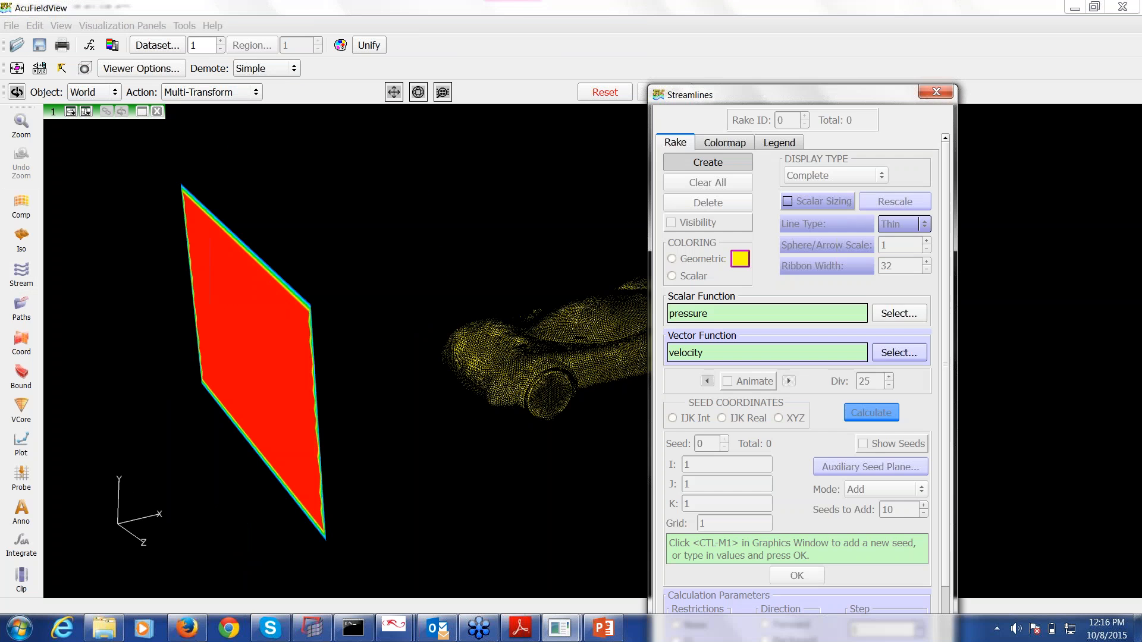
click(708, 162)
click(273, 384)
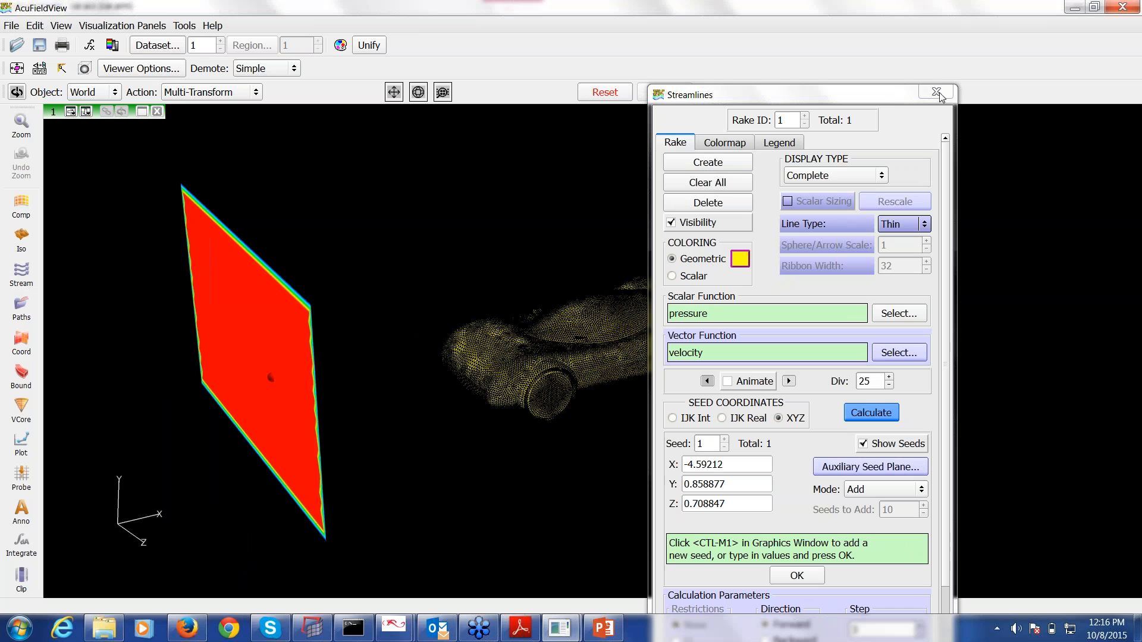
- Calculate the rake's streamline with scalar coloring by velocity_magnitude
click(694, 277)
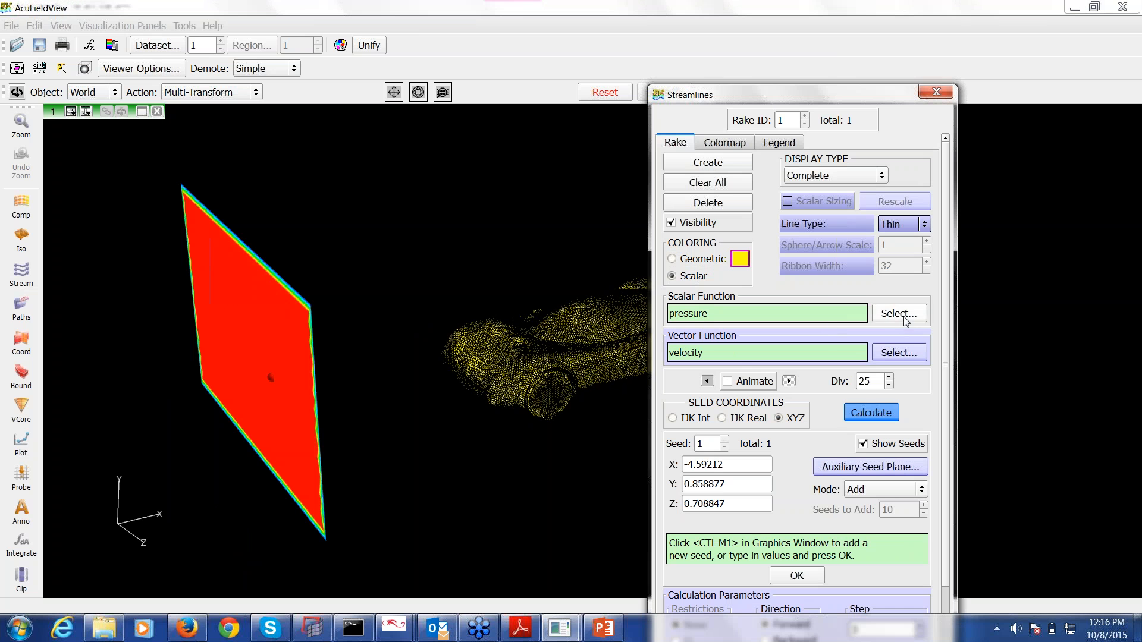
click(885, 320)
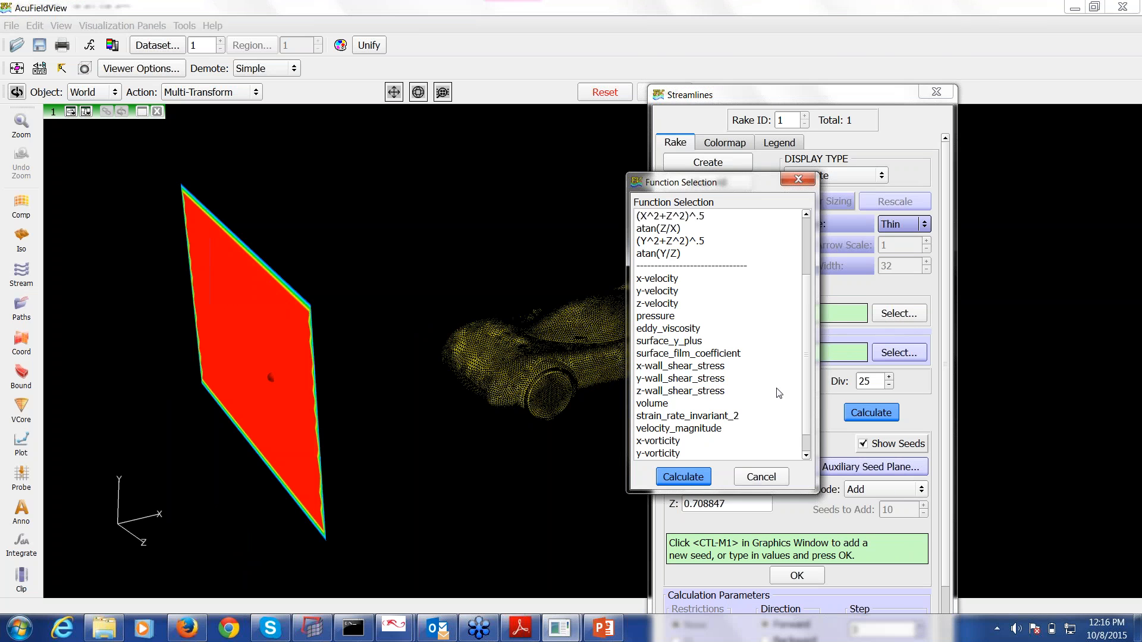
double_click(678, 429)
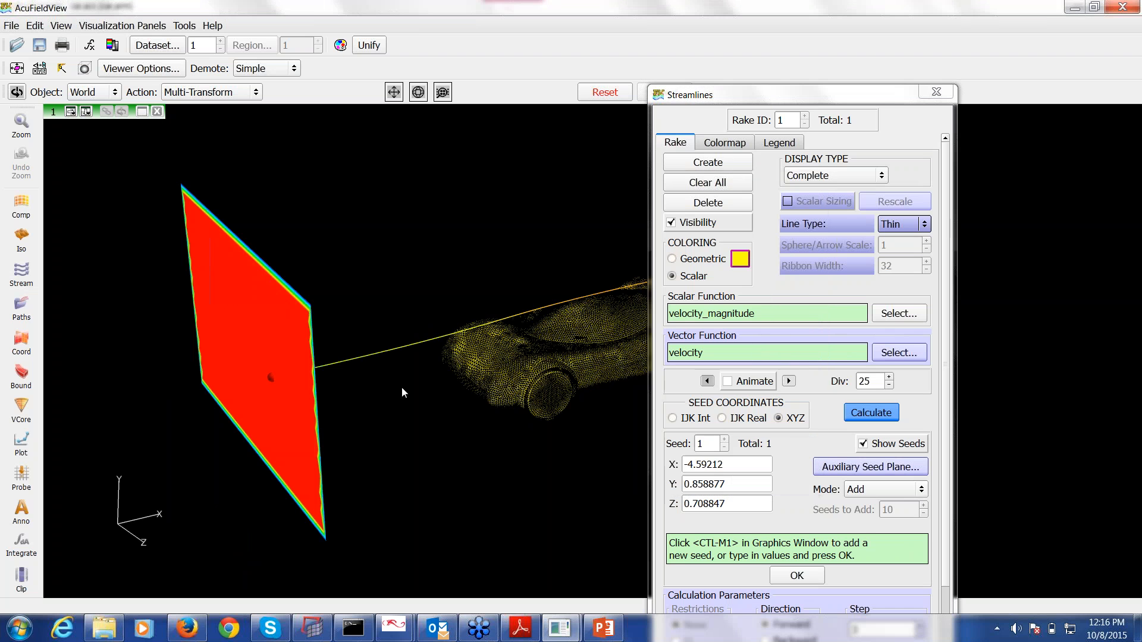
click(927, 97)
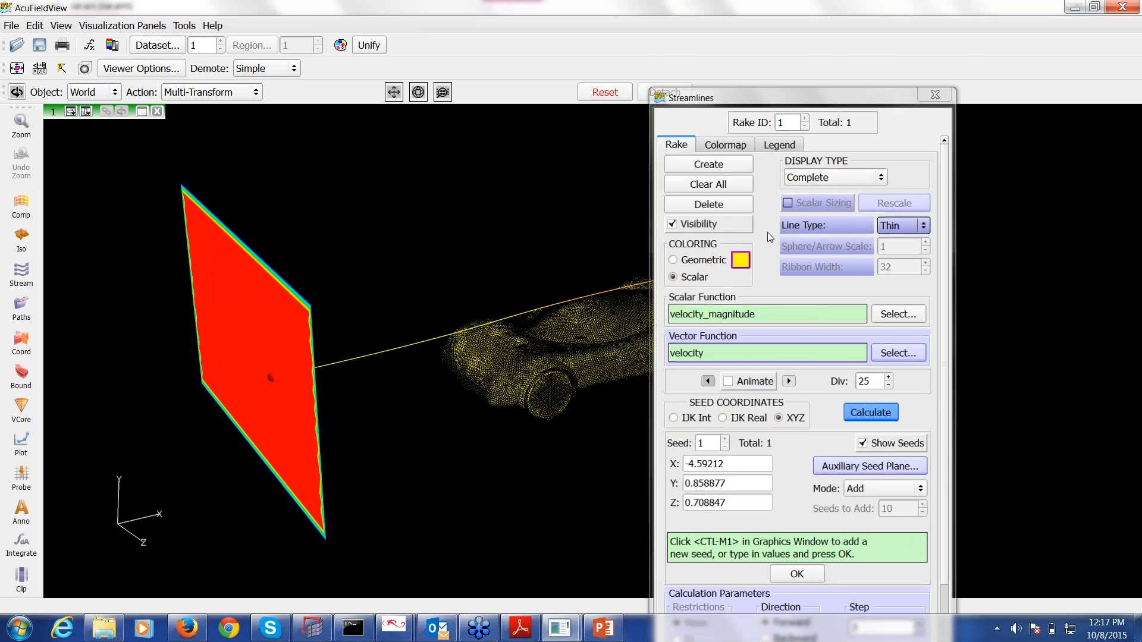
- Create a new streamline rake and seed the inlet surface with 1000 seeds in Seed a Surface mode
click(22, 275)
click(718, 167)
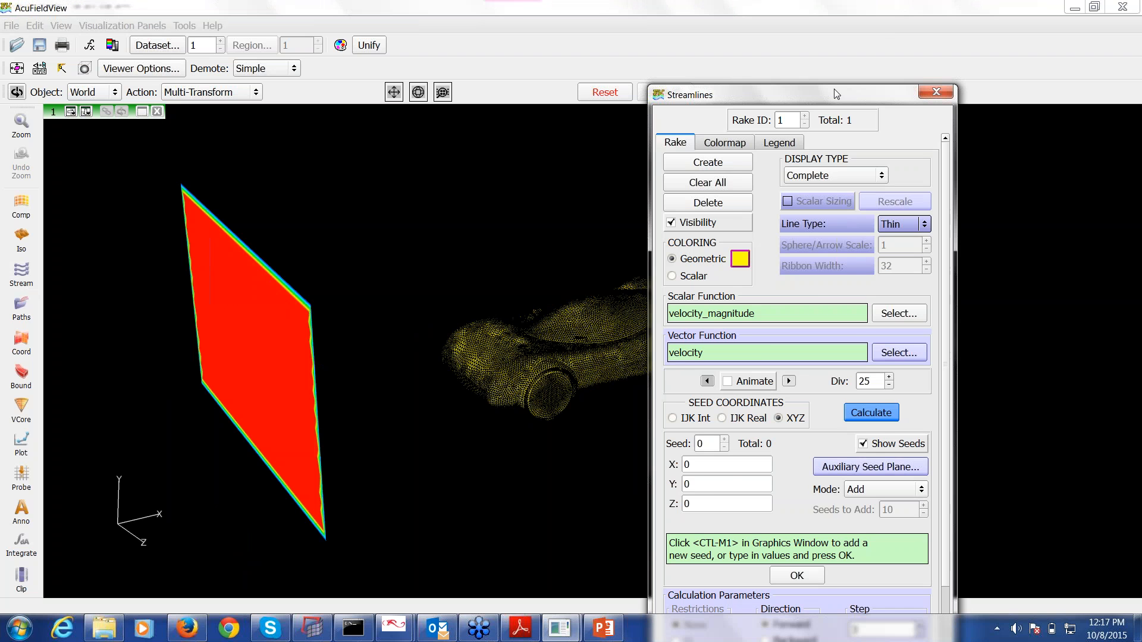
drag(836, 94, 945, 30)
click(999, 421)
click(994, 472)
click(1012, 439)
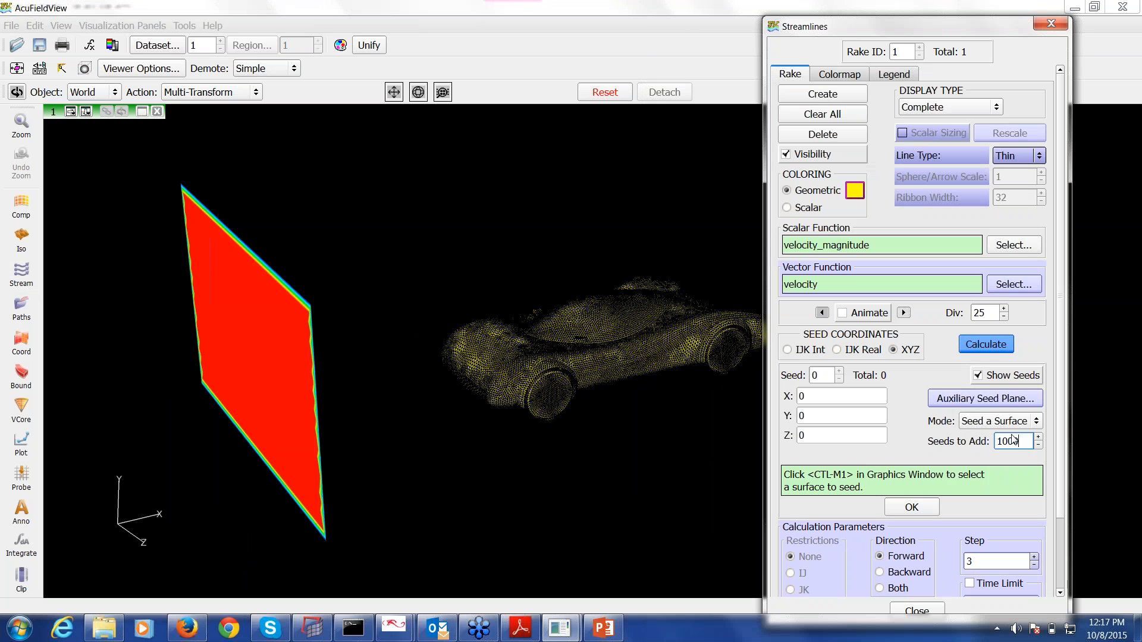
double_click(1013, 440)
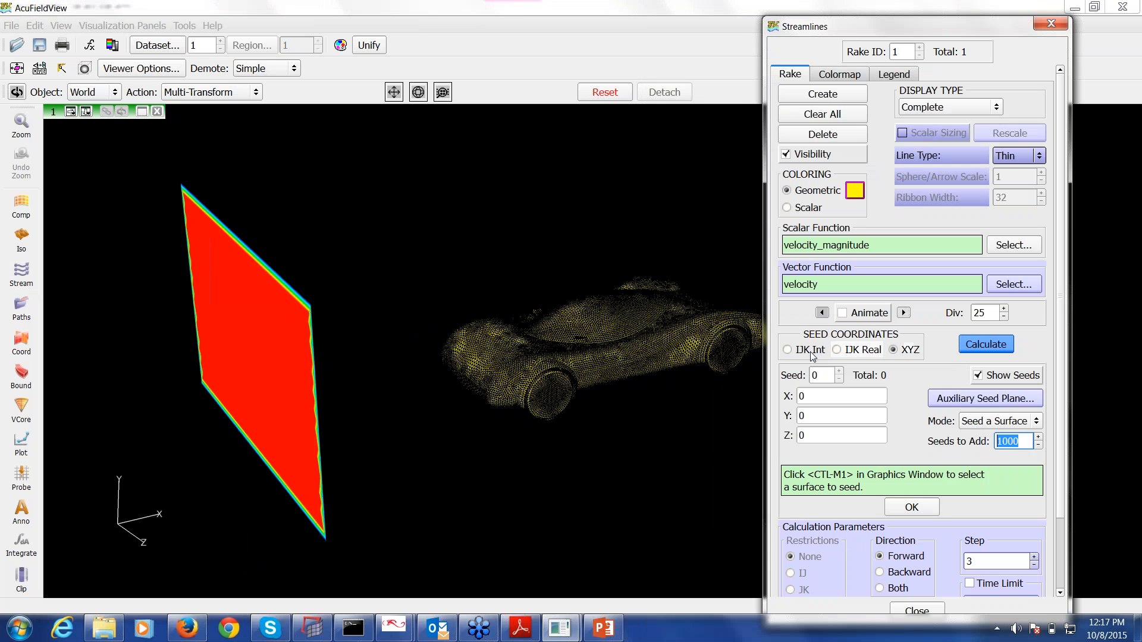
ctrl+click(262, 369)
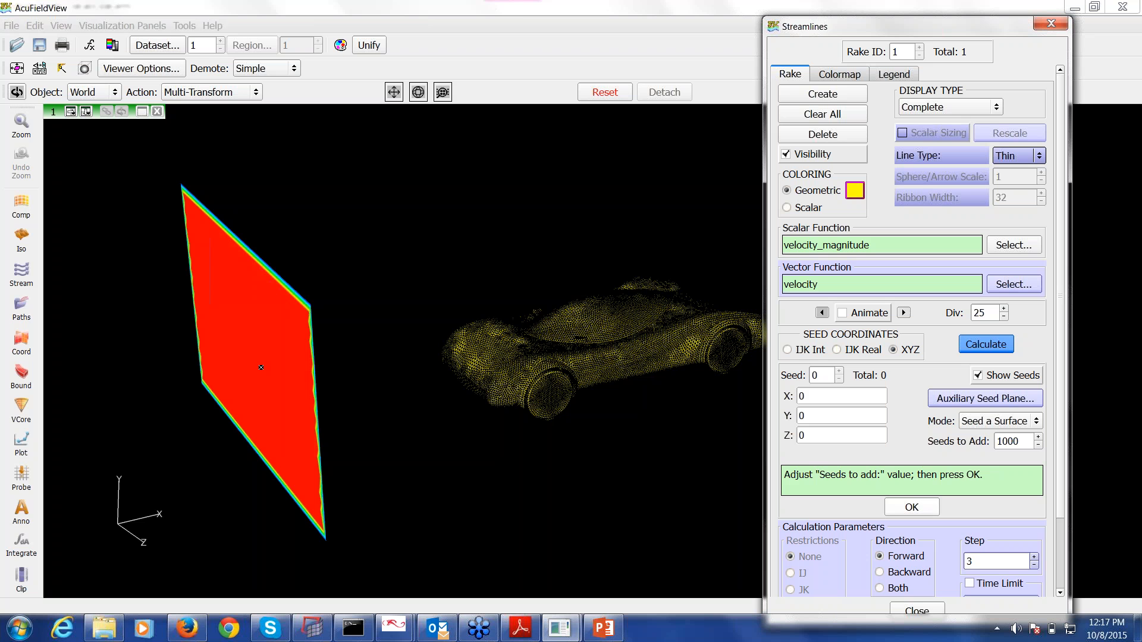
click(911, 507)
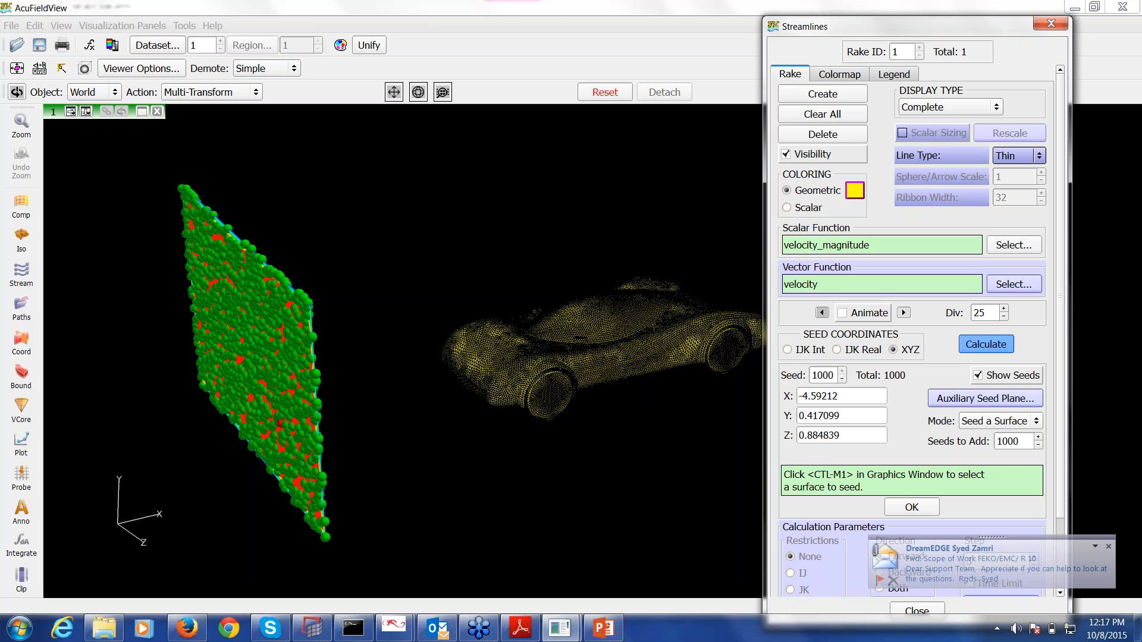
- Hide the seeds and calculate the streamlines with scalar coloring by velocity_magnitude
click(978, 376)
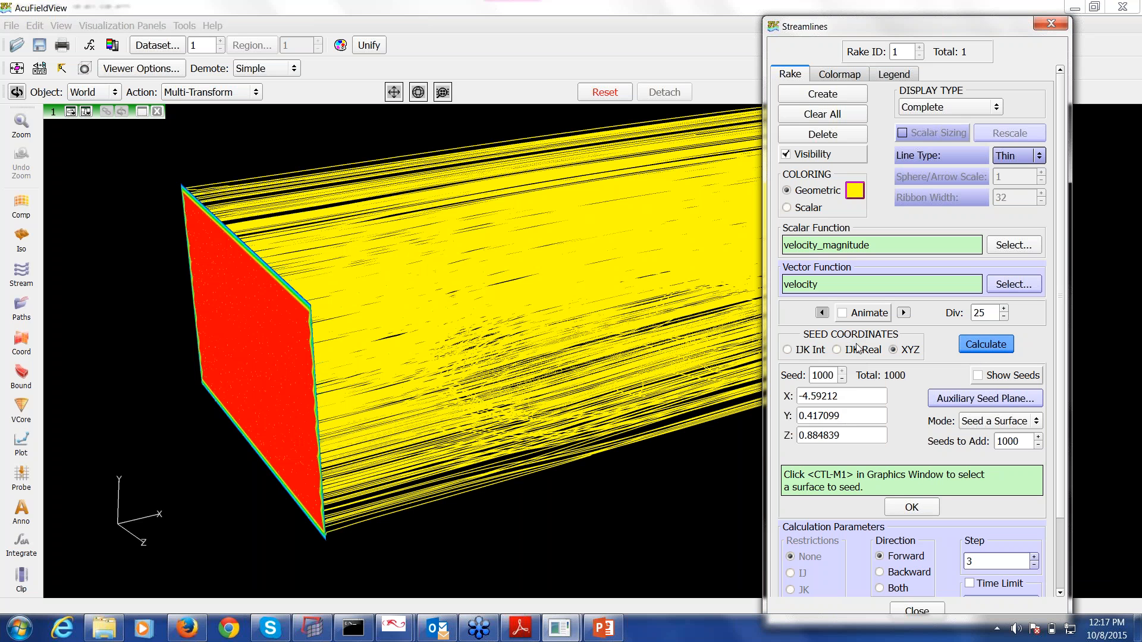
click(807, 211)
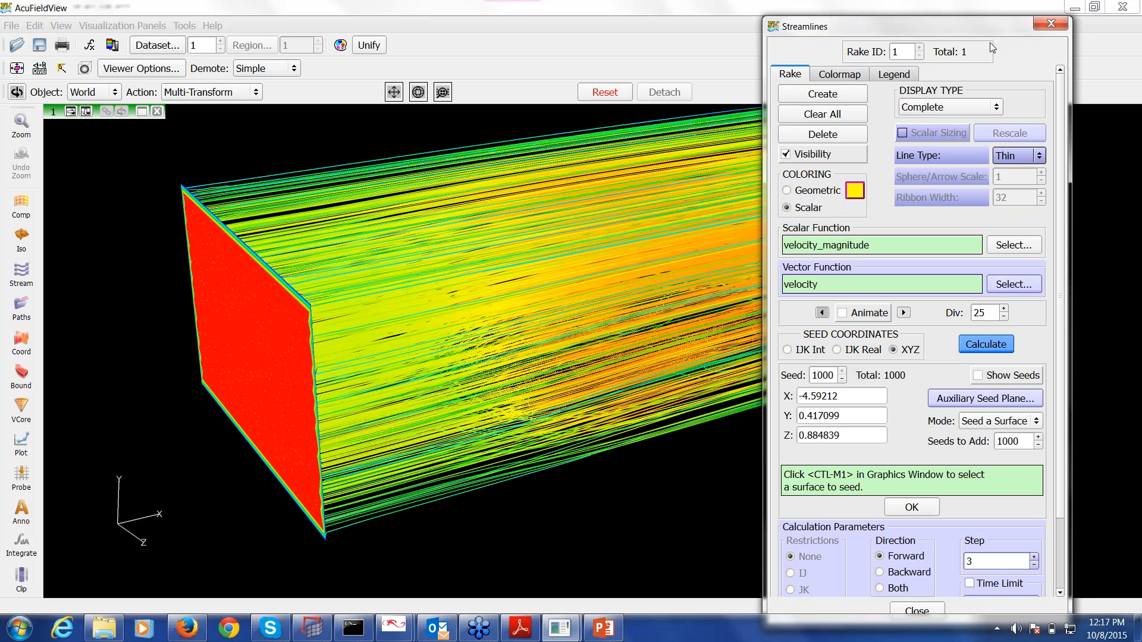
drag(990, 26, 1006, 143)
- Animate the streamlines and change their display type through Filament, Filament & Arrows and Growing to Spheres
click(936, 420)
click(1006, 214)
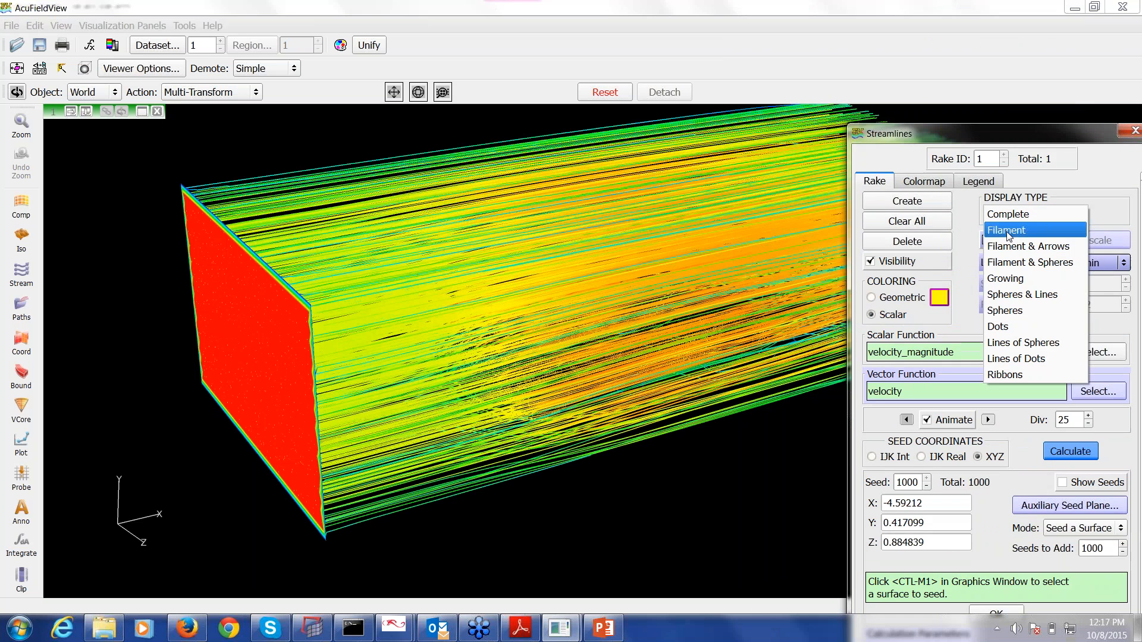
click(1007, 232)
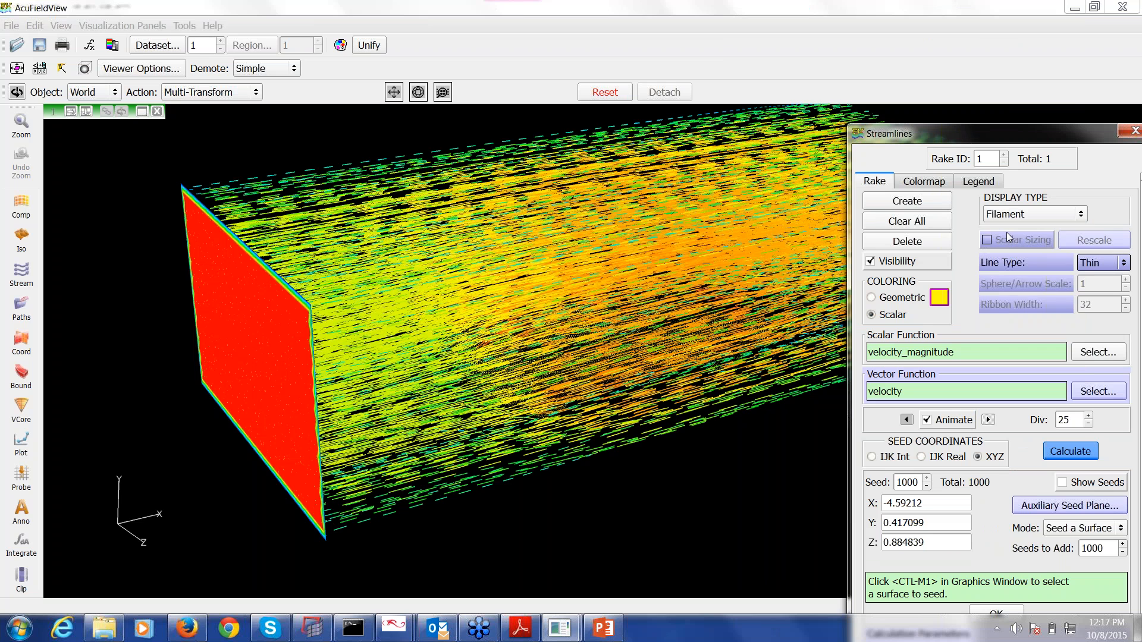
click(1012, 214)
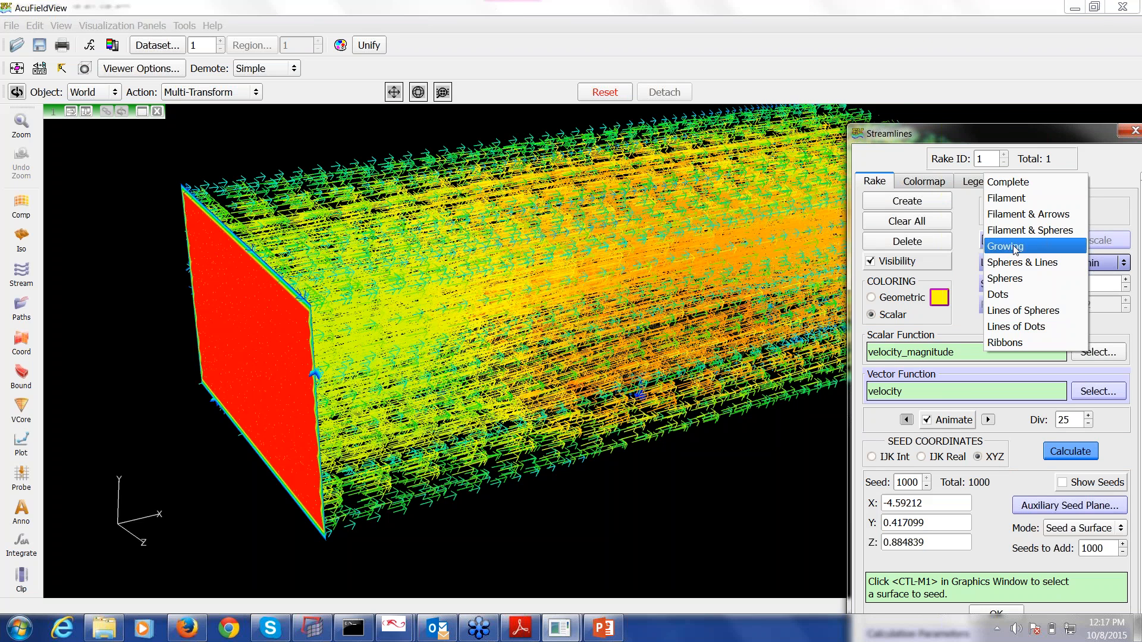
click(1015, 247)
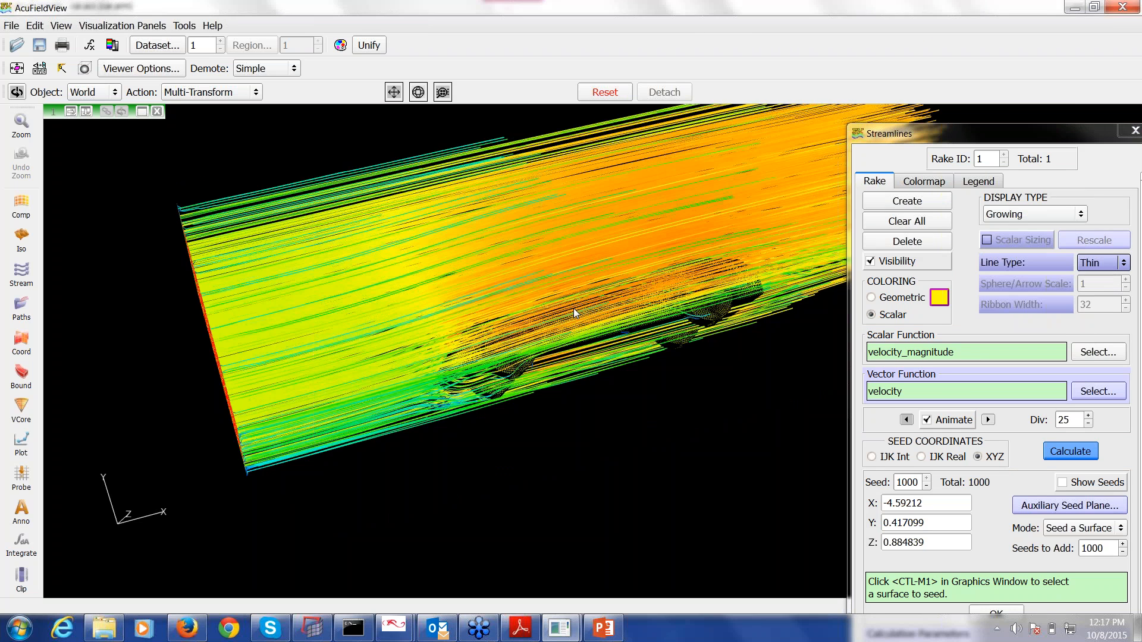
click(1032, 214)
click(1011, 249)
- Examine the animated spheres flowing from the inlet around the car body and underside from several angles and distances
drag(628, 324, 672, 491)
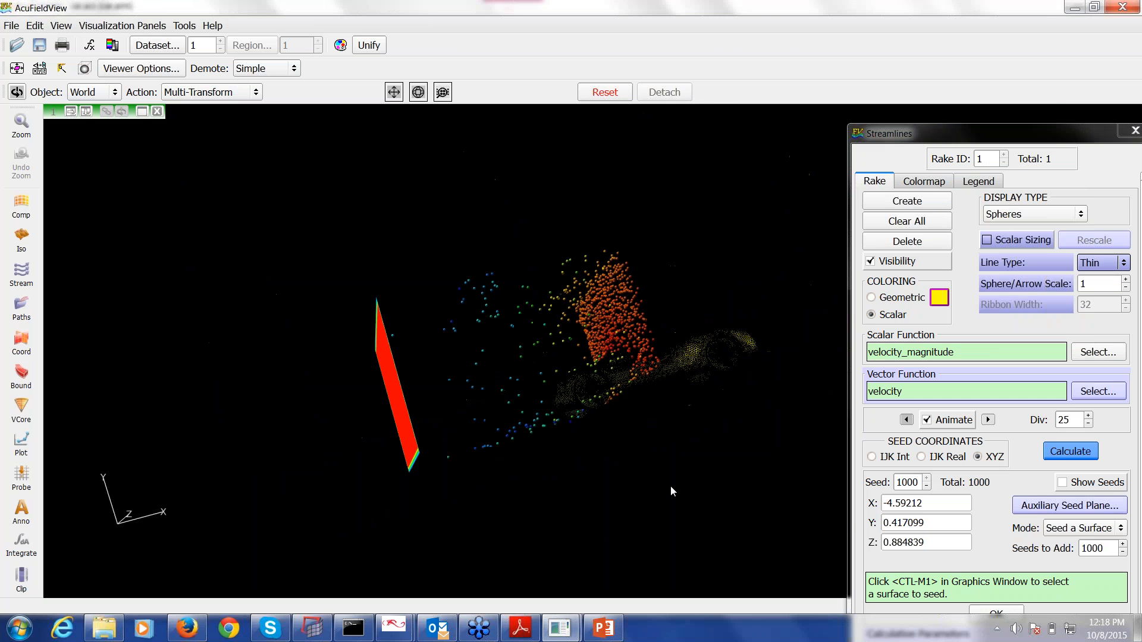
right_drag(715, 322, 715, 238)
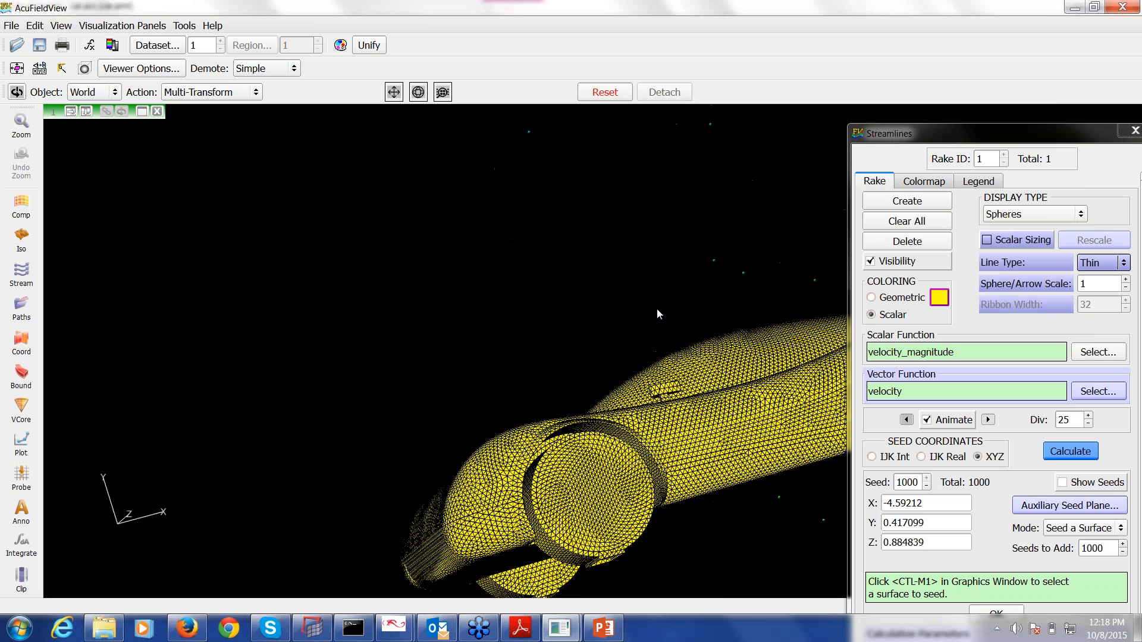
drag(657, 309, 670, 463)
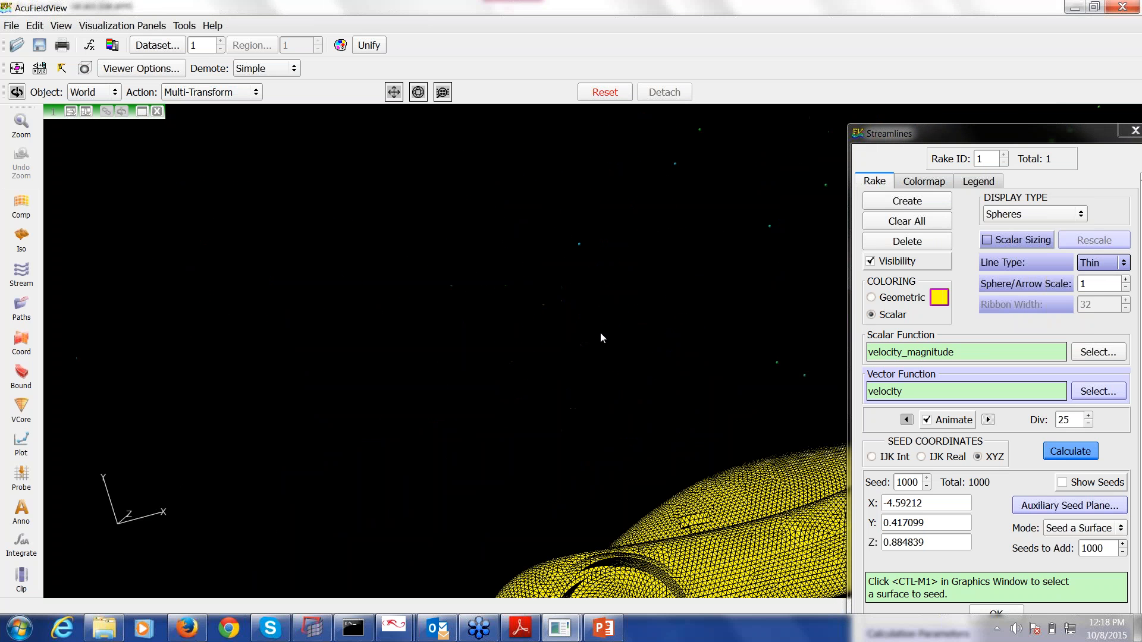
right_drag(600, 333, 572, 281)
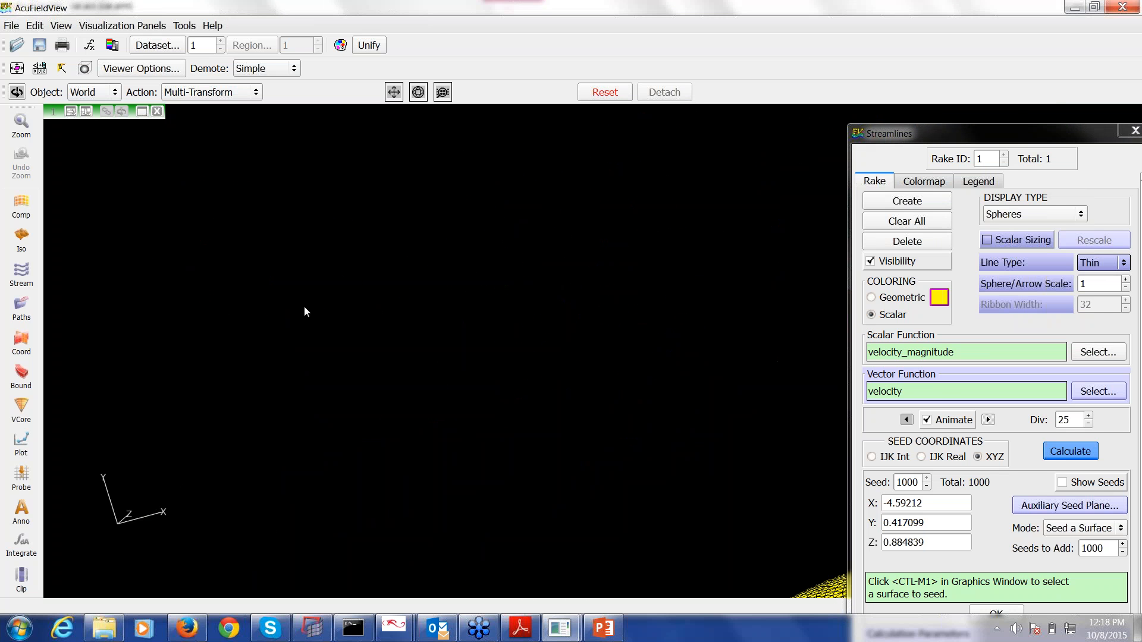
drag(304, 306, 511, 387)
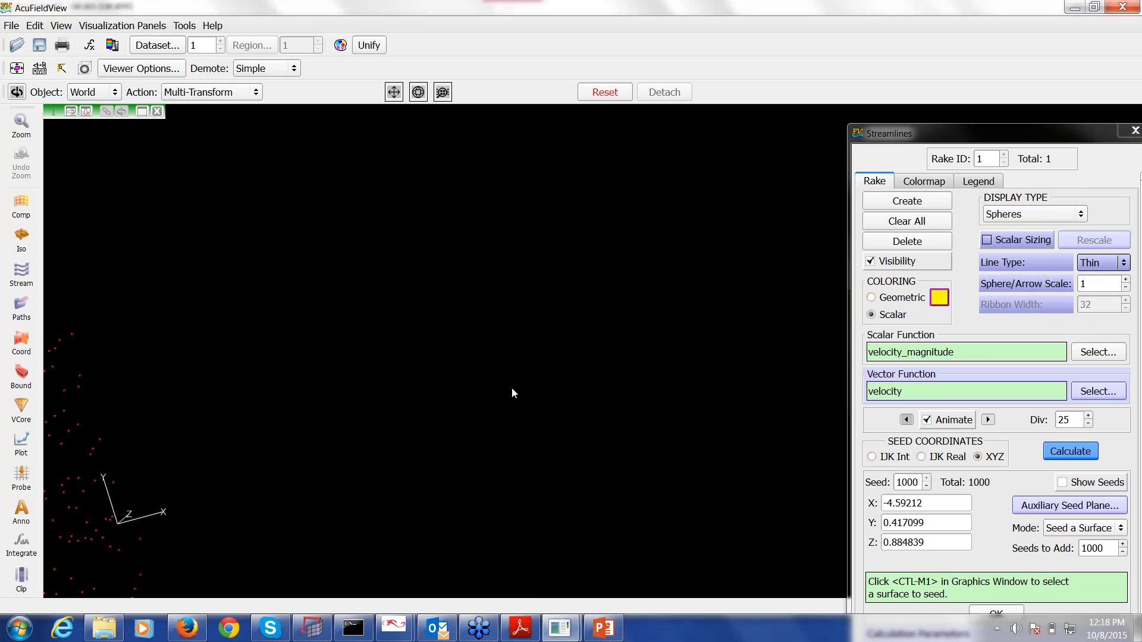
right_drag(512, 388, 740, 408)
drag(741, 409, 570, 309)
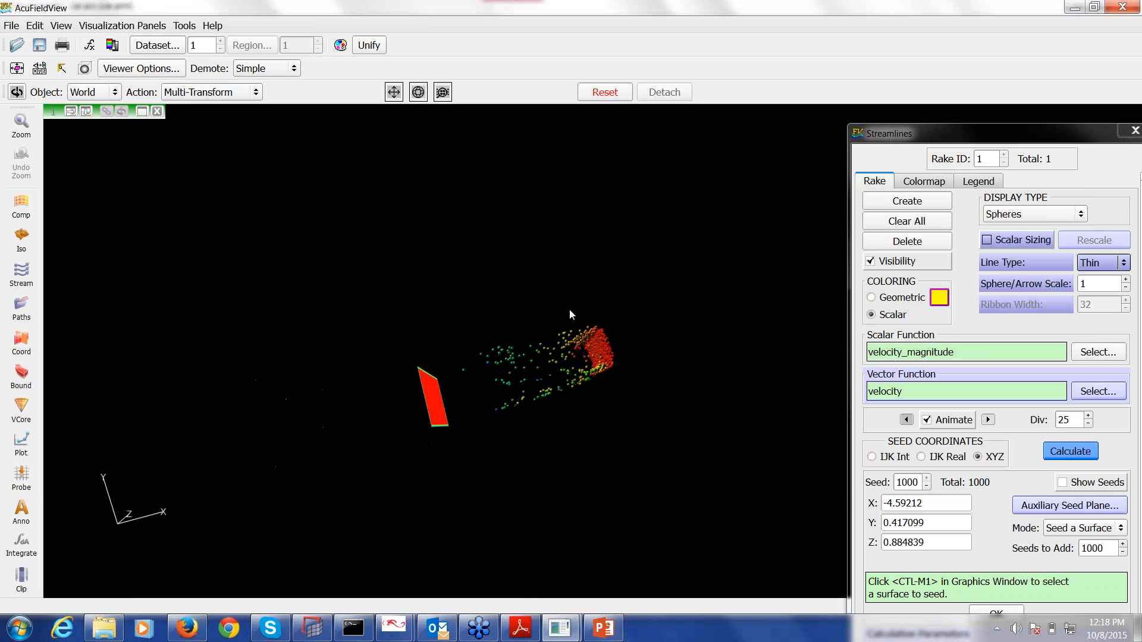
drag(622, 394, 566, 309)
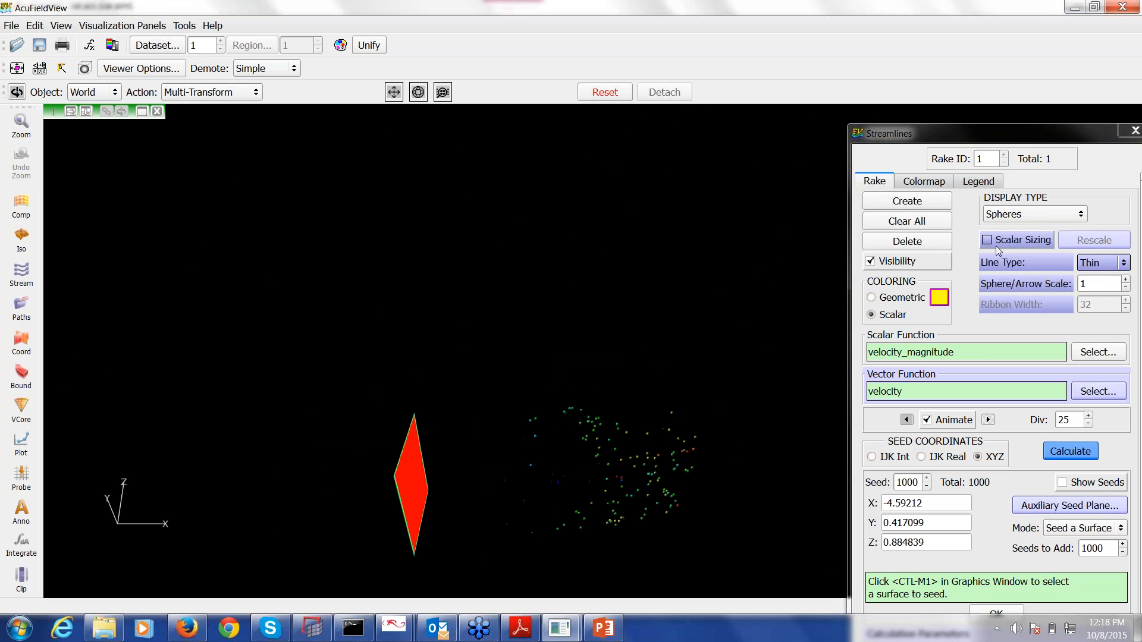
right_drag(706, 453, 680, 370)
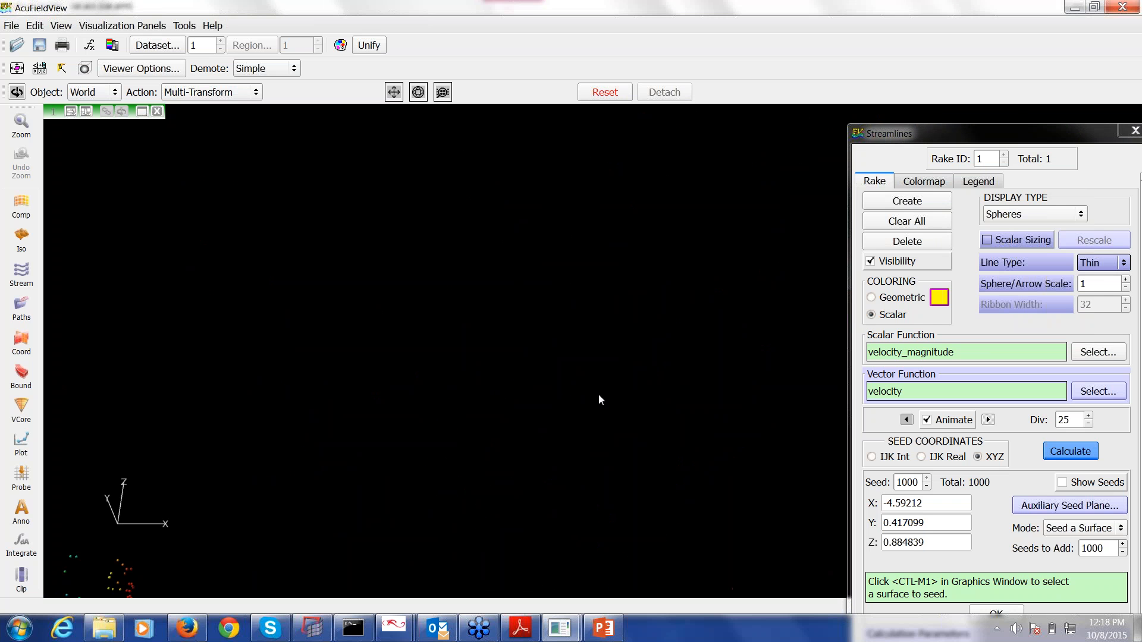
drag(599, 396, 635, 126)
right_drag(636, 417, 636, 352)
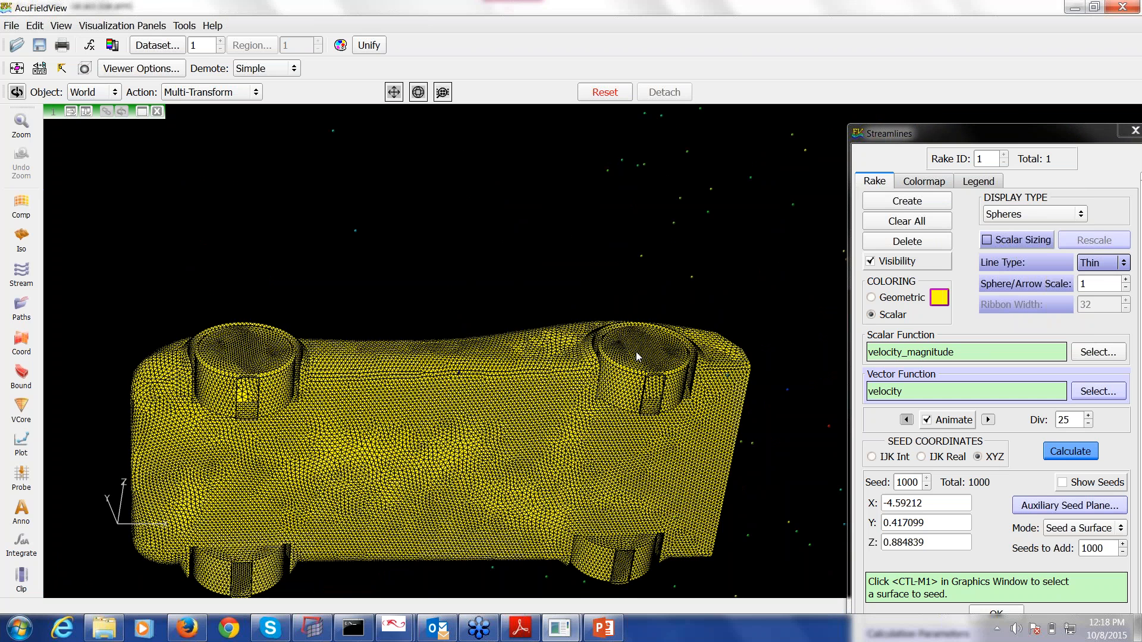
middle_drag(636, 353, 647, 491)
drag(647, 491, 602, 276)
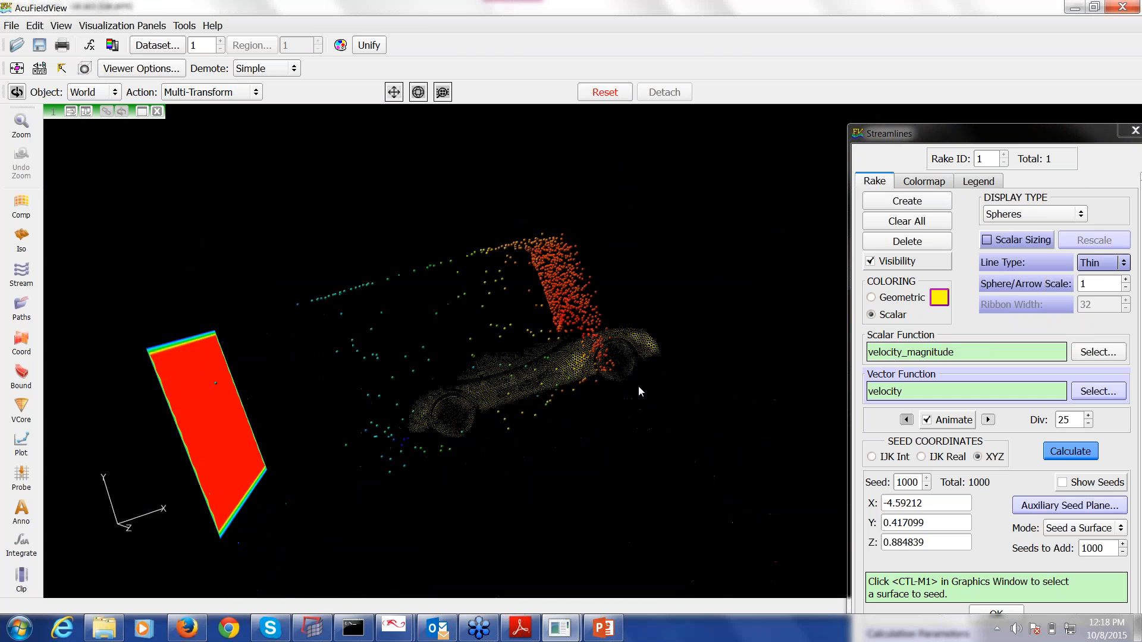
drag(640, 391, 441, 430)
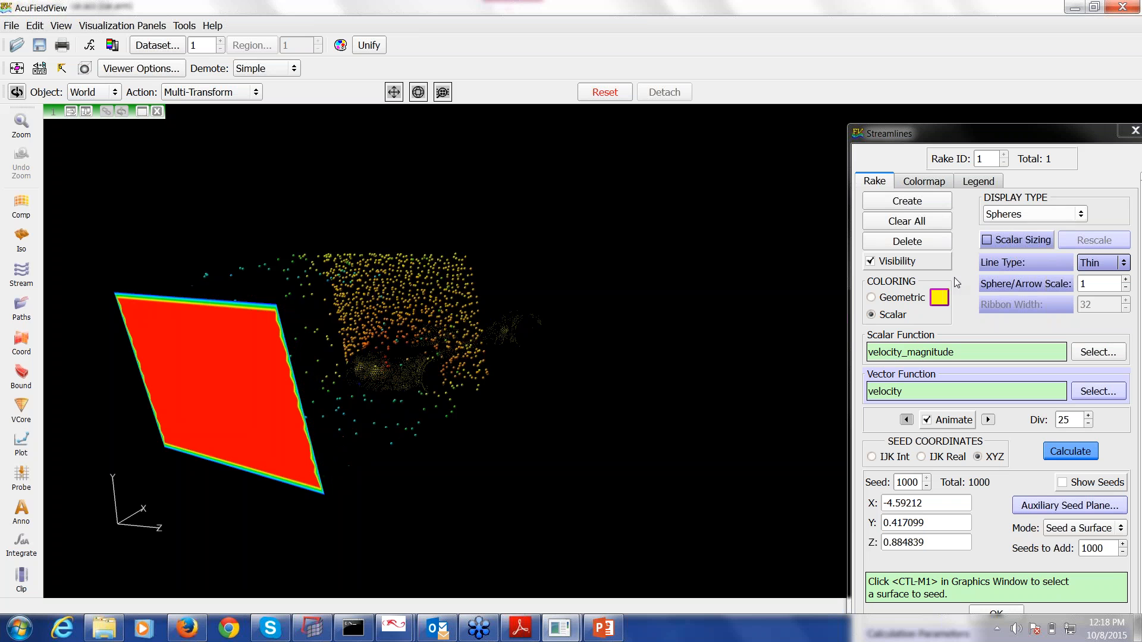
- Set the streamlines to geometric coloring and change the display type through Dots, Lines of Spheres and Lines of Dots to Ribbons
click(889, 299)
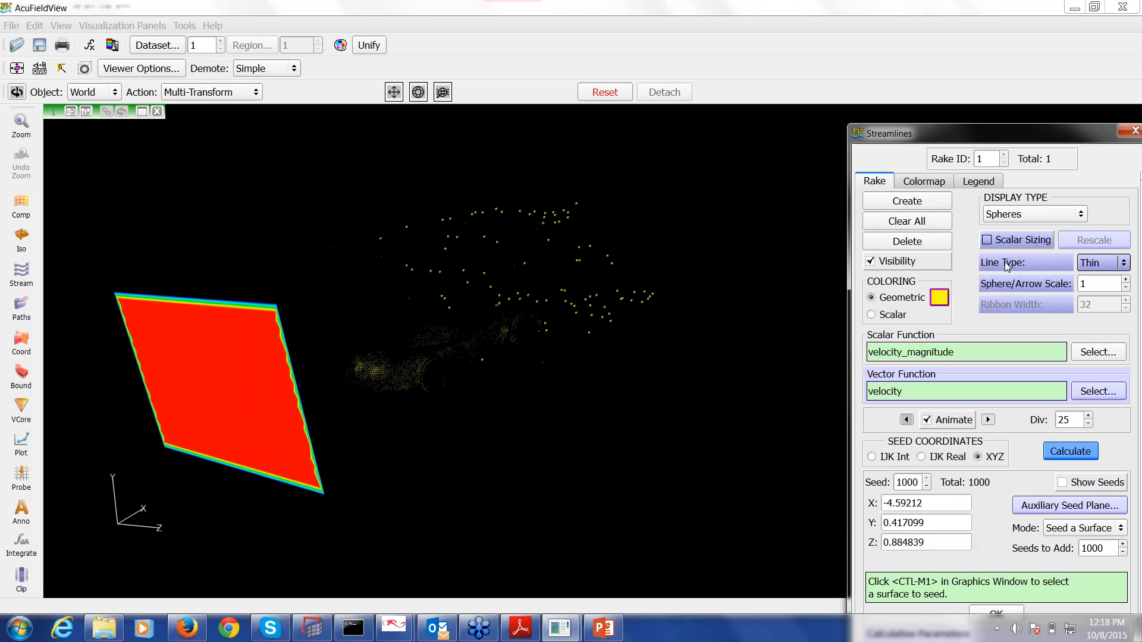
click(1011, 214)
click(1012, 228)
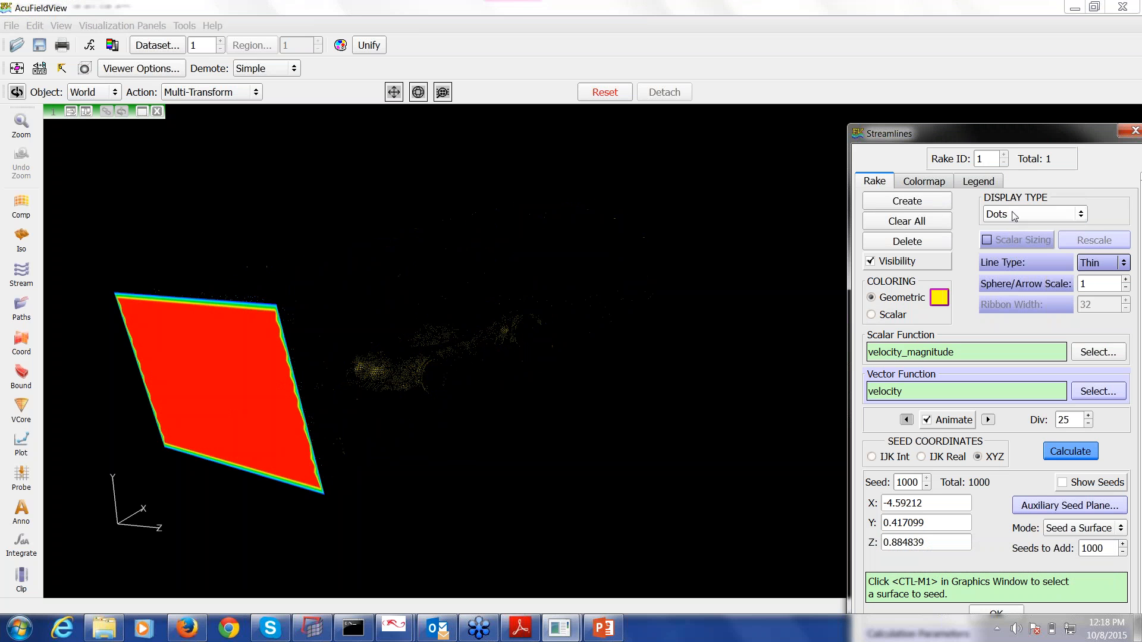
click(1014, 216)
click(1012, 231)
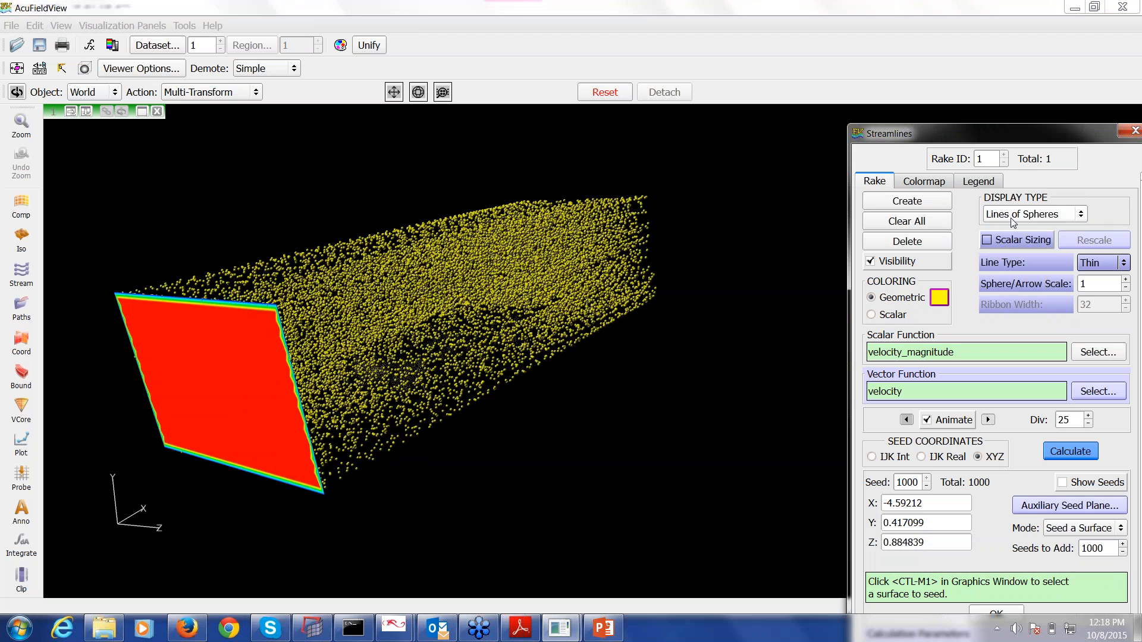
scroll(1012, 220, down, 1)
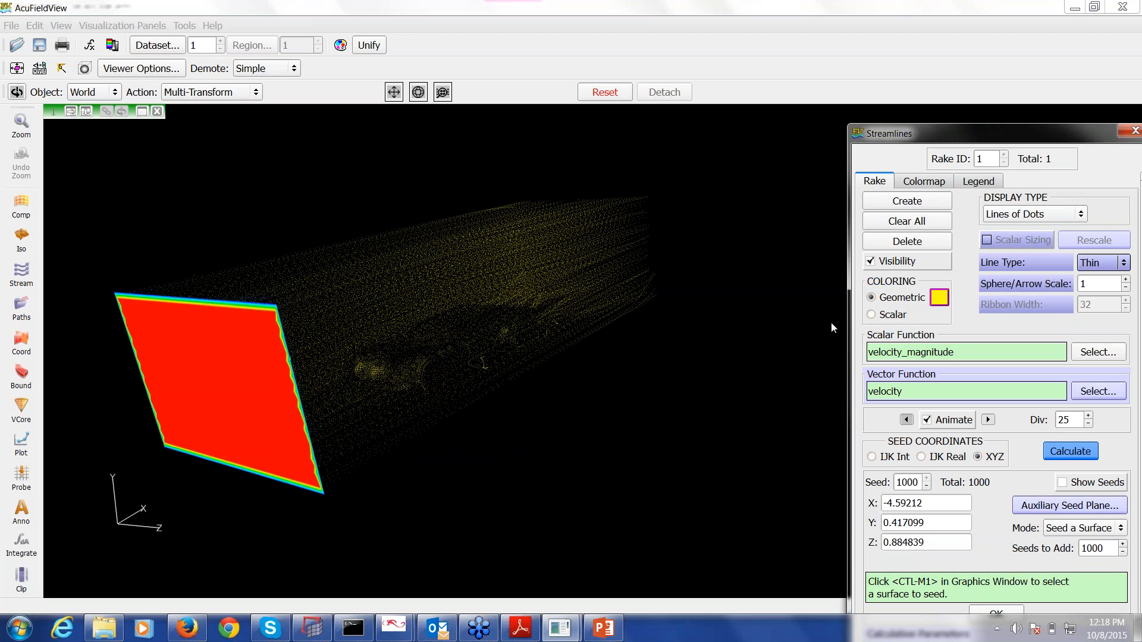
click(1011, 215)
click(1008, 232)
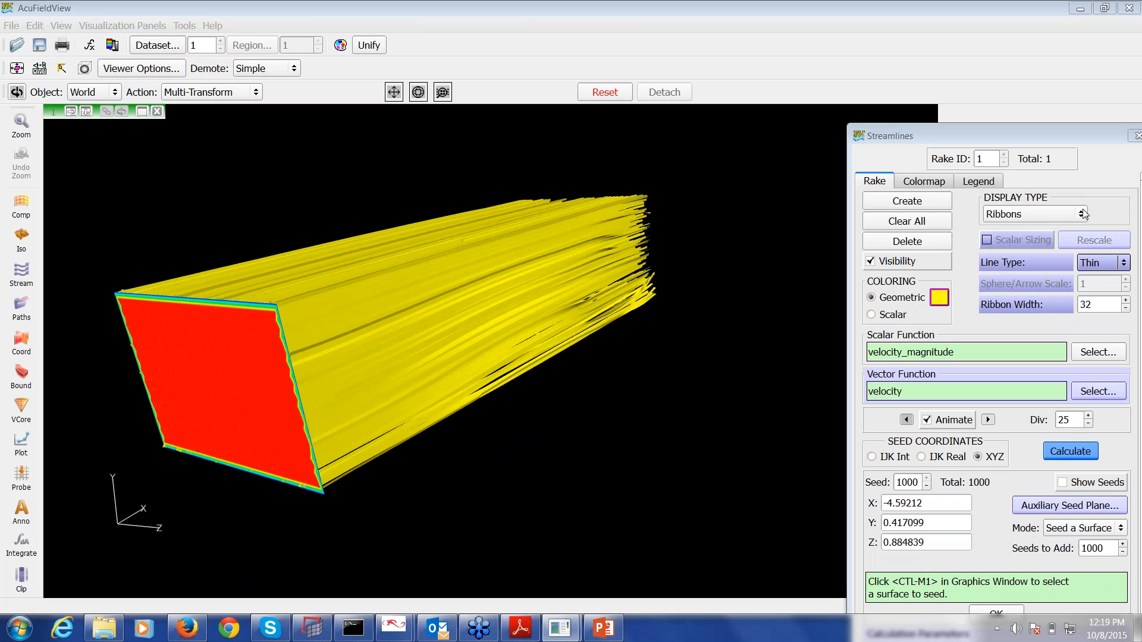
drag(573, 390, 640, 341)
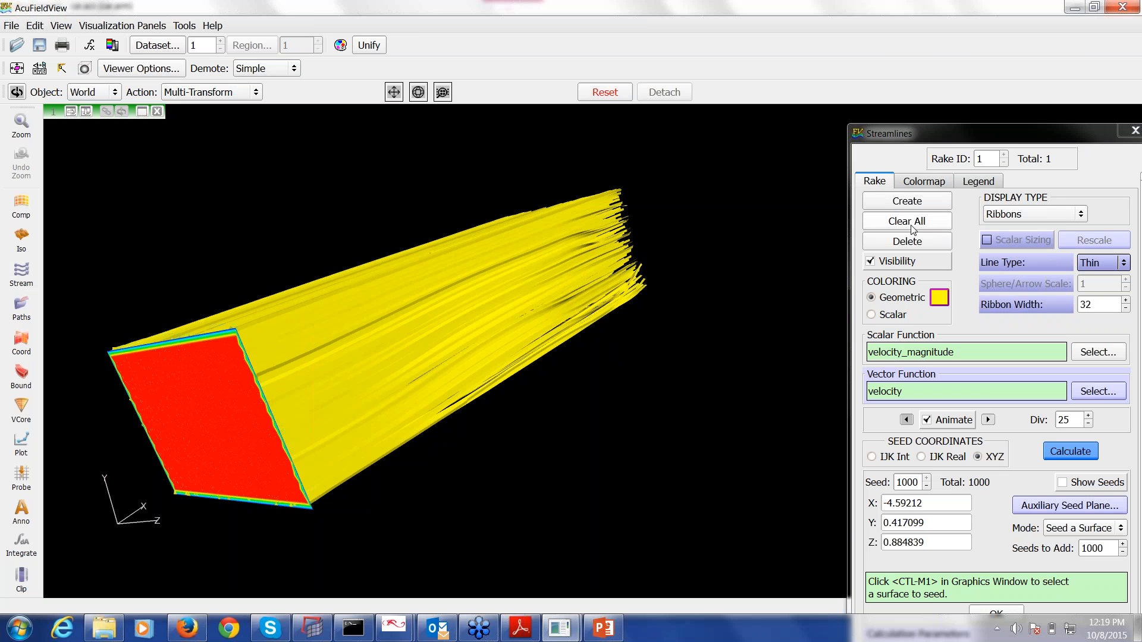
- Hide the streamline rake and the inlet boundary surface
click(883, 263)
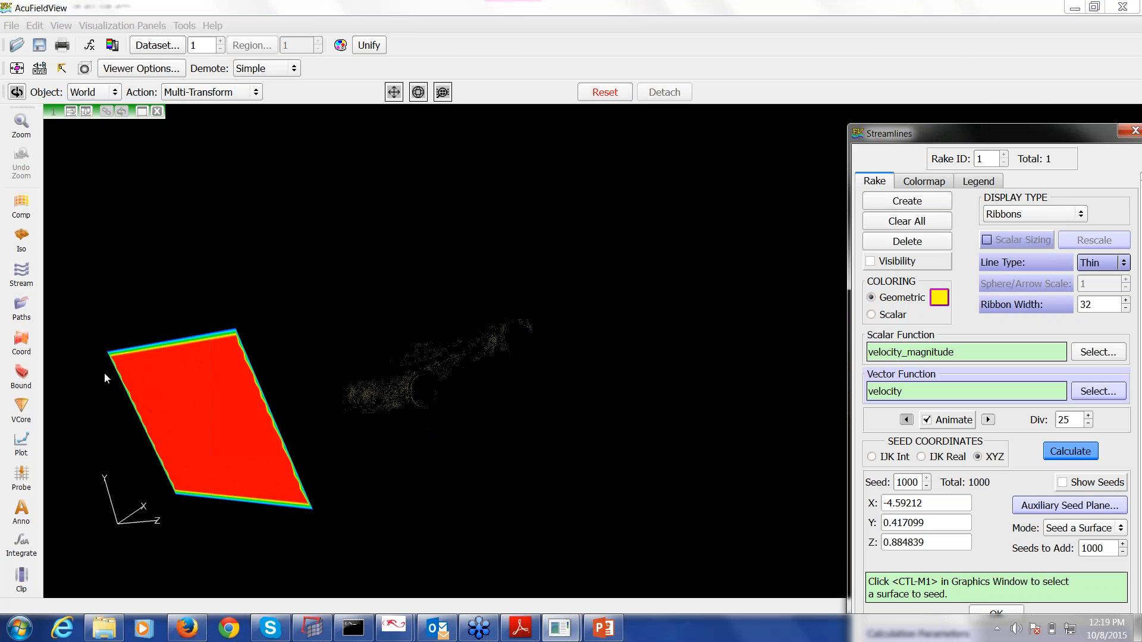
click(174, 410)
double_click(173, 406)
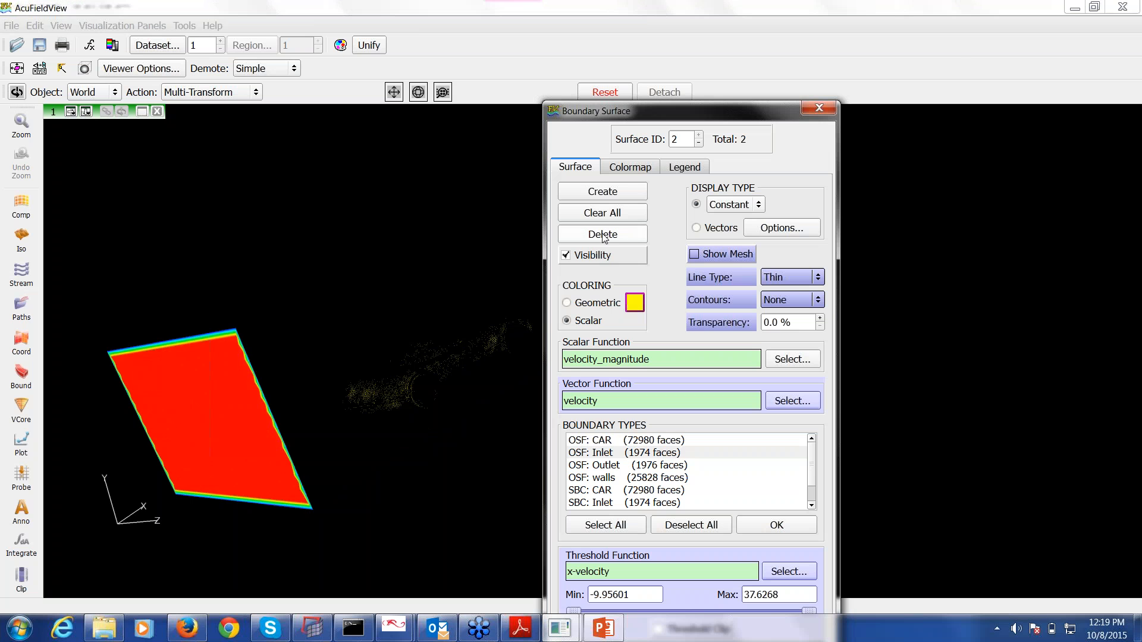
click(603, 255)
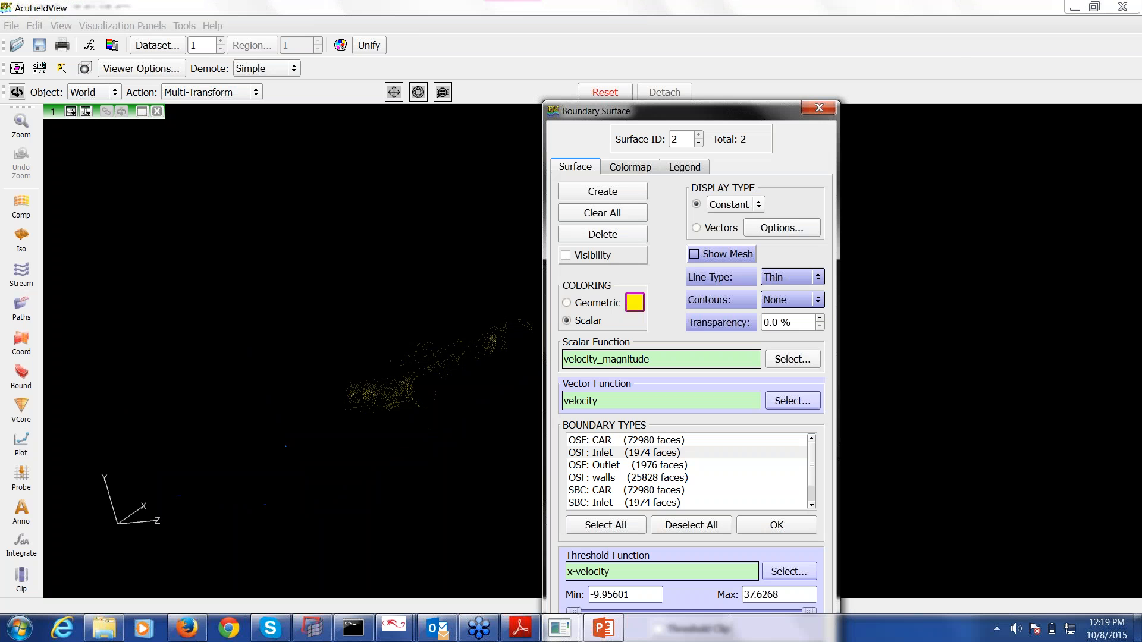
click(819, 108)
- Change the car boundary surface's geometric color to light gray and keep its mesh shown
double_click(458, 355)
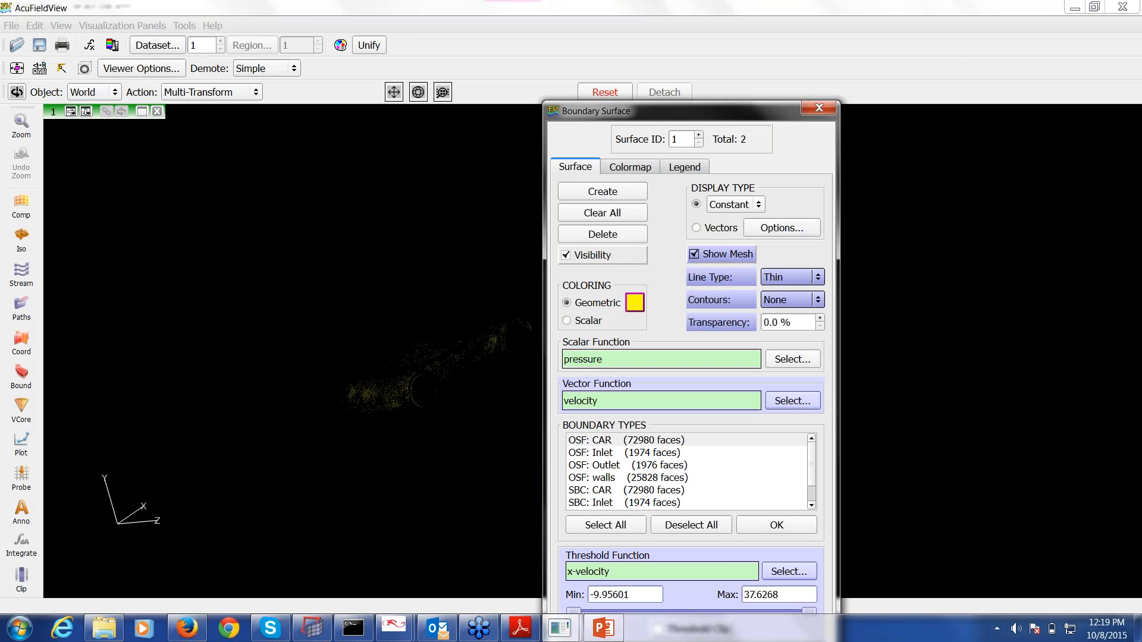
click(726, 257)
click(634, 304)
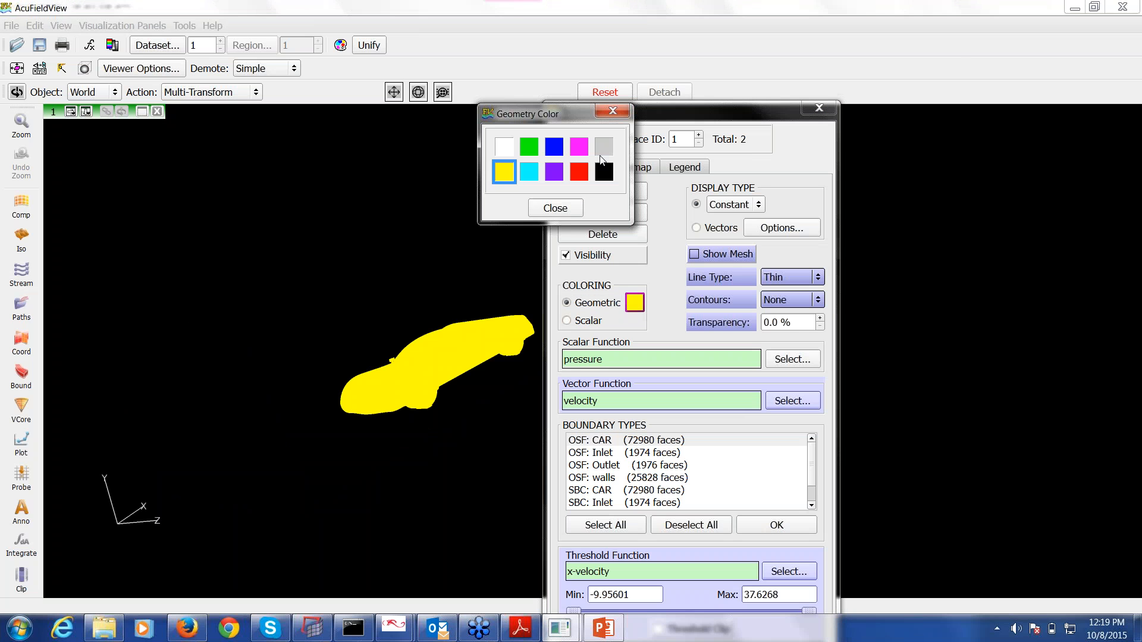
click(608, 151)
click(694, 254)
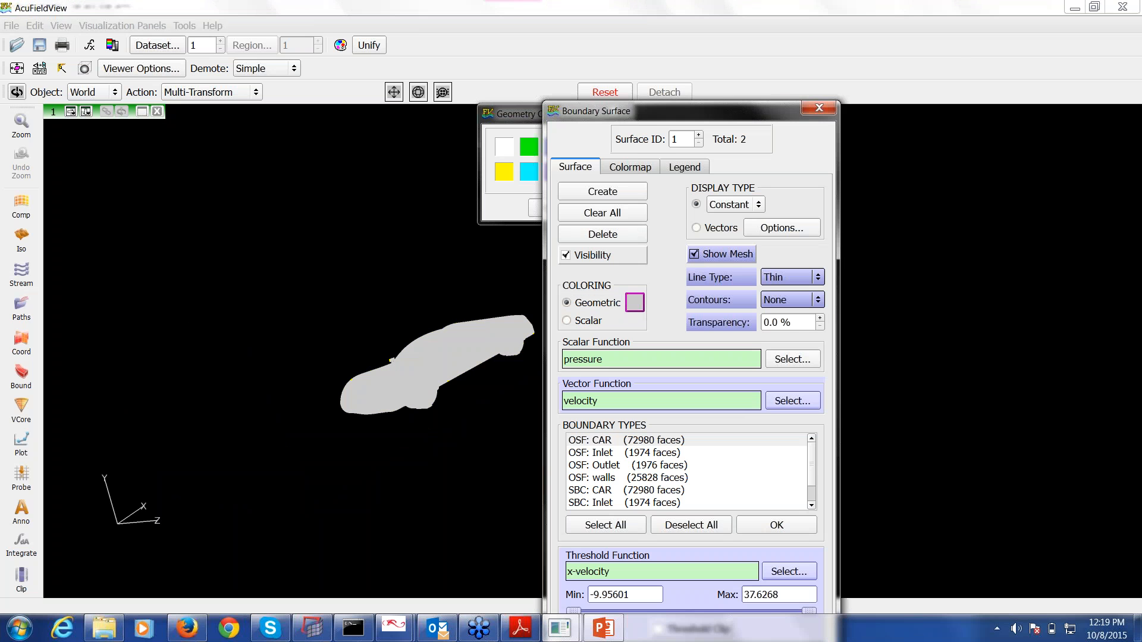
click(812, 110)
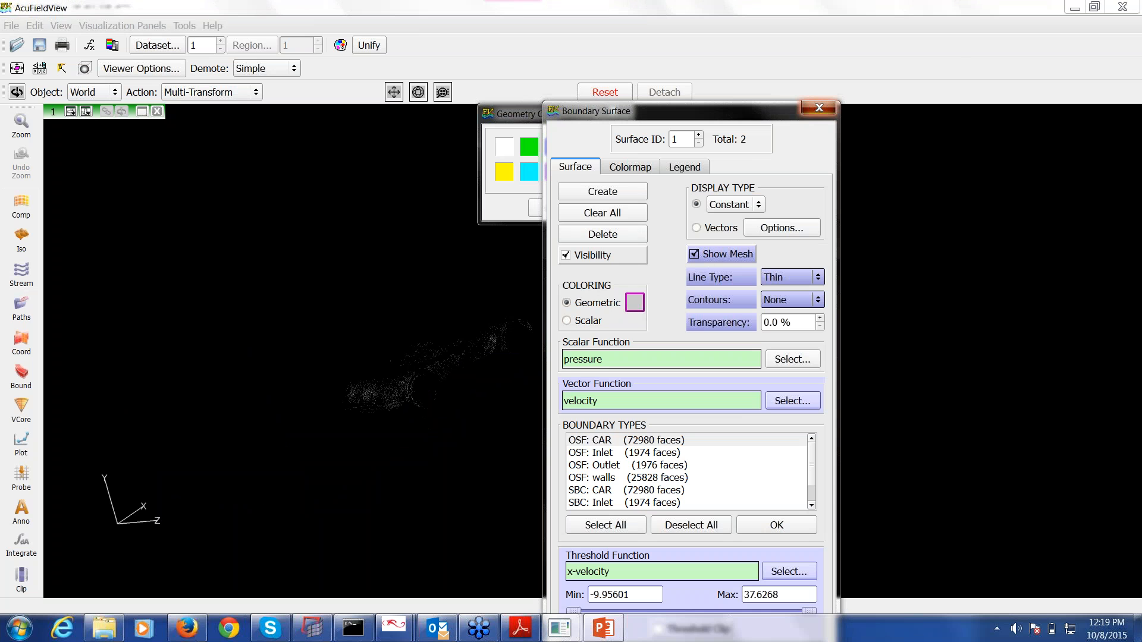
- Examine the car's surface mesh from the side and the underside at several zoom distances
right_drag(500, 430, 580, 488)
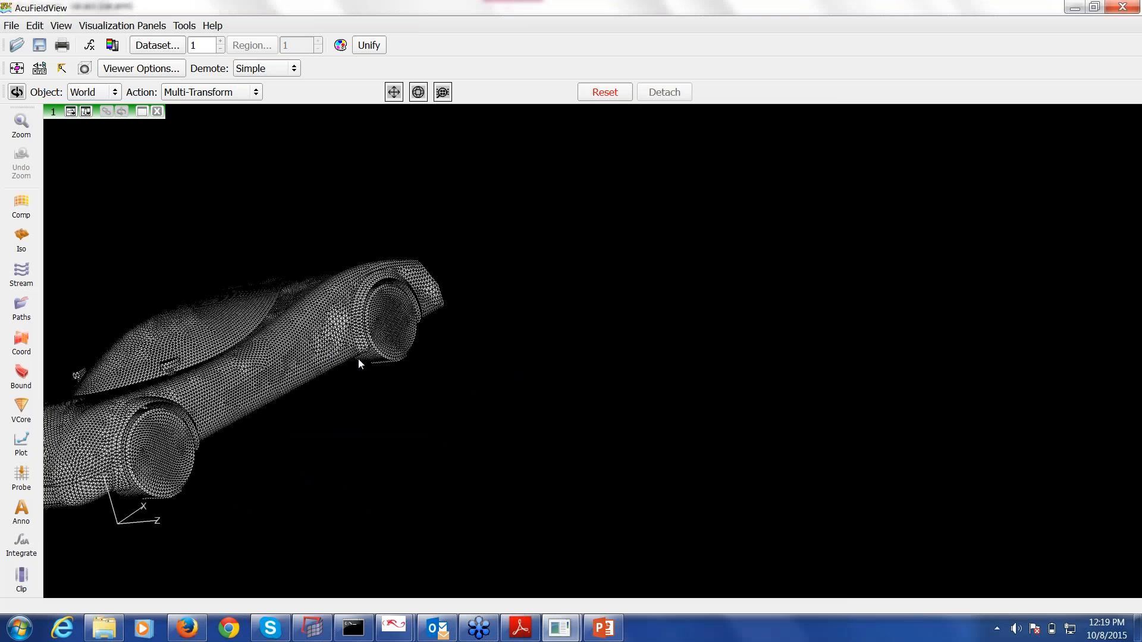
drag(378, 351, 669, 364)
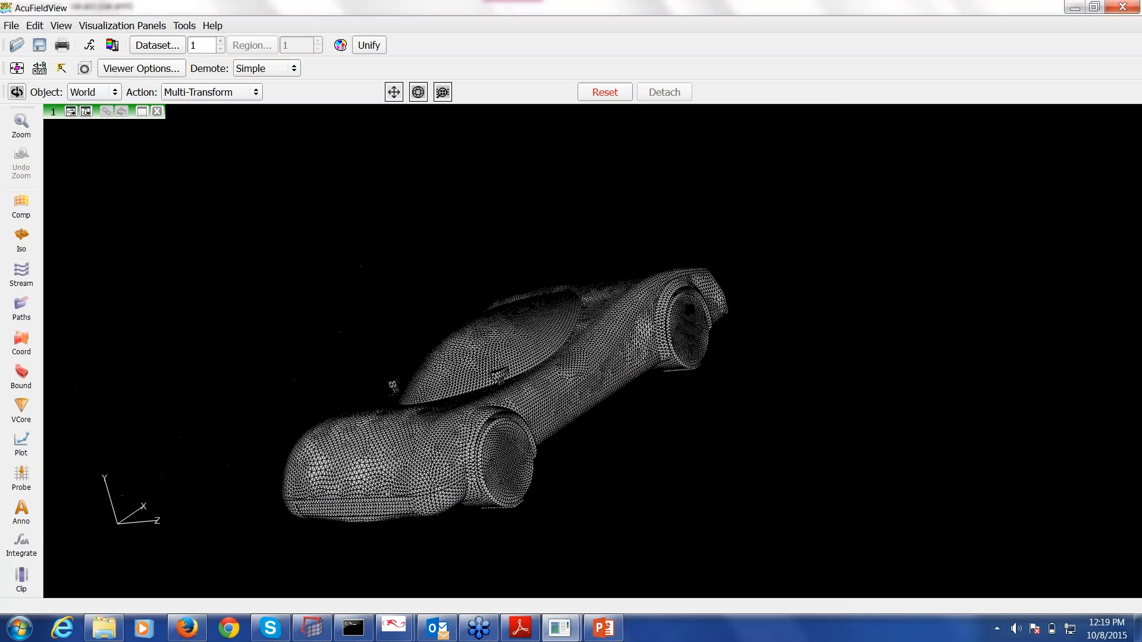
middle_drag(669, 363, 586, 461)
right_drag(586, 461, 665, 348)
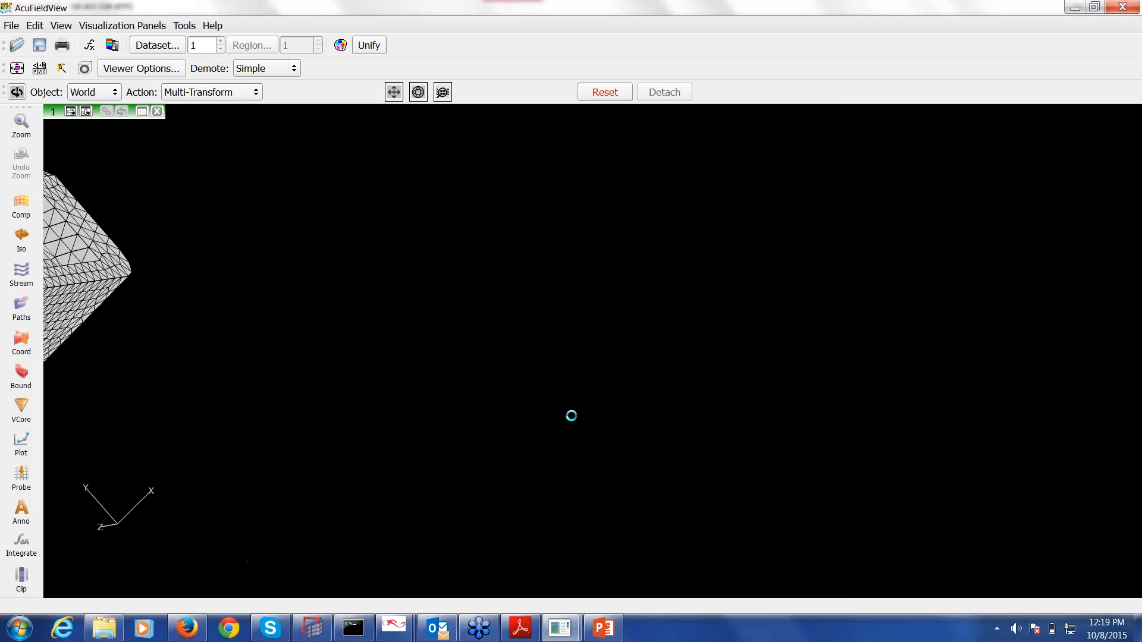
middle_drag(571, 416, 489, 430)
right_drag(490, 430, 494, 535)
drag(556, 373, 610, 405)
middle_drag(609, 406, 654, 309)
middle_drag(602, 476, 656, 349)
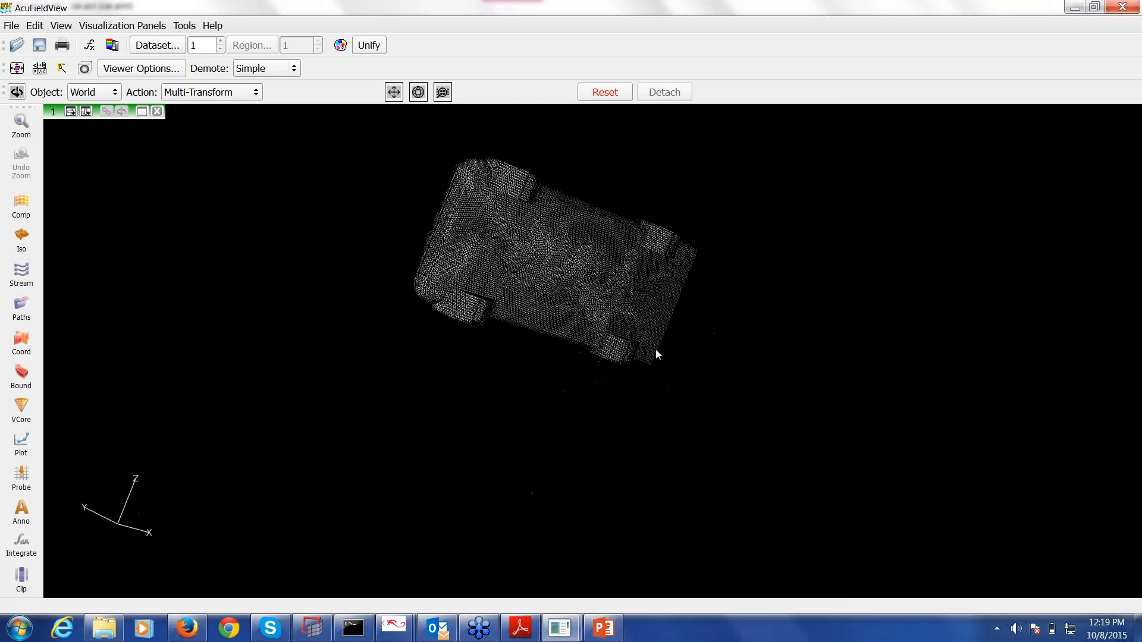
drag(655, 349, 574, 456)
drag(606, 411, 566, 503)
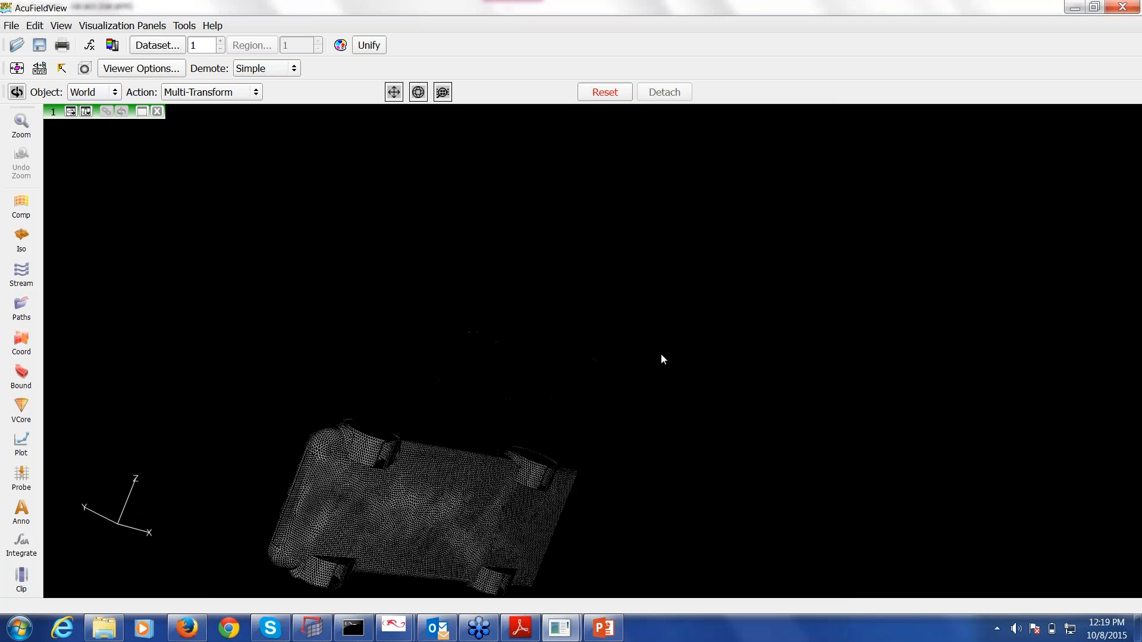
- Create a second streamline rake with 1000 seeds on the car surface and calculate its streamlines
middle_drag(662, 356, 834, 329)
drag(834, 329, 594, 408)
middle_drag(613, 375, 622, 535)
right_drag(420, 359, 385, 251)
middle_drag(428, 329, 690, 384)
middle_drag(827, 383, 722, 405)
mouse_move(723, 402)
right_down()
mouse_move(741, 411)
mouse_move(719, 400)
mouse_move(743, 396)
right_up()
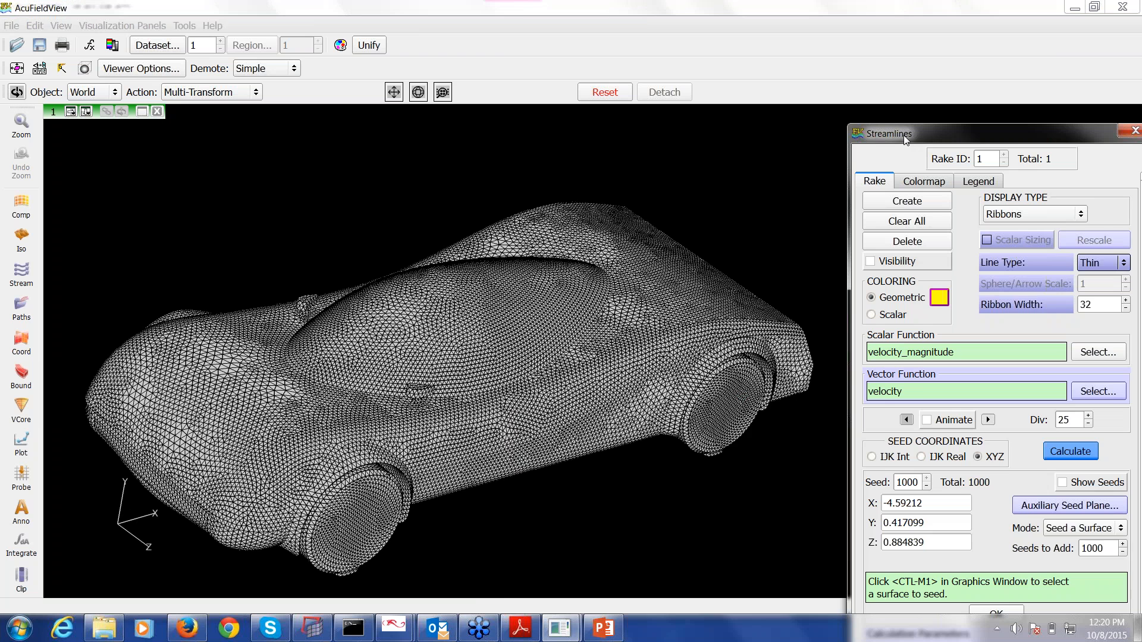
drag(904, 139, 781, 70)
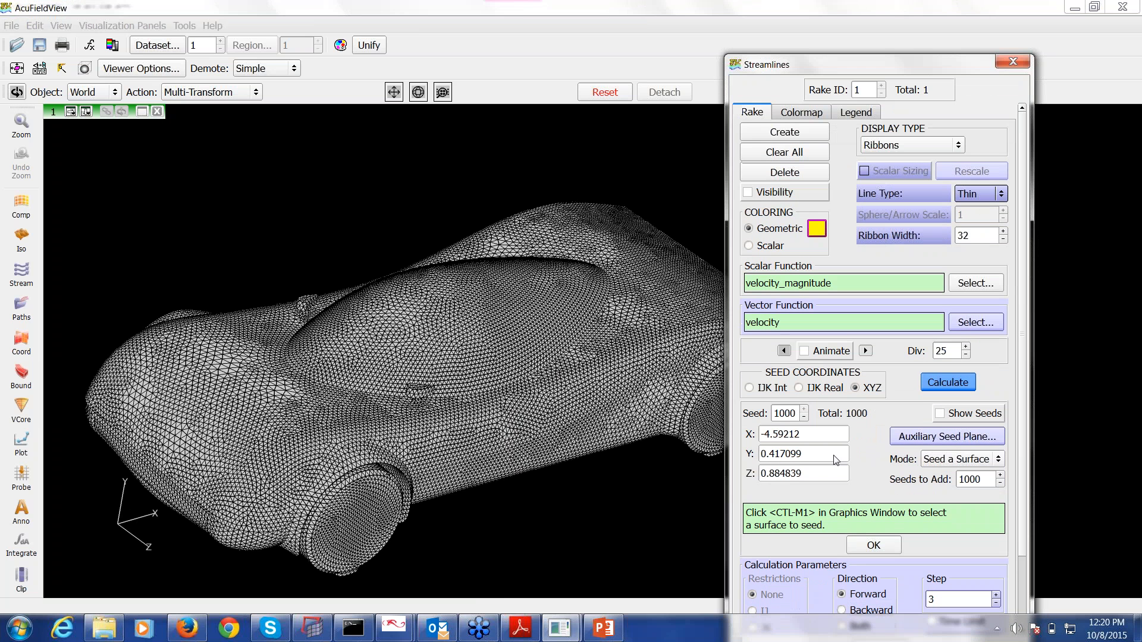
click(776, 134)
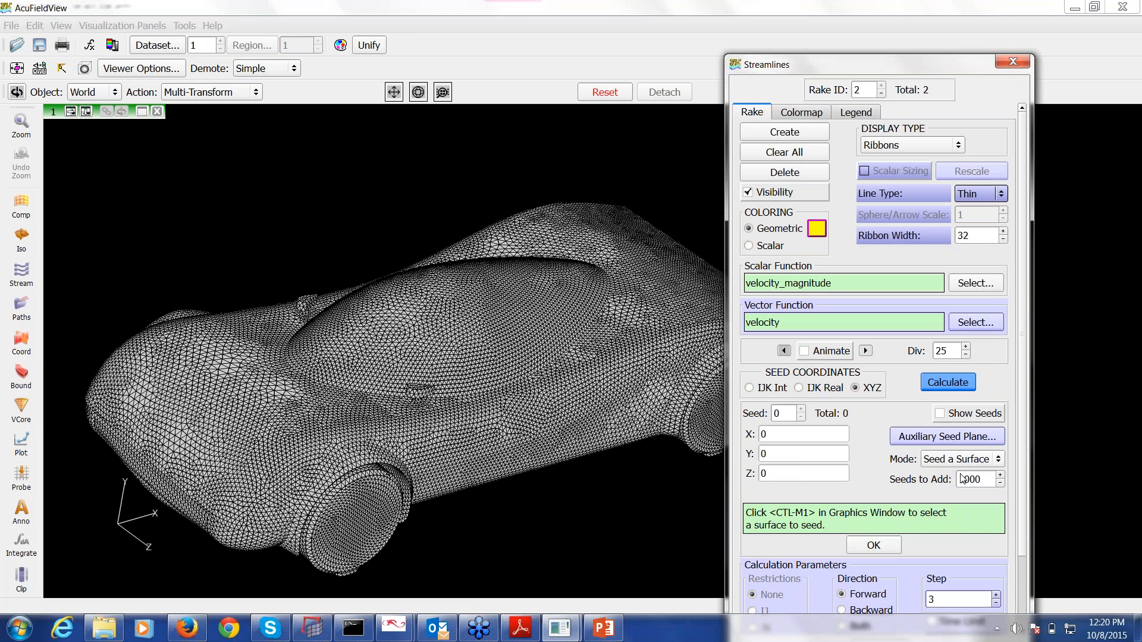
ctrl+click(175, 468)
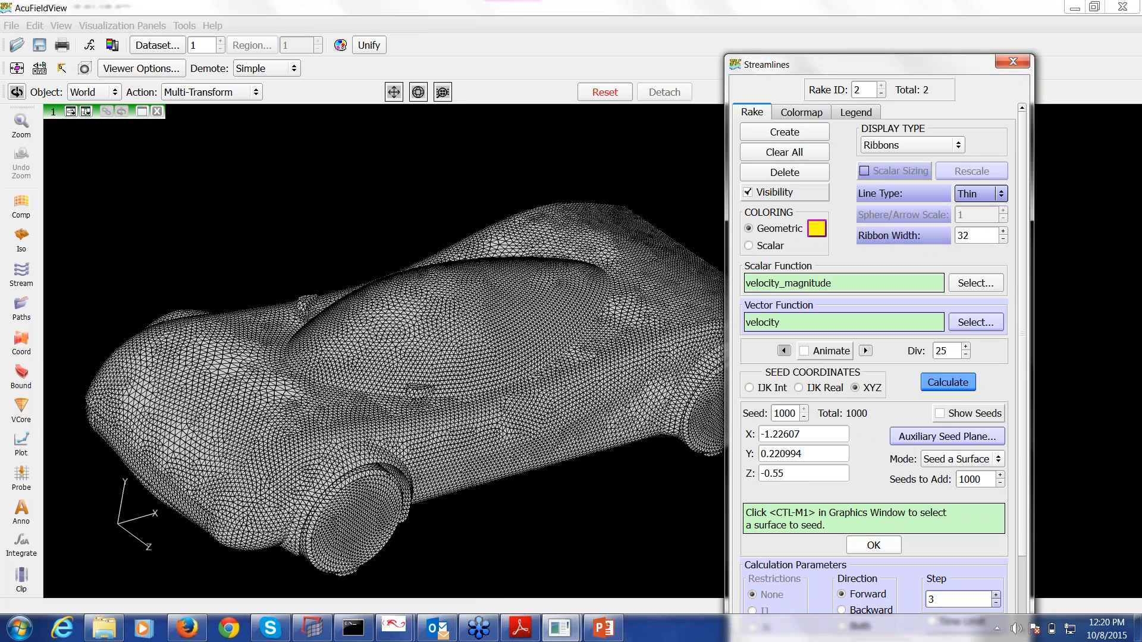
click(935, 382)
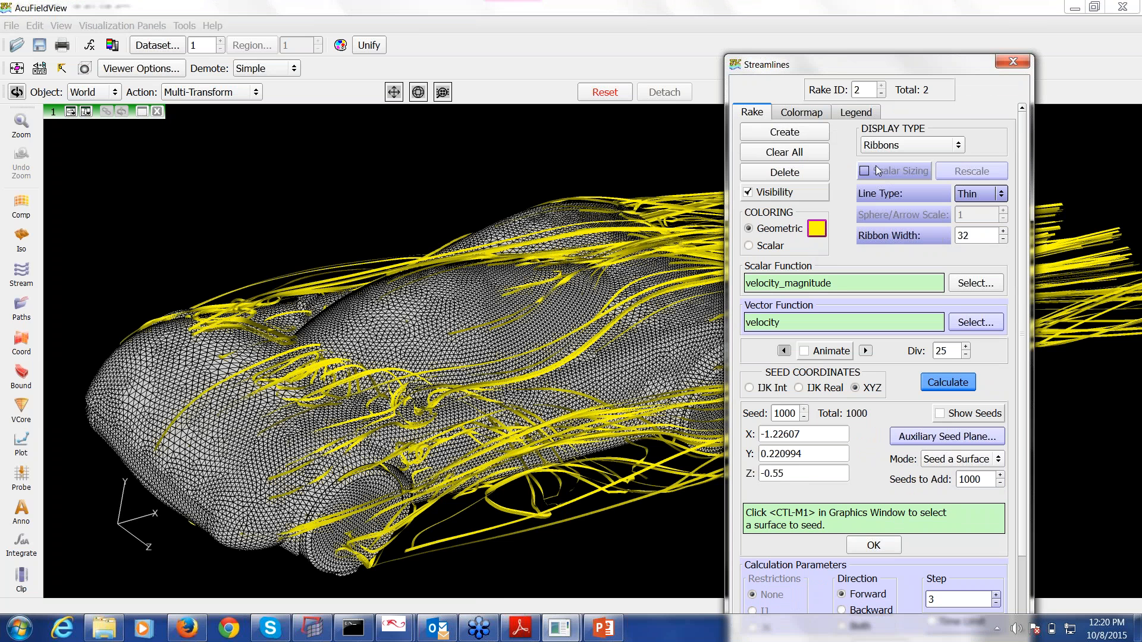
- Show the new rake's streamlines as Complete lines colored by the velocity_magnitude scalar
click(892, 147)
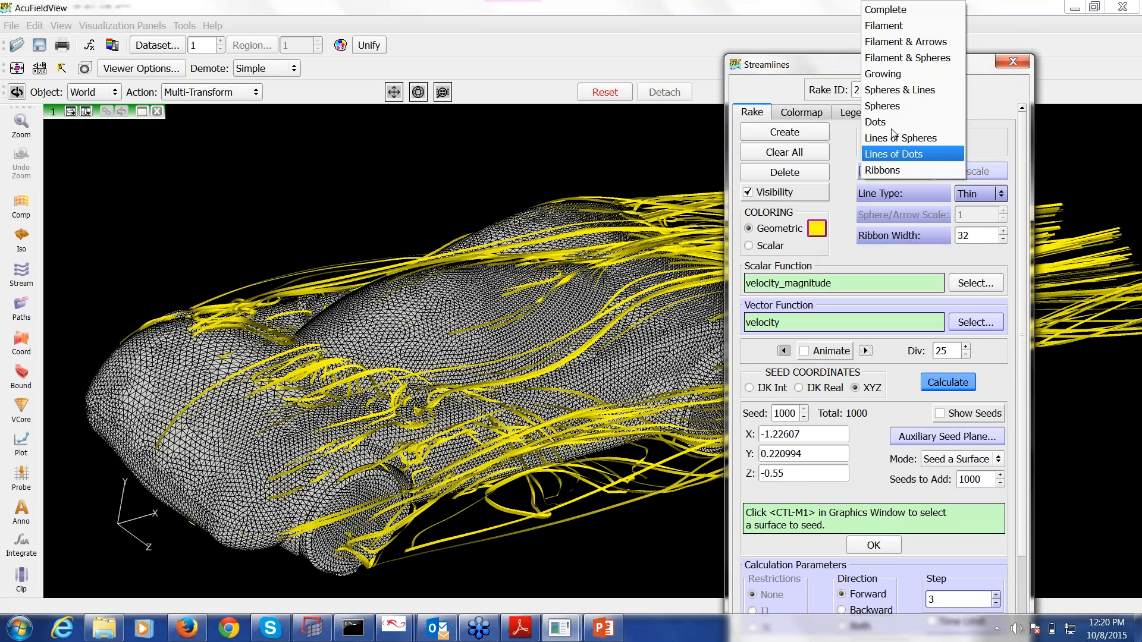
click(888, 26)
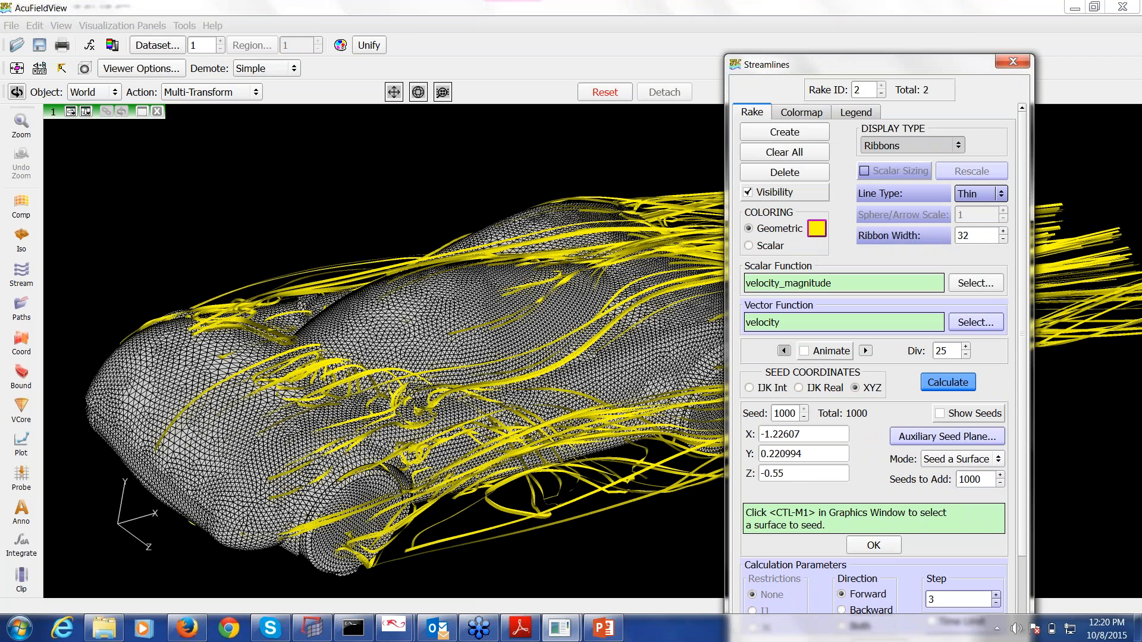
click(749, 246)
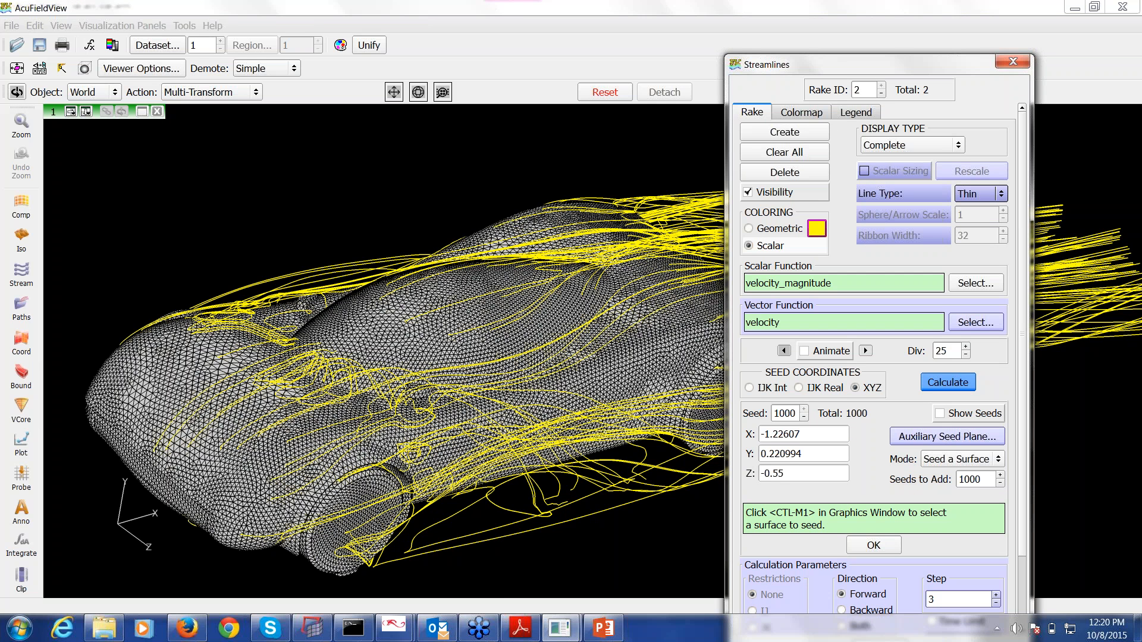
- Change the streamline display type through Filament, Filament & Arrows and Growing to Spheres & Lines
click(898, 146)
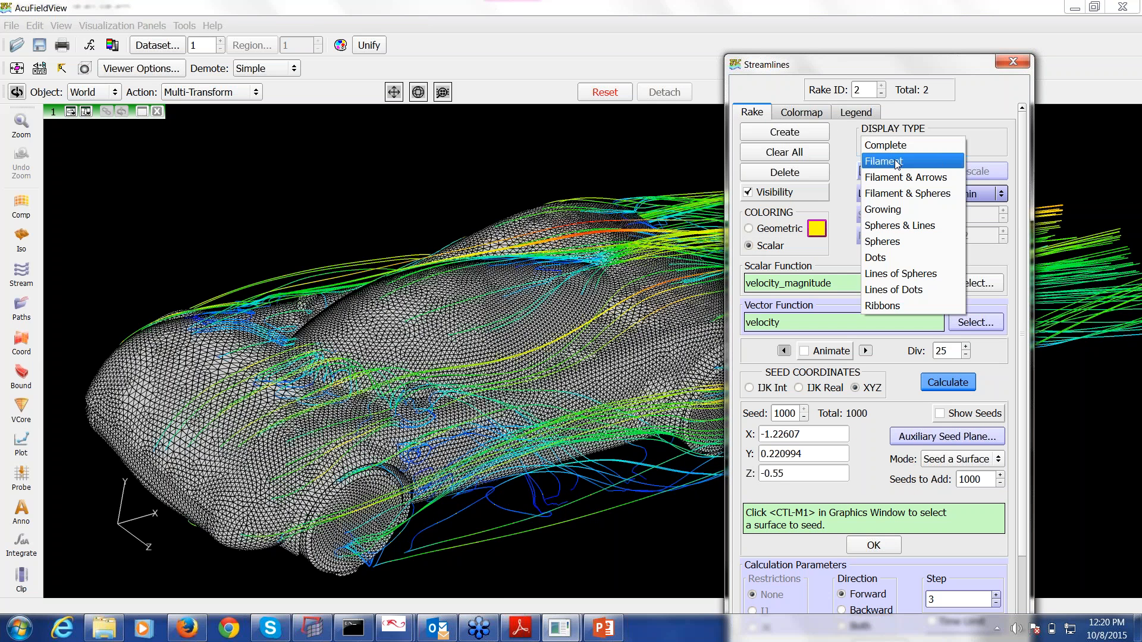
click(894, 160)
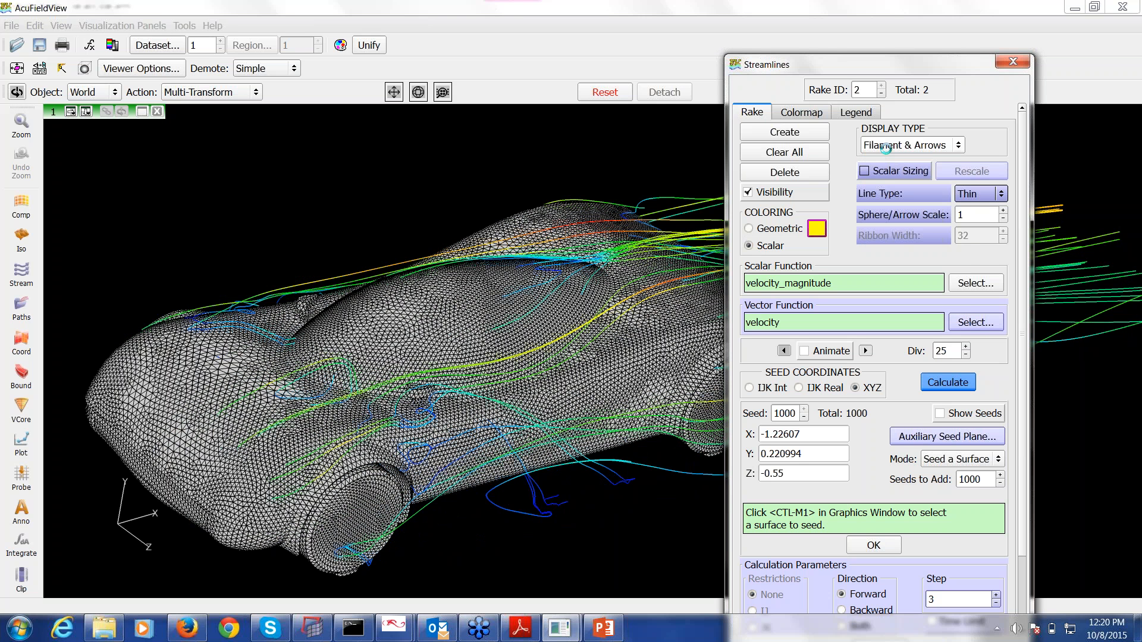
click(888, 146)
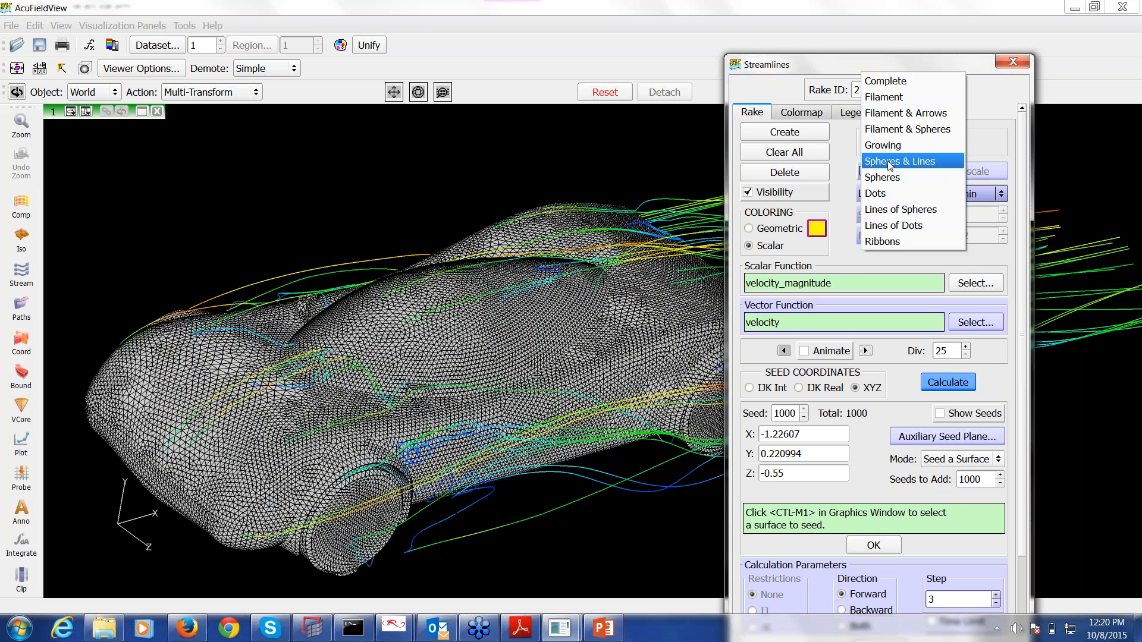
click(888, 160)
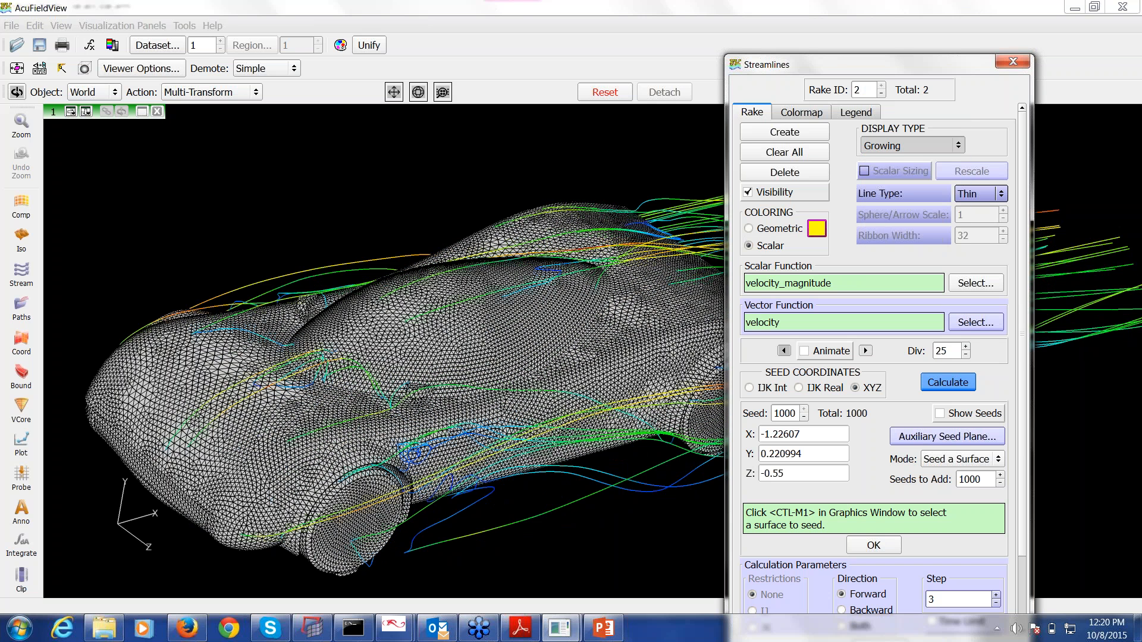
- Examine the velocity-colored streamlines around the car body from the front and the side
click(410, 439)
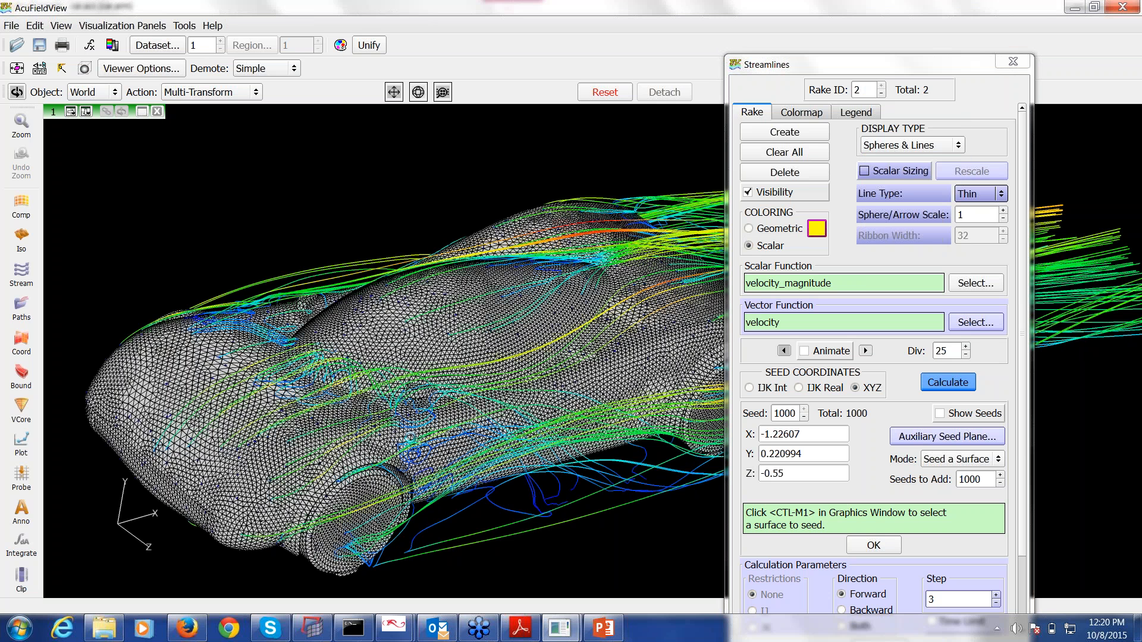
drag(411, 438, 394, 320)
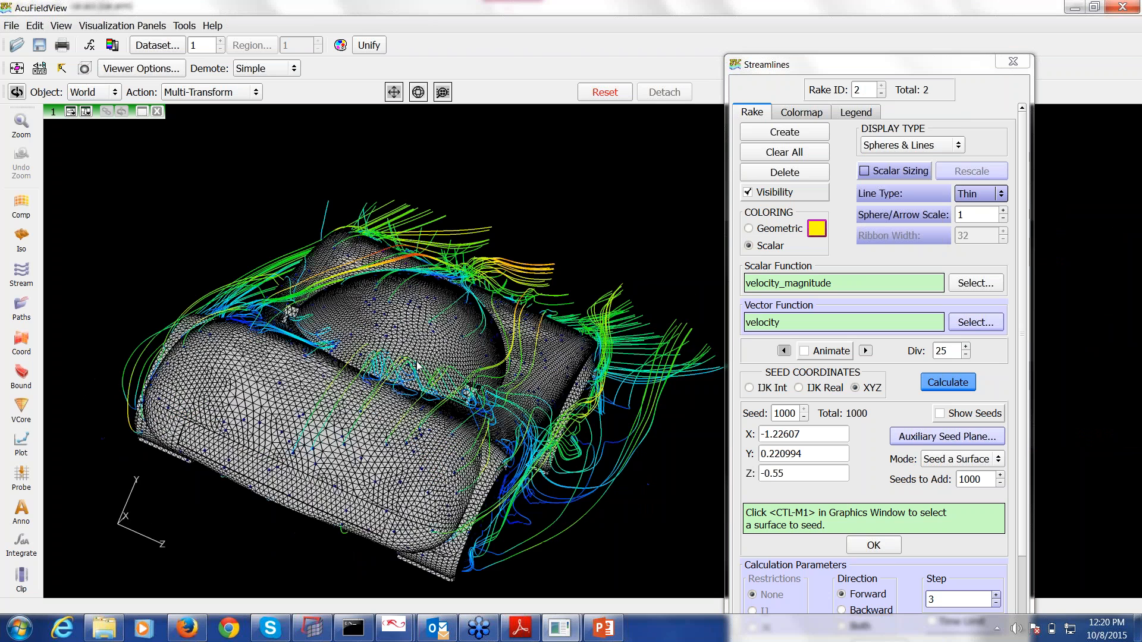
drag(418, 365, 459, 435)
drag(581, 408, 487, 371)
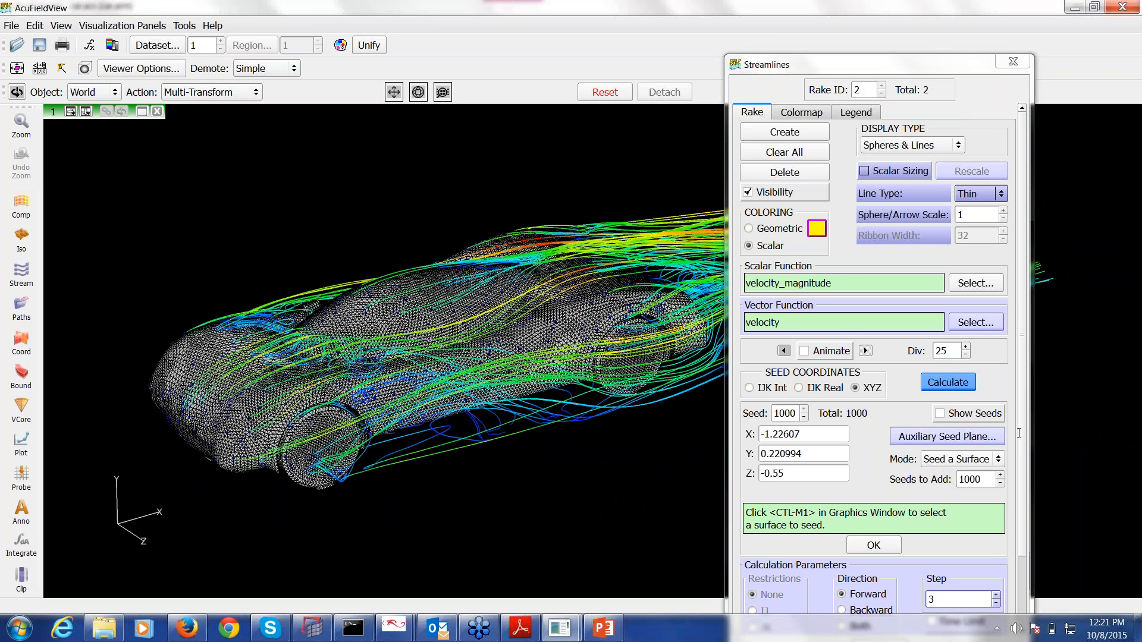
click(1019, 433)
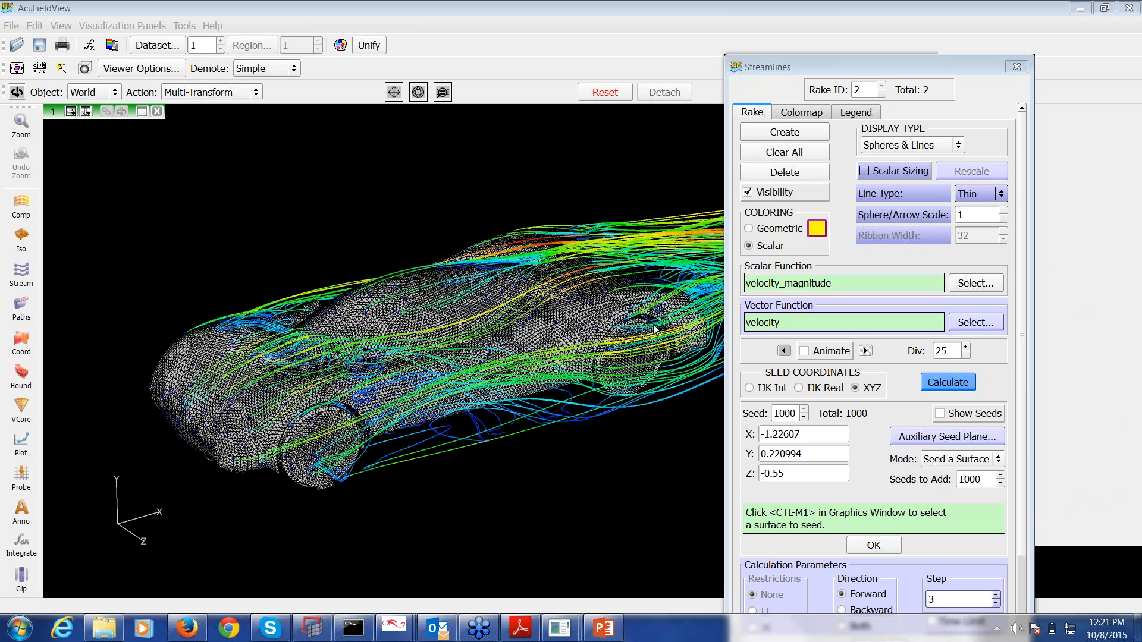
click(518, 389)
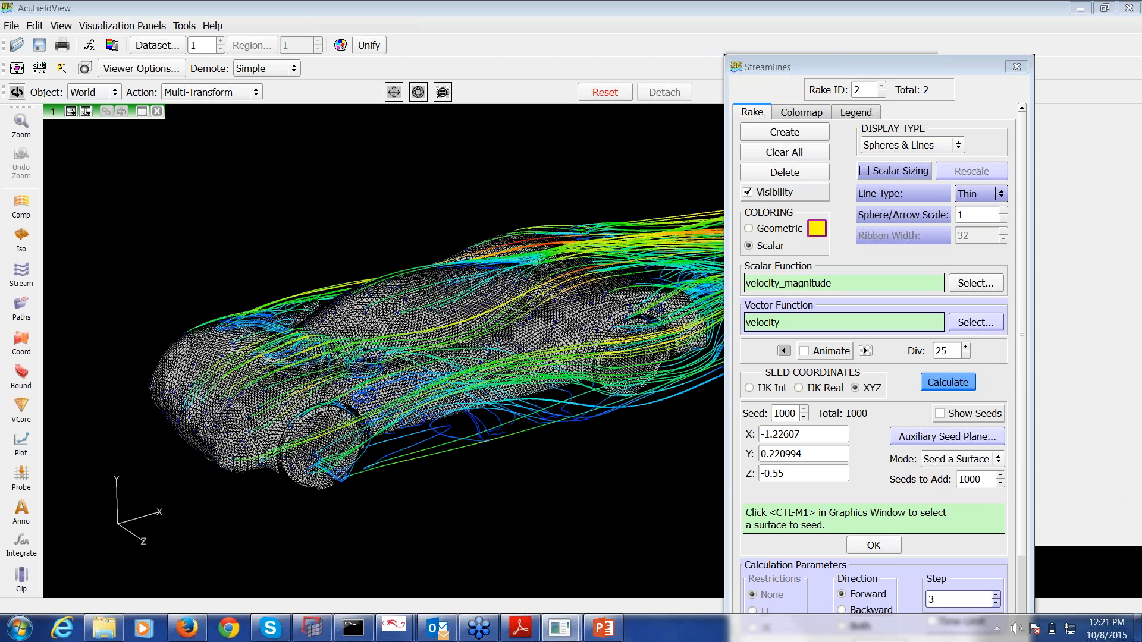
right_drag(518, 389, 537, 359)
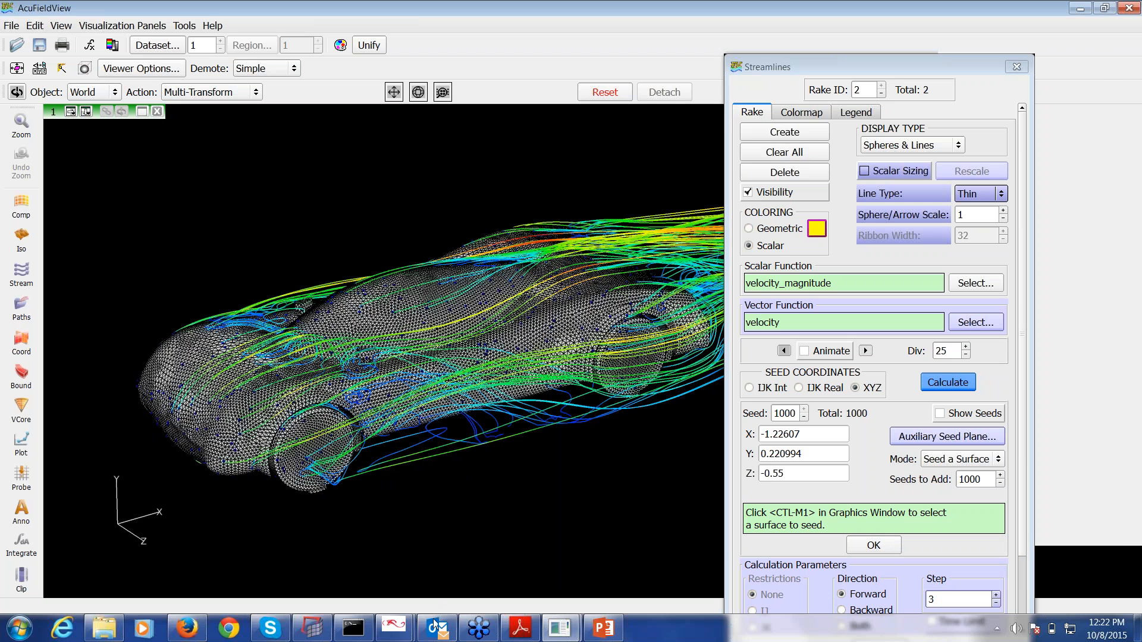
- Close the streamline settings and exit AcuFieldView, confirming the exit
mouse_move(435, 628)
drag(831, 67, 685, 66)
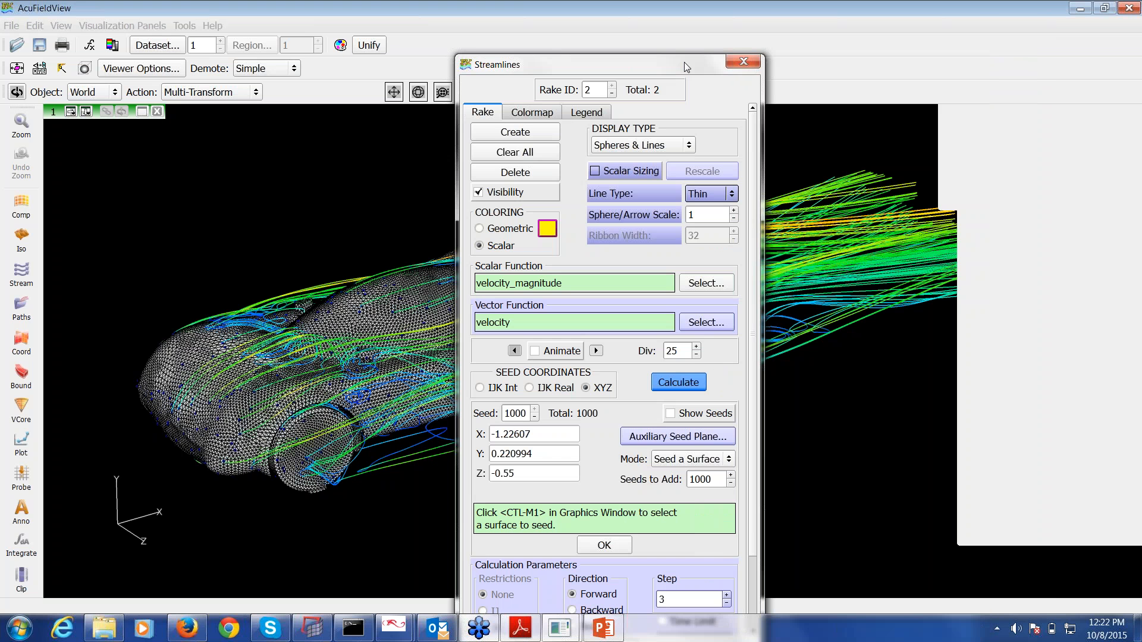
click(742, 62)
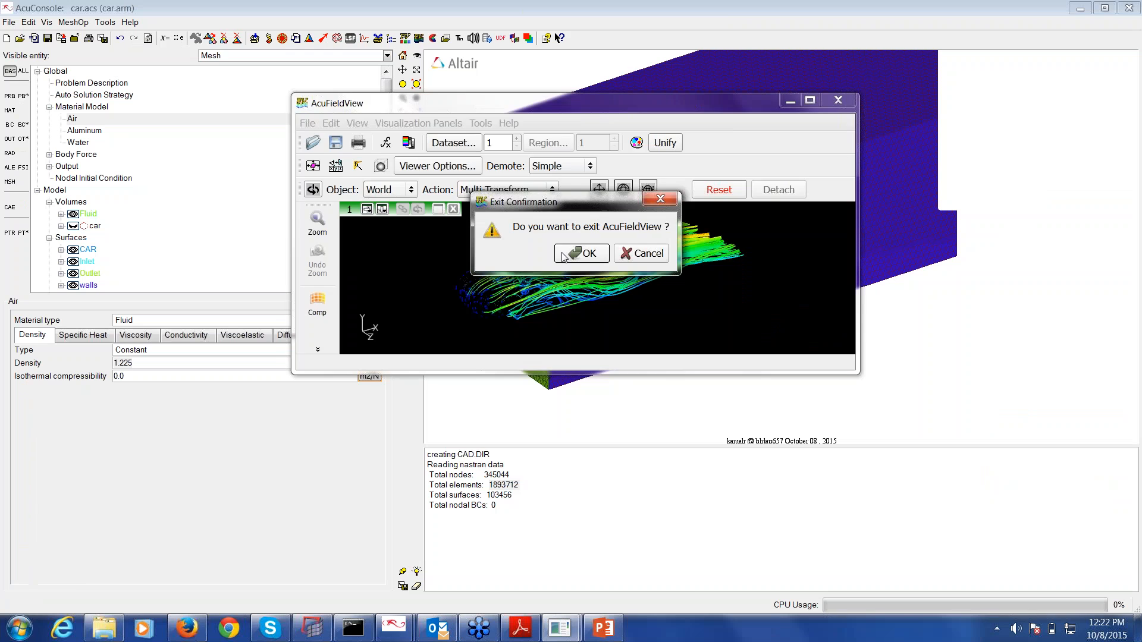
click(563, 257)
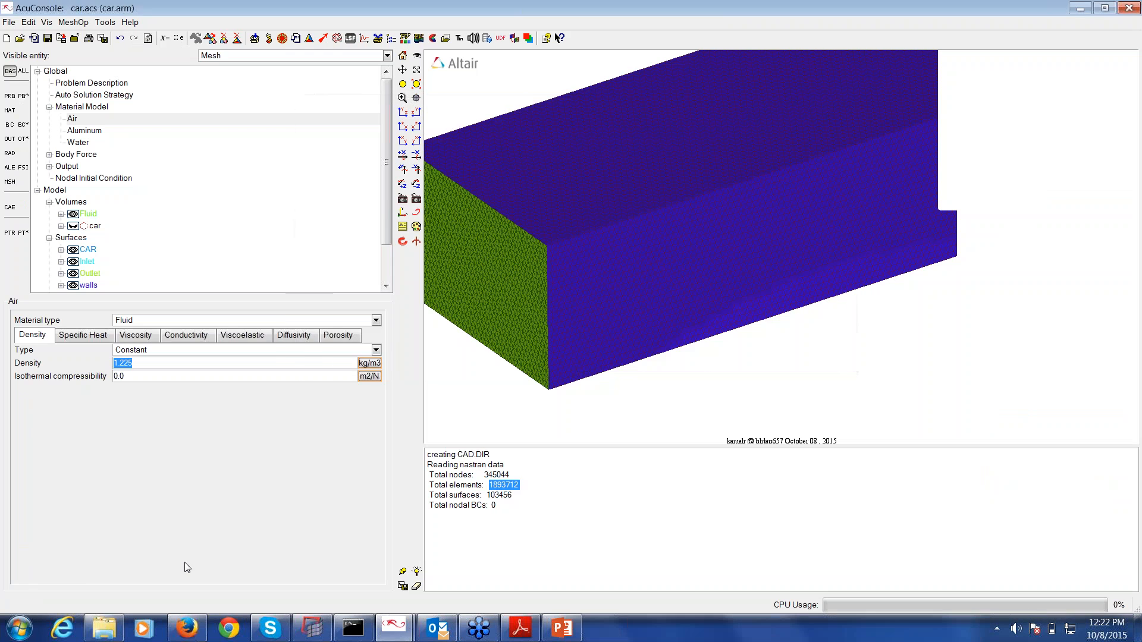
- Switch to File Explorer and open the Exhaust folder inside Acusolve_training
click(105, 628)
click(7, 29)
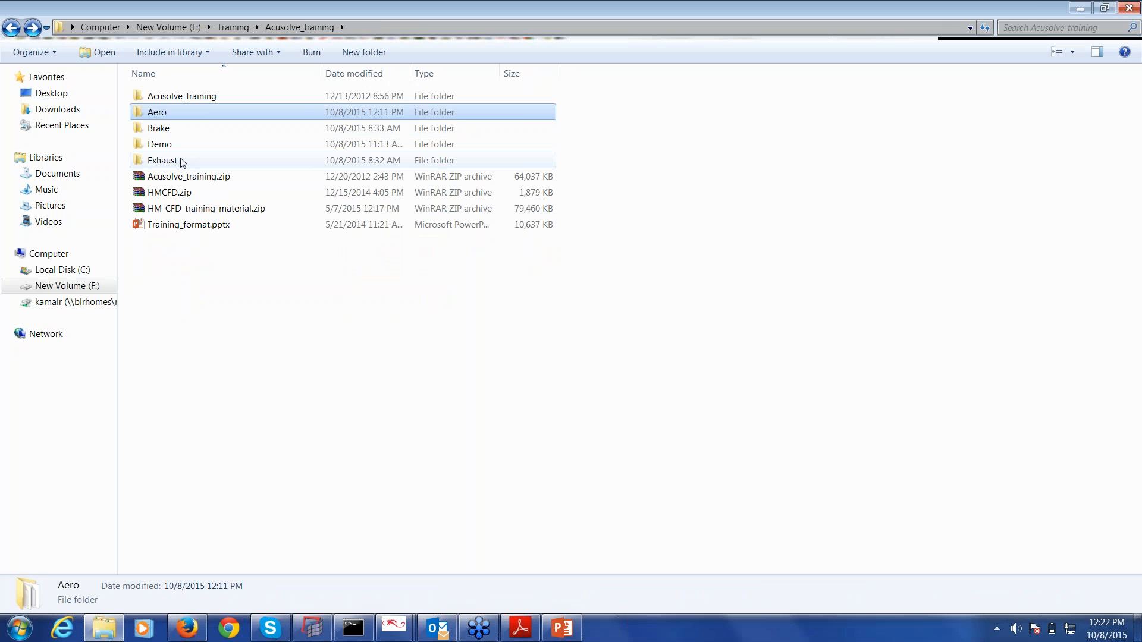
double_click(183, 163)
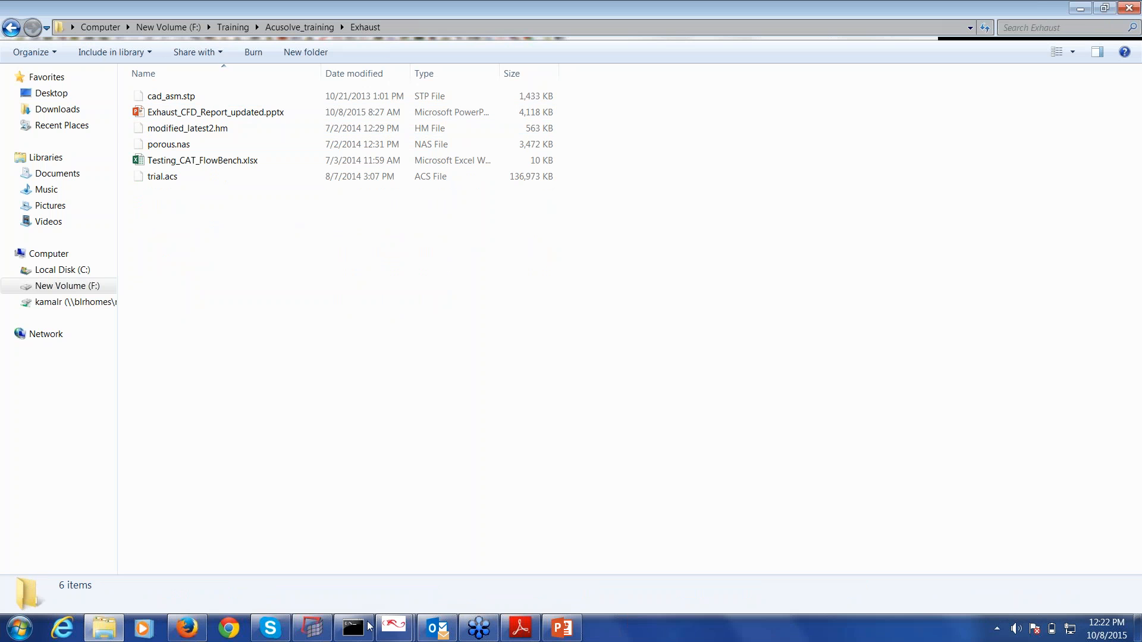
- Switch to Engineering Solutions and delete the entire current car model
click(321, 630)
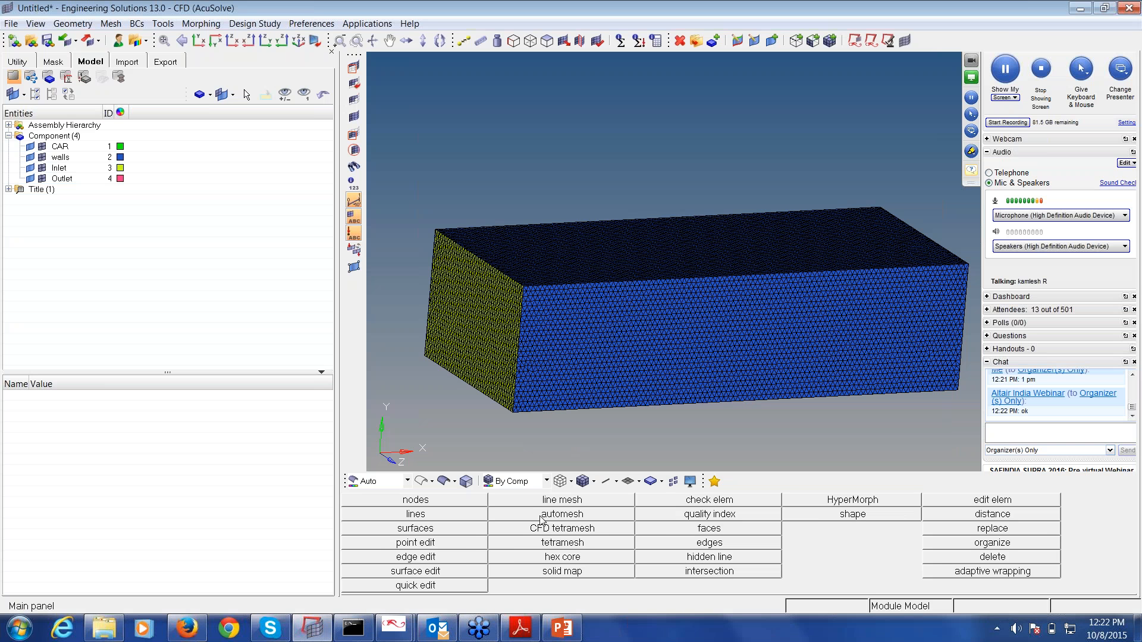
key(F2)
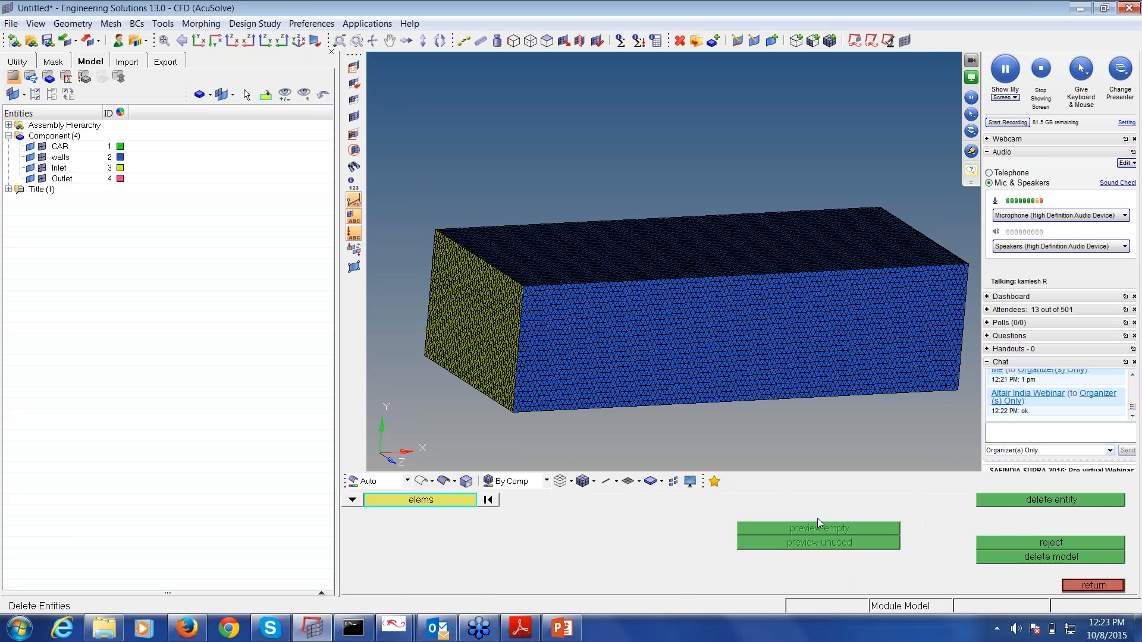
click(1024, 559)
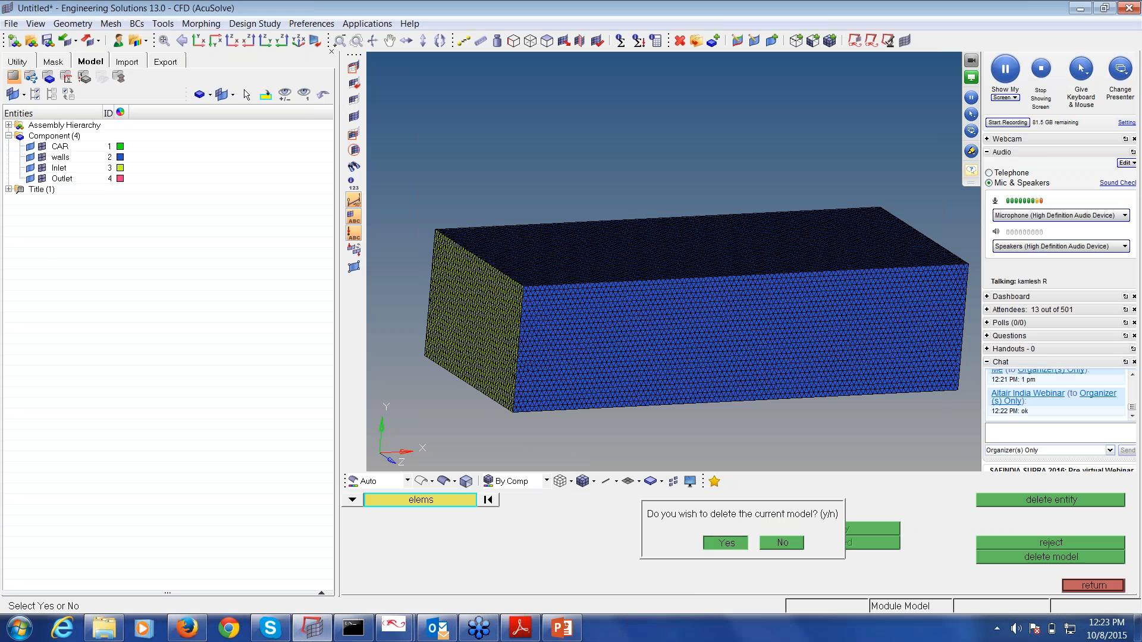
key(y)
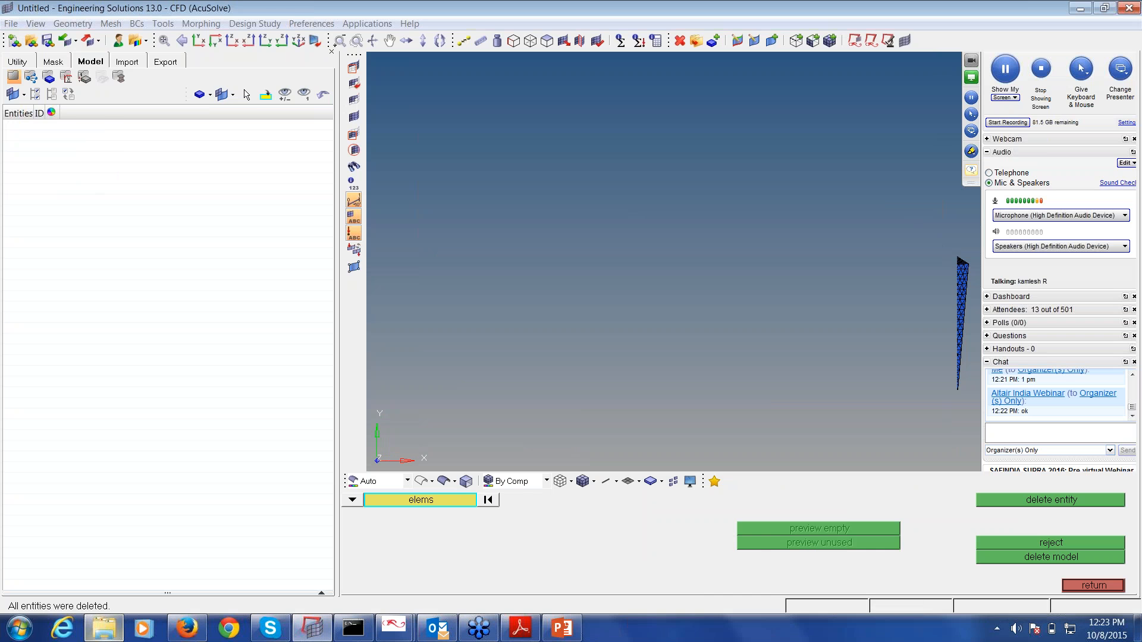
- Import the exhaust geometry cad_asm.stp from F:\Training\Acusolve_training\Exhaust with the file type on Auto Detect
click(104, 627)
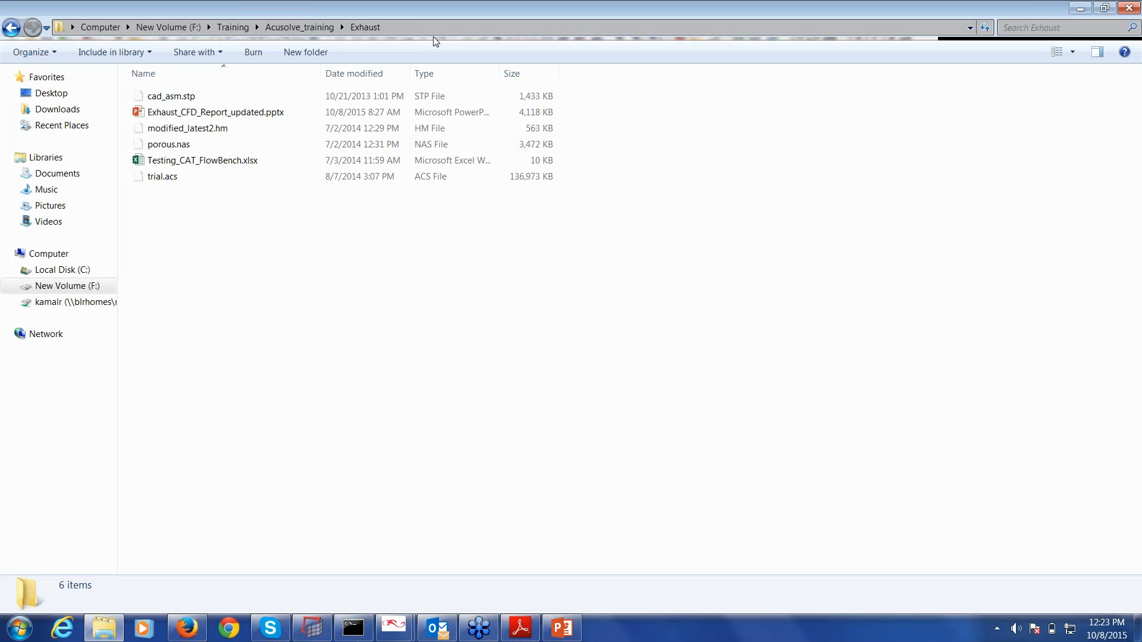
click(419, 25)
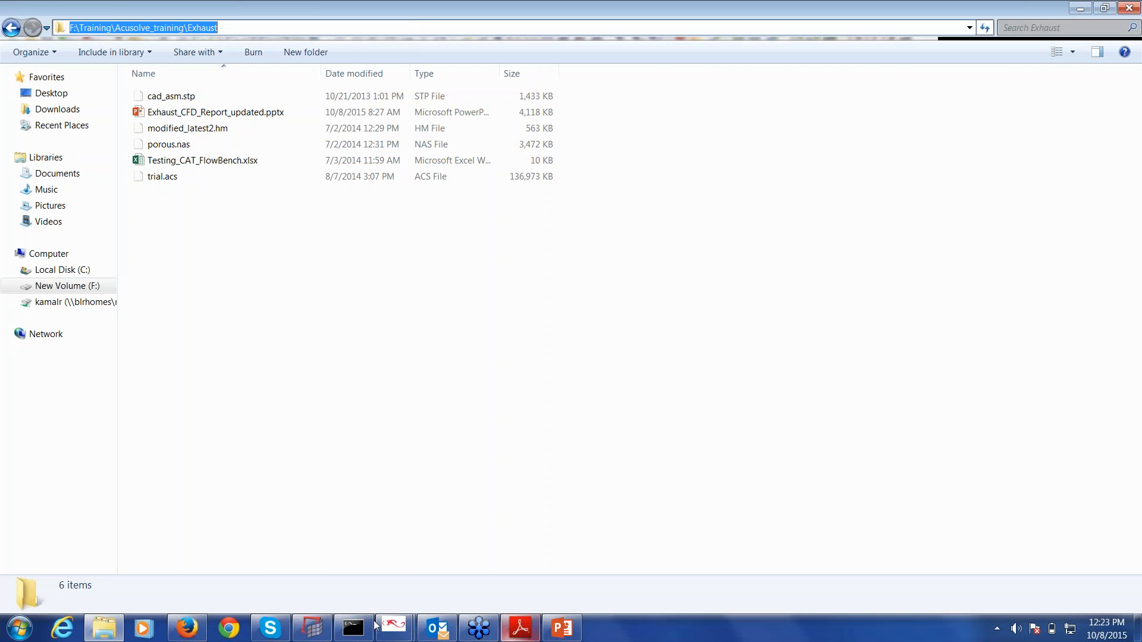
click(312, 627)
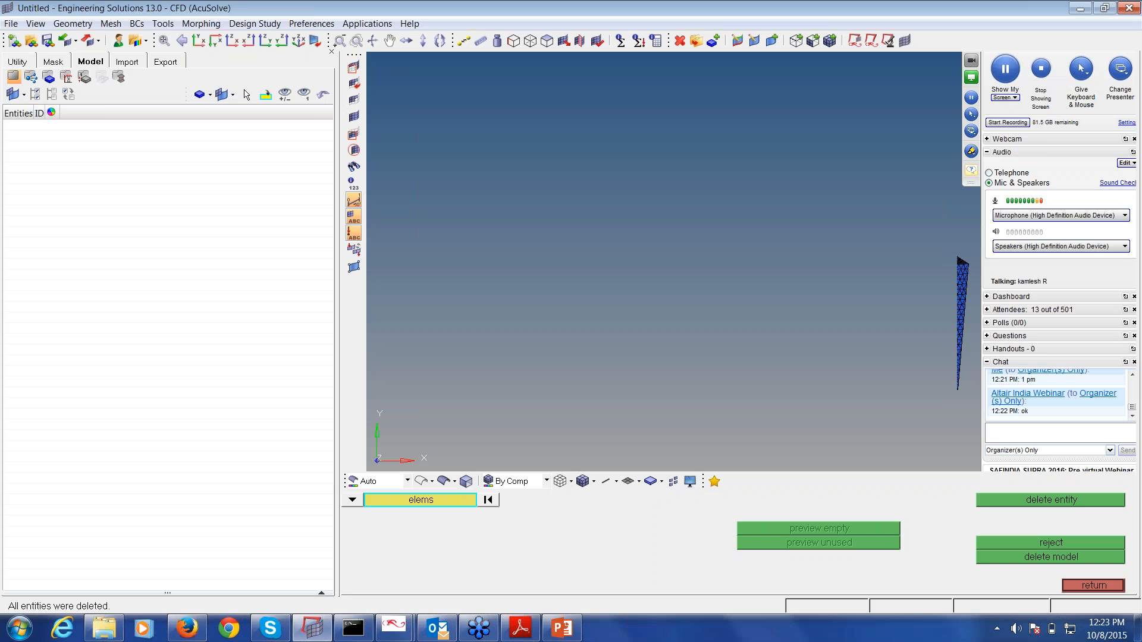
click(11, 23)
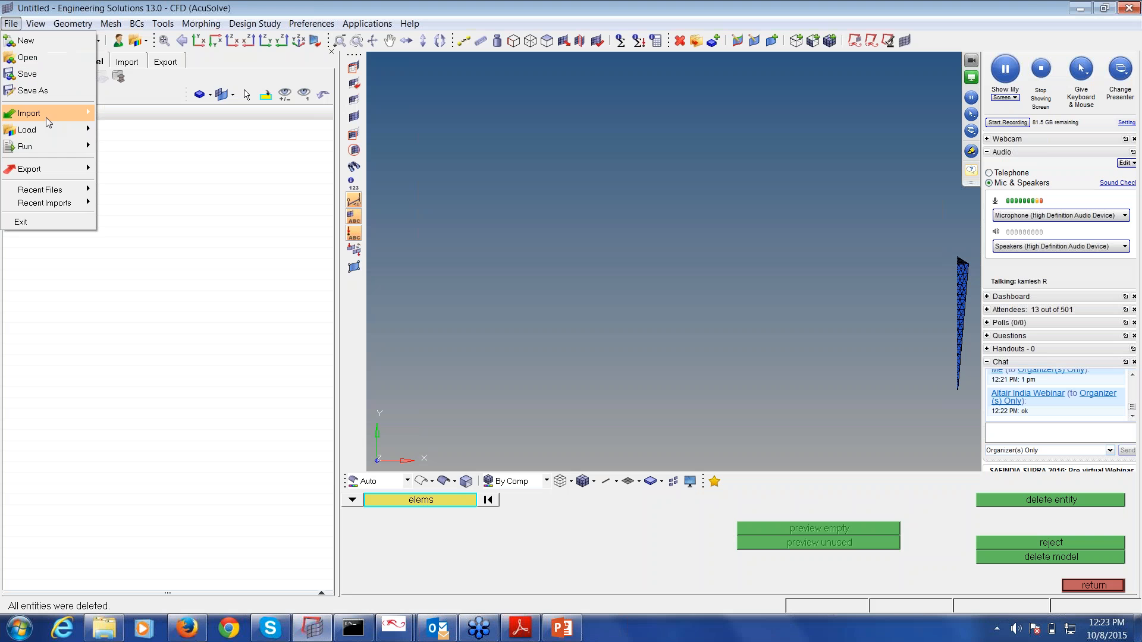
click(29, 113)
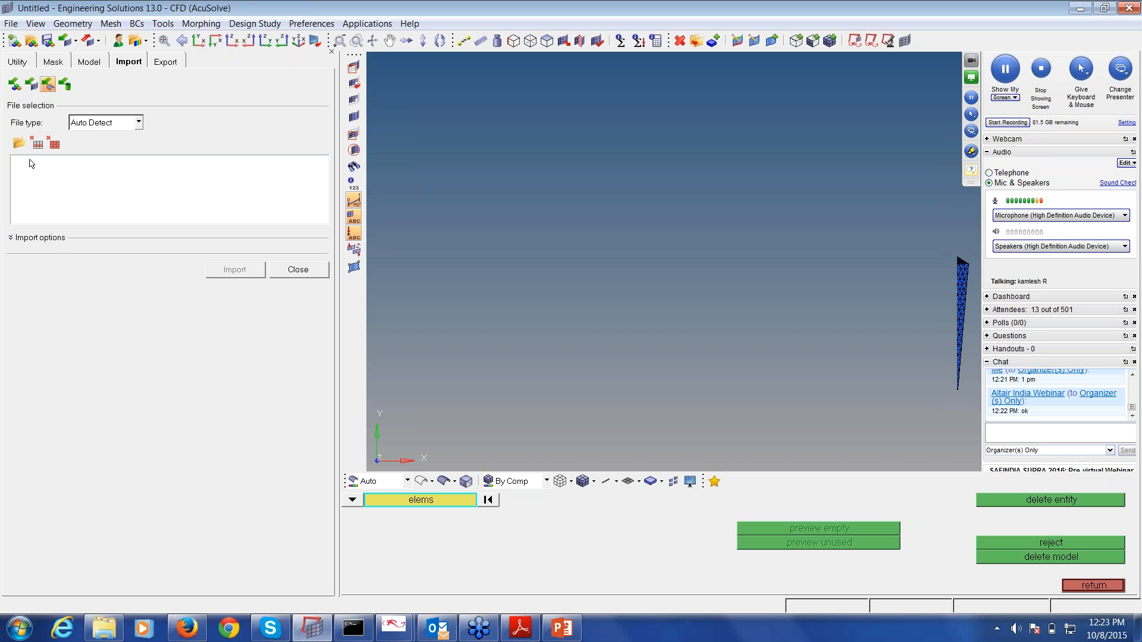
click(20, 144)
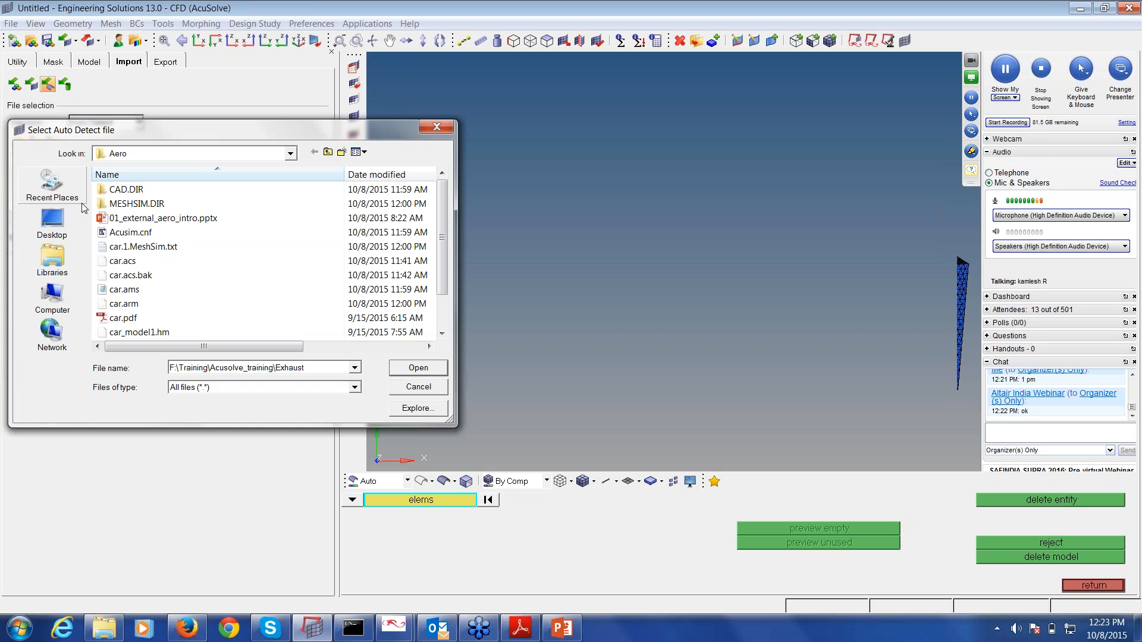
key(Return)
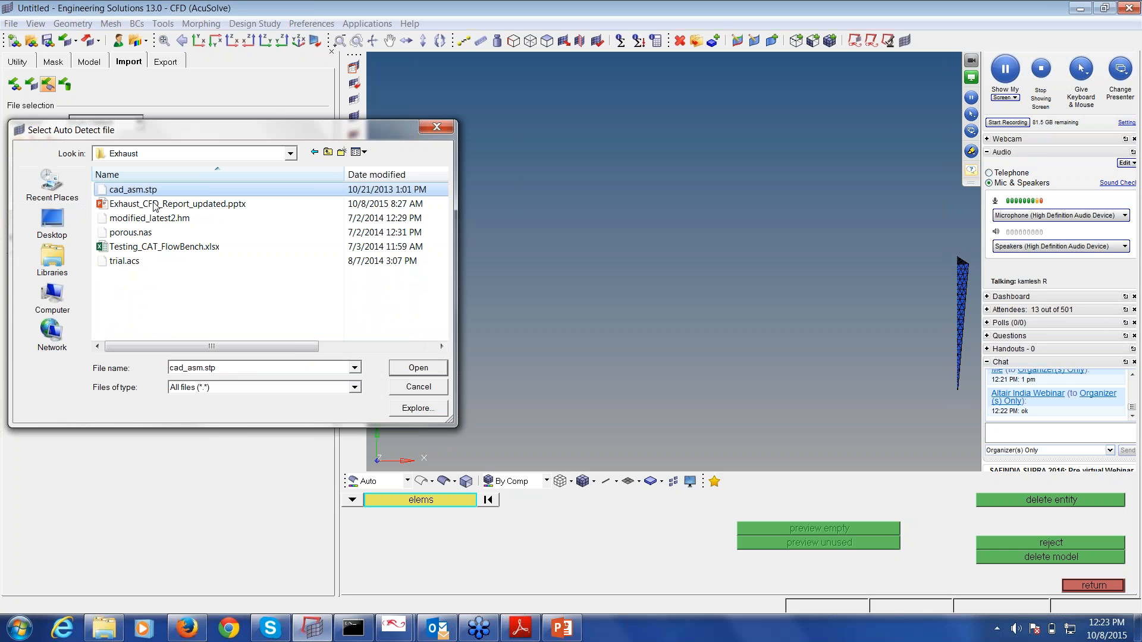
click(405, 368)
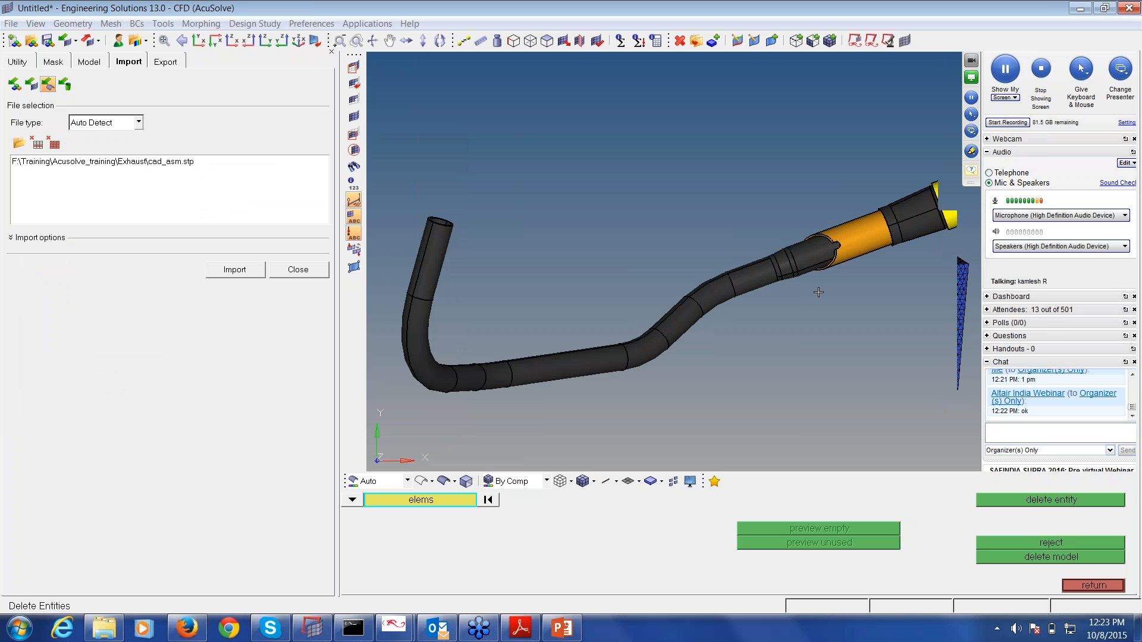
- Examine the imported exhaust assembly along its length, including the orange and yellow canister sections, from several angles
mouse_move(818, 292)
ctrl+mouse_down()
mouse_move(770, 332)
mouse_move(781, 413)
ctrl+mouse_up()
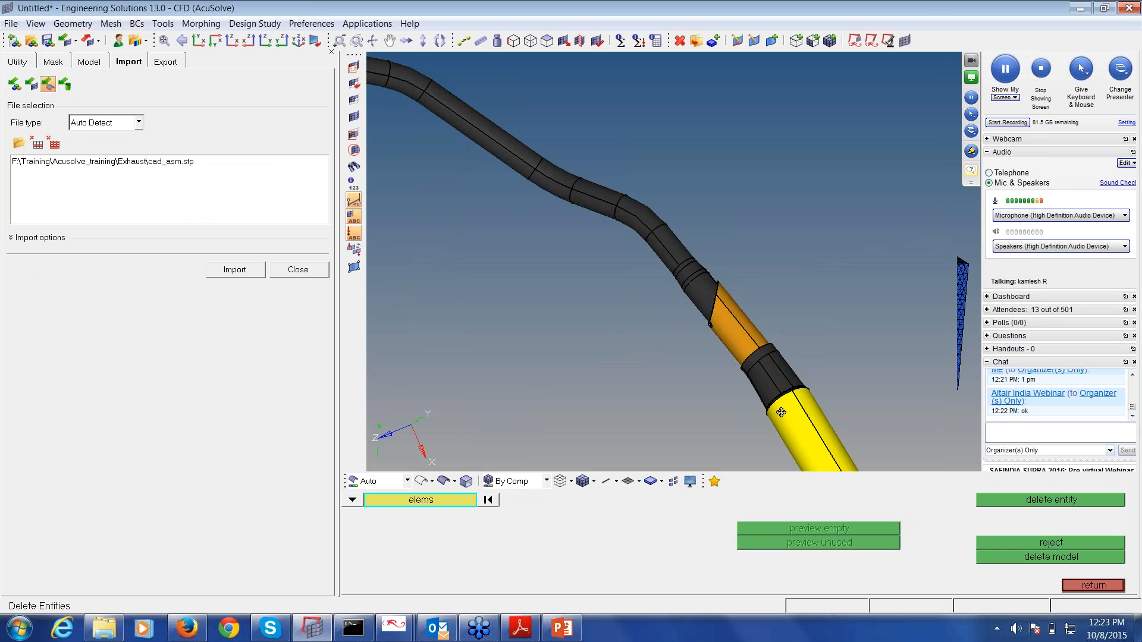
ctrl+right_drag(781, 413, 769, 309)
ctrl+scroll(770, 309, up, 4)
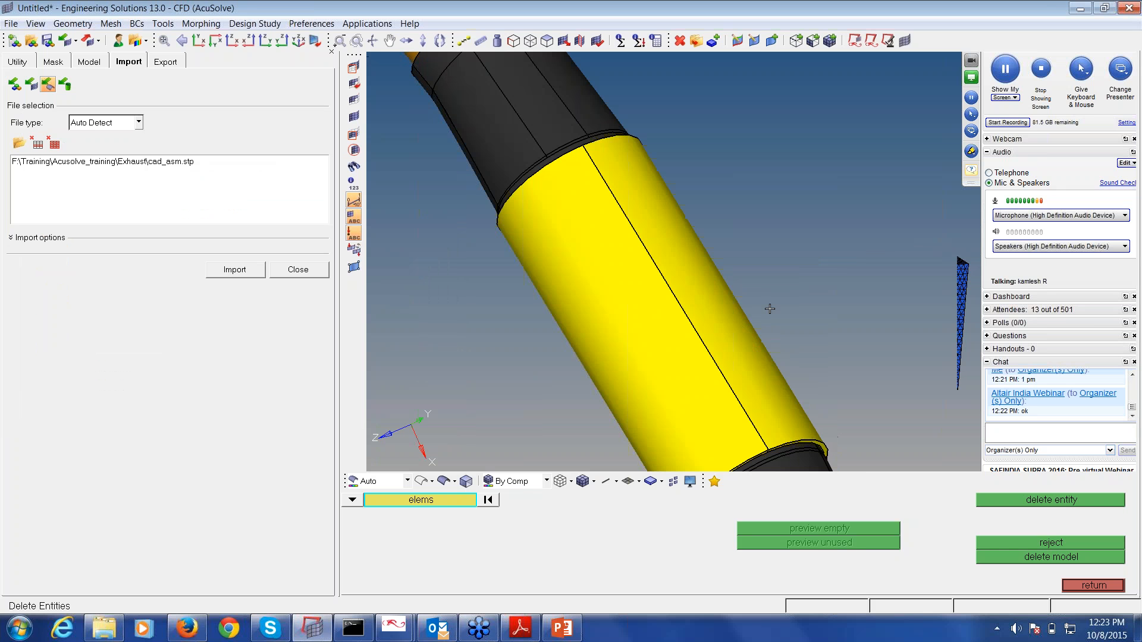
ctrl+scroll(770, 308, down, 3)
ctrl+drag(769, 309, 750, 262)
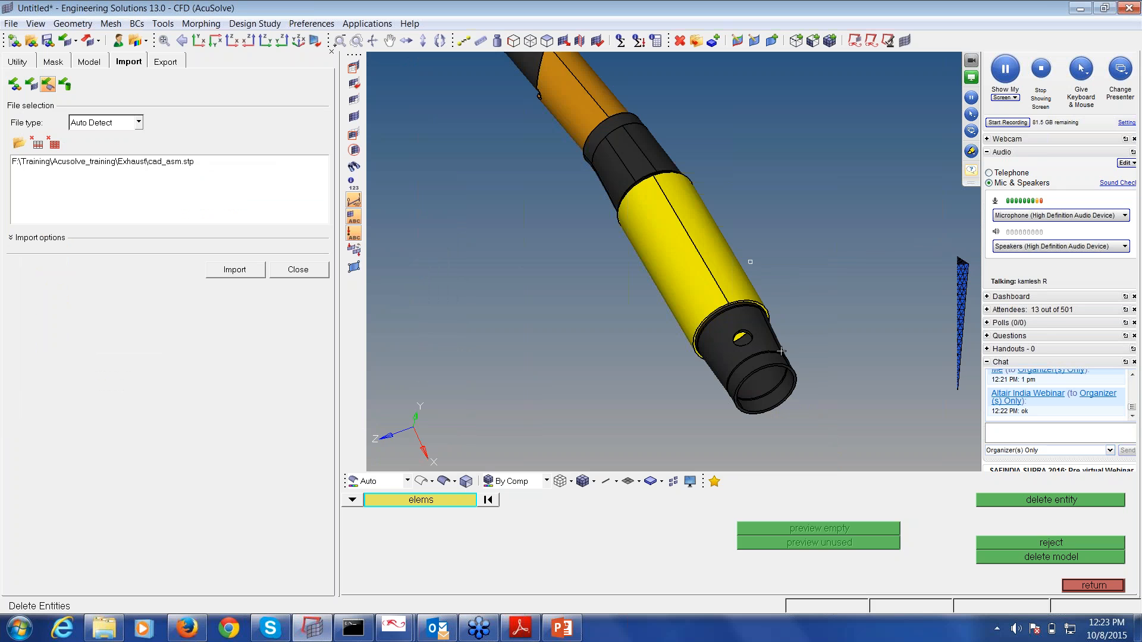
key(f)
mouse_move(781, 351)
ctrl+mouse_down()
mouse_move(701, 281)
mouse_move(750, 262)
mouse_move(436, 214)
ctrl+mouse_up()
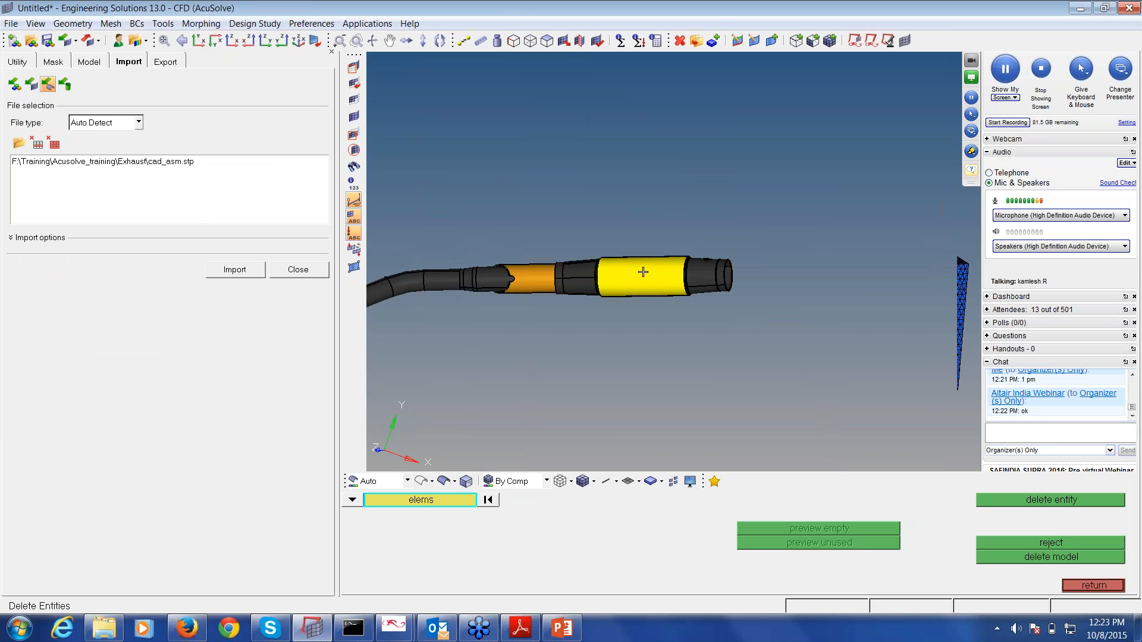
scroll(643, 272, up, 5)
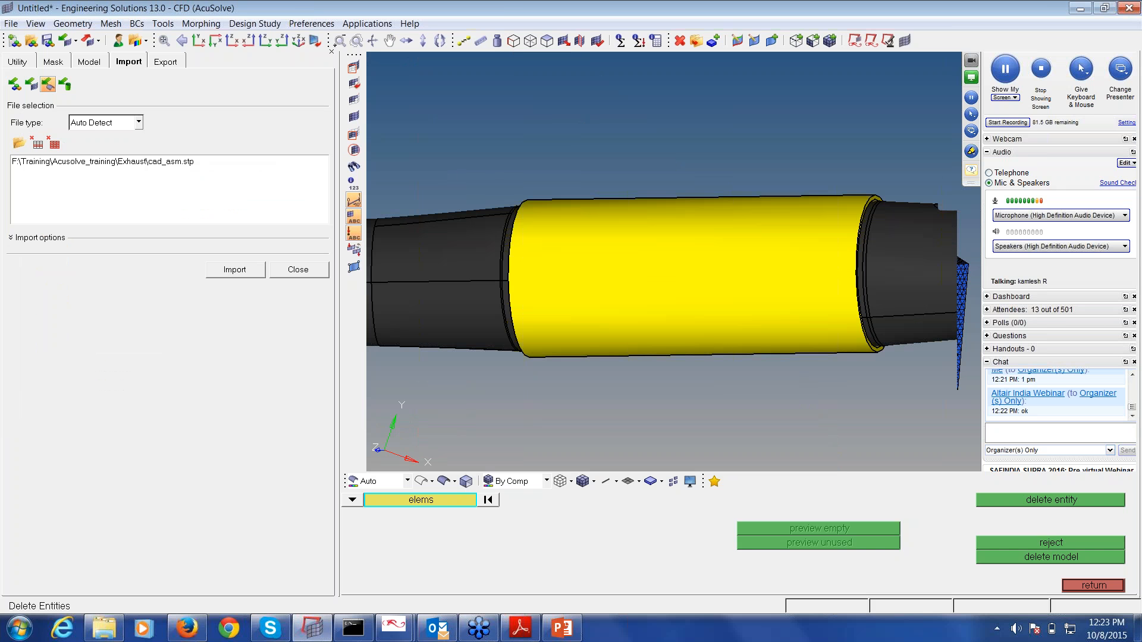
scroll(598, 335, down, 5)
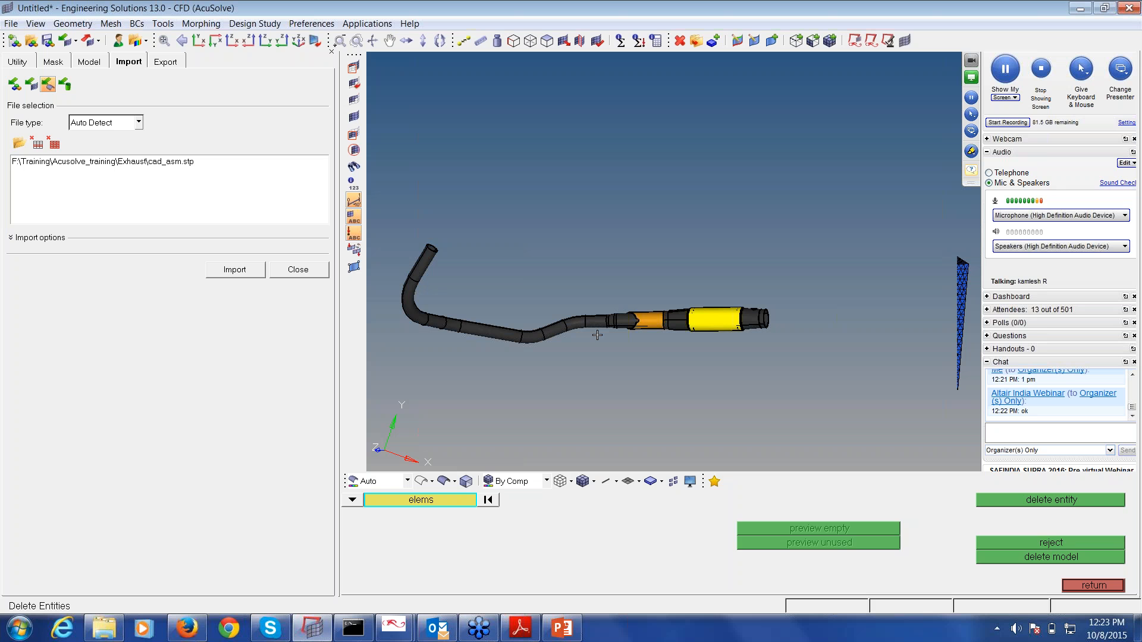
- Examine the whole exhaust pipe and the open end with its side hole beyond the yellow canister up close
ctrl+drag(598, 335, 705, 266)
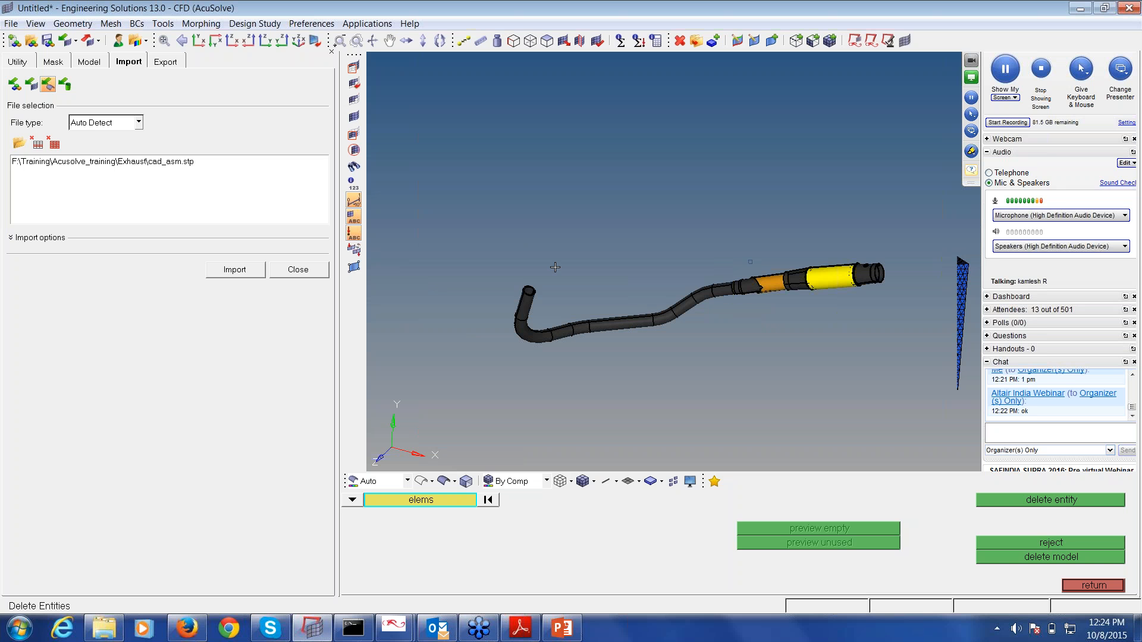
ctrl+right_drag(839, 221, 822, 308)
ctrl+right_drag(821, 363, 817, 301)
ctrl+scroll(817, 301, up, 1)
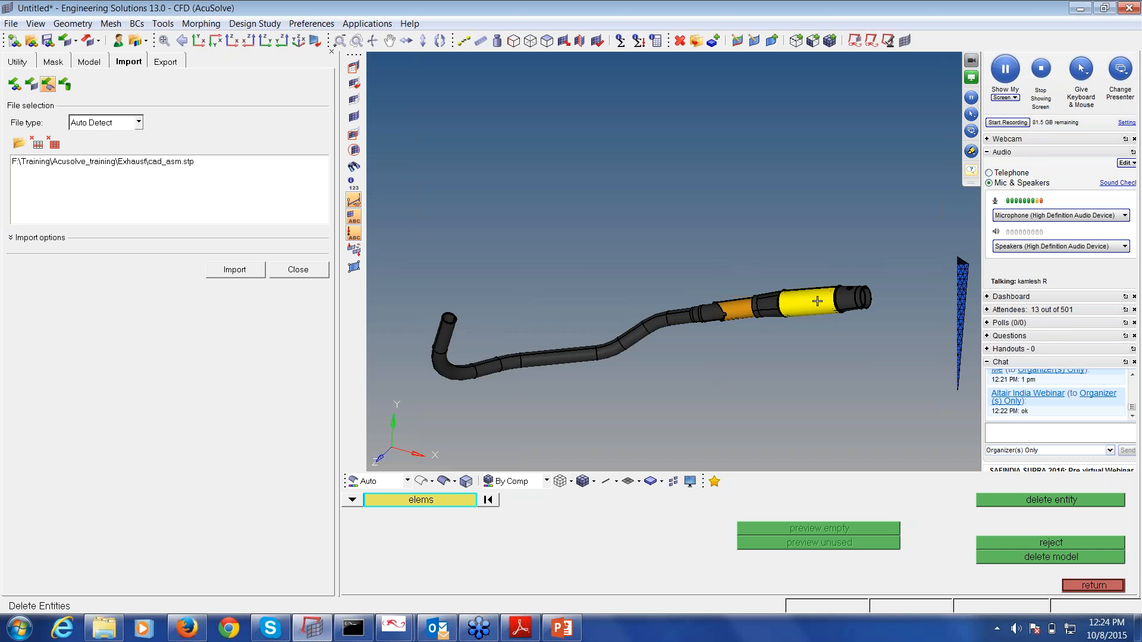
ctrl+scroll(817, 301, up, 4)
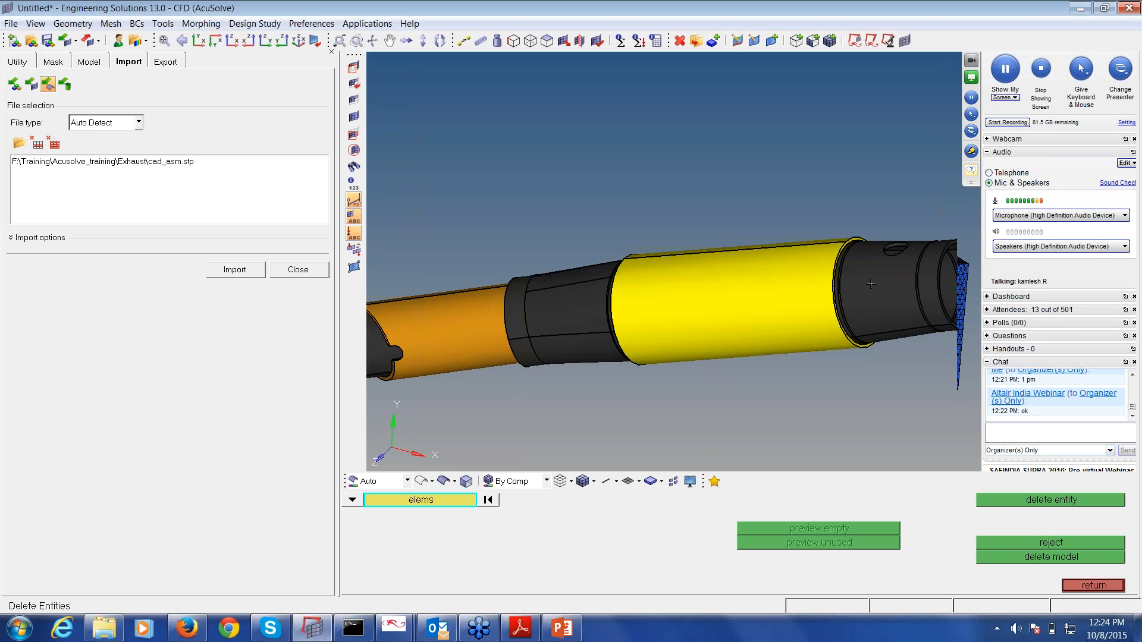
ctrl+scroll(871, 284, up, 3)
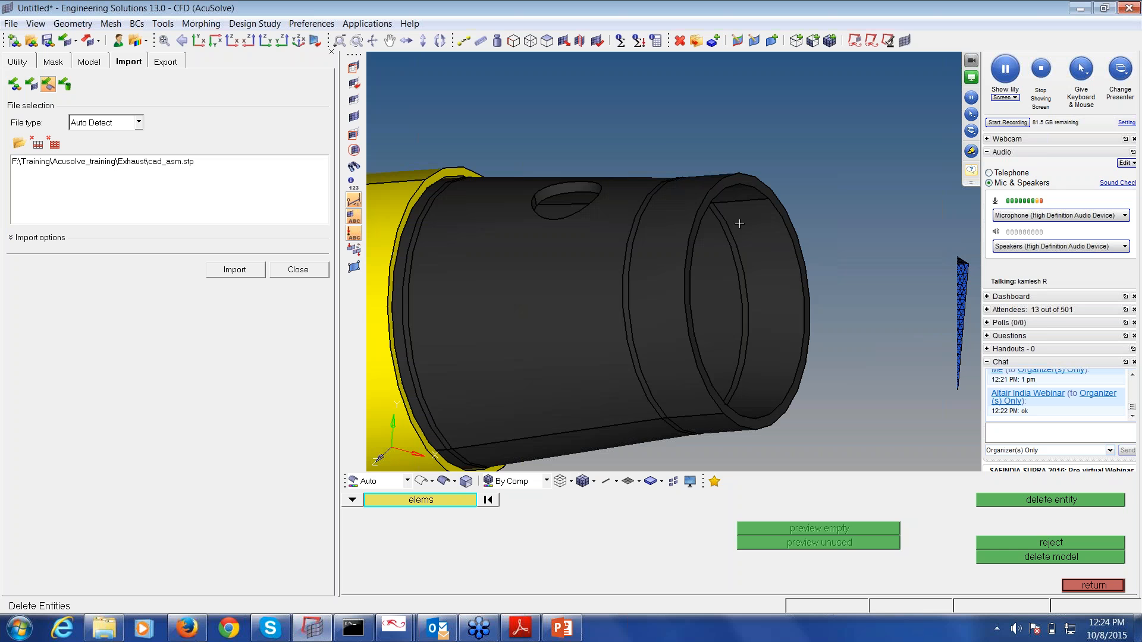
ctrl+scroll(740, 224, down, 3)
ctrl+drag(740, 223, 663, 277)
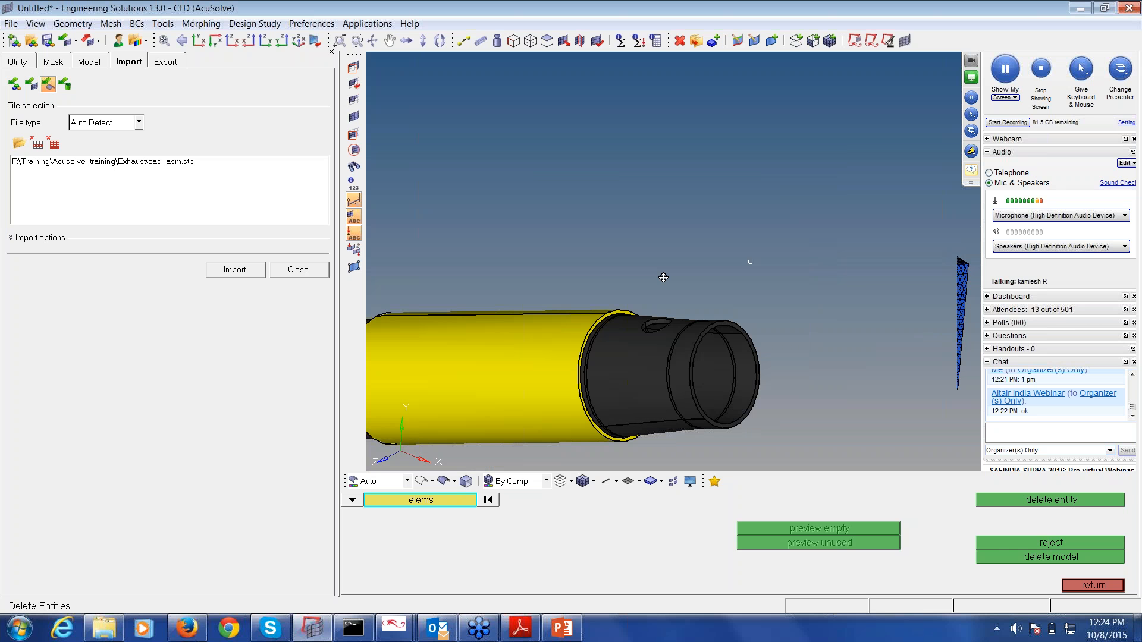
ctrl+scroll(686, 286, up, 4)
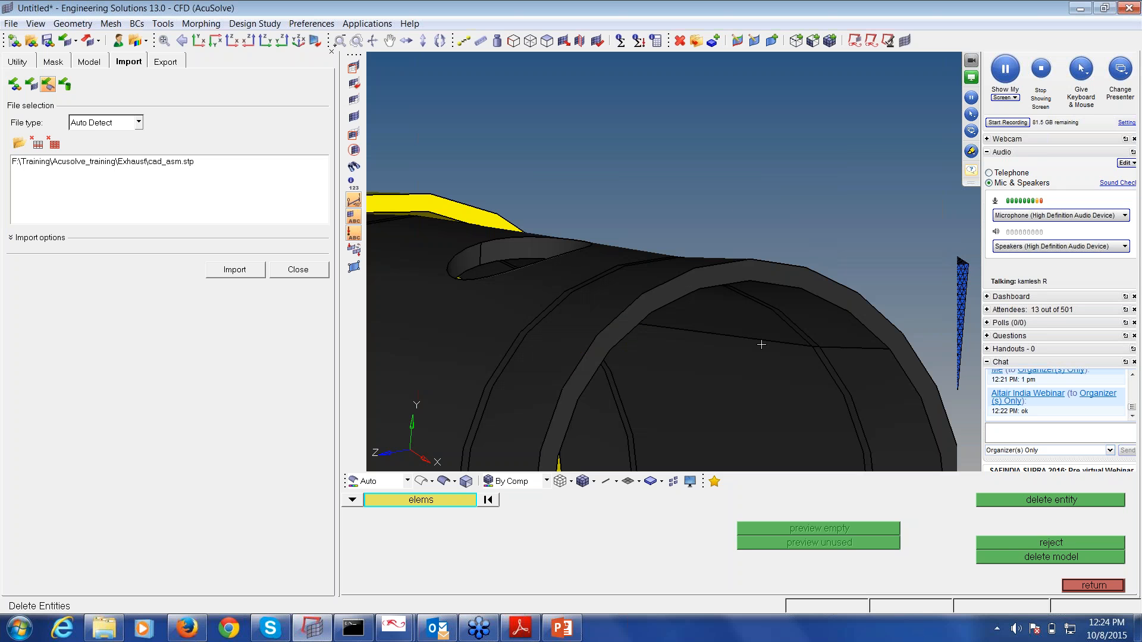
ctrl+scroll(791, 268, down, 4)
ctrl+right_drag(791, 267, 803, 169)
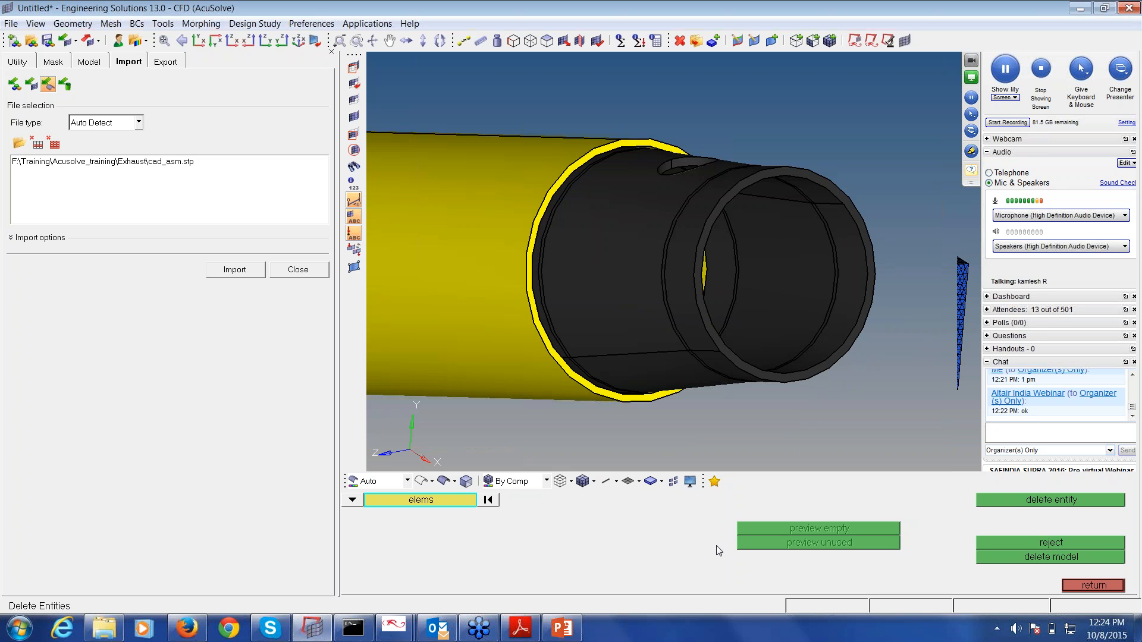
- Delete the whole imported exhaust model and copy the Exhaust folder's path from File Explorer
click(1012, 543)
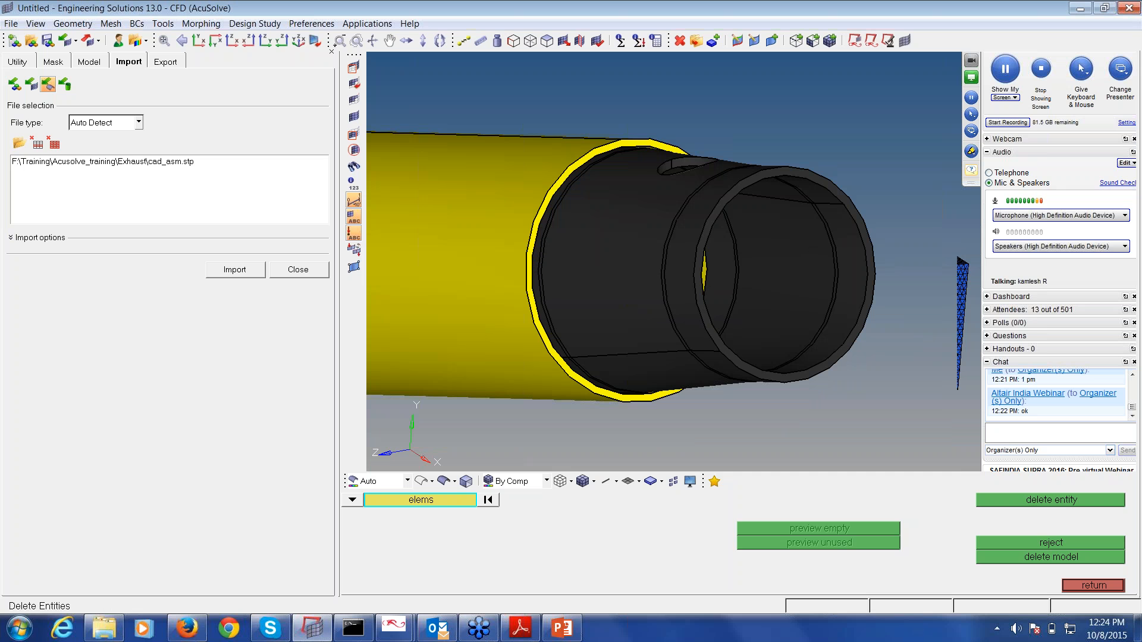
click(118, 632)
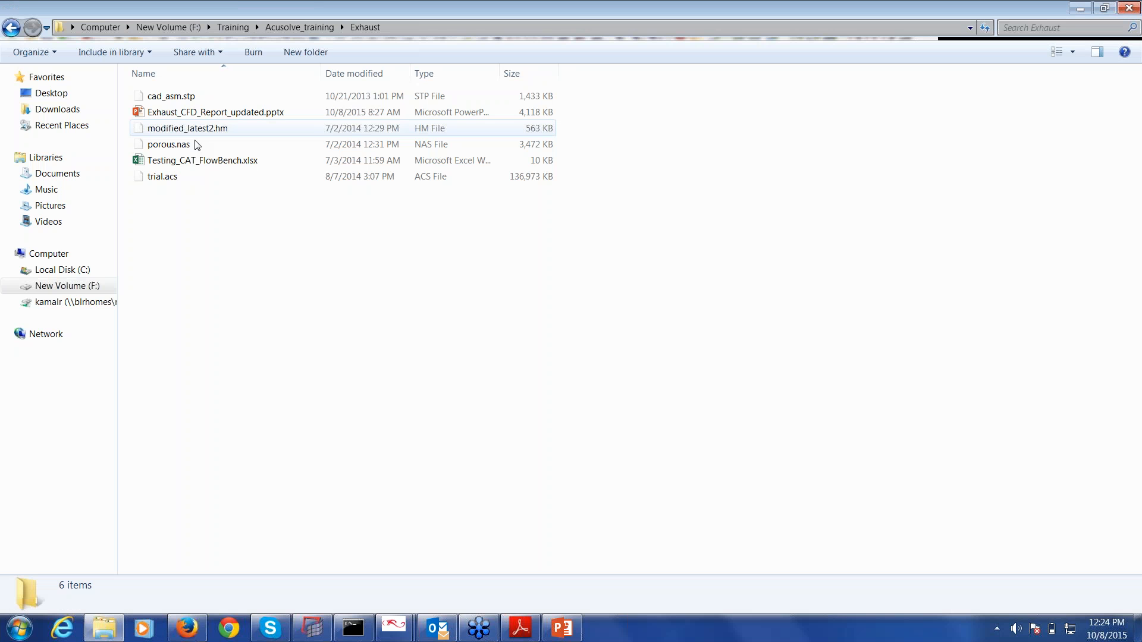
click(448, 27)
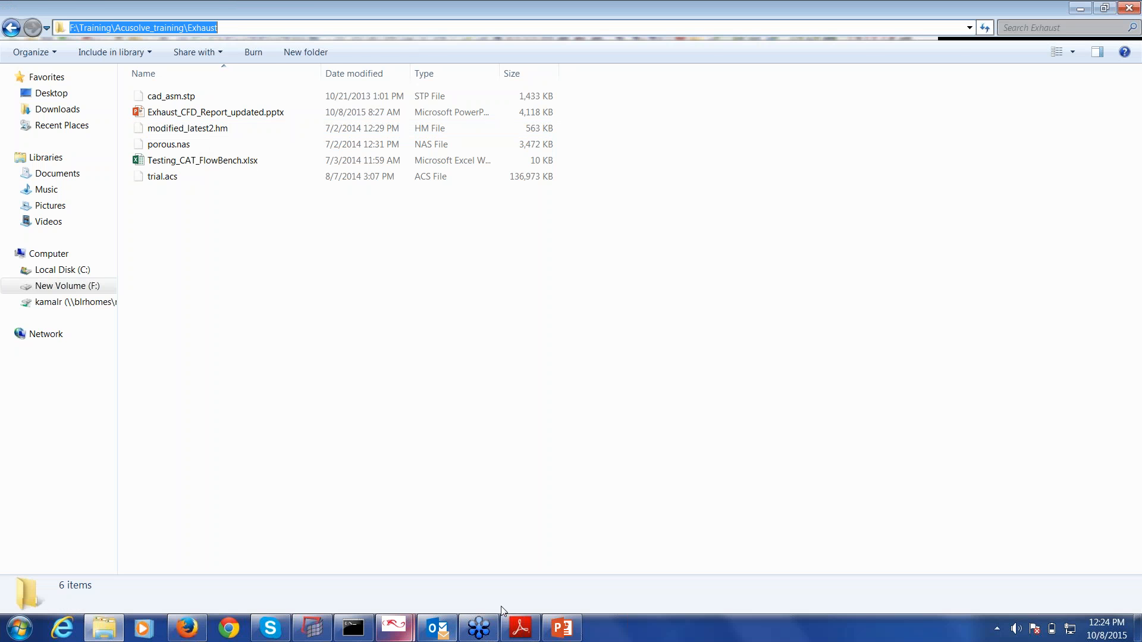
key(alt+Tab)
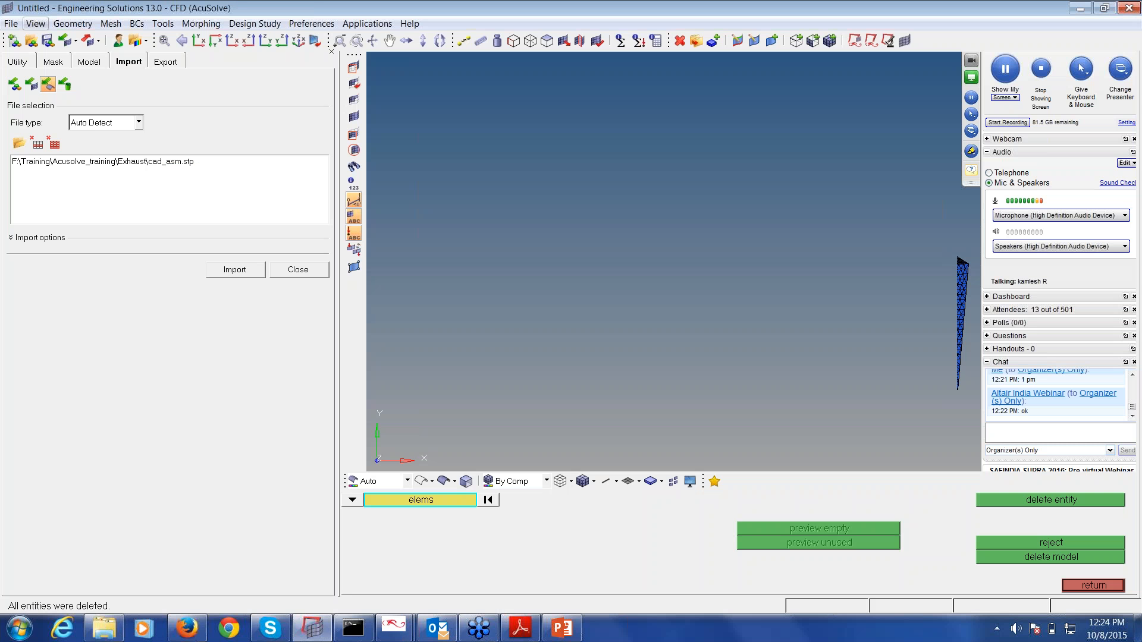
- Import the mesh file porous.nas from the Exhaust folder as a Nastran solver deck
click(31, 84)
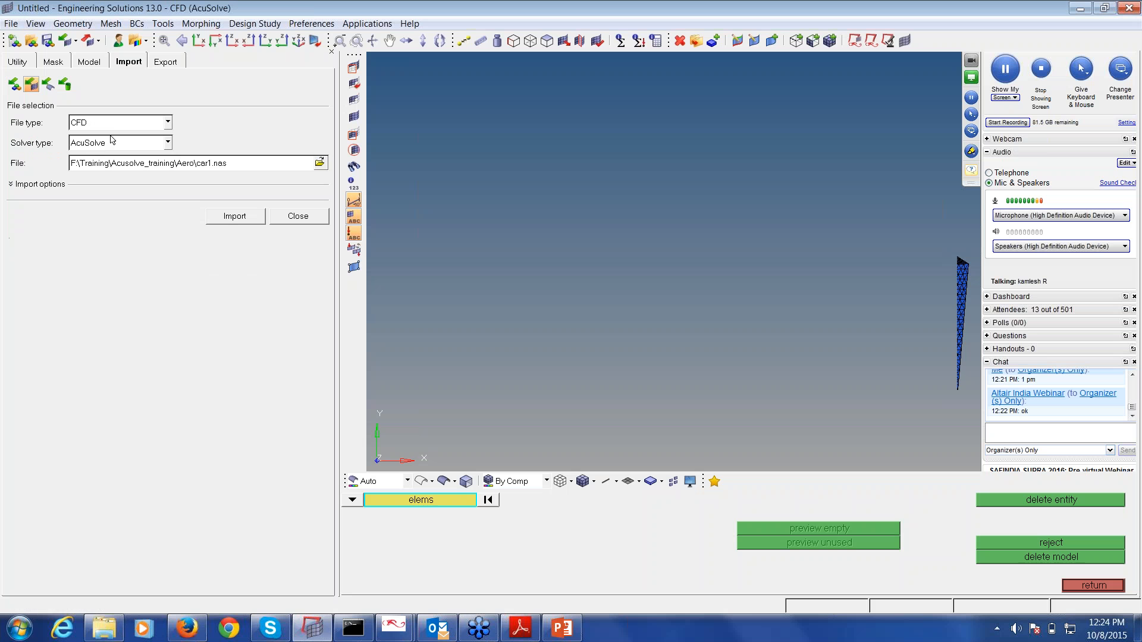
click(125, 143)
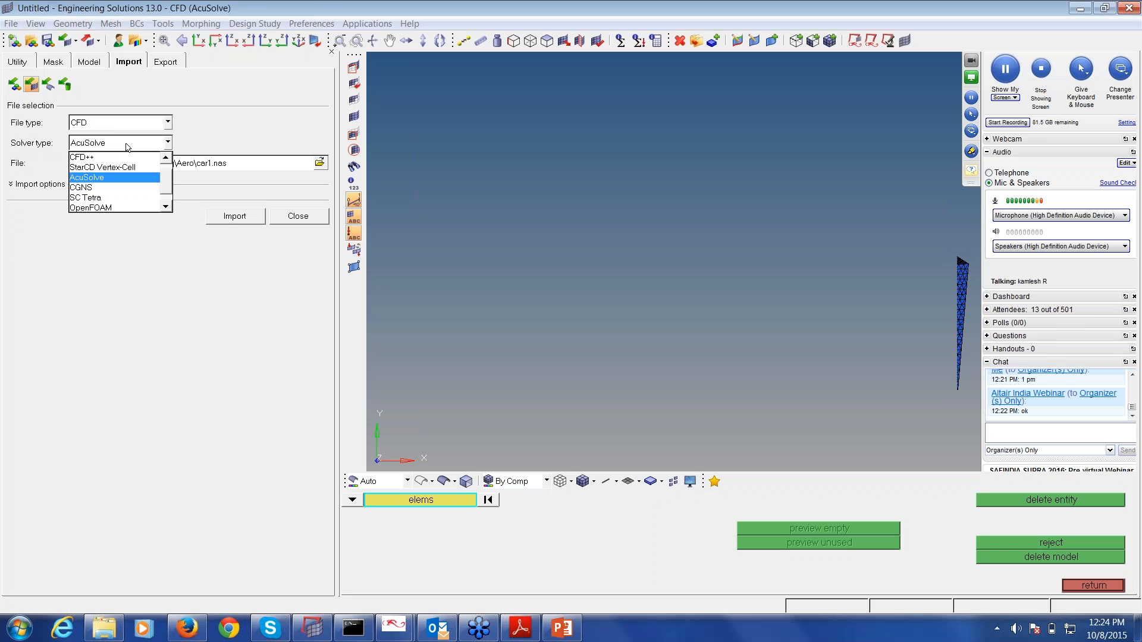
click(168, 123)
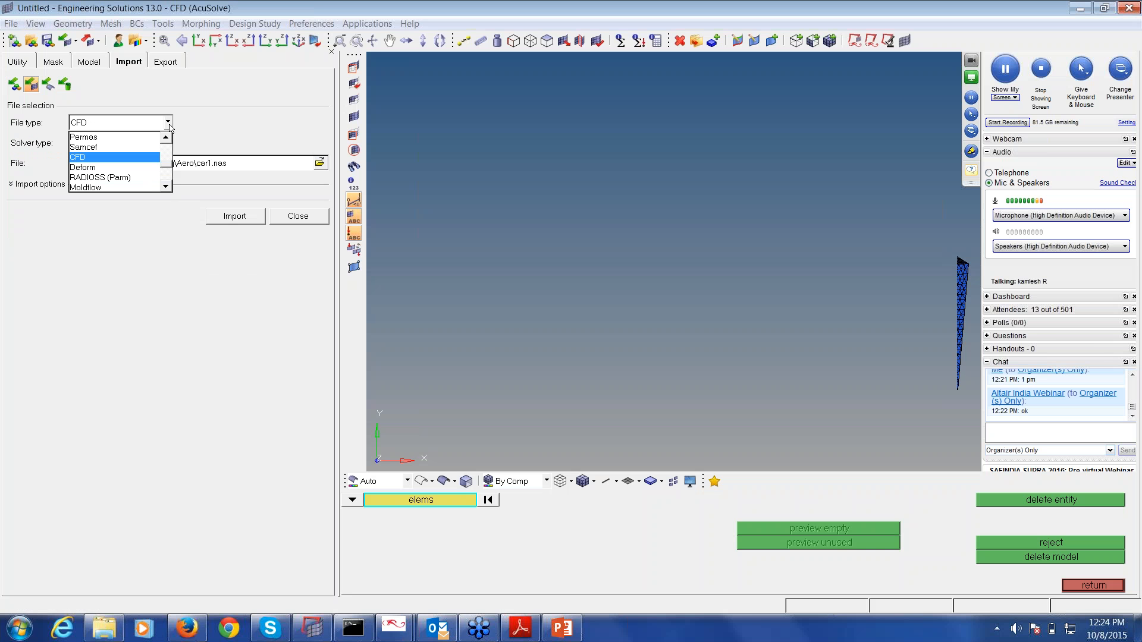
scroll(119, 157, up, 1)
click(119, 137)
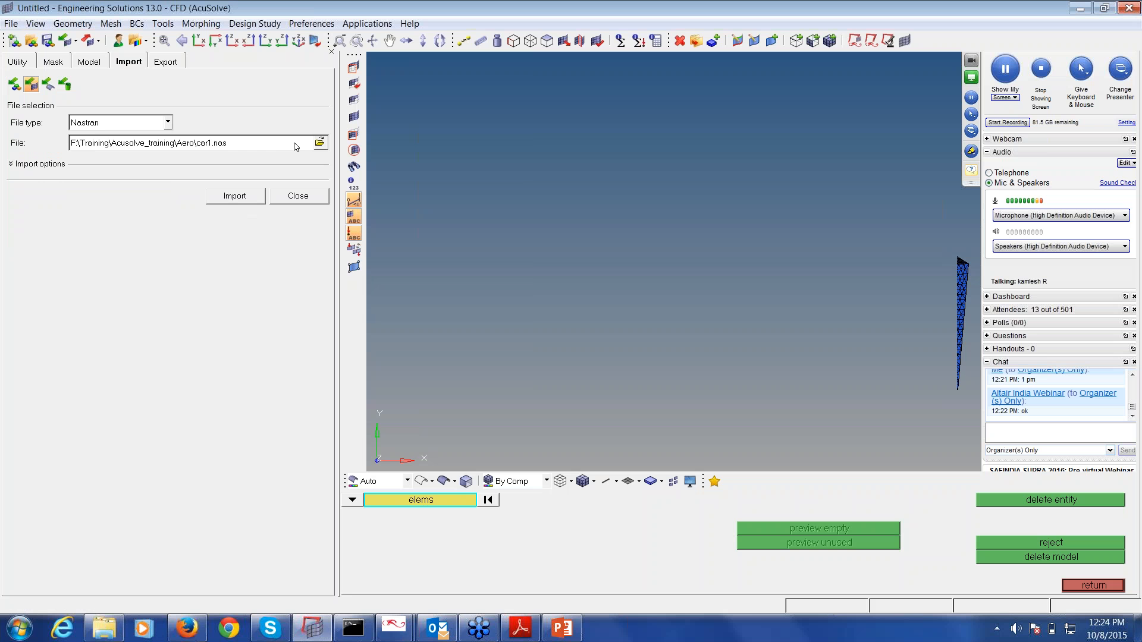
click(319, 143)
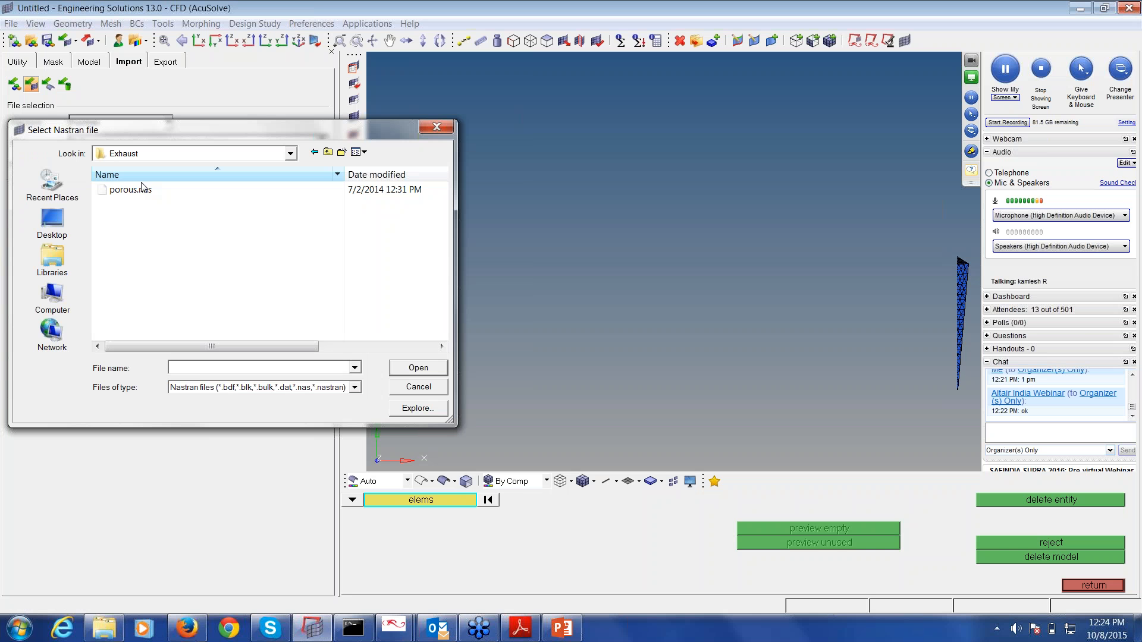
click(130, 189)
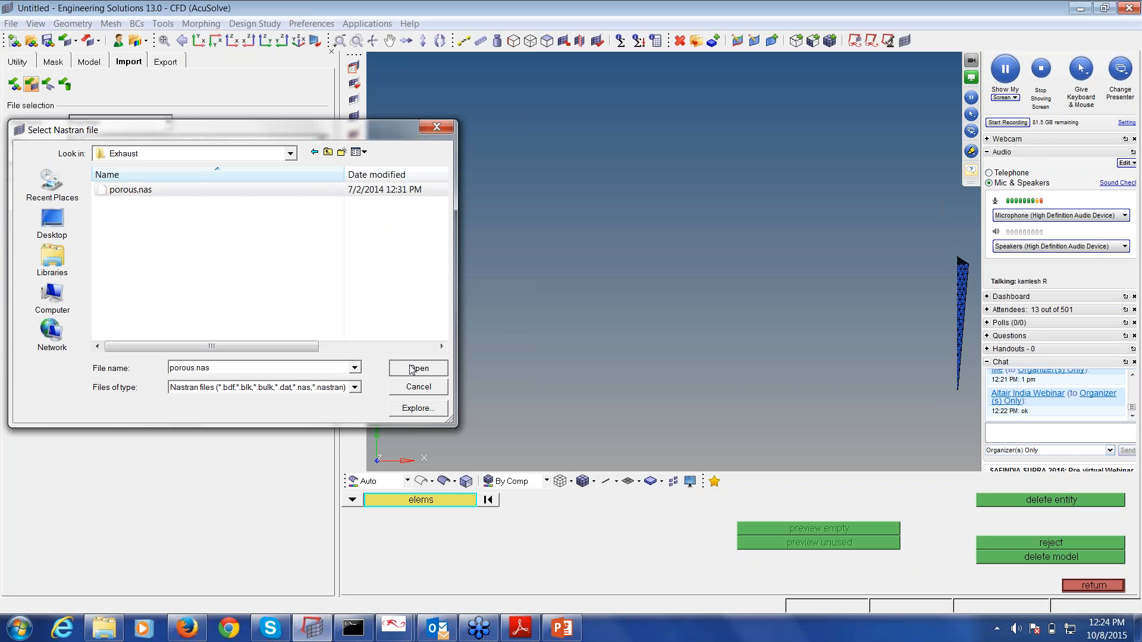
click(416, 368)
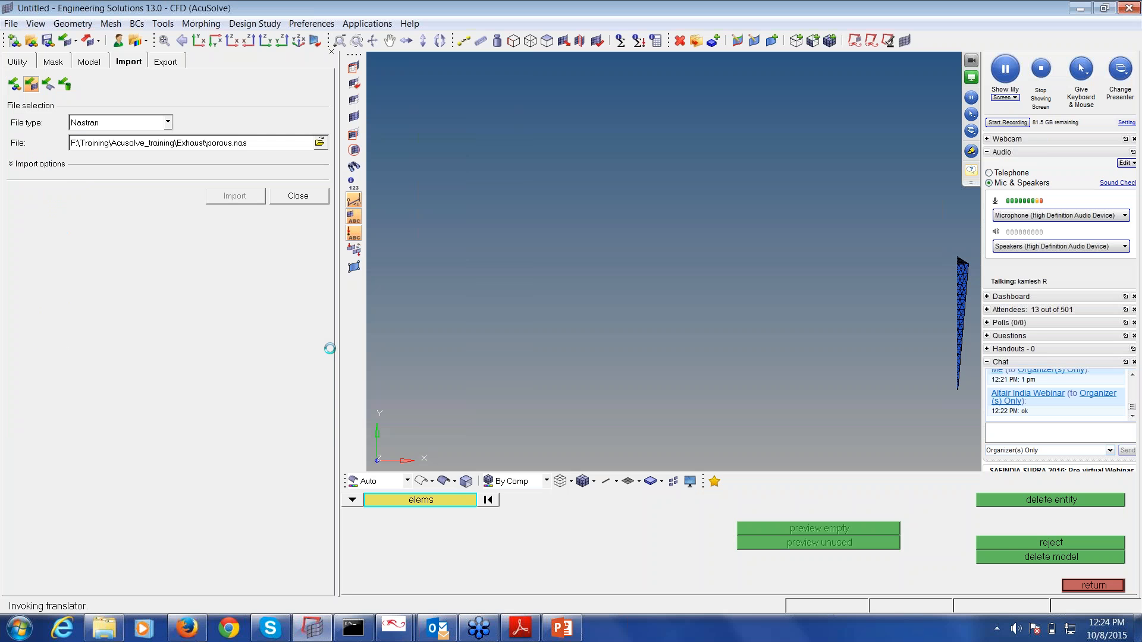
- Close the AcuTail log and the car.acs project in AcuConsole, saving the changes with the database compressed
mouse_move(417, 619)
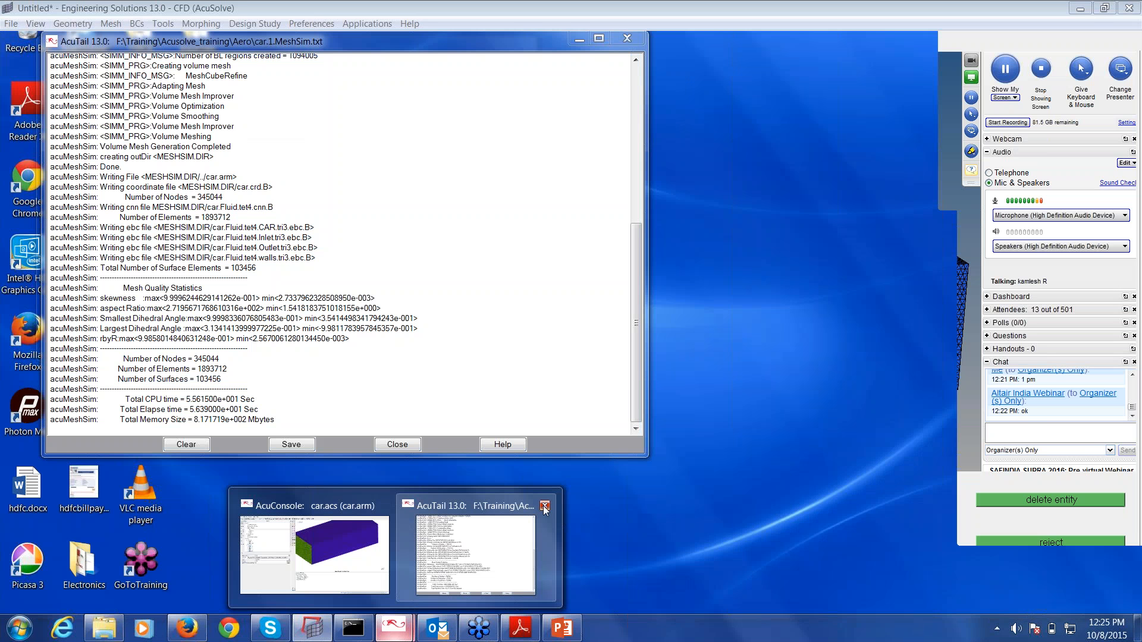
click(545, 507)
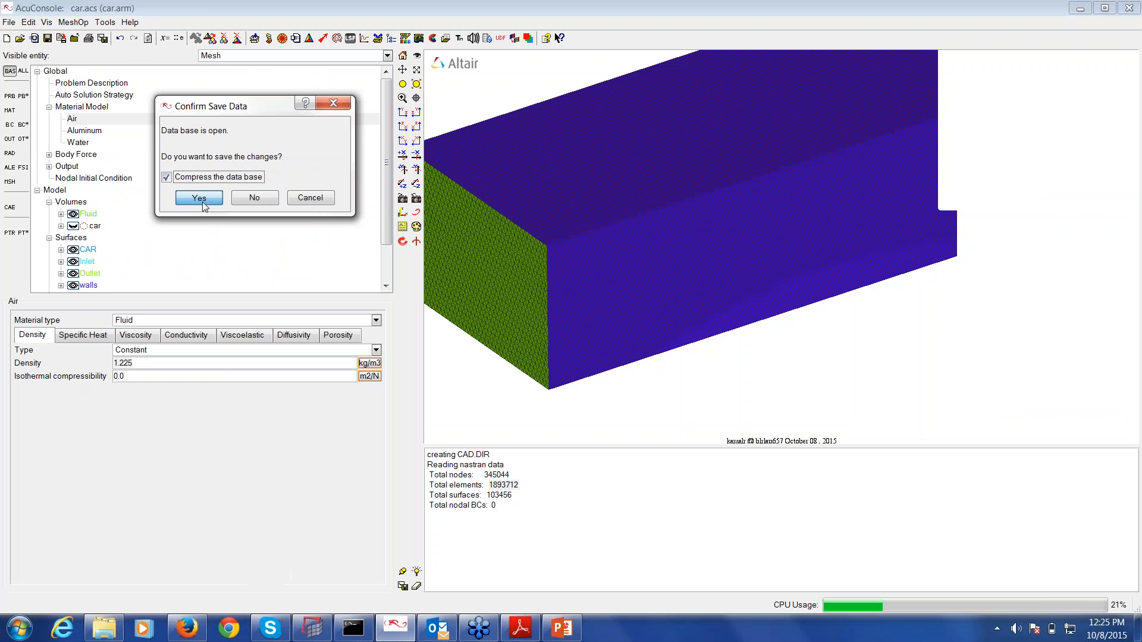
click(199, 197)
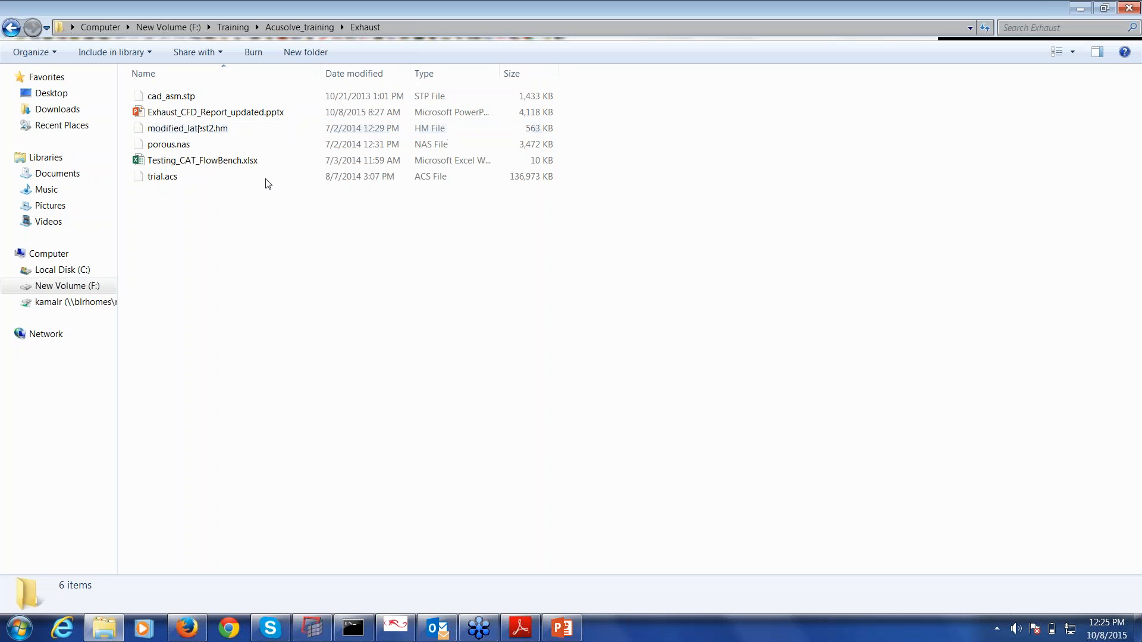
- Switch from the Exhaust folder to AcuConsole and open the project database trial.acs
click(434, 28)
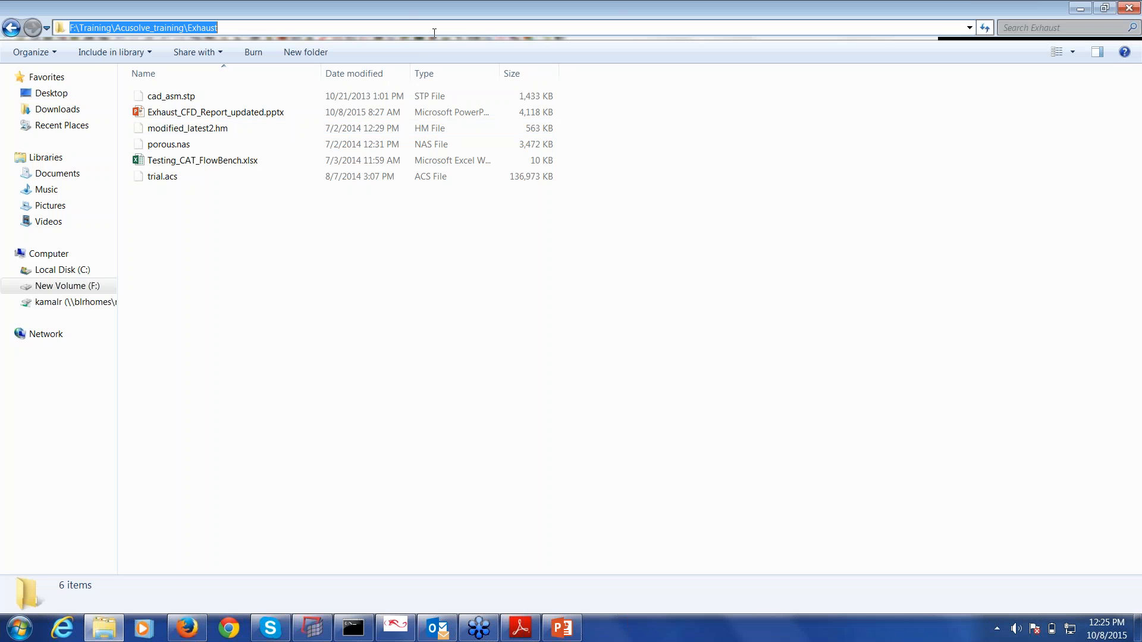
key(alt+Tab)
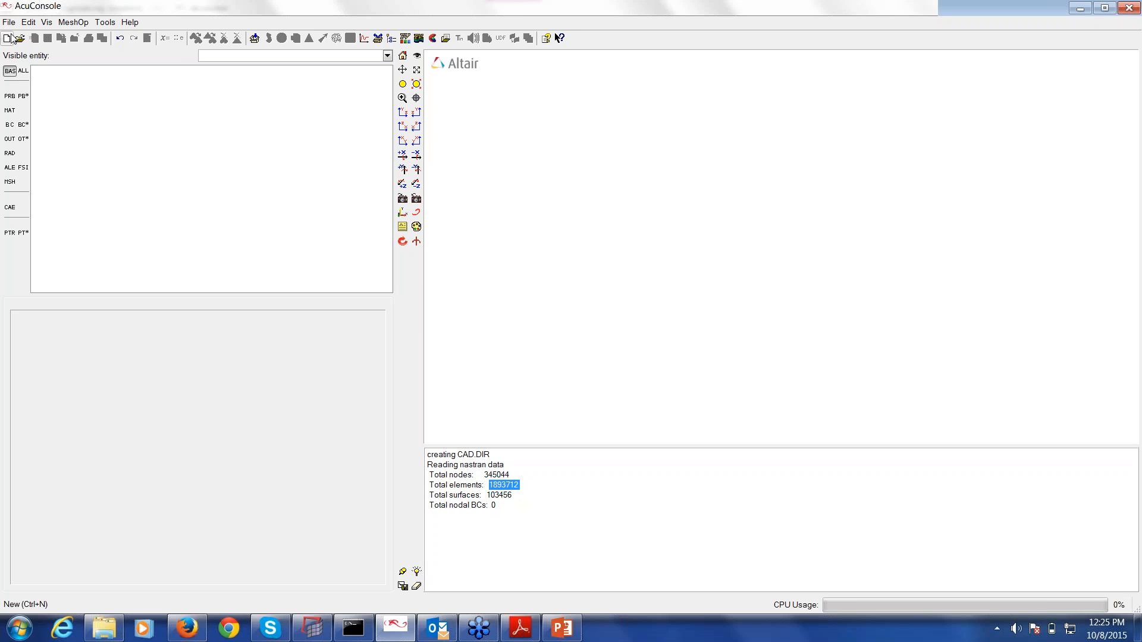
key(alt+f)
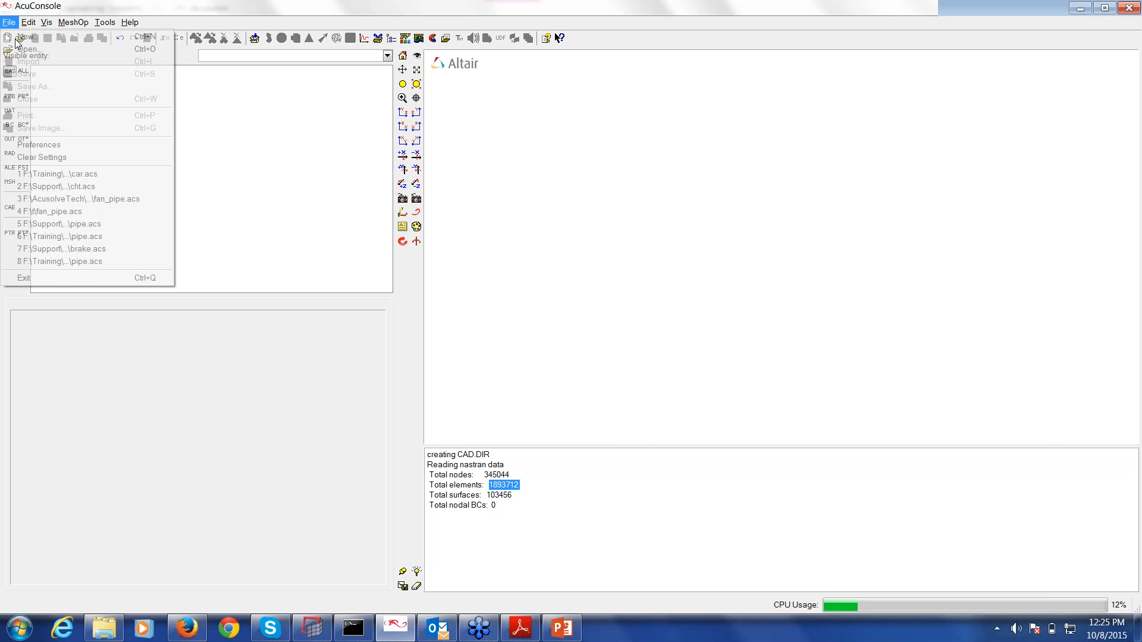
key(o)
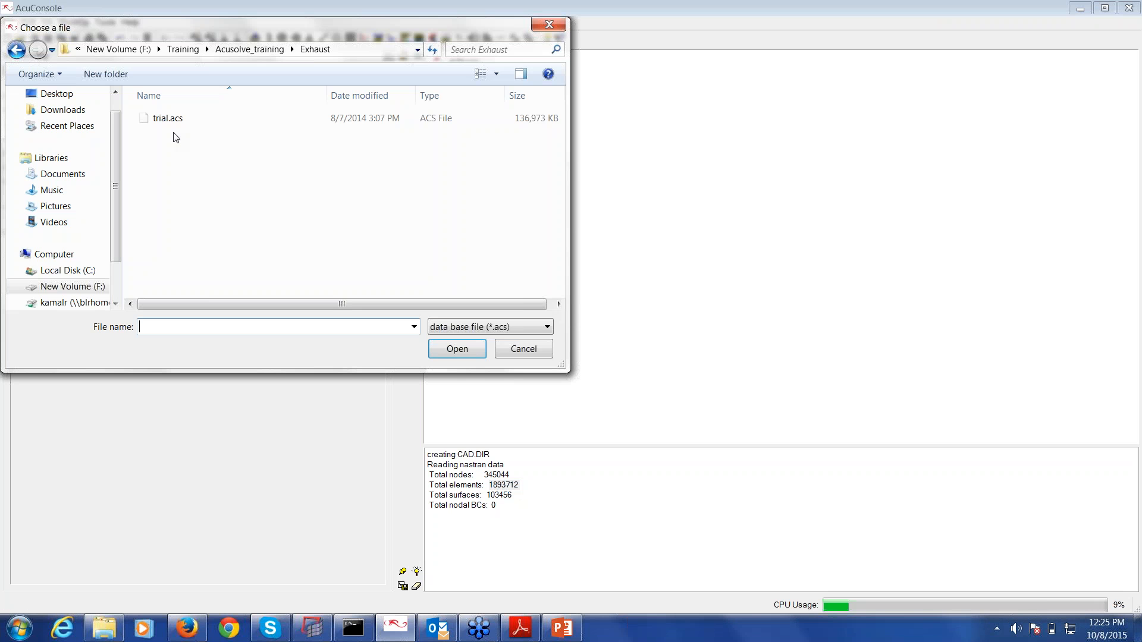
double_click(168, 118)
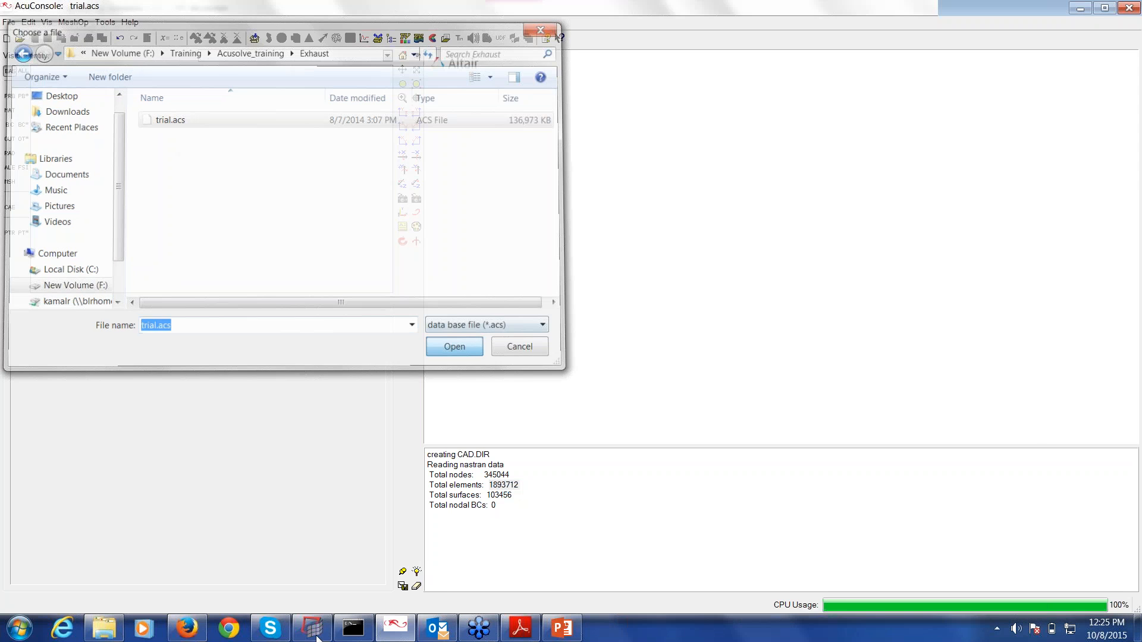
- Load the porous.nas mesh in Engineering Solutions and examine the yellow canister, its adjoining layers and the pipe's far end
click(315, 632)
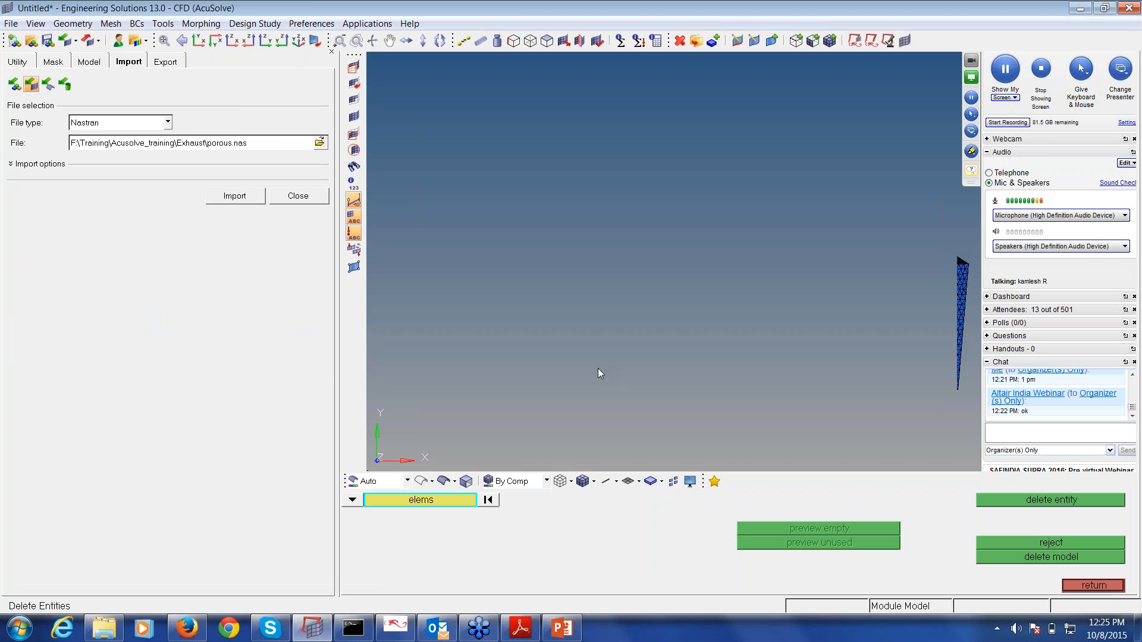
click(233, 198)
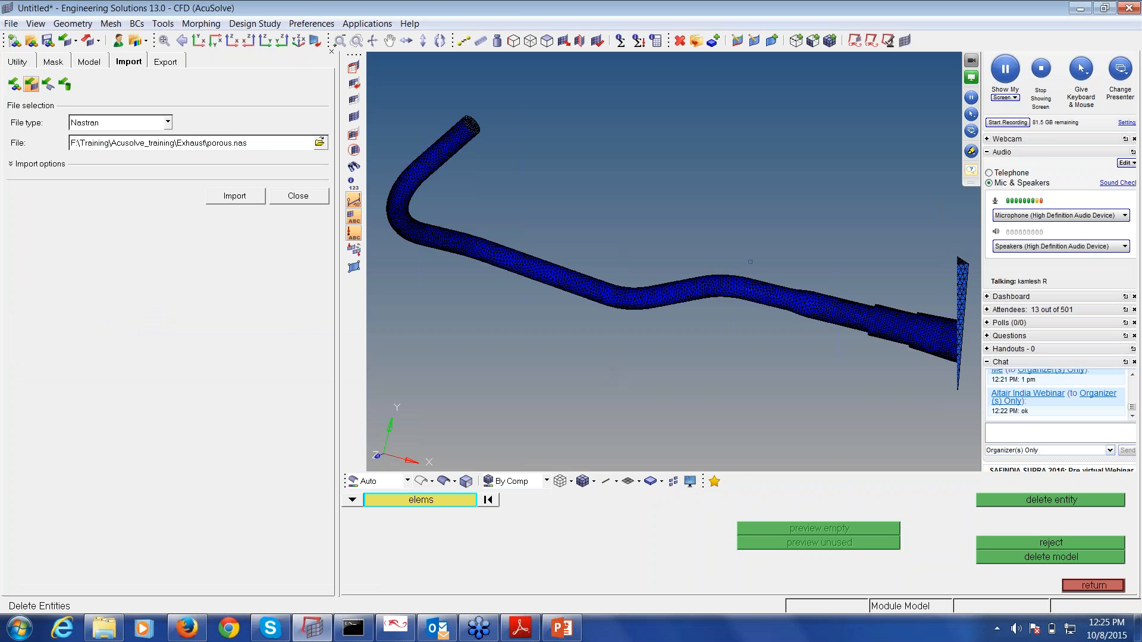
scroll(768, 280, up, 5)
mouse_move(782, 292)
ctrl+mouse_down()
mouse_move(708, 288)
mouse_move(685, 306)
mouse_move(761, 323)
mouse_move(491, 251)
ctrl+mouse_up()
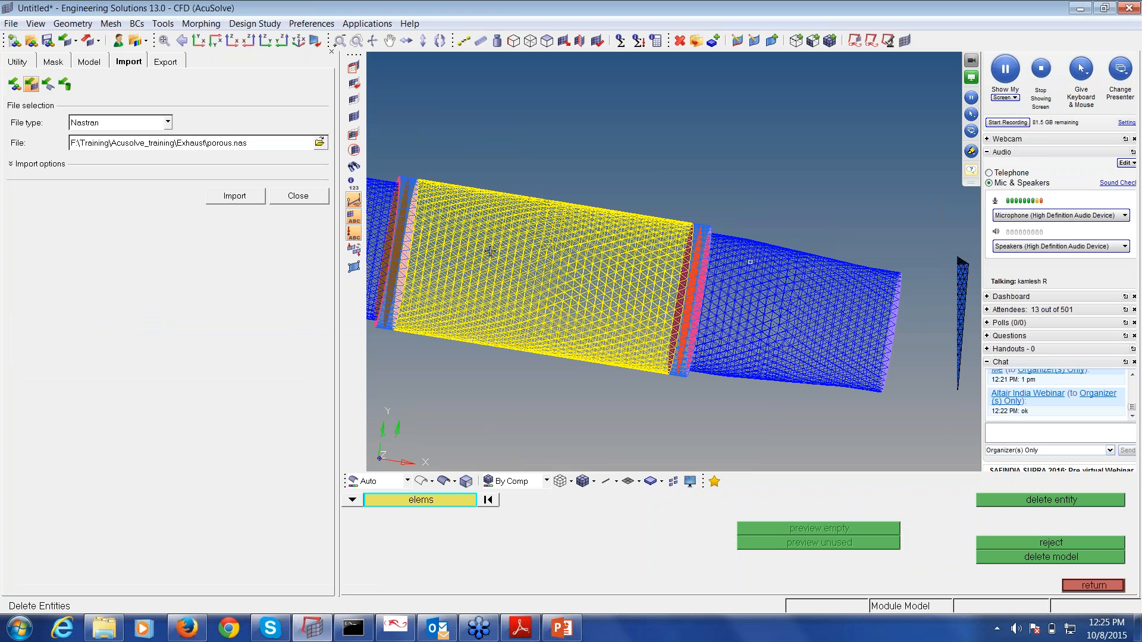
scroll(490, 251, up, 2)
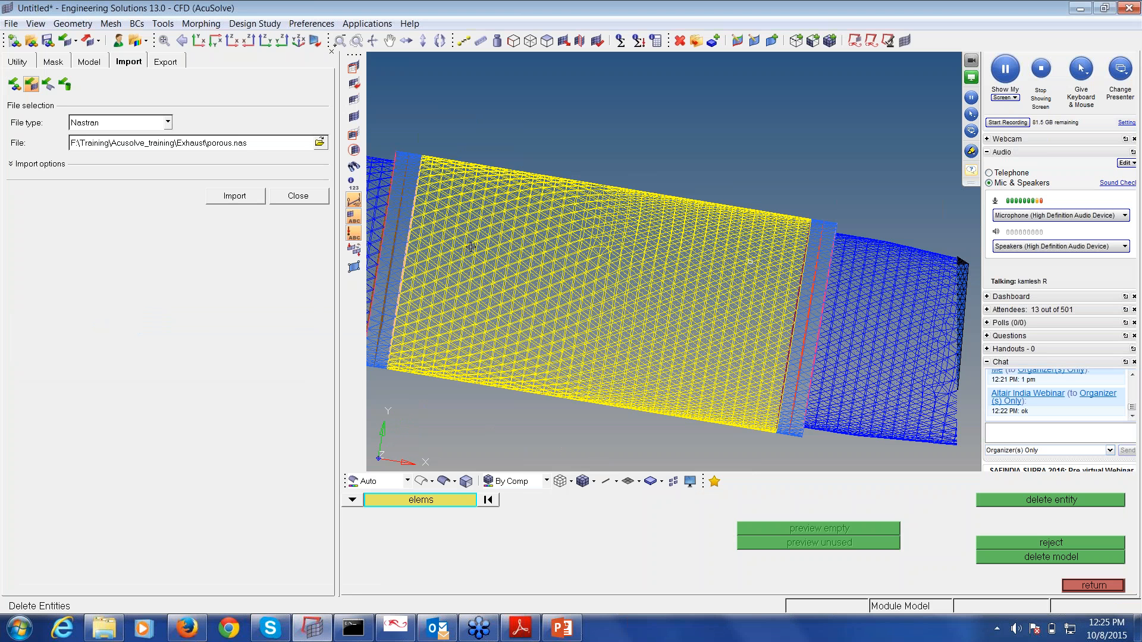
scroll(627, 280, down, 2)
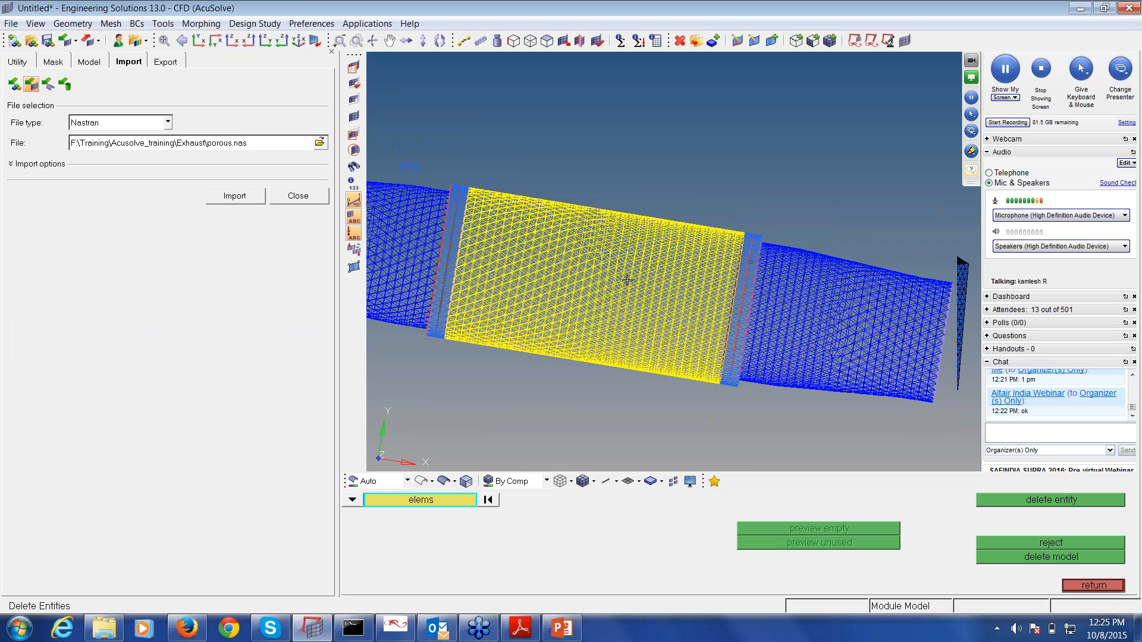
click(971, 172)
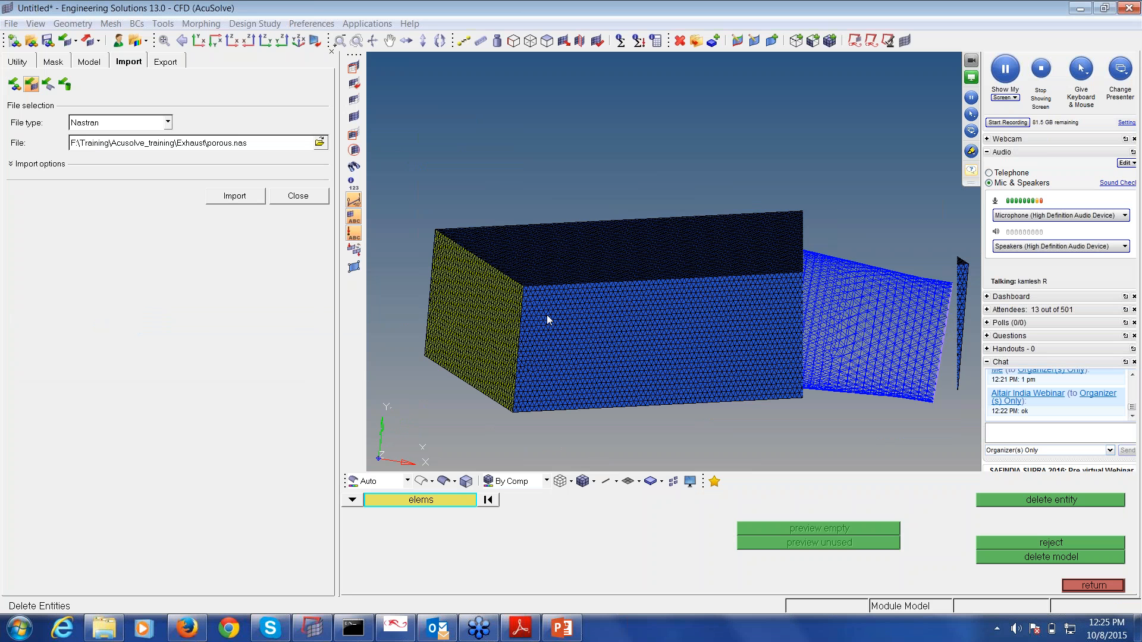
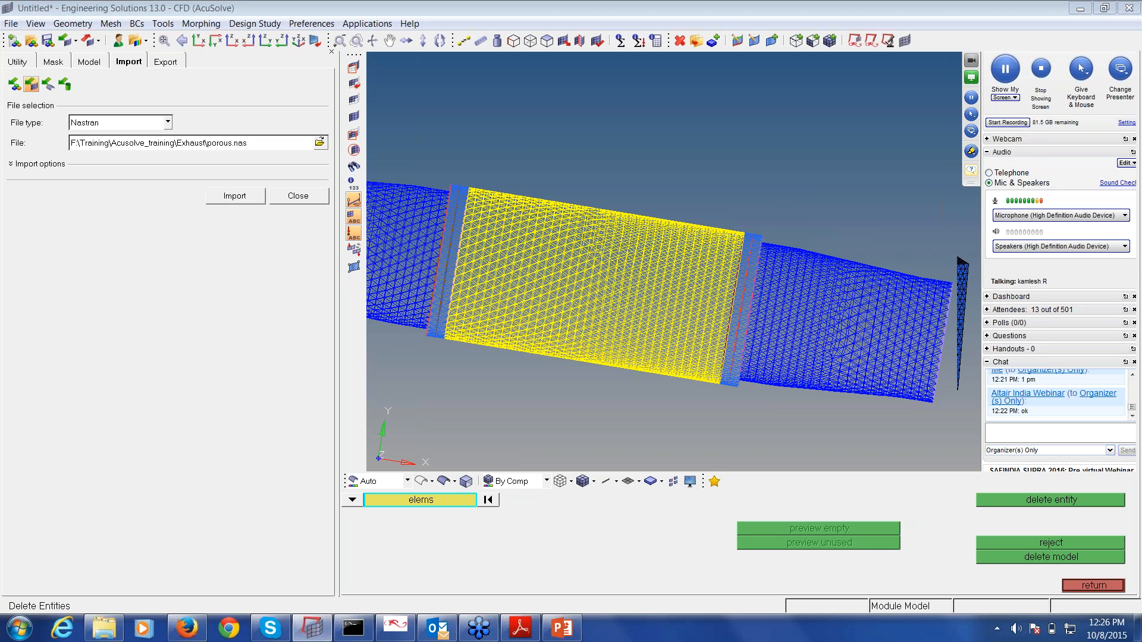
ctrl+scroll(560, 252, down, 3)
ctrl+right_drag(380, 237, 881, 490)
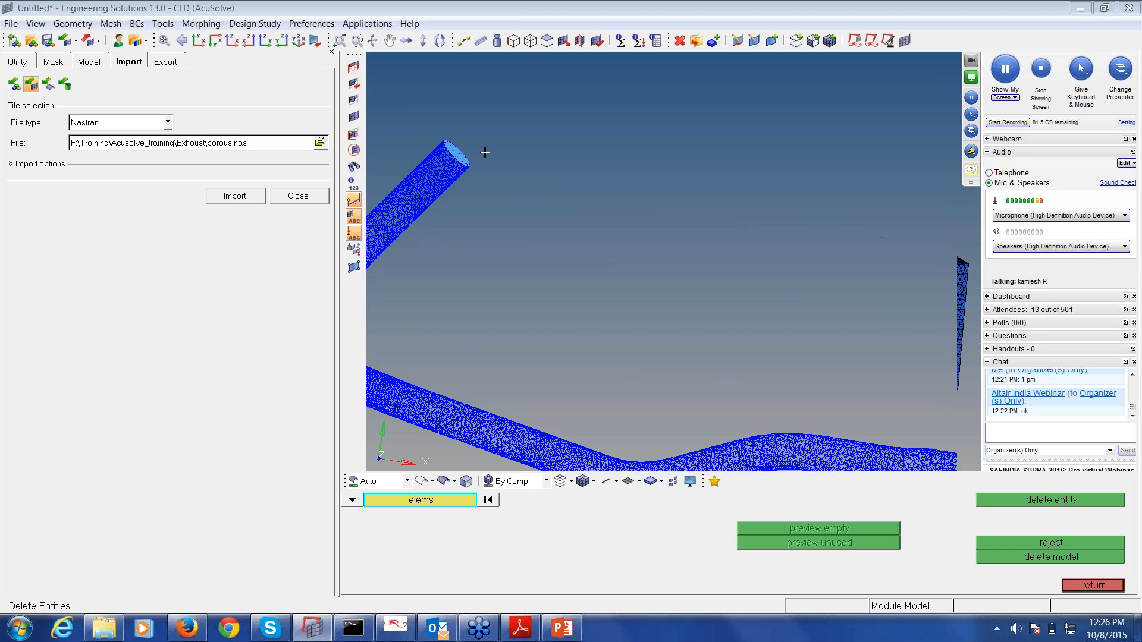
- Switch back to AcuConsole and examine the exhaust pipe model from several angles, focusing on the canister and adjoining end
click(396, 634)
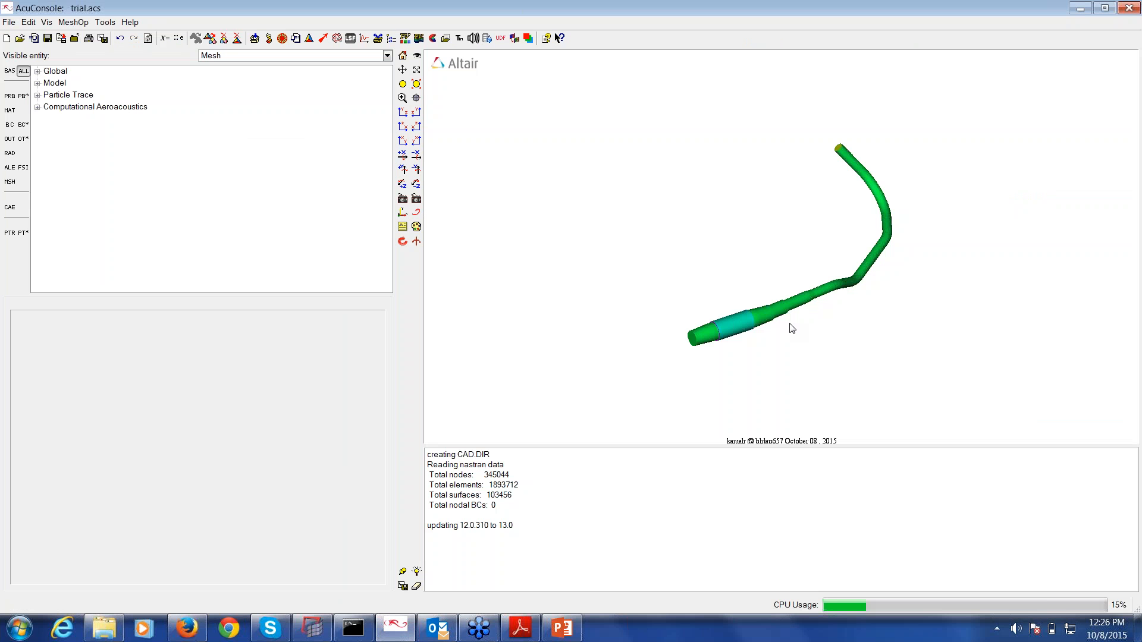
drag(792, 329, 637, 175)
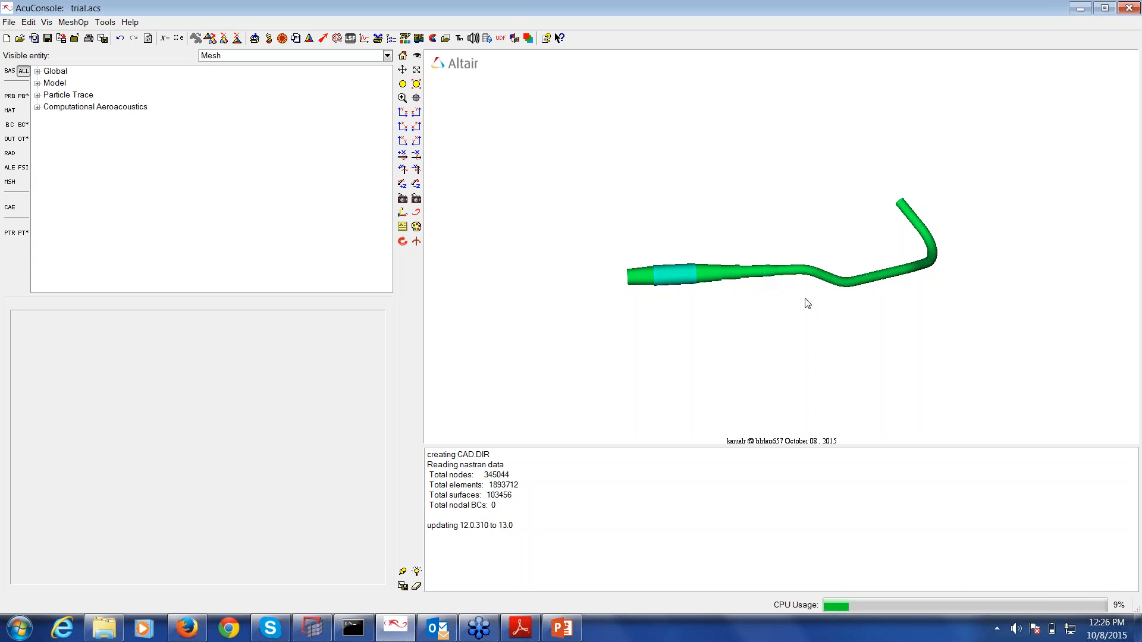
drag(808, 303, 669, 292)
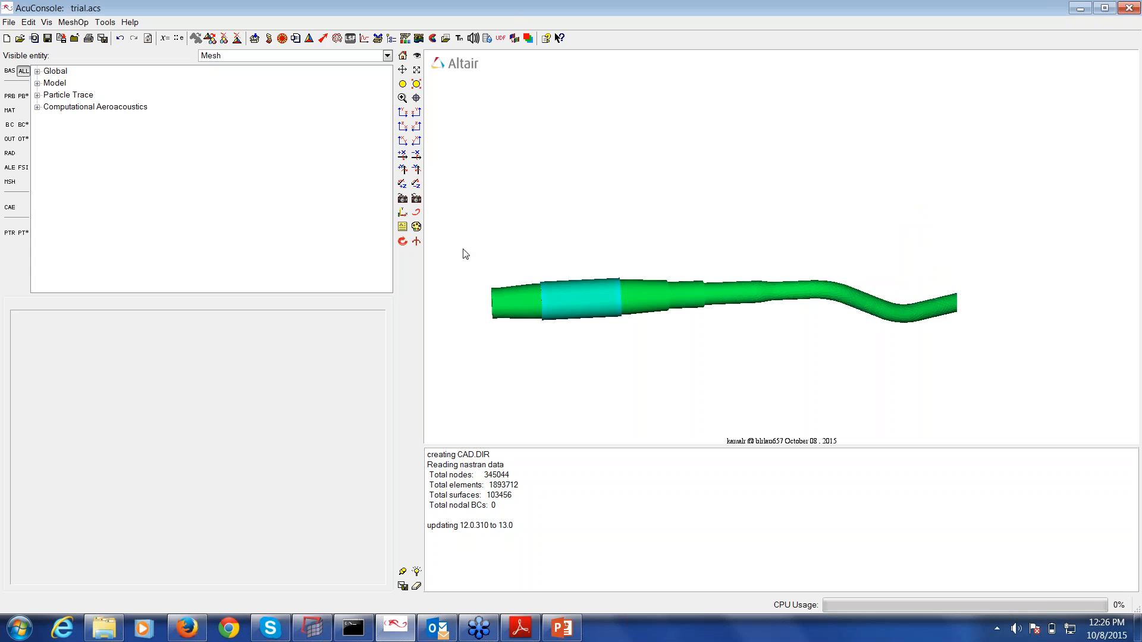
drag(466, 254, 606, 214)
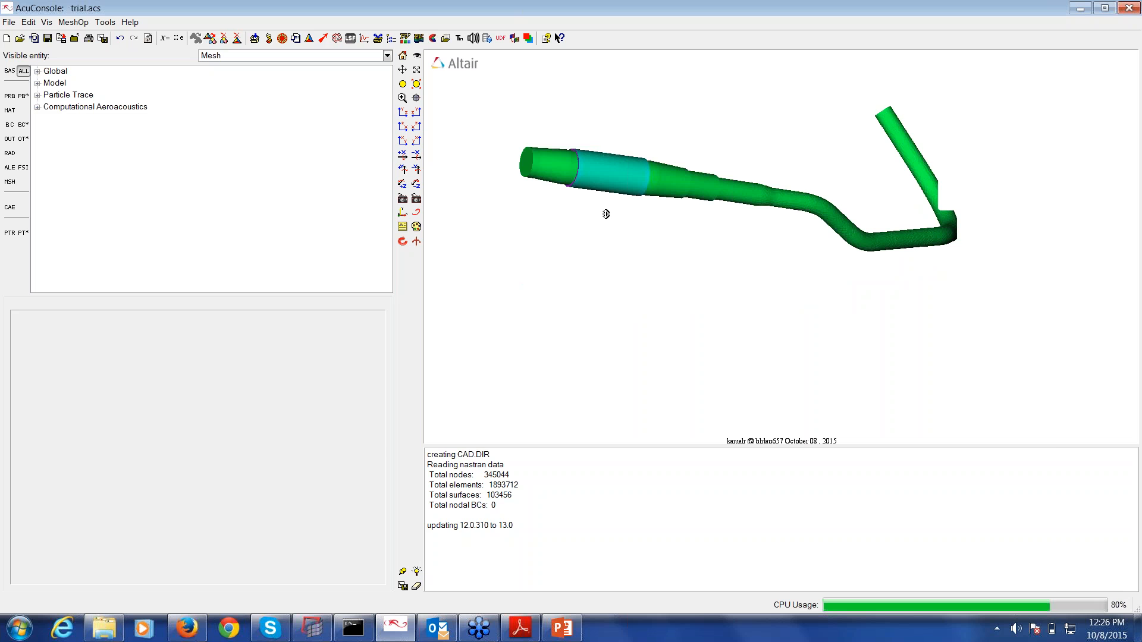
right_drag(606, 214, 606, 256)
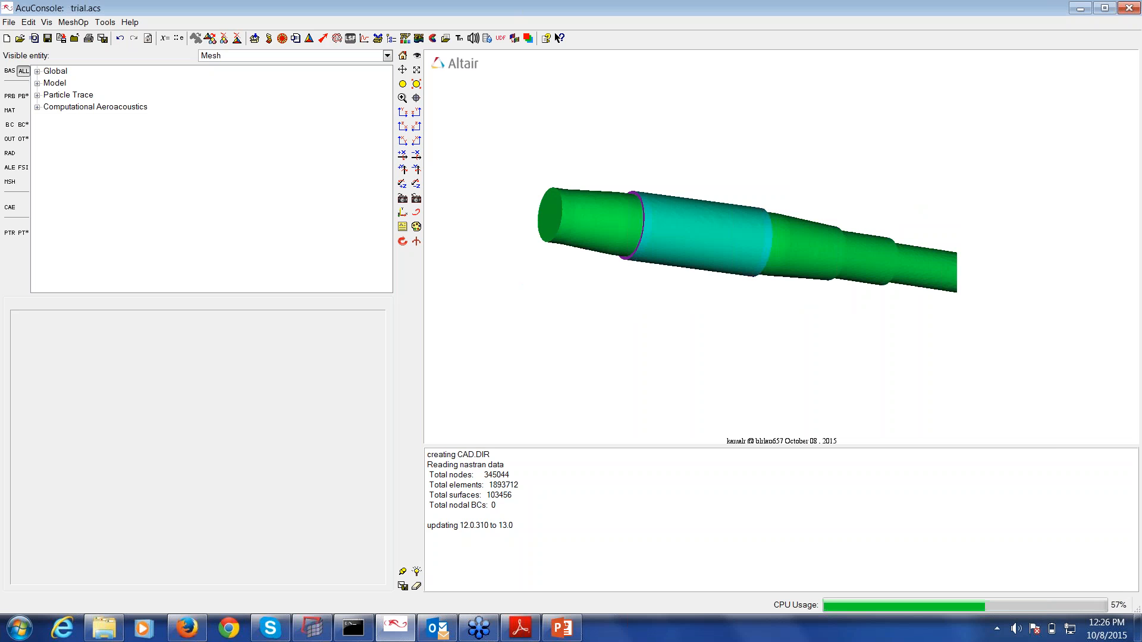
middle_drag(692, 250, 679, 198)
drag(679, 199, 723, 227)
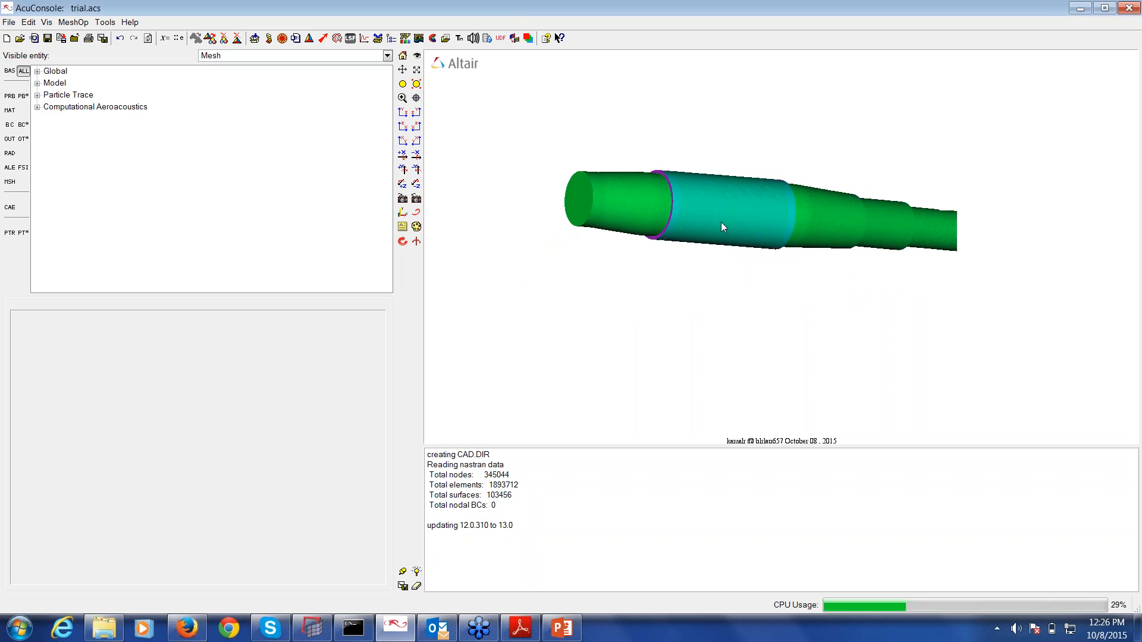
click(971, 174)
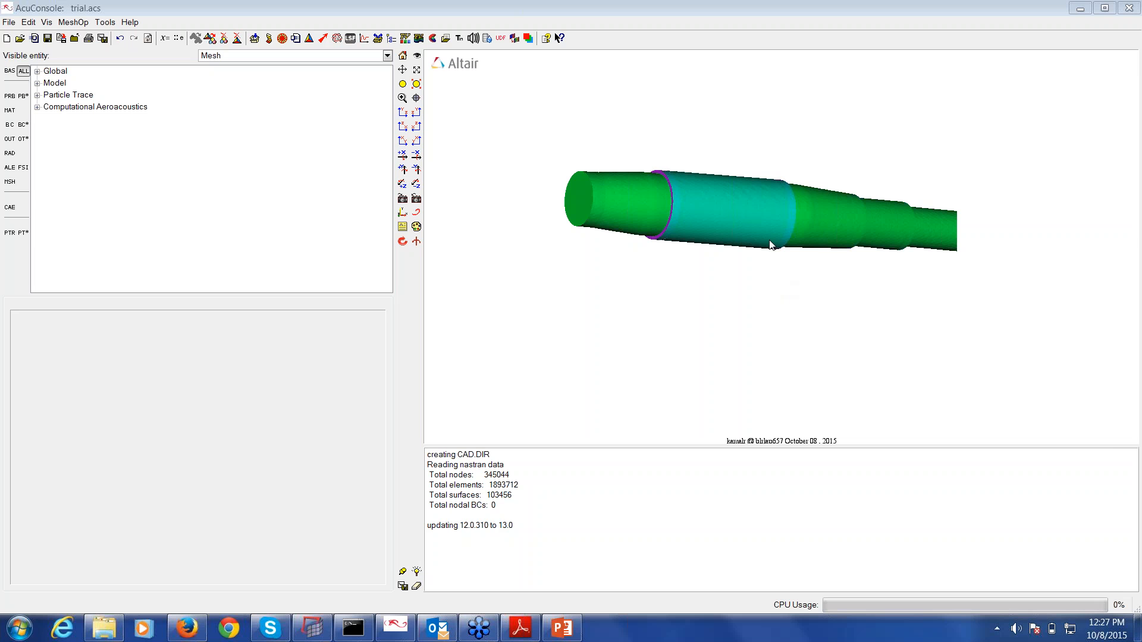
drag(771, 245, 709, 257)
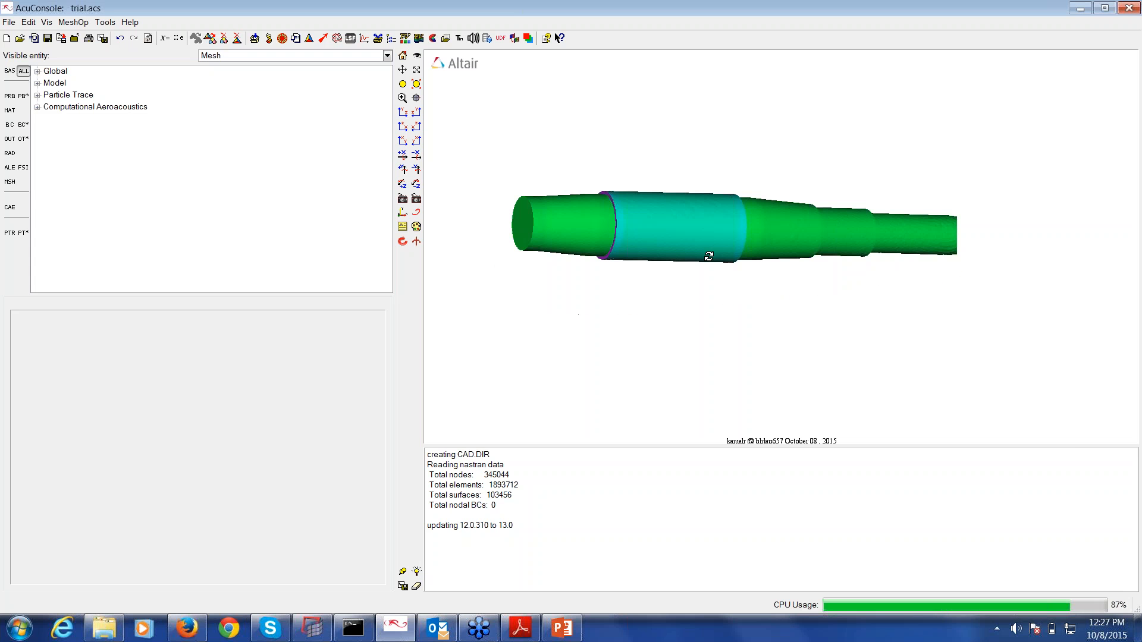
- Show the model's mesh on a cut plane coloured by volumes with clipping on, positioned lengthwise through the canister
right_click(59, 83)
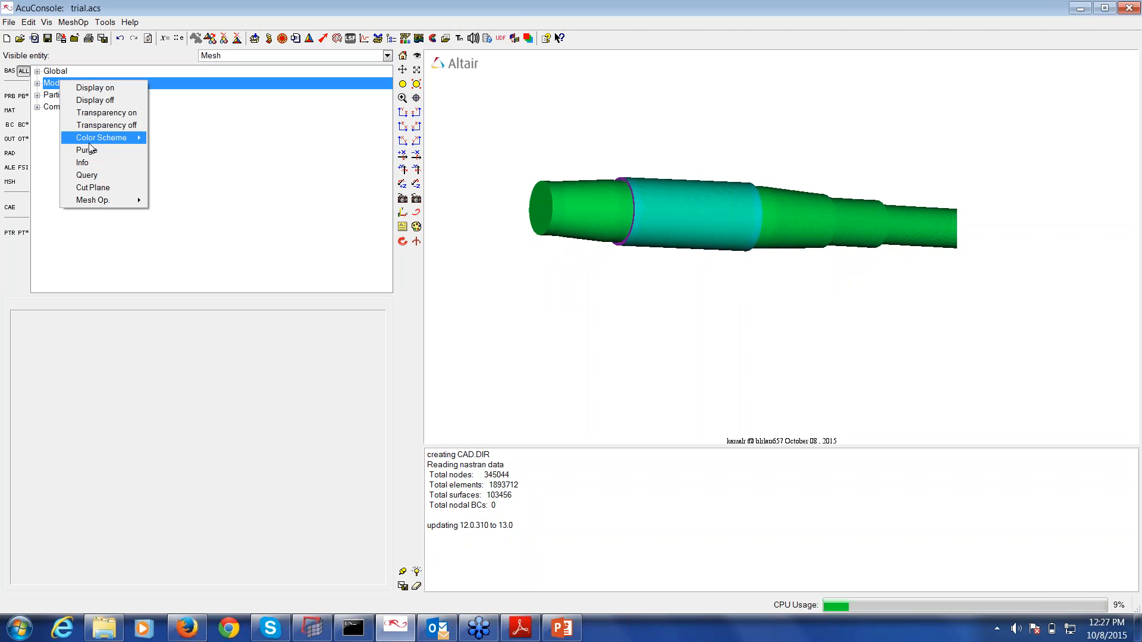
click(775, 262)
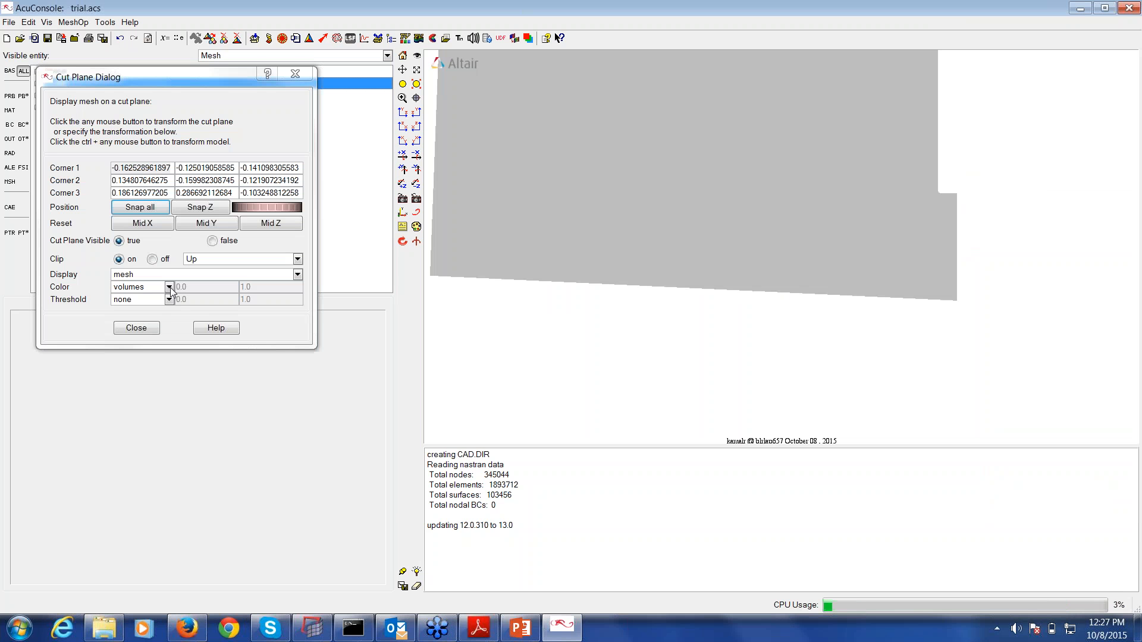
middle_drag(736, 304, 728, 315)
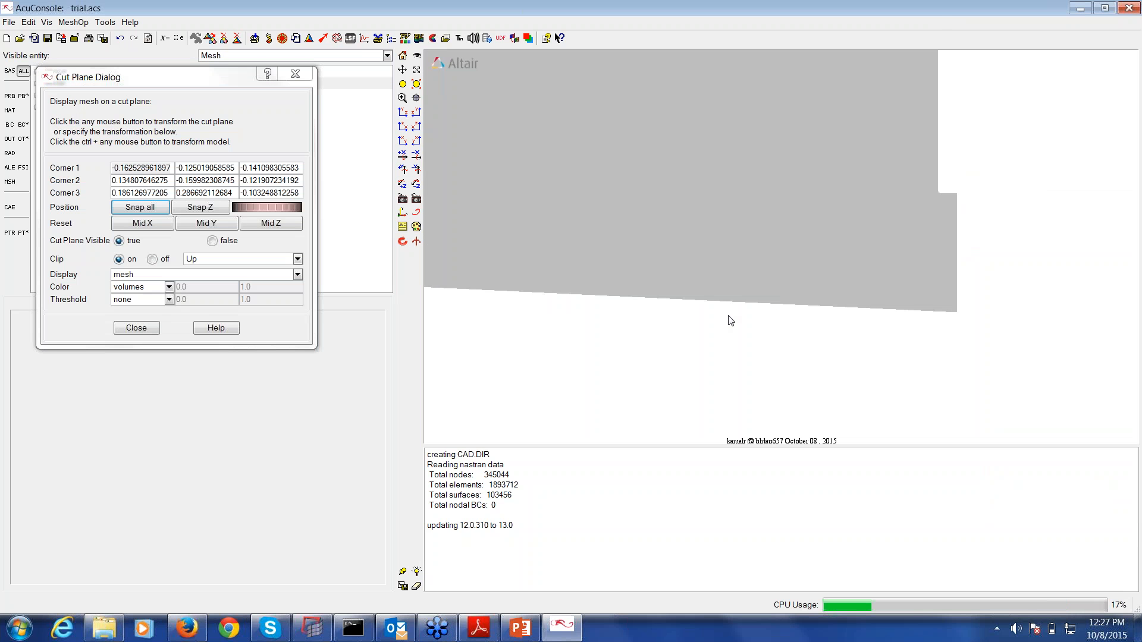
ctrl+right_drag(729, 316, 852, 273)
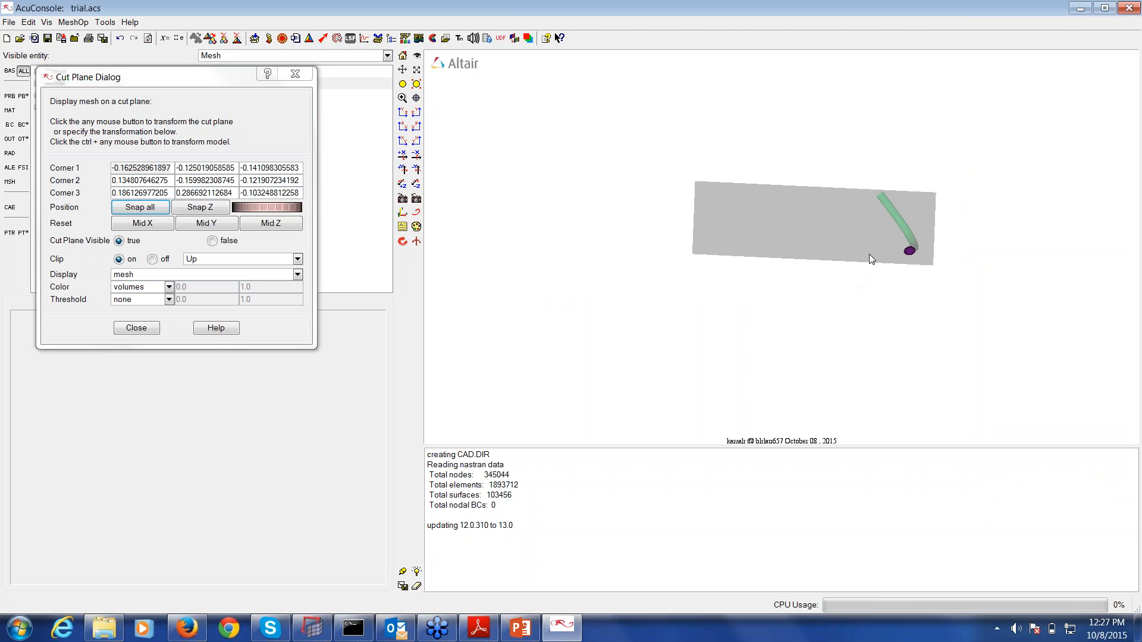
click(262, 213)
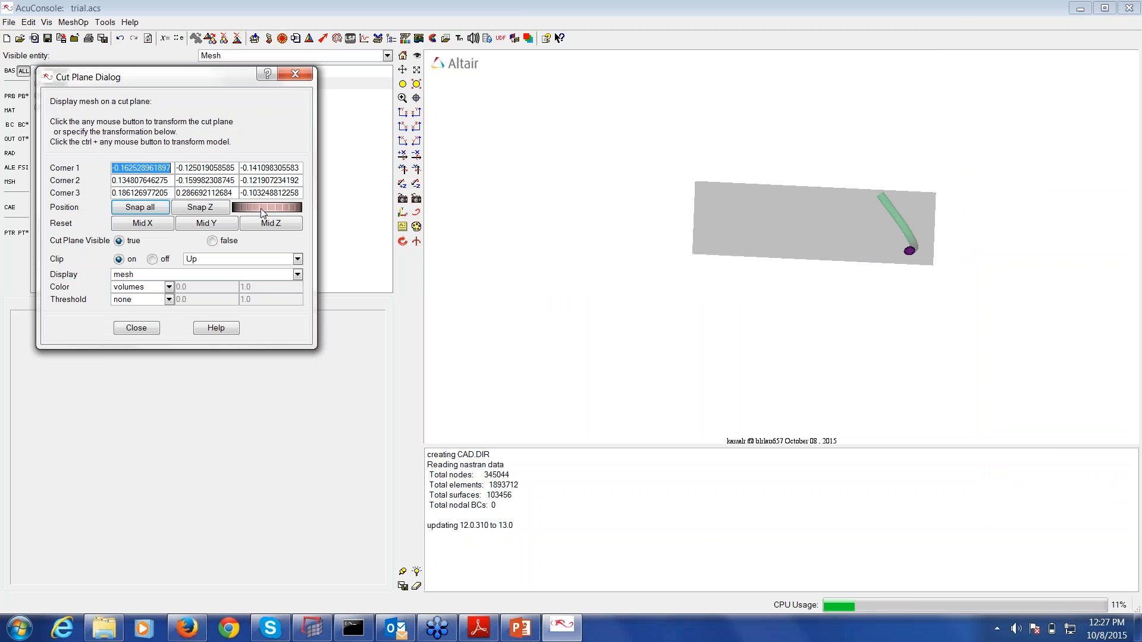
drag(263, 213, 253, 212)
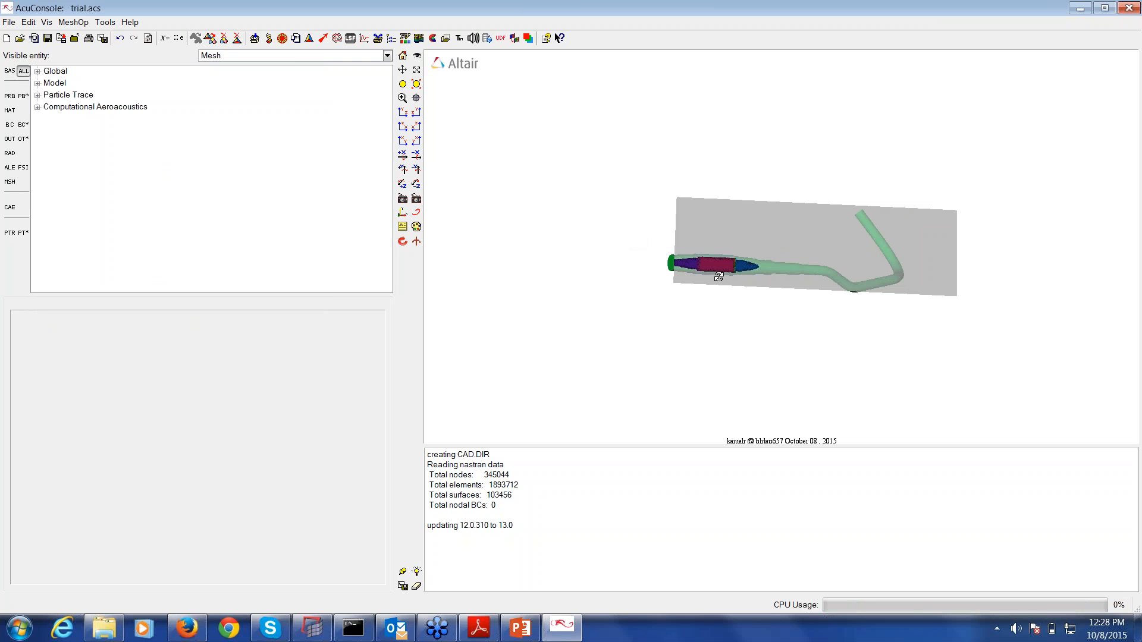
- Examine the sectioned mesh regions inside the canister and its transitions up close, and close the cut plane
right_drag(719, 276, 657, 336)
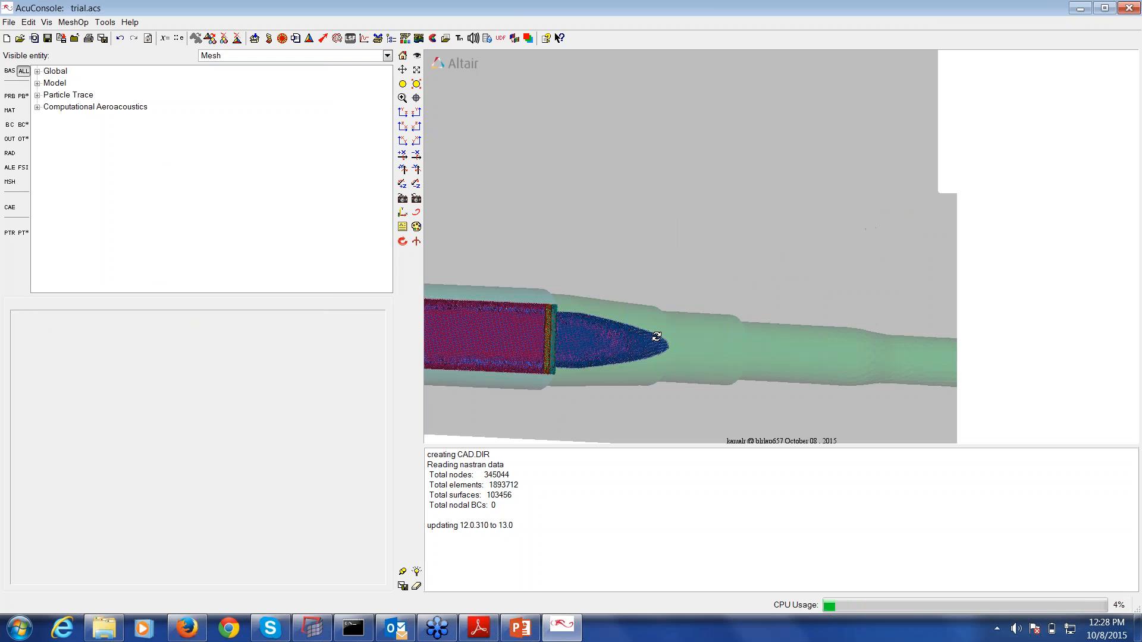
drag(657, 337, 731, 321)
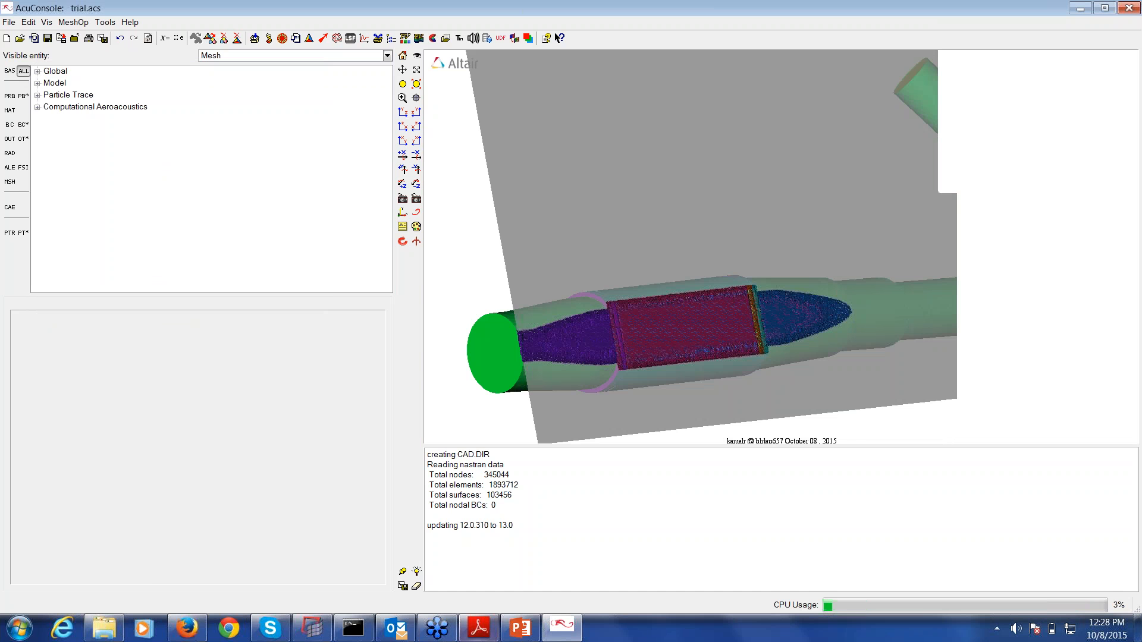
click(571, 635)
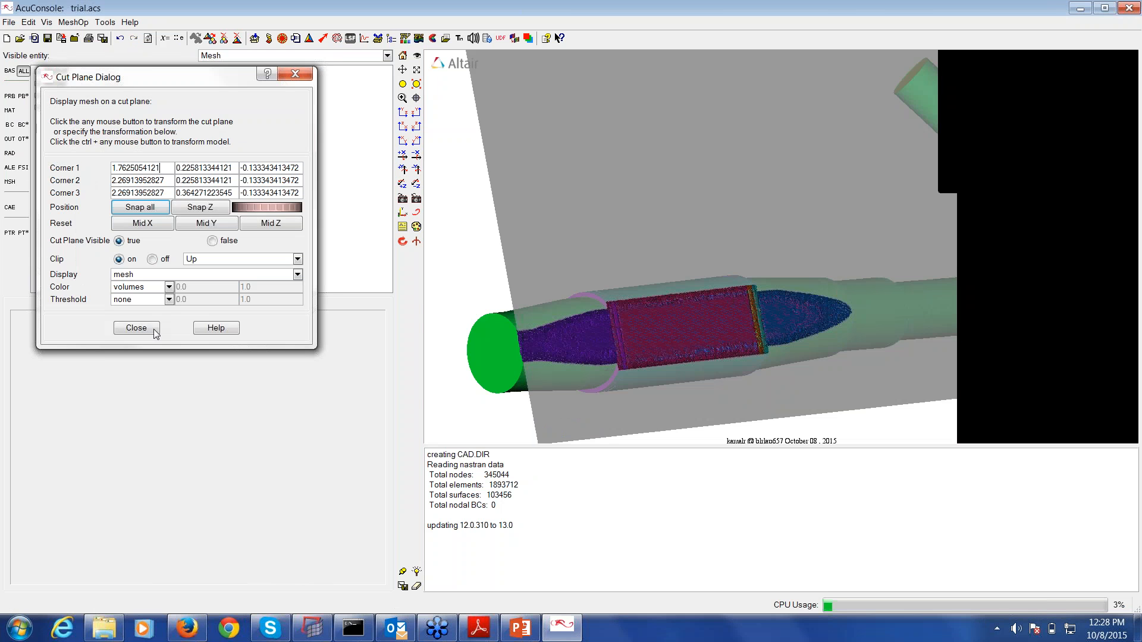
click(136, 328)
- Review the global problem description and the auto solution strategy settings, including the maximum time steps
drag(736, 260, 812, 267)
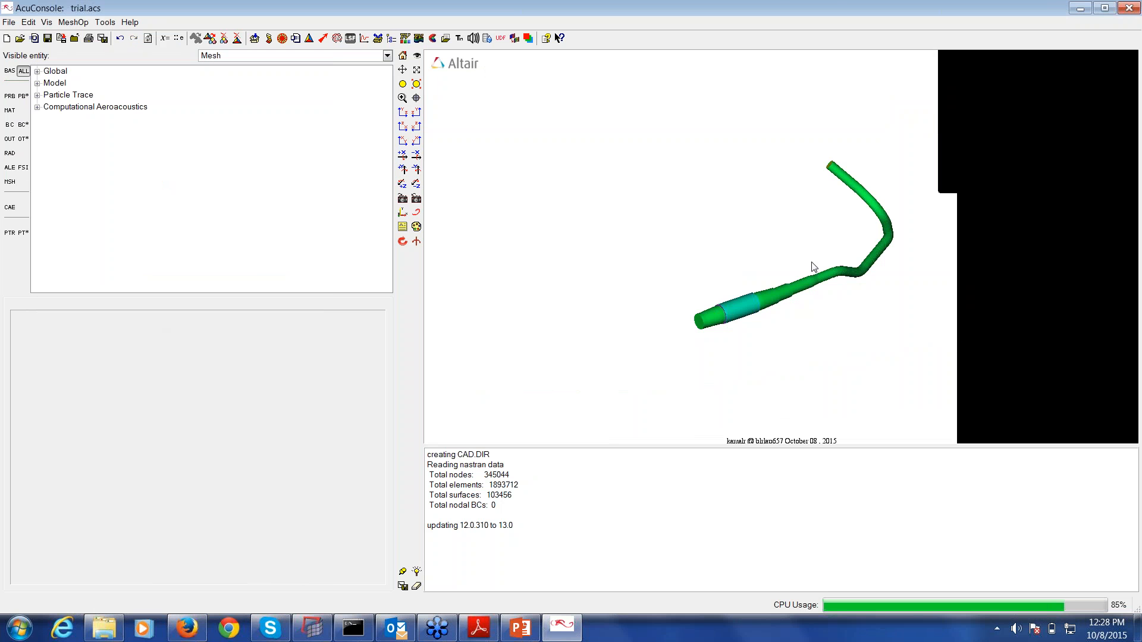
scroll(814, 267, up, 3)
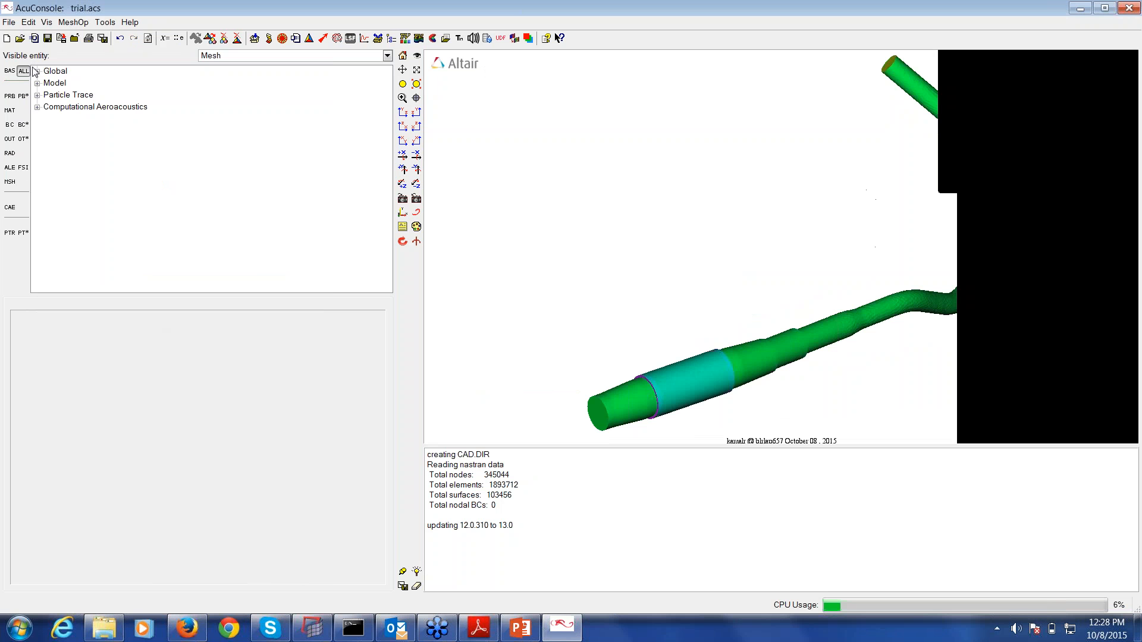
click(37, 71)
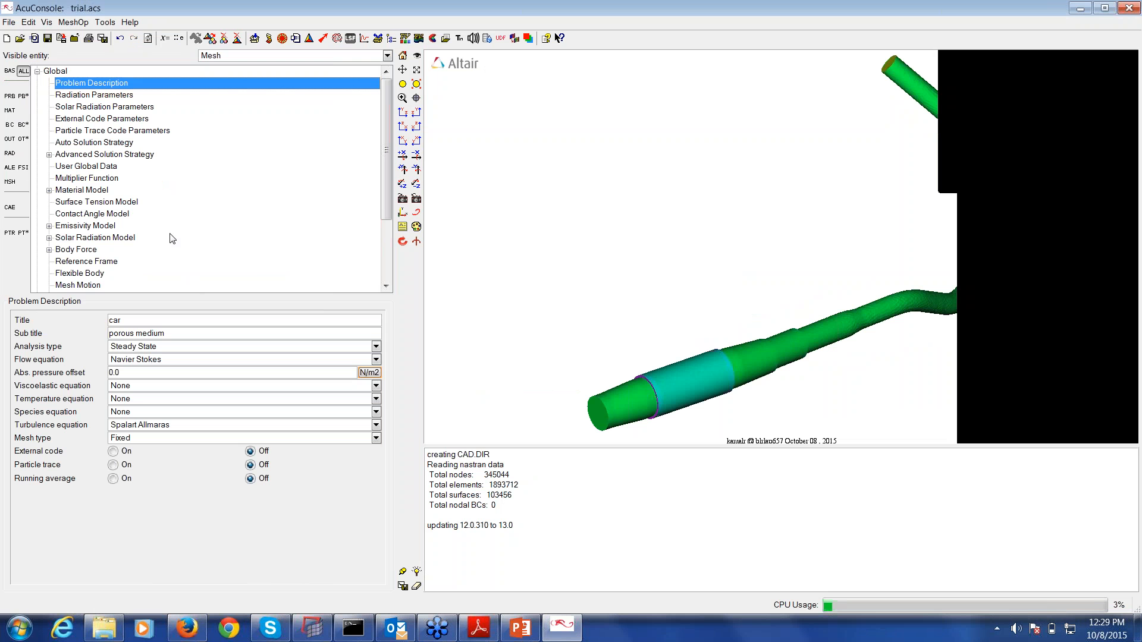
click(85, 143)
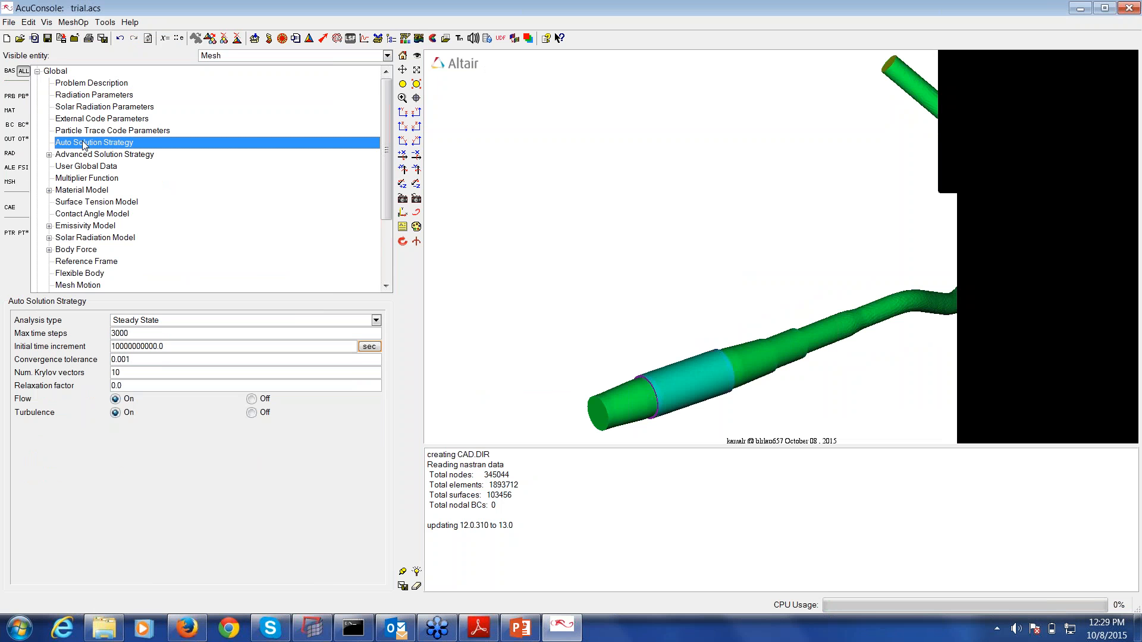
double_click(133, 333)
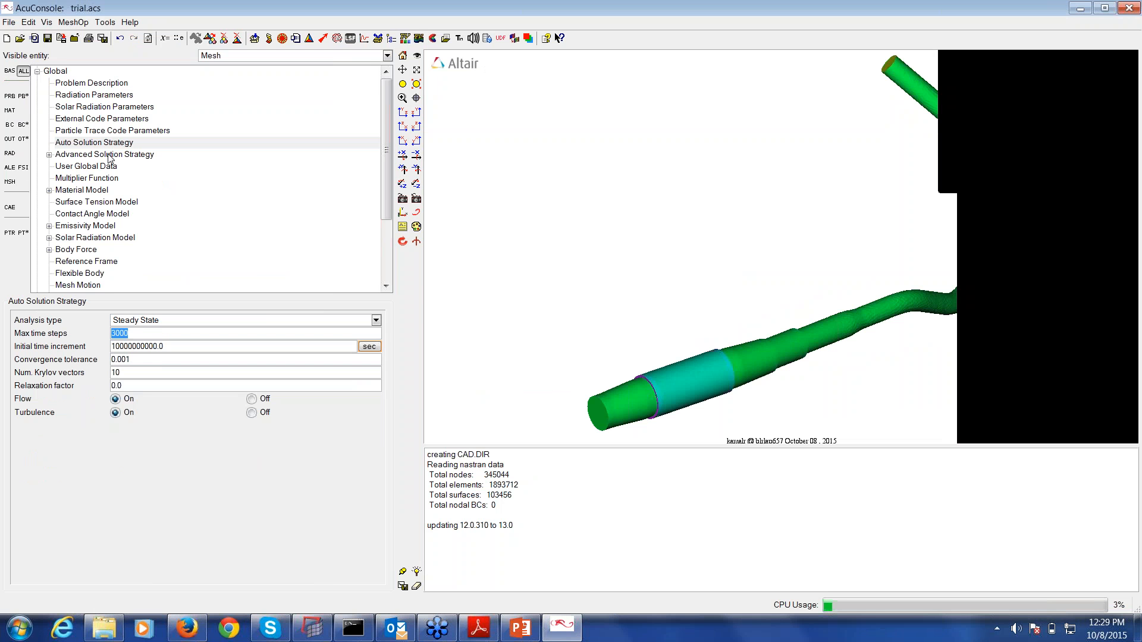
- Review the medium, material model and body force assigned to every model volume in the Volume Manager, then close it
scroll(116, 222, down, 2)
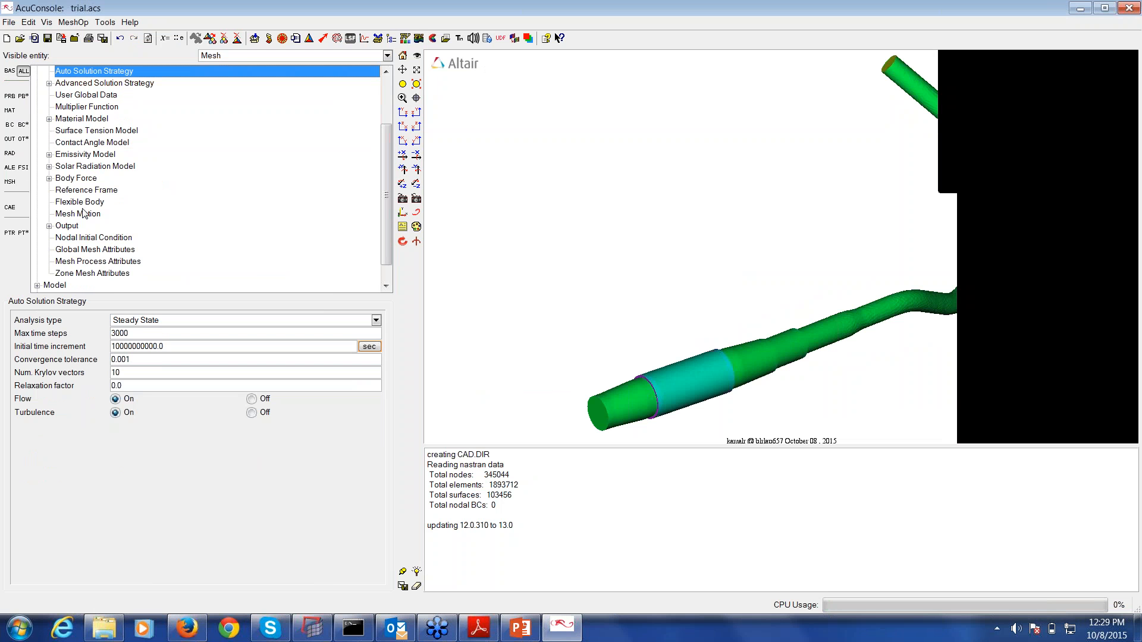
click(50, 178)
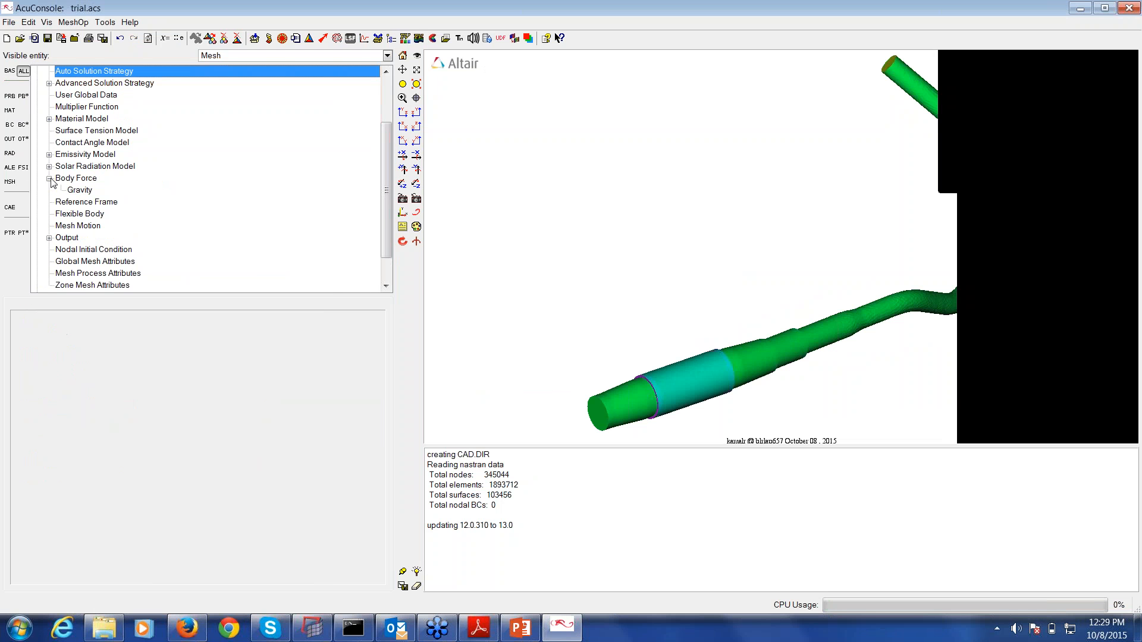
click(49, 178)
scroll(37, 268, down, 1)
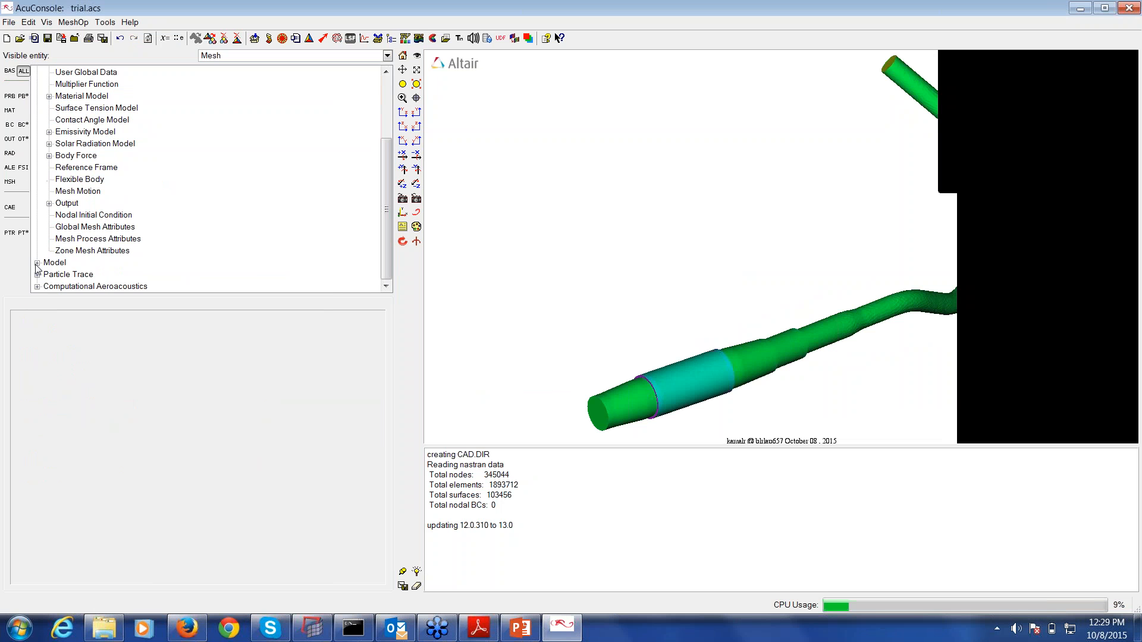
click(37, 263)
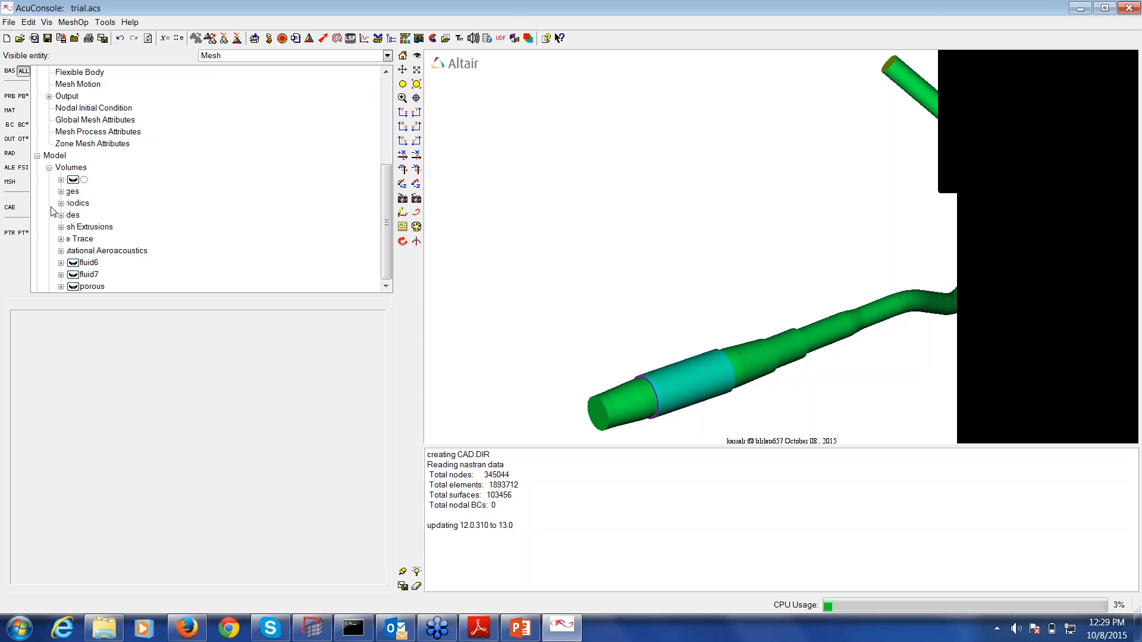
scroll(121, 216, down, 1)
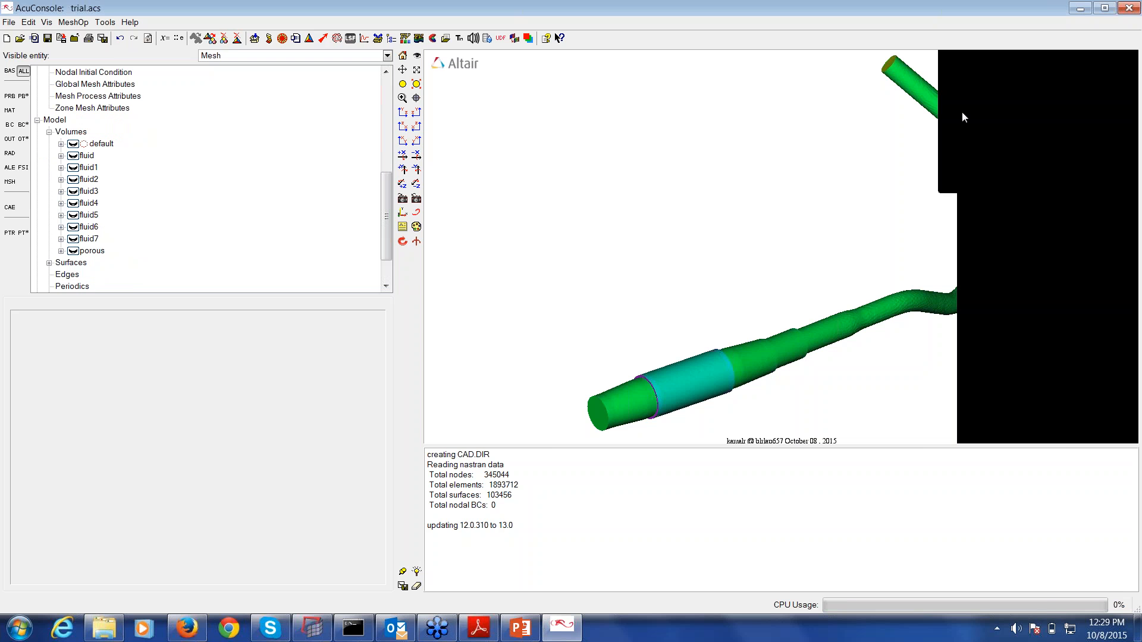
right_click(78, 132)
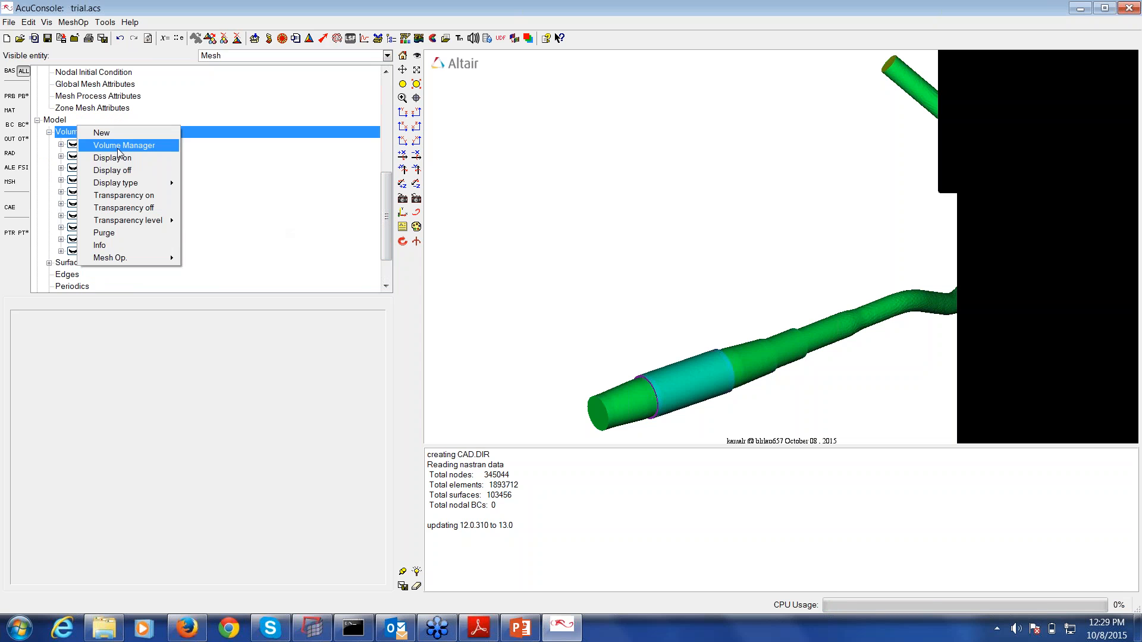
click(118, 148)
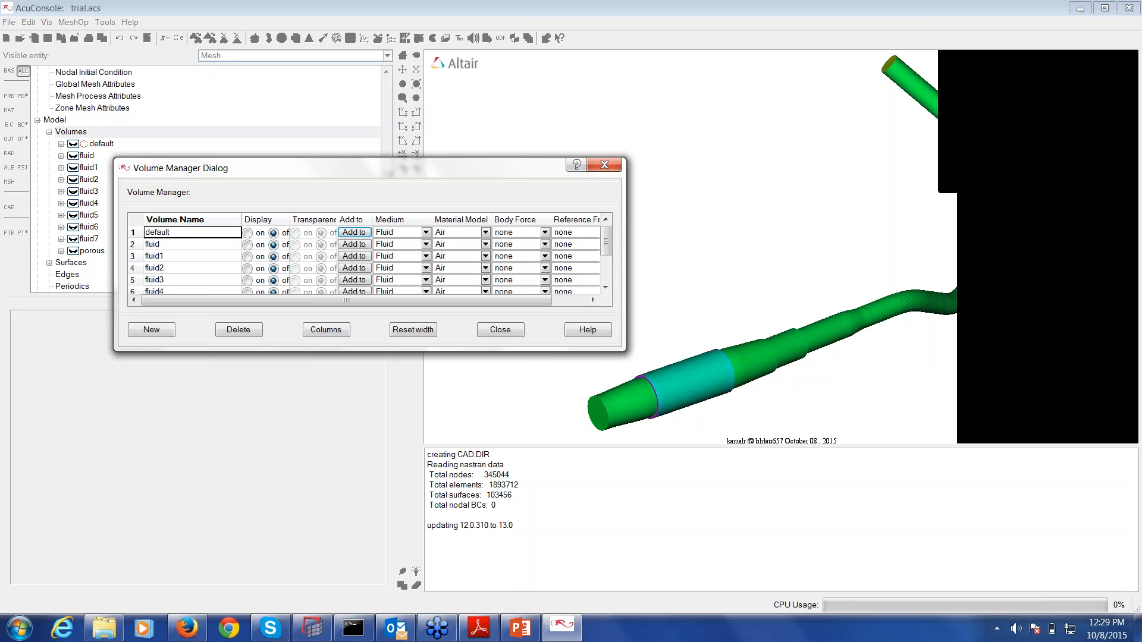
drag(625, 351, 676, 448)
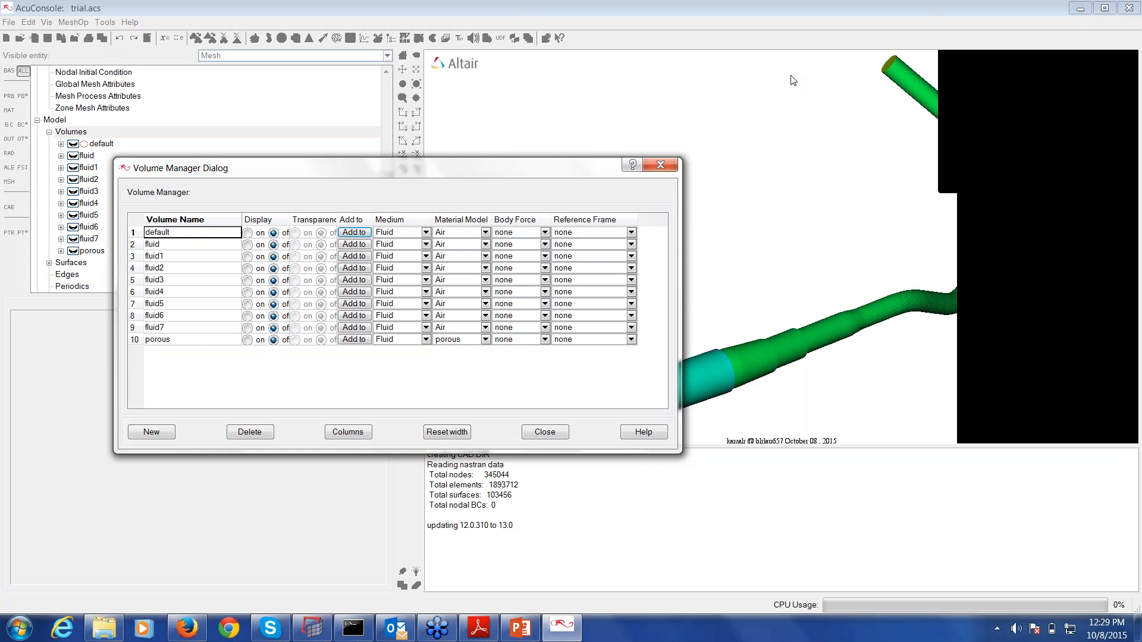
click(659, 165)
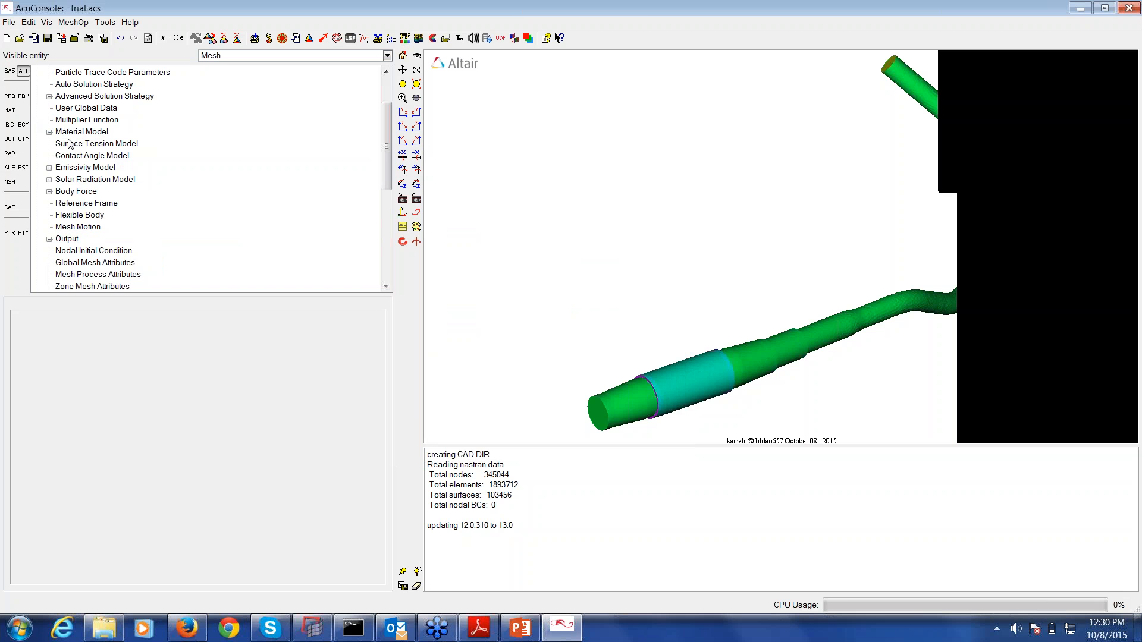
- Review the porosity settings of the porous material model
click(48, 131)
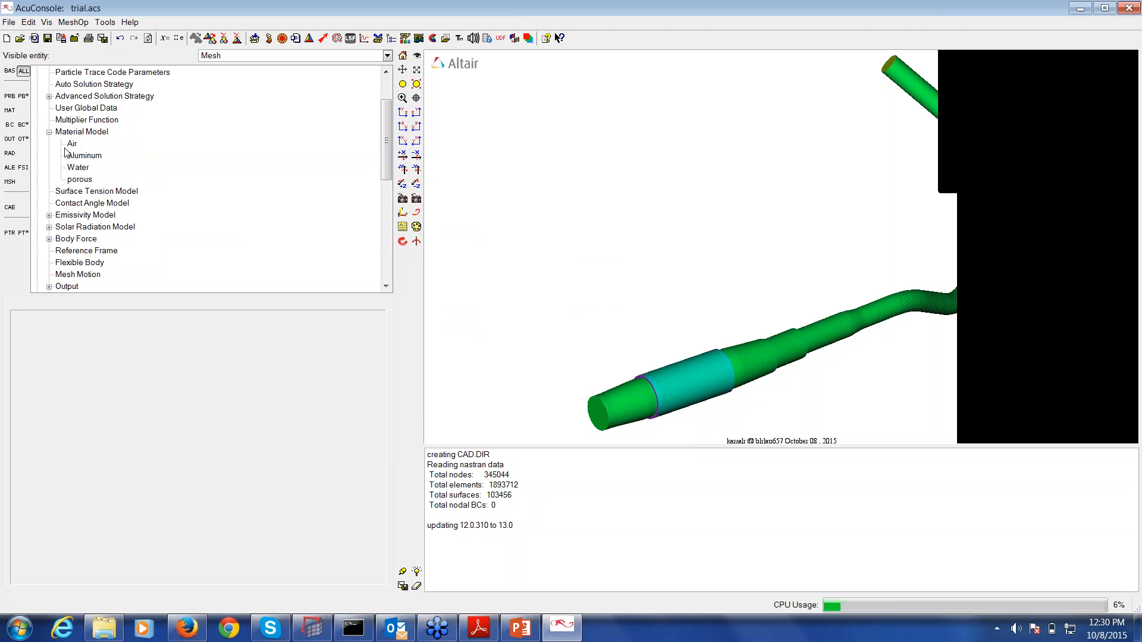
click(79, 179)
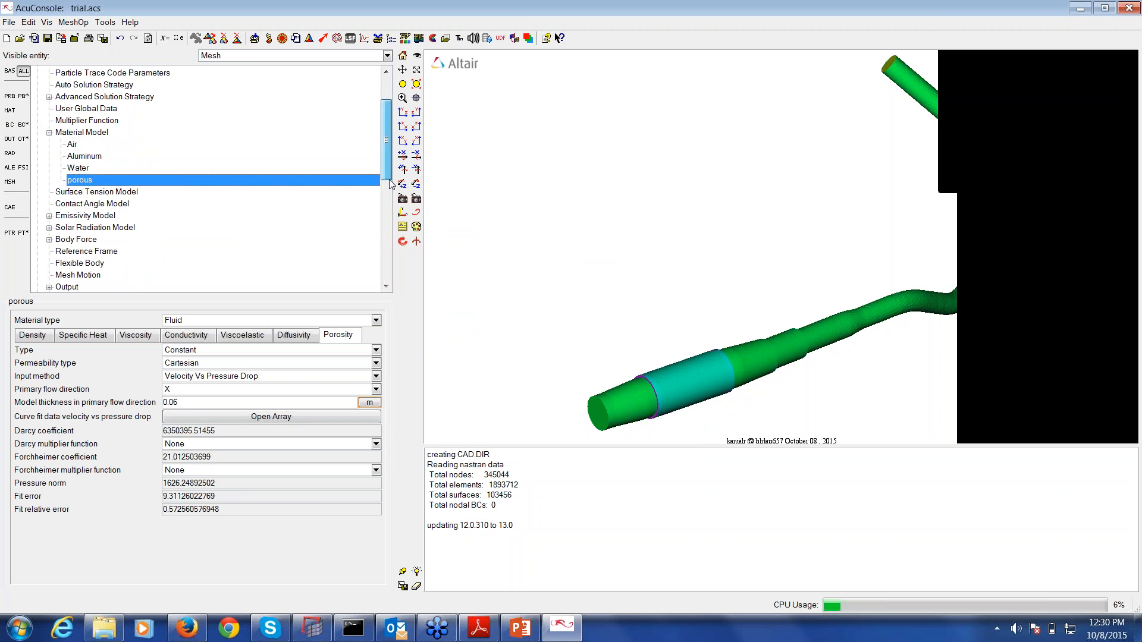
- Review the simple boundary condition types of all model surfaces in the Surface Manager and close it
drag(390, 183, 394, 221)
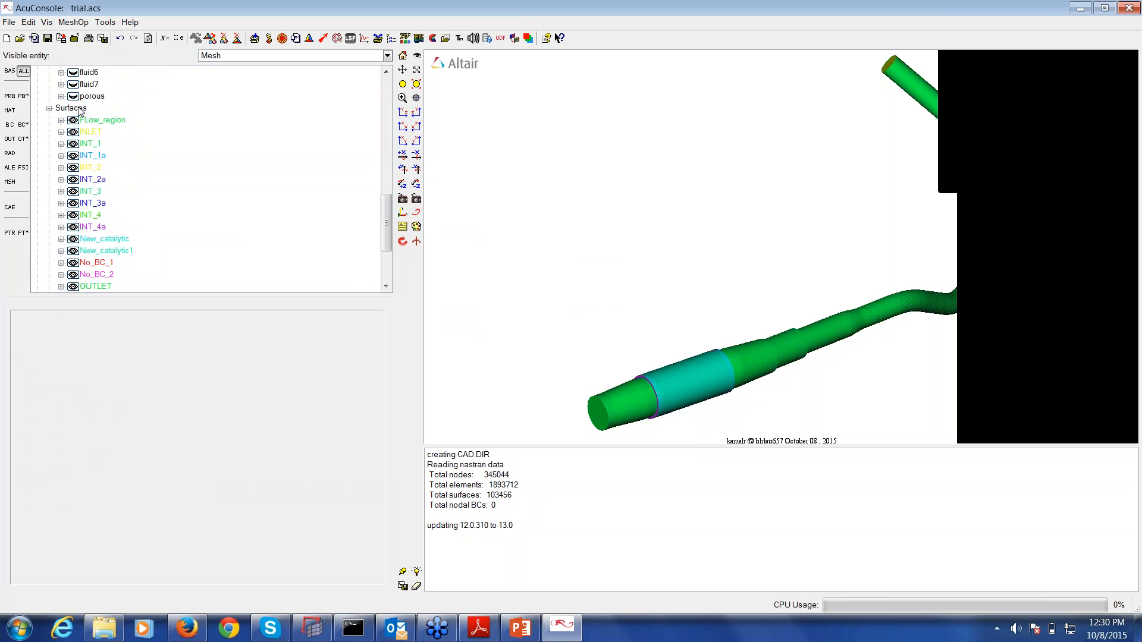
right_click(80, 112)
mouse_move(135, 165)
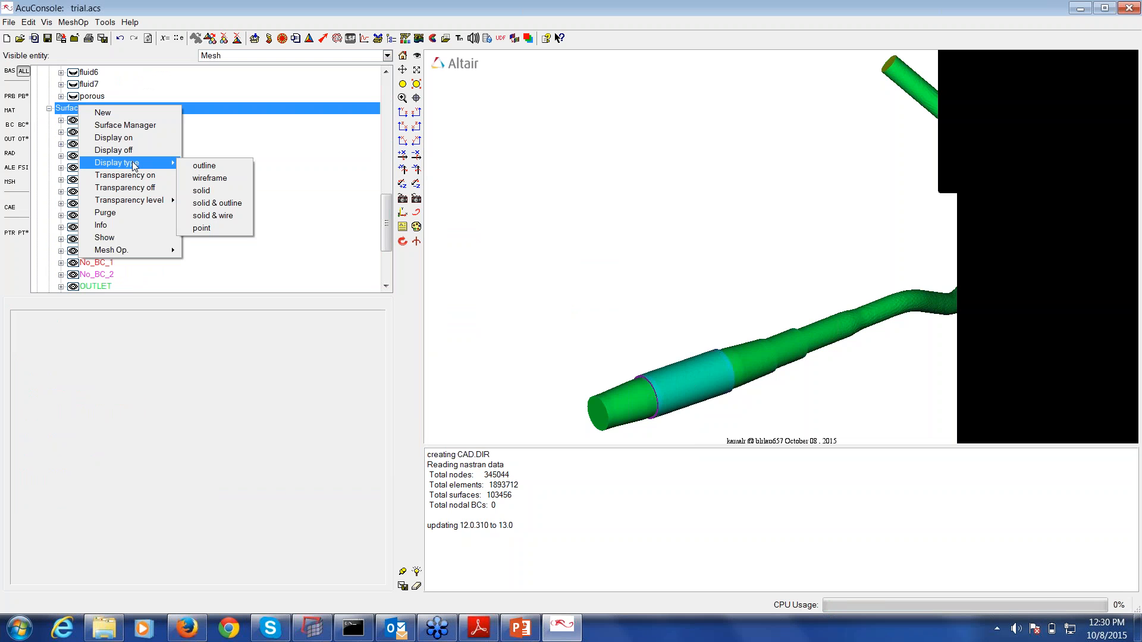
click(132, 126)
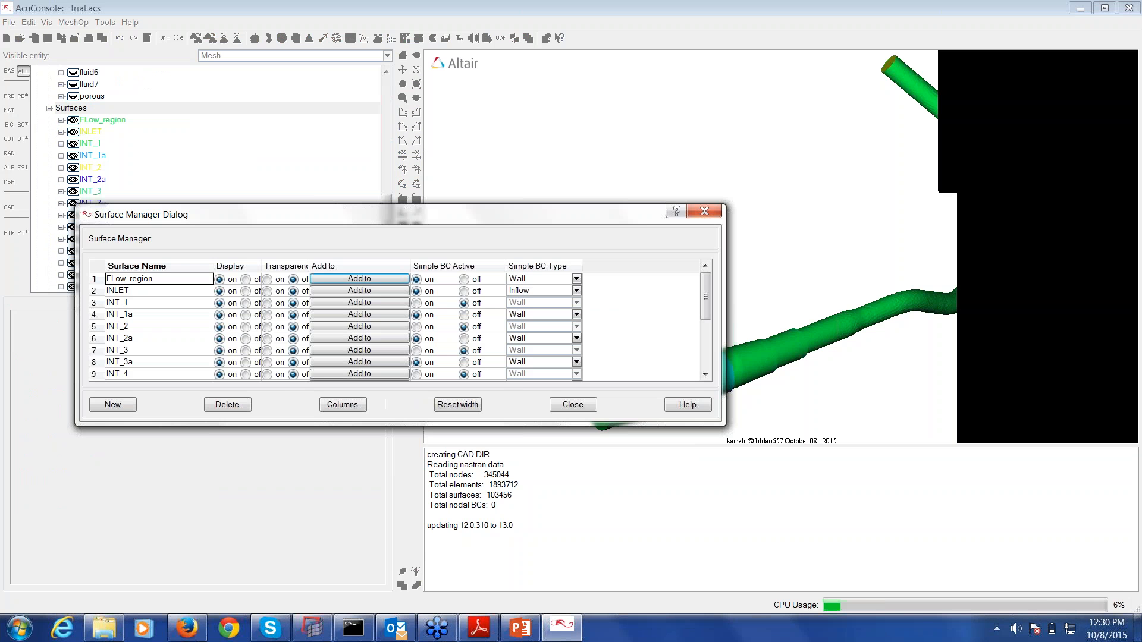
drag(725, 426, 764, 567)
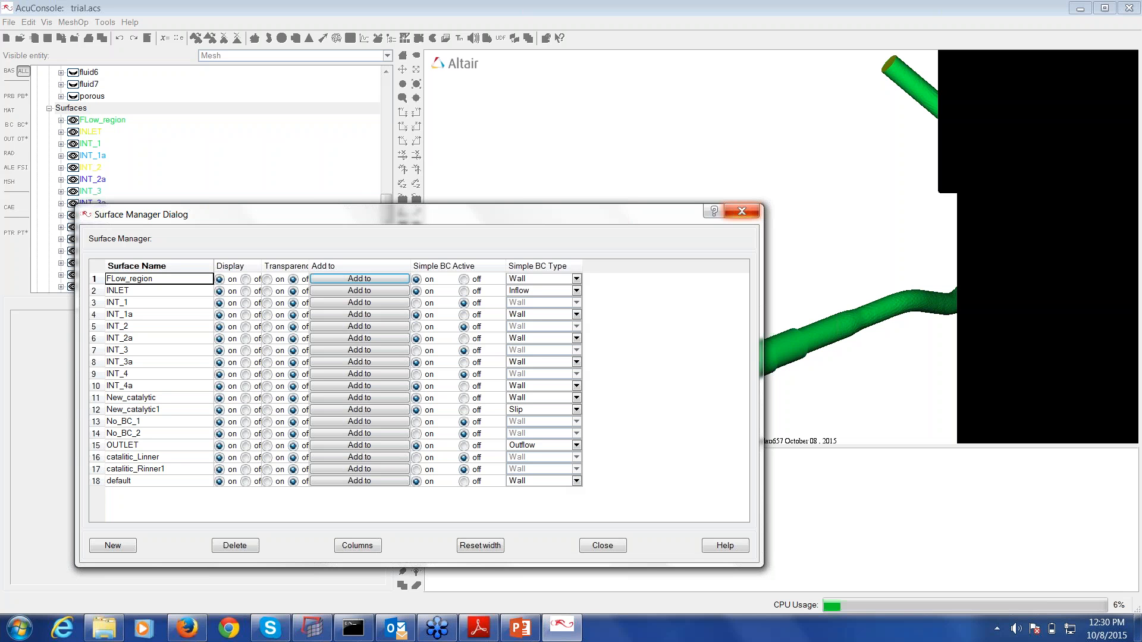
click(741, 213)
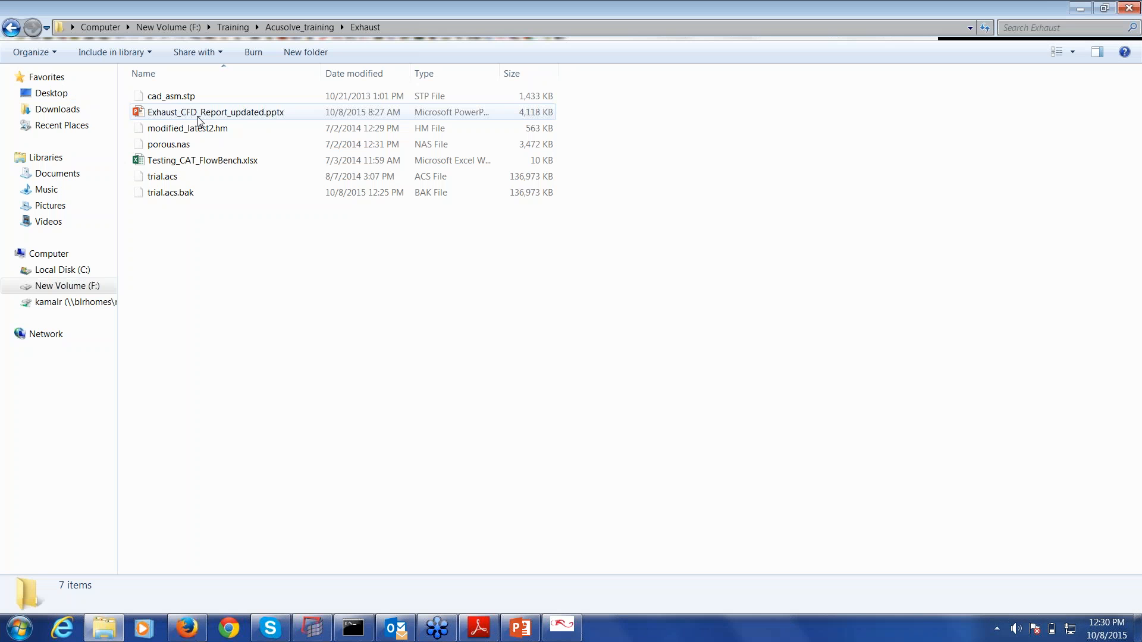
- Open the Exhaust_CFD_Report_updated.pptx presentation from the Exhaust folder
double_click(199, 115)
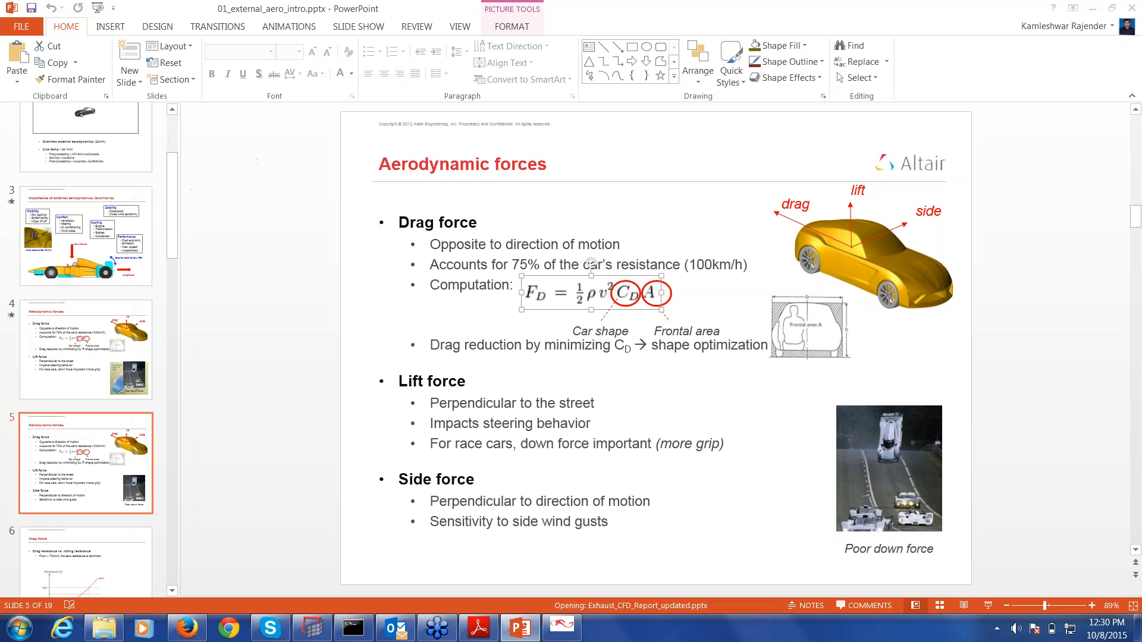
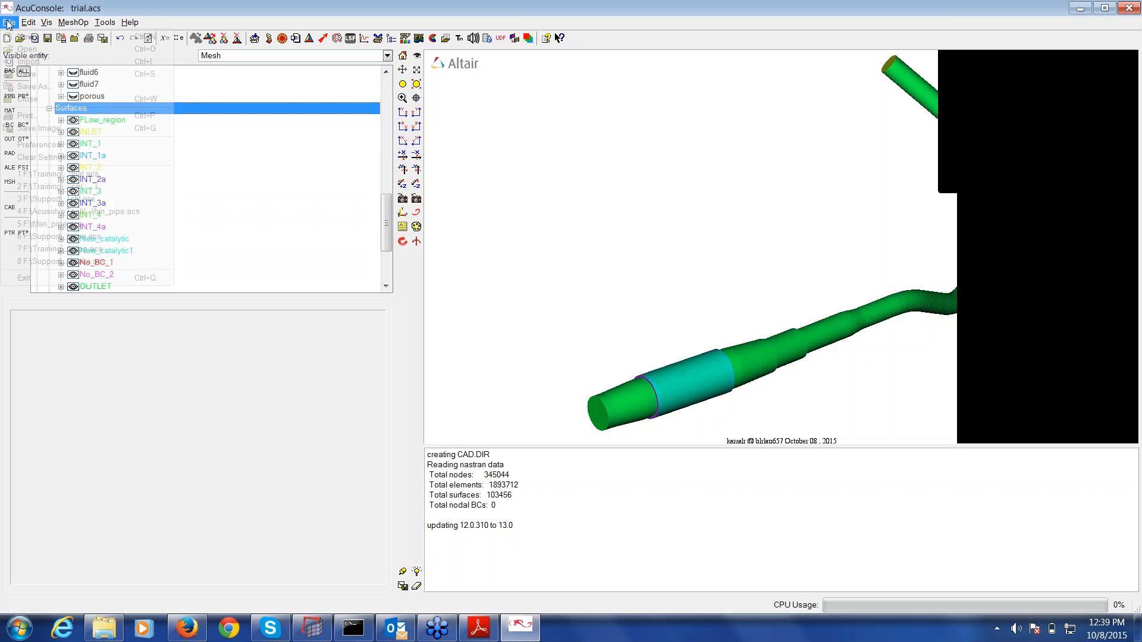
- Close the trial.acs database without saving and open brake1.acs from F:\Training\Acusolve_training\Brake
click(26, 99)
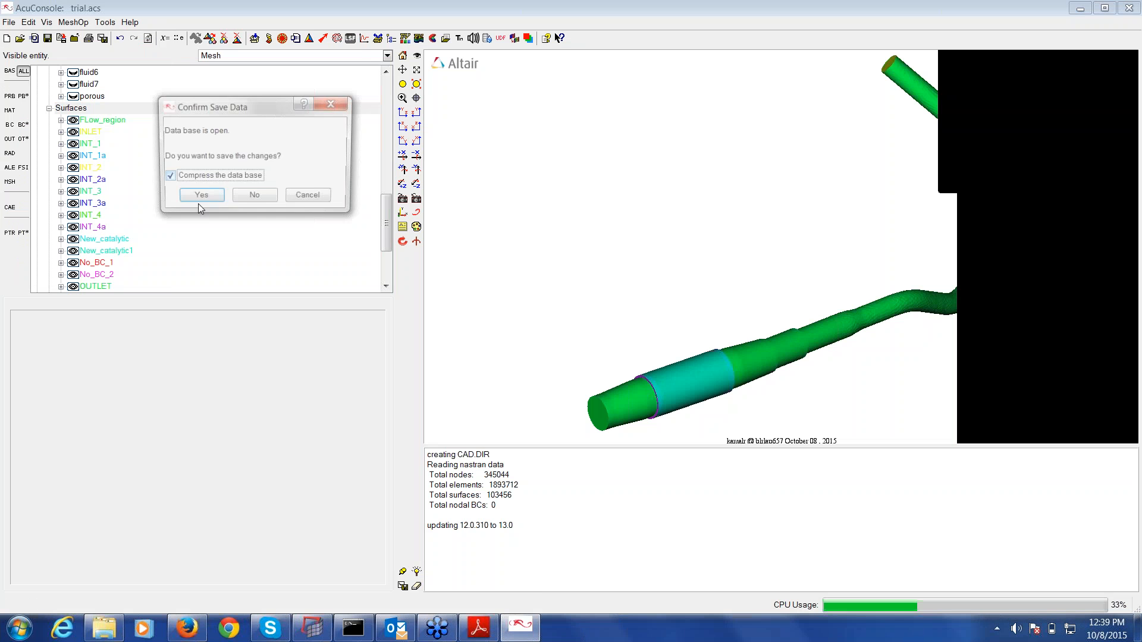
click(254, 199)
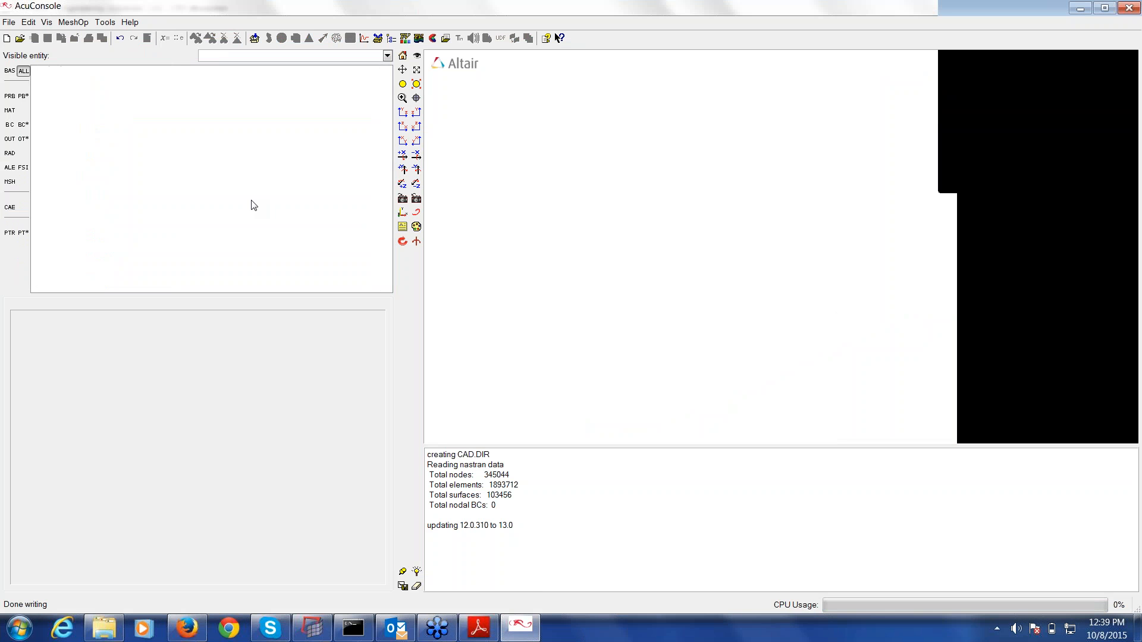
click(9, 22)
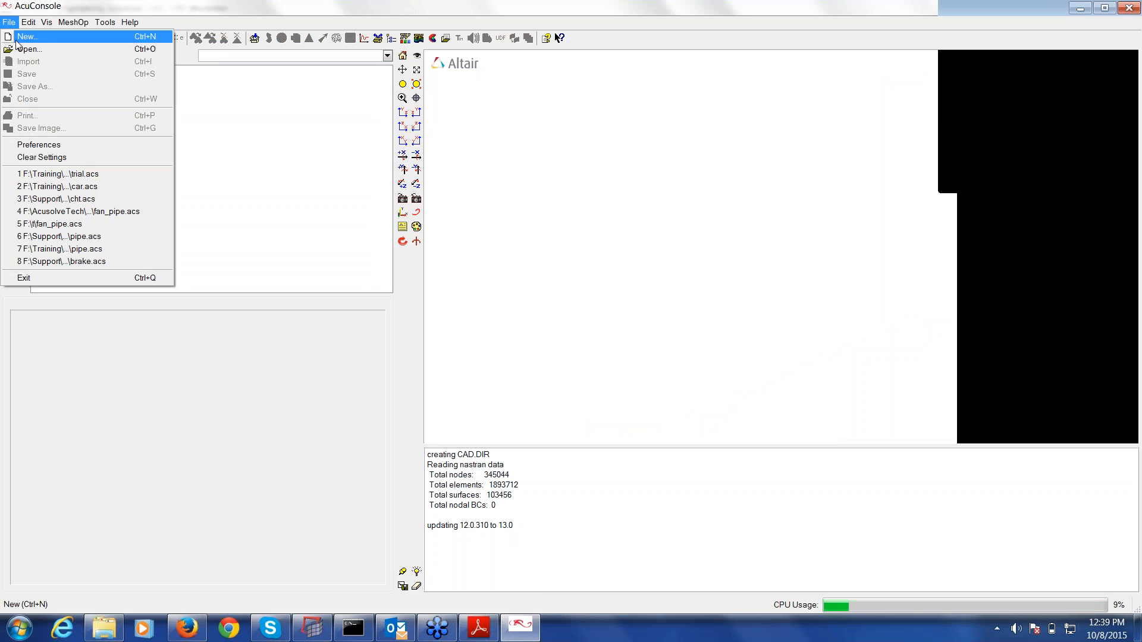
click(28, 51)
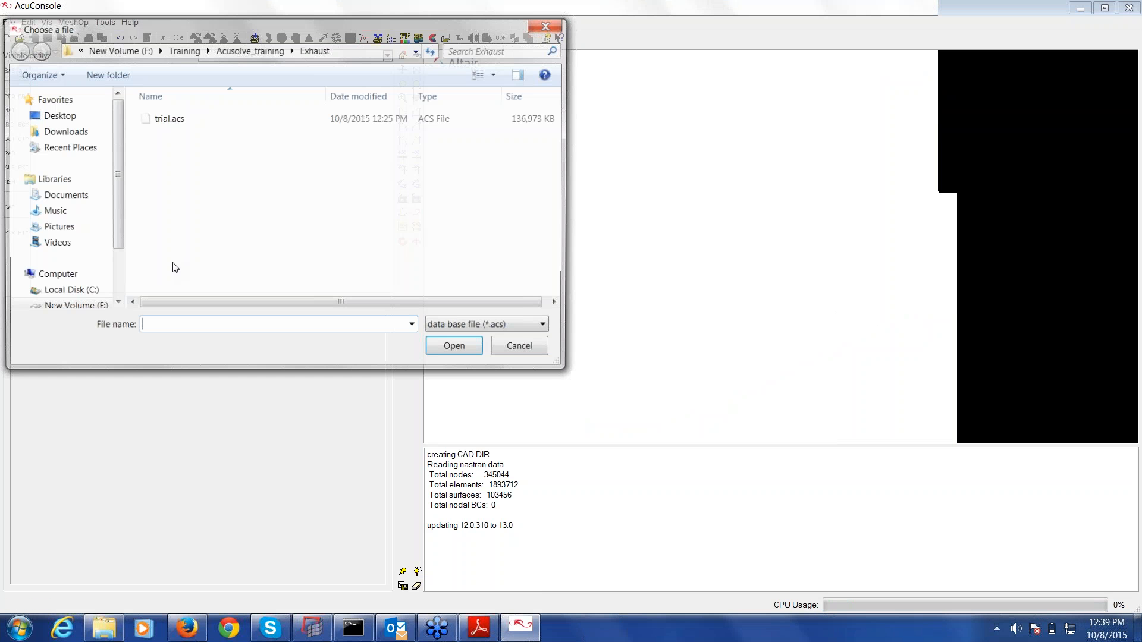
text(F:\Training\Acusolve_training\Brake)
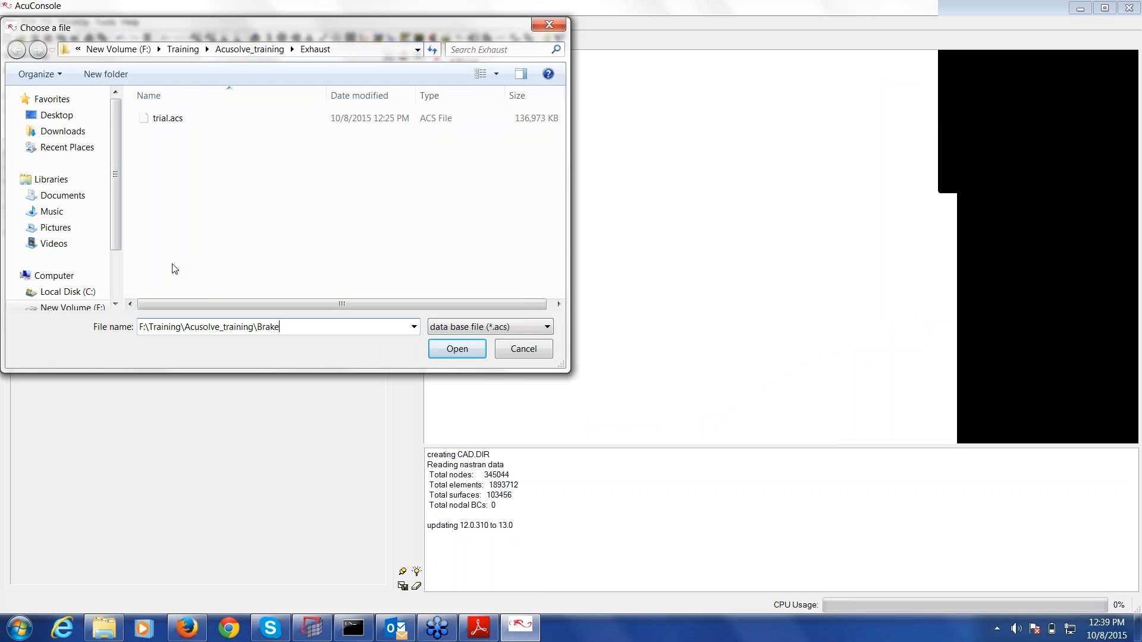
key(Return)
click(199, 173)
click(458, 349)
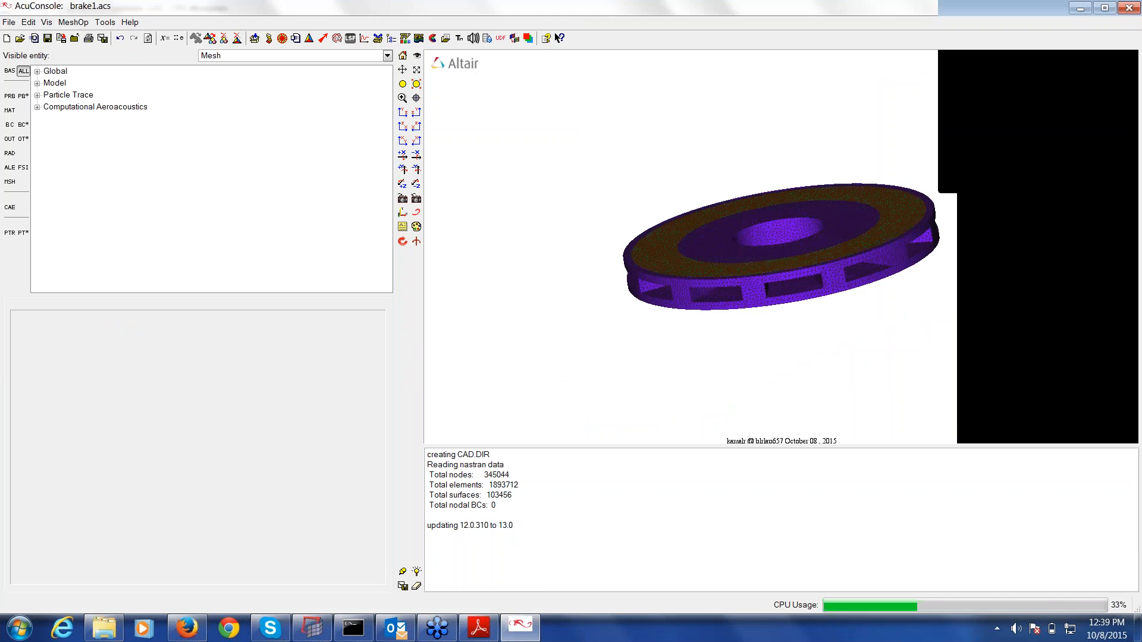
- Tilt the brake disc to inspect it, then turn on the display of the whole model and view its outer domain
drag(818, 267, 791, 310)
click(38, 84)
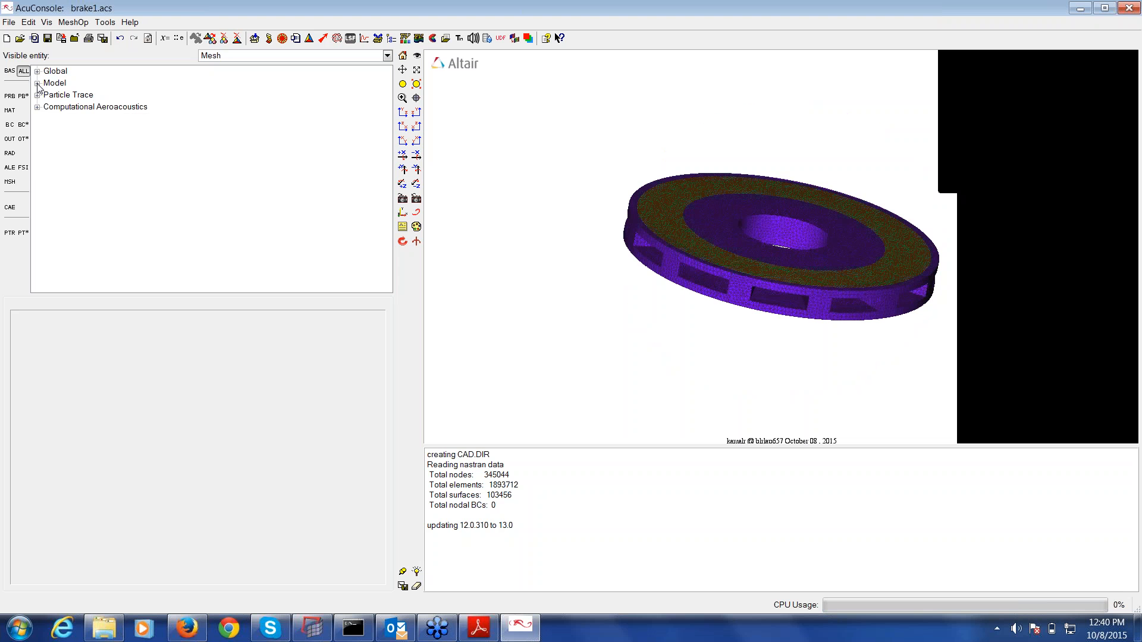
right_click(62, 88)
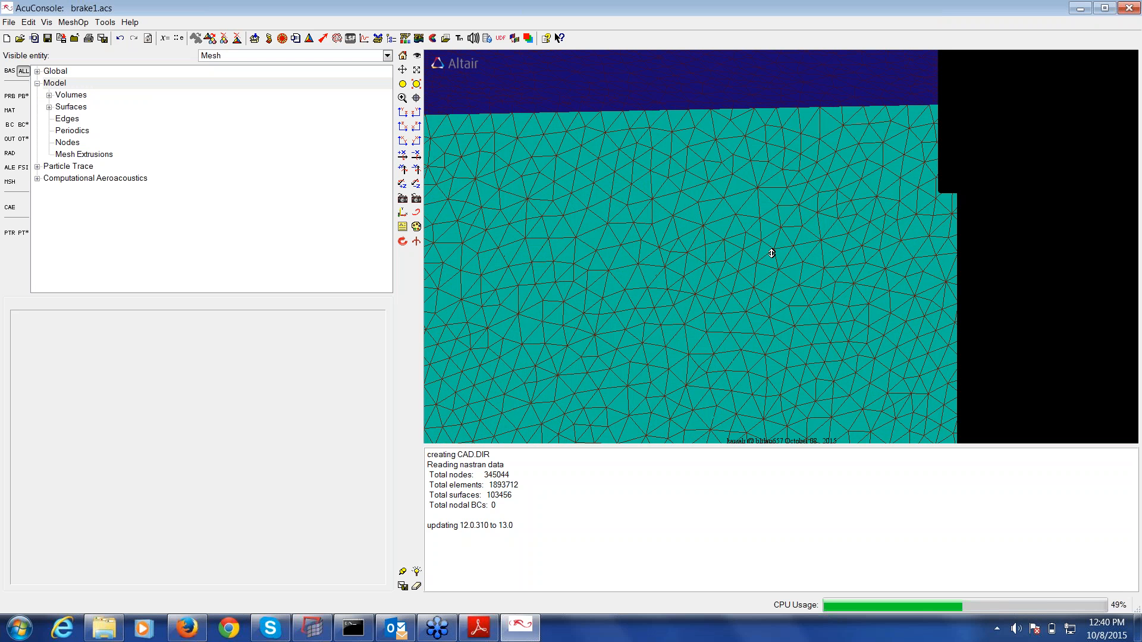
right_drag(771, 254, 771, 309)
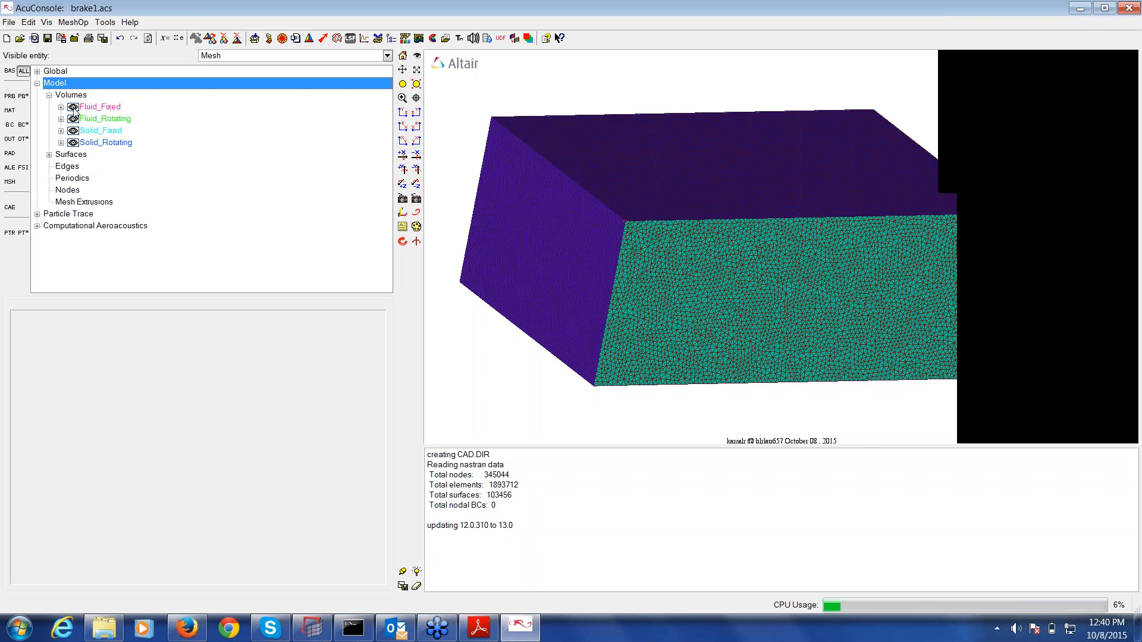
- Hide the Fluid_Fixed, Fluid_Rotating, Solid_Fixed and Solid_Rotating volumes and turn off the display of all surfaces
click(73, 107)
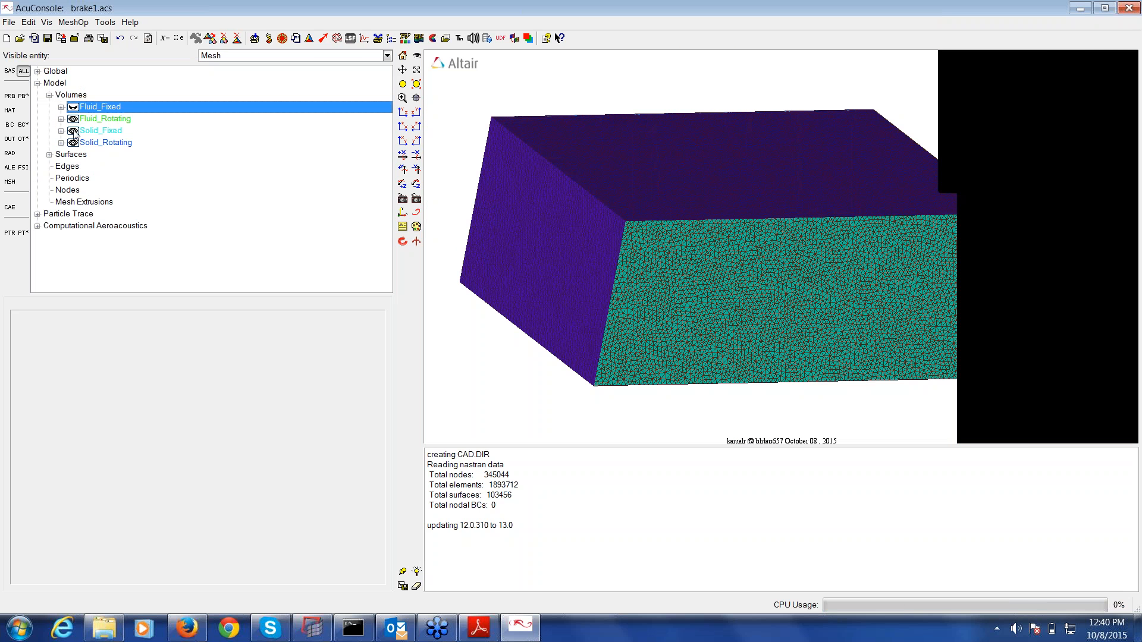
click(73, 131)
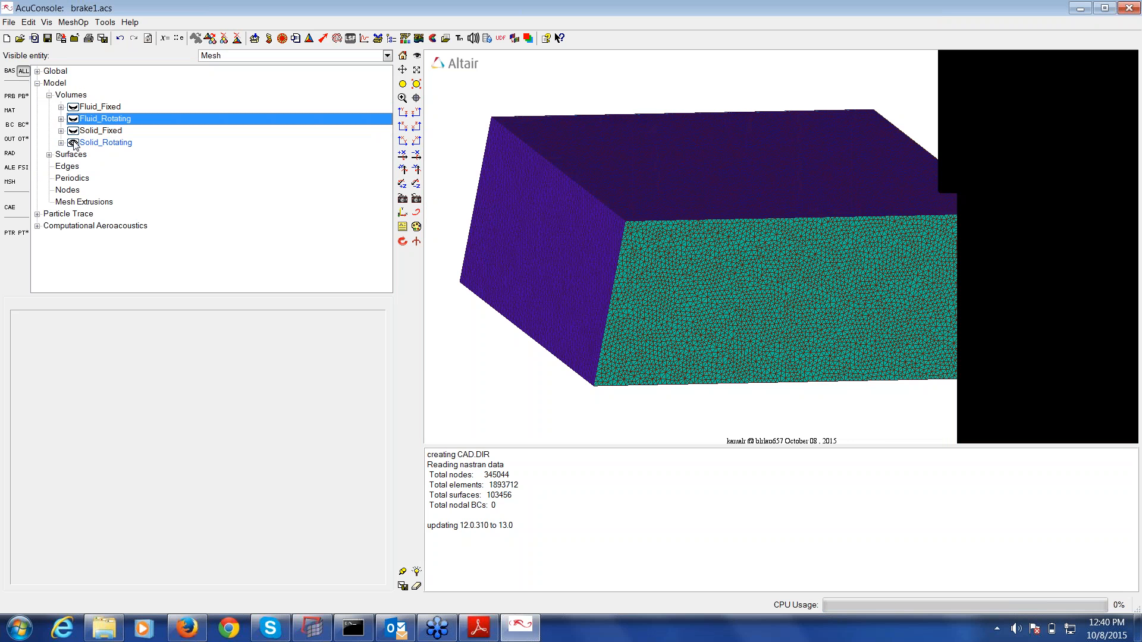
click(73, 143)
right_click(75, 156)
click(123, 200)
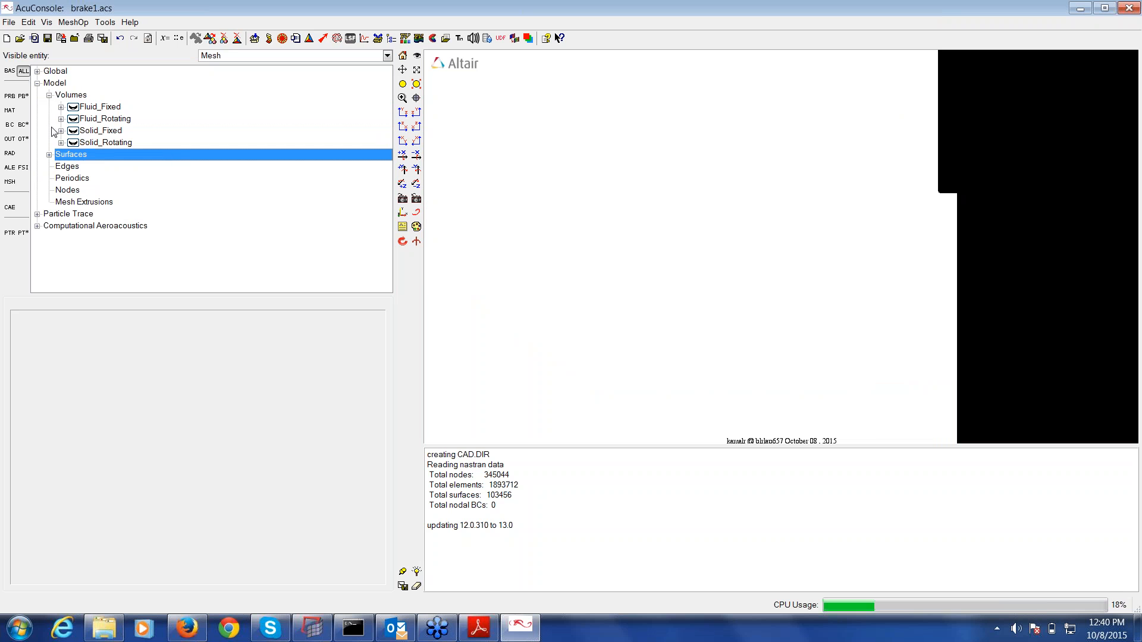
- Display only the Fluid_Fixed volume, inspect its outer box shape at an angle, and hide it again
click(73, 107)
drag(638, 229, 730, 271)
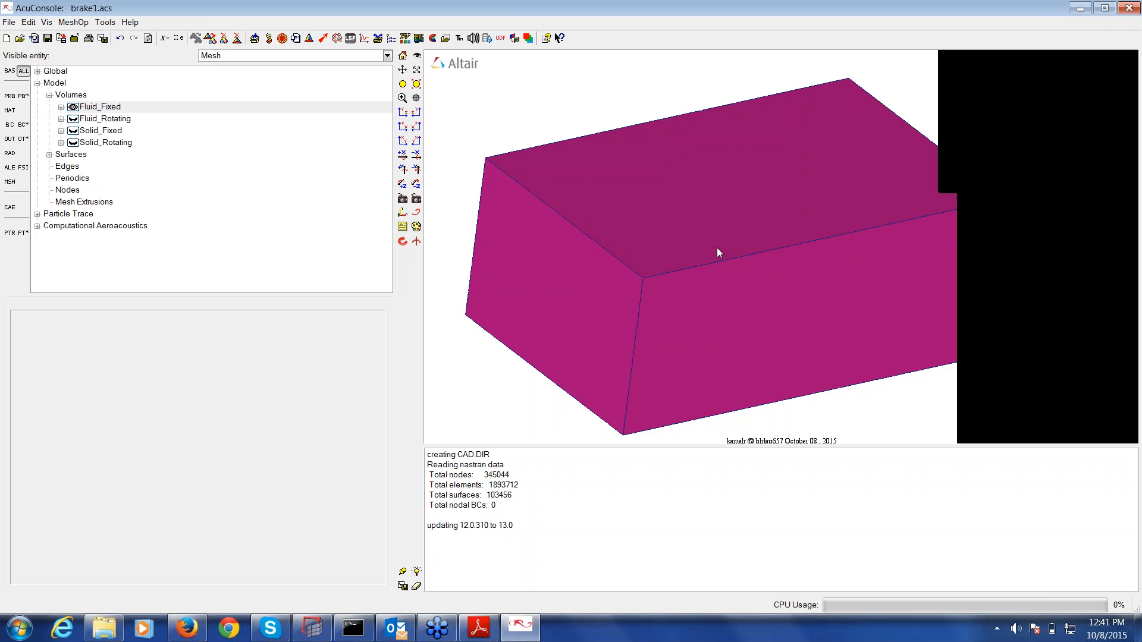
click(72, 107)
- Display the Fluid_Rotating volume and examine its mesh around the disc vanes up close
click(74, 119)
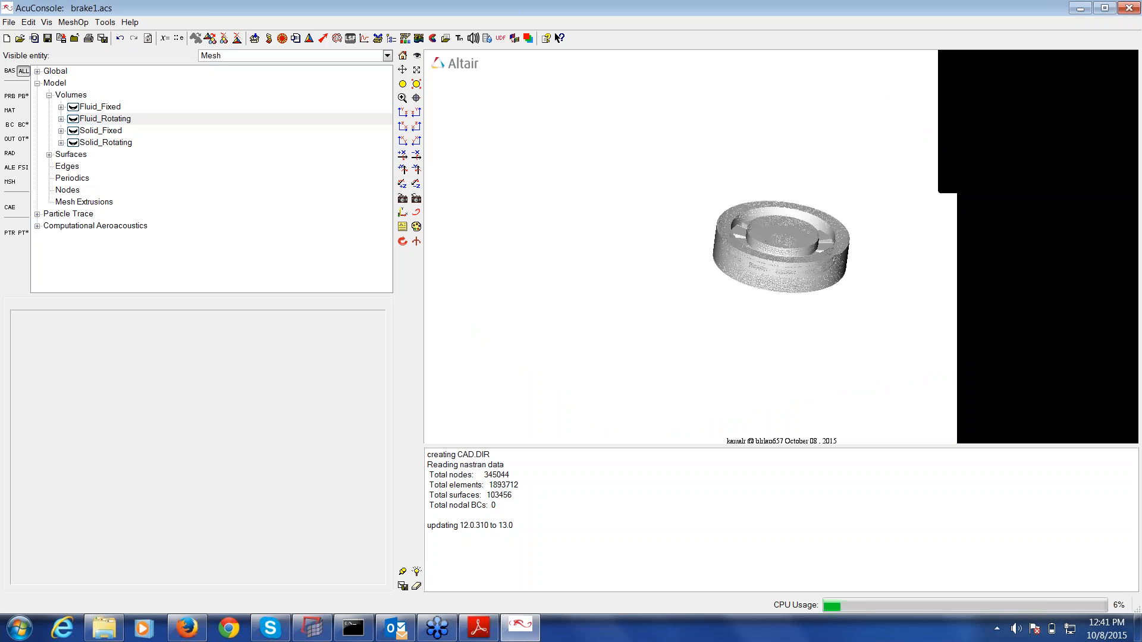
drag(721, 303, 724, 319)
right_drag(798, 339, 818, 172)
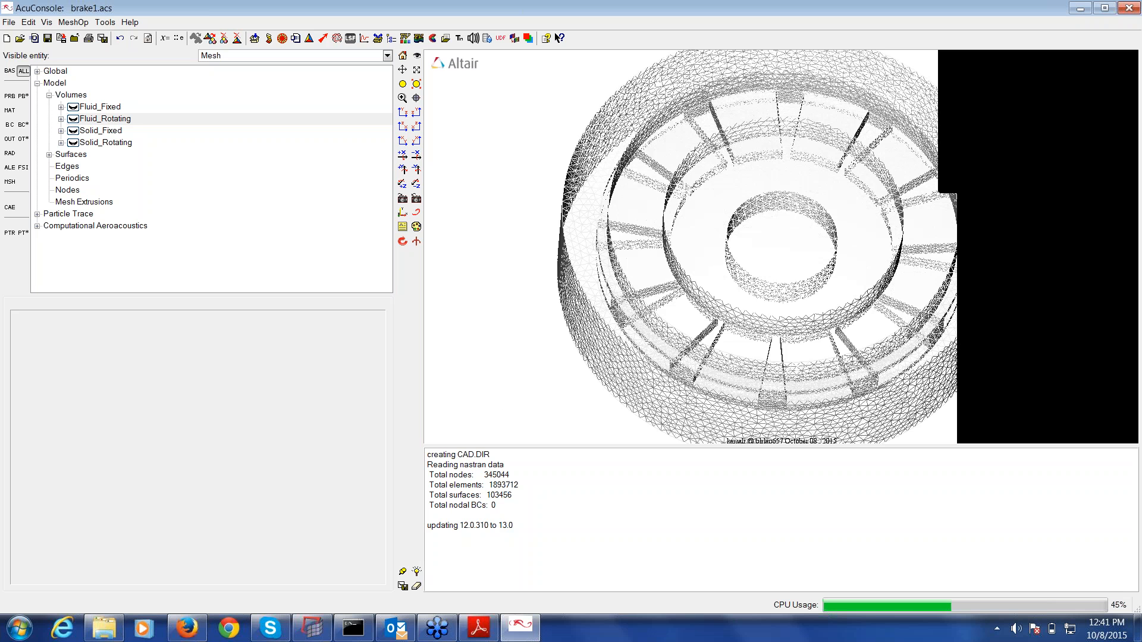
right_drag(788, 416, 791, 376)
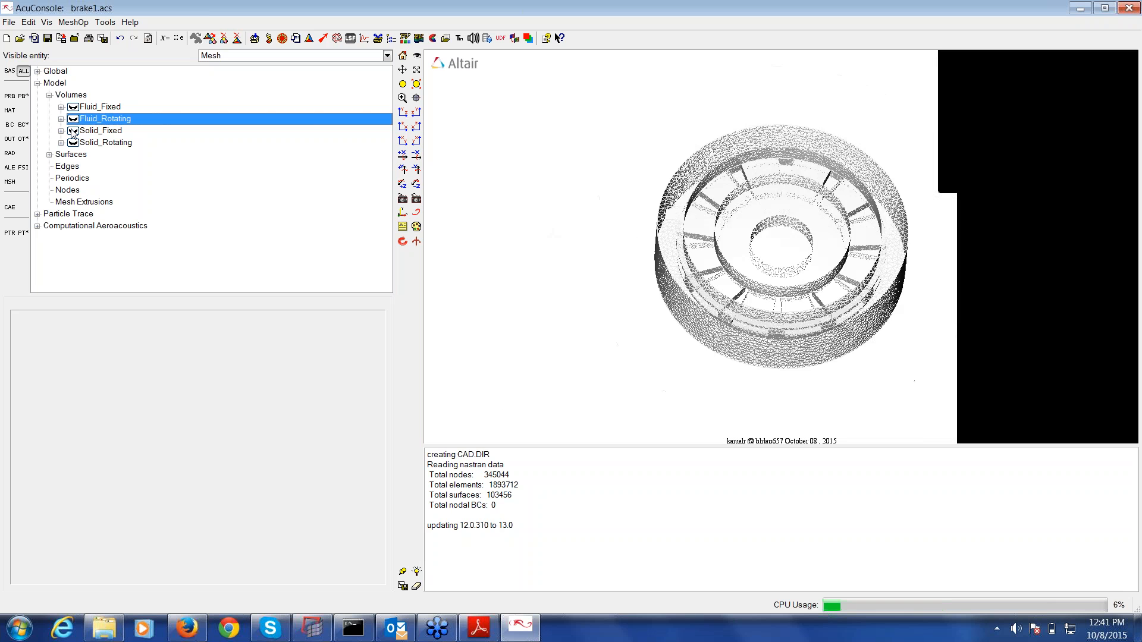
- Display the Solid_Fixed volume
click(73, 130)
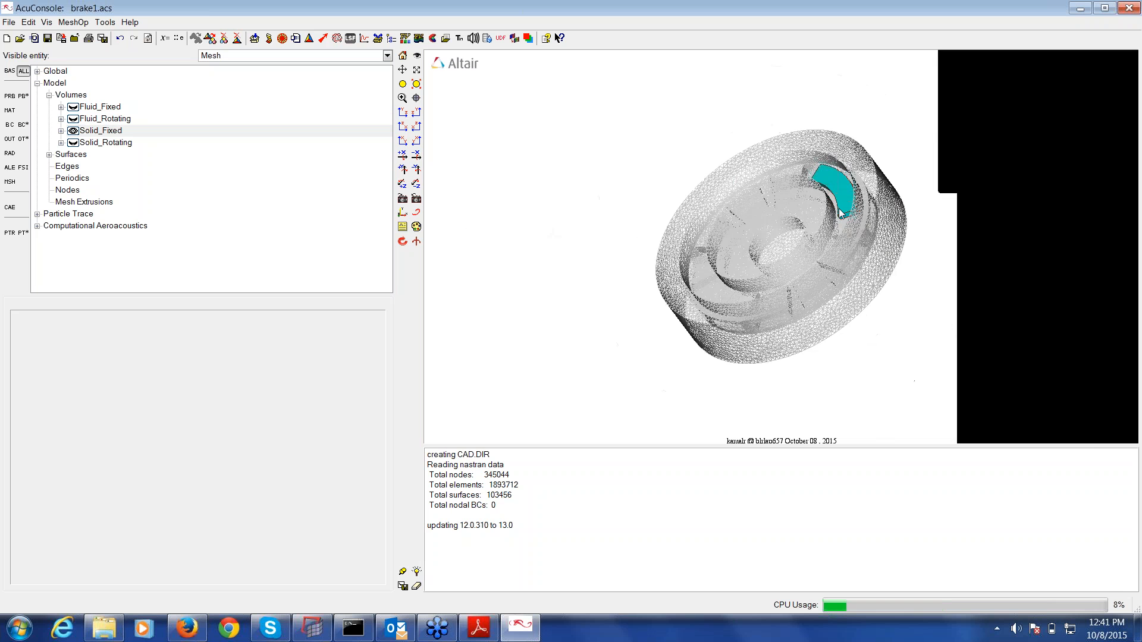
- Inspect the Solid_Fixed brake pad up close and display the Fluid_Rotating and Solid_Rotating volumes alongside it
drag(867, 289, 868, 252)
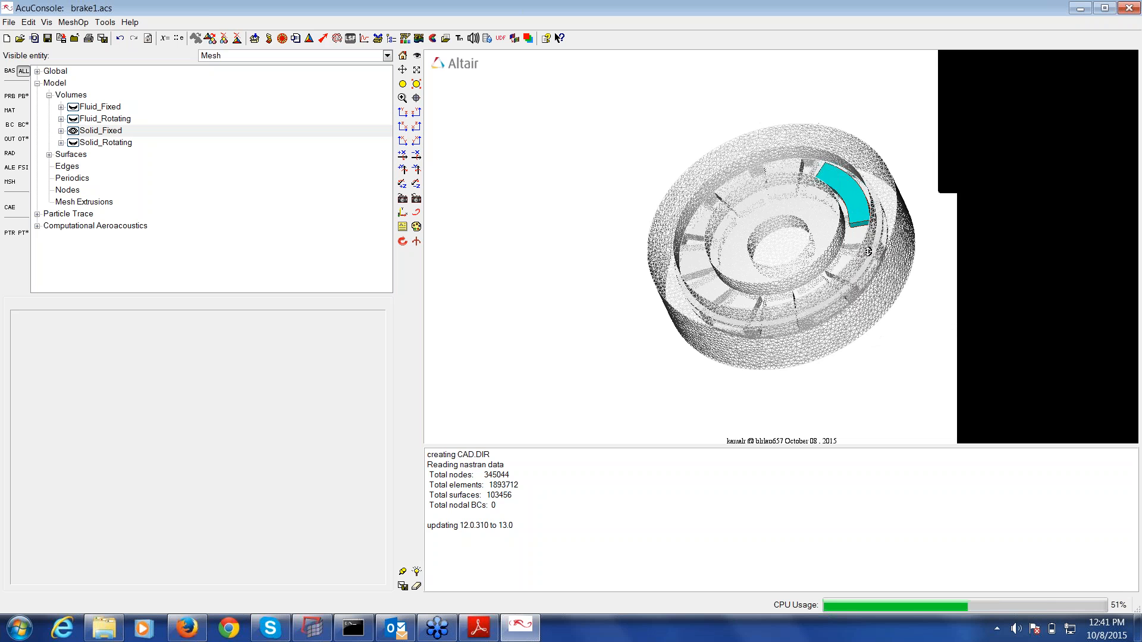
right_drag(868, 252, 839, 296)
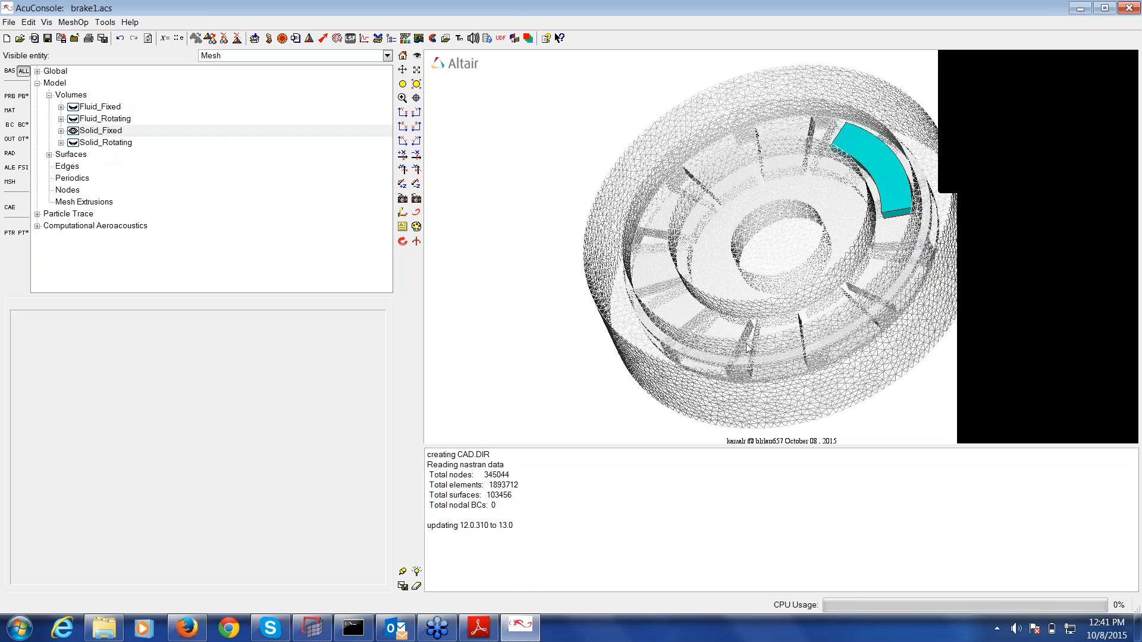
click(77, 121)
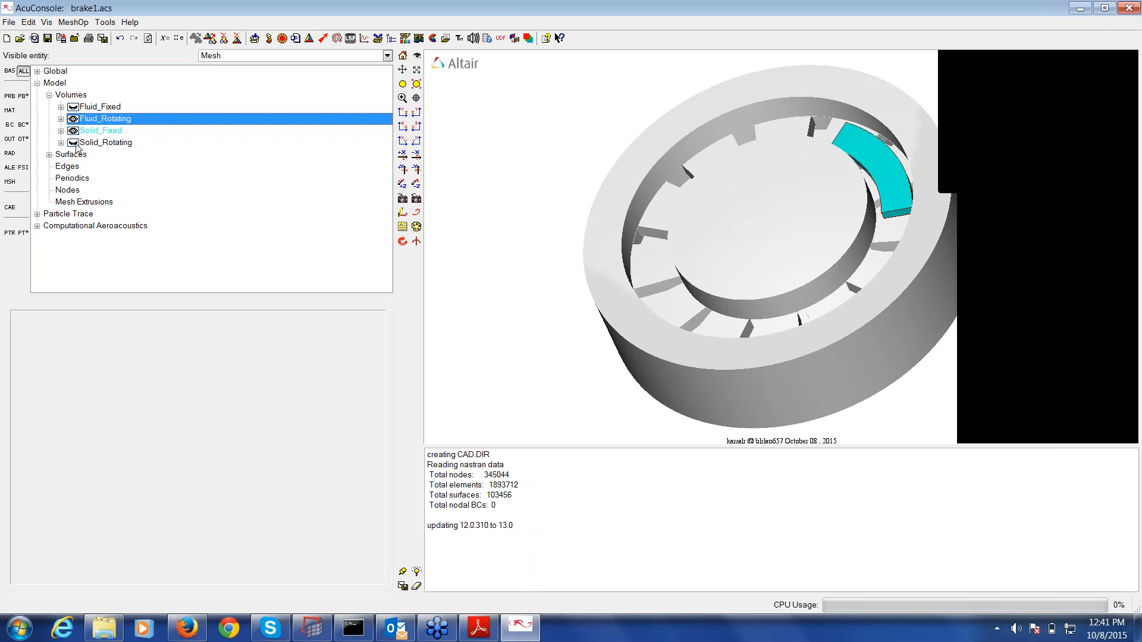
click(76, 145)
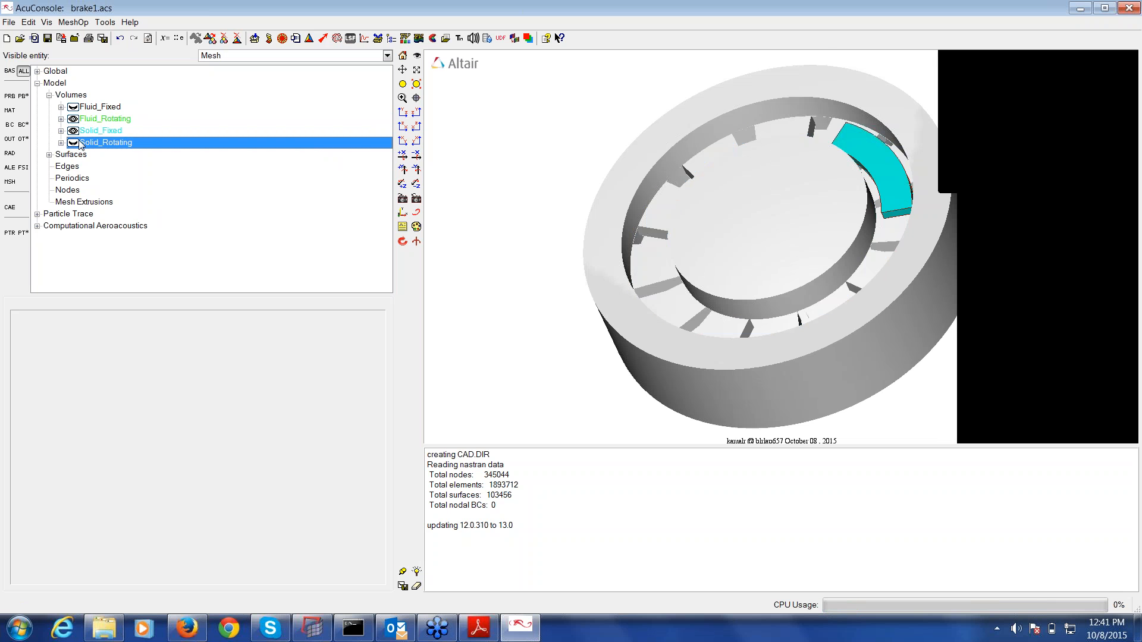
click(76, 143)
drag(787, 216, 764, 316)
- Hide Solid_Rotating and Solid_Fixed to inspect the cavity in Fluid_Rotating from several angles, and display both solid volumes again
click(73, 143)
click(74, 131)
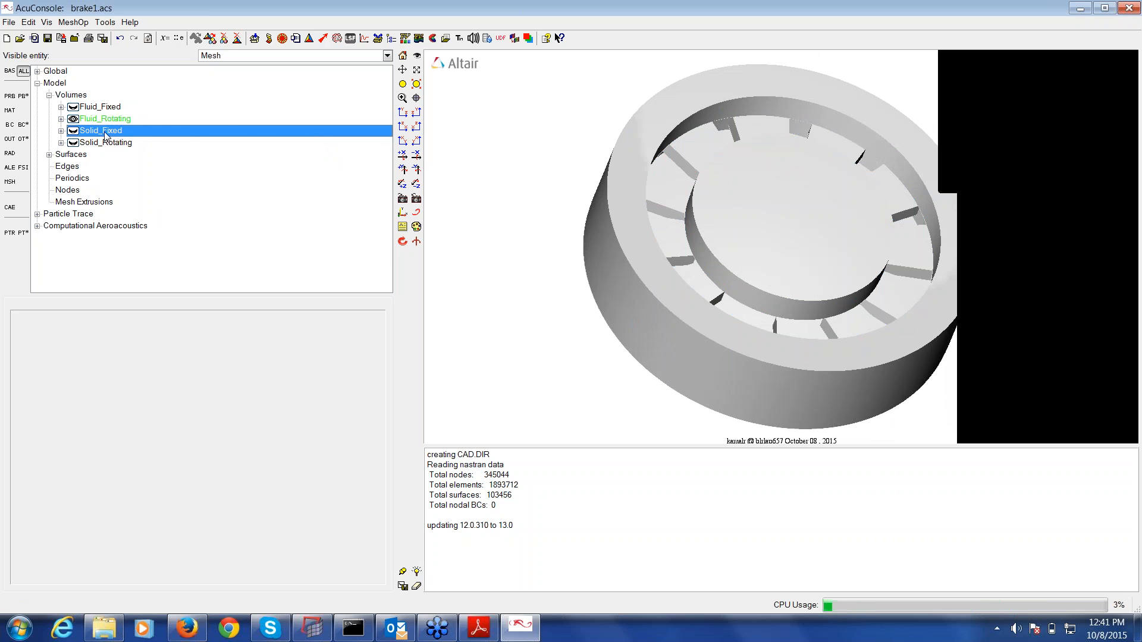
drag(673, 208, 833, 190)
drag(747, 238, 649, 190)
click(73, 143)
click(73, 131)
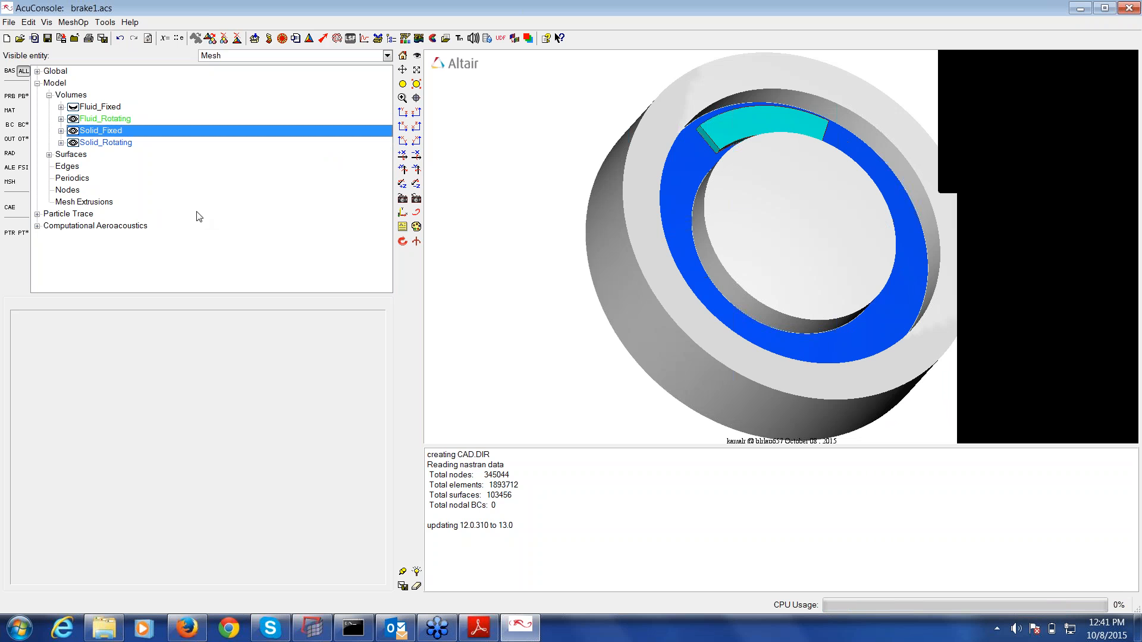
- Review the global Problem Description and Auto Solution Strategy settings, and calculate 1000*0.002 in Calculator for the total simulated time
click(37, 72)
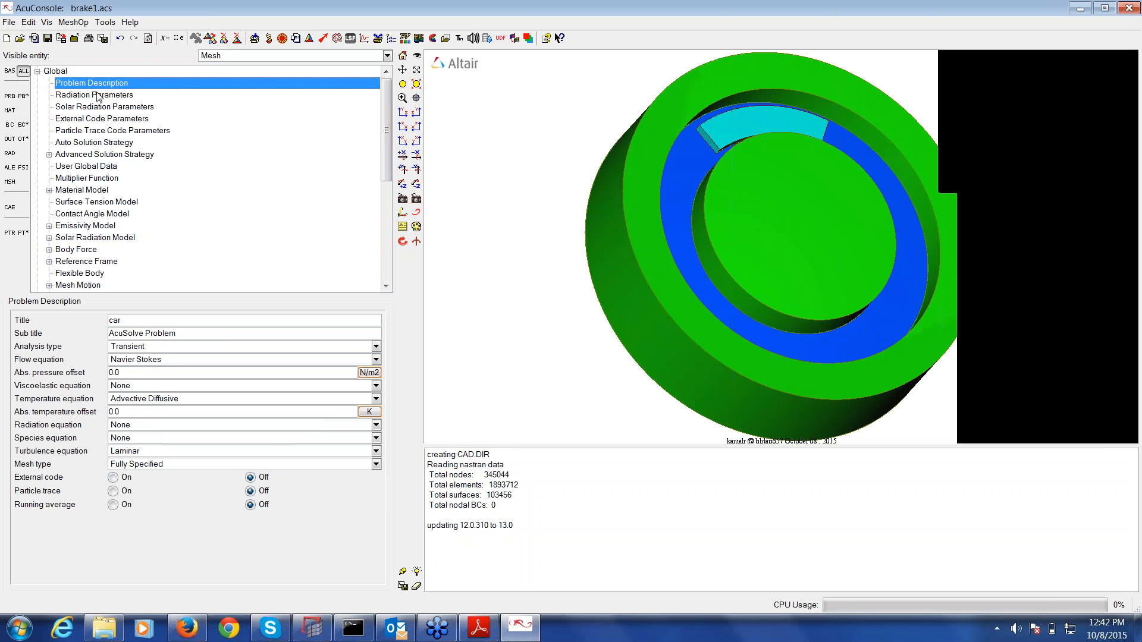
click(85, 145)
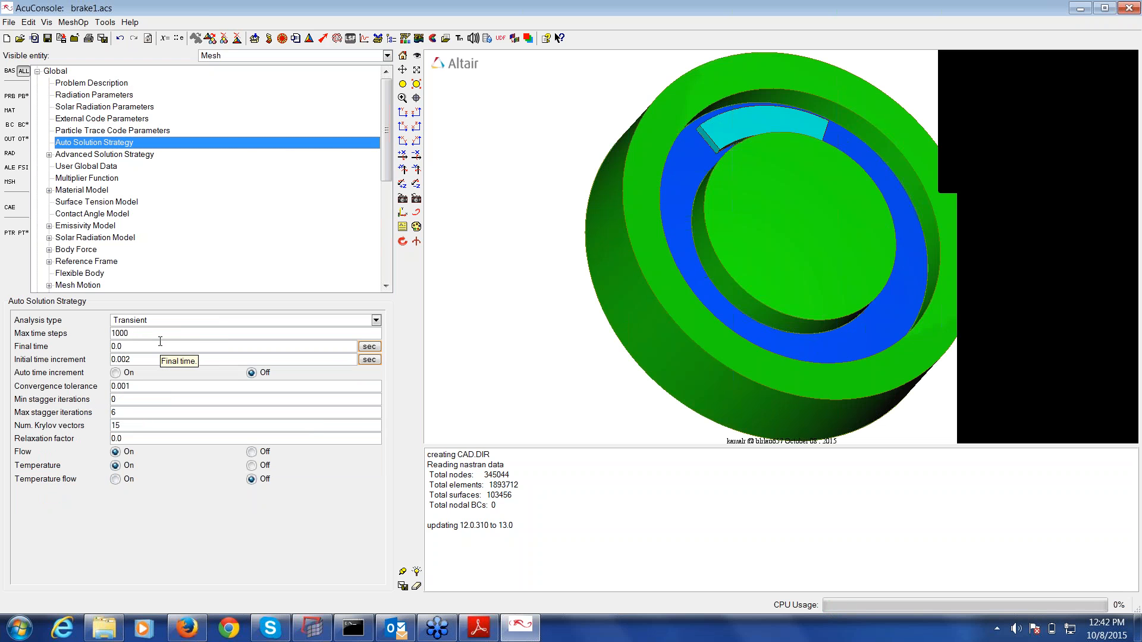
key(XF86Calculator)
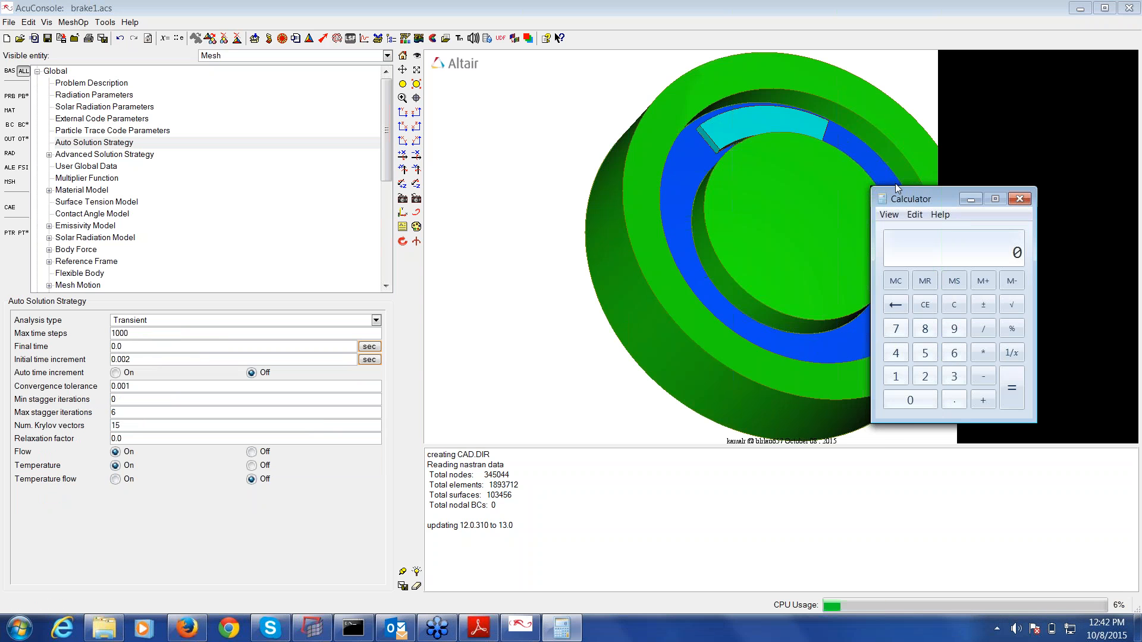
drag(905, 198, 480, 189)
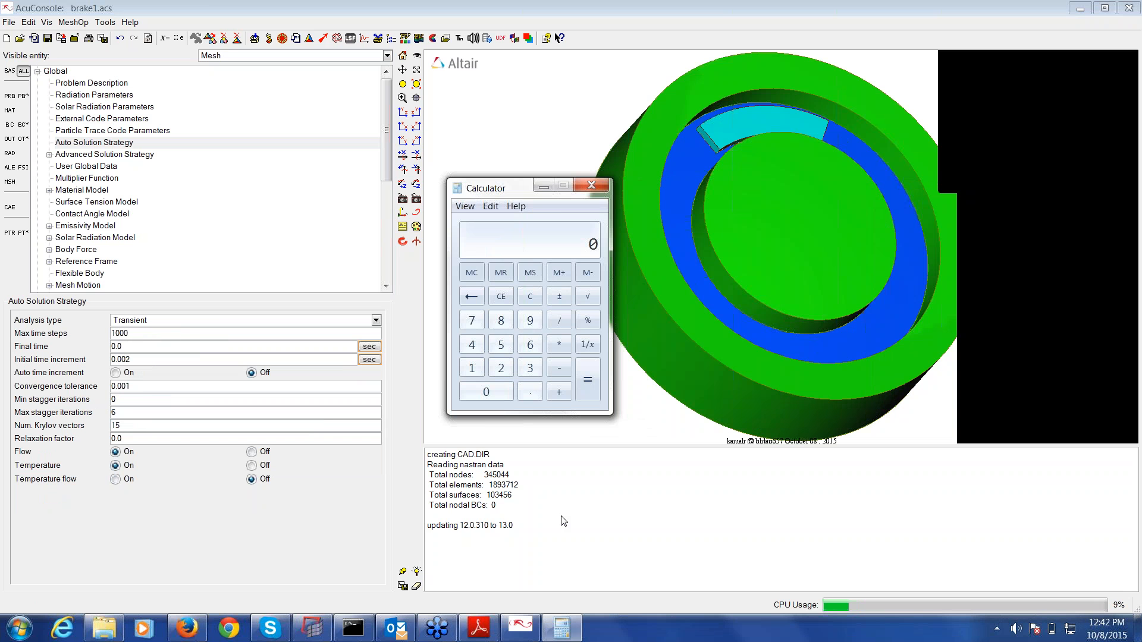
text(1000*0.002=)
- Find the MM1 mesh motion in the global settings and check its rotation center coordinates
click(50, 263)
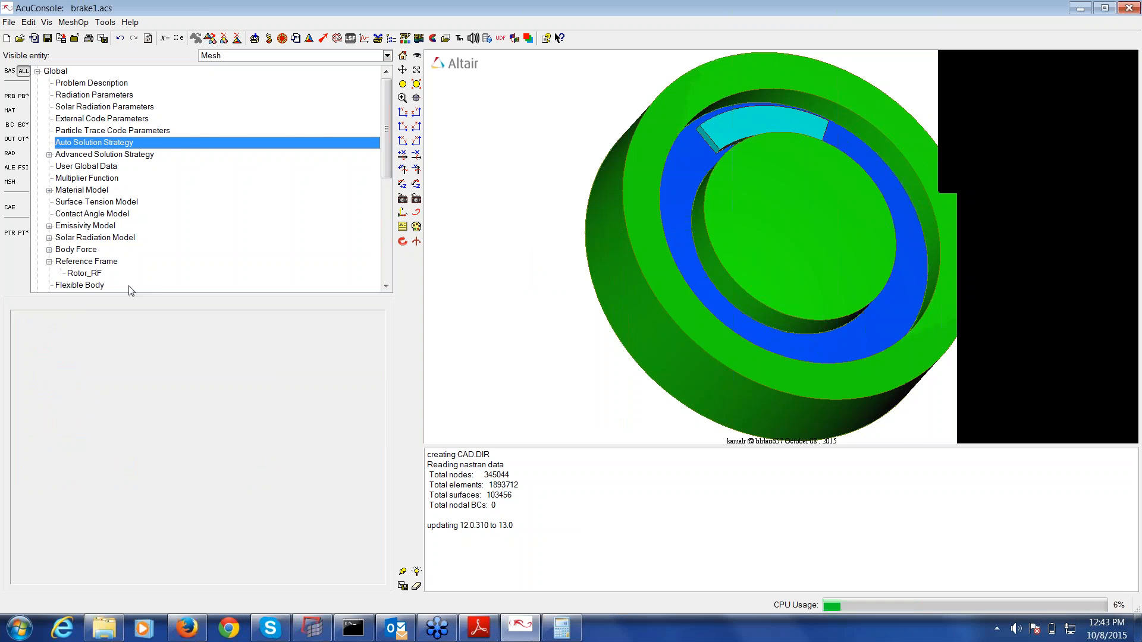
scroll(128, 288, down, 2)
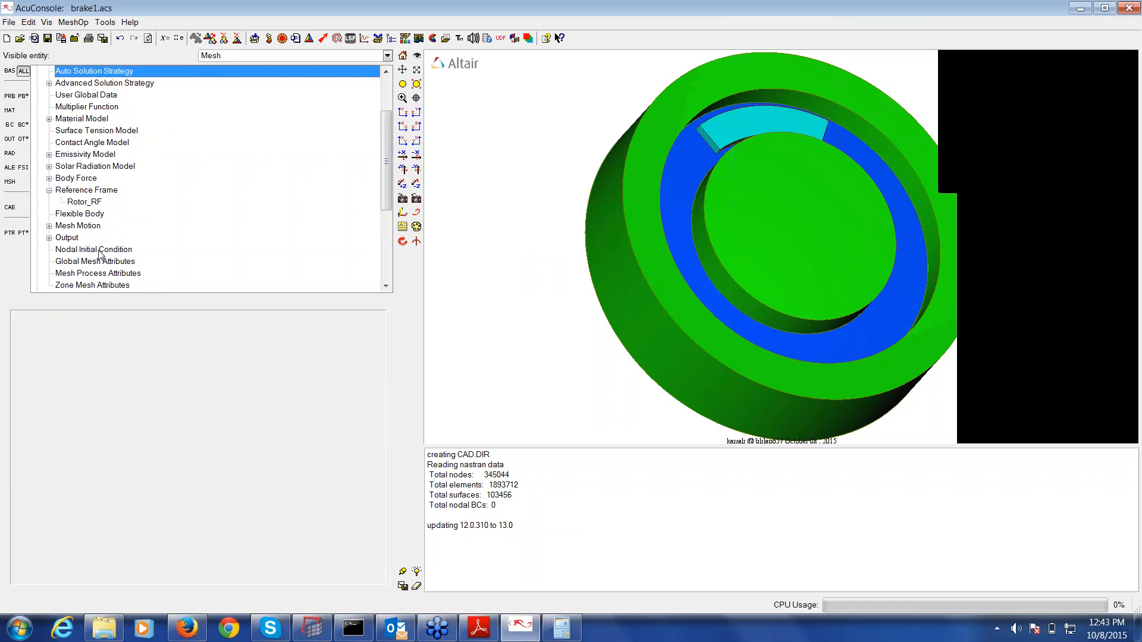
click(50, 191)
click(50, 214)
click(77, 226)
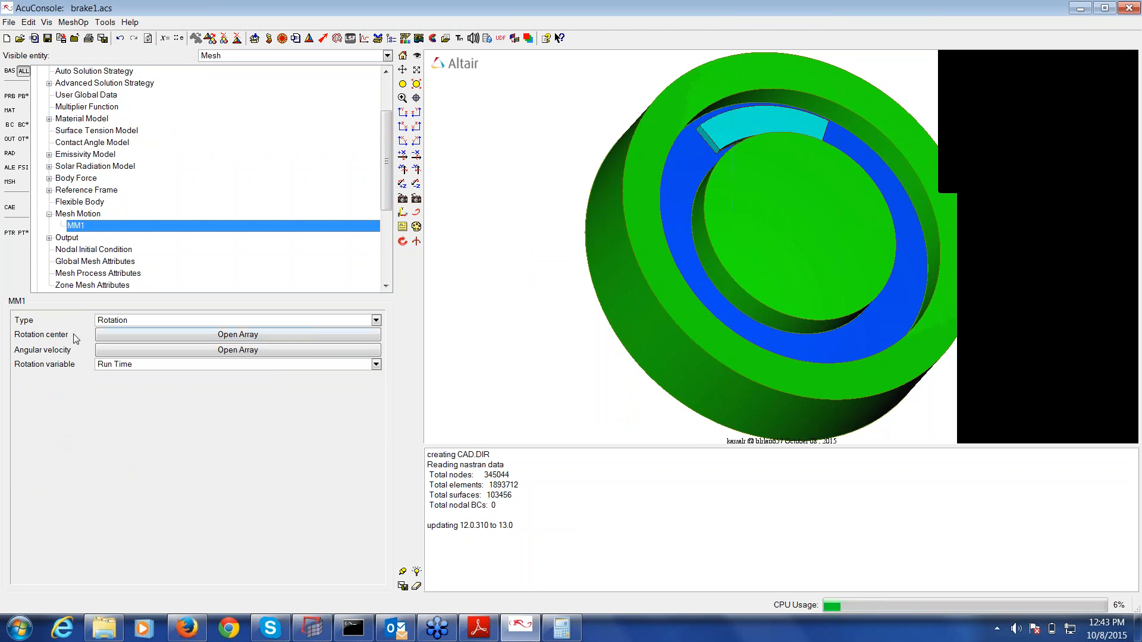
click(263, 334)
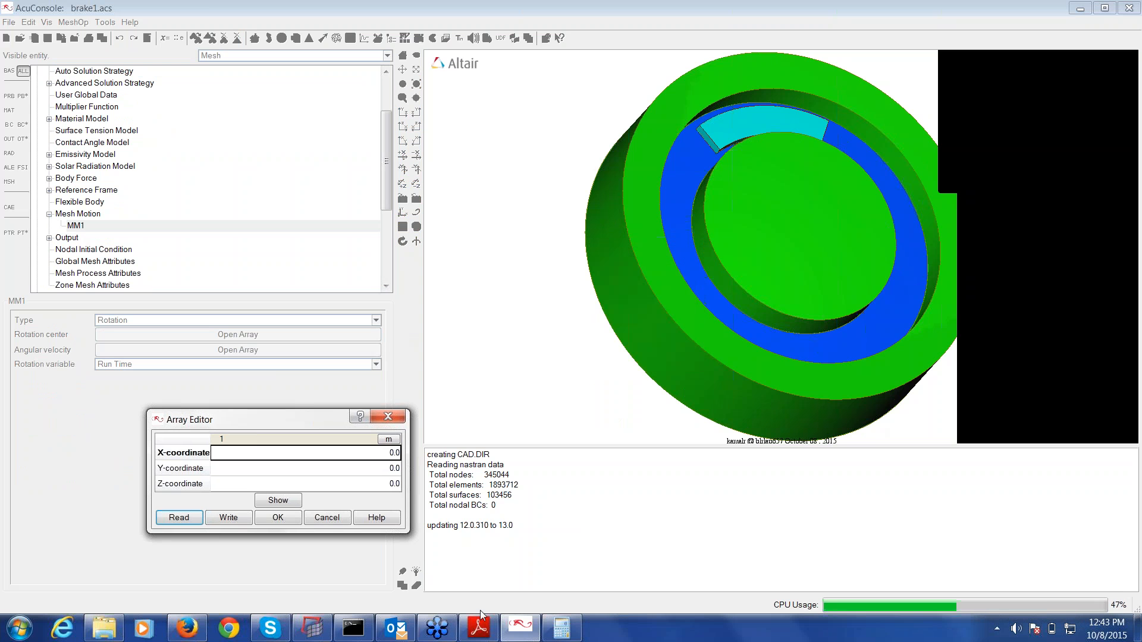
click(386, 416)
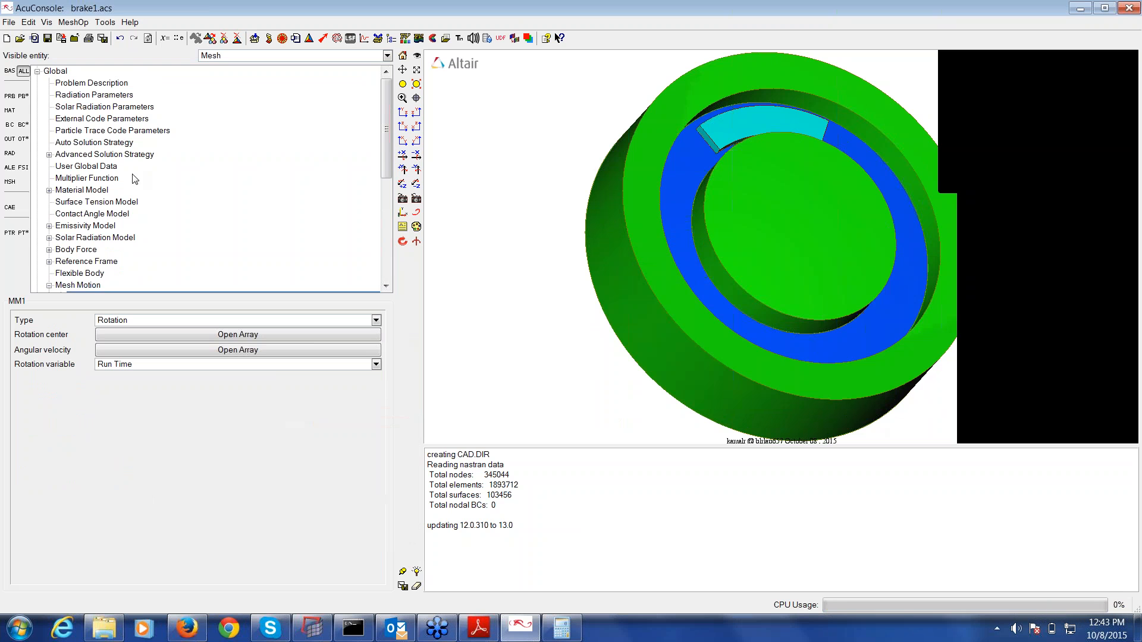
- Turn on transparency for the whole model and view the disc assembly from a flatter side angle
scroll(112, 204, down, 3)
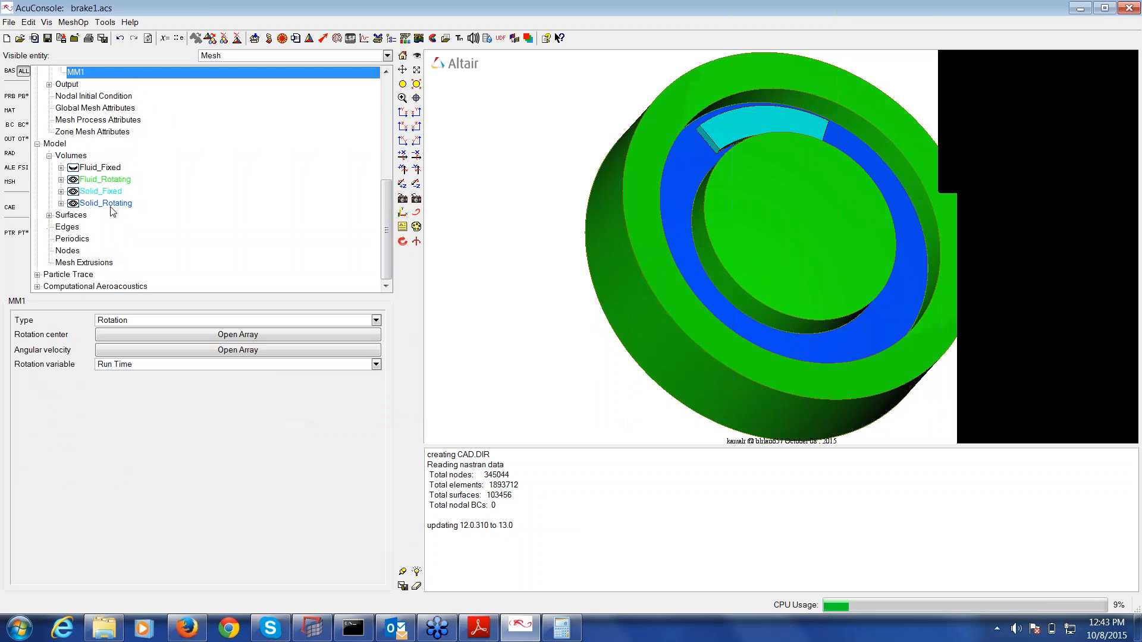
right_click(64, 144)
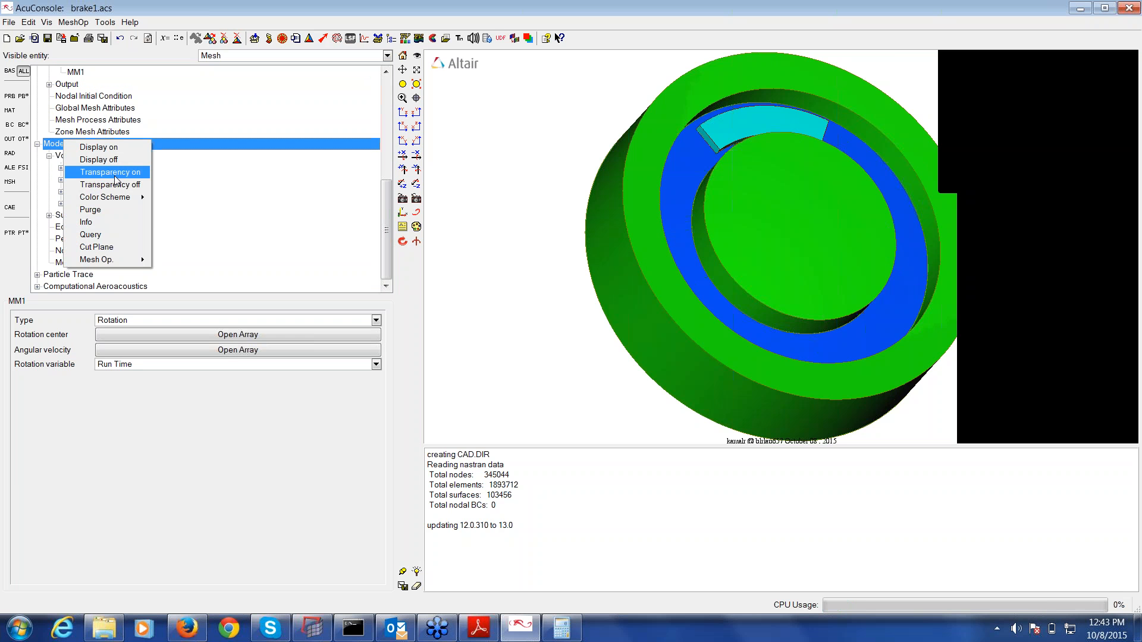
click(116, 177)
drag(750, 189, 649, 221)
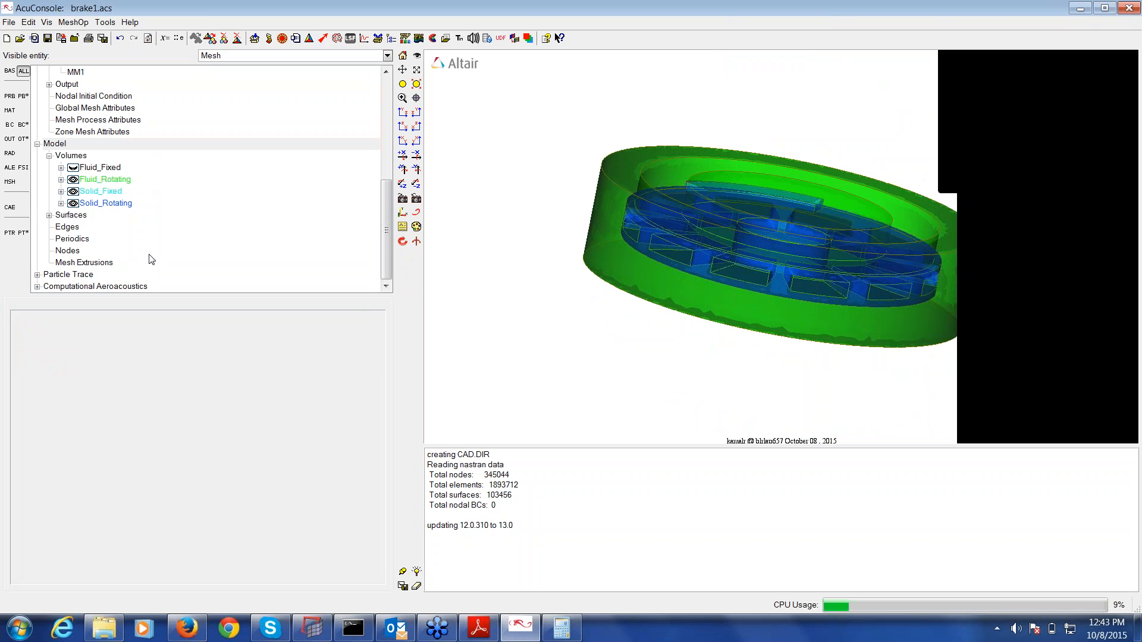
scroll(126, 258, down, 1)
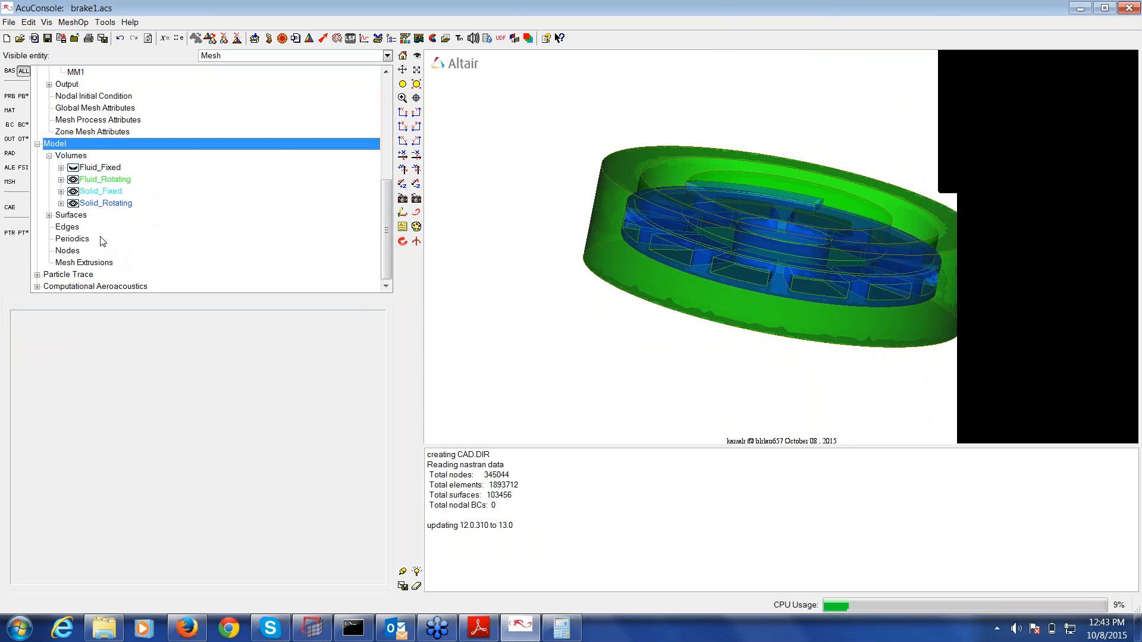
- Open the rotation center array of MM1 and show its marker in the model
click(77, 73)
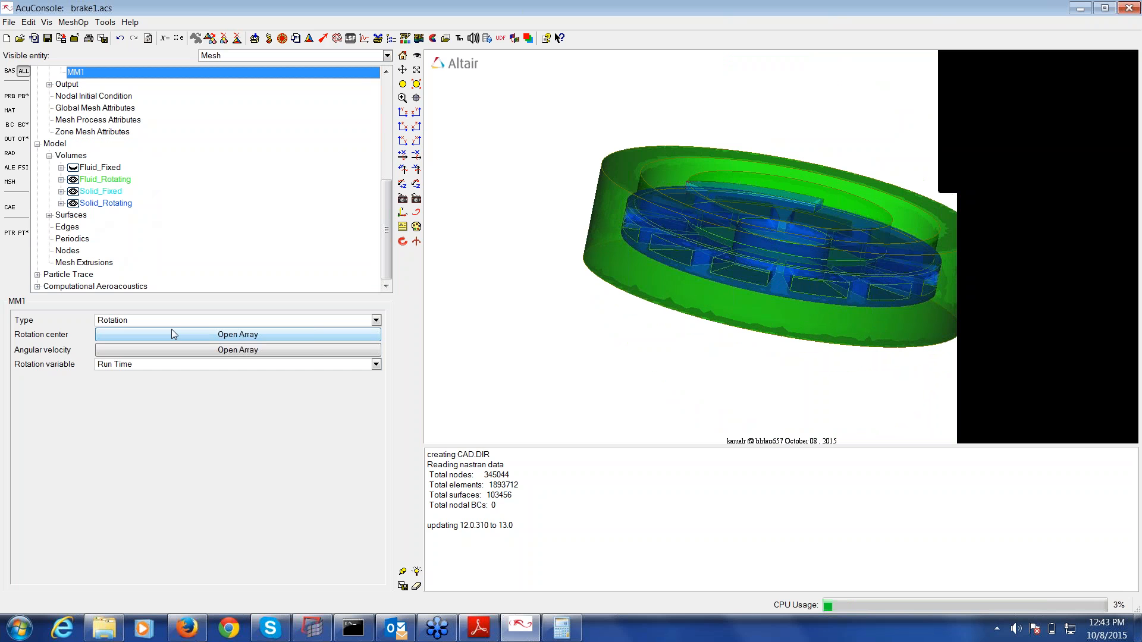
click(238, 334)
drag(539, 256, 216, 376)
click(238, 459)
mouse_move(748, 292)
mouse_down()
mouse_move(759, 259)
mouse_move(751, 272)
mouse_up()
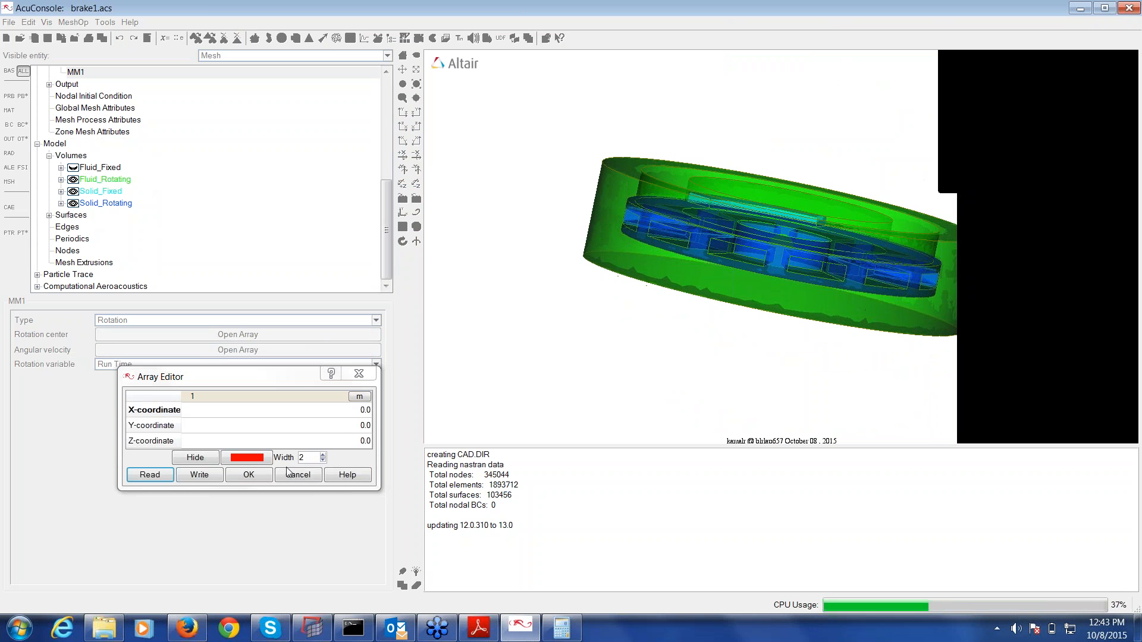
- Enlarge the rotation center marker to a width of 10 and reduce it back to 2
click(323, 454)
click(323, 455)
click(323, 455)
click(323, 455)
click(323, 454)
click(323, 454)
click(323, 454)
click(323, 455)
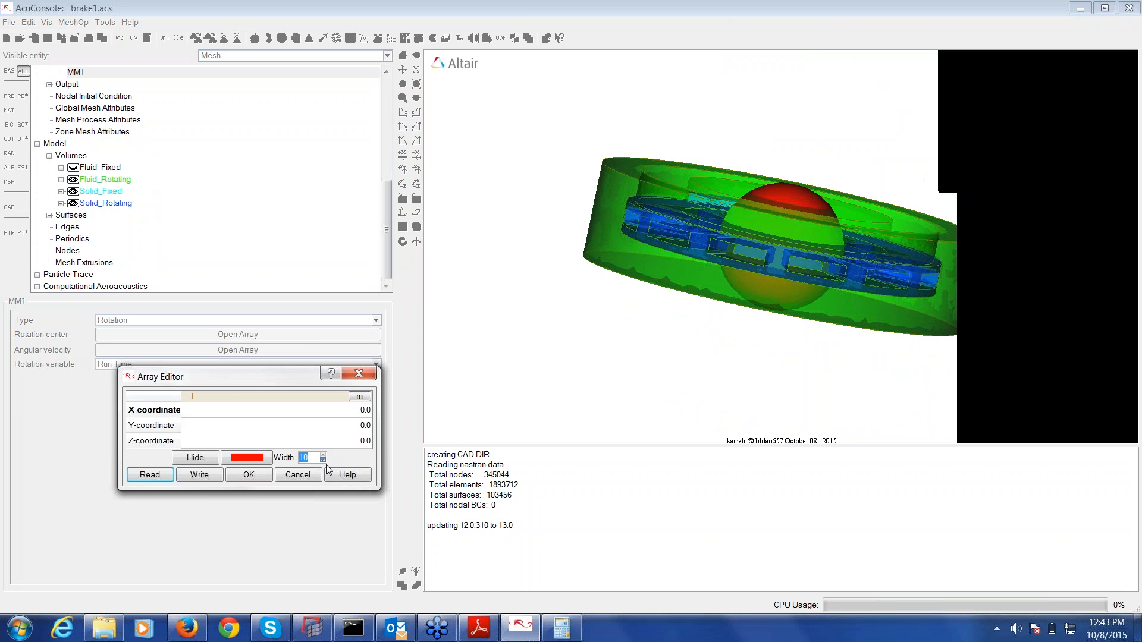
click(323, 460)
click(323, 460)
click(323, 460)
click(323, 461)
click(323, 460)
click(323, 461)
click(323, 460)
click(323, 460)
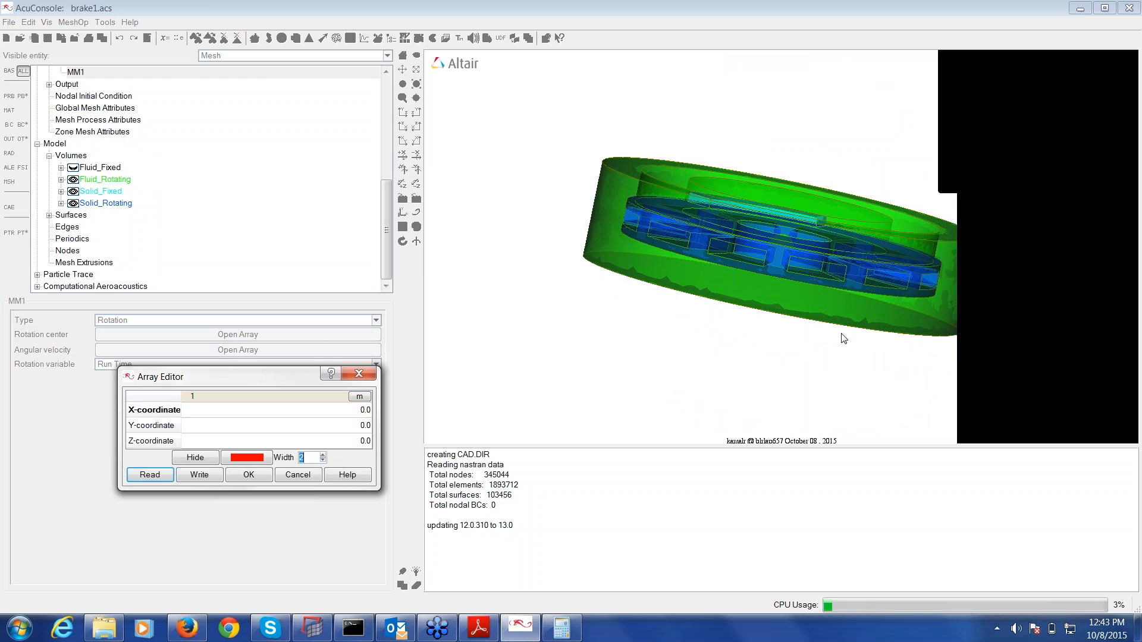
- View the rotation center marker facing the disc, close its array, and check the angular velocity components of MM1
click(762, 350)
drag(761, 350, 785, 243)
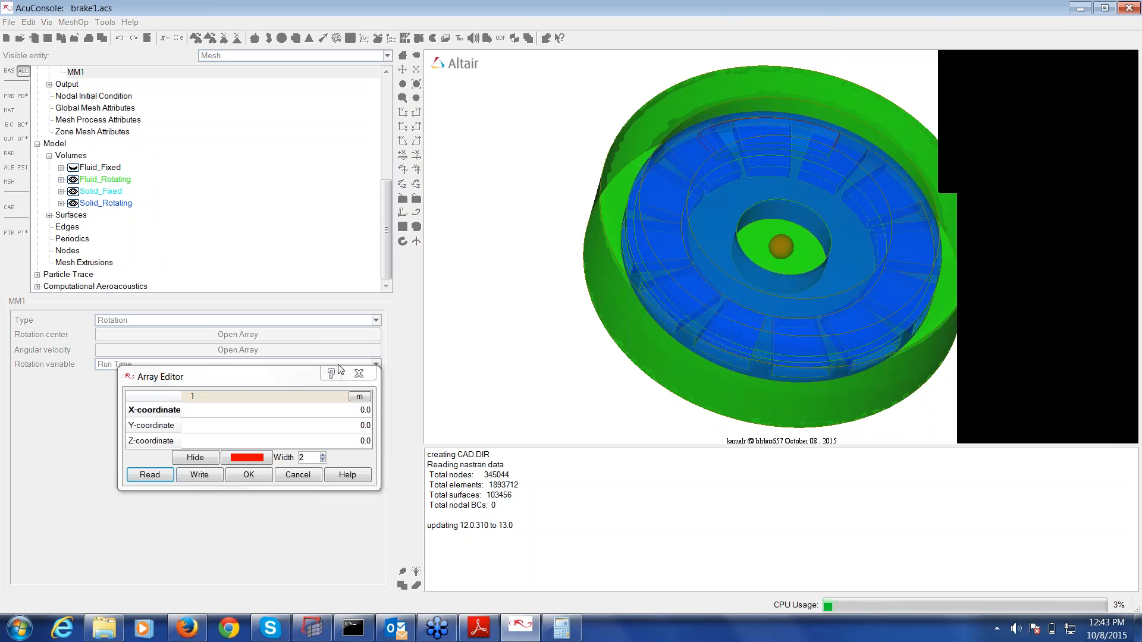
click(361, 381)
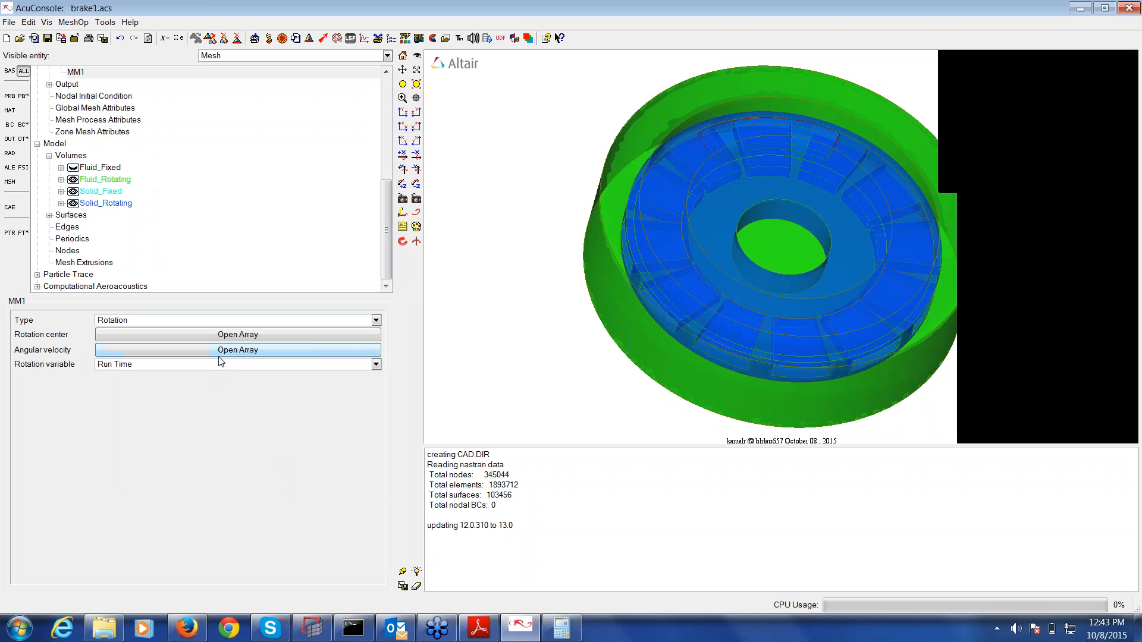
click(226, 351)
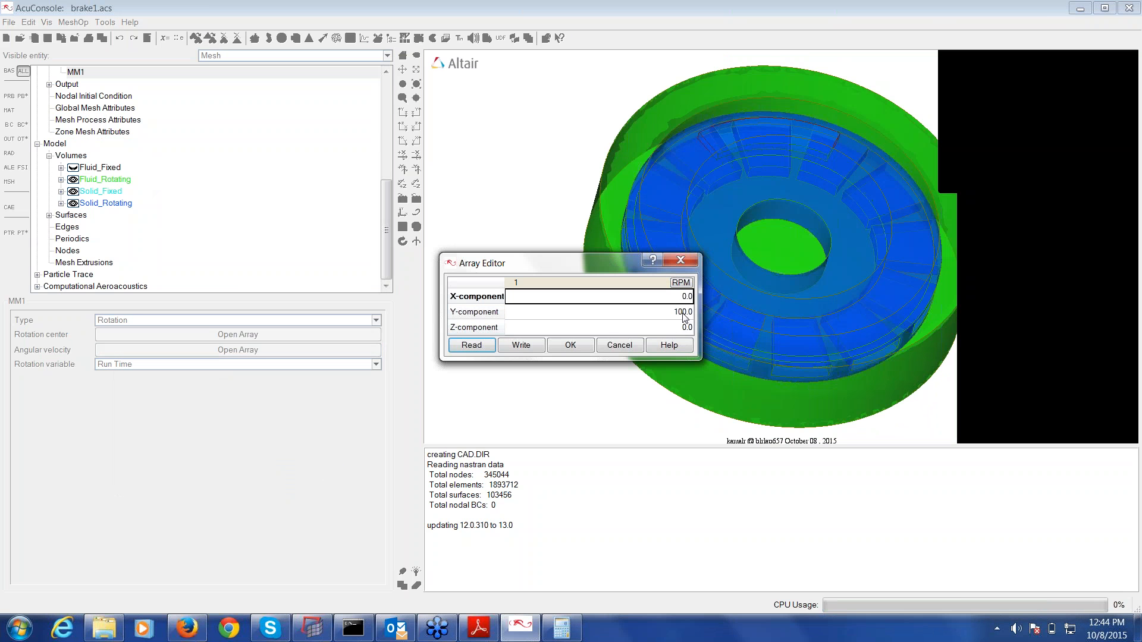
click(680, 260)
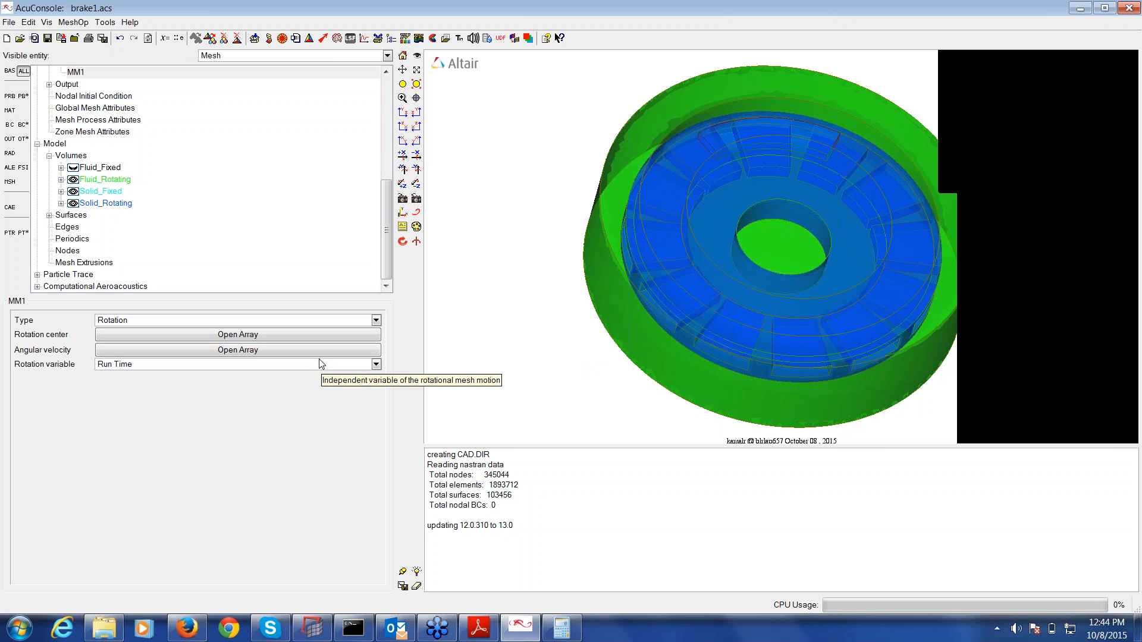
- Review the Element Set settings of Fluid_Fixed and Fluid_Rotating, including the mesh motion assigned to the rotating fluid
click(61, 169)
click(106, 181)
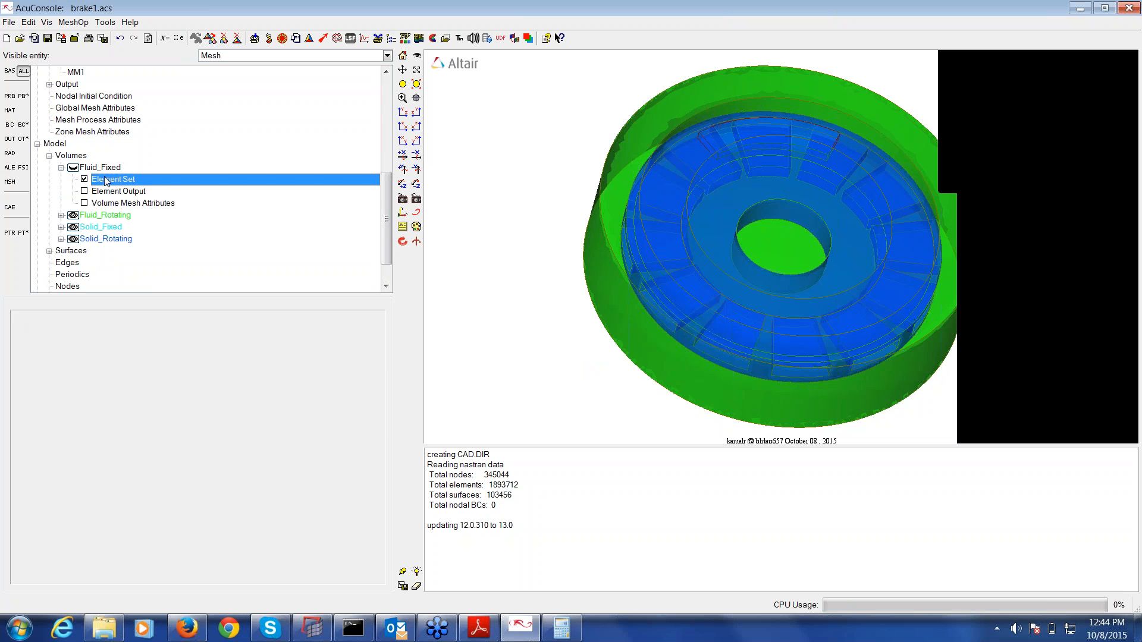
click(60, 216)
click(107, 228)
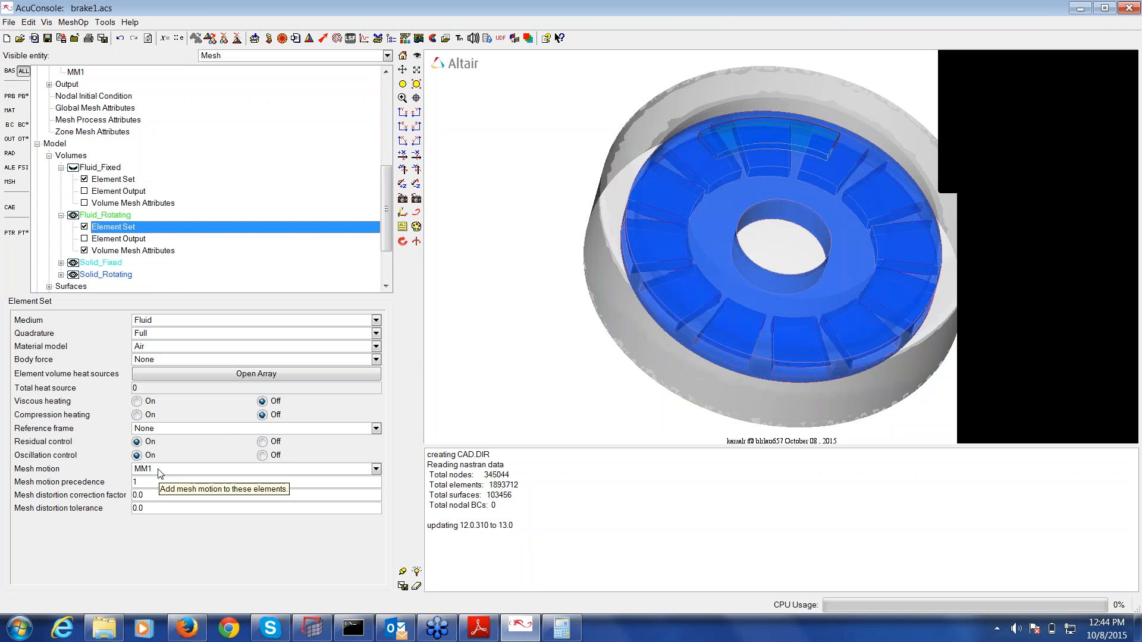
- Review the Element Set settings of Solid_Fixed and Solid_Rotating, comparing their material models and mesh motion
click(120, 263)
double_click(121, 262)
click(119, 262)
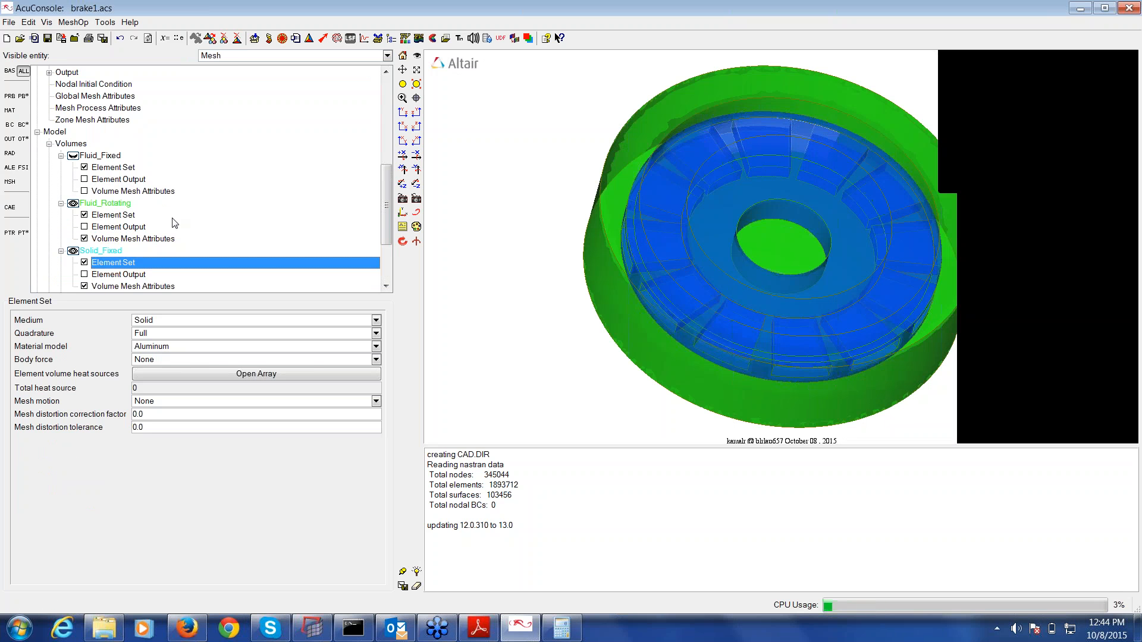
scroll(104, 268, down, 1)
double_click(113, 263)
click(113, 263)
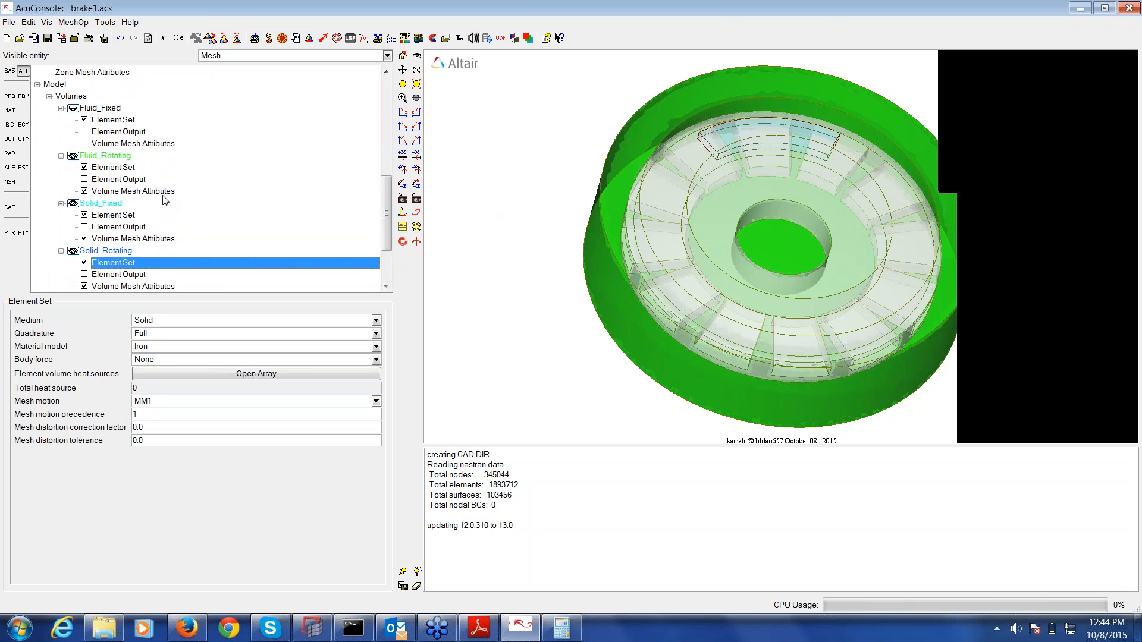
- List the model's surfaces and review their simple boundary condition types in the Surface Manager
scroll(173, 202, down, 3)
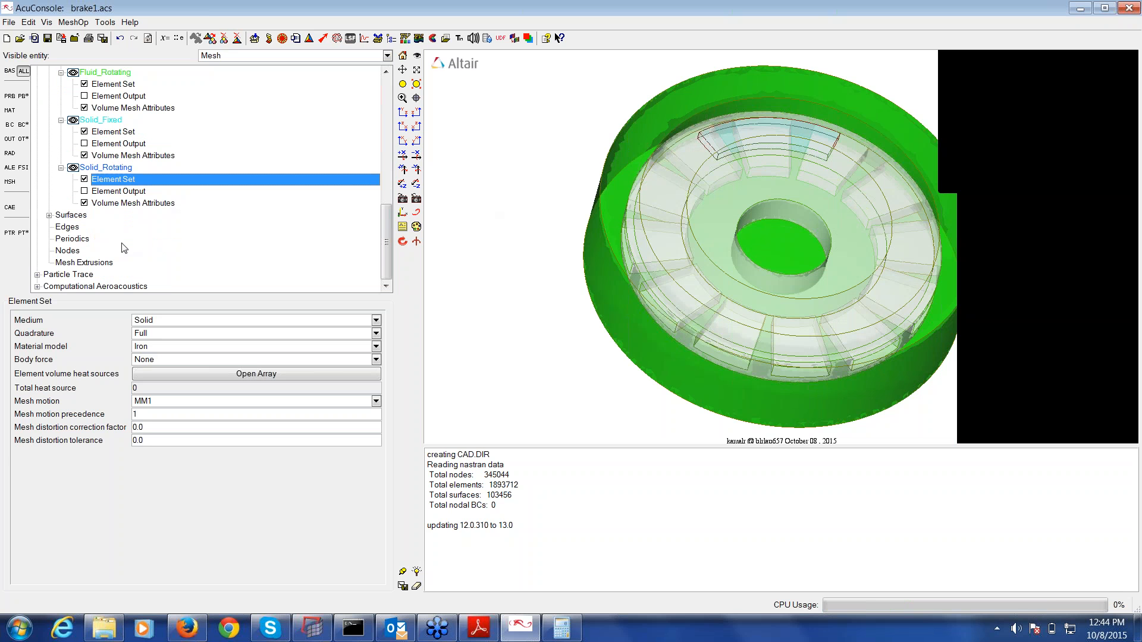
click(50, 216)
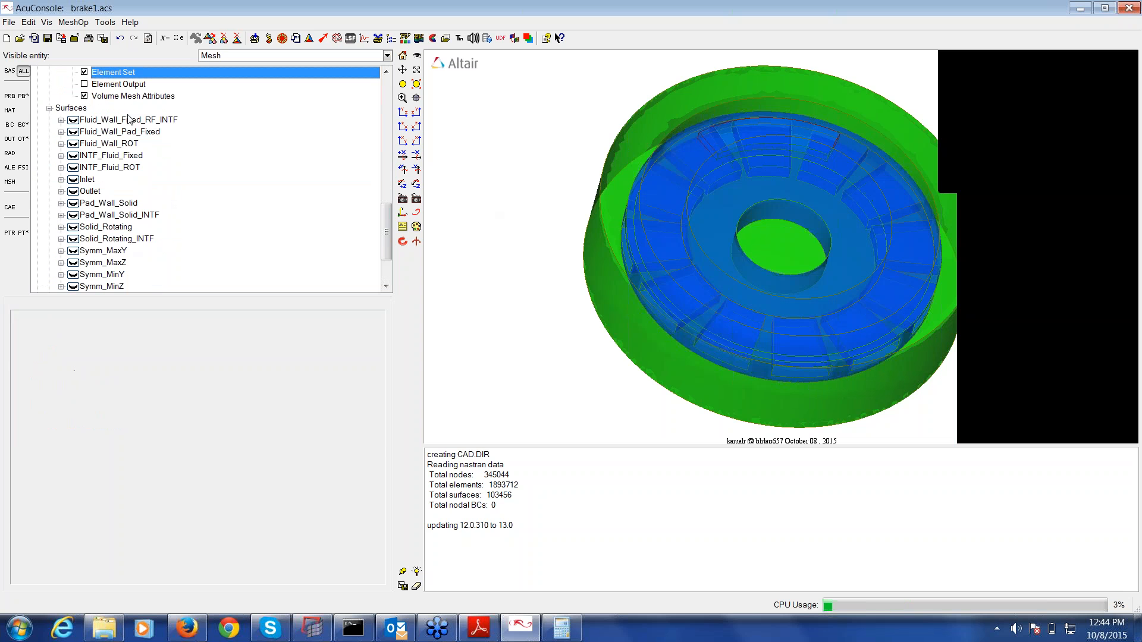
click(74, 107)
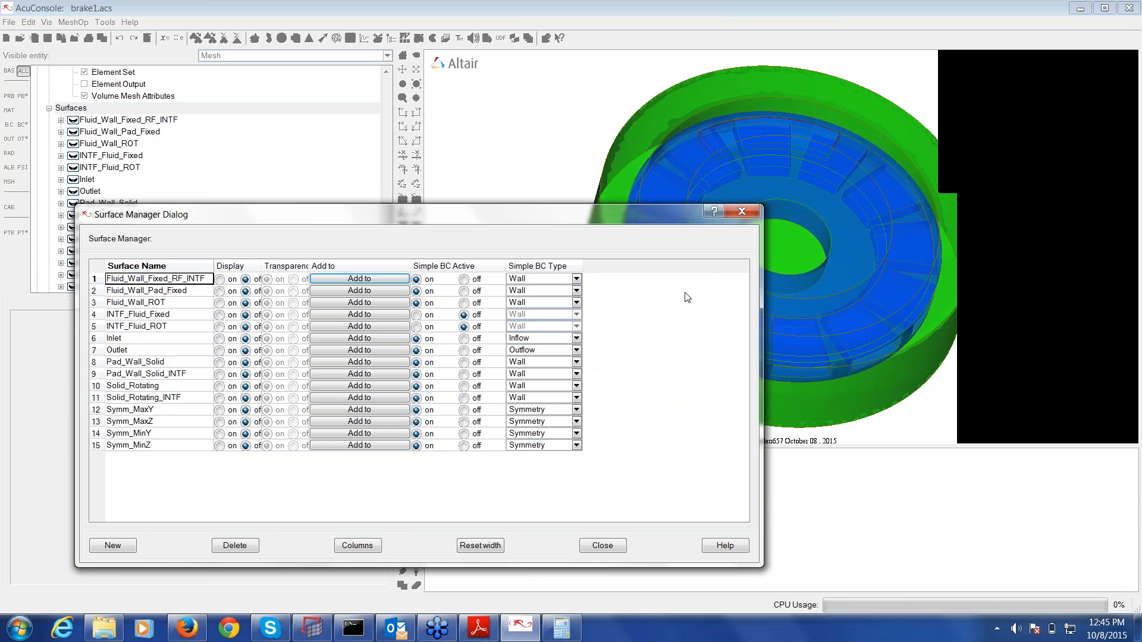
click(748, 211)
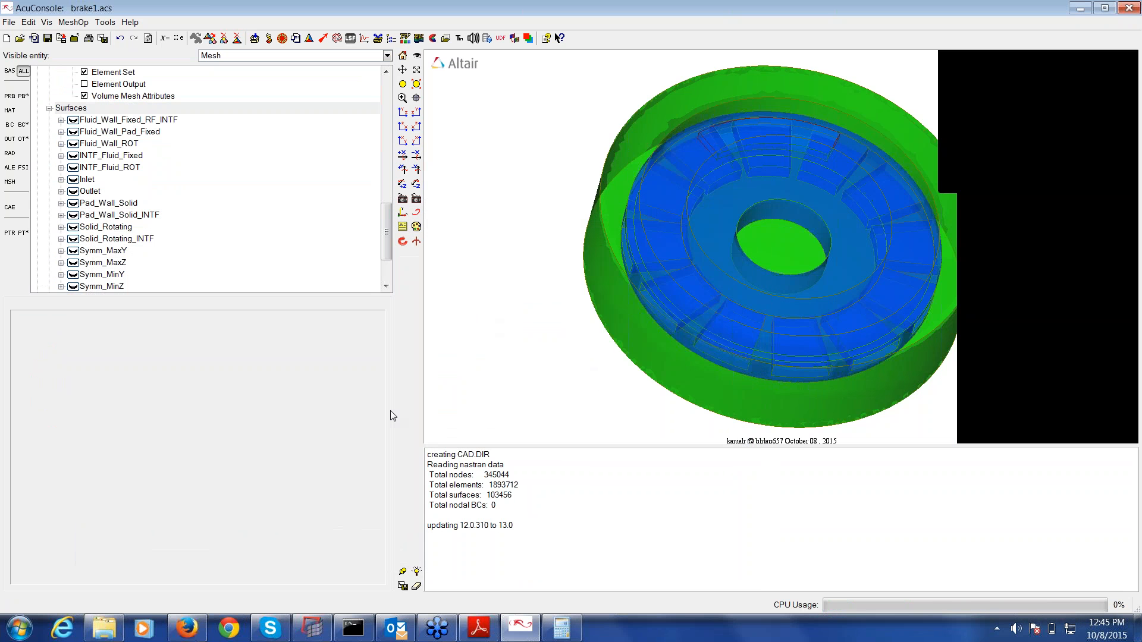
- Play the brake1.avi temperature animation from the Brake folder, close the player and switch back to AcuConsole
click(104, 628)
double_click(350, 137)
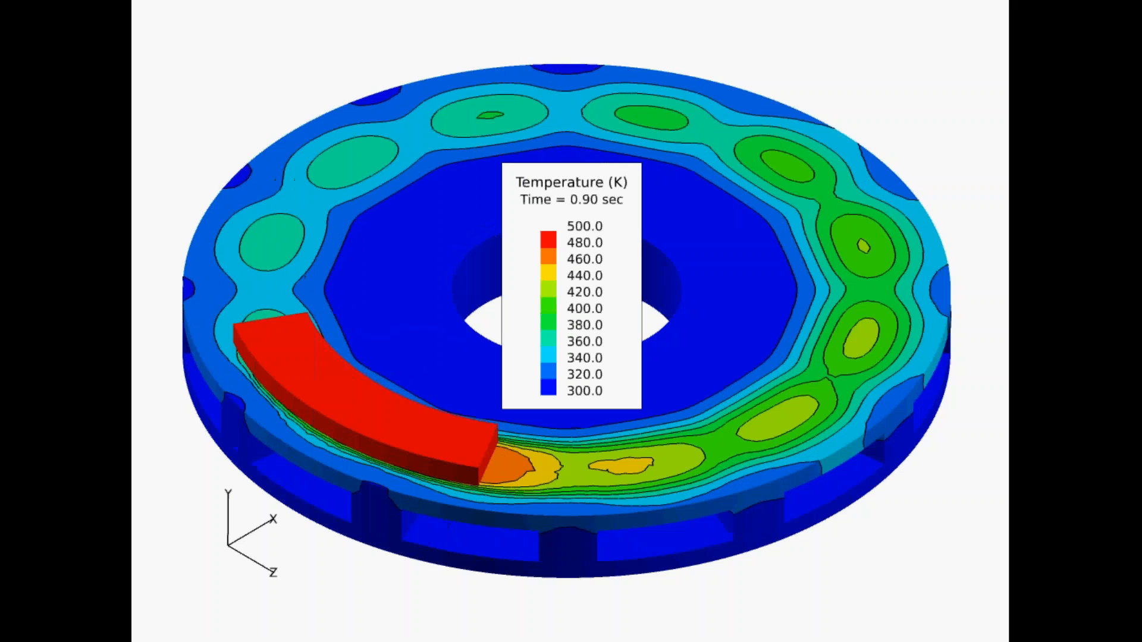
key(Escape)
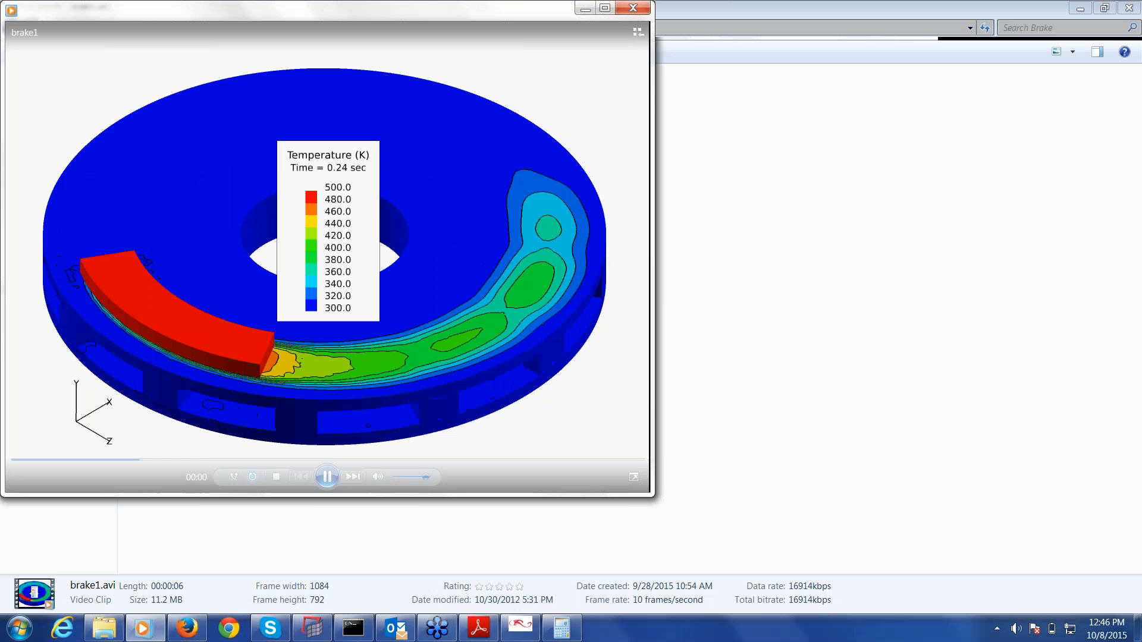
click(633, 8)
click(518, 625)
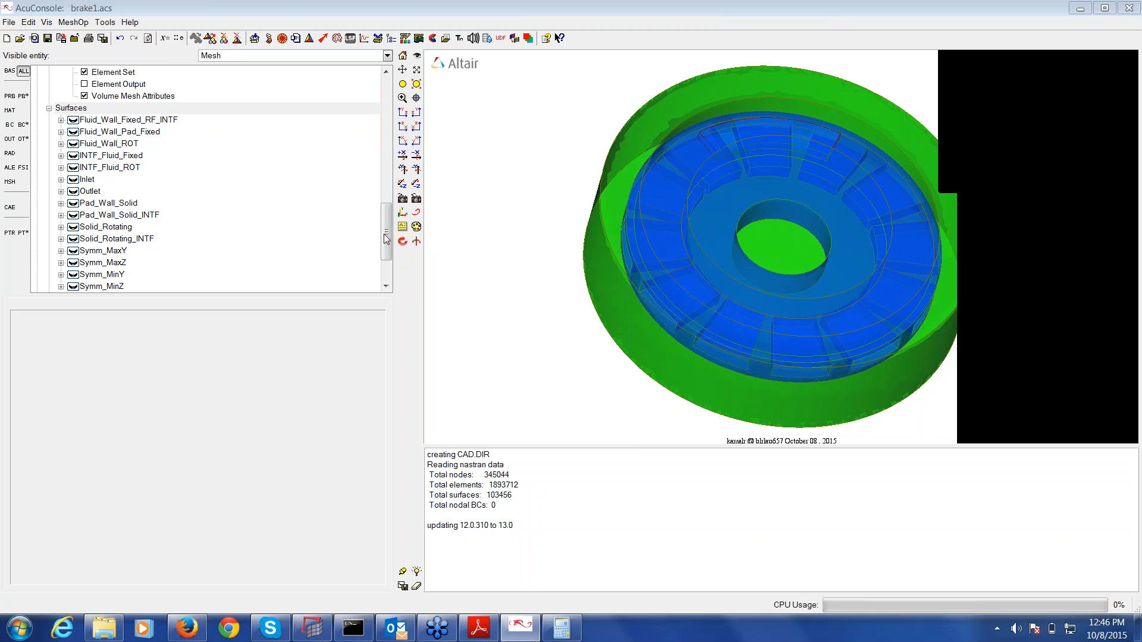
- Hide the Solid_Fixed and Solid_Rotating volumes, keeping Fluid_Rotating displayed
drag(386, 236, 387, 192)
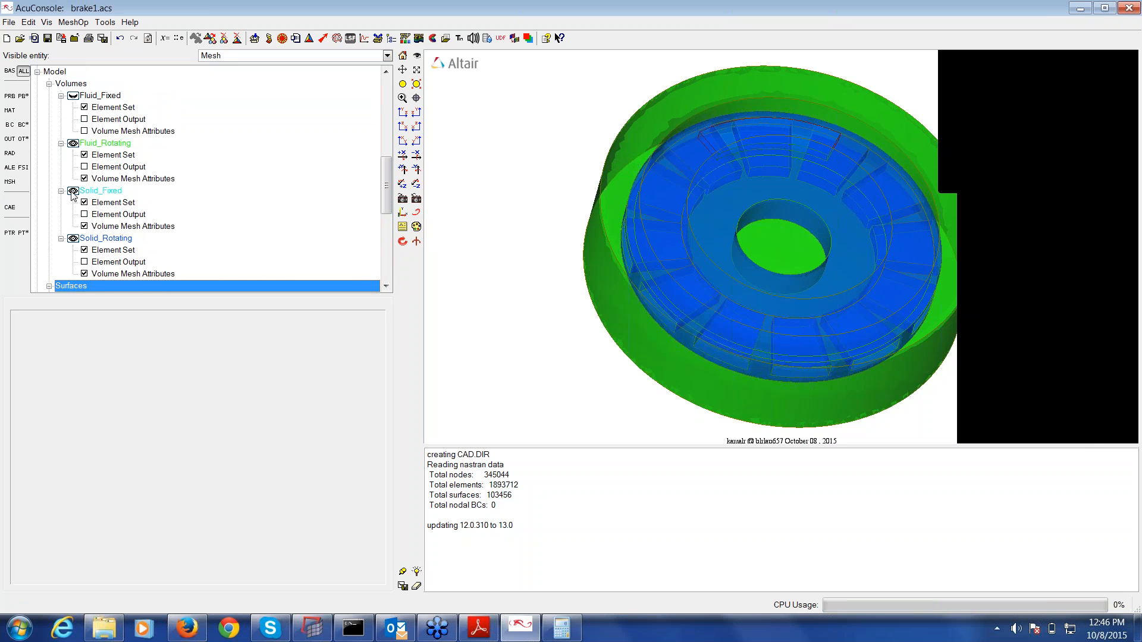
click(72, 191)
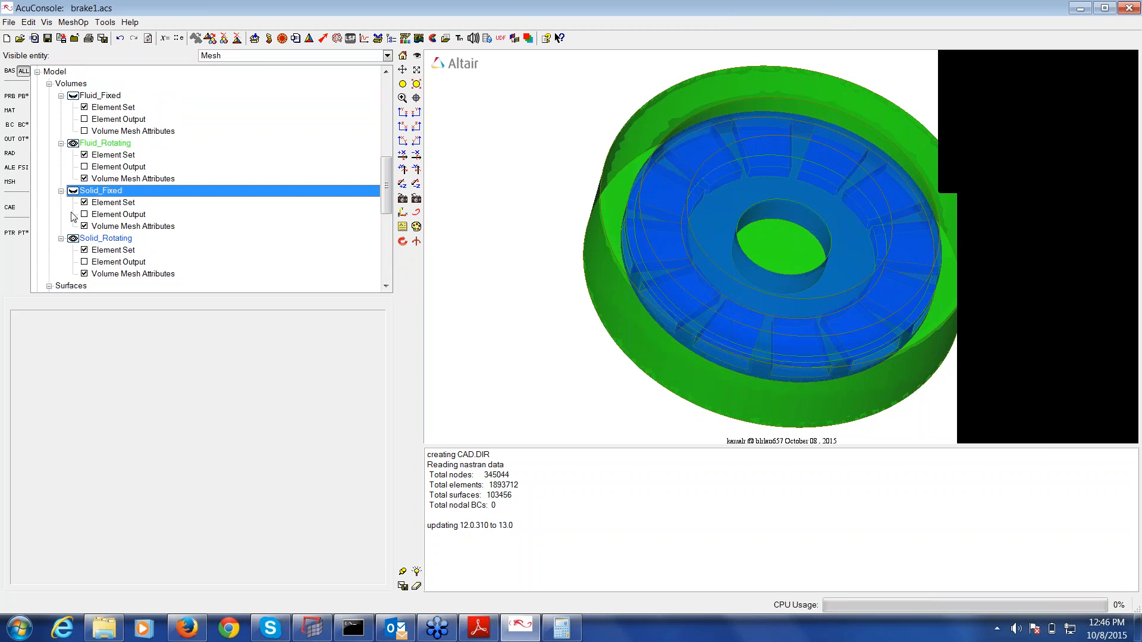
click(73, 239)
mouse_move(767, 202)
mouse_down()
mouse_move(772, 180)
mouse_move(752, 267)
mouse_up()
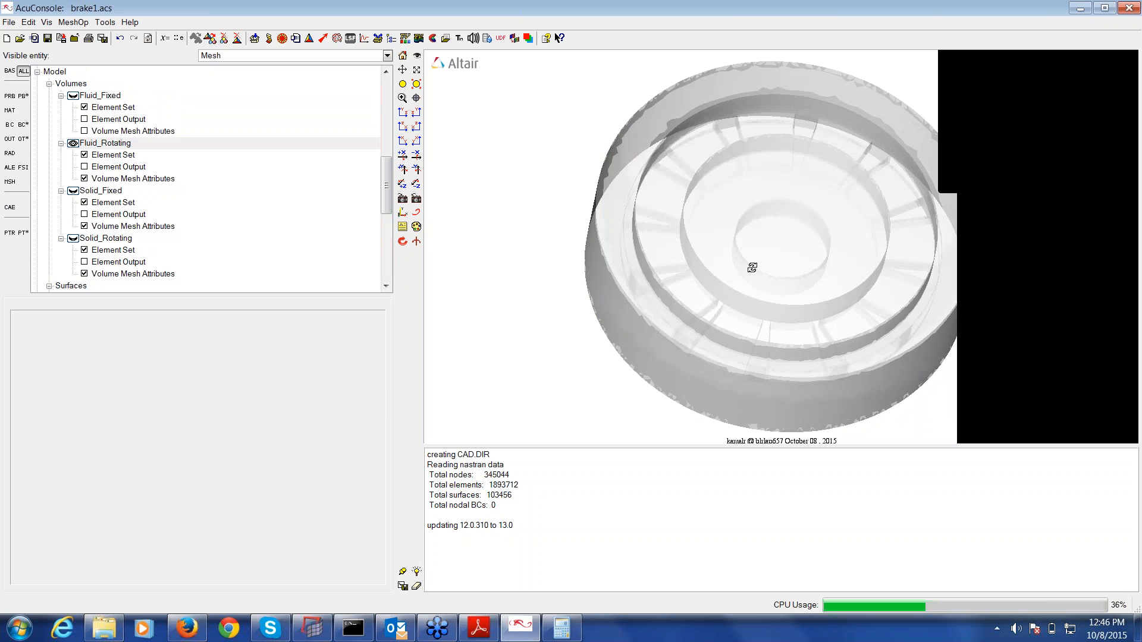
- Review the Element Set settings of Fluid_Rotating and examine its geometry from the side and at an angle
click(116, 156)
drag(762, 232, 784, 127)
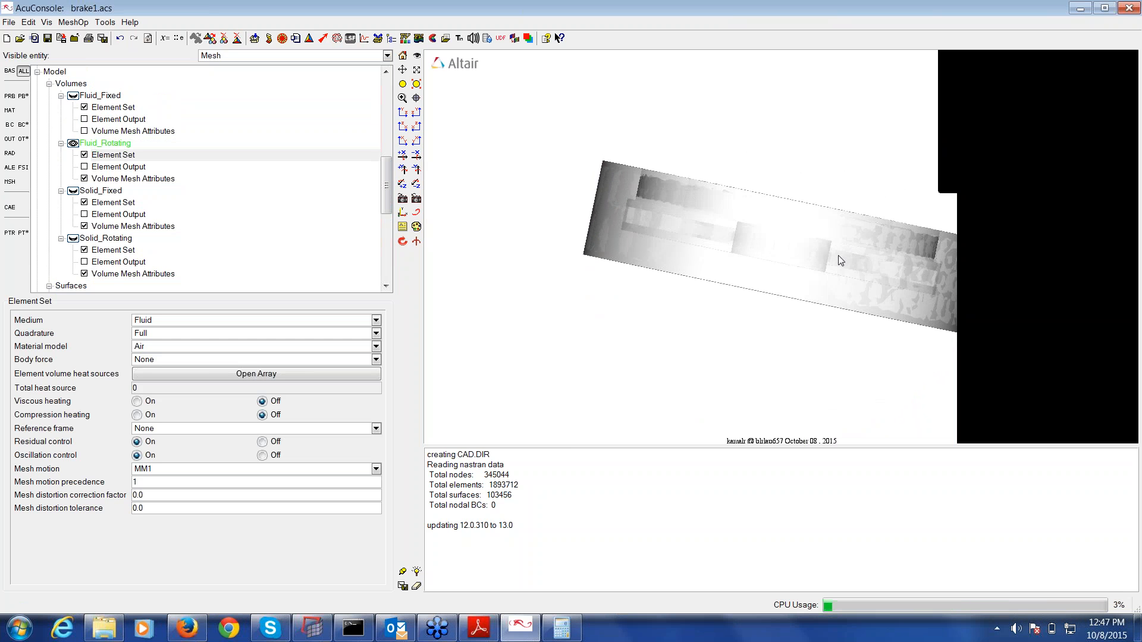
drag(838, 261, 788, 329)
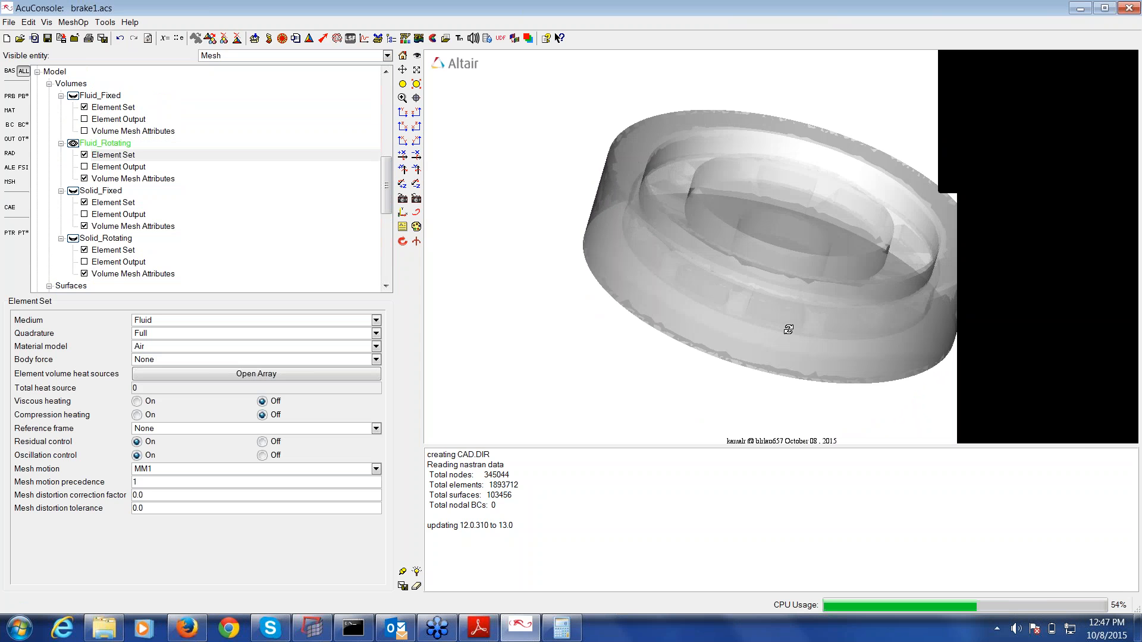
drag(788, 330, 779, 357)
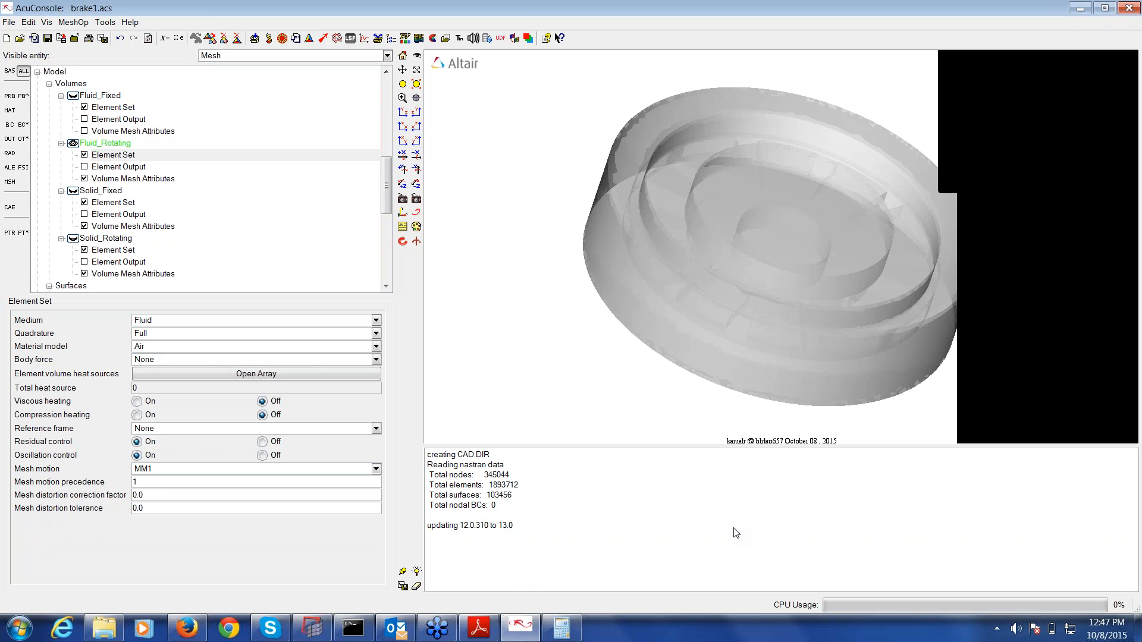
click(69, 88)
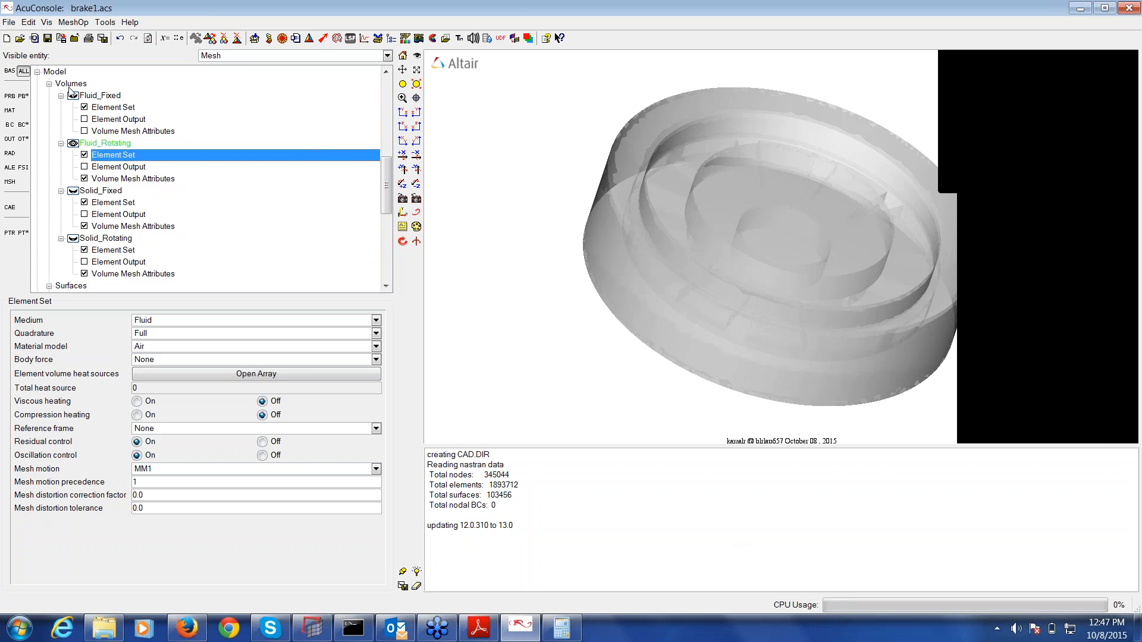
click(70, 86)
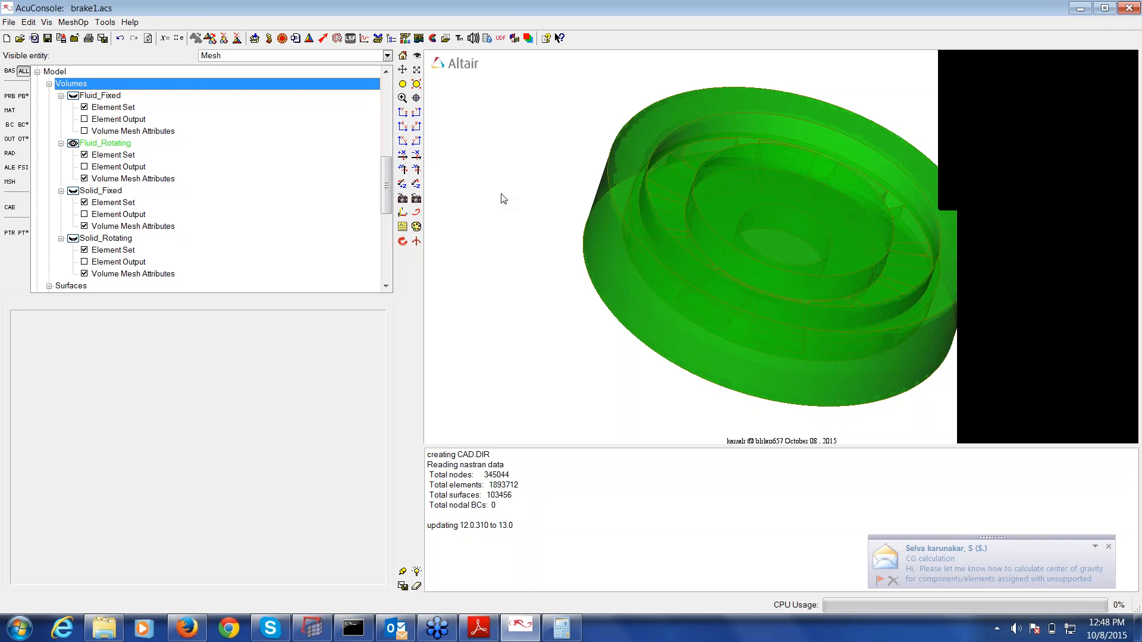
click(970, 166)
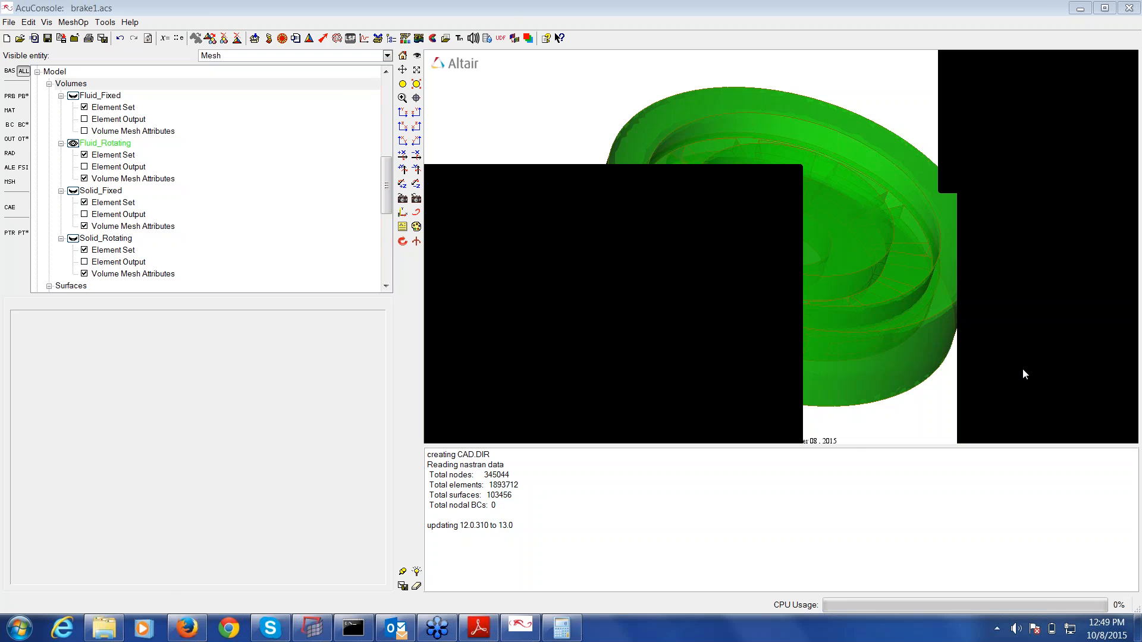
- Switch to TextPad, paste the support e-mail address into a new document and highlight it
click(20, 635)
click(70, 369)
key(ctrl+v)
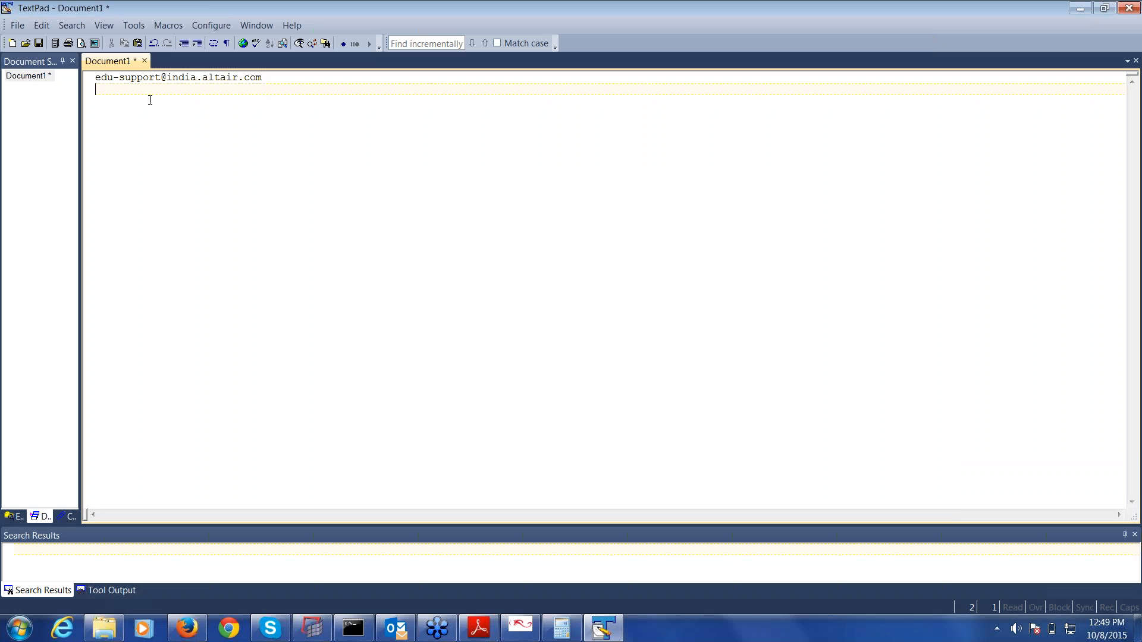
click(266, 80)
key(shift+Home)
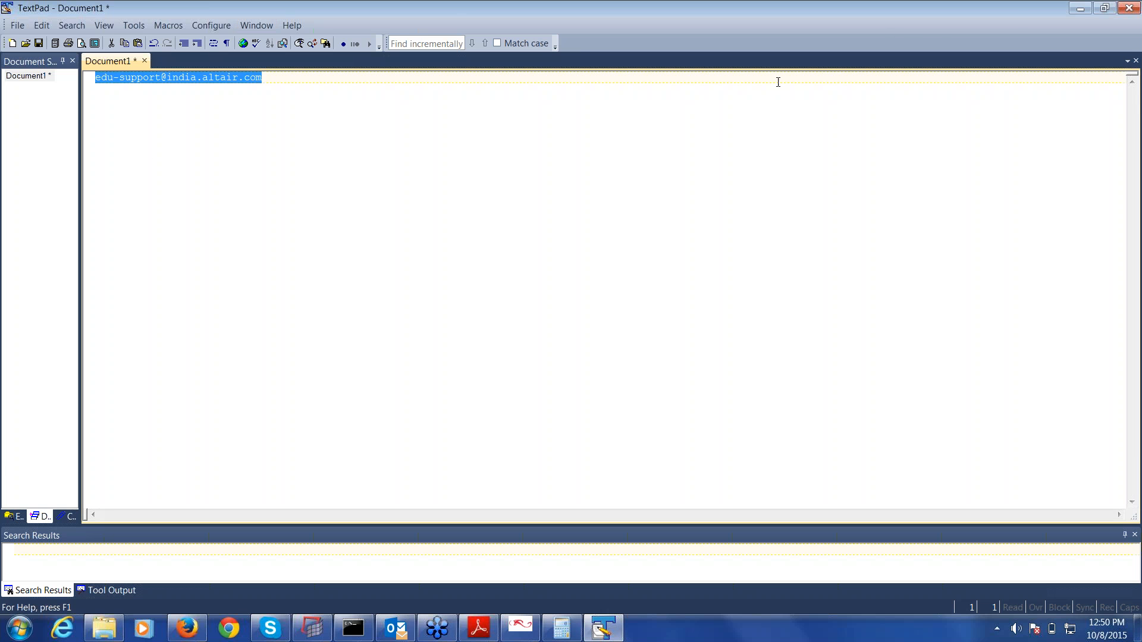
key(Escape)
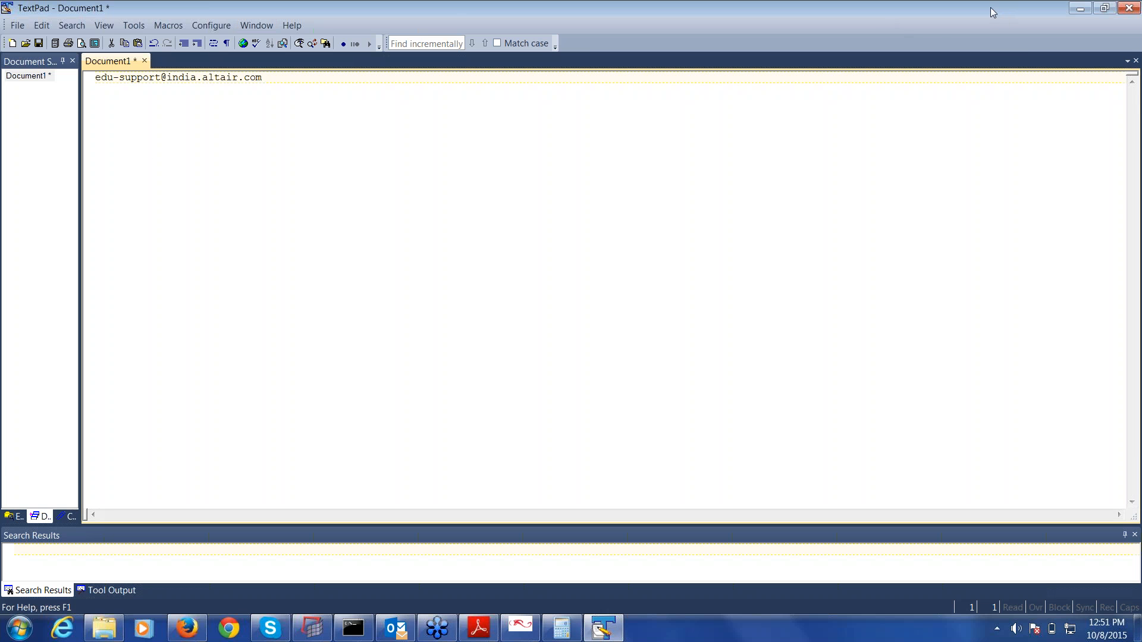
key(ctrl+a)
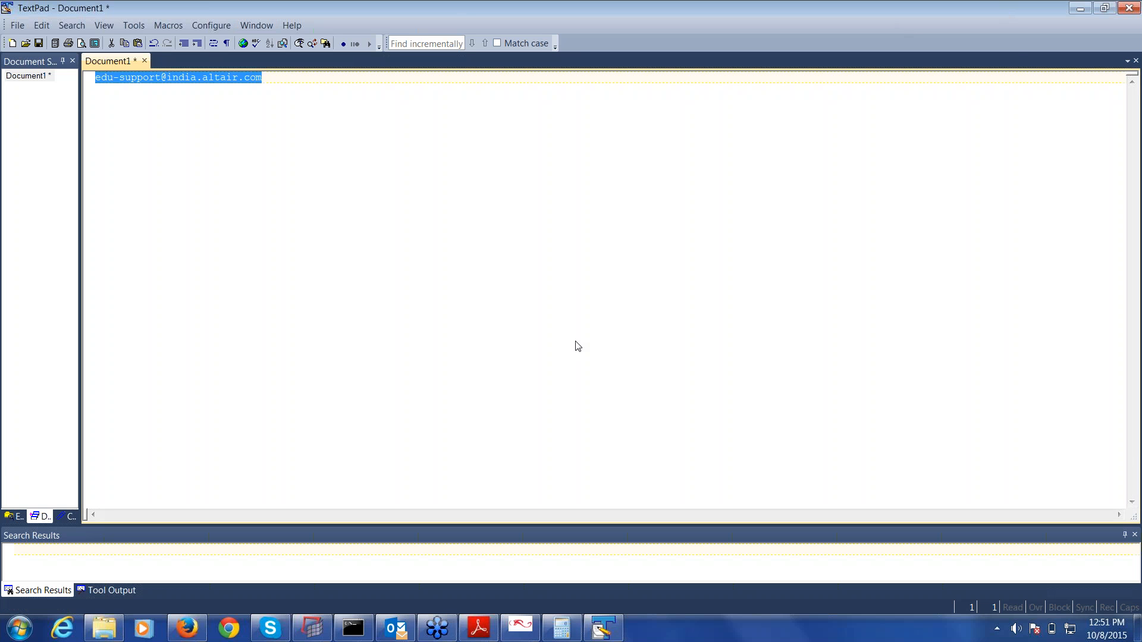